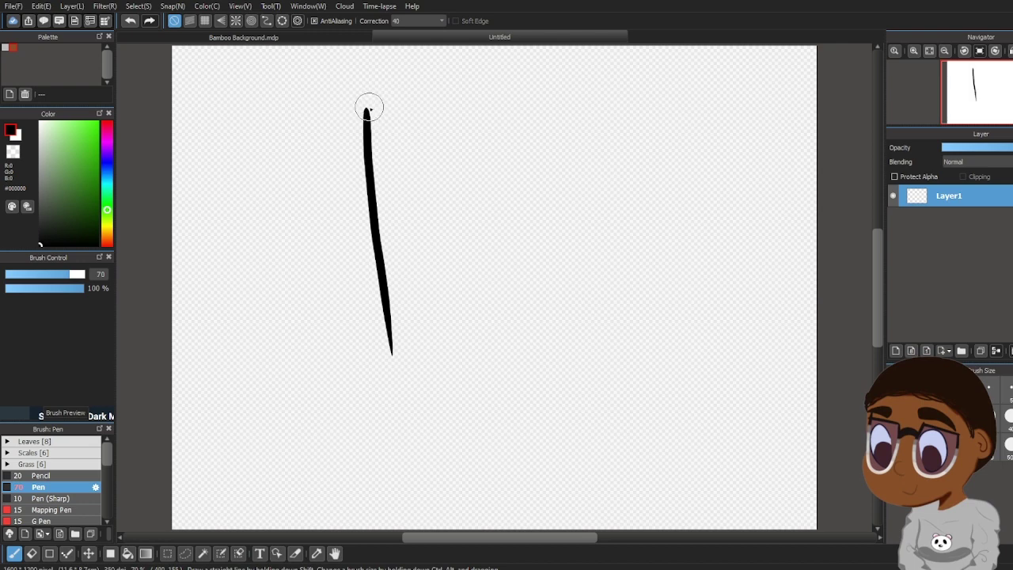
pyautogui.moveTo(368, 108)
pyautogui.mouseDown()
pyautogui.moveTo(484, 104)
pyautogui.moveTo(503, 371)
pyautogui.mouseUp()
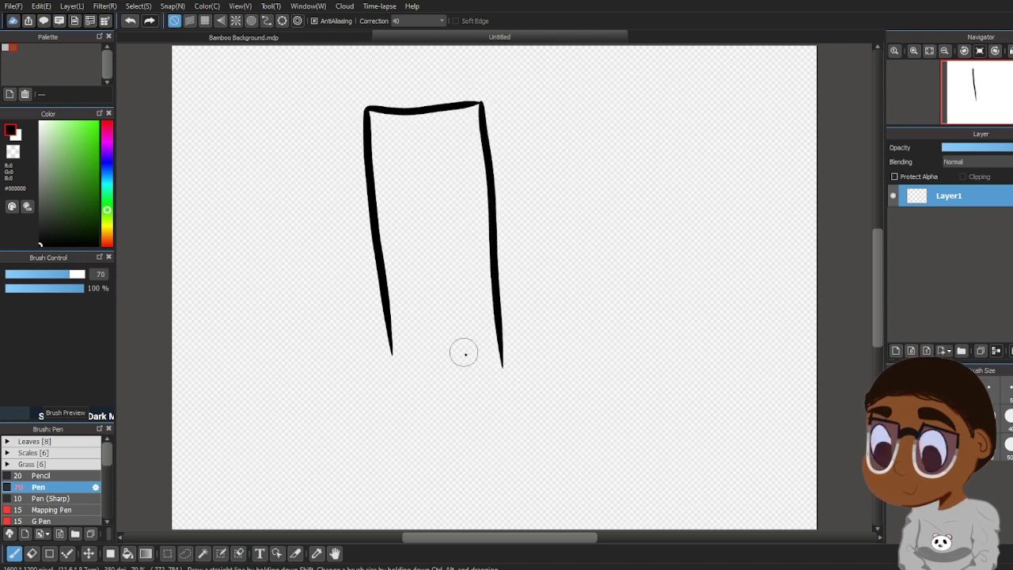
pyautogui.moveTo(391, 356); pyautogui.dragTo(504, 359)
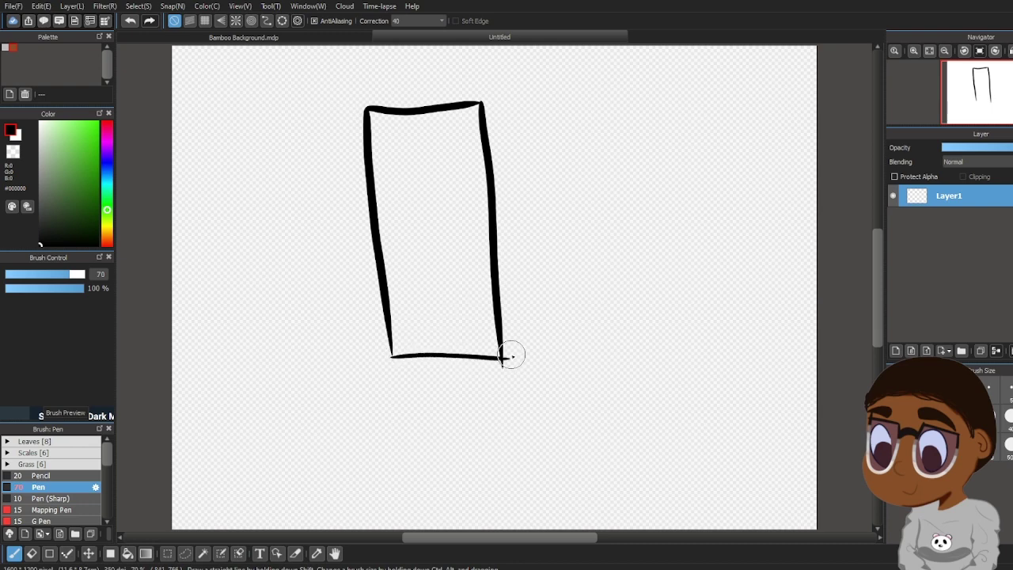
pyautogui.click(130, 21)
pyautogui.click(131, 21)
pyautogui.click(131, 21)
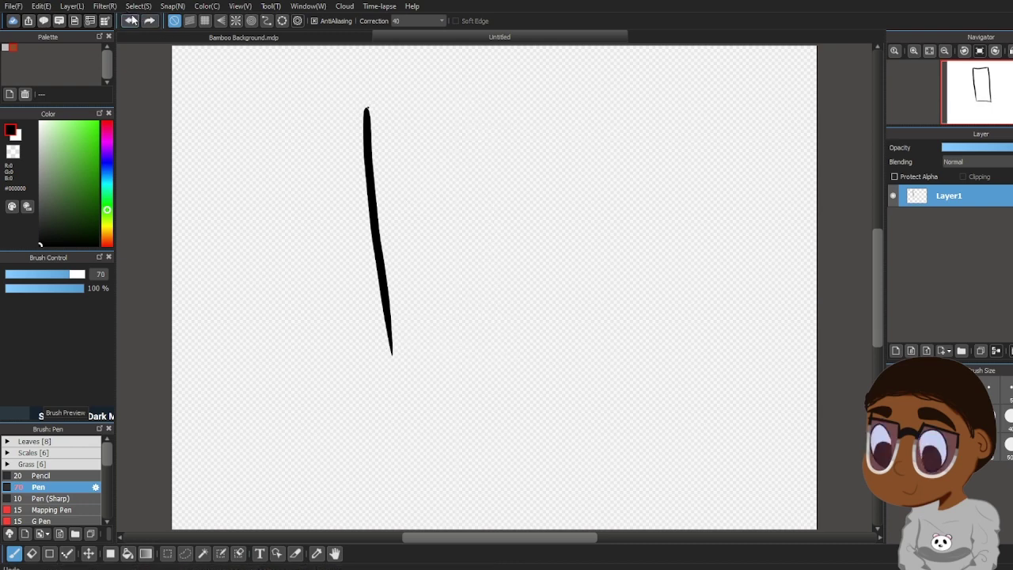
pyautogui.click(131, 21)
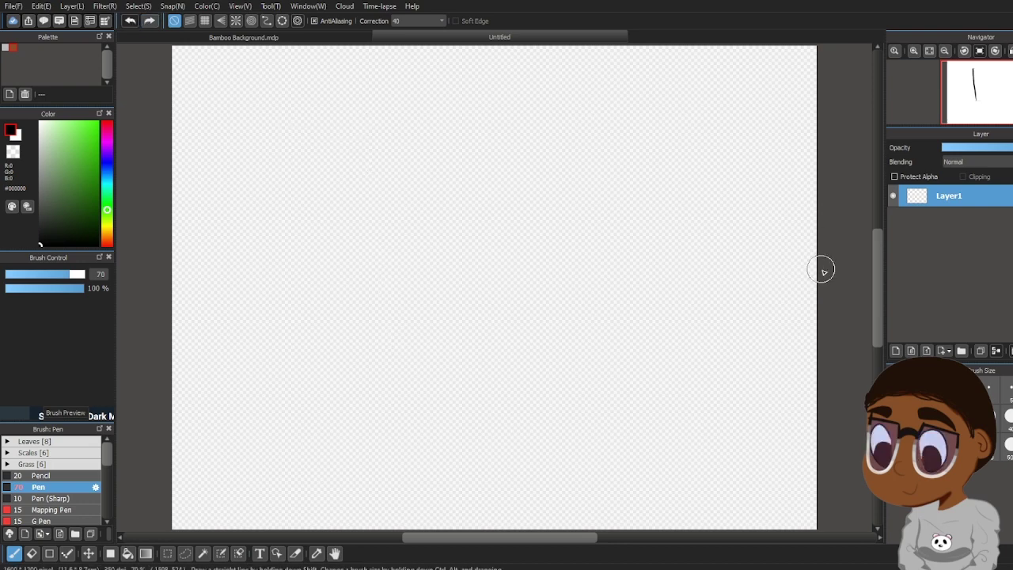
# Draw a tall, closed rectangle outline in black near the canvas centre with the Pen brush at size 70
pyautogui.moveTo(878, 270); pyautogui.dragTo(876, 276)
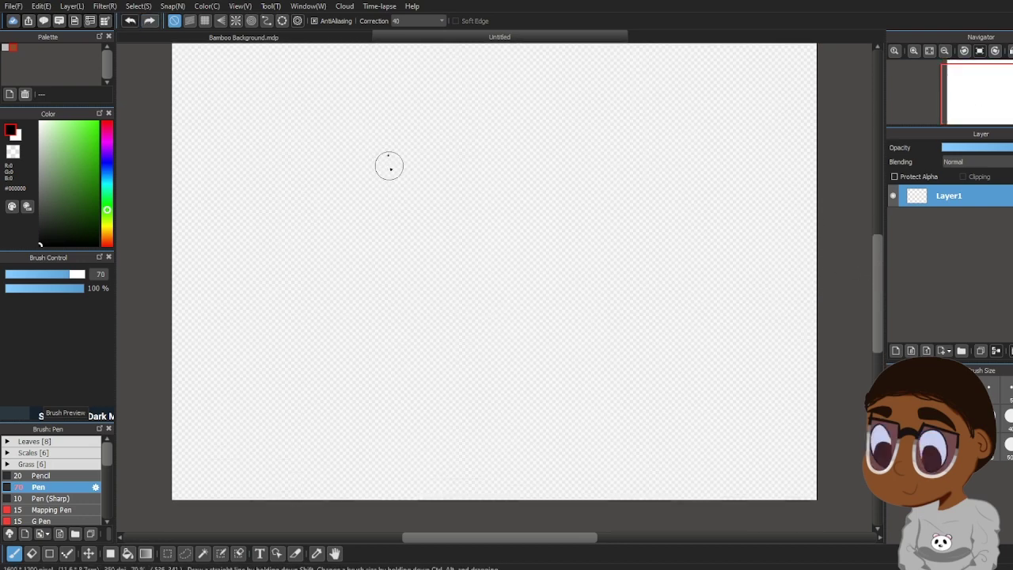
pyautogui.moveTo(389, 158); pyautogui.dragTo(393, 462)
pyautogui.moveTo(389, 156)
pyautogui.mouseDown()
pyautogui.moveTo(592, 140)
pyautogui.moveTo(580, 142)
pyautogui.moveTo(577, 444)
pyautogui.mouseUp()
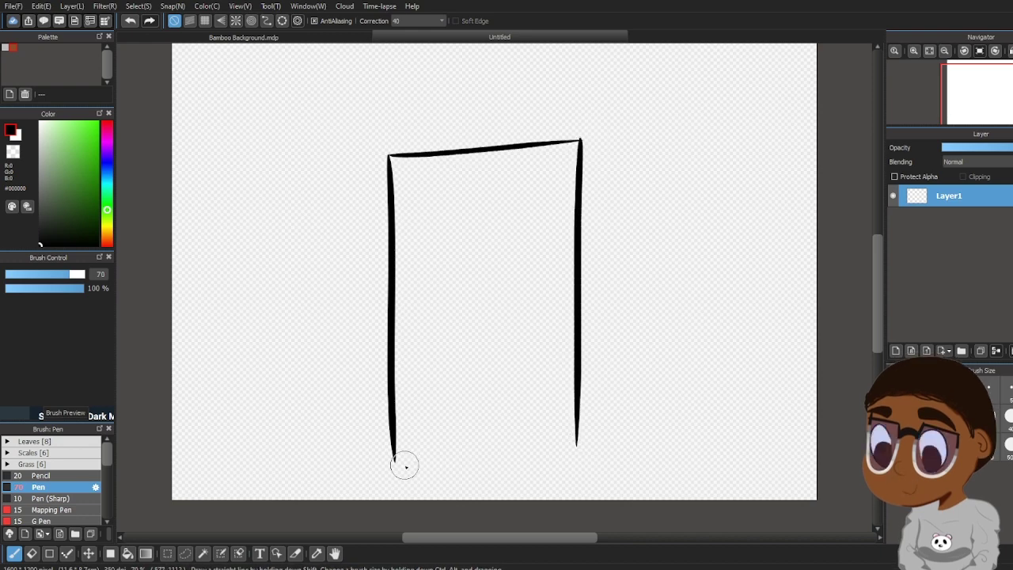
pyautogui.moveTo(398, 462)
pyautogui.mouseDown()
pyautogui.moveTo(546, 467)
pyautogui.moveTo(583, 455)
pyautogui.moveTo(575, 435)
pyautogui.moveTo(577, 466)
pyautogui.moveTo(578, 447)
pyautogui.moveTo(579, 465)
pyautogui.moveTo(397, 462)
pyautogui.moveTo(387, 428)
pyautogui.mouseUp()
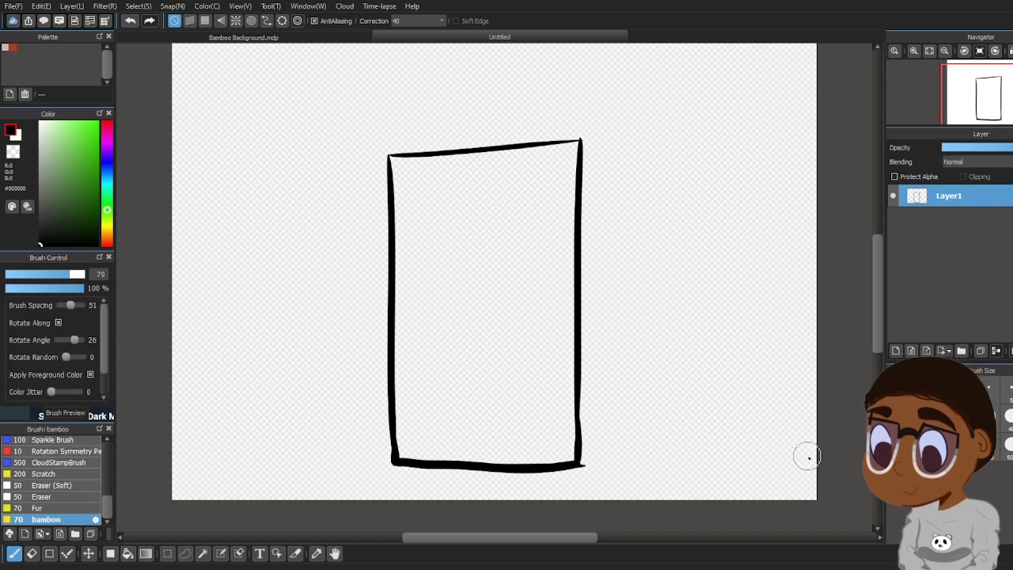
# Add a layer and test the bamboo brush with vertical strokes beside the rectangle at sizes 70 and 200
pyautogui.click(896, 350)
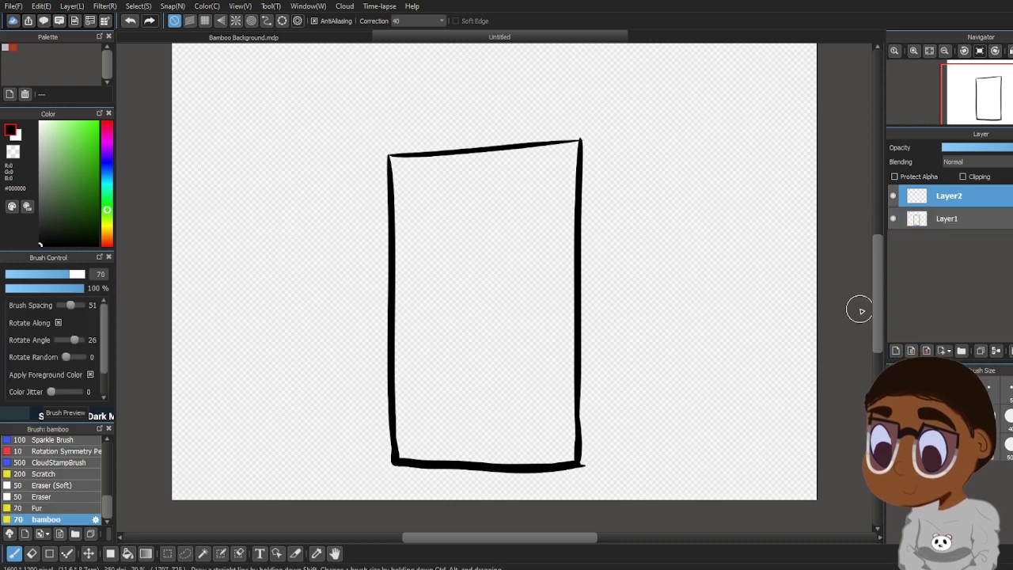
pyautogui.moveTo(306, 111); pyautogui.dragTo(307, 465)
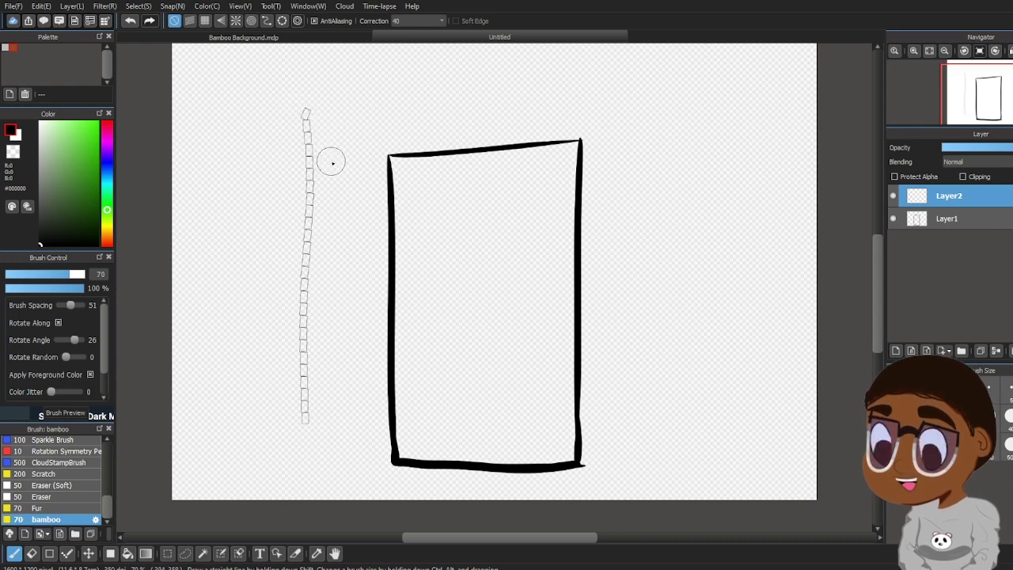
pyautogui.moveTo(494, 287)
pyautogui.mouseDown()
pyautogui.moveTo(696, 288)
pyautogui.moveTo(634, 287)
pyautogui.mouseUp()
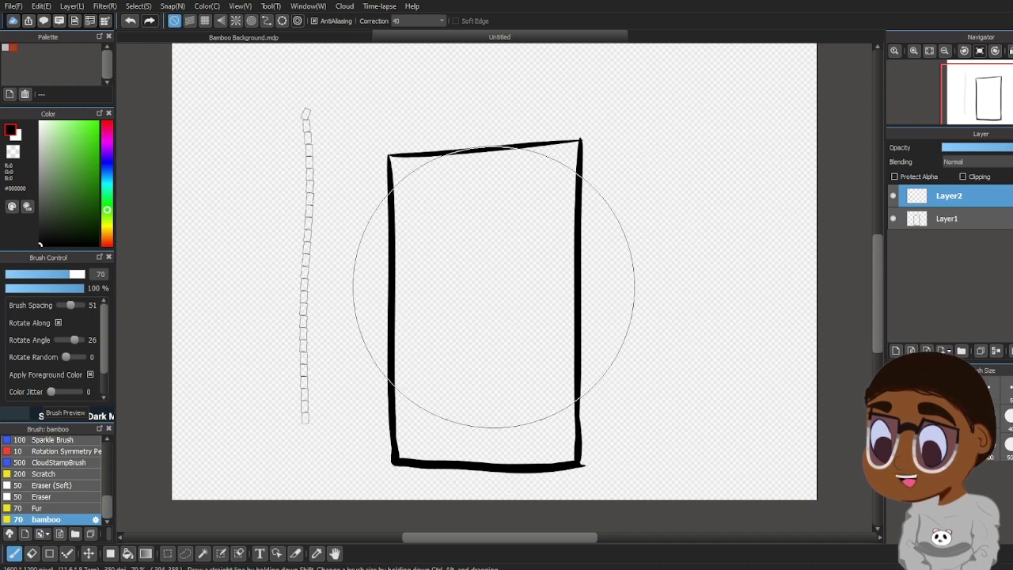
pyautogui.click(1012, 417)
pyautogui.click(1009, 445)
pyautogui.click(946, 444)
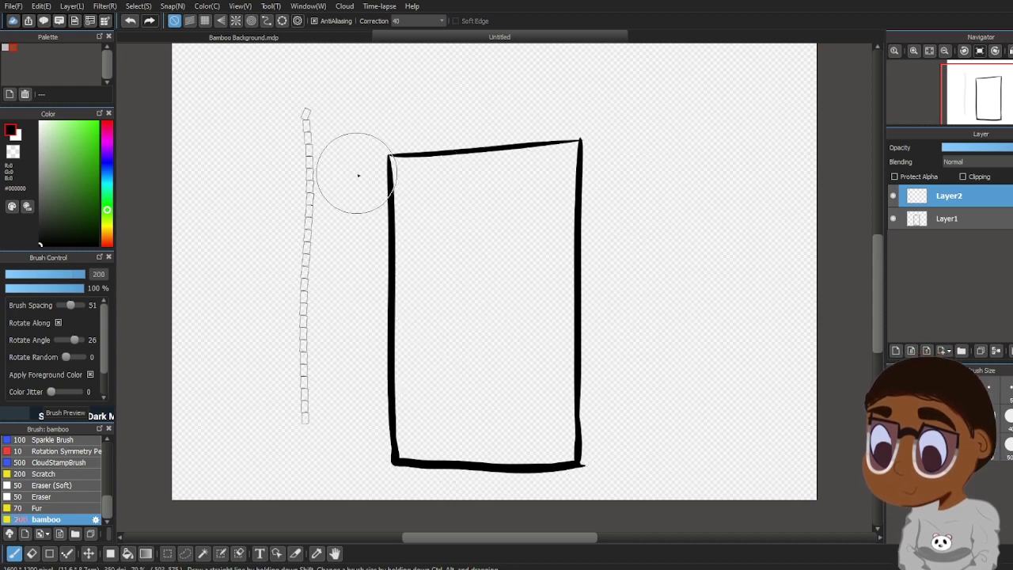
pyautogui.moveTo(353, 111)
pyautogui.mouseDown()
pyautogui.moveTo(362, 475)
pyautogui.moveTo(347, 489)
pyautogui.mouseUp()
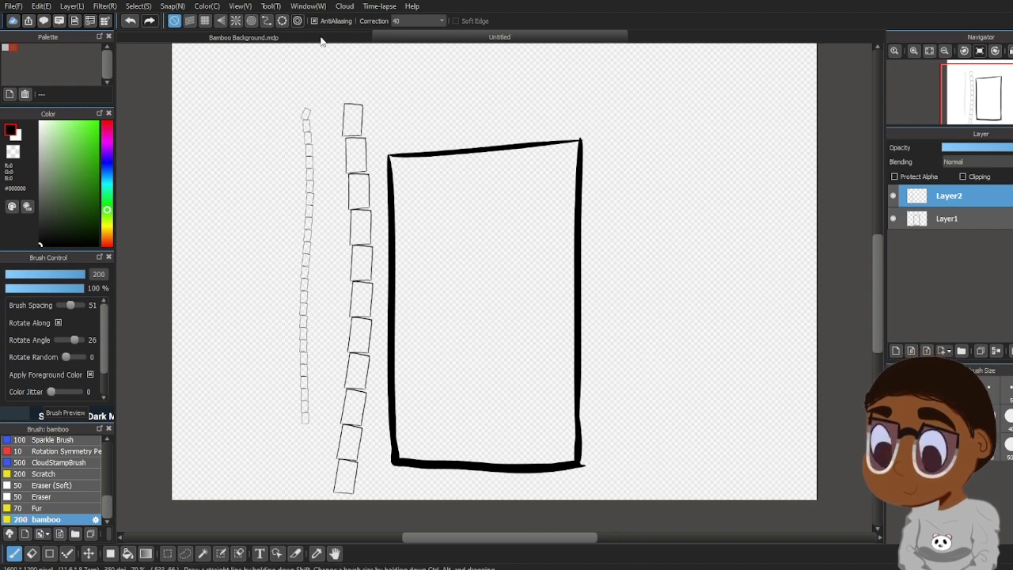
# Close the untitled canvas and return to the Bamboo Background.mdp drawing
pyautogui.click(20, 7)
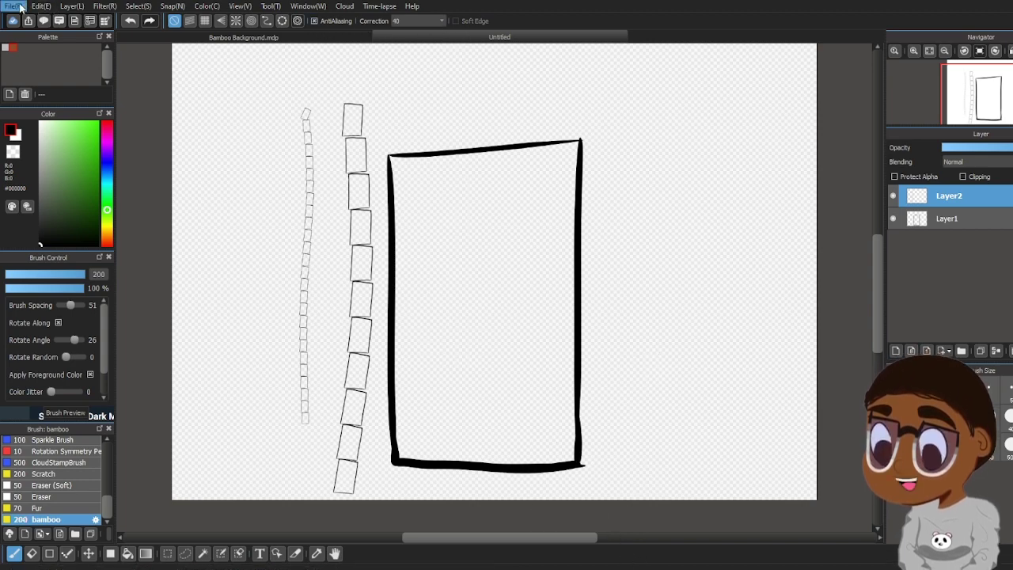
pyautogui.click(66, 297)
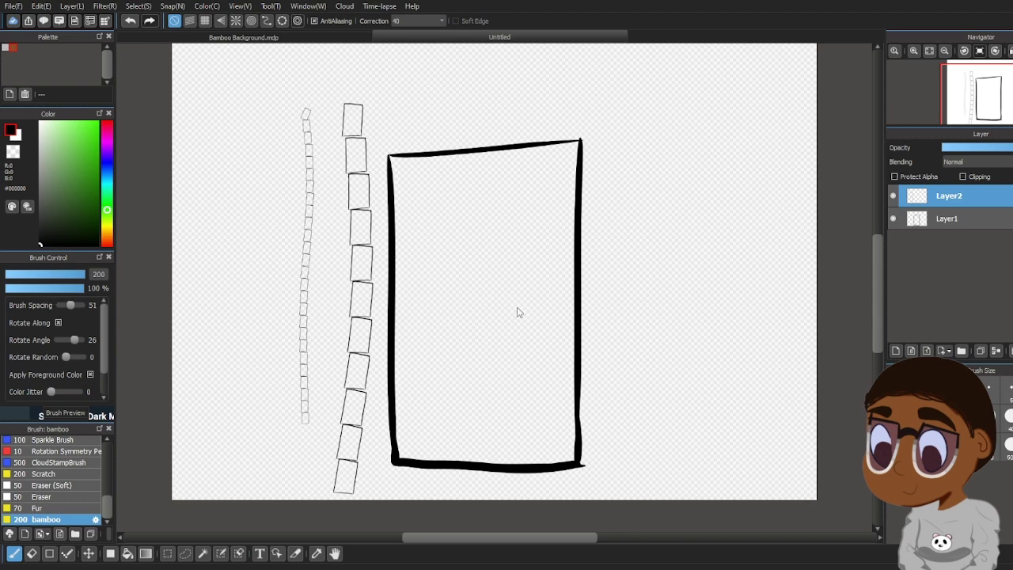
pyautogui.click(565, 307)
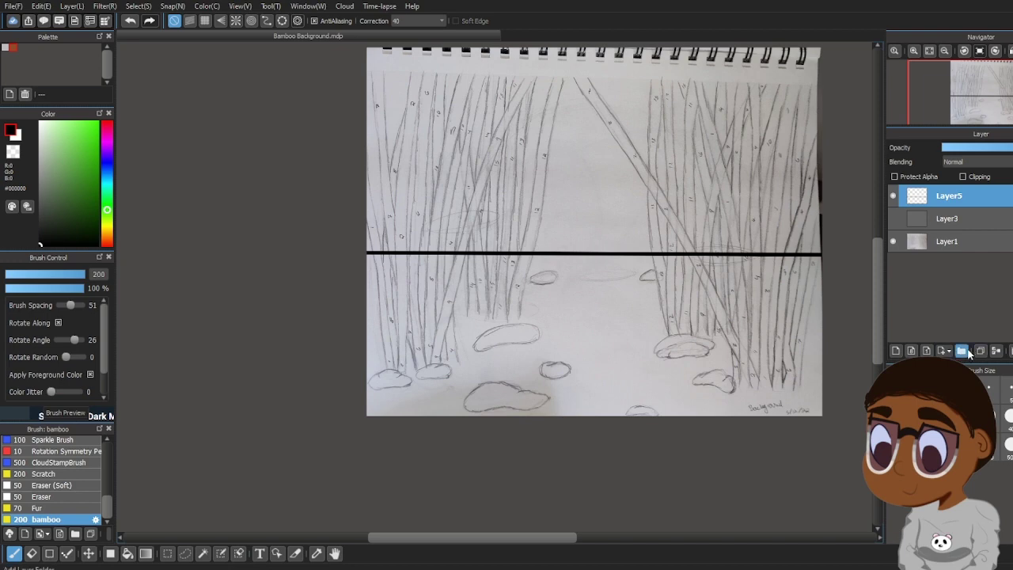
# Add a layer folder above Layer5 and create a new layer inside it
pyautogui.click(961, 351)
pyautogui.click(897, 351)
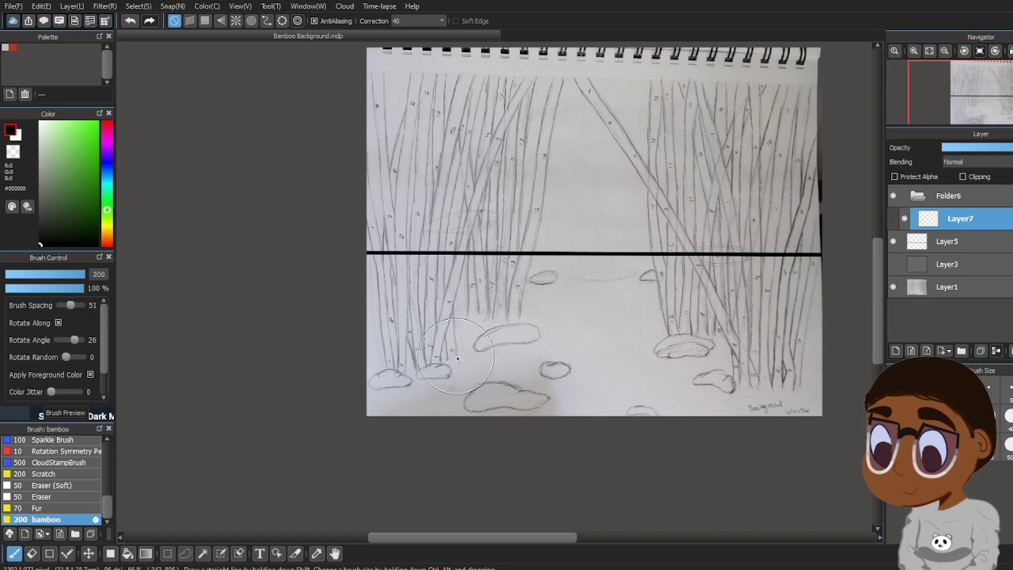
# Try tracing the leaning stalk in the left bamboo cluster with the bamboo brush at sizes 200 and 100, undoing each stroke
pyautogui.click(914, 51)
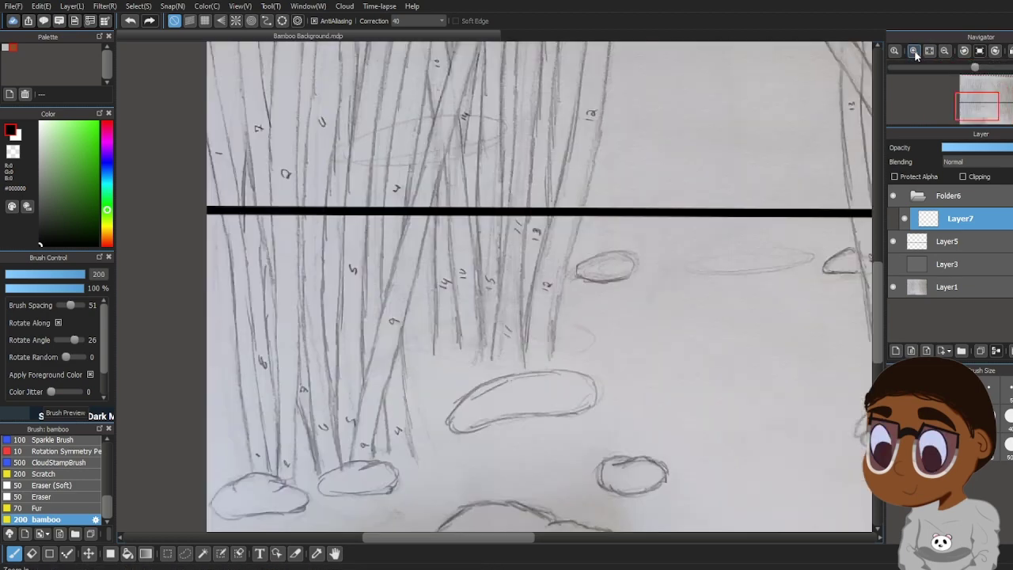
pyautogui.click(945, 51)
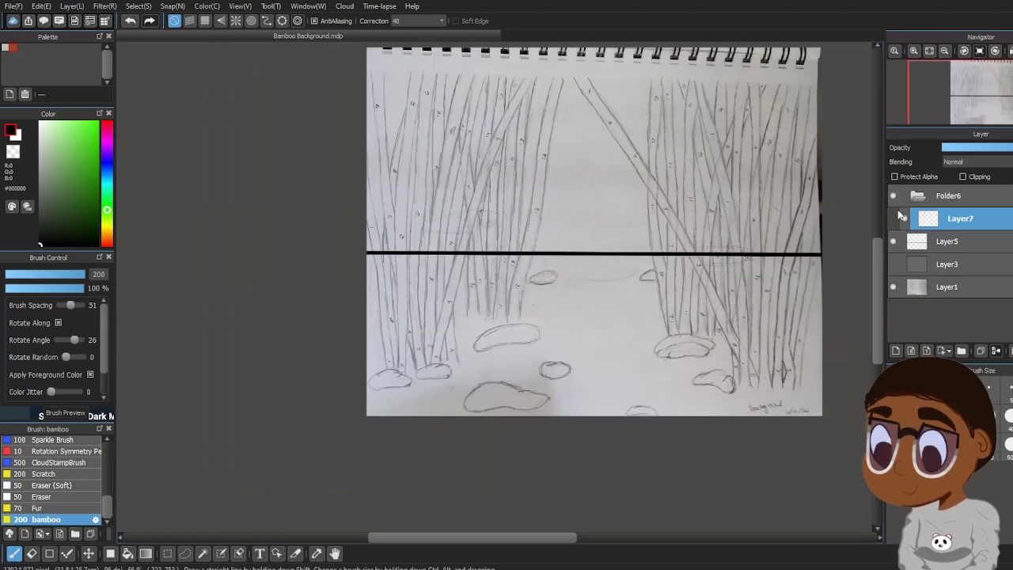
pyautogui.moveTo(878, 272); pyautogui.dragTo(879, 254)
pyautogui.click(942, 51)
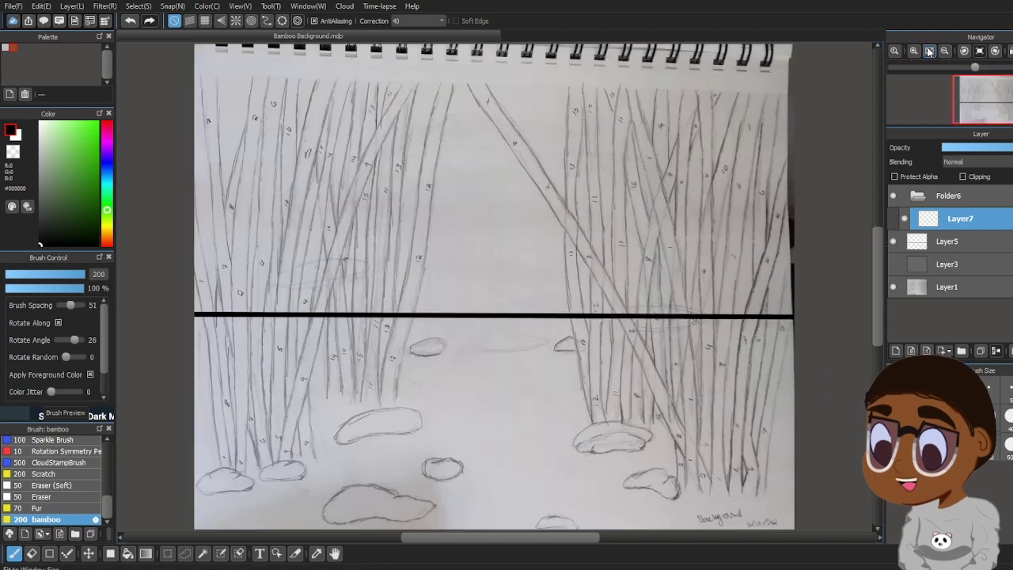
pyautogui.moveTo(285, 464)
pyautogui.mouseDown()
pyautogui.moveTo(338, 242)
pyautogui.moveTo(404, 88)
pyautogui.mouseUp()
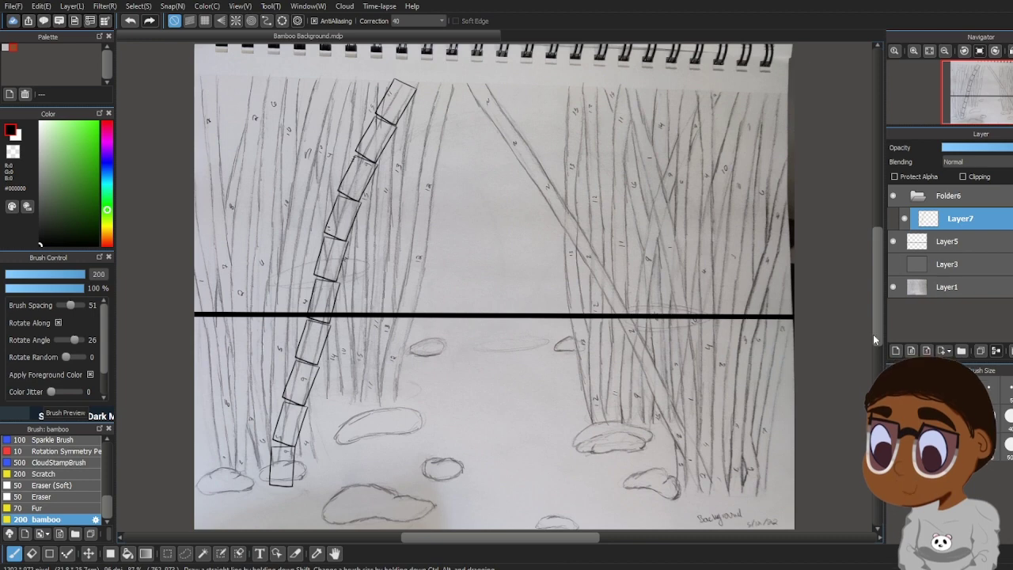
pyautogui.click(131, 23)
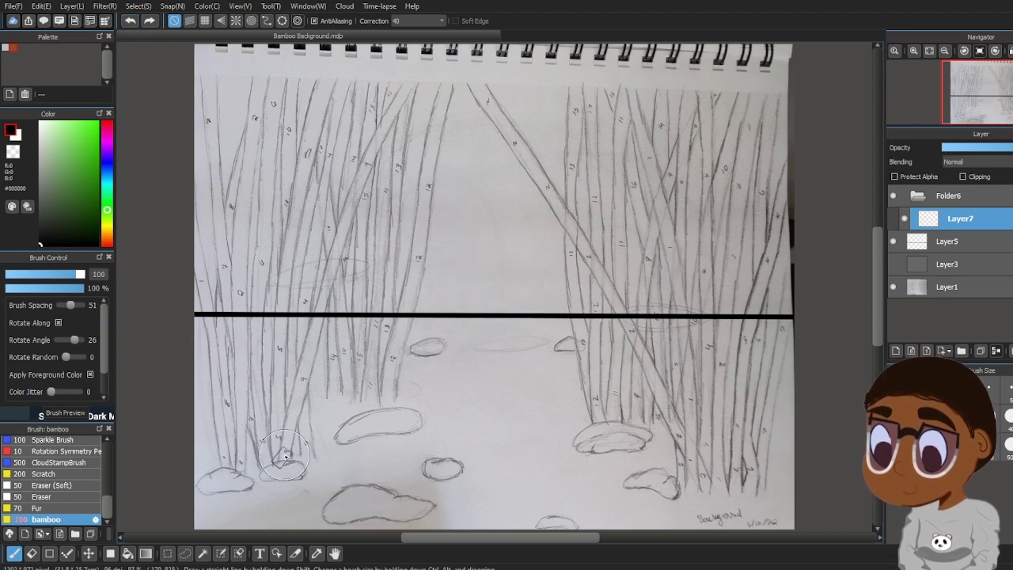
pyautogui.moveTo(281, 461); pyautogui.dragTo(298, 385)
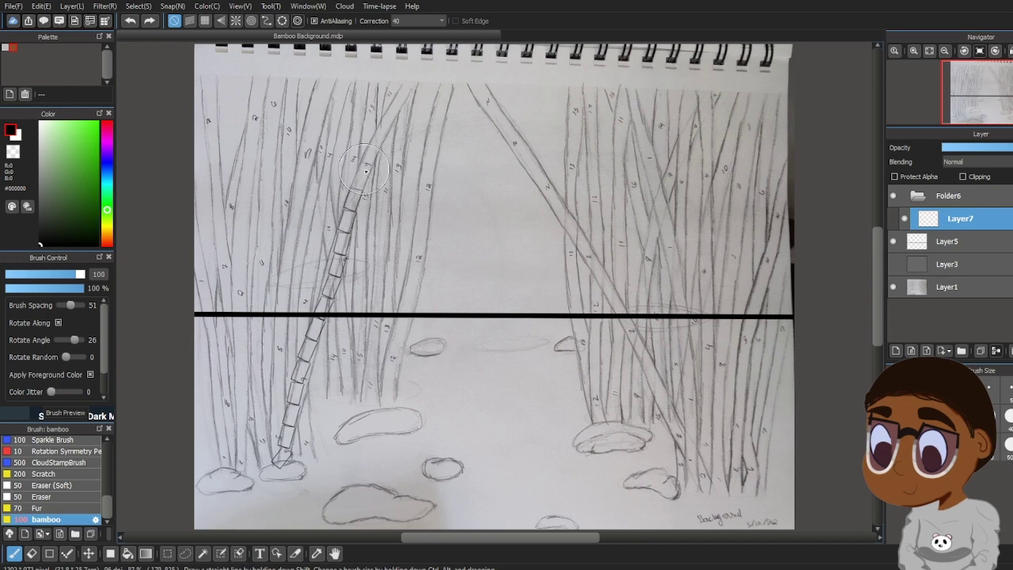
pyautogui.moveTo(400, 106); pyautogui.dragTo(405, 93)
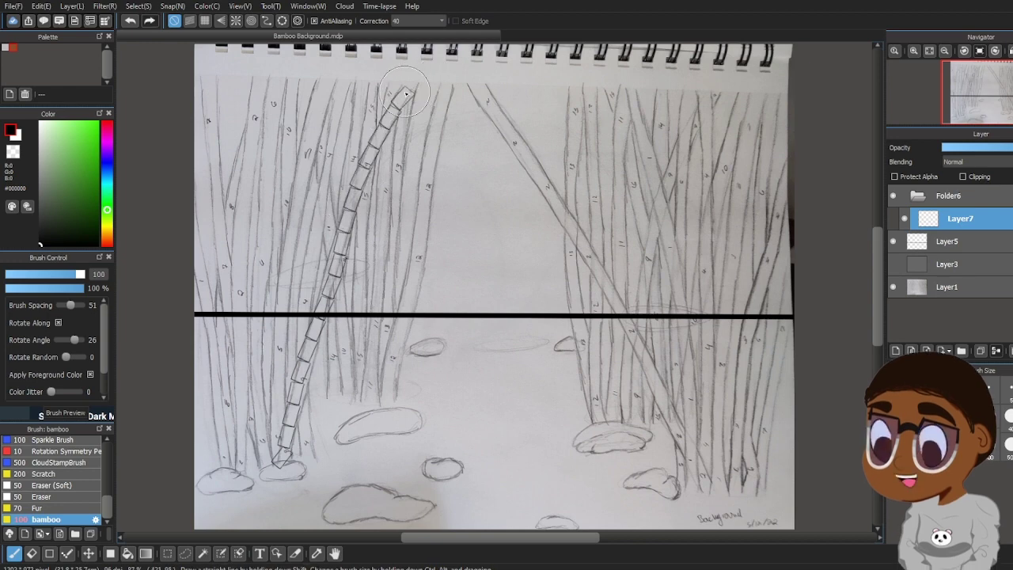
pyautogui.click(130, 22)
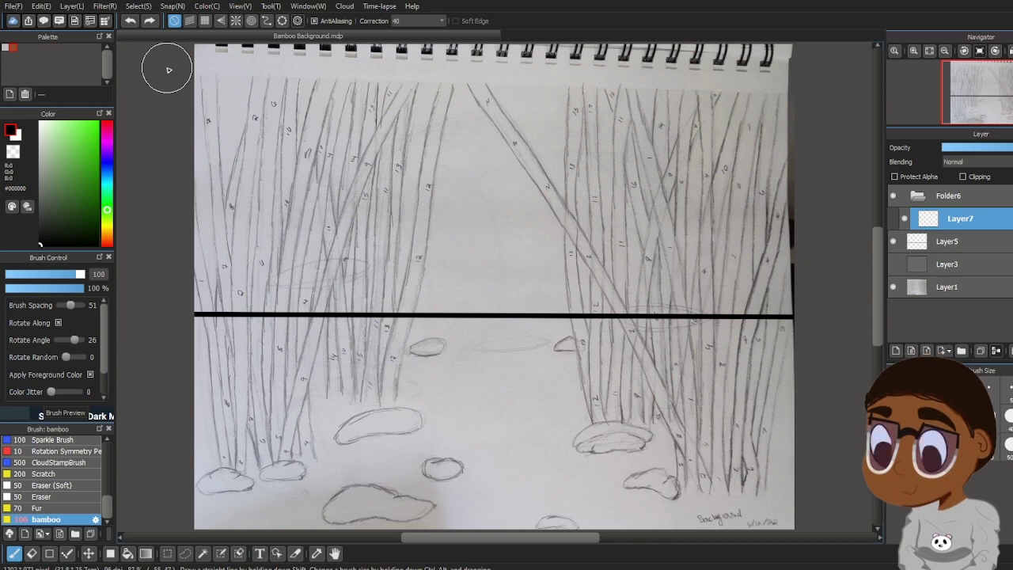
# Add four more layers above Layer7 inside Folder6
pyautogui.click(913, 51)
pyautogui.click(914, 50)
pyautogui.moveTo(532, 538); pyautogui.dragTo(467, 548)
pyautogui.click(944, 50)
pyautogui.click(944, 50)
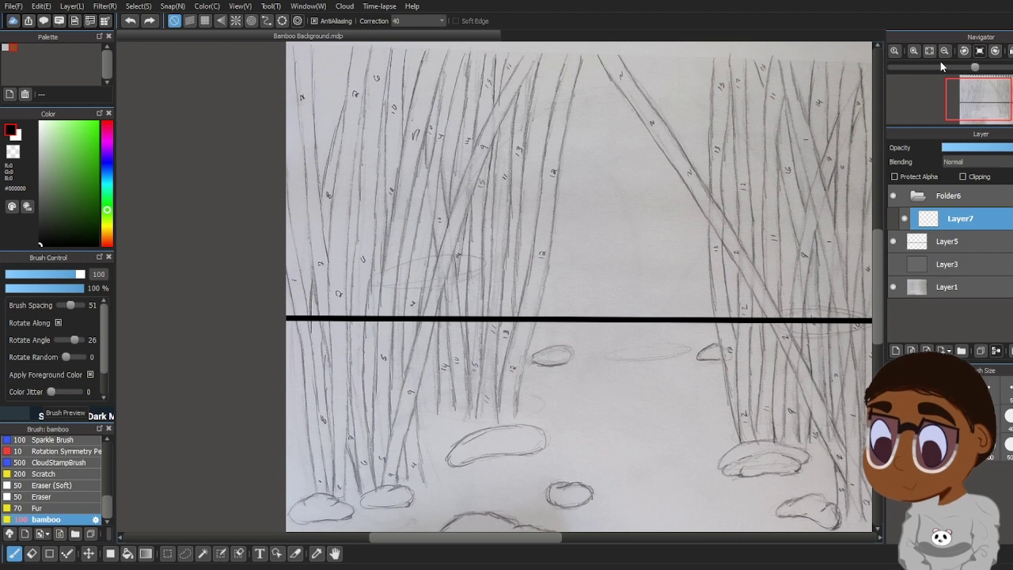
pyautogui.click(902, 349)
pyautogui.click(901, 348)
pyautogui.click(897, 352)
pyautogui.click(896, 353)
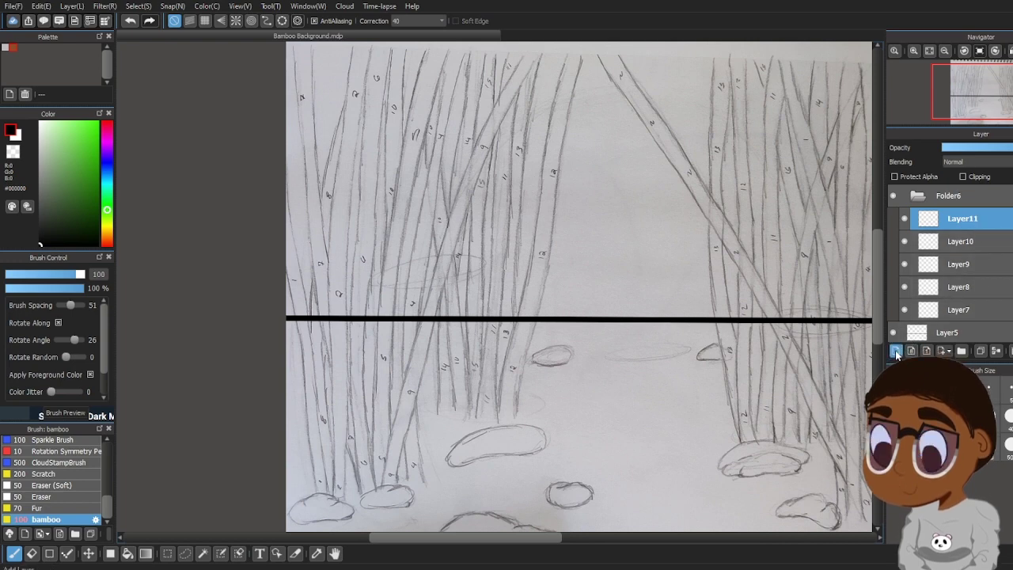
# With the size 100 bamboo brush, trace the left cluster's leaning stalk on Layer7 and the near-vertical stalk left of its base on Layer8
pyautogui.scroll(-1, 950, 261)
pyautogui.click(959, 289)
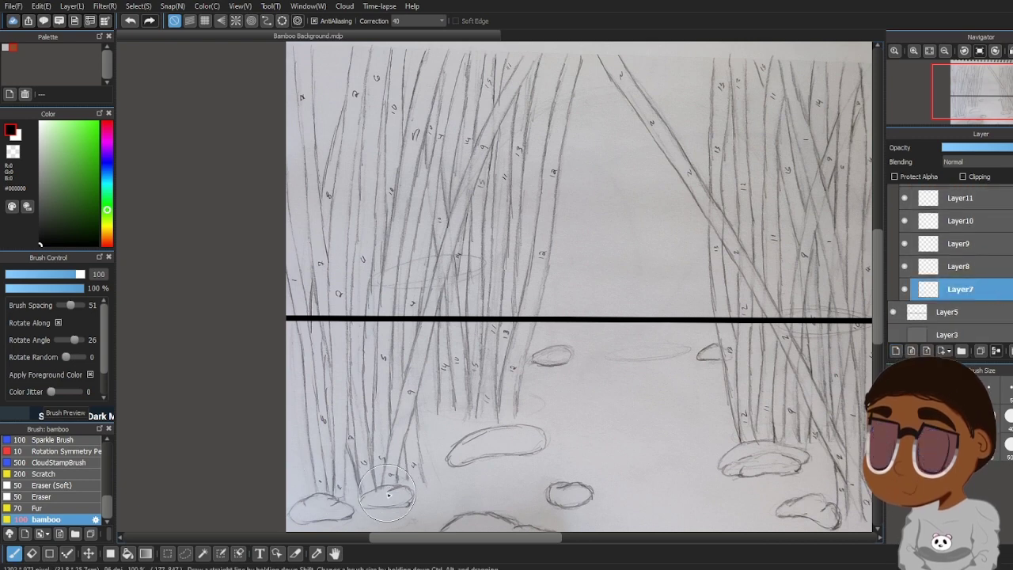
pyautogui.moveTo(388, 495); pyautogui.dragTo(408, 401)
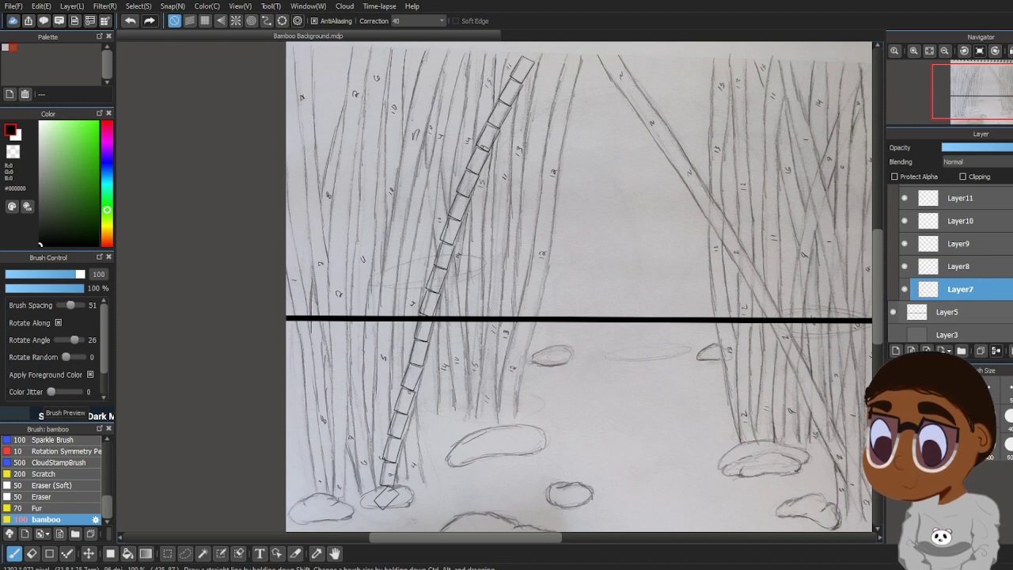
pyautogui.click(972, 266)
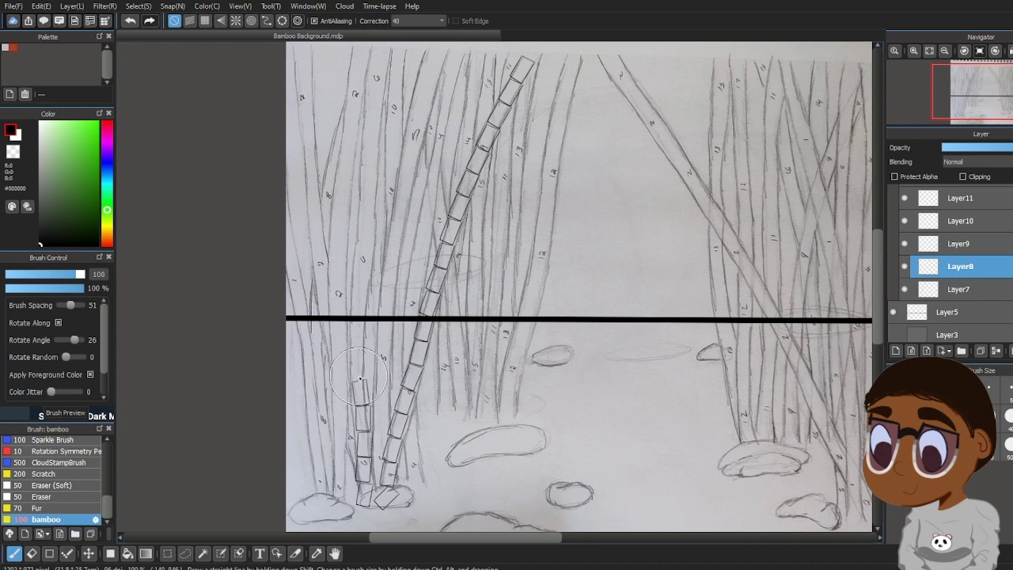
pyautogui.moveTo(360, 293); pyautogui.dragTo(372, 63)
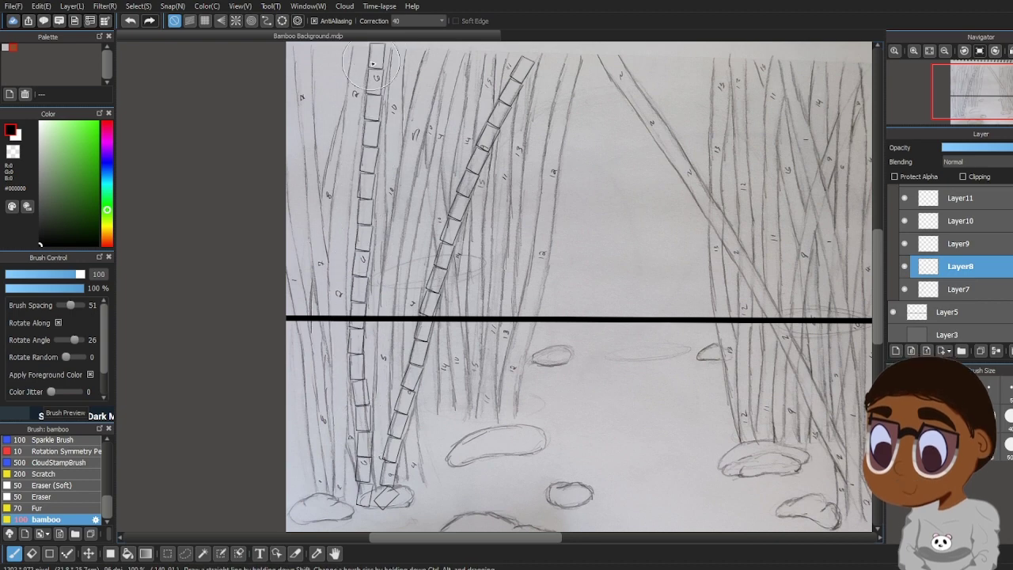
# Trace the stalk between the two inked ones on Layer9 and the stalk just left of them on Layer10 with the bamboo brush
pyautogui.click(980, 245)
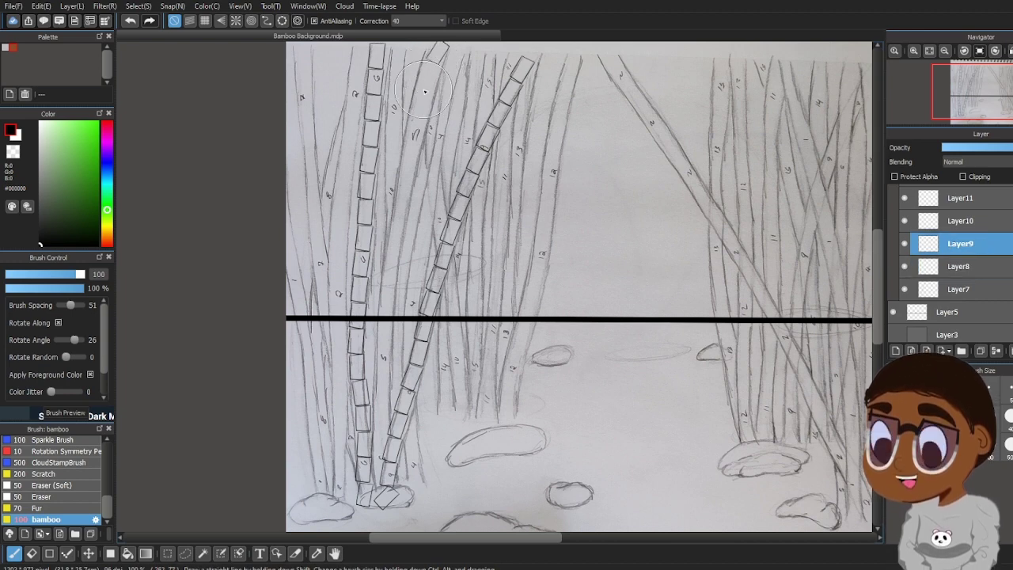
pyautogui.moveTo(436, 56); pyautogui.dragTo(396, 267)
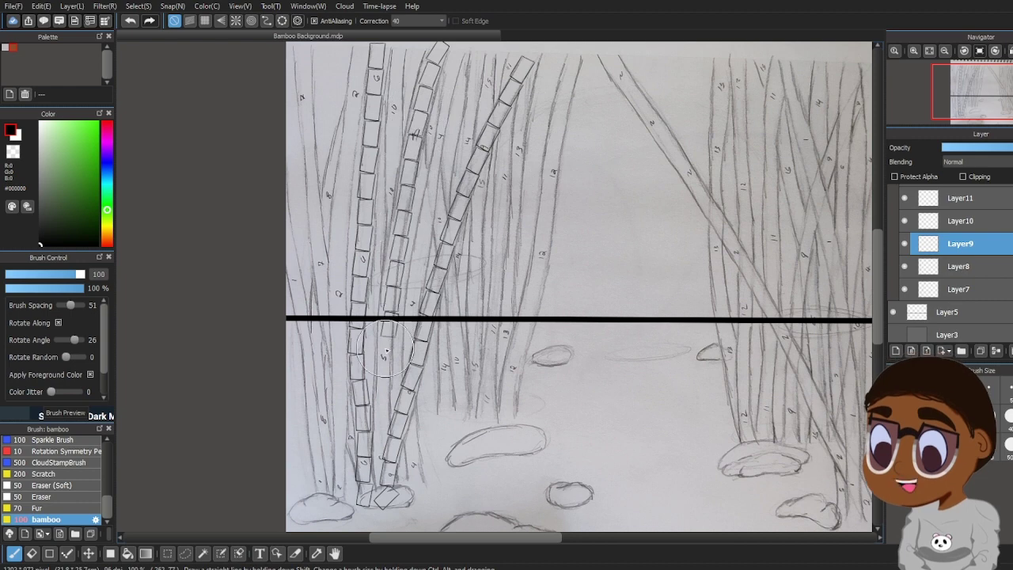
pyautogui.moveTo(381, 501); pyautogui.dragTo(373, 492)
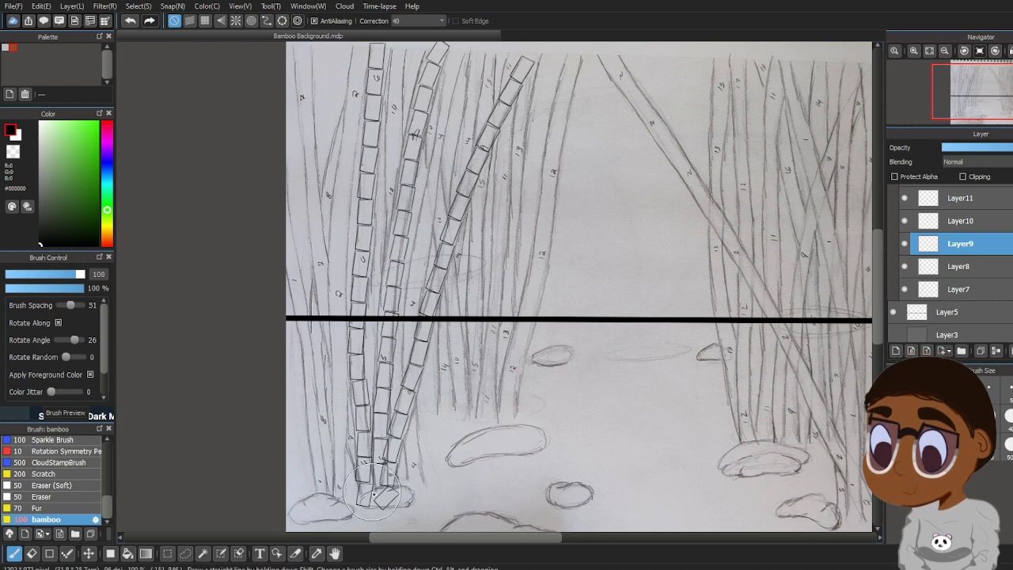
pyautogui.click(994, 220)
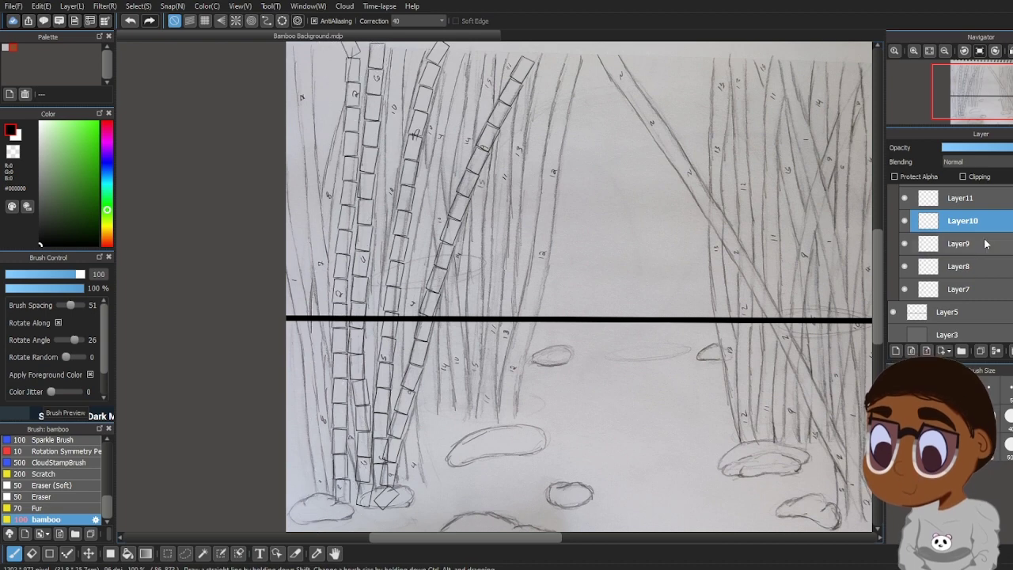
# On Layer11, trace the near-vertical stalk that crosses the curved one in the left cluster, from top to base, with the bamboo brush
pyautogui.click(974, 198)
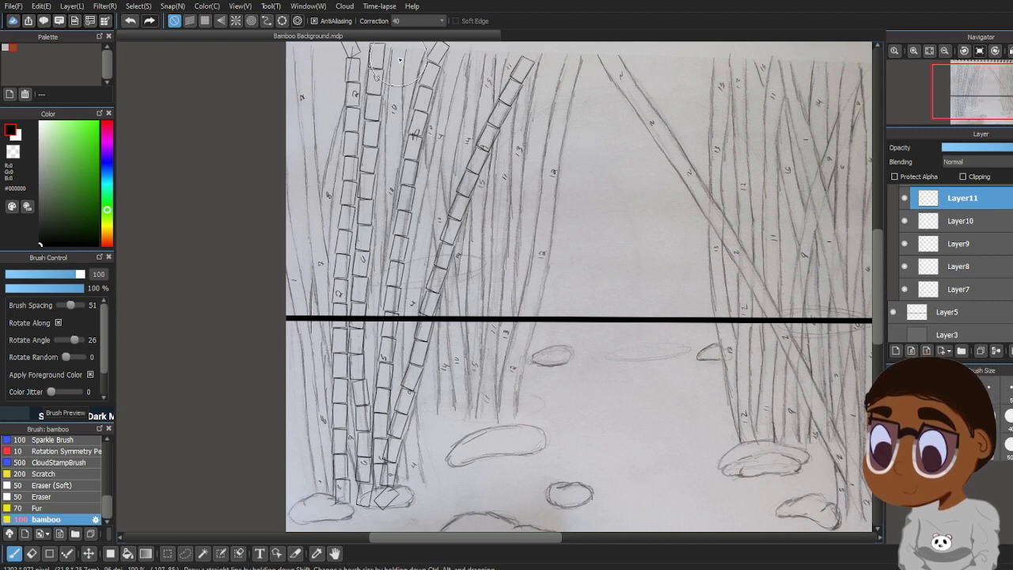
pyautogui.moveTo(401, 230); pyautogui.dragTo(410, 303)
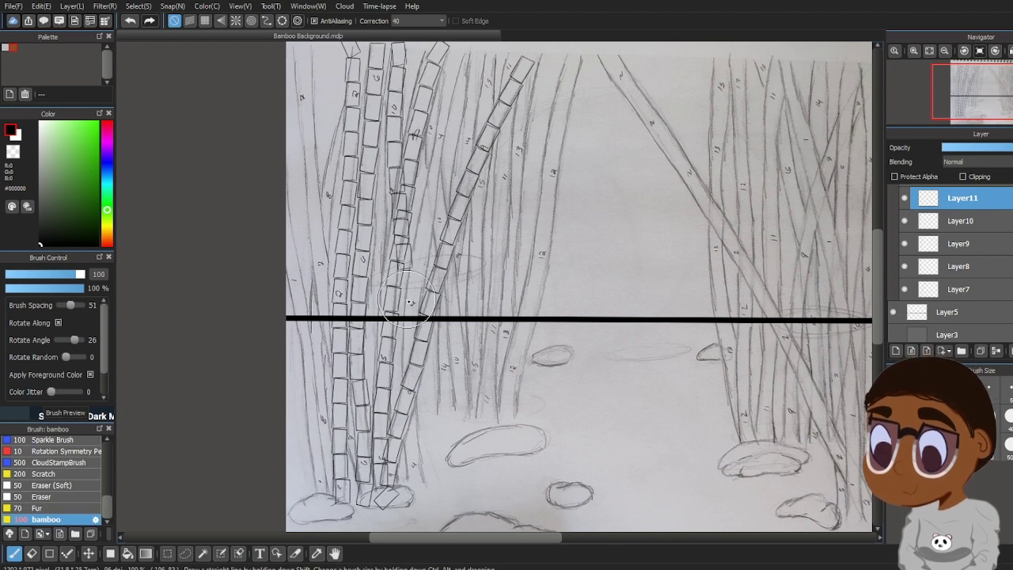
pyautogui.moveTo(406, 384); pyautogui.dragTo(402, 497)
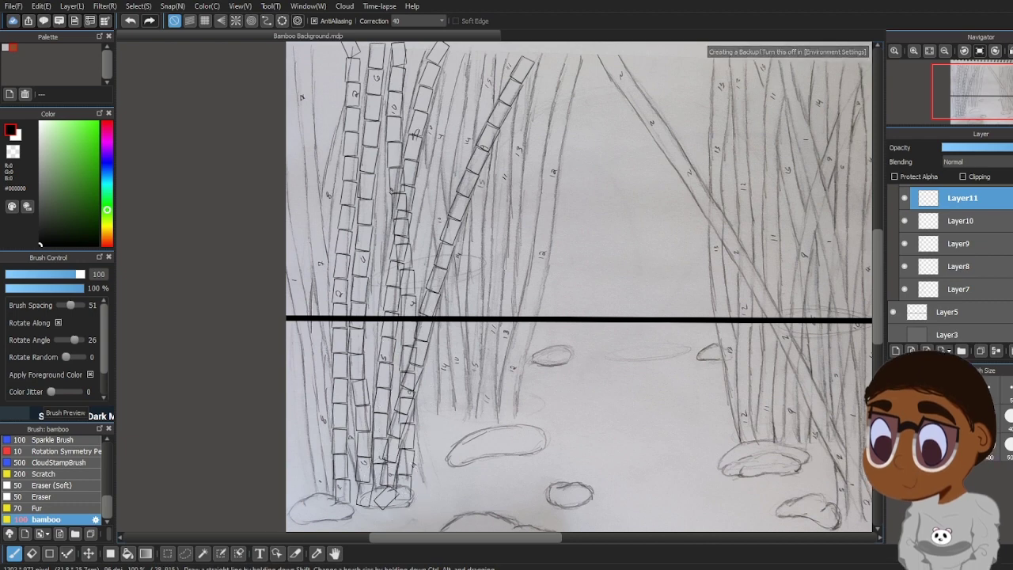
# Hide the scanned pencil sketch on Layer1 and look over the inked stalks on their own
pyautogui.scroll(-1, 937, 308)
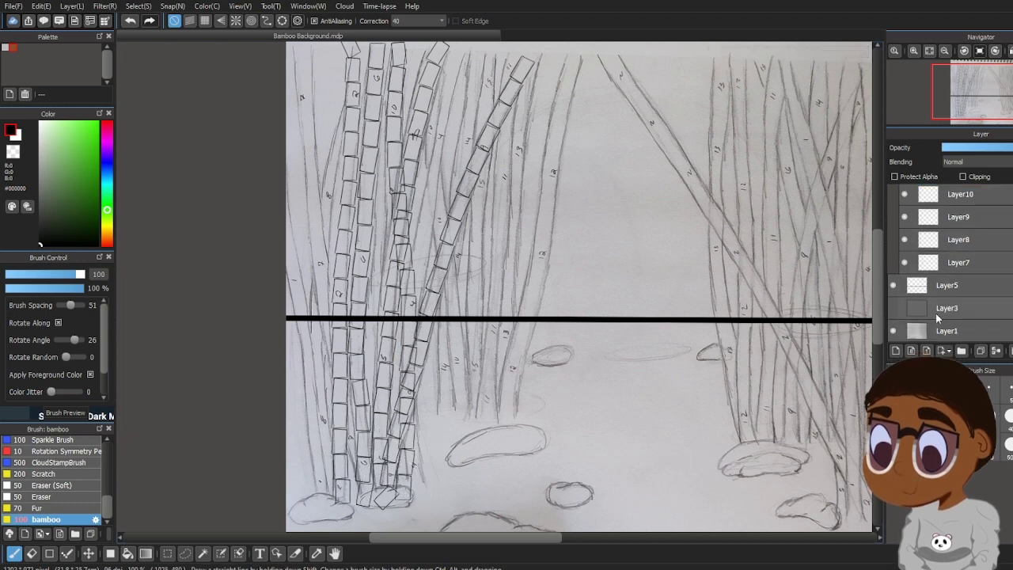
pyautogui.click(894, 332)
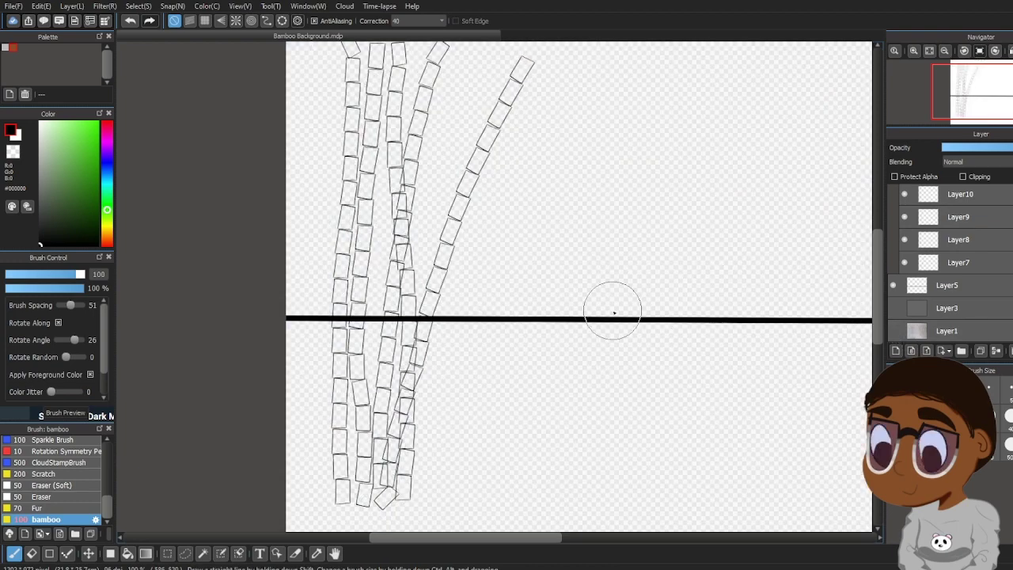
pyautogui.scroll(-1, 554, 301)
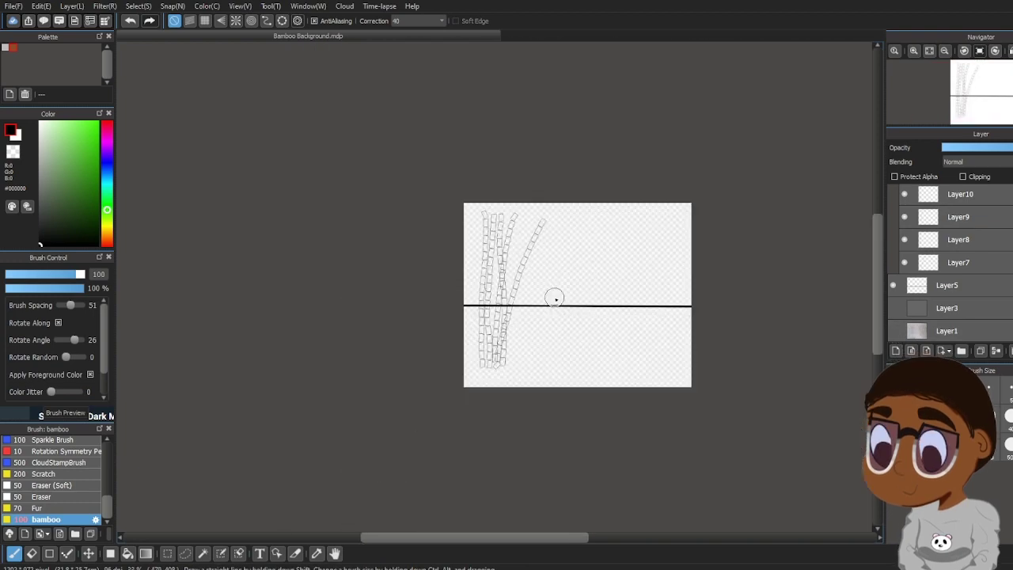
pyautogui.scroll(1, 553, 300)
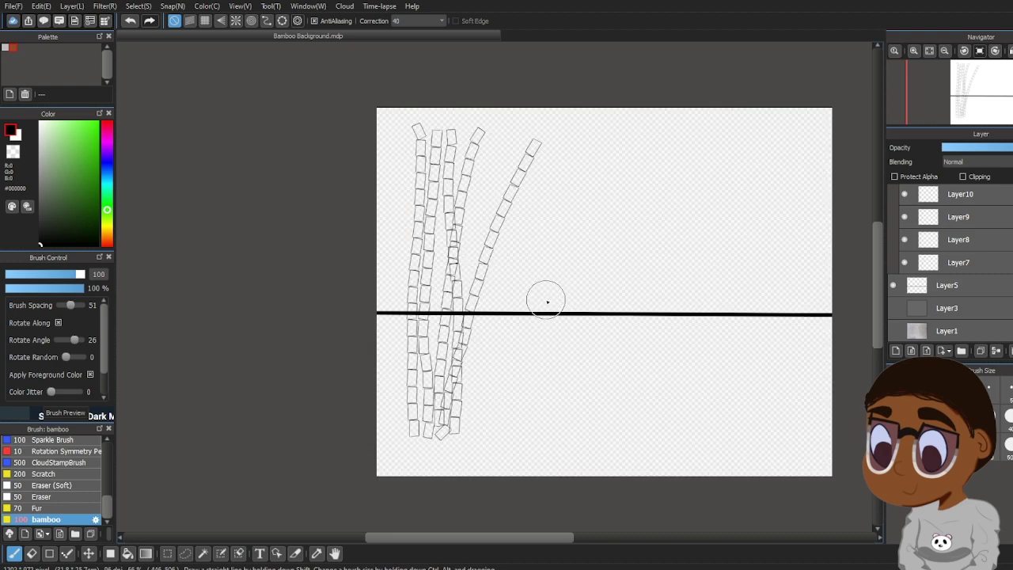
pyautogui.scroll(1, 547, 302)
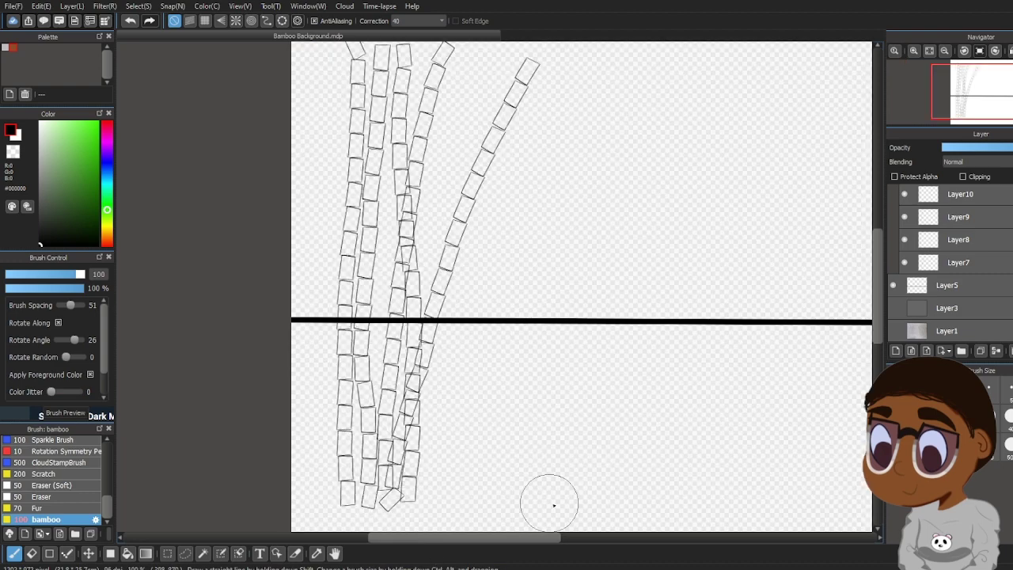
pyautogui.scroll(-1, 681, 356)
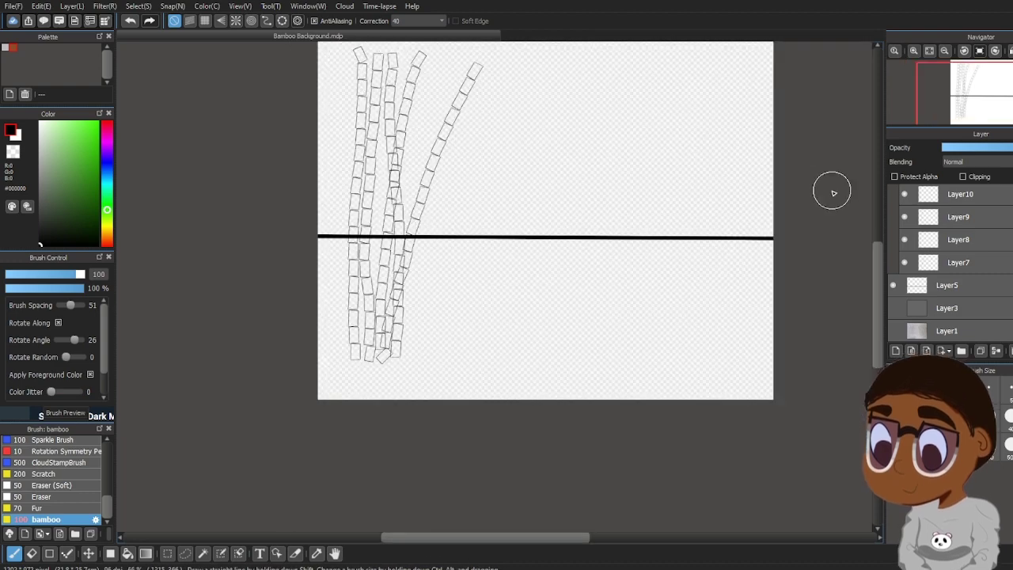
# On Layer7, erase the crooked bottom segment of the leaning stalk with the size 10 eraser
pyautogui.scroll(-3, 728, 235)
pyautogui.scroll(4, 723, 230)
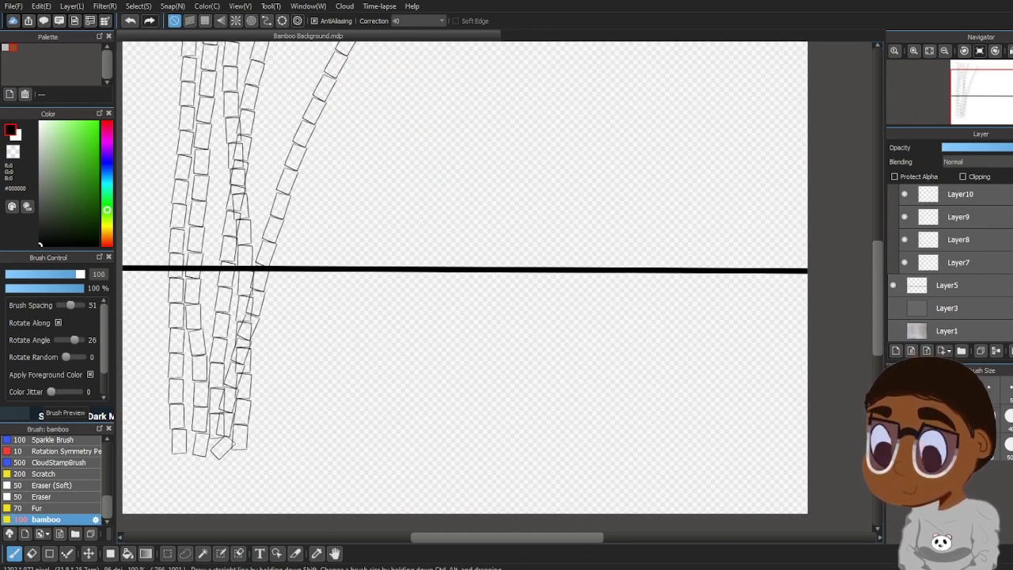
pyautogui.moveTo(570, 536); pyautogui.dragTo(514, 522)
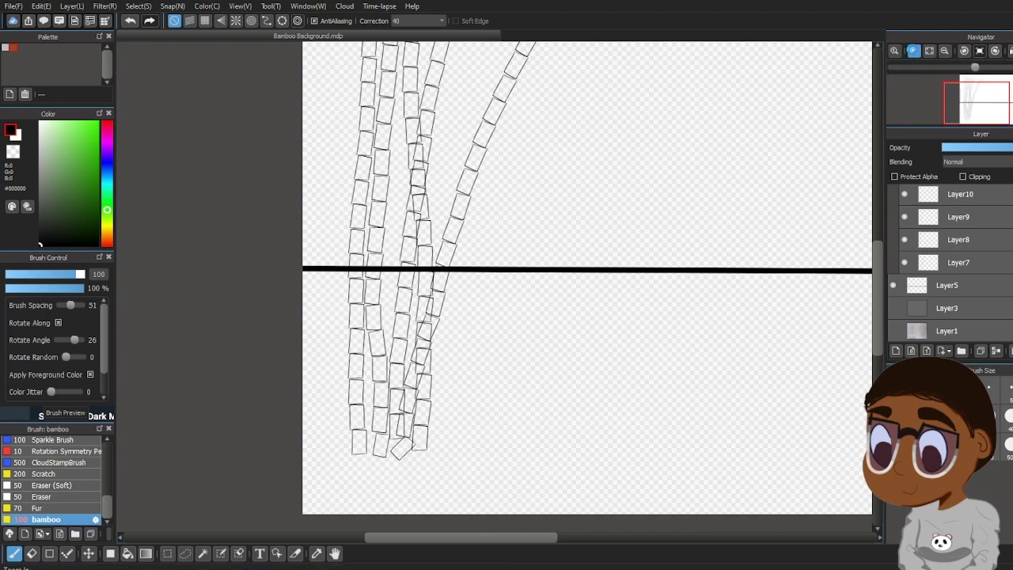
pyautogui.click(914, 49)
pyautogui.scroll(-5, 842, 360)
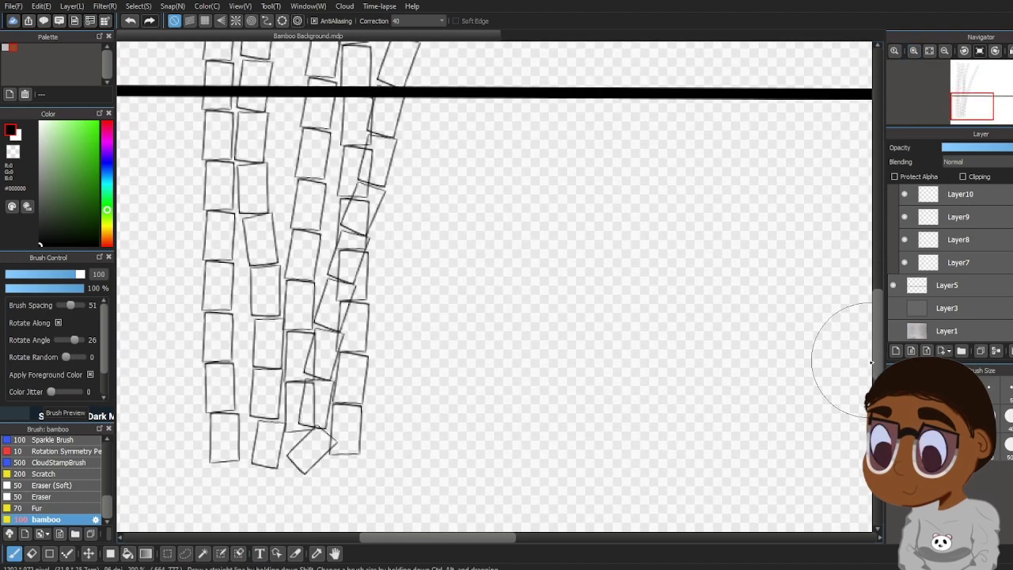
pyautogui.click(905, 262)
pyautogui.click(905, 262)
pyautogui.click(972, 262)
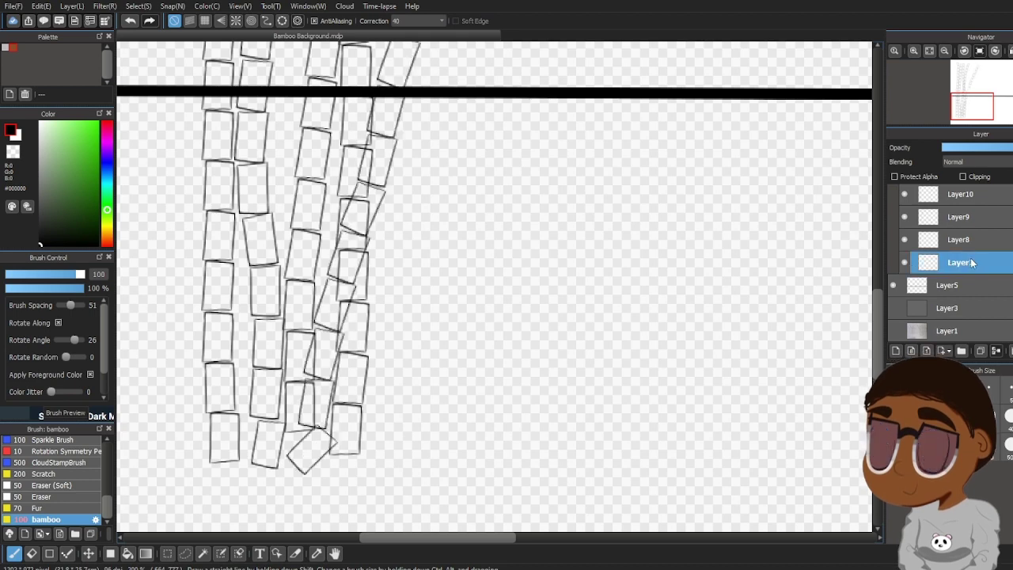
pyautogui.click(32, 554)
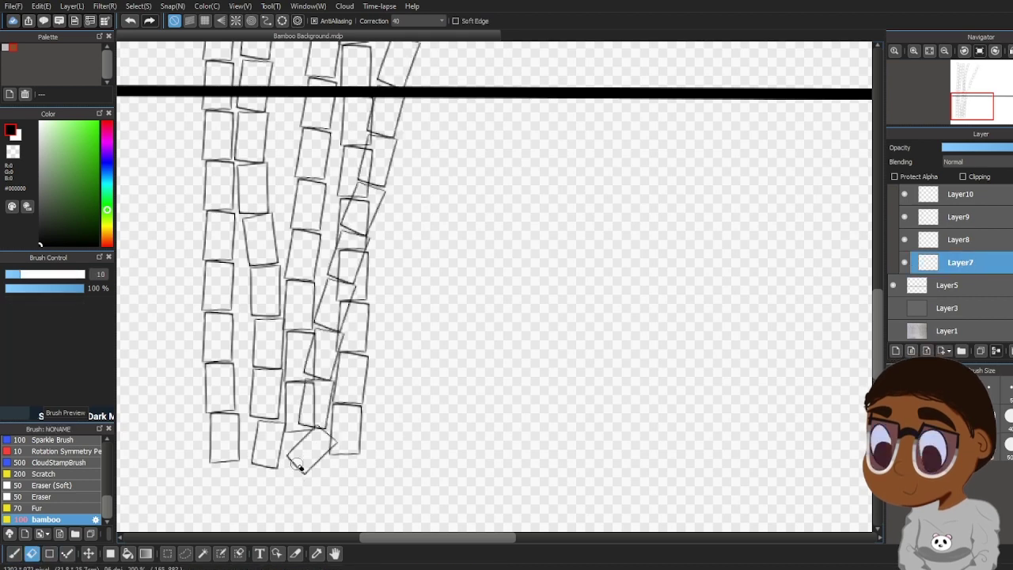
pyautogui.moveTo(297, 464)
pyautogui.mouseDown()
pyautogui.moveTo(301, 472)
pyautogui.moveTo(308, 434)
pyautogui.mouseUp()
pyautogui.moveTo(331, 456); pyautogui.dragTo(307, 476)
# On Layer10, erase the tilted top segment of the leftmost stalk
pyautogui.moveTo(880, 364); pyautogui.dragTo(902, 223)
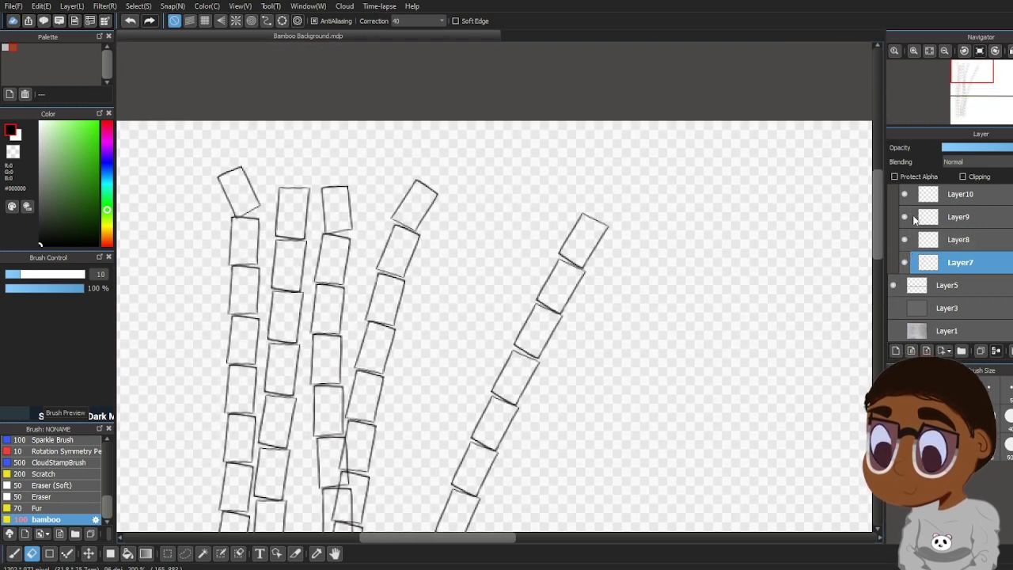
pyautogui.scroll(3, 949, 261)
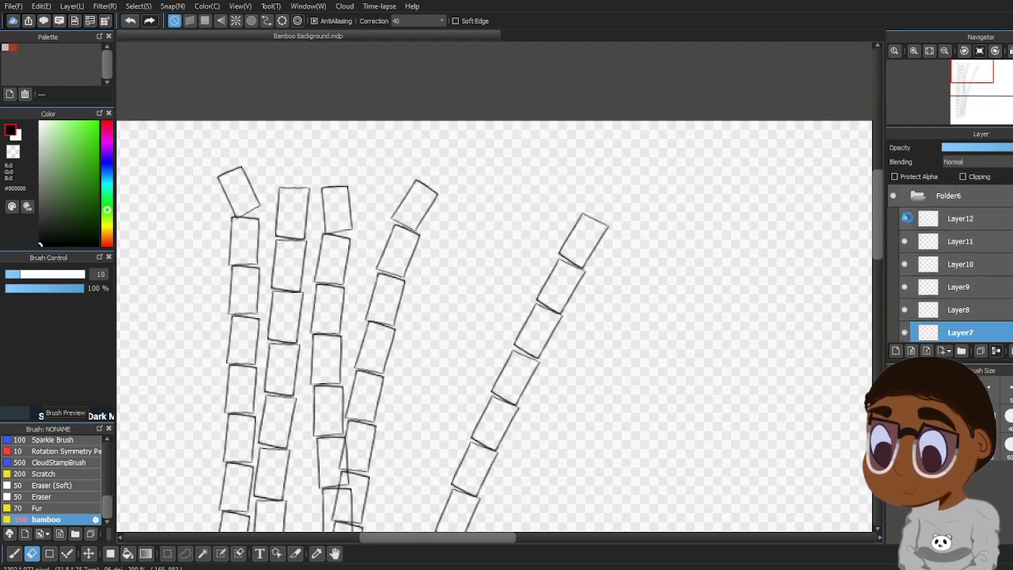
pyautogui.click(904, 242)
pyautogui.click(906, 245)
pyautogui.click(905, 266)
pyautogui.click(906, 266)
pyautogui.click(956, 269)
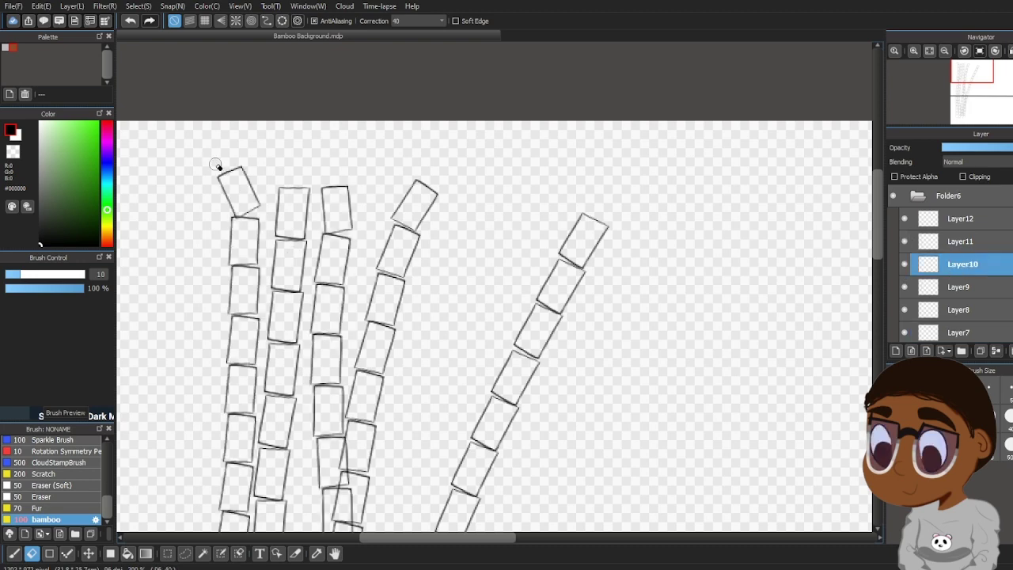
pyautogui.moveTo(237, 223)
pyautogui.mouseDown()
pyautogui.moveTo(260, 208)
pyautogui.moveTo(248, 176)
pyautogui.moveTo(224, 178)
pyautogui.mouseUp()
# Hide the thick black horizon line on Layer5, keeping the Folder6 layers shown
pyautogui.moveTo(879, 232)
pyautogui.mouseDown()
pyautogui.moveTo(877, 357)
pyautogui.moveTo(867, 338)
pyautogui.mouseUp()
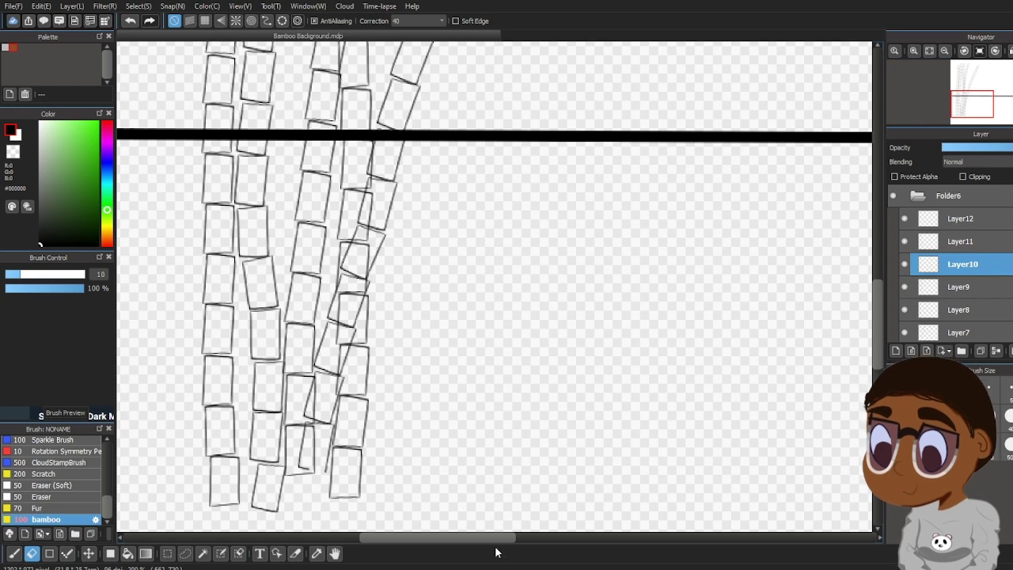
pyautogui.moveTo(498, 539); pyautogui.dragTo(475, 541)
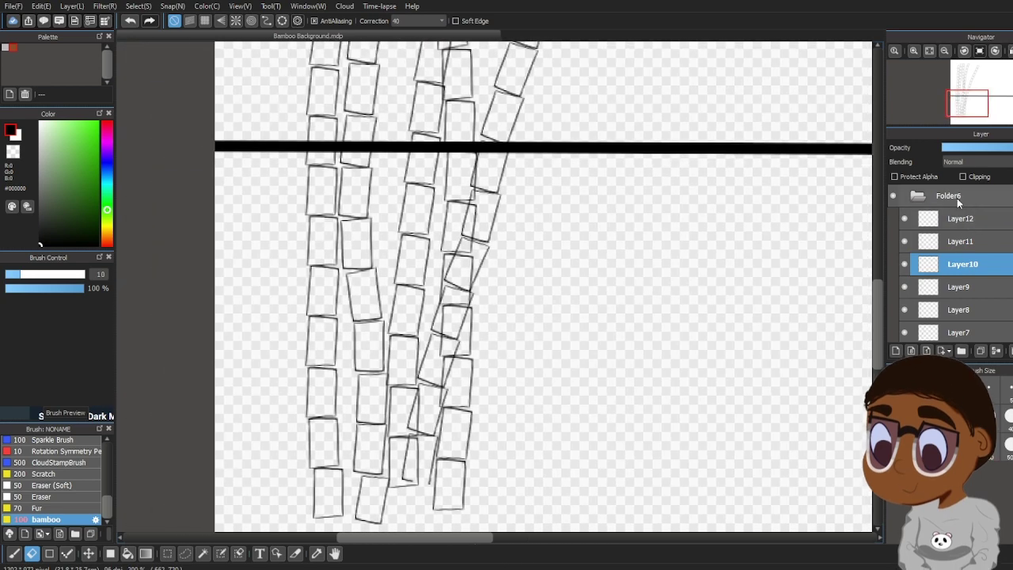
pyautogui.scroll(-1, 957, 198)
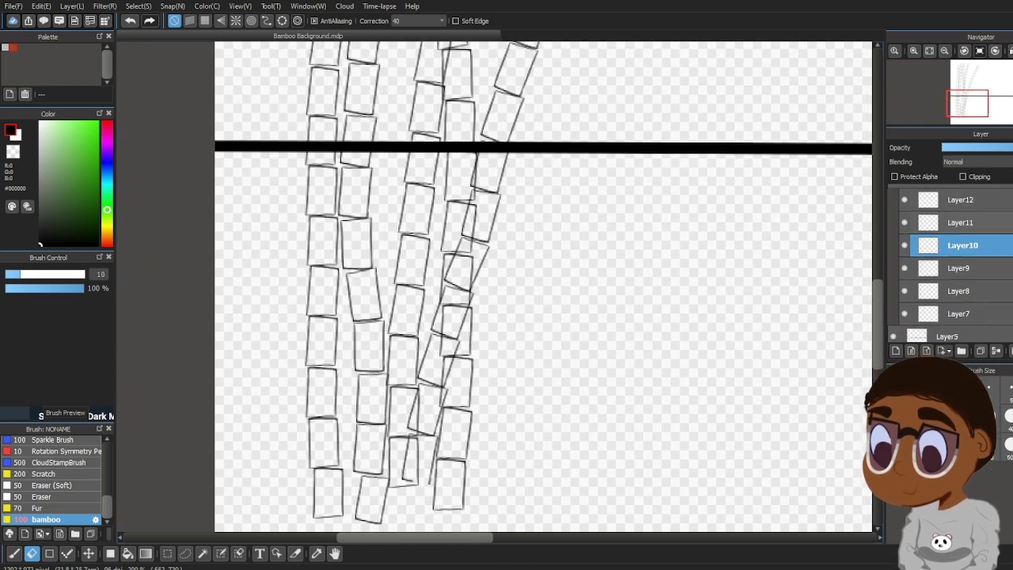
pyautogui.scroll(-1, 957, 238)
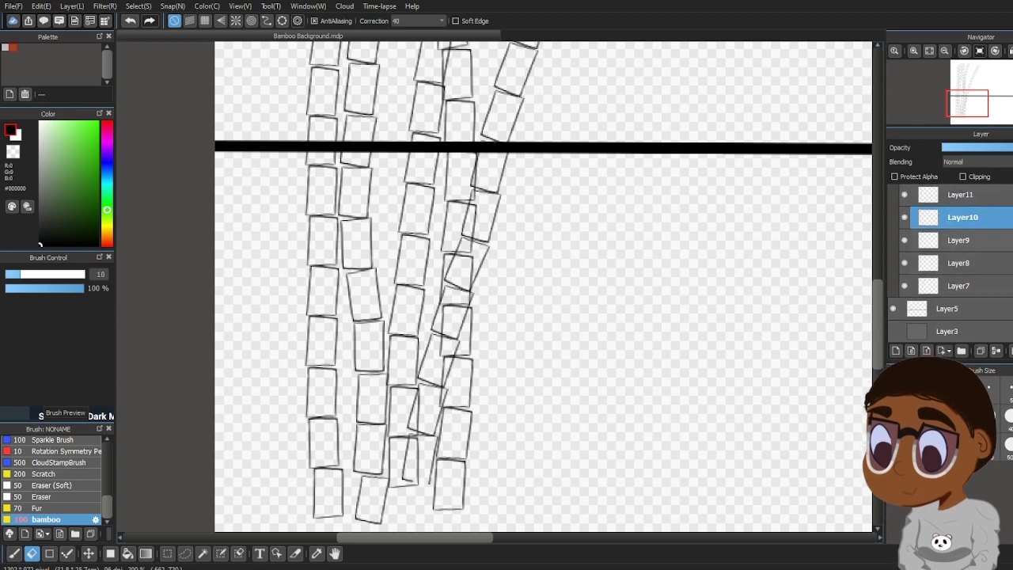
pyautogui.scroll(1, 955, 215)
pyautogui.click(950, 198)
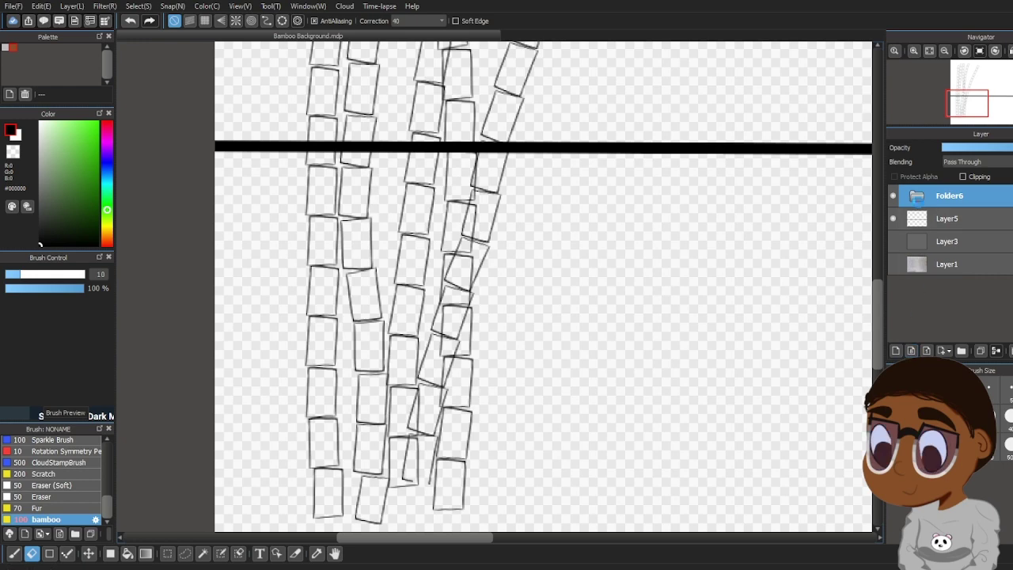
pyautogui.click(917, 197)
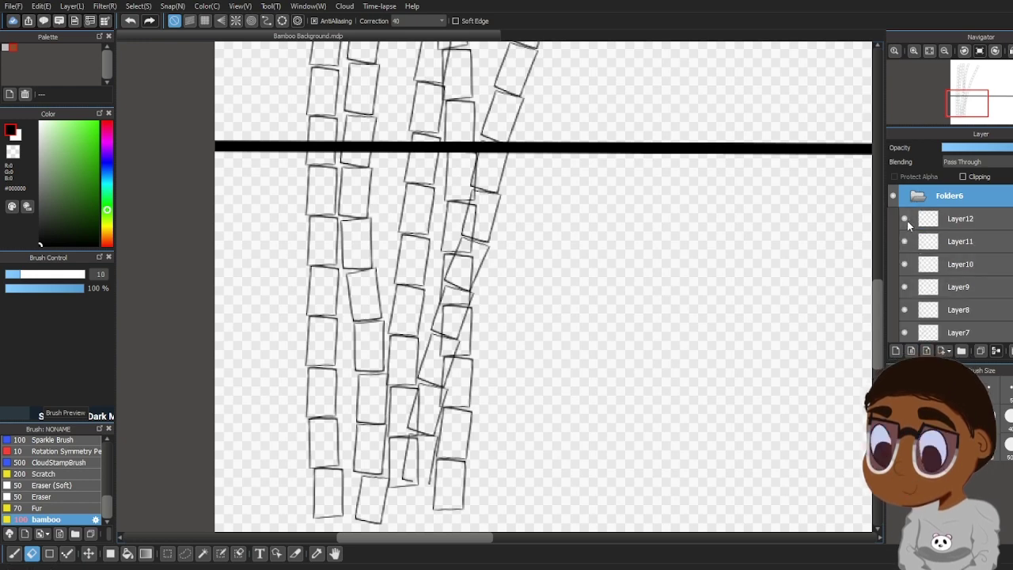
pyautogui.scroll(-1, 957, 310)
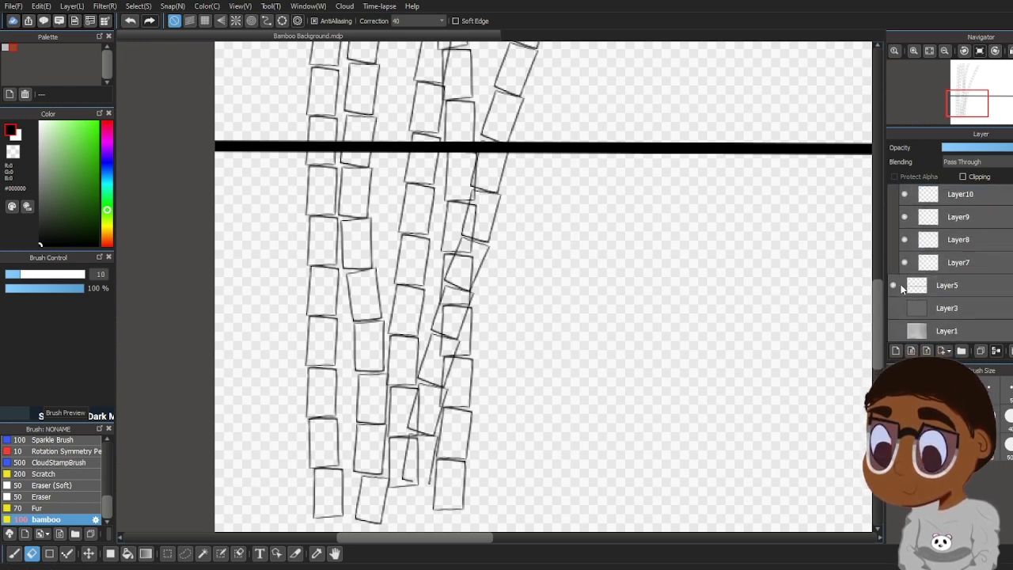
pyautogui.click(893, 286)
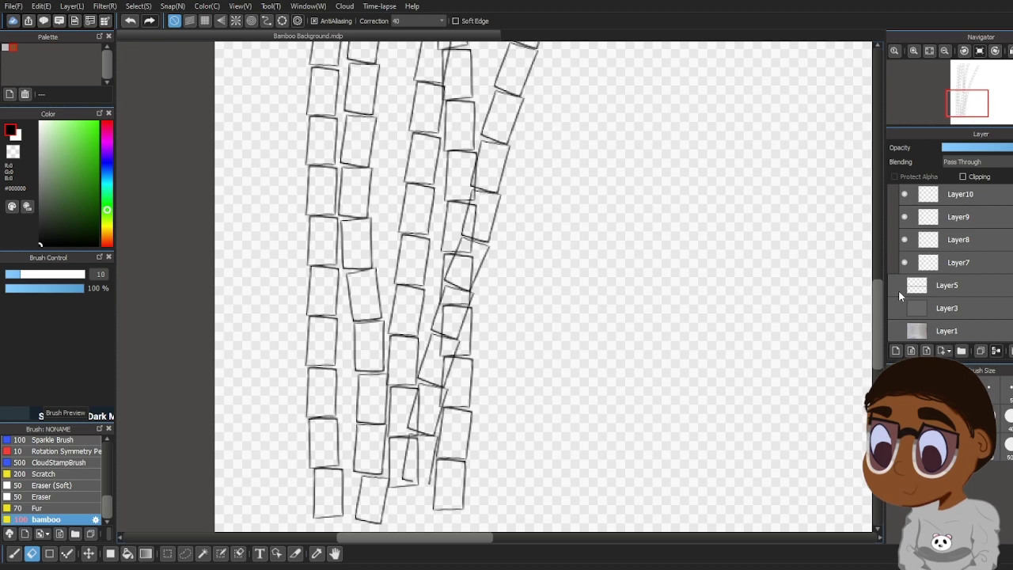
# Add a new layer and move it out of Folder6 to the top of the layer stack
pyautogui.scroll(1, 949, 269)
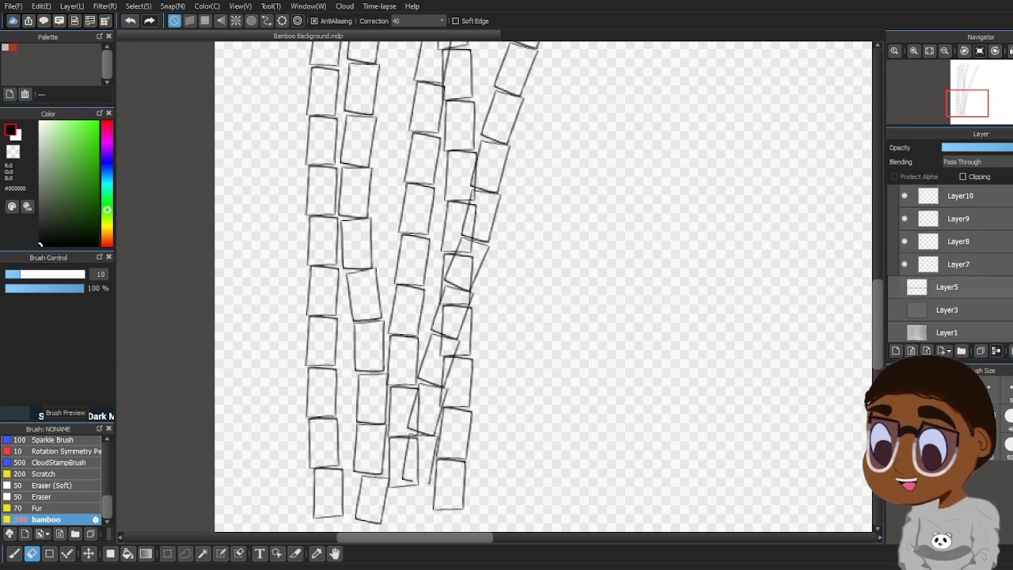
pyautogui.scroll(1, 950, 265)
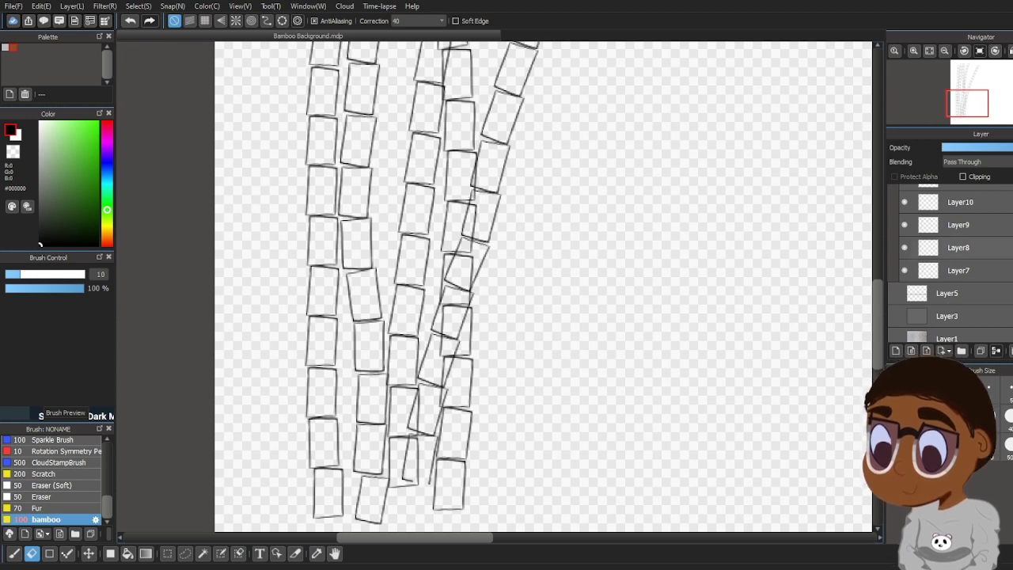
pyautogui.scroll(2, 950, 263)
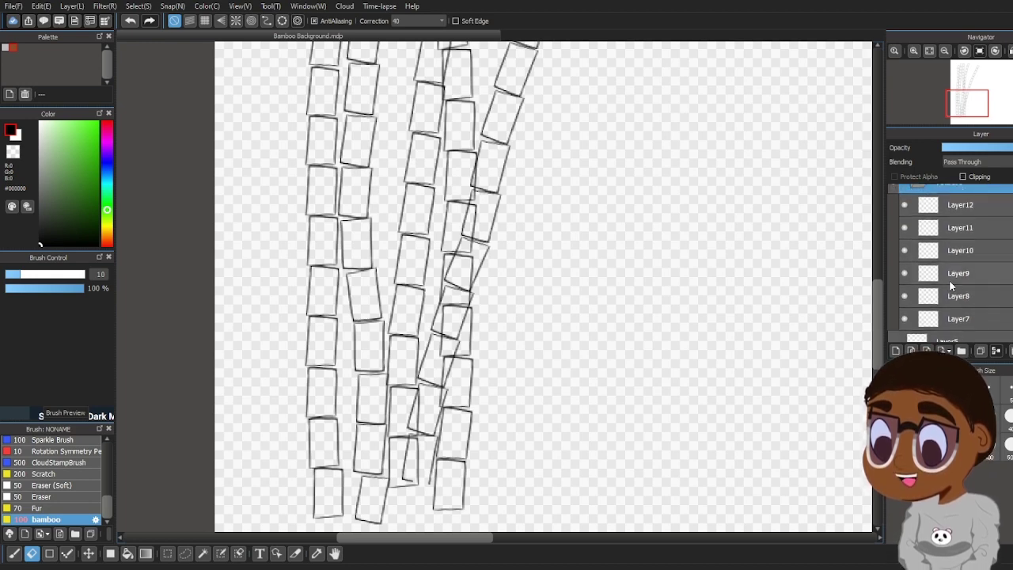
pyautogui.scroll(1, 950, 285)
pyautogui.click(895, 351)
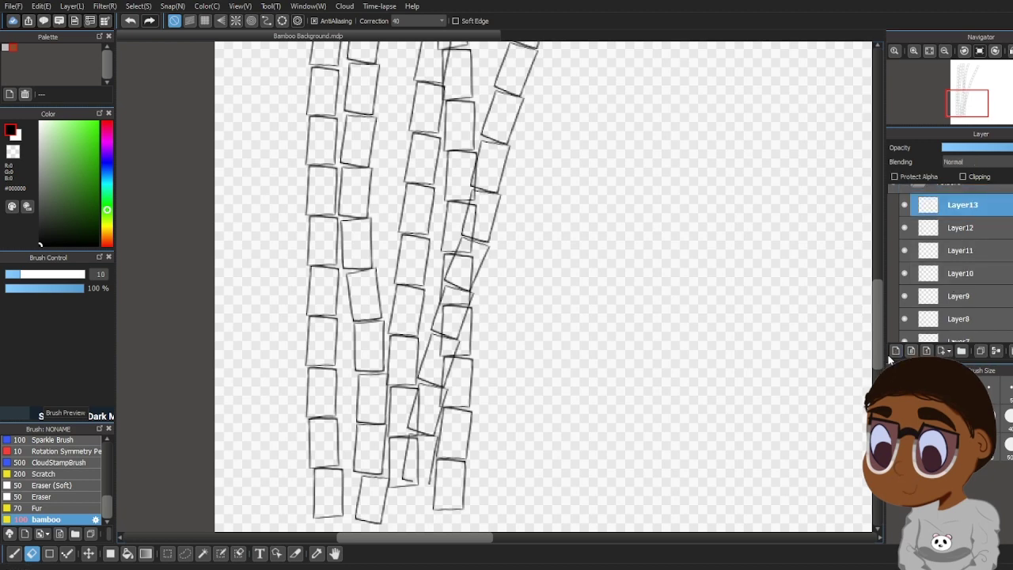
pyautogui.moveTo(981, 207); pyautogui.dragTo(980, 190)
pyautogui.moveTo(978, 228); pyautogui.dragTo(981, 193)
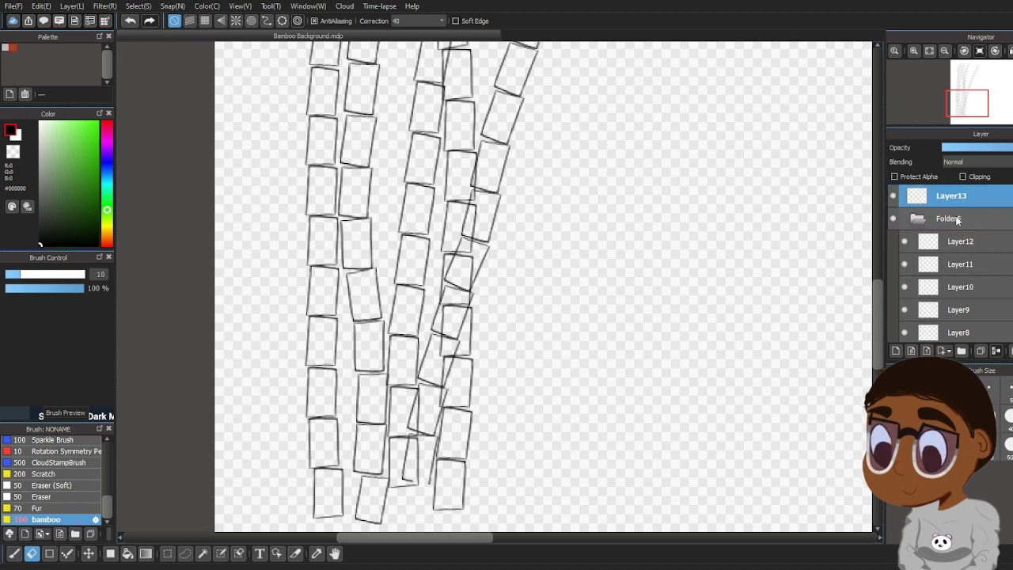
# Set the foreground color to dark green #228D00
pyautogui.click(98, 200)
pyautogui.moveTo(112, 206); pyautogui.dragTo(122, 177)
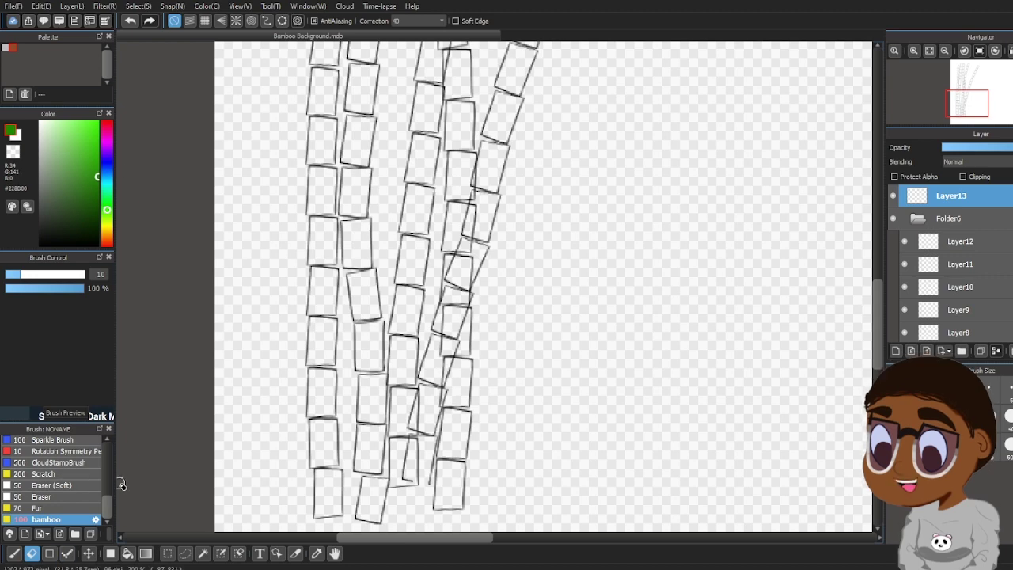
pyautogui.scroll(1, 106, 503)
pyautogui.scroll(2, 106, 502)
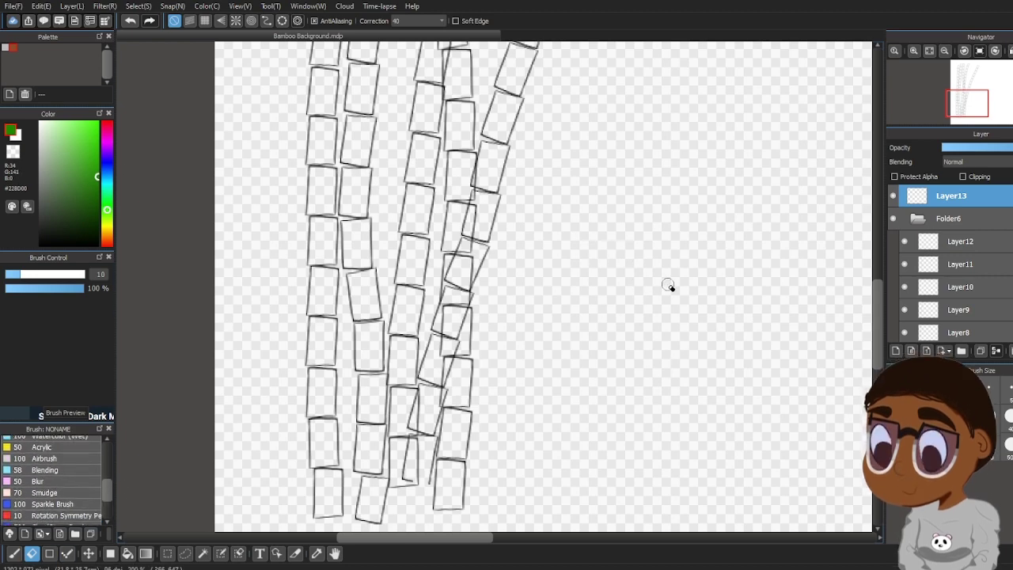
# Try a short green bamboo-brush stroke on Layer13 in the empty area beside the stalks, and undo it
pyautogui.click(13, 553)
pyautogui.moveTo(715, 237); pyautogui.dragTo(704, 326)
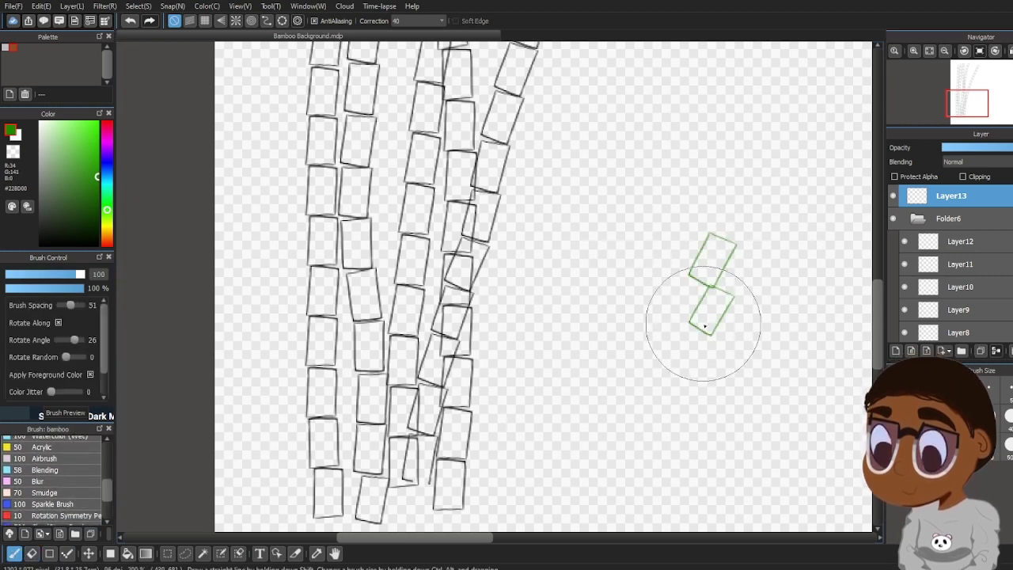
pyautogui.click(132, 21)
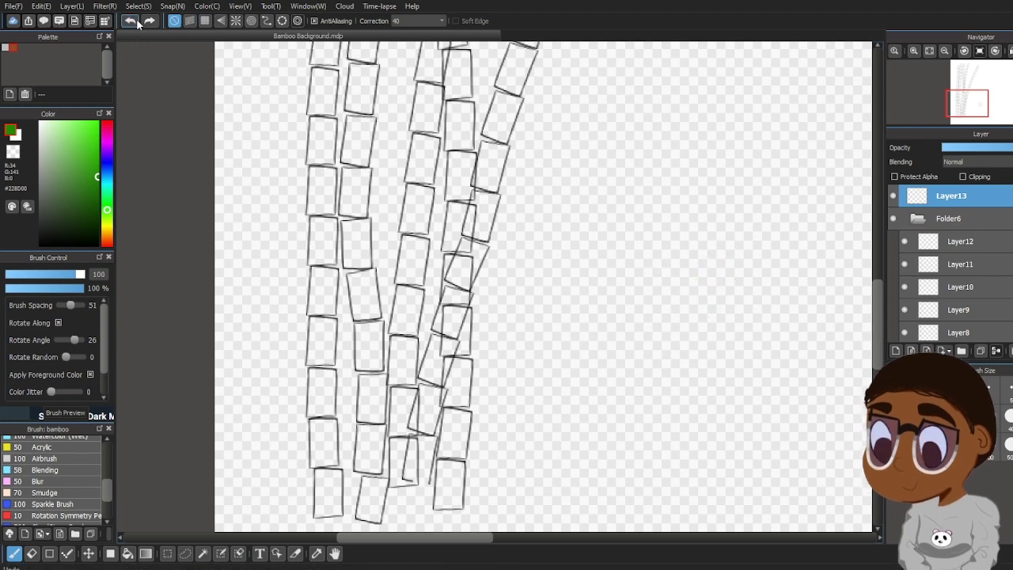
pyautogui.scroll(3, 103, 469)
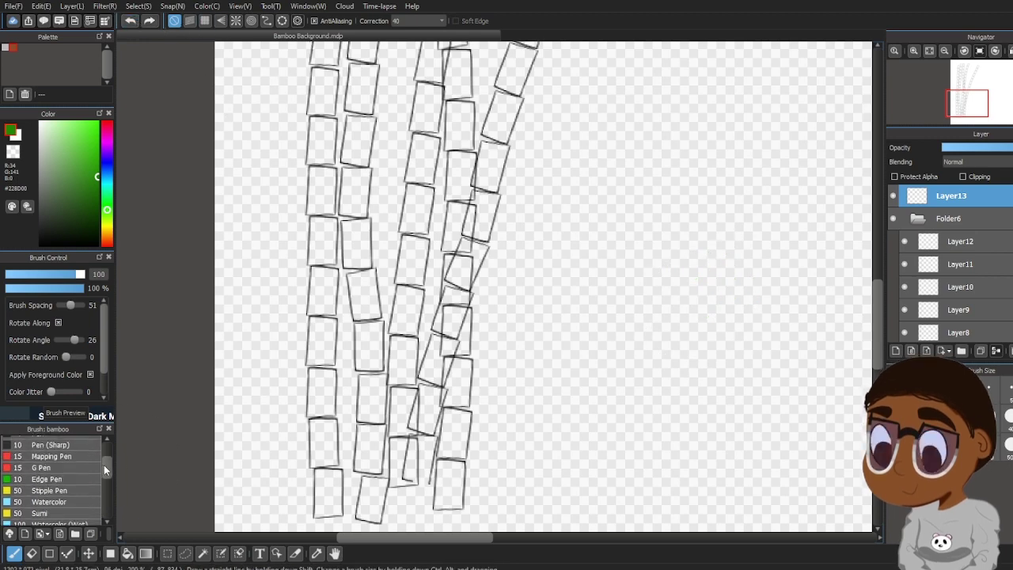
# Switch to the Pen brush at size 70, try dark green strokes in the empty area beside the stalks, and undo them
pyautogui.scroll(2, 103, 463)
pyautogui.click(59, 452)
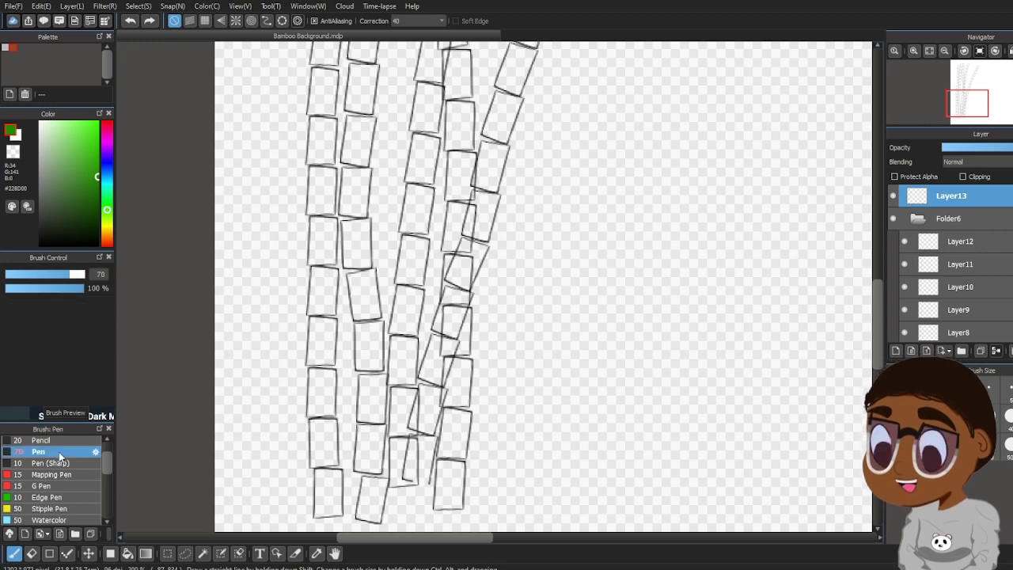
pyautogui.moveTo(603, 222)
pyautogui.mouseDown()
pyautogui.moveTo(596, 283)
pyautogui.moveTo(665, 219)
pyautogui.moveTo(623, 261)
pyautogui.mouseUp()
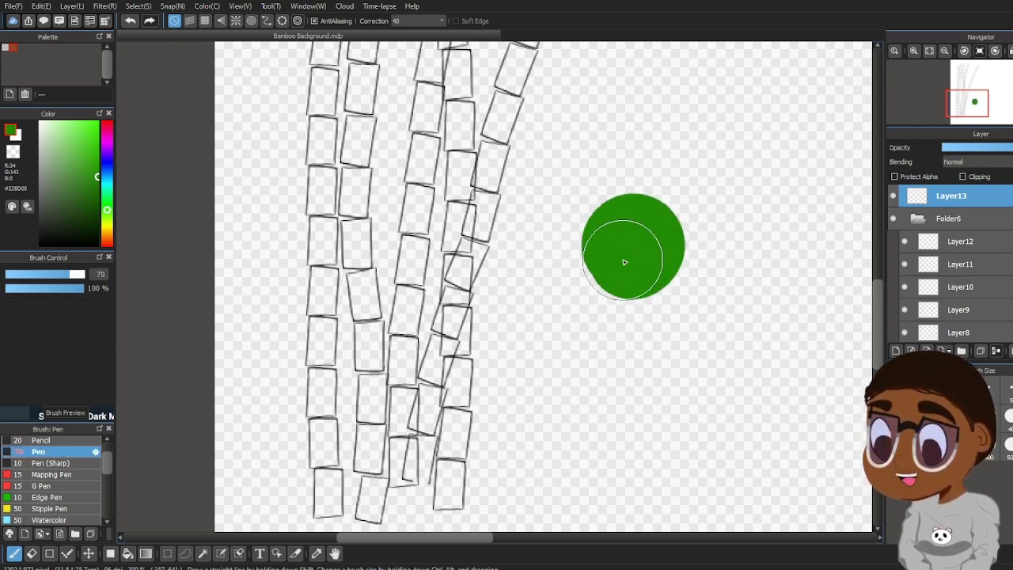
pyautogui.click(130, 21)
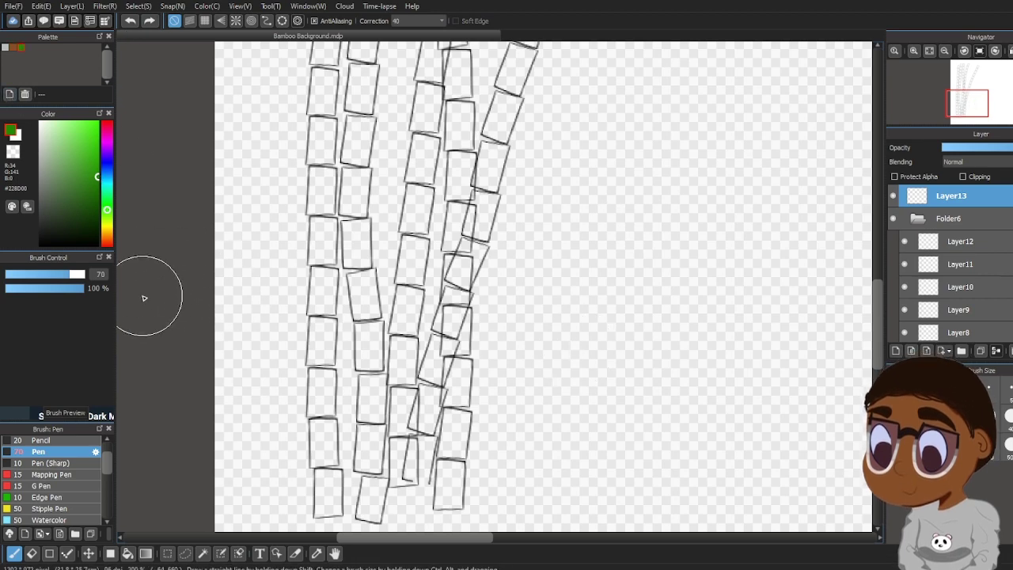
pyautogui.moveTo(583, 294)
pyautogui.mouseDown()
pyautogui.moveTo(560, 267)
pyautogui.moveTo(629, 267)
pyautogui.mouseUp()
pyautogui.click(131, 22)
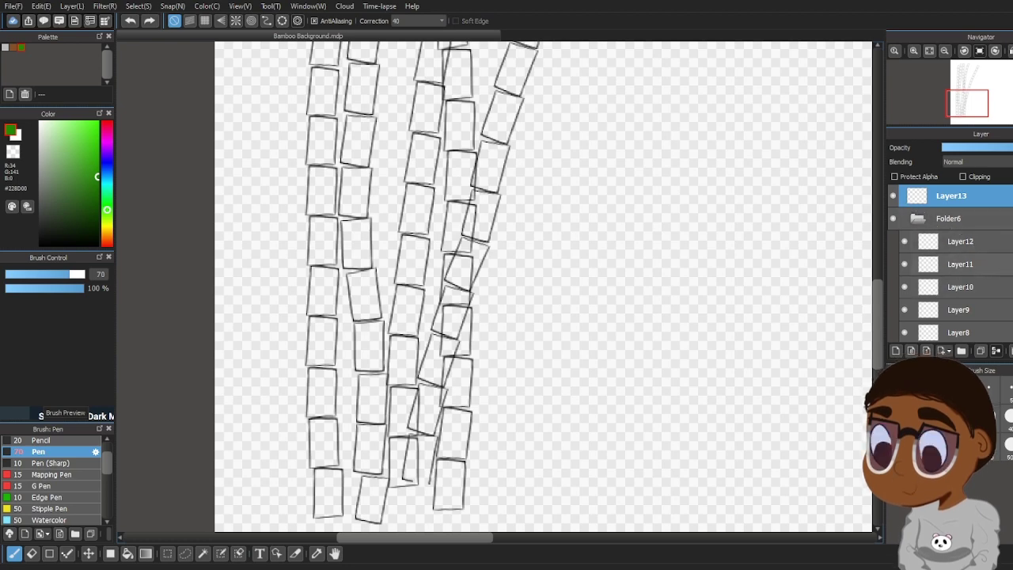
# Create a new folder above Layer13 and add six new layers inside it
pyautogui.click(961, 351)
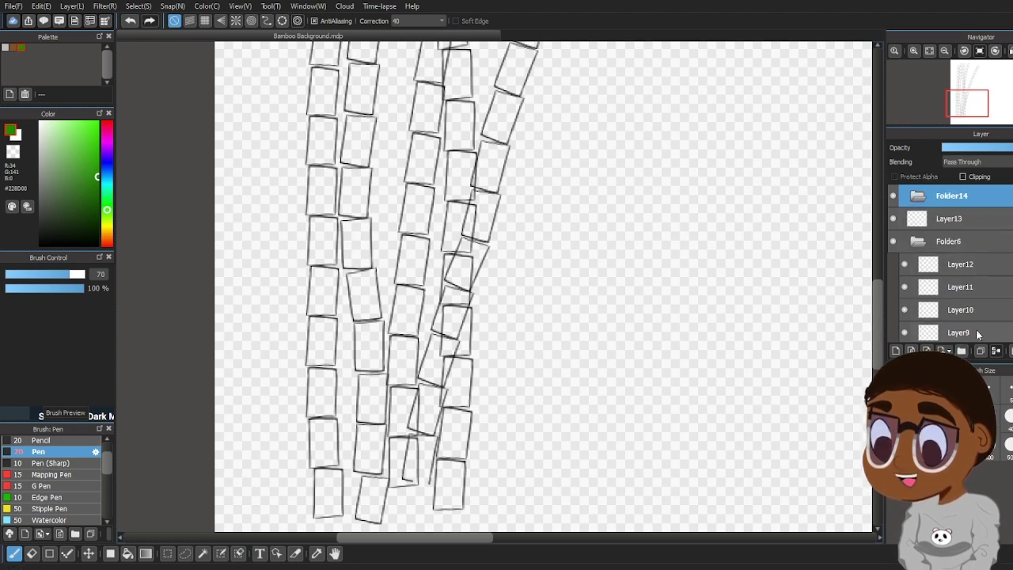
pyautogui.click(897, 352)
pyautogui.click(897, 351)
pyautogui.click(897, 352)
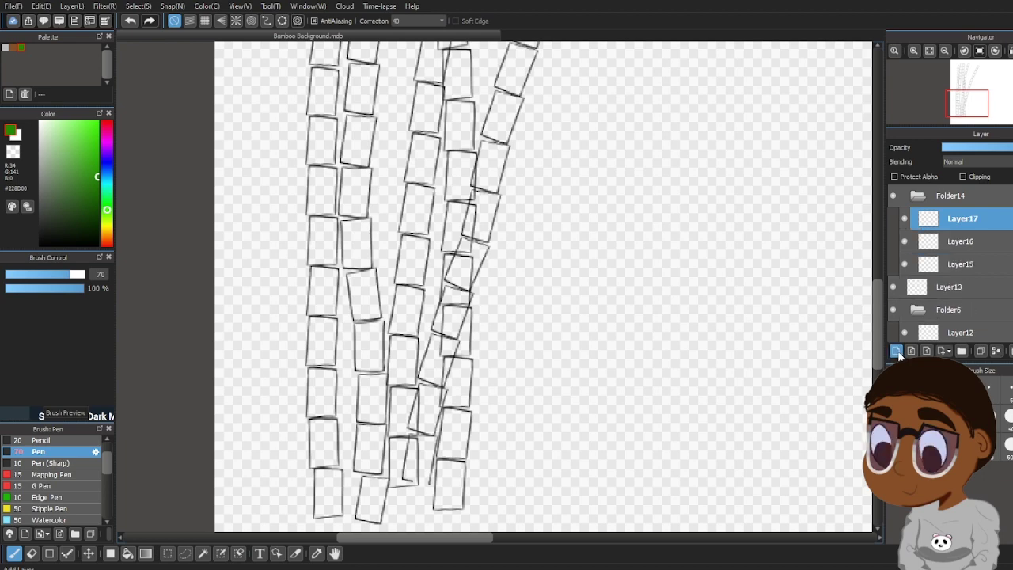
pyautogui.click(897, 351)
pyautogui.click(896, 351)
pyautogui.click(897, 352)
# Hide Layer8 through Layer12 in Folder6, leaving only the Layer7 stalk outline shown
pyautogui.scroll(-5, 950, 269)
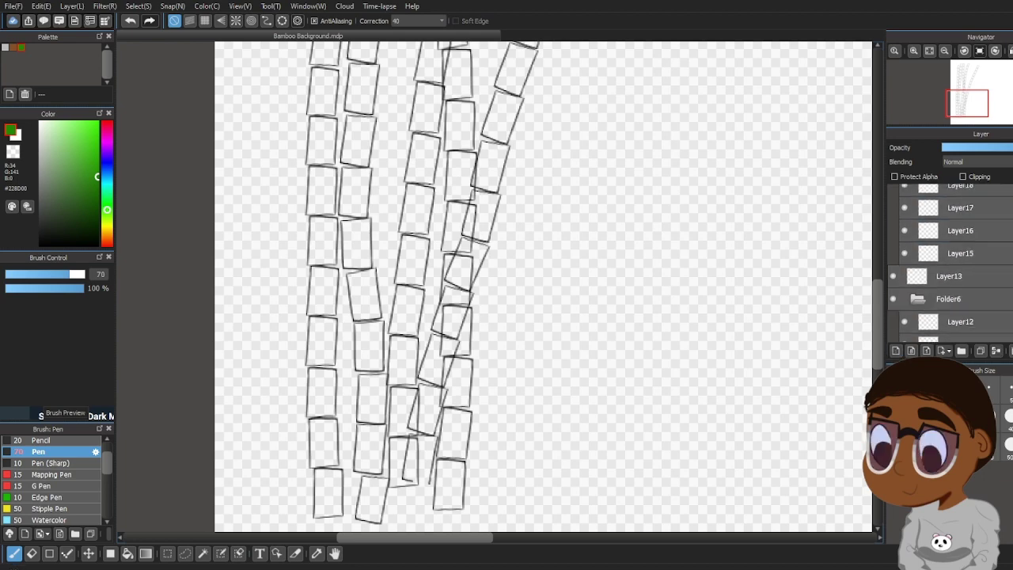
pyautogui.scroll(-2, 950, 269)
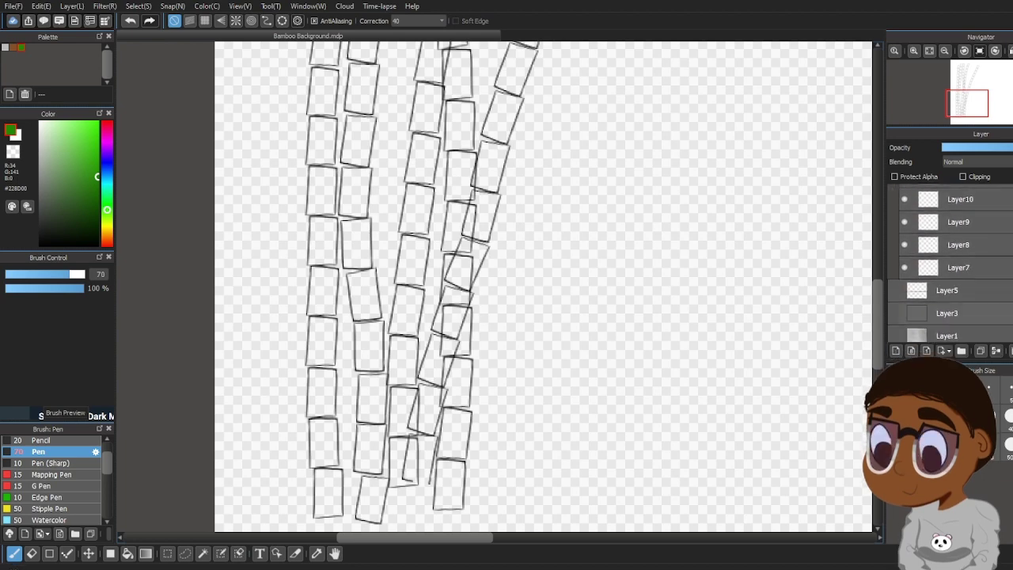
pyautogui.moveTo(904, 250); pyautogui.dragTo(905, 199)
pyautogui.scroll(4, 942, 269)
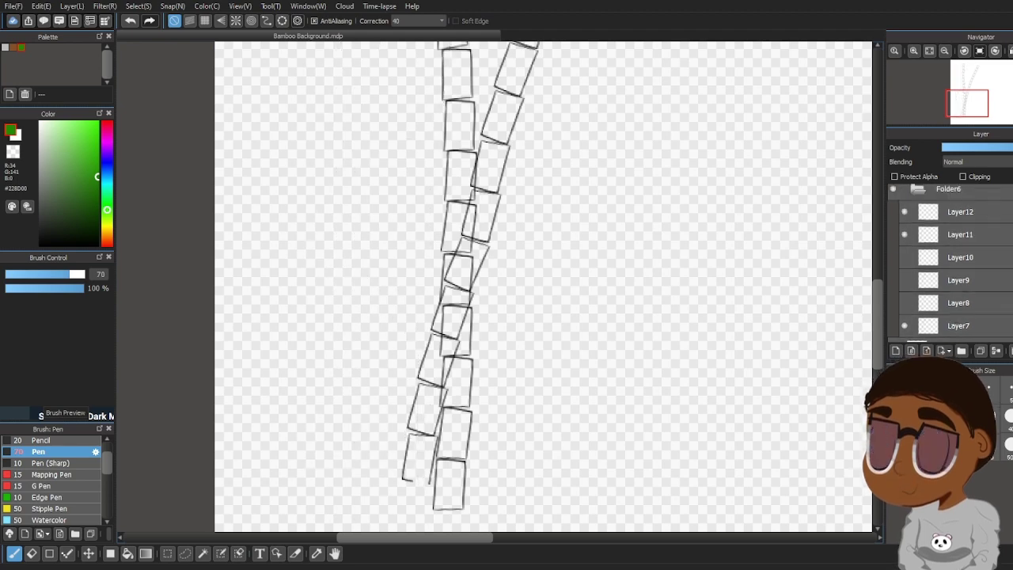
pyautogui.click(905, 272)
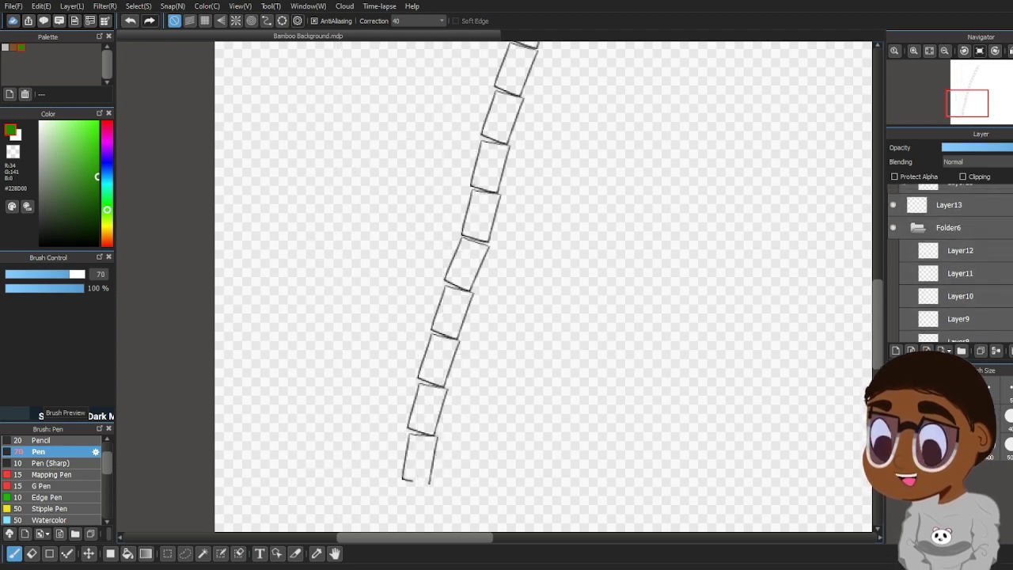
# Hide Layer16 through Layer20 in Folder14 and make Layer15 the active layer
pyautogui.scroll(4, 907, 267)
pyautogui.scroll(1, 904, 202)
pyautogui.click(905, 242)
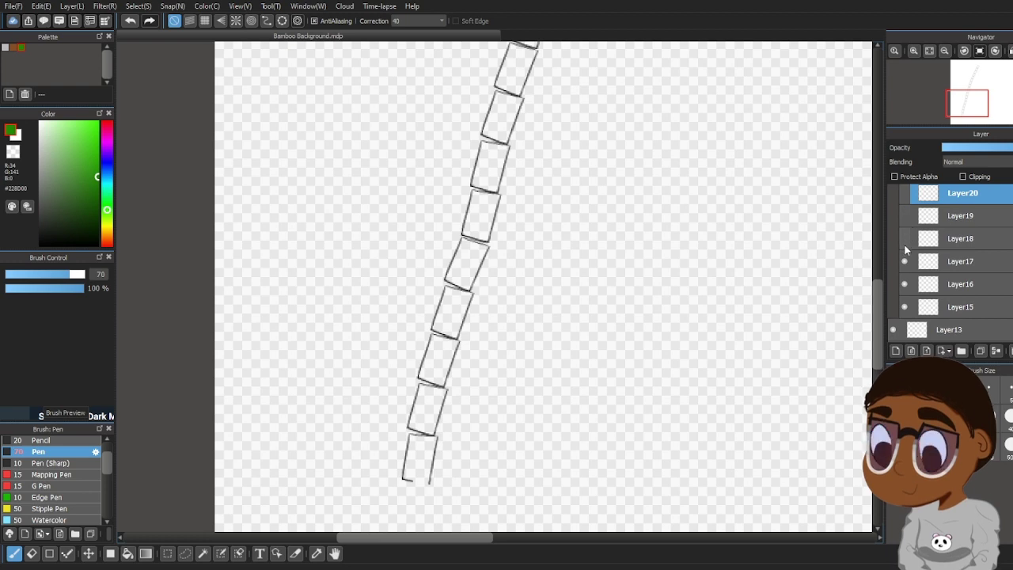
pyautogui.click(905, 264)
pyautogui.click(907, 284)
pyautogui.click(973, 286)
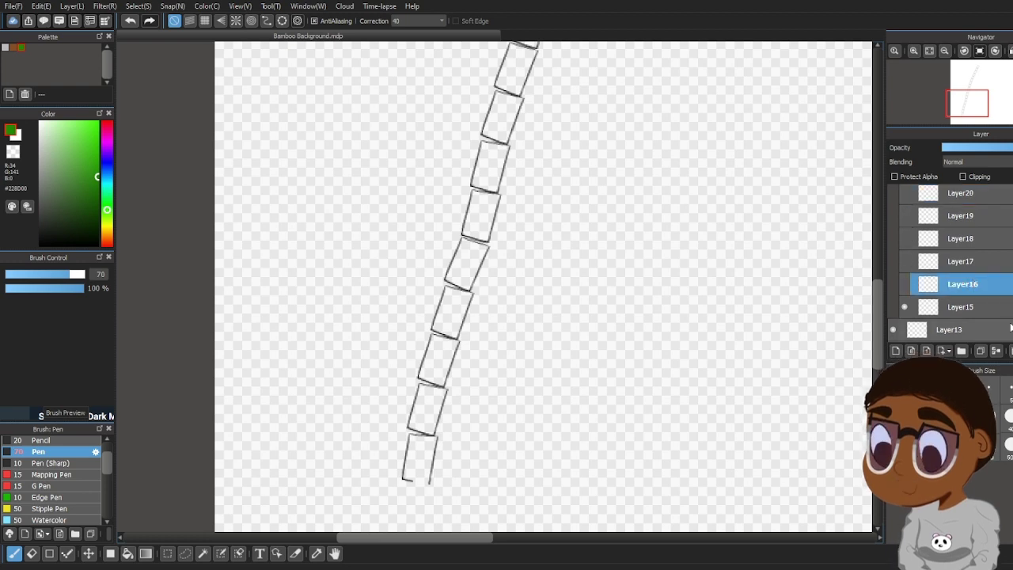
pyautogui.click(1007, 308)
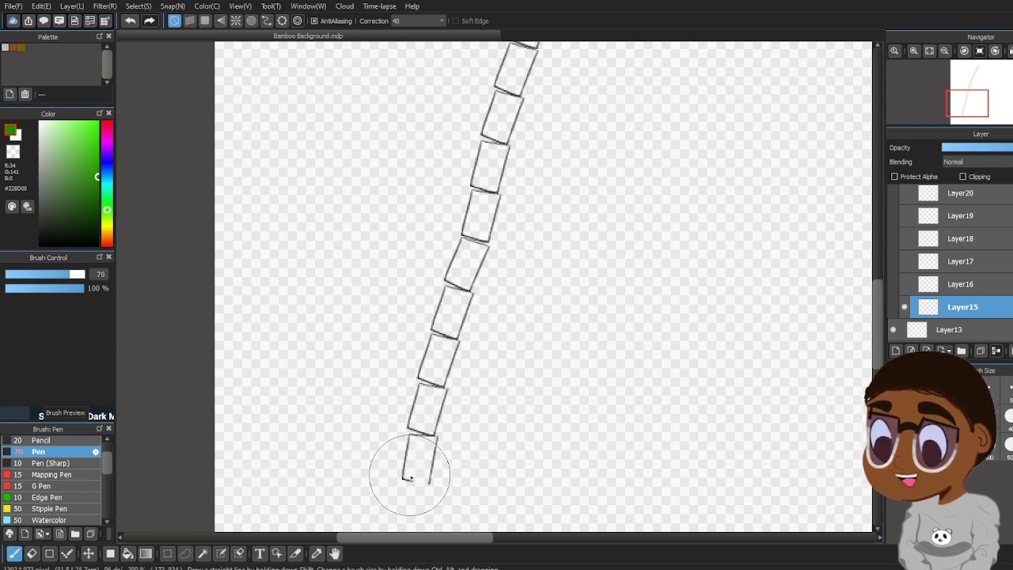
# Fill the closed segments along the lower part of the visible stalk with dark green on Layer15, using the Bucket tool
pyautogui.moveTo(406, 473); pyautogui.dragTo(429, 376)
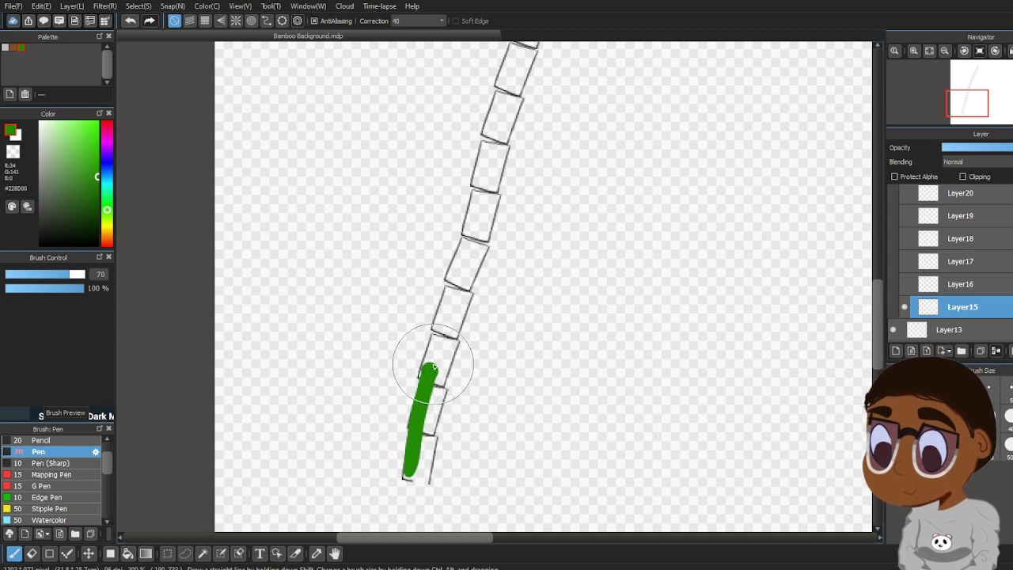
pyautogui.click(130, 22)
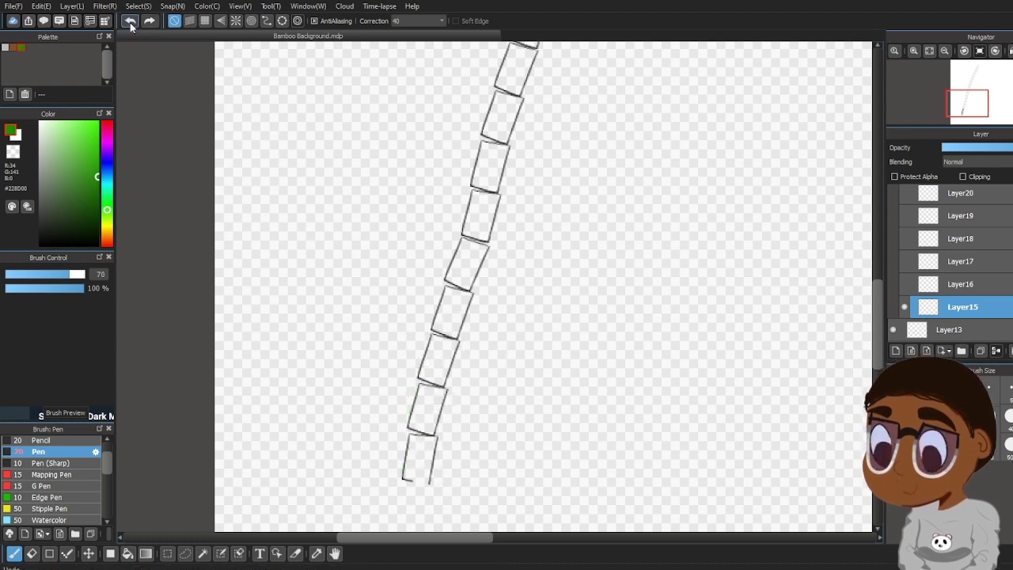
pyautogui.click(127, 553)
pyautogui.click(427, 407)
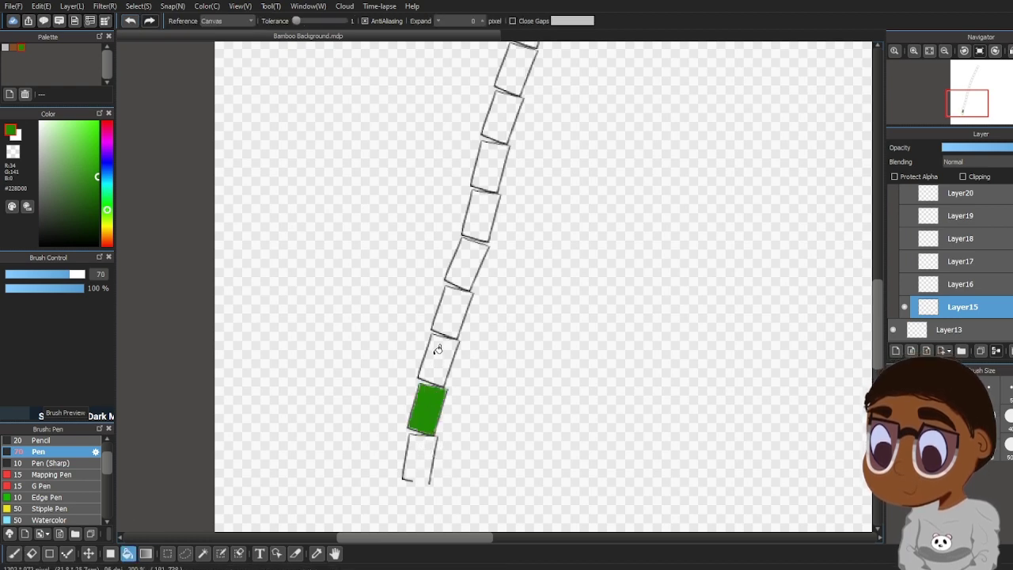
pyautogui.click(438, 355)
pyautogui.click(452, 311)
pyautogui.click(467, 264)
pyautogui.click(480, 215)
pyautogui.click(491, 166)
pyautogui.click(515, 99)
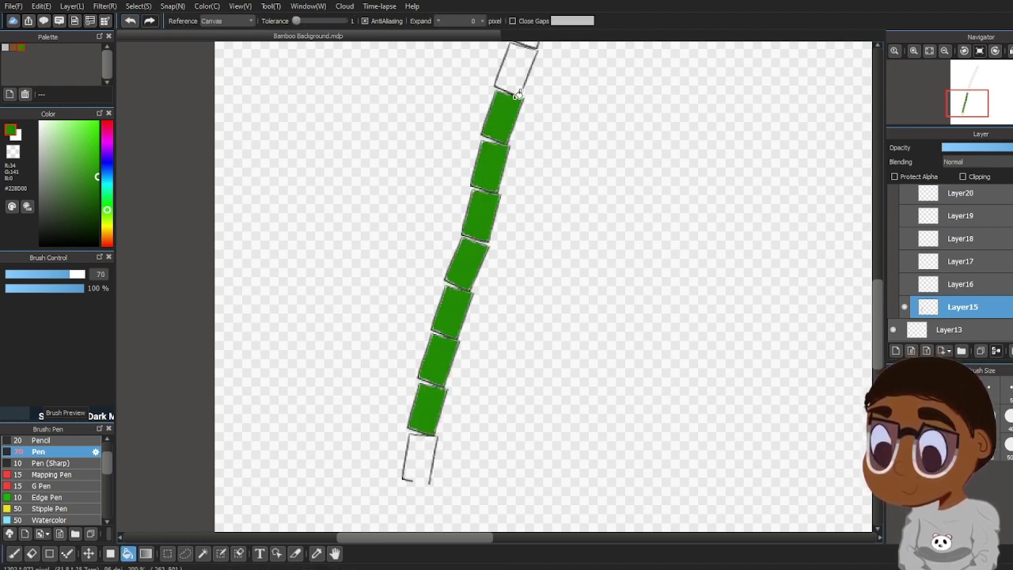
# Fill the remaining segments of the stalk with dark green up to its upper tip
pyautogui.moveTo(881, 321); pyautogui.dragTo(878, 230)
pyautogui.click(525, 364)
pyautogui.click(539, 319)
pyautogui.click(554, 272)
pyautogui.click(568, 224)
pyautogui.click(586, 176)
pyautogui.click(605, 130)
pyautogui.click(626, 83)
pyautogui.click(651, 225)
pyautogui.click(671, 180)
pyautogui.click(692, 139)
# Close the open end of the stalk's bottom segment with a green brush stroke and fill the segment with dark green
pyautogui.moveTo(879, 271); pyautogui.dragTo(870, 361)
pyautogui.click(13, 554)
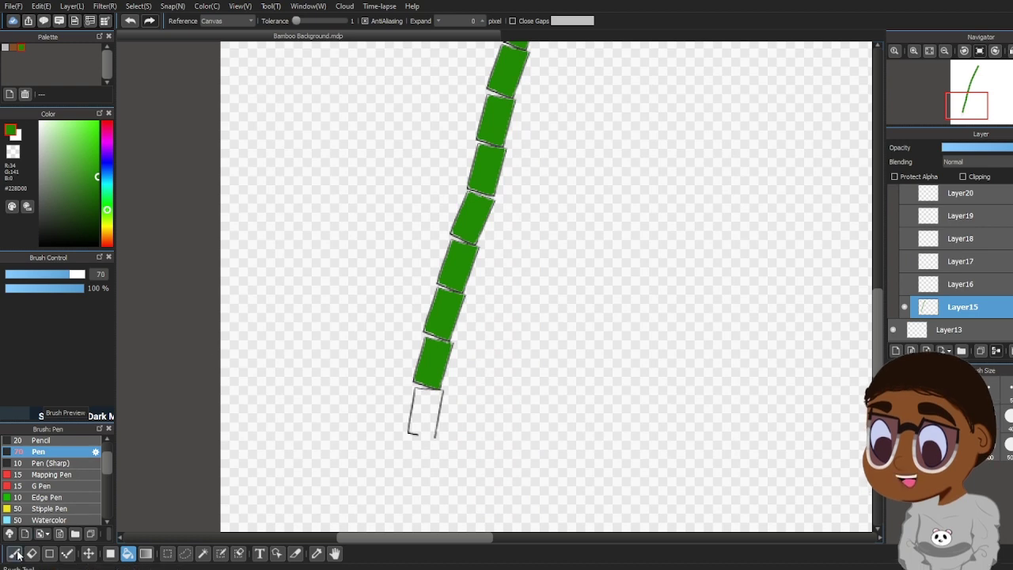
pyautogui.moveTo(422, 433); pyautogui.dragTo(431, 433)
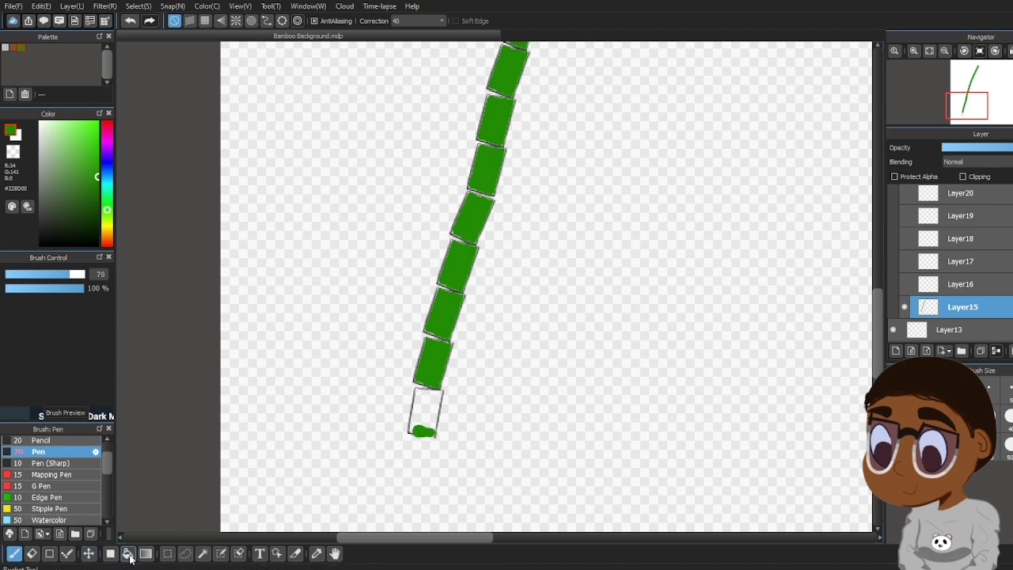
pyautogui.click(129, 556)
pyautogui.click(427, 412)
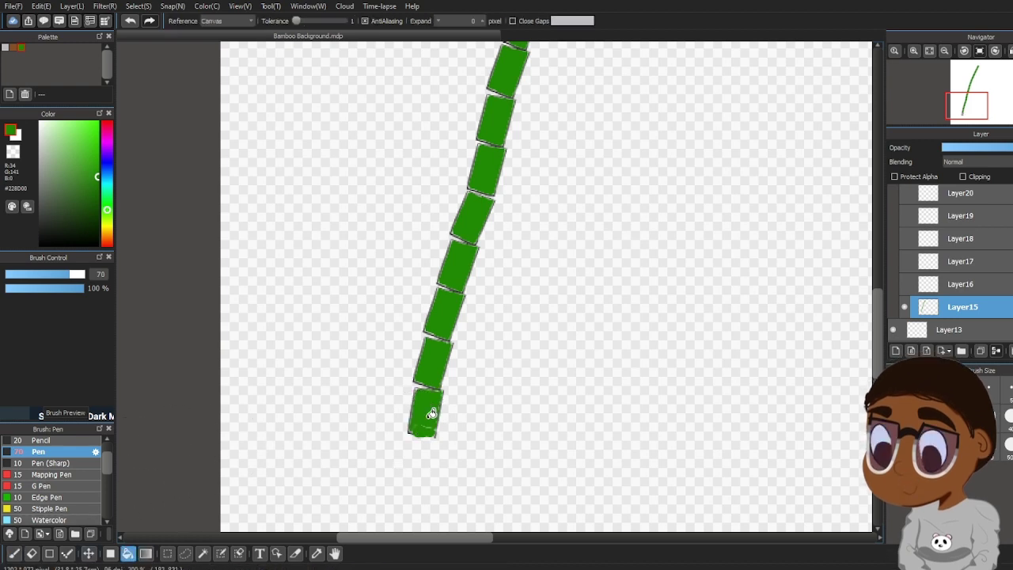
# Try pale green #88C775 Pen strokes in the empty area beside the stalk, and undo them
pyautogui.click(14, 554)
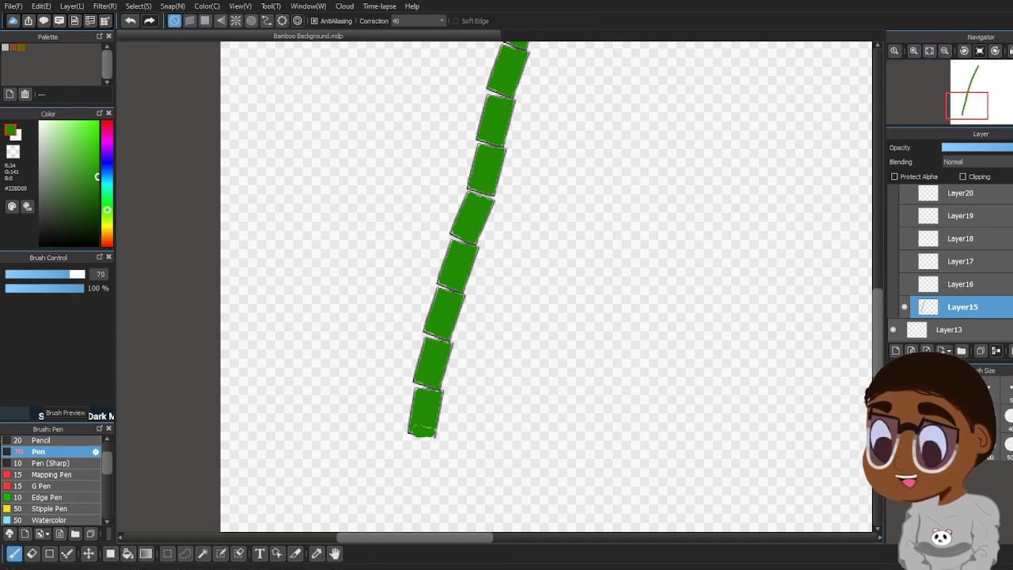
pyautogui.click(914, 52)
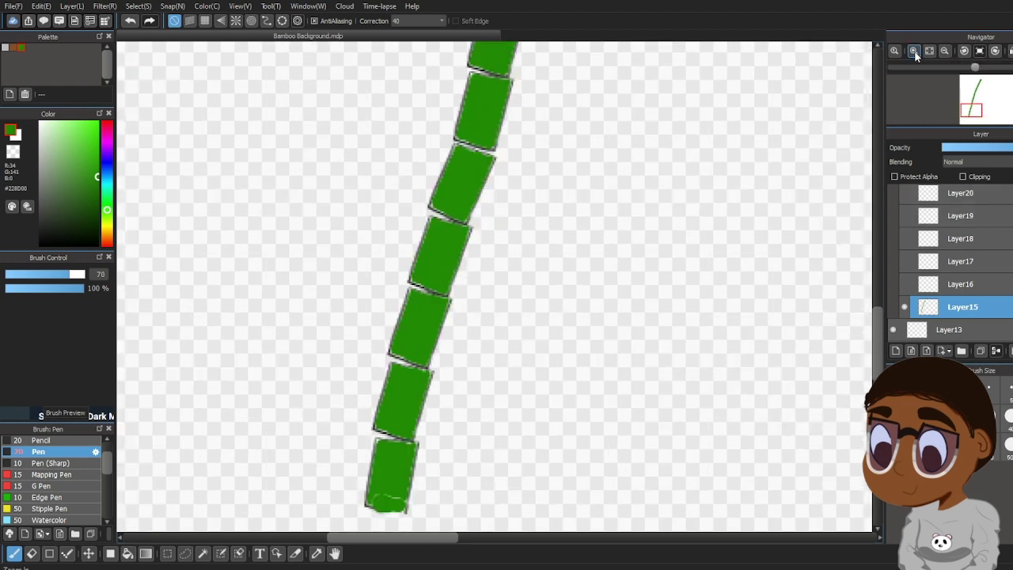
pyautogui.click(56, 143)
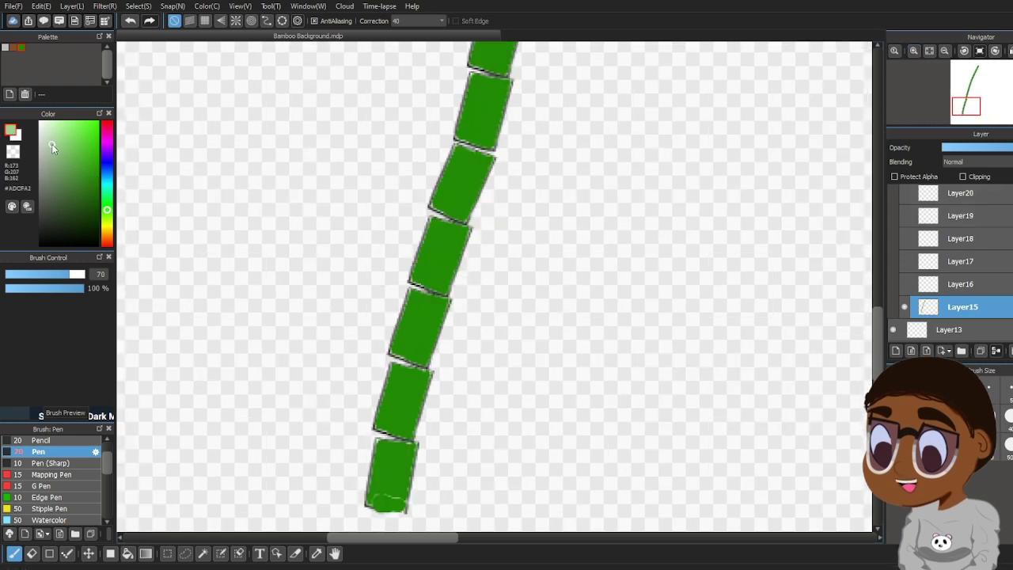
pyautogui.click(64, 148)
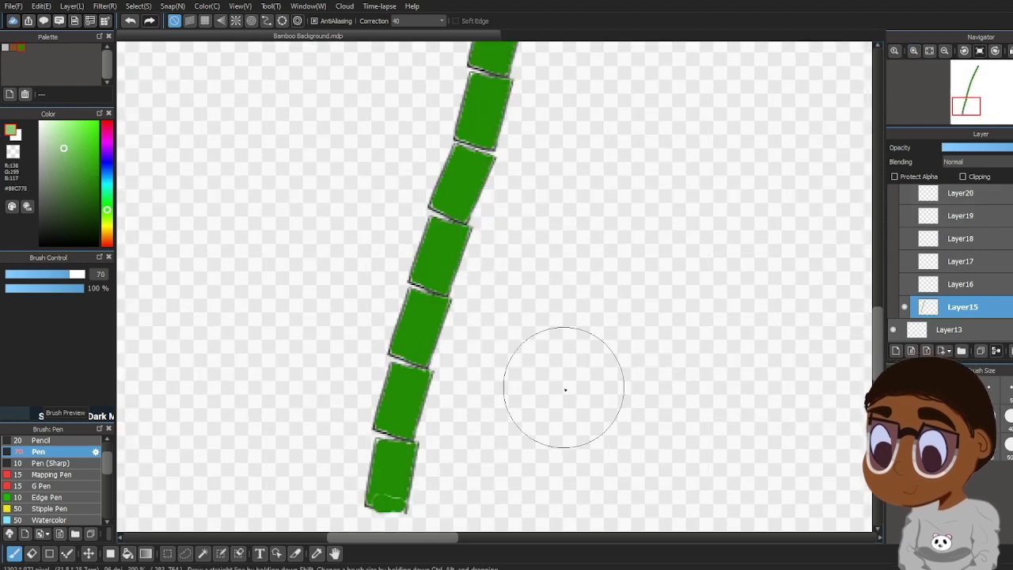
pyautogui.moveTo(550, 368); pyautogui.dragTo(614, 305)
pyautogui.moveTo(687, 277); pyautogui.dragTo(671, 278)
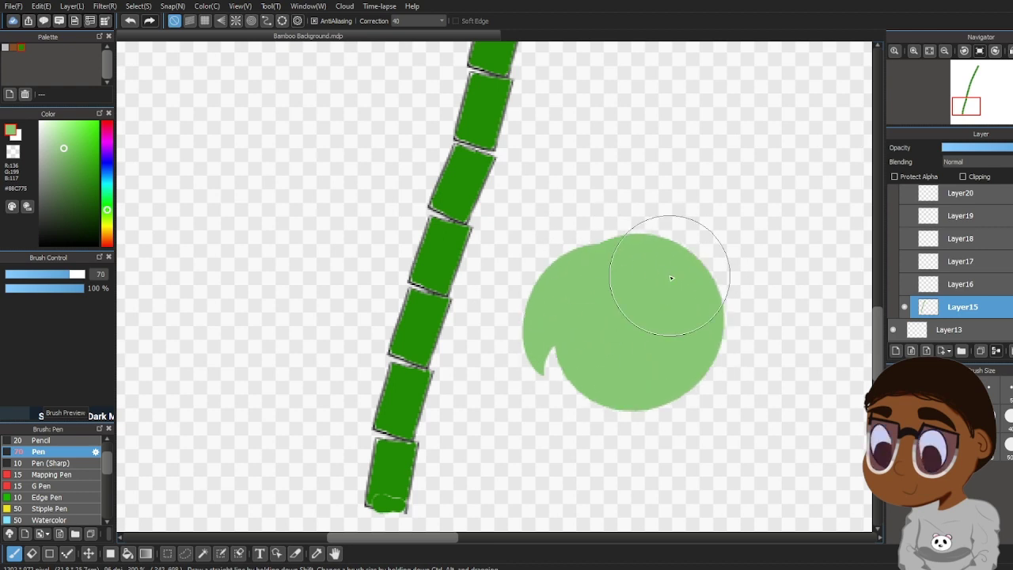
pyautogui.click(132, 24)
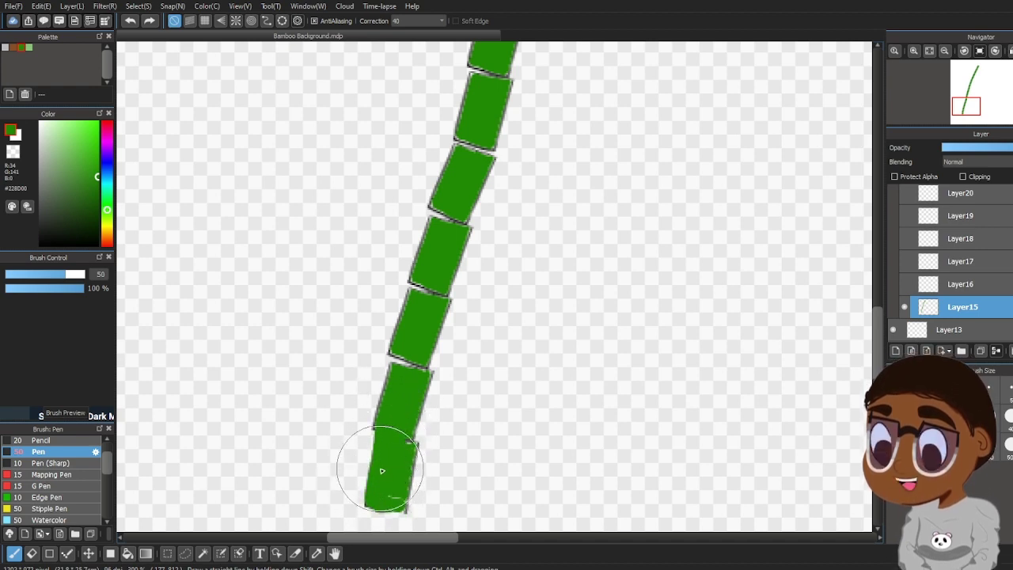
# Paint over the gaps between the stalk's lowest segments with the size 50 Pen in dark green #228D00
pyautogui.moveTo(393, 409); pyautogui.dragTo(406, 370)
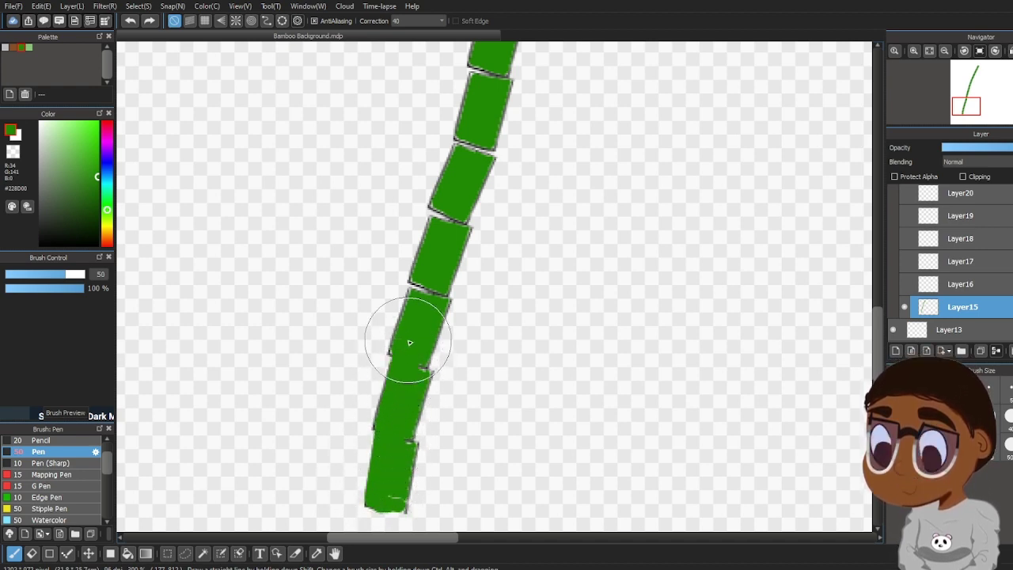
pyautogui.moveTo(385, 403)
pyautogui.mouseDown()
pyautogui.moveTo(403, 489)
pyautogui.moveTo(396, 500)
pyautogui.moveTo(407, 417)
pyautogui.mouseUp()
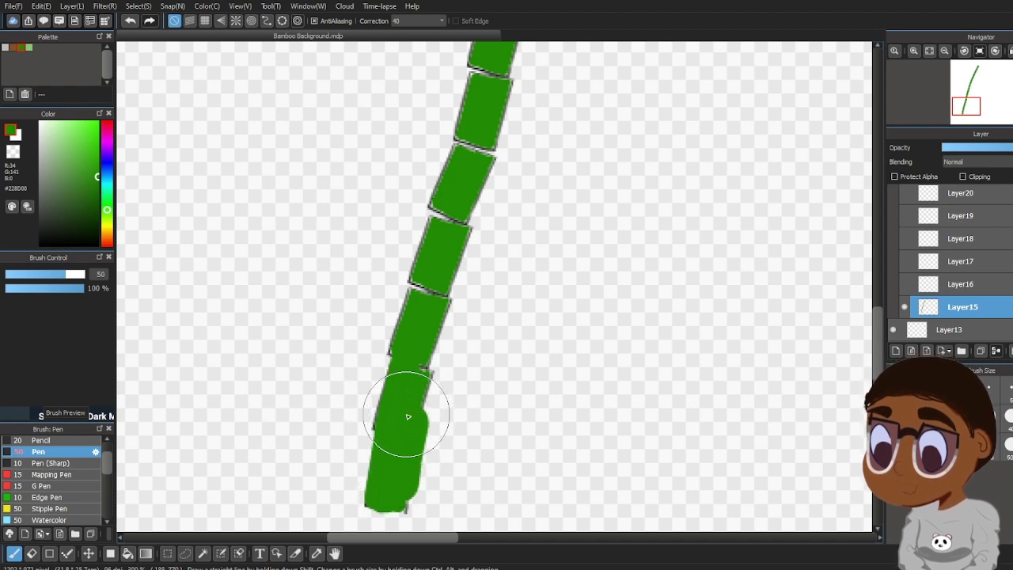
pyautogui.click(130, 21)
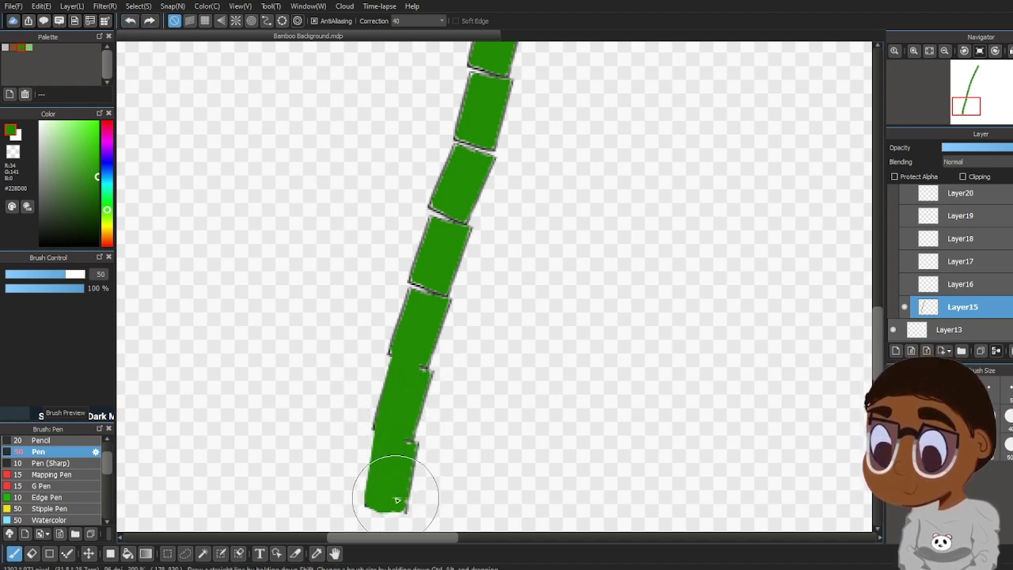
pyautogui.moveTo(402, 488)
pyautogui.mouseDown()
pyautogui.moveTo(443, 243)
pyautogui.moveTo(415, 330)
pyautogui.moveTo(429, 261)
pyautogui.moveTo(419, 300)
pyautogui.moveTo(453, 203)
pyautogui.moveTo(459, 196)
pyautogui.moveTo(455, 233)
pyautogui.moveTo(477, 179)
pyautogui.moveTo(461, 223)
pyautogui.moveTo(449, 230)
pyautogui.moveTo(454, 201)
pyautogui.moveTo(439, 223)
pyautogui.moveTo(407, 355)
pyautogui.mouseUp()
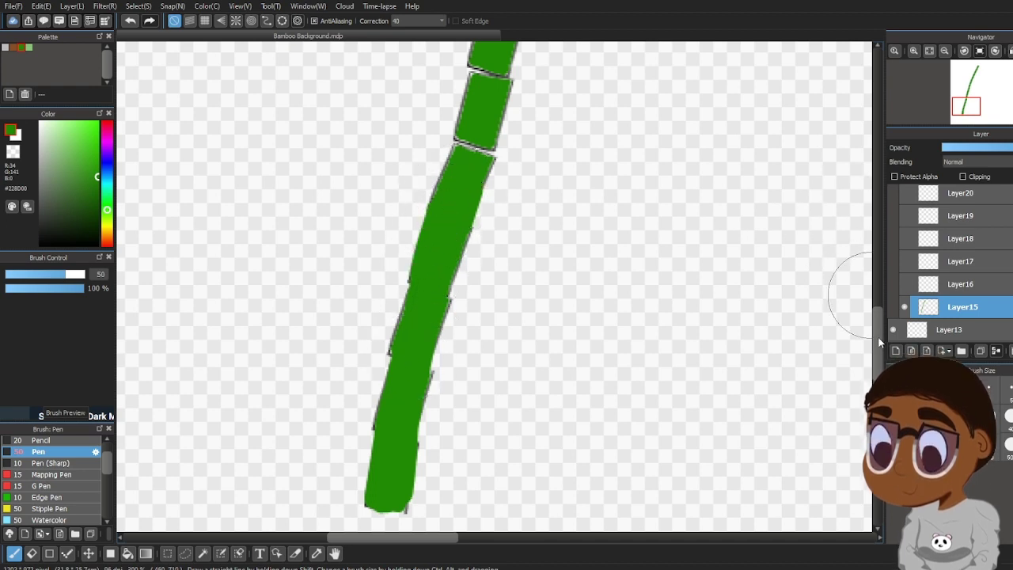
# Paint dark green over the segment gaps along the middle of the stalk
pyautogui.scroll(5, 858, 292)
pyautogui.moveTo(463, 419); pyautogui.dragTo(513, 208)
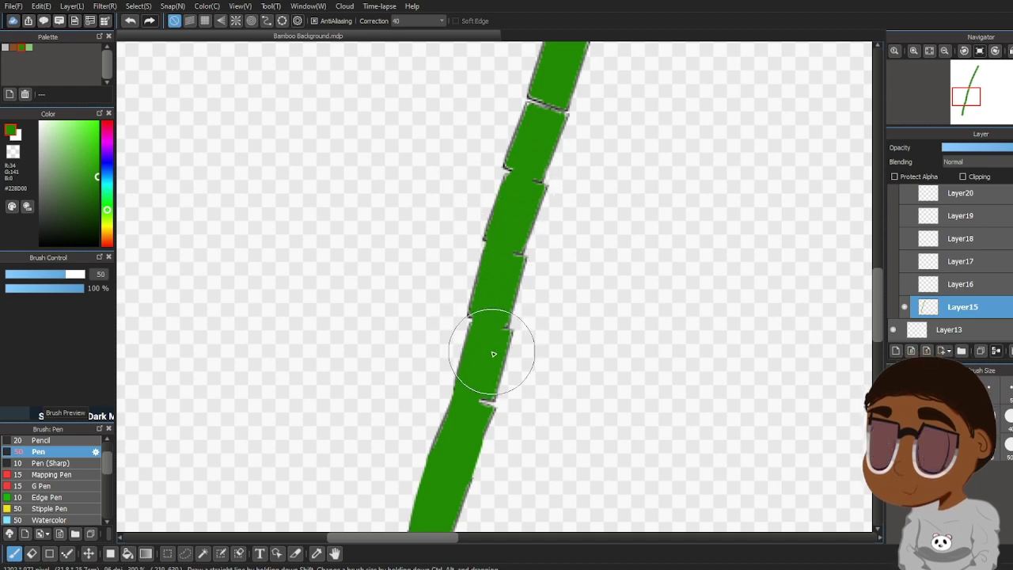
pyautogui.moveTo(493, 354)
pyautogui.mouseDown()
pyautogui.moveTo(510, 279)
pyautogui.moveTo(485, 397)
pyautogui.moveTo(457, 462)
pyautogui.mouseUp()
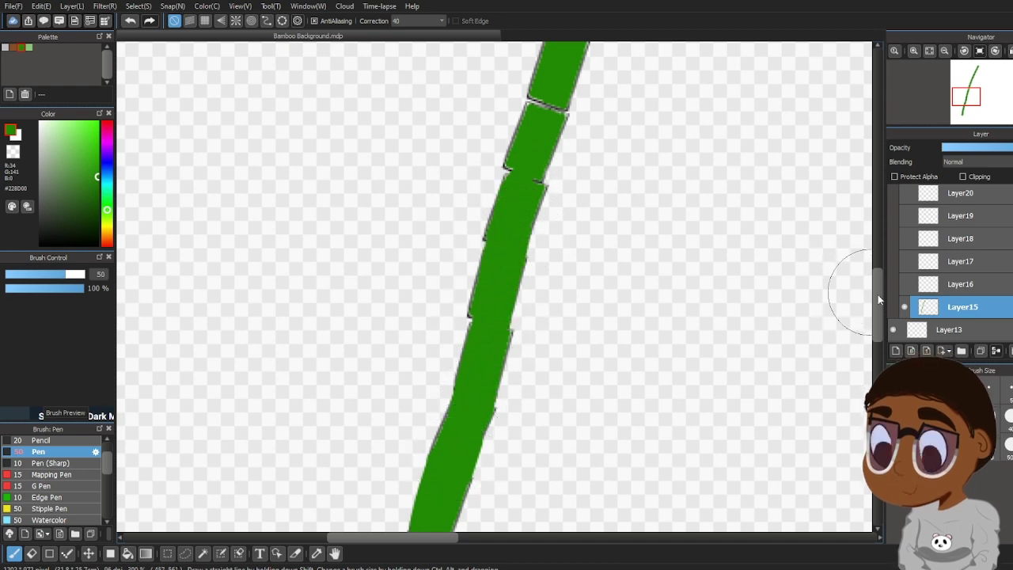
# Paint dark green #228D00 over the segment gaps along the stalk's upper-middle part with the size 50 Pen
pyautogui.moveTo(877, 299); pyautogui.dragTo(878, 266)
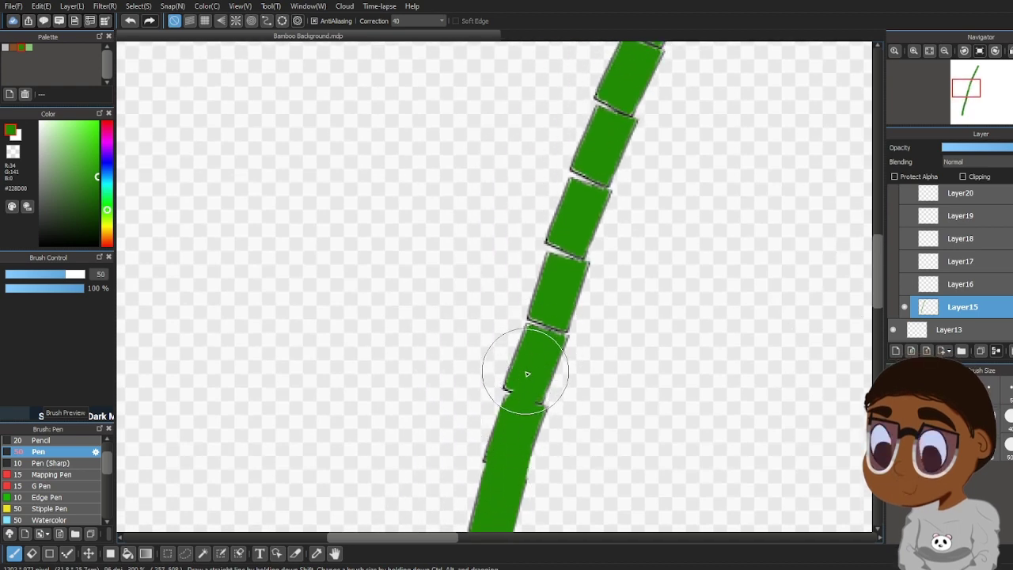
pyautogui.moveTo(527, 373)
pyautogui.mouseDown()
pyautogui.moveTo(518, 397)
pyautogui.moveTo(559, 253)
pyautogui.moveTo(539, 362)
pyautogui.moveTo(581, 237)
pyautogui.moveTo(535, 382)
pyautogui.moveTo(560, 308)
pyautogui.mouseUp()
pyautogui.moveTo(590, 173)
pyautogui.mouseDown()
pyautogui.moveTo(572, 222)
pyautogui.moveTo(591, 151)
pyautogui.moveTo(577, 190)
pyautogui.moveTo(590, 169)
pyautogui.moveTo(592, 196)
pyautogui.moveTo(575, 231)
pyautogui.mouseUp()
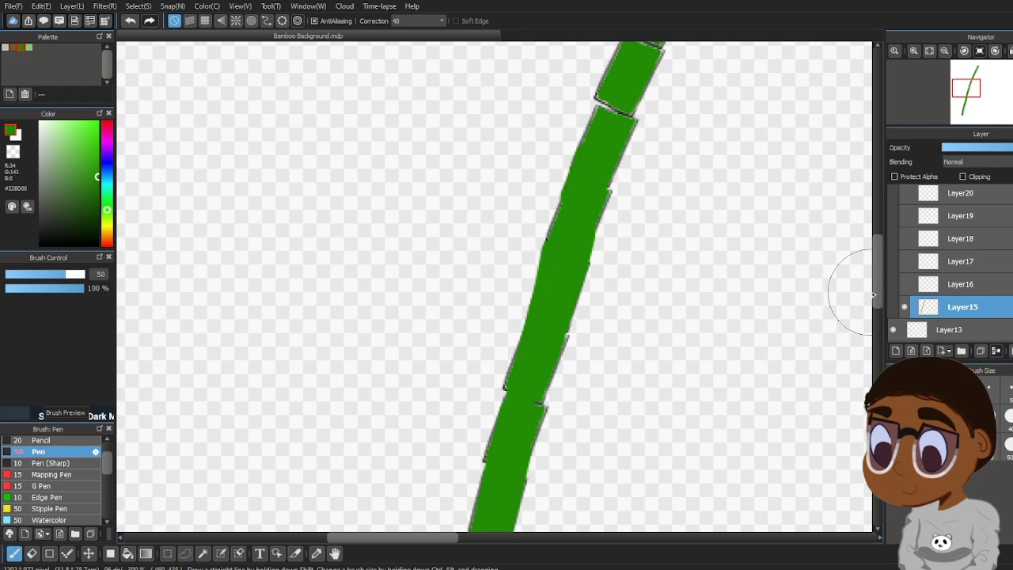
# Undo the uneven stroke on the upper stalk and repaint the segment gaps toward the top end in dark green
pyautogui.scroll(3, 878, 267)
pyautogui.moveTo(626, 338)
pyautogui.mouseDown()
pyautogui.moveTo(607, 388)
pyautogui.moveTo(617, 340)
pyautogui.moveTo(608, 361)
pyautogui.moveTo(684, 233)
pyautogui.moveTo(641, 319)
pyautogui.moveTo(702, 159)
pyautogui.moveTo(622, 308)
pyautogui.moveTo(722, 131)
pyautogui.moveTo(672, 236)
pyautogui.moveTo(722, 118)
pyautogui.moveTo(624, 301)
pyautogui.mouseUp()
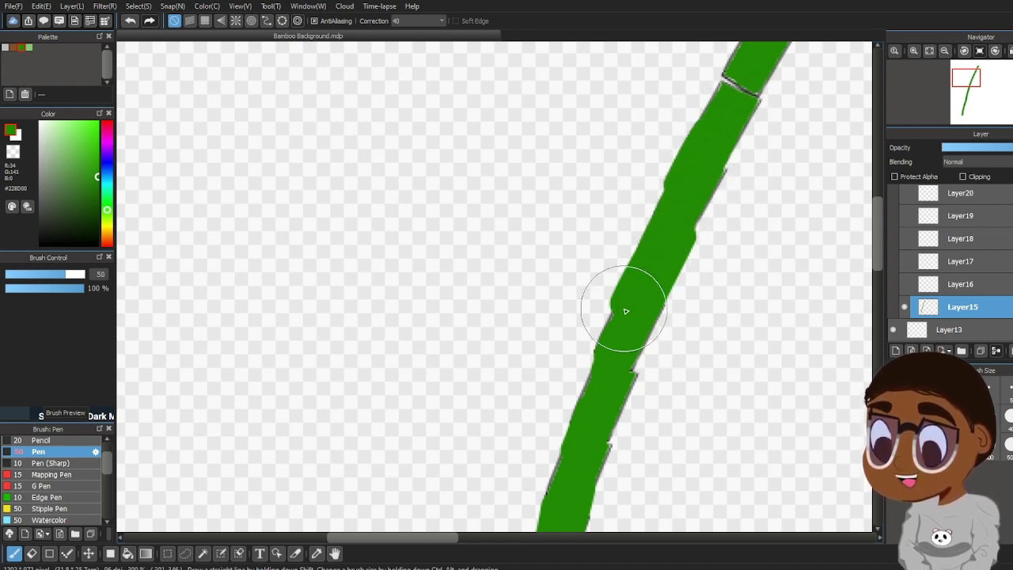
pyautogui.click(129, 20)
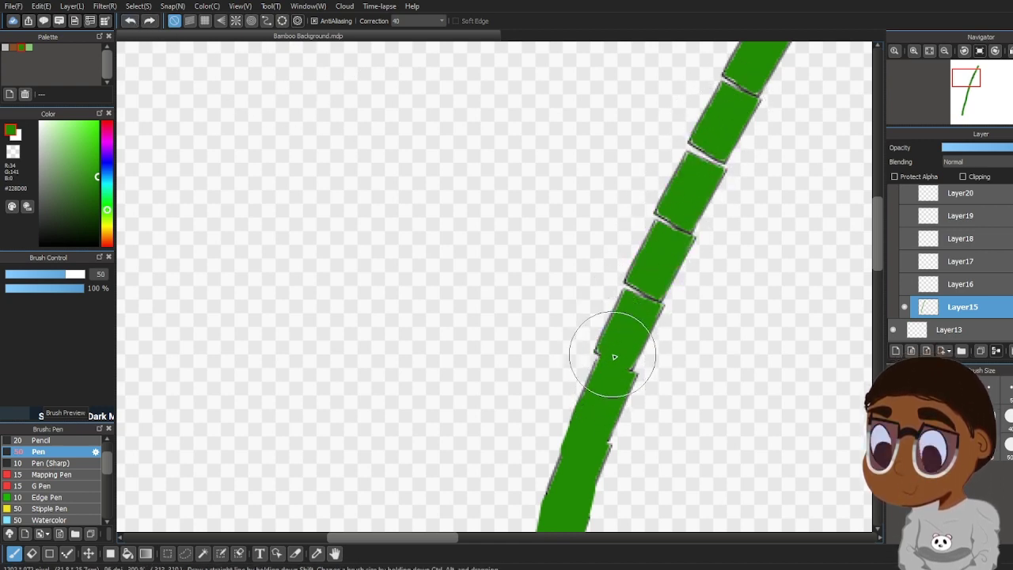
pyautogui.moveTo(608, 392)
pyautogui.mouseDown()
pyautogui.moveTo(680, 228)
pyautogui.moveTo(630, 305)
pyautogui.moveTo(665, 239)
pyautogui.mouseUp()
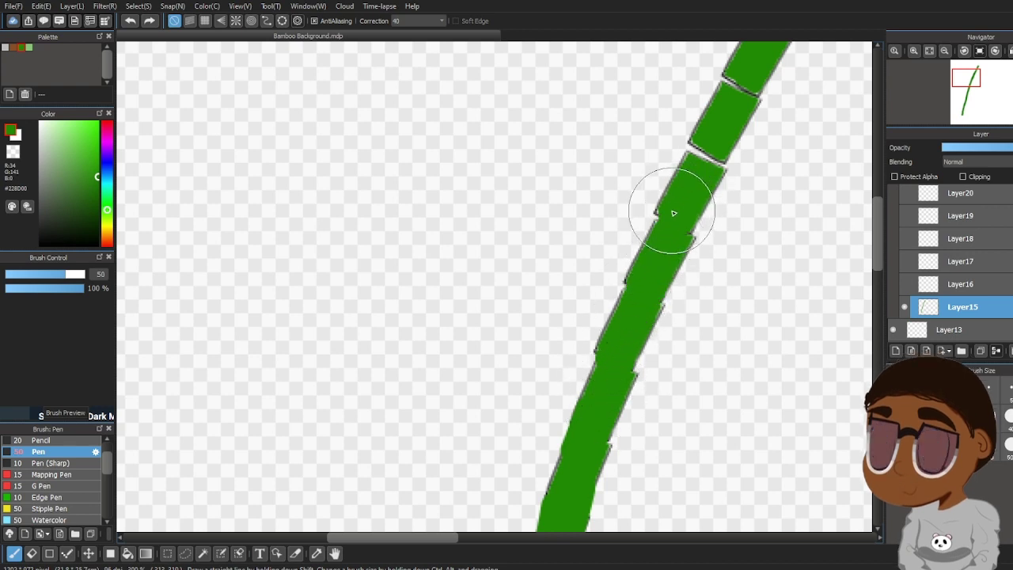
pyautogui.moveTo(878, 238); pyautogui.dragTo(879, 211)
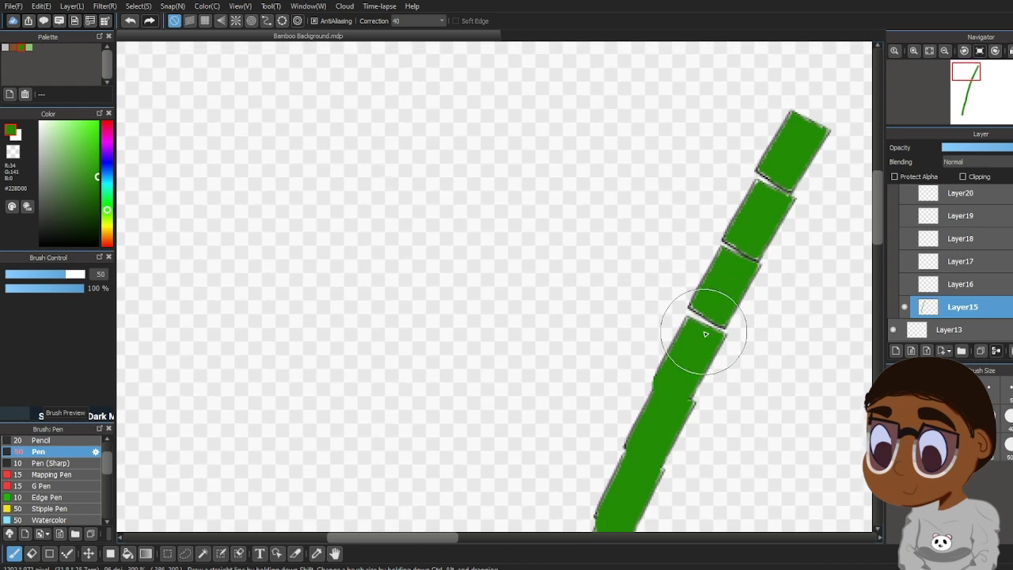
pyautogui.moveTo(702, 326)
pyautogui.mouseDown()
pyautogui.moveTo(708, 301)
pyautogui.moveTo(692, 341)
pyautogui.mouseUp()
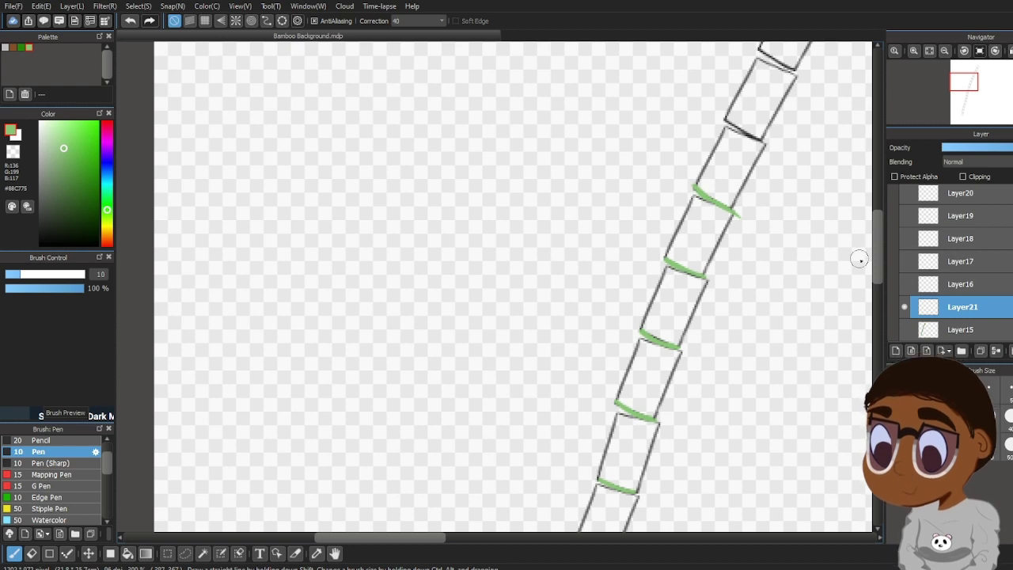
# Draw pale green #88C775 joint lines between the segments on Layer21 with the size 10 Pen, and erase the overhanging line end
pyautogui.scroll(3, 878, 239)
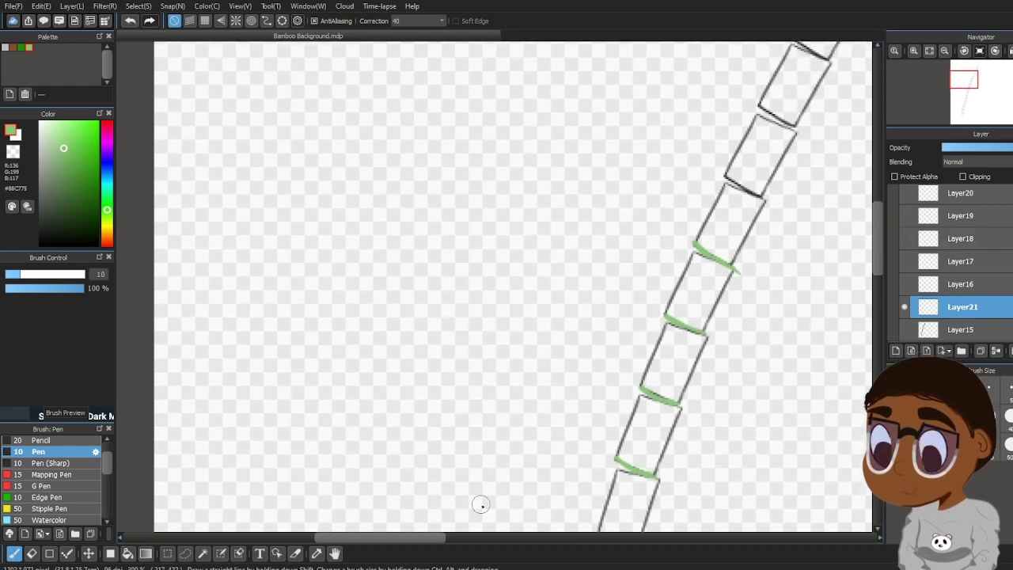
pyautogui.moveTo(413, 546); pyautogui.dragTo(462, 549)
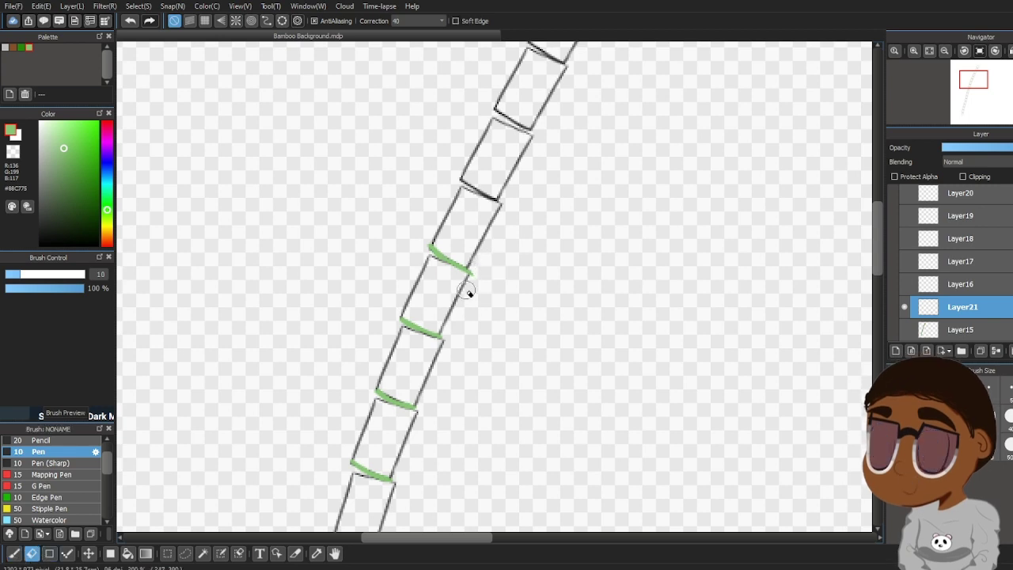
pyautogui.click(14, 554)
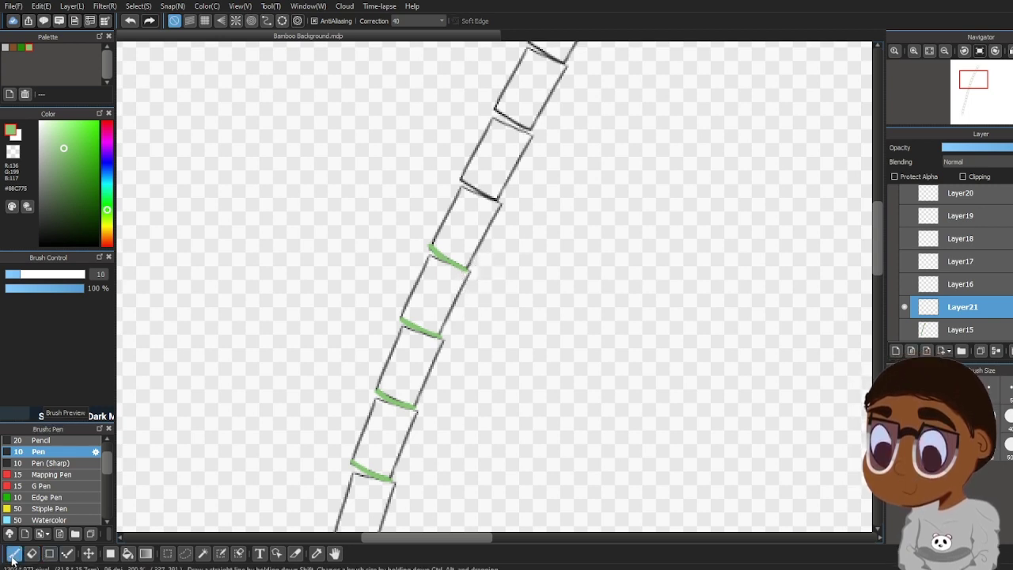
pyautogui.moveTo(879, 268); pyautogui.dragTo(874, 241)
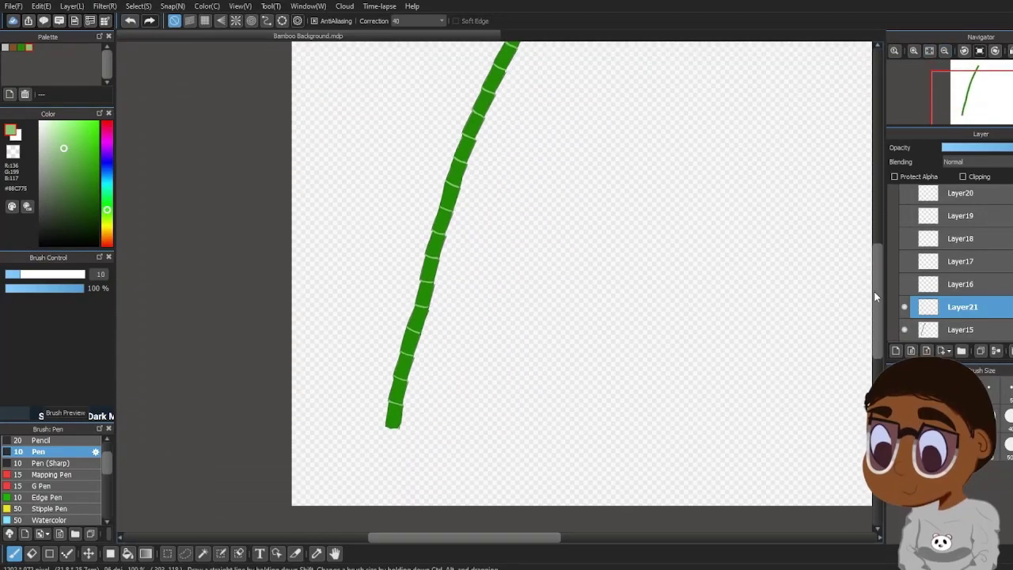
# Place Layer7 between Layer21 and Layer15, and erase the green spilling past the outlines of the lower stalk on Layer15
pyautogui.moveTo(986, 268)
pyautogui.mouseDown()
pyautogui.moveTo(1006, 151)
pyautogui.moveTo(989, 257)
pyautogui.mouseUp()
pyautogui.moveTo(988, 263); pyautogui.dragTo(986, 298)
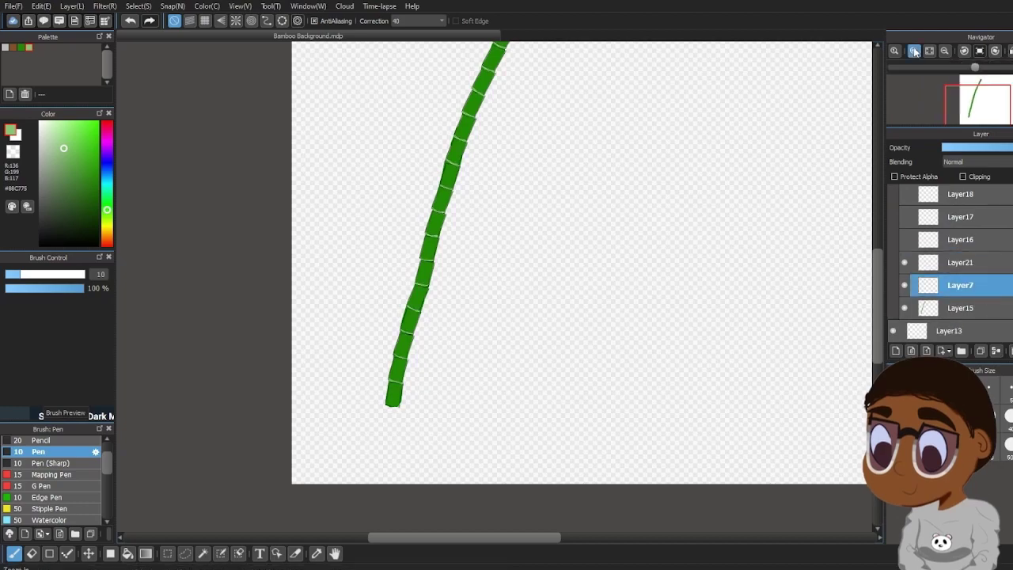
pyautogui.click(913, 51)
pyautogui.click(913, 51)
pyautogui.click(914, 50)
pyautogui.moveTo(456, 538); pyautogui.dragTo(410, 548)
pyautogui.click(967, 309)
pyautogui.moveTo(879, 321); pyautogui.dragTo(877, 359)
pyautogui.press('e')
pyautogui.scroll(8, 471, 198)
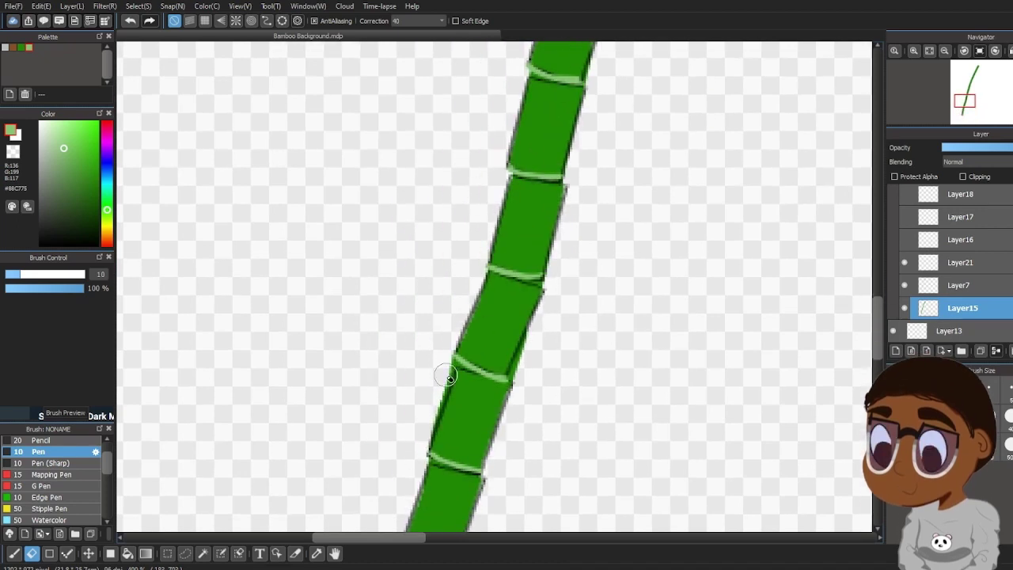
pyautogui.moveTo(879, 338); pyautogui.dragTo(879, 318)
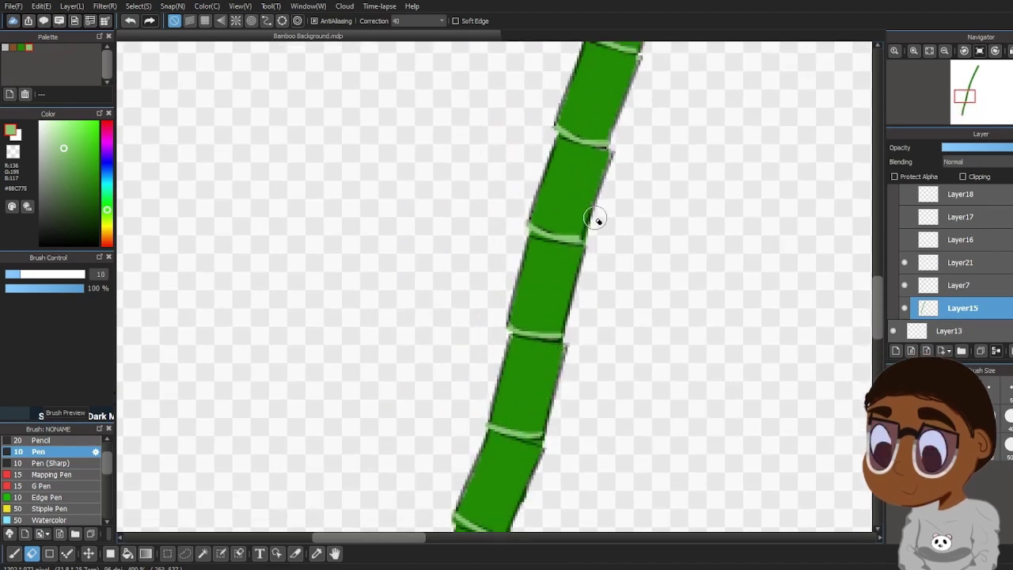
# Paint dark green #228D00 out to the outlines of the middle segments and the stalk's bottom end with the size 10 Pen
pyautogui.click(31, 50)
pyautogui.press('b')
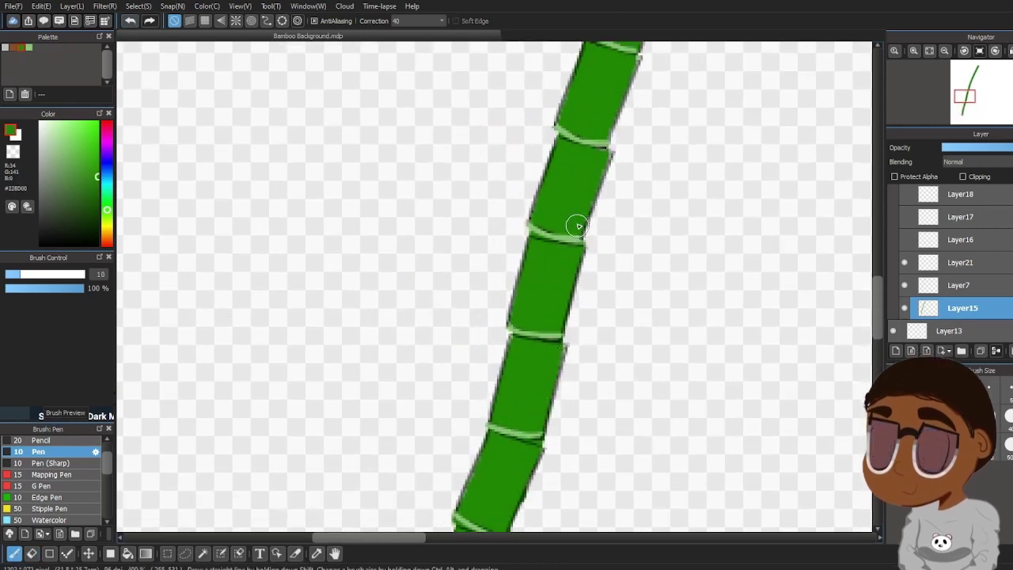
pyautogui.moveTo(579, 226); pyautogui.dragTo(590, 205)
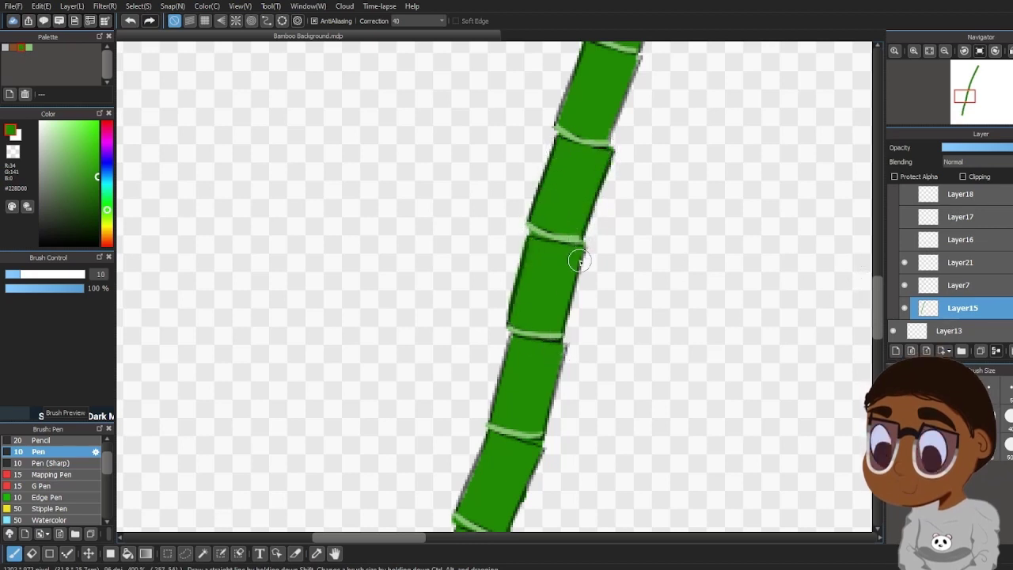
pyautogui.scroll(-5, 874, 356)
pyautogui.scroll(-4, 874, 356)
pyautogui.moveTo(396, 385); pyautogui.dragTo(368, 381)
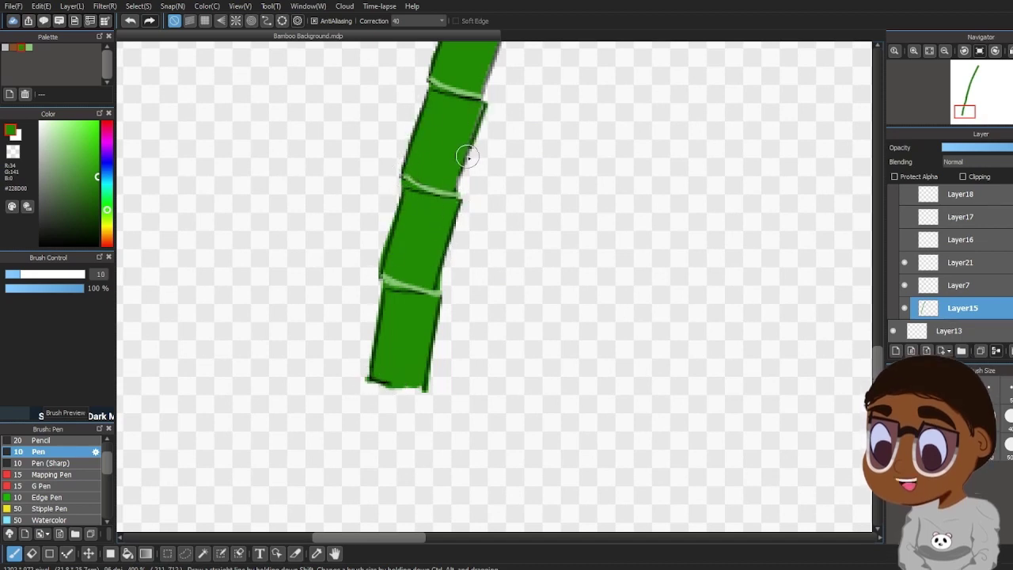
# Erase the overspill and fill the unpainted edges of the lower-middle segments in dark green
pyautogui.scroll(5, 878, 348)
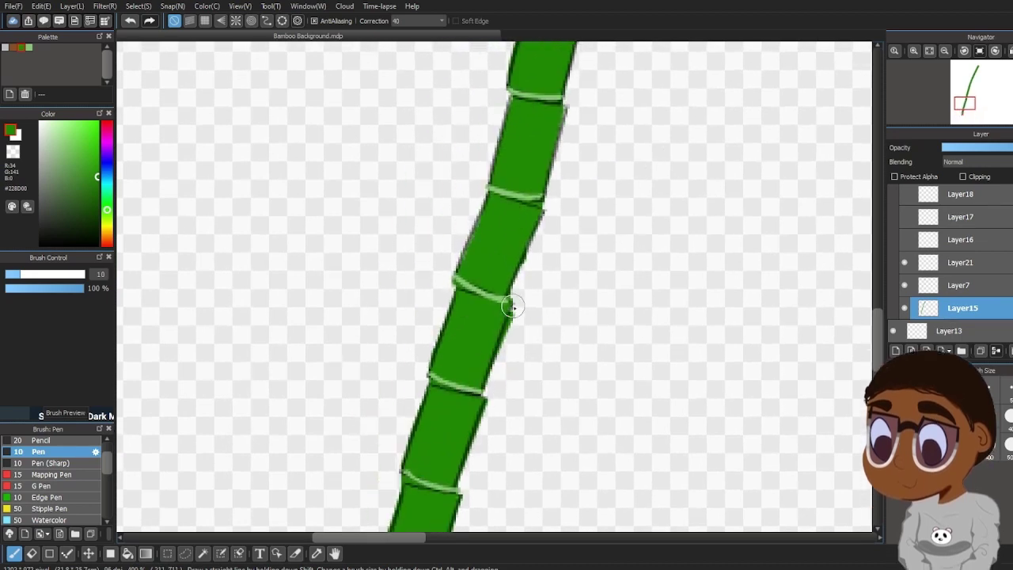
pyautogui.press('e')
pyautogui.press('b')
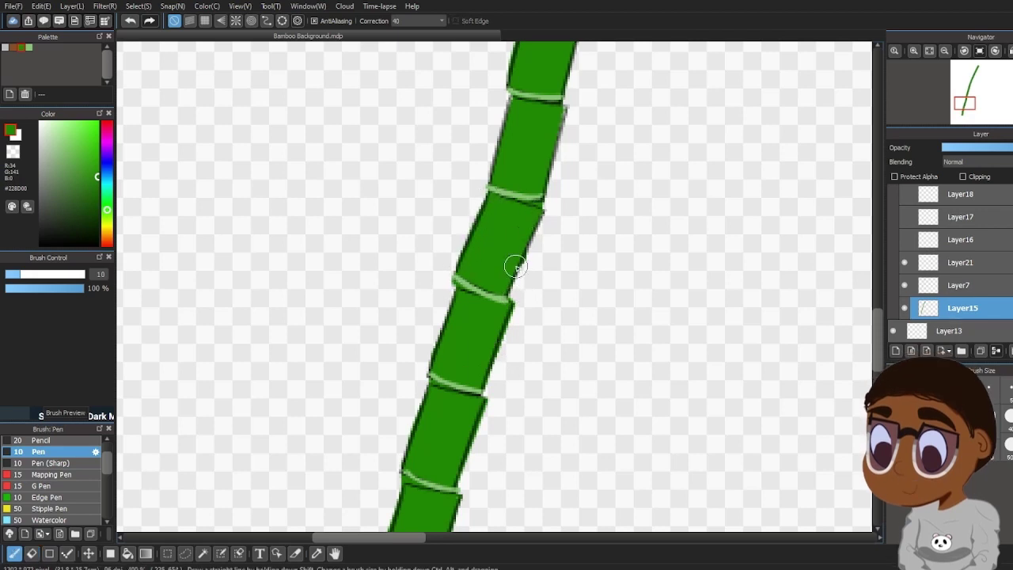
pyautogui.scroll(2, 855, 309)
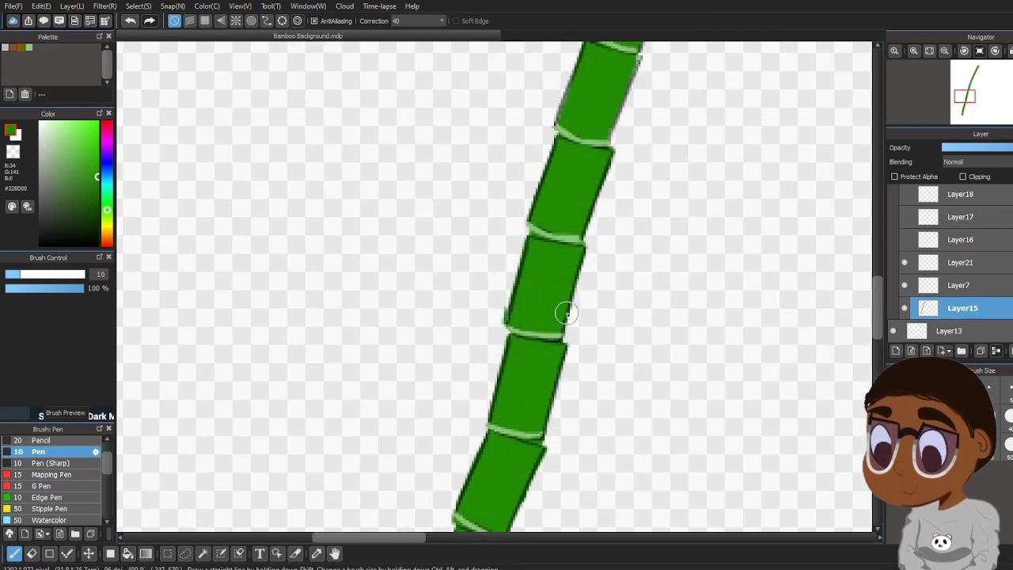
# Clean up the edges of the stalk's middle segments by erasing spilled green and painting dark green out to the outlines
pyautogui.press('alt')
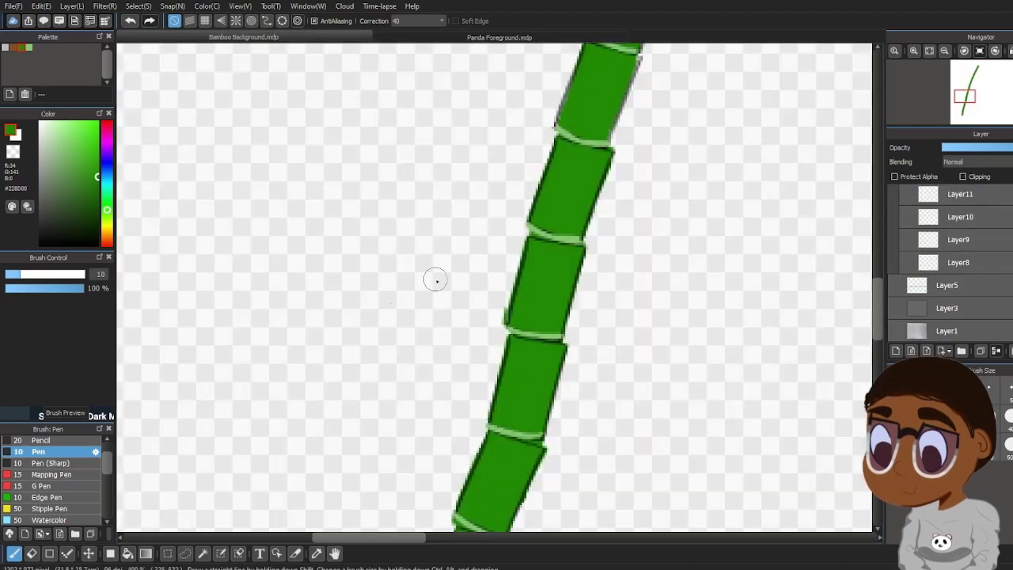
pyautogui.scroll(2, 543, 259)
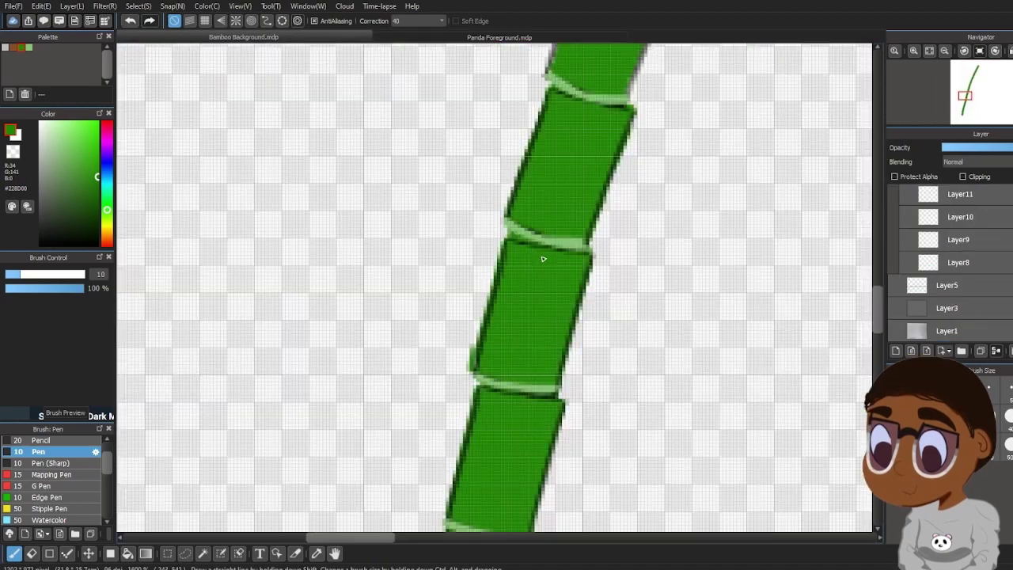
pyautogui.scroll(-4, 615, 272)
pyautogui.scroll(3, 615, 280)
pyautogui.moveTo(425, 539); pyautogui.dragTo(399, 539)
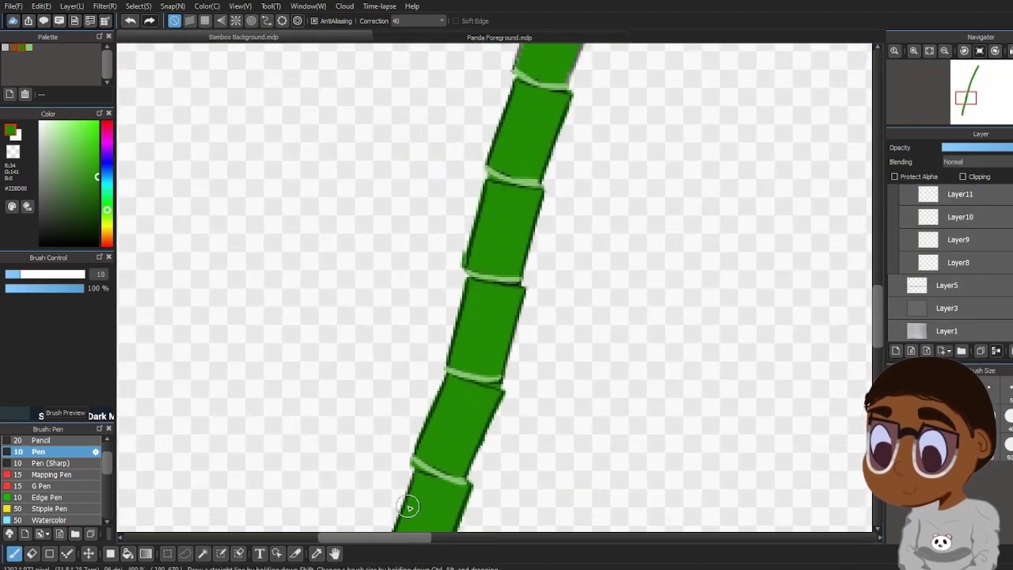
pyautogui.scroll(5, 554, 396)
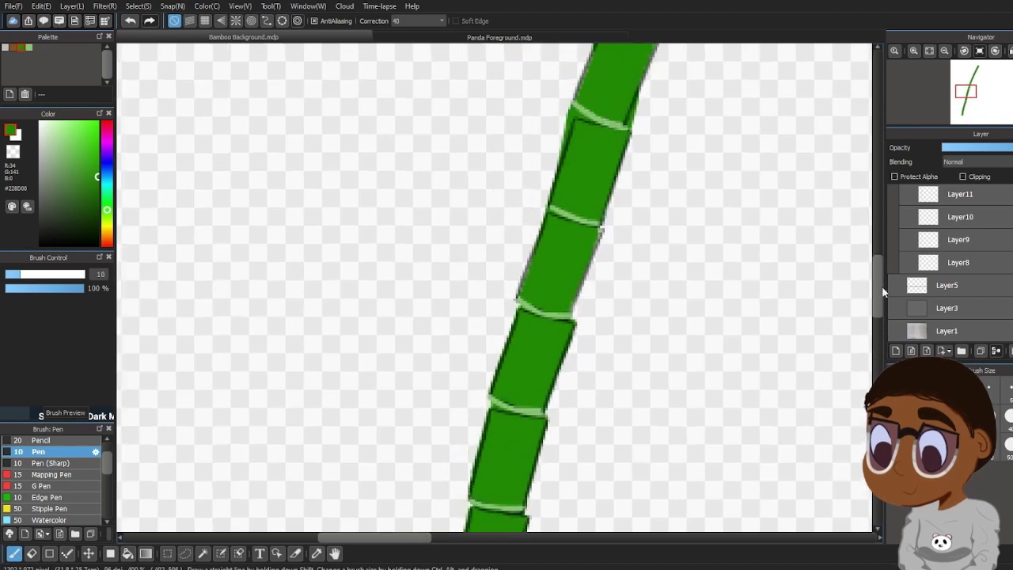
pyautogui.scroll(2, 601, 372)
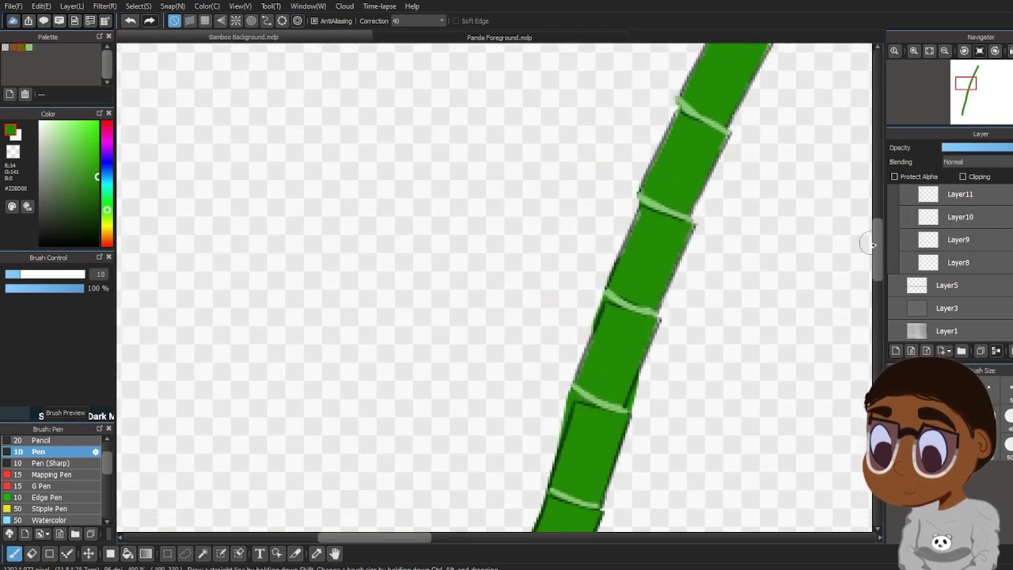
pyautogui.press('e')
pyautogui.press('b')
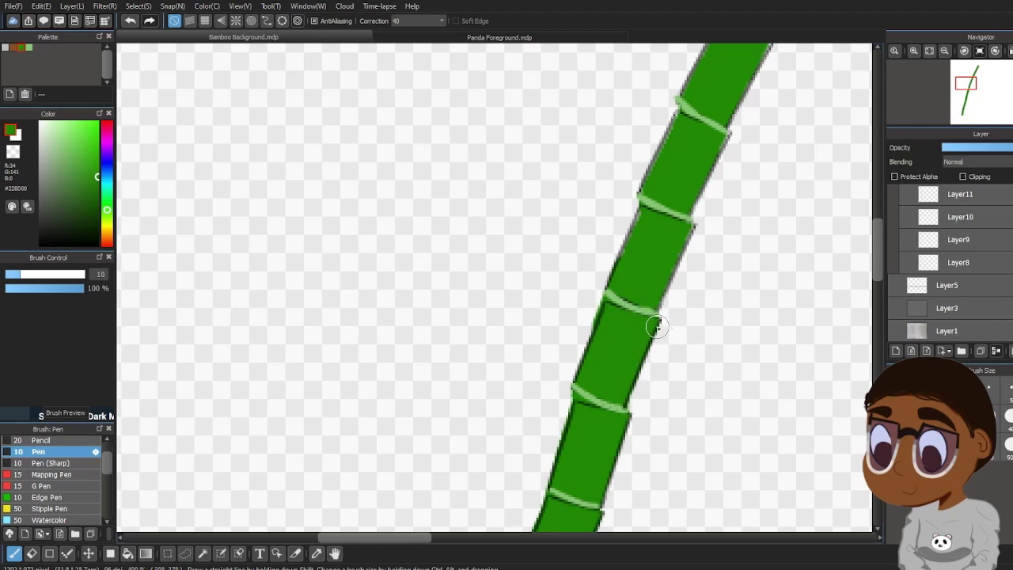
# Paint dark green along the unfilled edges of the upper segments up to the stalk's top end
pyautogui.scroll(2, 638, 214)
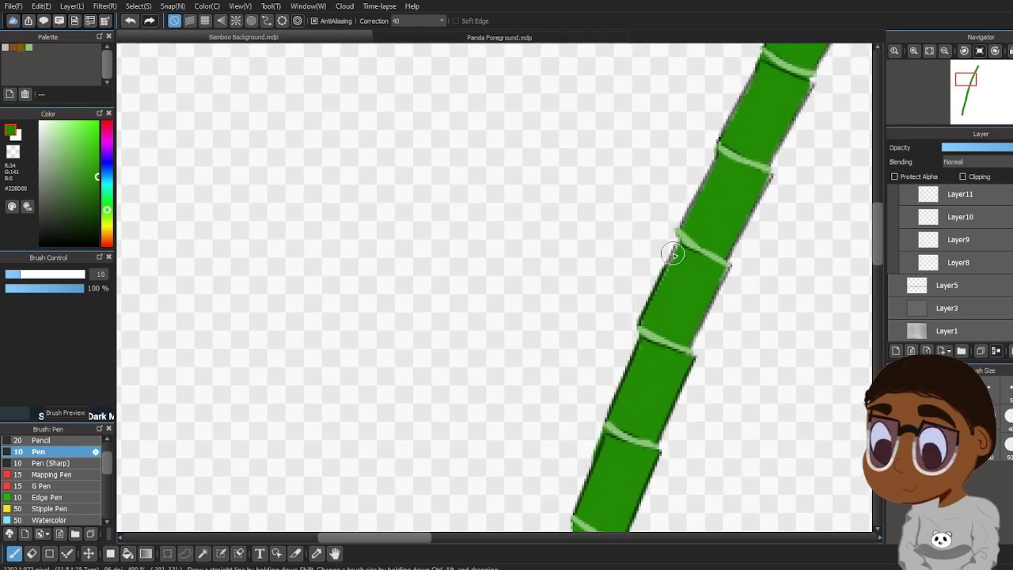
pyautogui.moveTo(416, 538); pyautogui.dragTo(458, 539)
pyautogui.moveTo(877, 243); pyautogui.dragTo(877, 227)
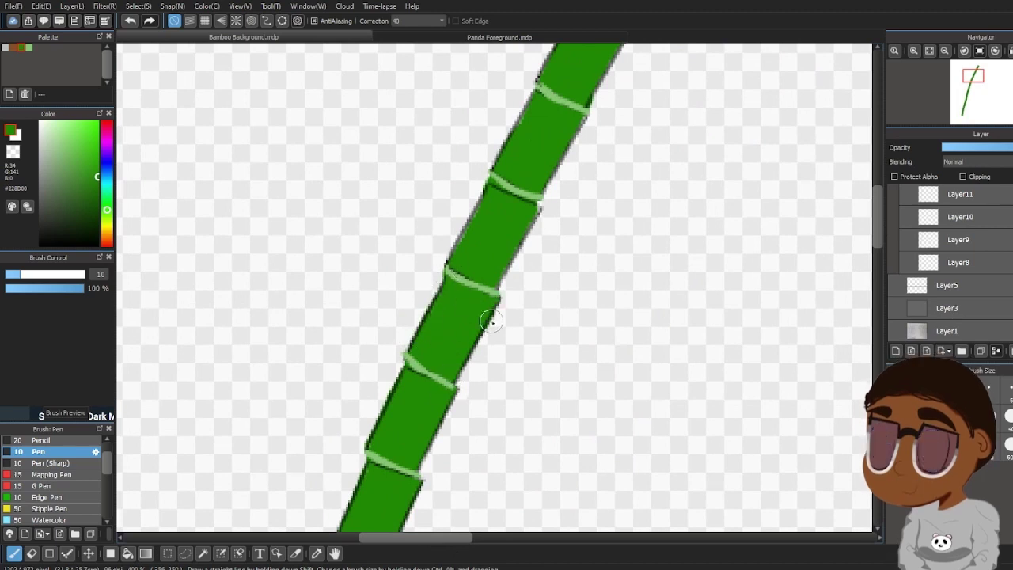
pyautogui.moveTo(877, 239); pyautogui.dragTo(877, 228)
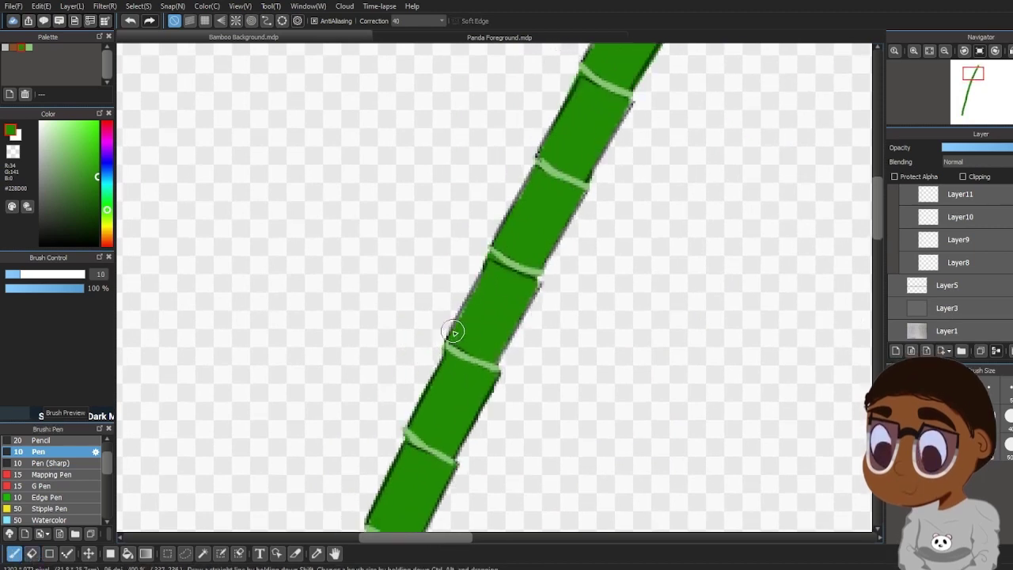
pyautogui.moveTo(484, 273); pyautogui.dragTo(448, 339)
pyautogui.moveTo(502, 371); pyautogui.dragTo(536, 285)
pyautogui.moveTo(878, 231); pyautogui.dragTo(880, 211)
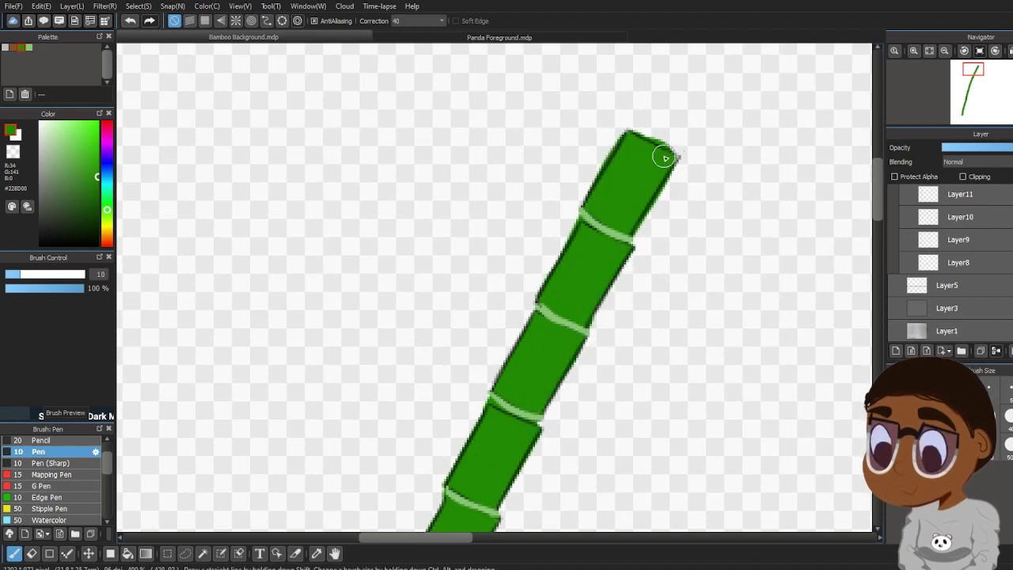
# Merge Layer21 and Layer7 down into Layer15, and name the merged stalk layer 1
pyautogui.click(929, 50)
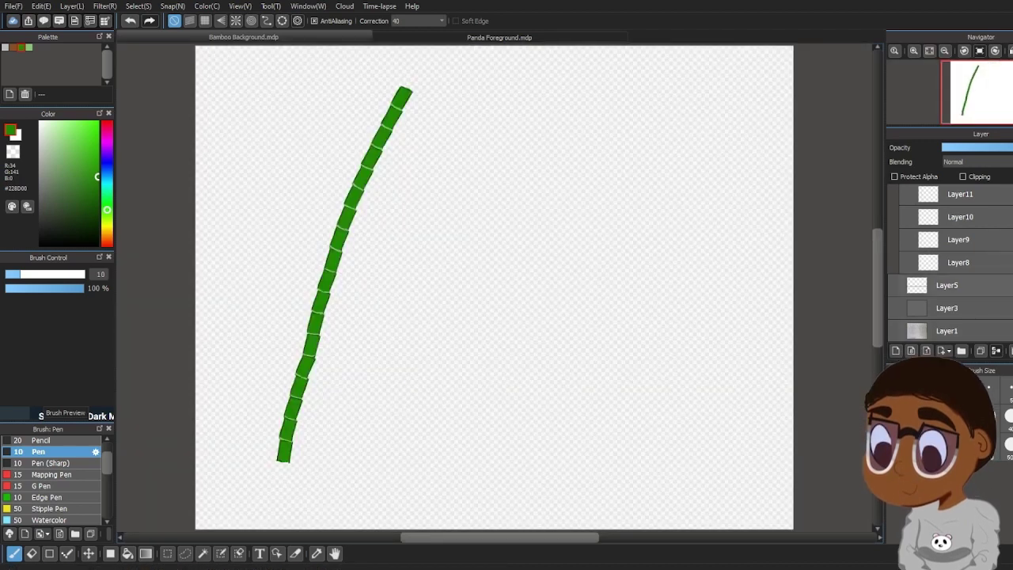
pyautogui.scroll(3, 943, 215)
pyautogui.scroll(1, 942, 216)
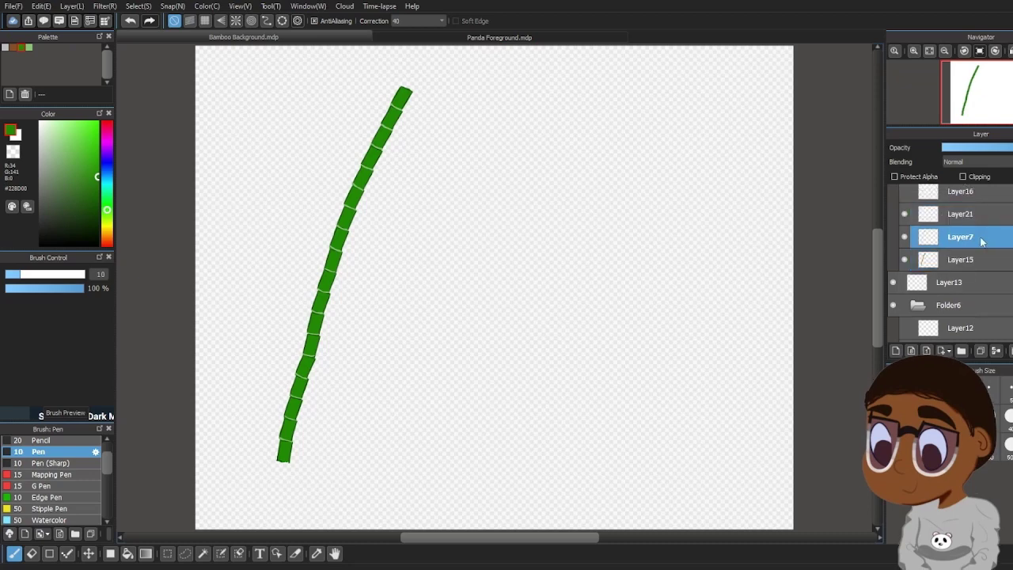
pyautogui.click(1000, 217)
pyautogui.click(995, 350)
pyautogui.click(996, 351)
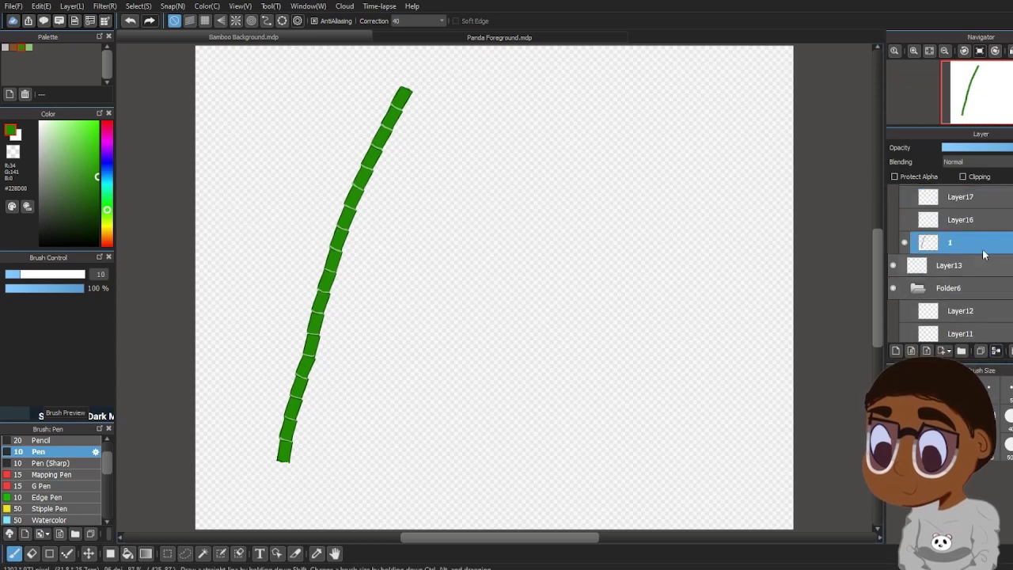
# Hide stalk layer 1, and show and select the next stalk outline, Layer8, in Folder6
pyautogui.click(905, 242)
pyautogui.scroll(-3, 976, 237)
pyautogui.scroll(-3, 975, 236)
pyautogui.click(905, 303)
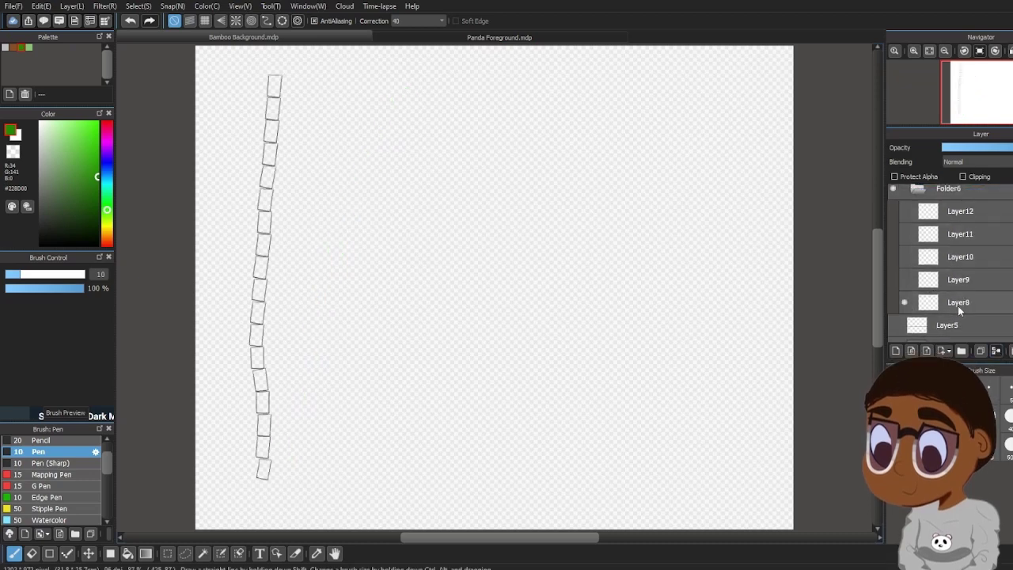
pyautogui.scroll(3, 994, 237)
pyautogui.moveTo(998, 218); pyautogui.dragTo(982, 315)
pyautogui.click(982, 277)
pyautogui.scroll(3, 981, 238)
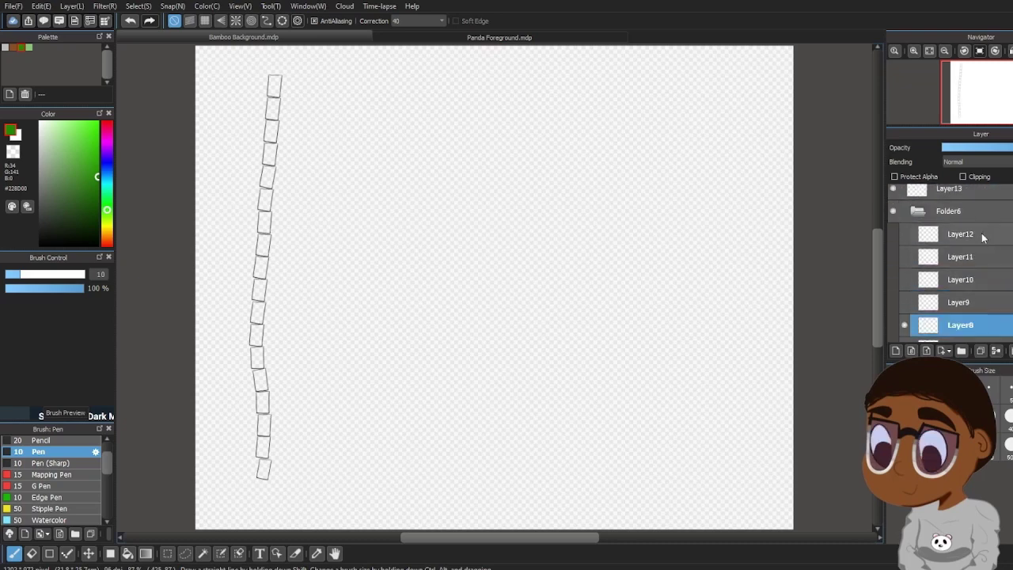
# Fill every segment of the stalk outline with dark green on Layer16
pyautogui.click(980, 209)
pyautogui.moveTo(535, 537); pyautogui.dragTo(508, 390)
pyautogui.click(129, 553)
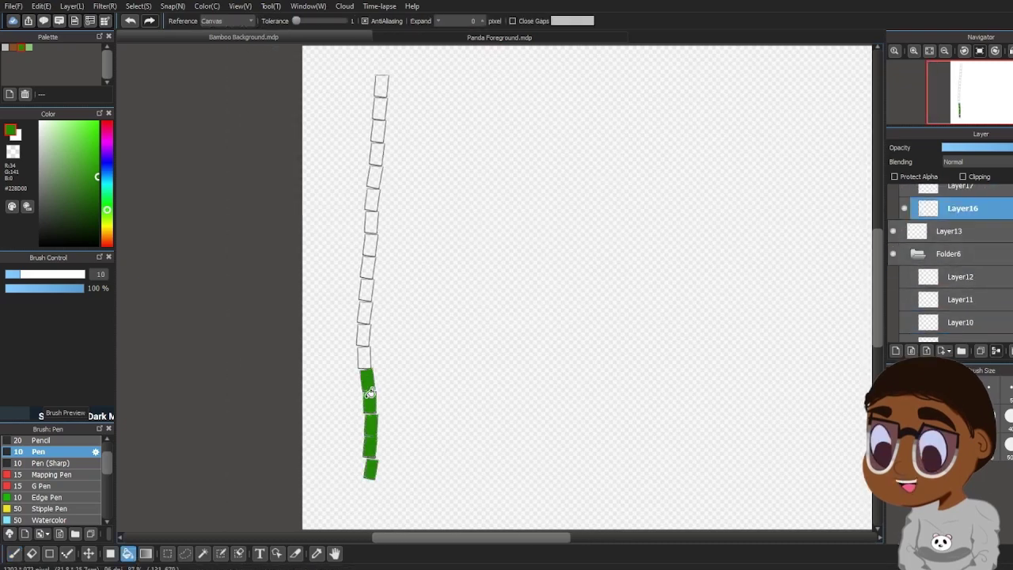
pyautogui.click(380, 106)
pyautogui.click(382, 87)
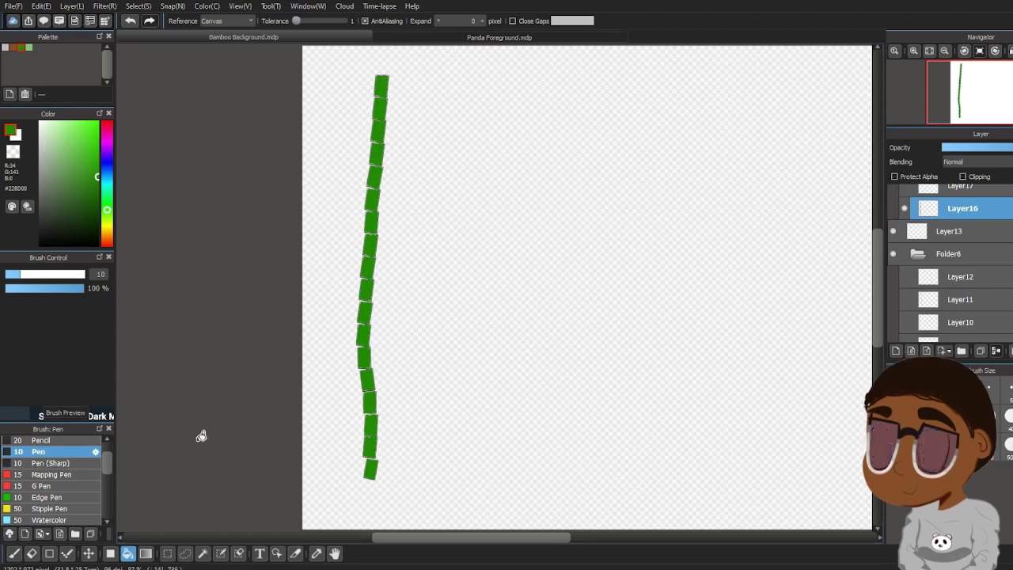
# Move the outline Layer8 directly above the green Layer16 and make Layer16 the active layer
pyautogui.click(14, 554)
pyautogui.click(913, 51)
pyautogui.click(914, 51)
pyautogui.click(913, 51)
pyautogui.moveTo(978, 95); pyautogui.dragTo(961, 113)
pyautogui.moveTo(430, 349)
pyautogui.mouseDown()
pyautogui.moveTo(423, 405)
pyautogui.moveTo(453, 411)
pyautogui.mouseUp()
pyautogui.scroll(-3, 983, 266)
pyautogui.moveTo(984, 266)
pyautogui.mouseDown()
pyautogui.moveTo(1001, 201)
pyautogui.moveTo(988, 226)
pyautogui.mouseUp()
pyautogui.moveTo(459, 375); pyautogui.dragTo(455, 411)
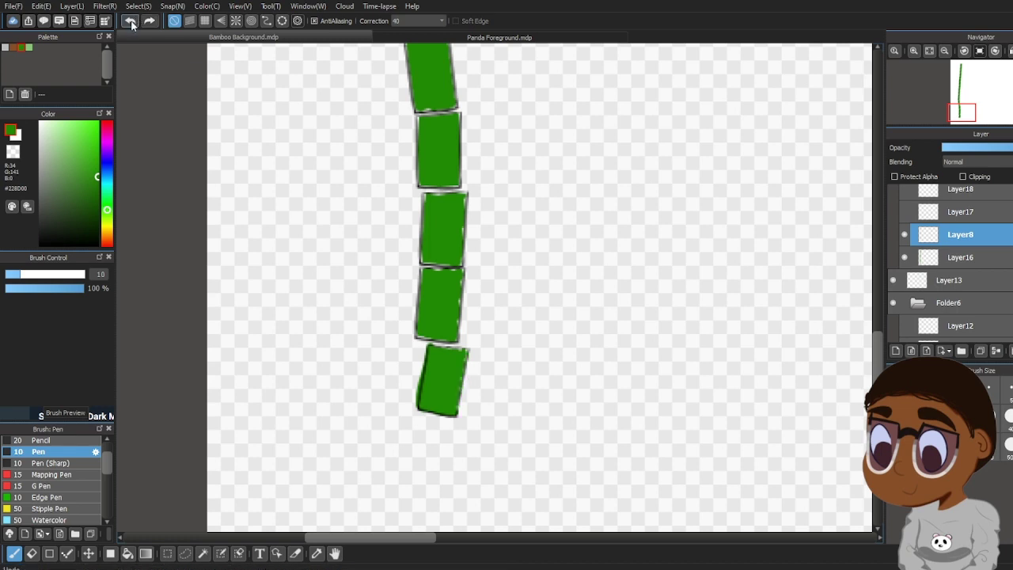
pyautogui.click(975, 265)
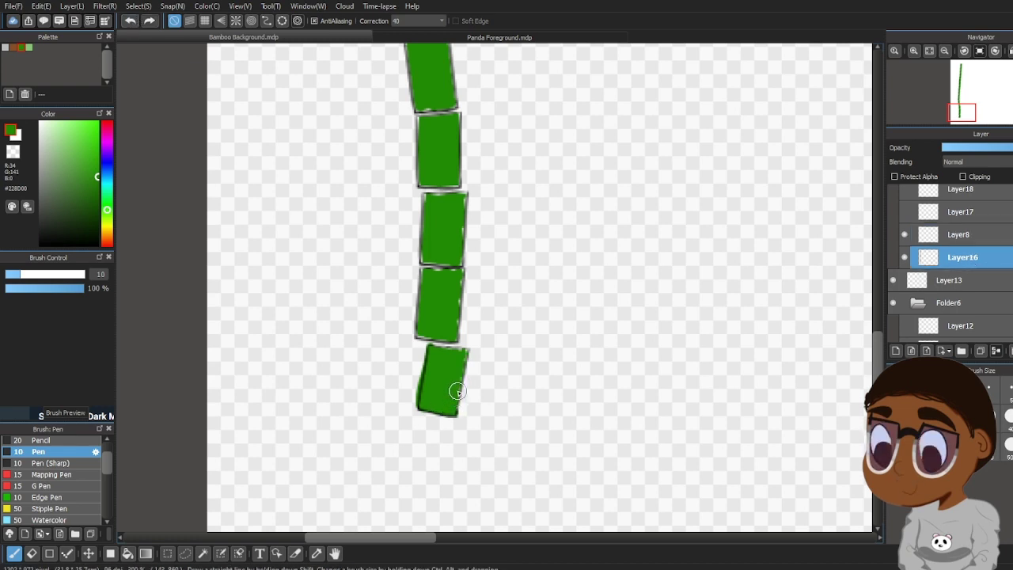
# Paint dark green over the unfilled edges of the stalk's two lowest segments on Layer16
pyautogui.scroll(2, 457, 369)
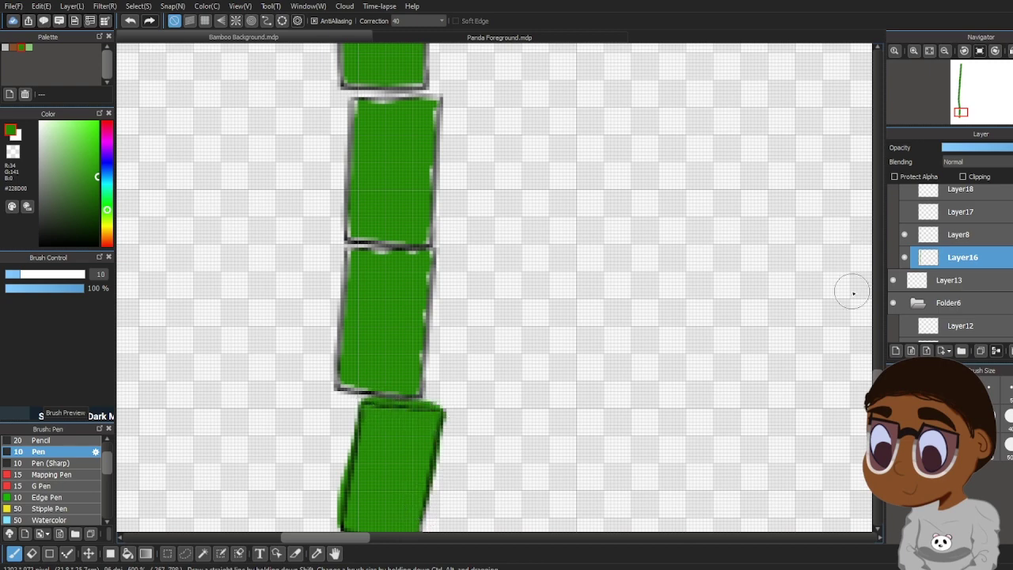
pyautogui.scroll(-3, 579, 402)
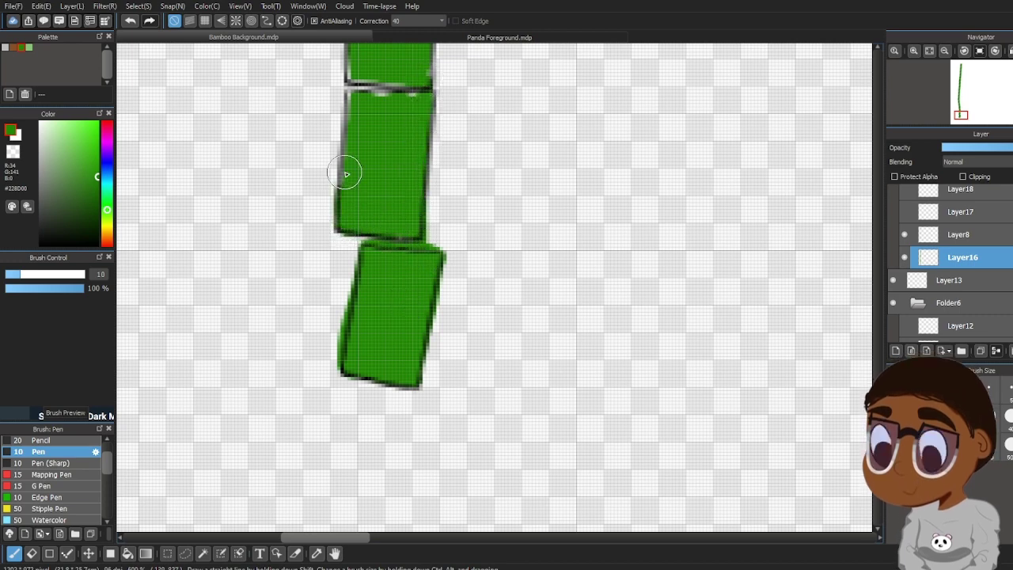
pyautogui.moveTo(346, 94)
pyautogui.mouseDown()
pyautogui.moveTo(428, 90)
pyautogui.moveTo(424, 235)
pyautogui.moveTo(434, 98)
pyautogui.moveTo(418, 232)
pyautogui.moveTo(400, 260)
pyautogui.mouseUp()
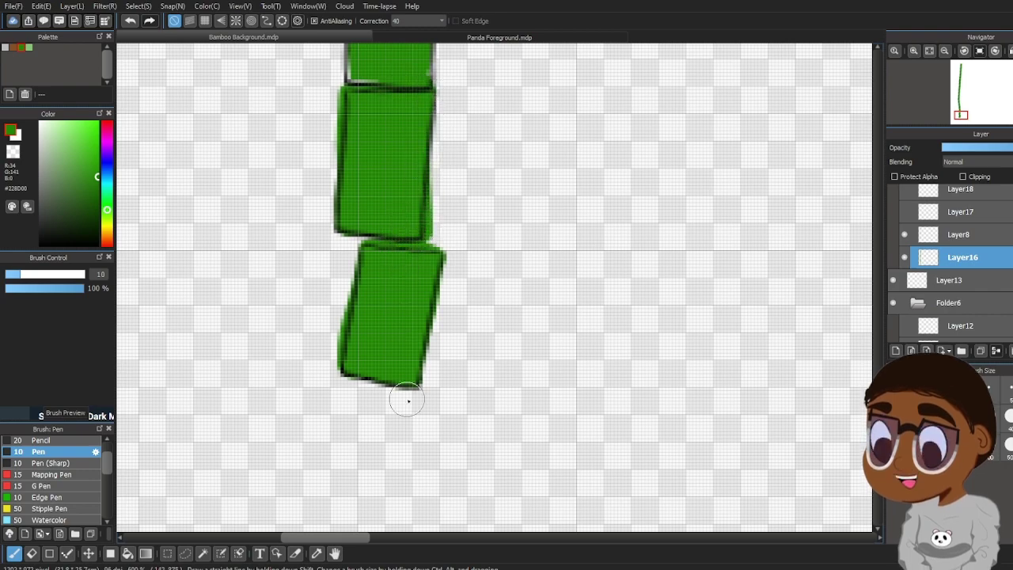
# Paint the third segment from the bottom out to its outline and erase the green spilled past its upper corner
pyautogui.moveTo(877, 321); pyautogui.dragTo(877, 320)
pyautogui.scroll(5, 861, 365)
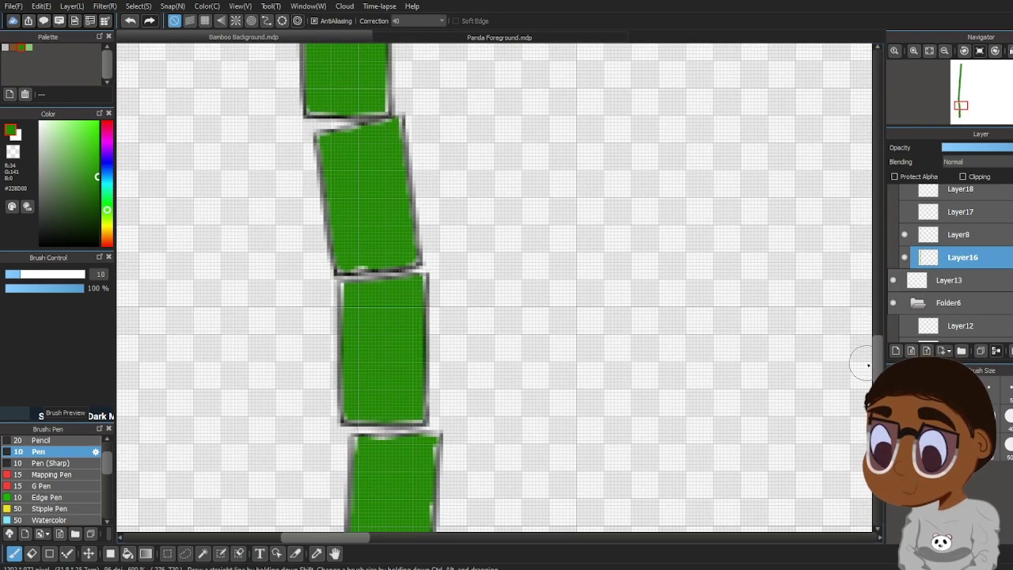
pyautogui.scroll(-6, 861, 381)
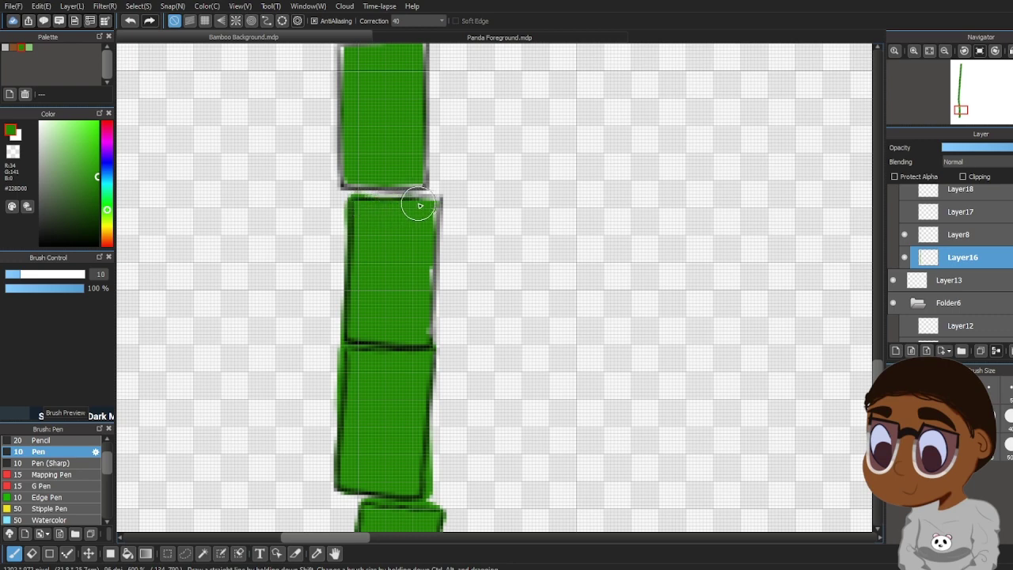
pyautogui.moveTo(420, 205); pyautogui.dragTo(445, 203)
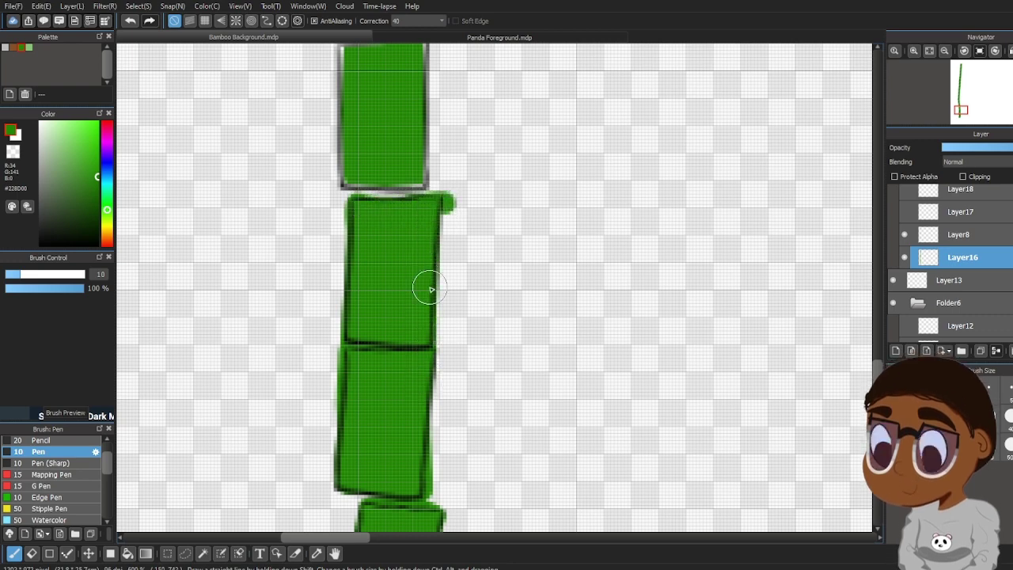
pyautogui.click(32, 554)
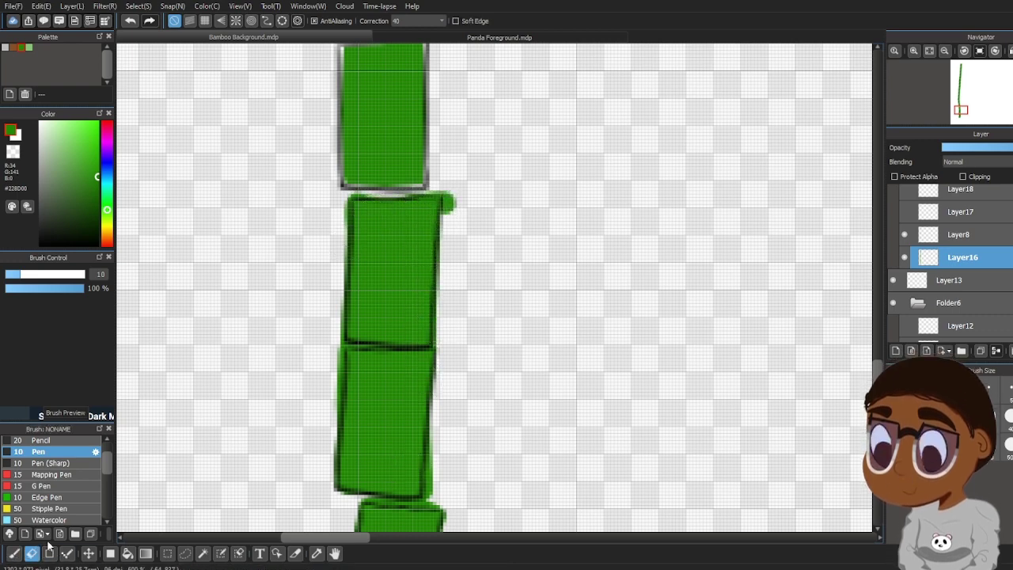
pyautogui.moveTo(448, 208); pyautogui.dragTo(453, 182)
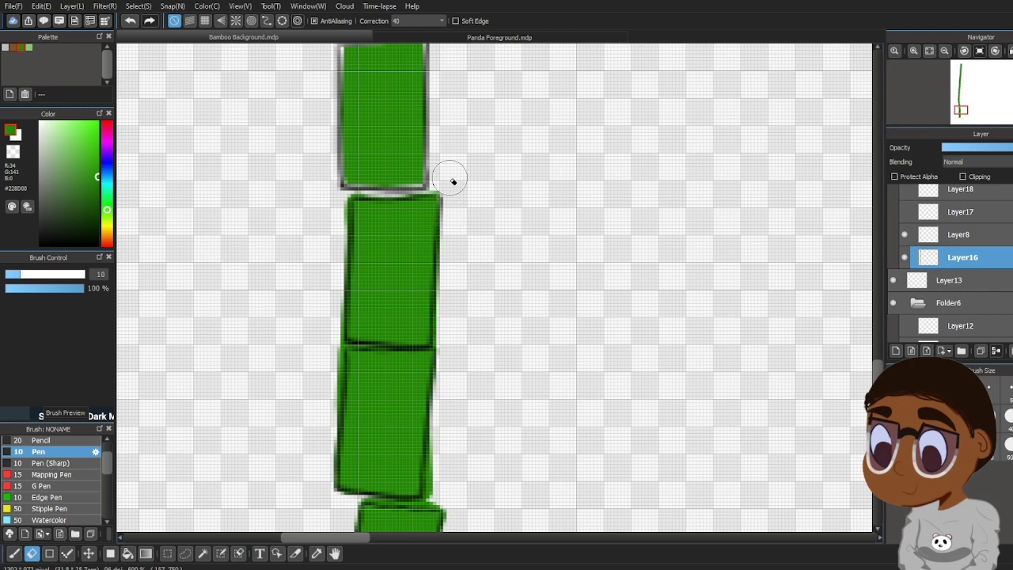
# Paint the fourth segment's edges dark green and erase the excess along its outer side
pyautogui.click(15, 555)
pyautogui.scroll(5, 863, 355)
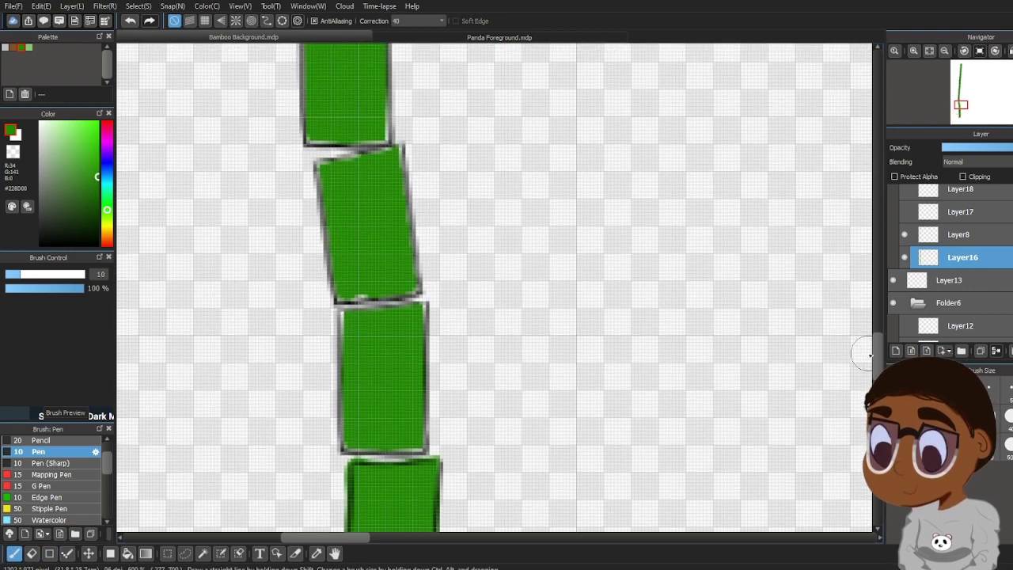
pyautogui.moveTo(345, 363)
pyautogui.mouseDown()
pyautogui.moveTo(366, 456)
pyautogui.moveTo(427, 447)
pyautogui.moveTo(426, 303)
pyautogui.moveTo(342, 315)
pyautogui.moveTo(340, 448)
pyautogui.mouseUp()
pyautogui.click(32, 554)
pyautogui.moveTo(431, 308); pyautogui.dragTo(441, 435)
# Fill the unpainted edges of the fifth and sixth segments from the bottom, including the gap between them
pyautogui.click(15, 555)
pyautogui.moveTo(317, 164)
pyautogui.mouseDown()
pyautogui.moveTo(342, 303)
pyautogui.moveTo(365, 151)
pyautogui.moveTo(406, 220)
pyautogui.moveTo(392, 300)
pyautogui.mouseUp()
pyautogui.scroll(5, 854, 335)
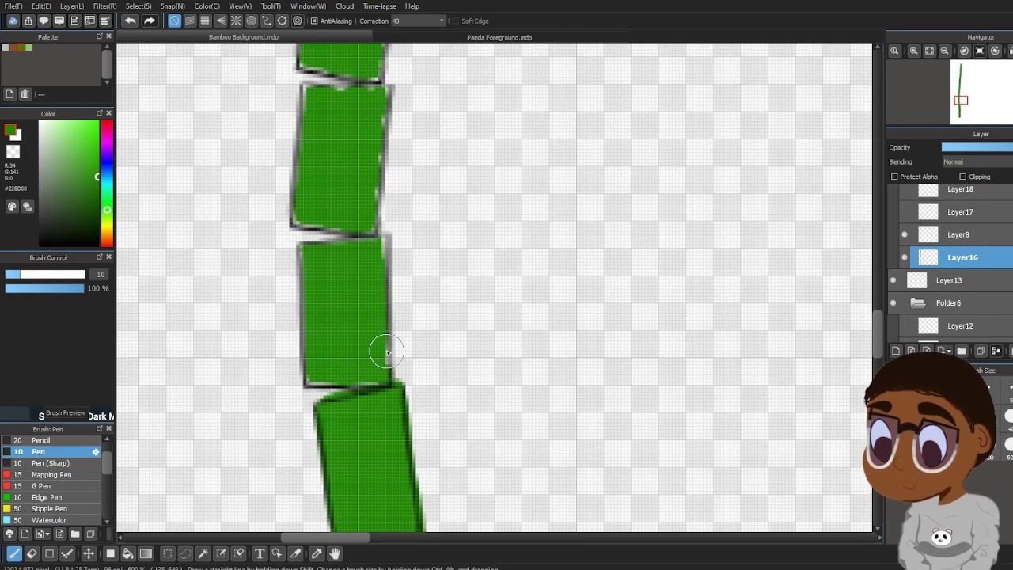
pyautogui.moveTo(388, 350)
pyautogui.mouseDown()
pyautogui.moveTo(366, 384)
pyautogui.moveTo(310, 319)
pyautogui.moveTo(305, 392)
pyautogui.mouseUp()
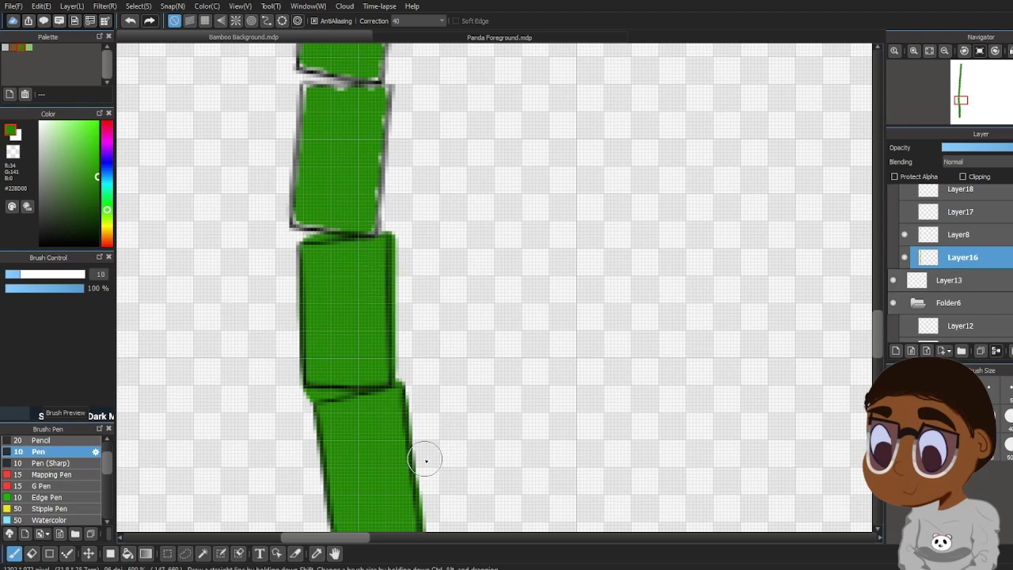
# Paint the edges of the next lower-middle segments dark green and erase the overspill beside them
pyautogui.scroll(5, 426, 460)
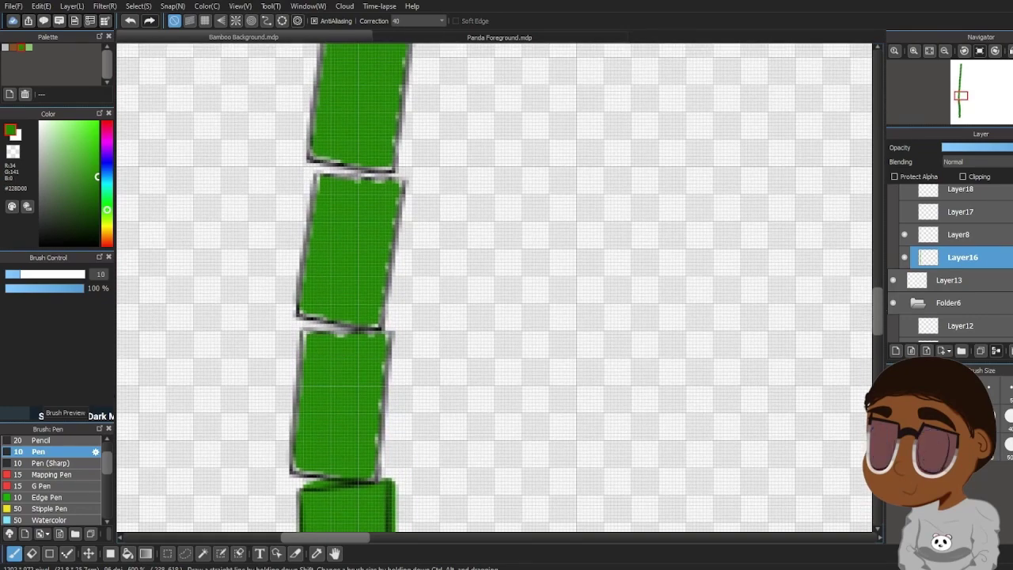
pyautogui.moveTo(377, 481)
pyautogui.mouseDown()
pyautogui.moveTo(383, 340)
pyautogui.moveTo(369, 475)
pyautogui.moveTo(315, 484)
pyautogui.moveTo(299, 475)
pyautogui.moveTo(306, 336)
pyautogui.mouseUp()
pyautogui.moveTo(305, 335)
pyautogui.mouseDown()
pyautogui.moveTo(380, 315)
pyautogui.moveTo(379, 249)
pyautogui.moveTo(391, 223)
pyautogui.moveTo(317, 327)
pyautogui.moveTo(316, 255)
pyautogui.moveTo(312, 319)
pyautogui.moveTo(323, 174)
pyautogui.moveTo(388, 176)
pyautogui.mouseUp()
pyautogui.scroll(5, 400, 238)
pyautogui.moveTo(411, 310)
pyautogui.mouseDown()
pyautogui.moveTo(371, 454)
pyautogui.moveTo(417, 301)
pyautogui.moveTo(323, 435)
pyautogui.mouseUp()
pyautogui.click(31, 553)
pyautogui.moveTo(429, 288)
pyautogui.mouseDown()
pyautogui.moveTo(367, 296)
pyautogui.moveTo(323, 277)
pyautogui.moveTo(334, 204)
pyautogui.moveTo(327, 226)
pyautogui.moveTo(404, 146)
pyautogui.moveTo(413, 232)
pyautogui.moveTo(399, 285)
pyautogui.mouseUp()
# Continue the dark green edge painting up through the stalk's middle segments, covering the gaps at the joints
pyautogui.click(14, 553)
pyautogui.moveTo(878, 295); pyautogui.dragTo(878, 272)
pyautogui.moveTo(418, 390)
pyautogui.mouseDown()
pyautogui.moveTo(345, 380)
pyautogui.moveTo(436, 256)
pyautogui.moveTo(419, 392)
pyautogui.mouseUp()
pyautogui.moveTo(877, 263); pyautogui.dragTo(877, 244)
pyautogui.moveTo(429, 411)
pyautogui.mouseDown()
pyautogui.moveTo(358, 294)
pyautogui.moveTo(425, 290)
pyautogui.moveTo(369, 247)
pyautogui.moveTo(440, 108)
pyautogui.mouseUp()
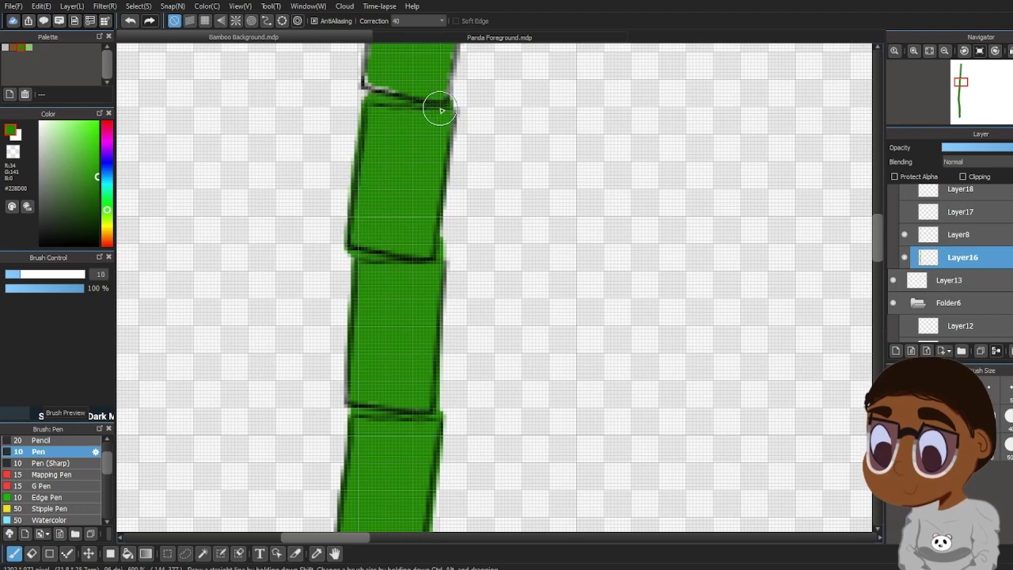
# Paint the edges and joint gaps of the upper-middle segments dark green, trimming spilled paint with the eraser
pyautogui.moveTo(878, 254); pyautogui.dragTo(877, 225)
pyautogui.moveTo(452, 434)
pyautogui.mouseDown()
pyautogui.moveTo(479, 280)
pyautogui.moveTo(478, 388)
pyautogui.mouseUp()
pyautogui.click(31, 556)
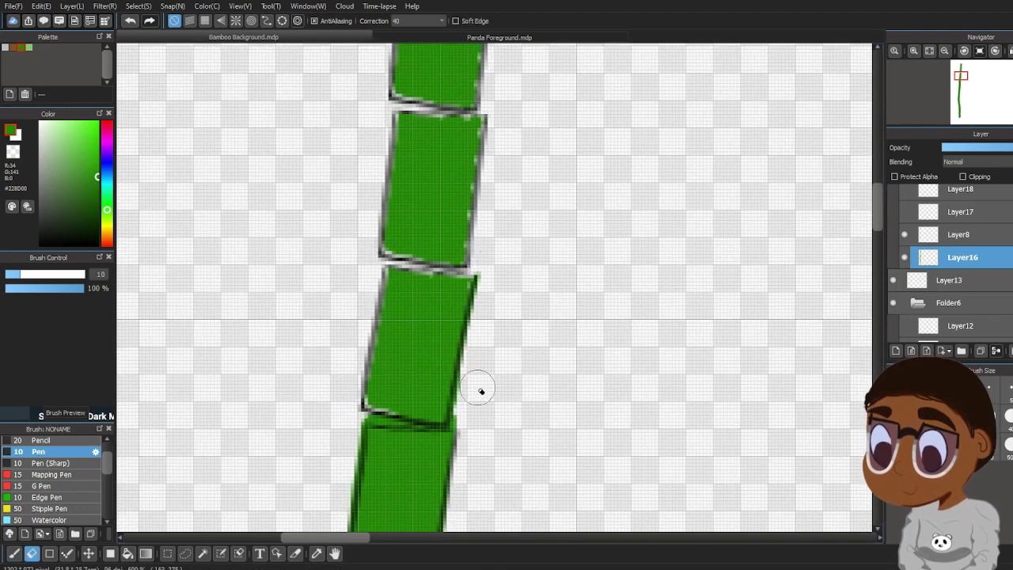
pyautogui.click(14, 554)
pyautogui.moveTo(464, 280)
pyautogui.mouseDown()
pyautogui.moveTo(389, 270)
pyautogui.moveTo(367, 374)
pyautogui.moveTo(460, 301)
pyautogui.mouseUp()
pyautogui.moveTo(878, 211); pyautogui.dragTo(878, 195)
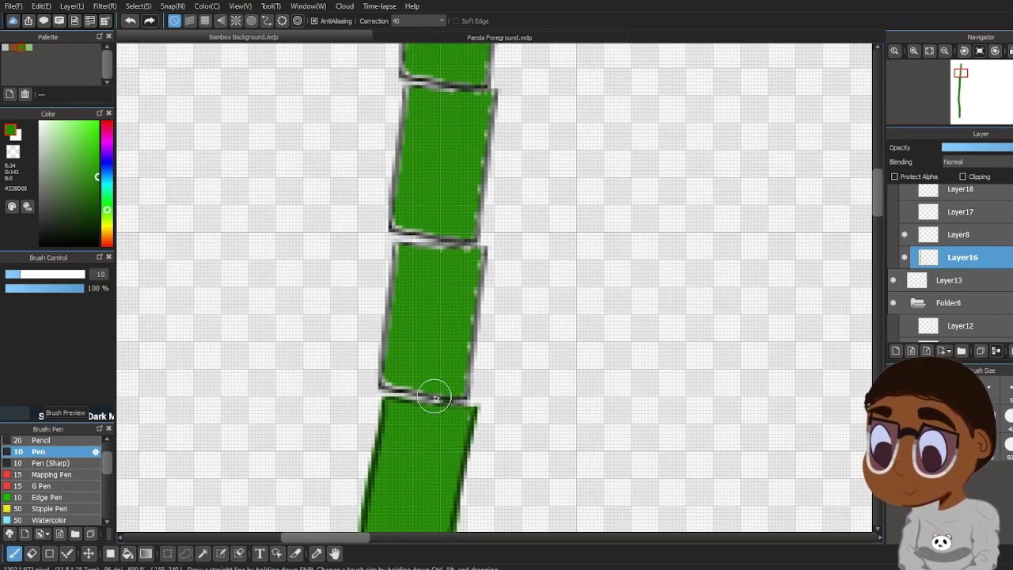
pyautogui.moveTo(435, 397)
pyautogui.mouseDown()
pyautogui.moveTo(473, 355)
pyautogui.moveTo(389, 344)
pyautogui.moveTo(382, 389)
pyautogui.mouseUp()
pyautogui.press('e')
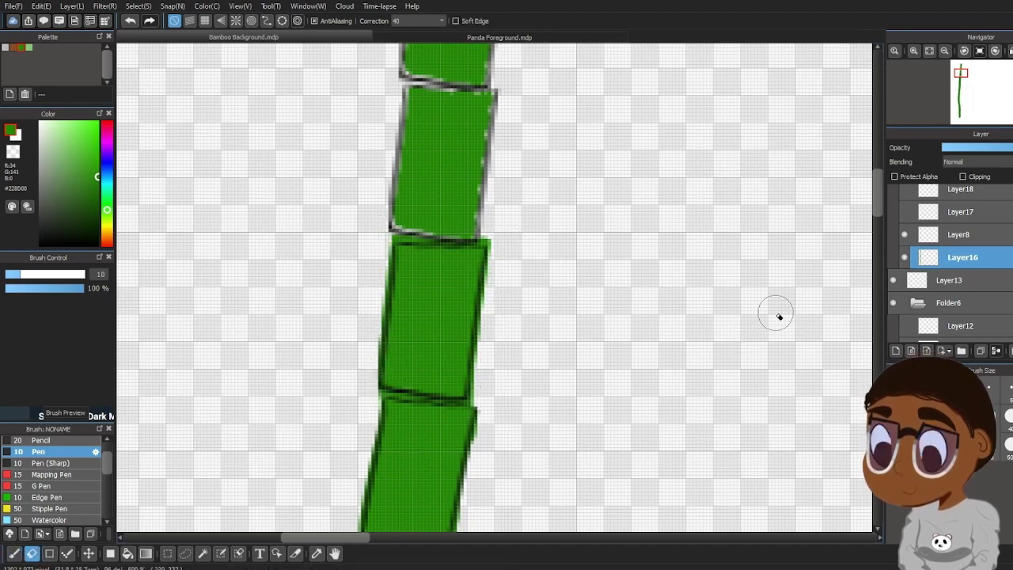
# Paint the unfilled edges of the top three segments dark green up to the stalk's upper end
pyautogui.scroll(3, 875, 200)
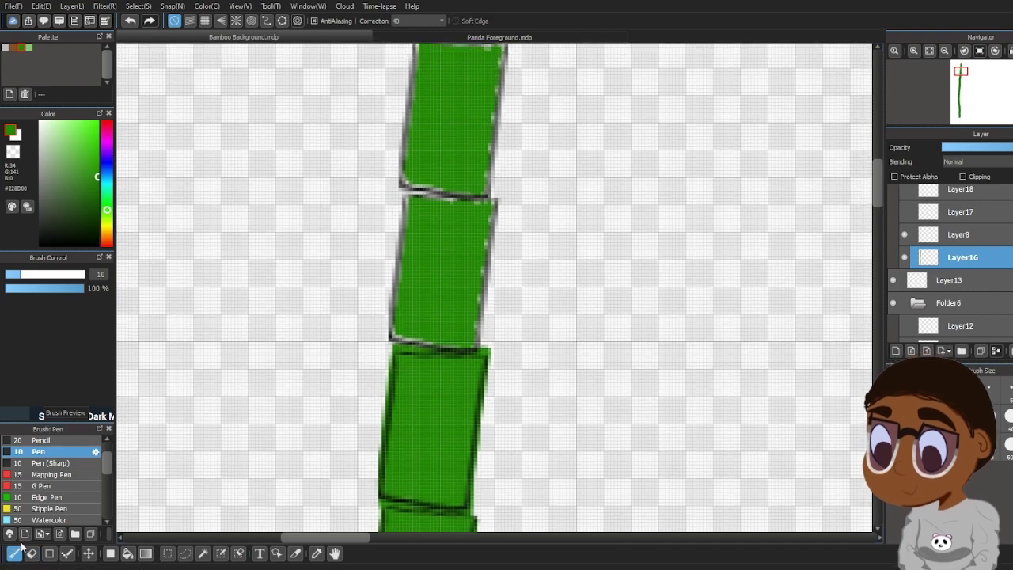
pyautogui.moveTo(414, 203)
pyautogui.mouseDown()
pyautogui.moveTo(464, 351)
pyautogui.moveTo(492, 206)
pyautogui.moveTo(412, 196)
pyautogui.mouseUp()
pyautogui.moveTo(877, 198); pyautogui.dragTo(877, 175)
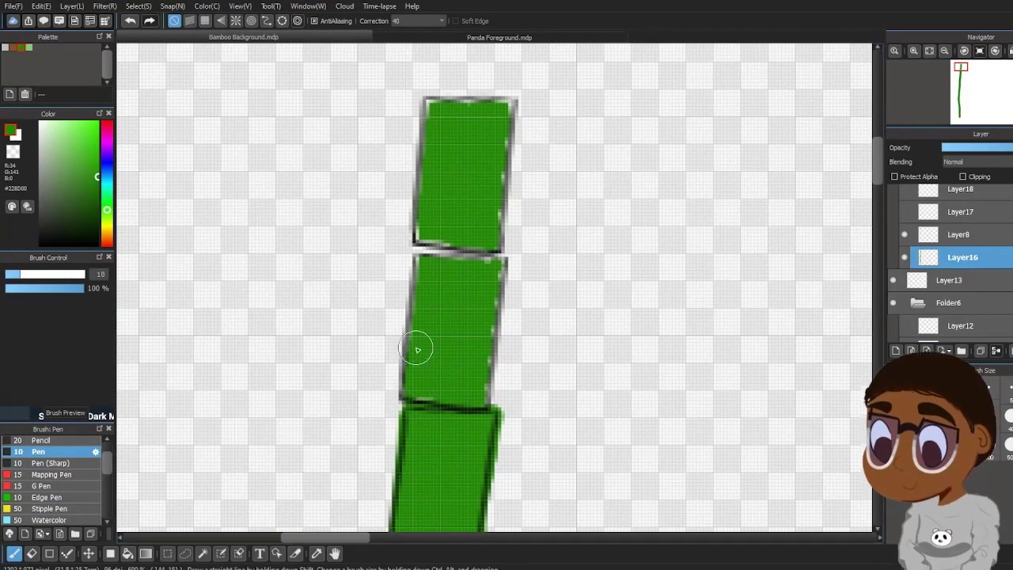
pyautogui.moveTo(417, 349)
pyautogui.mouseDown()
pyautogui.moveTo(417, 256)
pyautogui.moveTo(428, 425)
pyautogui.moveTo(484, 407)
pyautogui.moveTo(473, 264)
pyautogui.moveTo(416, 285)
pyautogui.moveTo(399, 457)
pyautogui.moveTo(423, 177)
pyautogui.moveTo(490, 104)
pyautogui.moveTo(491, 220)
pyautogui.mouseUp()
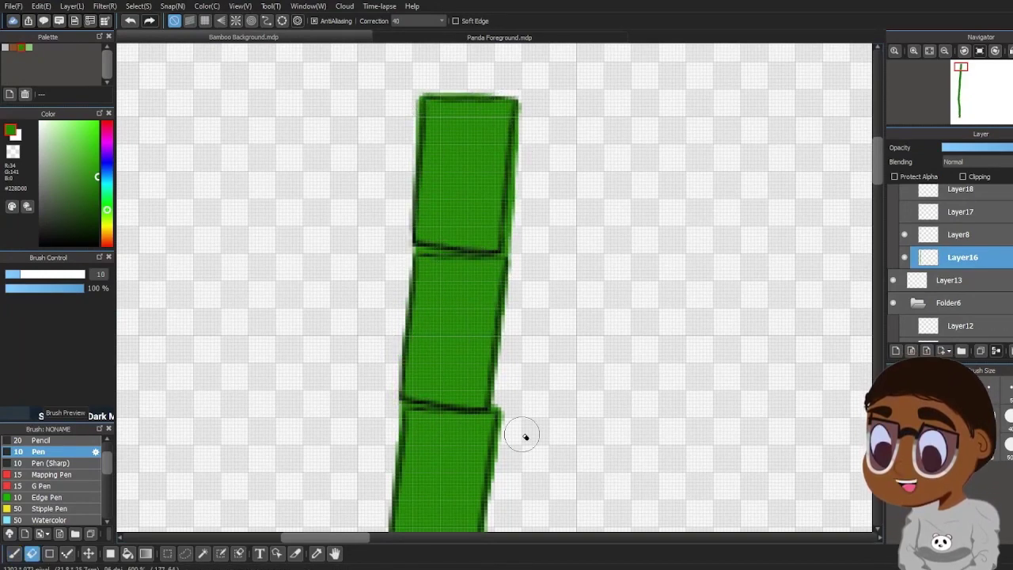
# Add a new layer above Layer16 and choose the light green palette color for the joint lines
pyautogui.click(944, 51)
pyautogui.click(944, 53)
pyautogui.click(944, 52)
pyautogui.moveTo(879, 252); pyautogui.dragTo(878, 368)
pyautogui.click(896, 350)
pyautogui.click(28, 47)
pyautogui.click(914, 52)
pyautogui.click(913, 52)
pyautogui.click(913, 52)
pyautogui.click(14, 556)
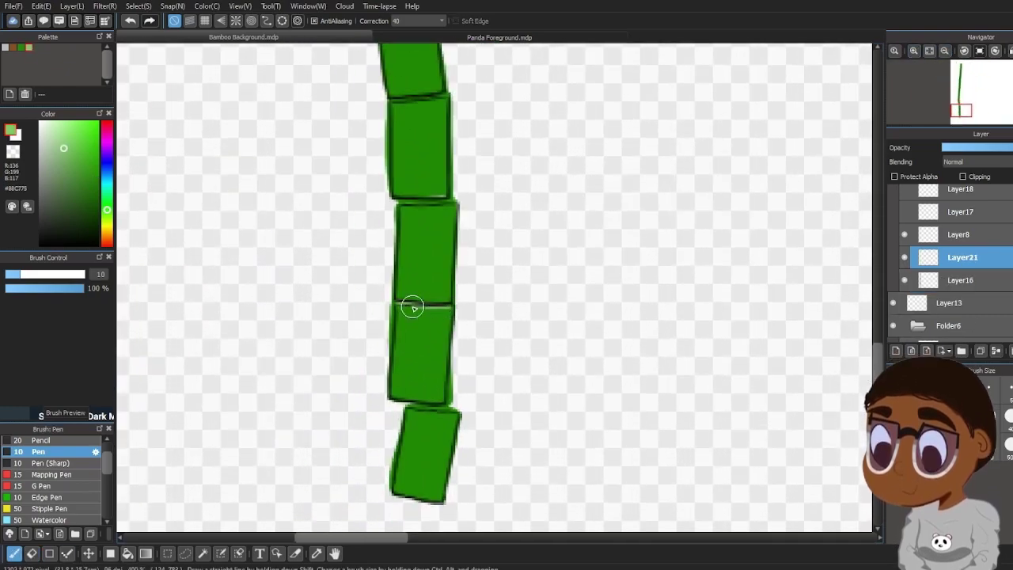
# Check the first joint line with the outline hidden, then show Layer8 again and move Layer21 above it
pyautogui.click(906, 259)
pyautogui.click(905, 236)
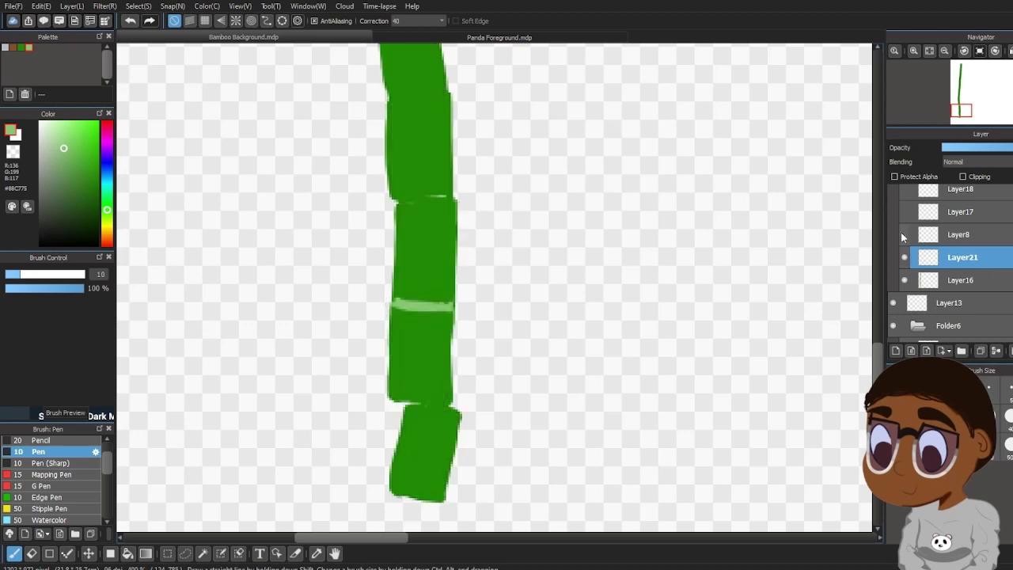
pyautogui.click(905, 236)
pyautogui.moveTo(941, 257); pyautogui.dragTo(942, 231)
# Draw light green lines across the stalk's lower and middle joints on Layer21
pyautogui.scroll(3, 443, 301)
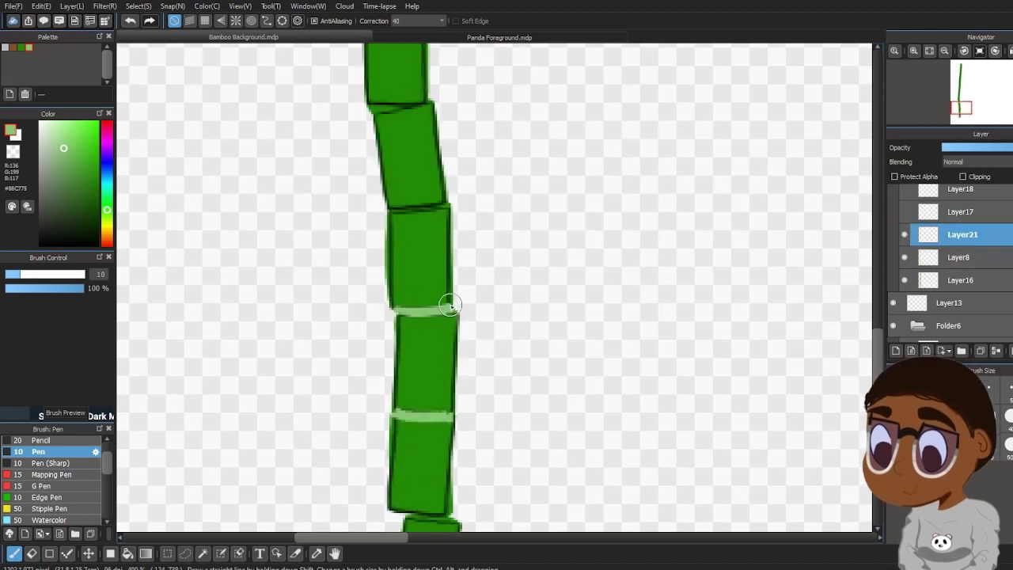
pyautogui.scroll(3, 390, 334)
pyautogui.scroll(5, 383, 231)
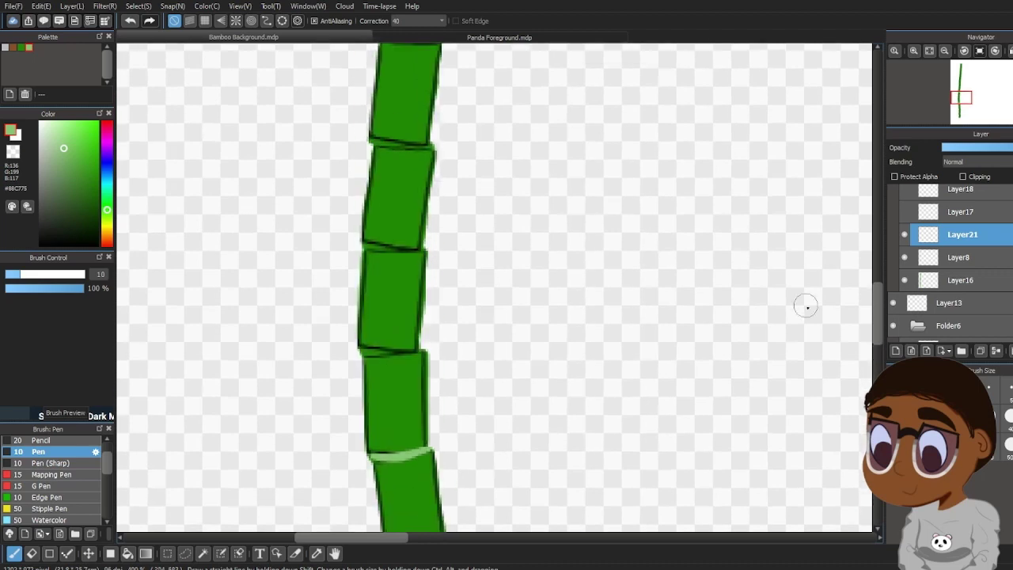
pyautogui.scroll(1, 373, 263)
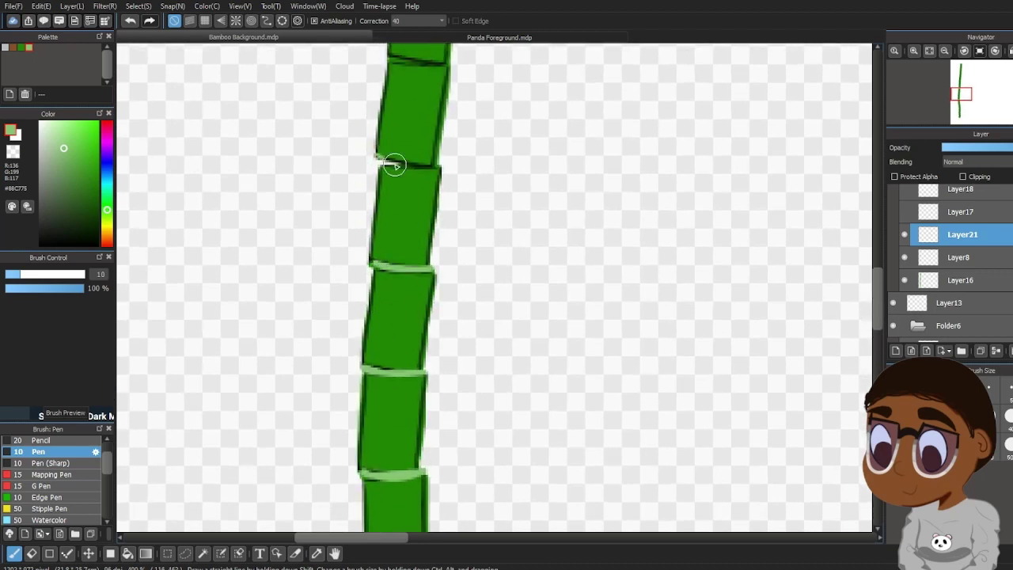
pyautogui.moveTo(393, 165); pyautogui.dragTo(440, 165)
pyautogui.scroll(4, 380, 319)
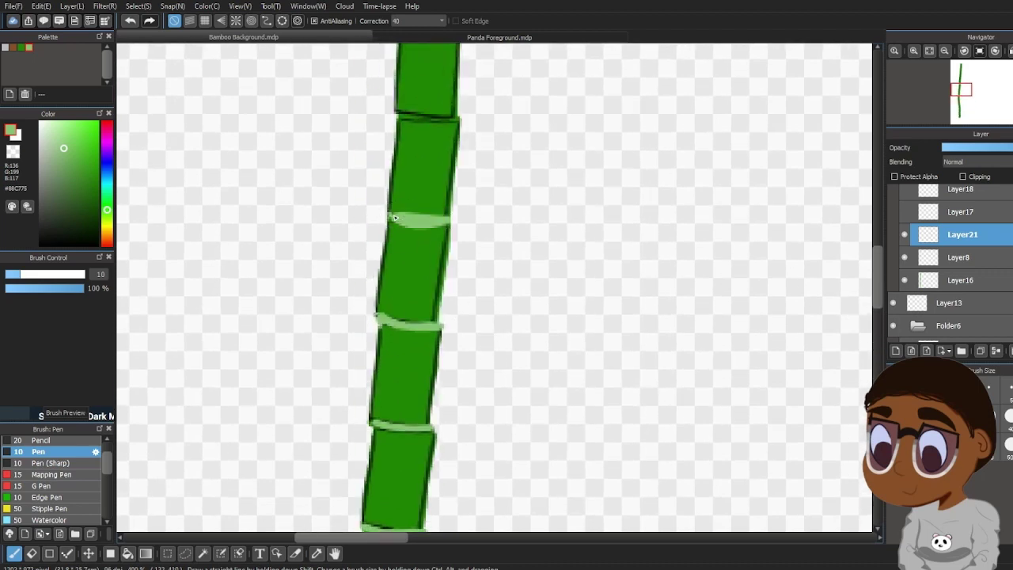
# Draw light green lines across the remaining upper joints up to the topmost segment
pyautogui.scroll(5, 393, 218)
pyautogui.moveTo(409, 346); pyautogui.dragTo(459, 353)
pyautogui.moveTo(410, 242); pyautogui.dragTo(459, 248)
pyautogui.scroll(5, 443, 301)
pyautogui.moveTo(407, 349); pyautogui.dragTo(463, 359)
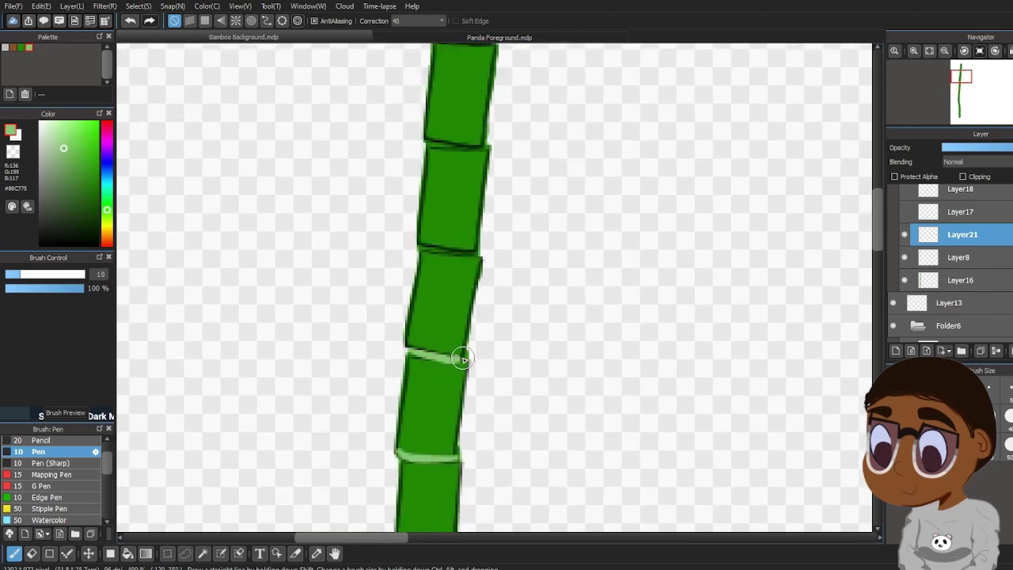
pyautogui.moveTo(421, 246); pyautogui.dragTo(476, 251)
pyautogui.scroll(2, 472, 315)
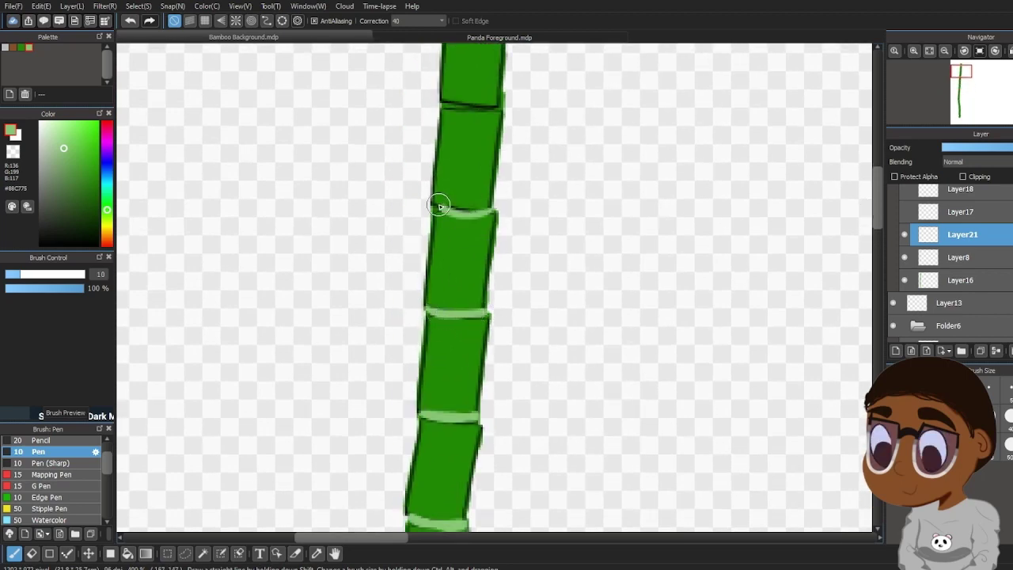
pyautogui.moveTo(440, 206); pyautogui.dragTo(476, 212)
pyautogui.moveTo(877, 220); pyautogui.dragTo(877, 202)
pyautogui.moveTo(441, 250); pyautogui.dragTo(504, 247)
# Merge the finished stalk's layers into one layer named 2 and place it above stalk layer 1 in Folder6
pyautogui.doubleClick(945, 51)
pyautogui.moveTo(876, 222); pyautogui.dragTo(875, 339)
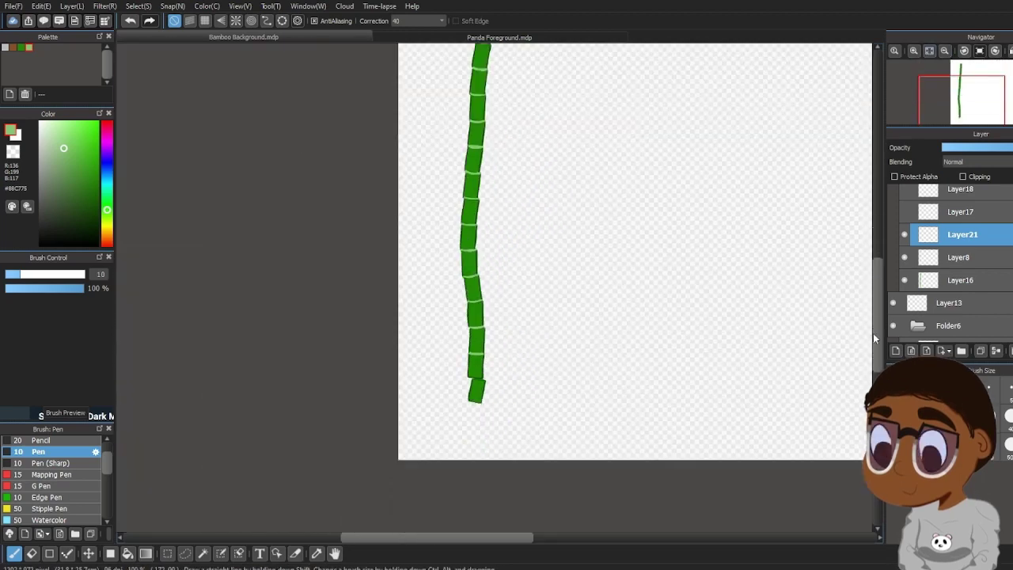
pyautogui.scroll(3, 874, 339)
pyautogui.scroll(-3, 905, 237)
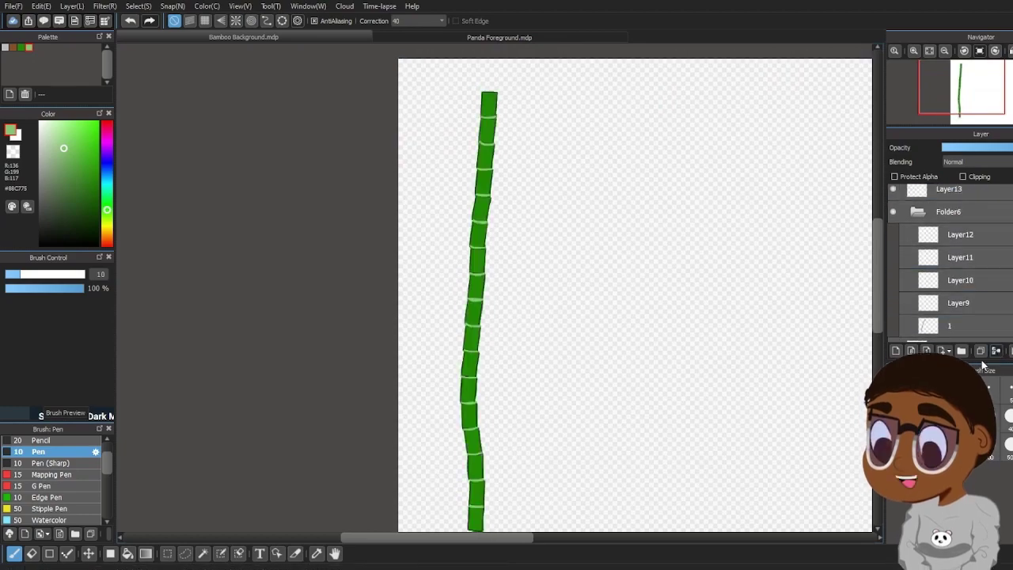
pyautogui.moveTo(983, 365); pyautogui.dragTo(990, 296)
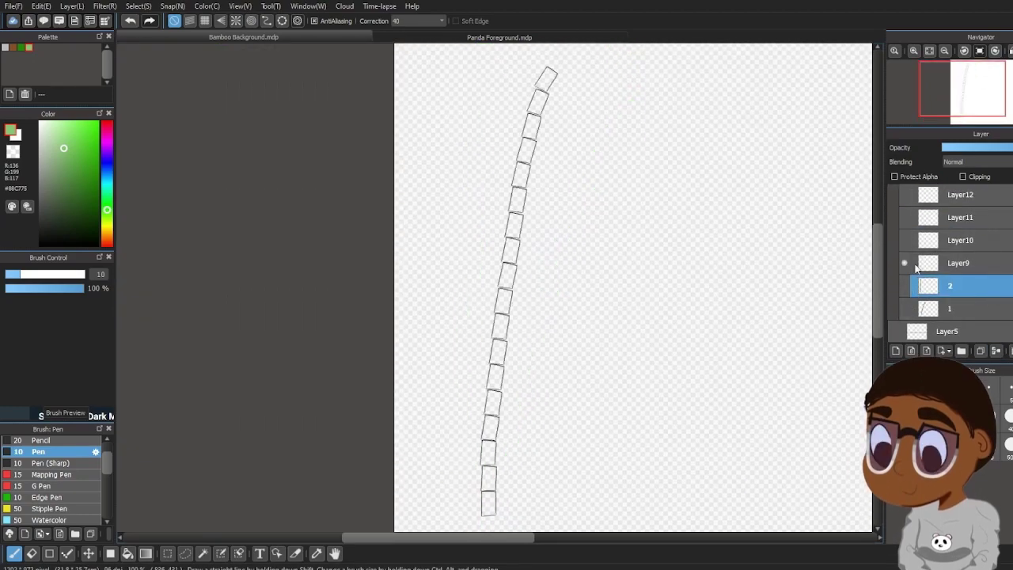
# Move the next stalk outline, Layer9, directly above Layer17 and add a new layer above it
pyautogui.moveTo(933, 265); pyautogui.dragTo(1002, 213)
pyautogui.click(896, 350)
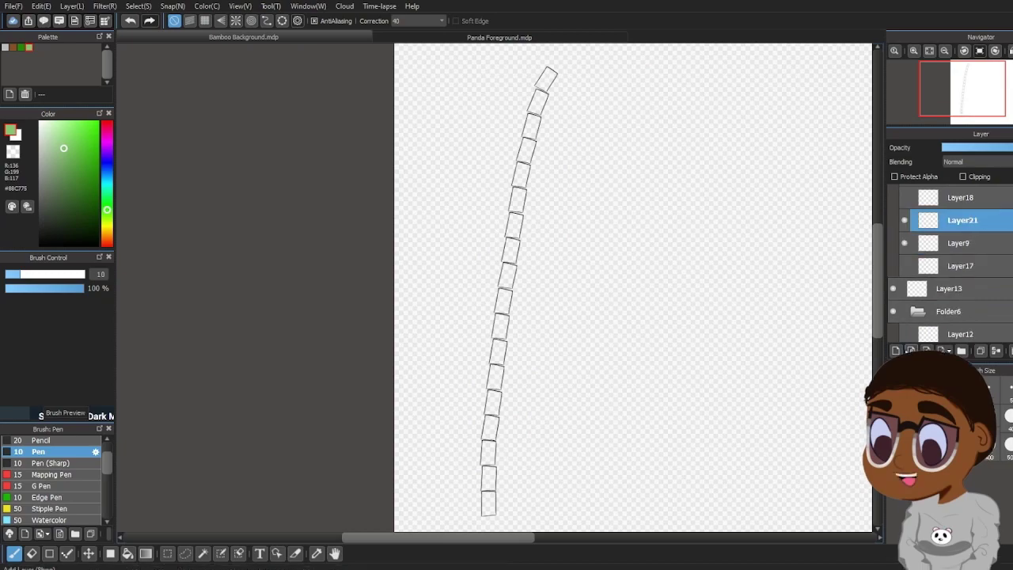
# Show Layer17 and fill every segment of the stalk on it with dark green #228D00
pyautogui.click(904, 266)
pyautogui.click(922, 269)
pyautogui.click(132, 554)
pyautogui.tripleClick(131, 20)
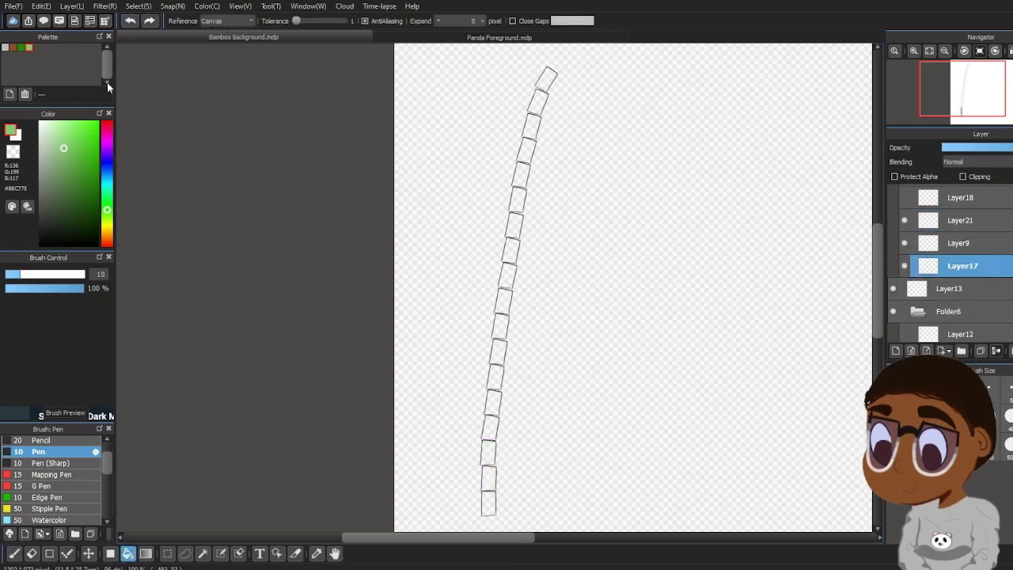
pyautogui.click(22, 48)
pyautogui.click(488, 504)
pyautogui.click(489, 478)
pyautogui.click(488, 451)
pyautogui.click(491, 428)
pyautogui.click(493, 402)
pyautogui.click(495, 377)
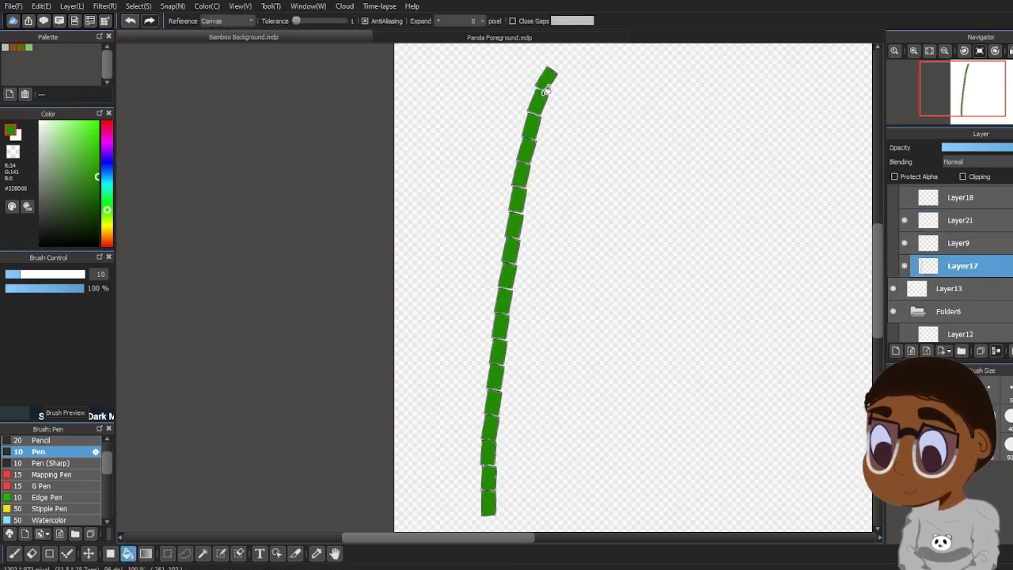
# Paint dark green over the pale gaps and edges of the stalk's lower and lower-middle segments with the Pen
pyautogui.click(15, 553)
pyautogui.tripleClick(914, 51)
pyautogui.moveTo(877, 288); pyautogui.dragTo(877, 393)
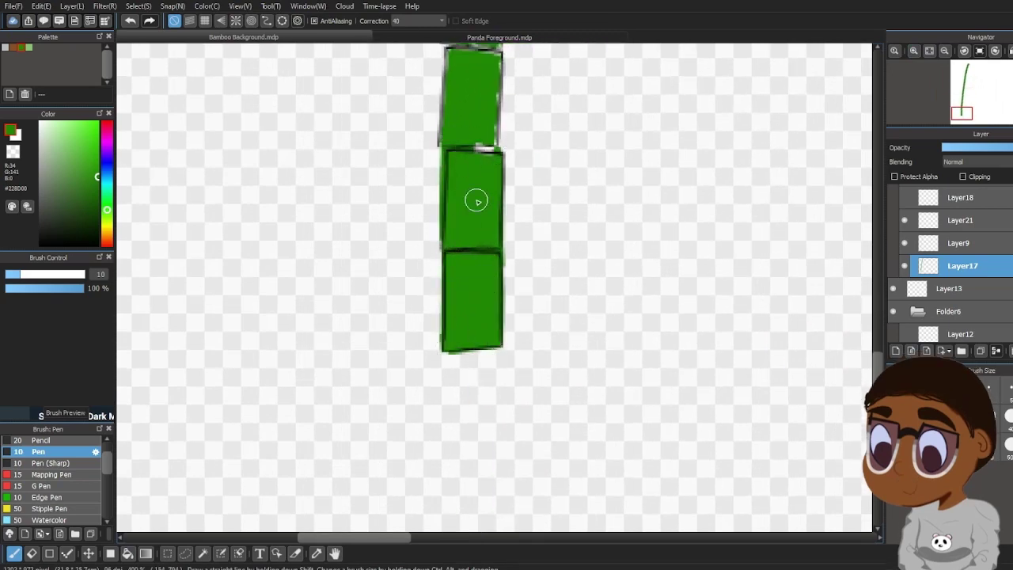
pyautogui.moveTo(478, 214); pyautogui.dragTo(441, 480)
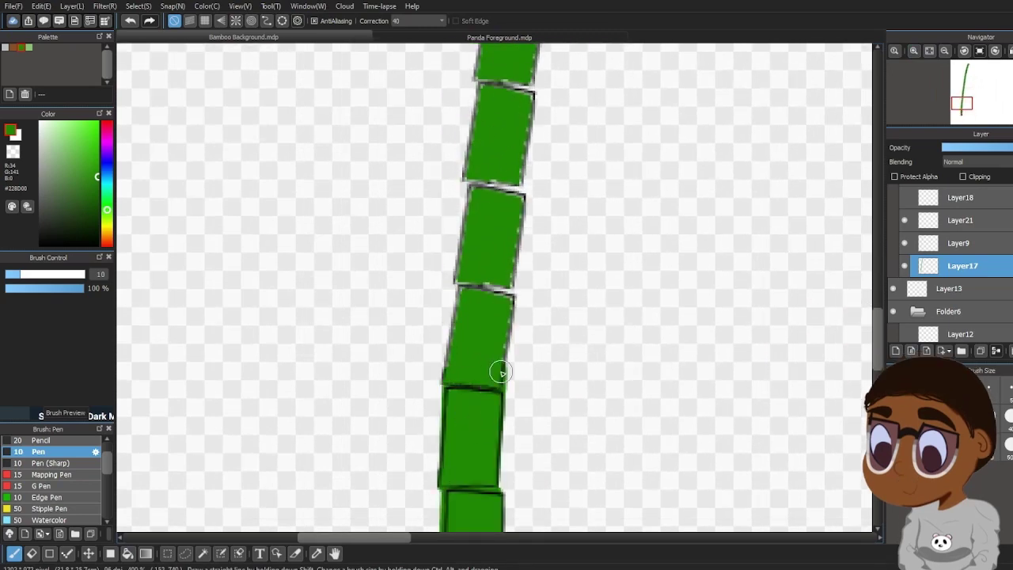
pyautogui.moveTo(472, 280)
pyautogui.mouseDown()
pyautogui.moveTo(469, 287)
pyautogui.moveTo(520, 181)
pyautogui.mouseUp()
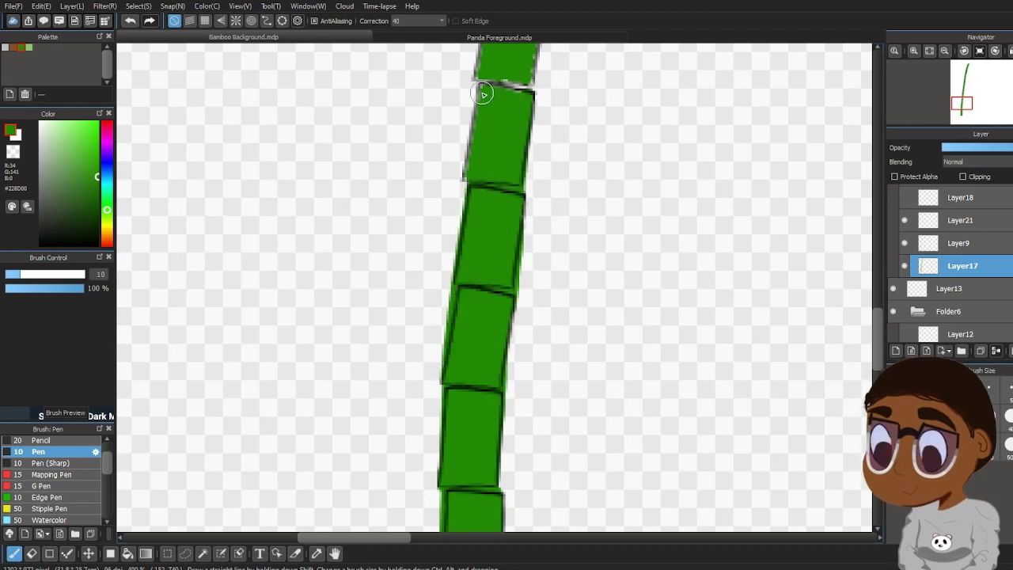
pyautogui.moveTo(481, 94); pyautogui.dragTo(465, 216)
pyautogui.moveTo(877, 335); pyautogui.dragTo(877, 304)
pyautogui.moveTo(534, 305); pyautogui.dragTo(552, 130)
pyautogui.moveTo(498, 95); pyautogui.dragTo(527, 116)
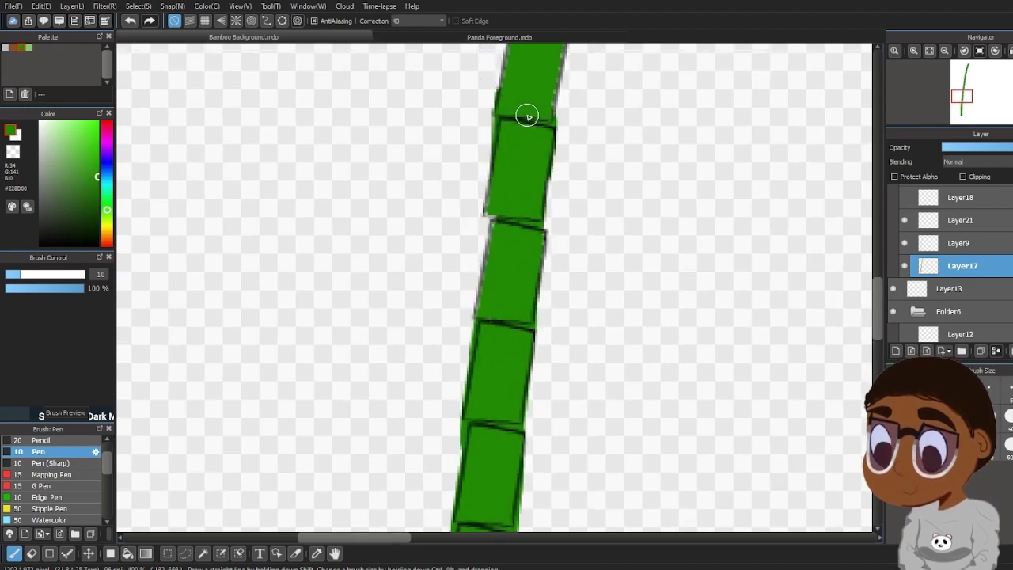
pyautogui.moveTo(479, 325); pyautogui.dragTo(512, 81)
pyautogui.click(32, 553)
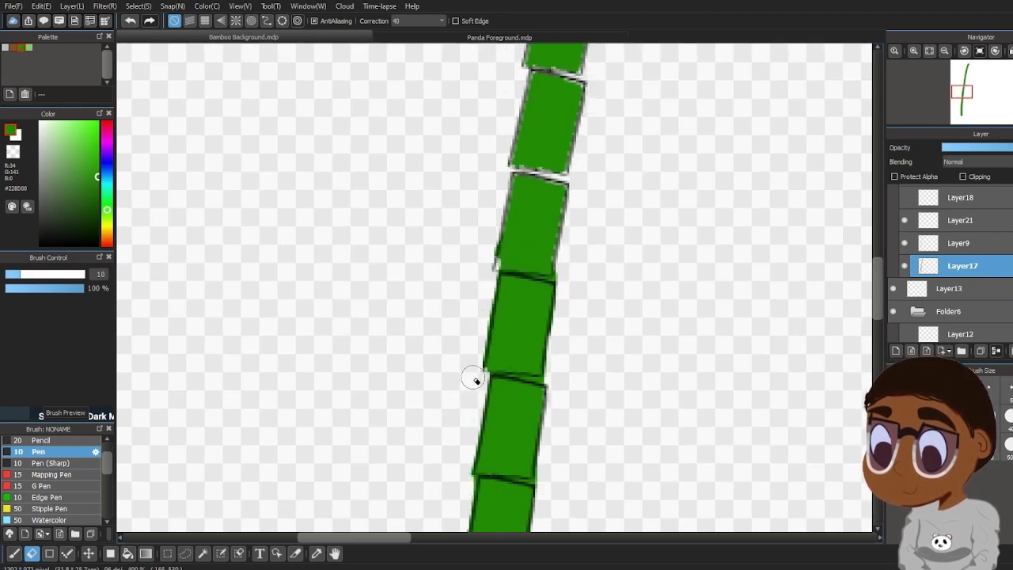
pyautogui.press('b')
# Paint dark green over the remaining gaps and edges of the upper half of the stalk, up to its tip
pyautogui.moveTo(566, 182)
pyautogui.mouseDown()
pyautogui.moveTo(512, 197)
pyautogui.moveTo(499, 267)
pyautogui.mouseUp()
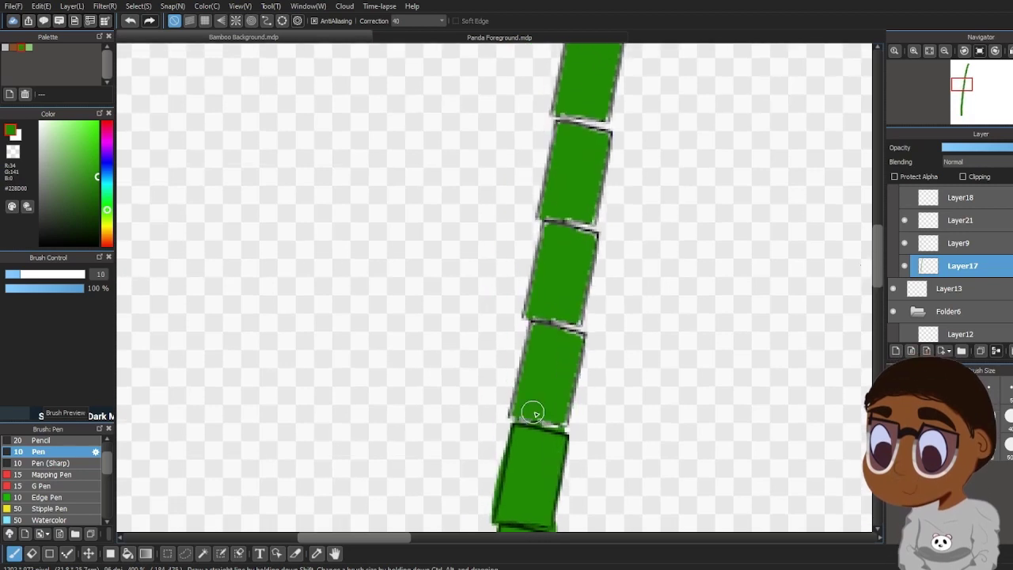
pyautogui.moveTo(557, 454)
pyautogui.mouseDown()
pyautogui.moveTo(561, 326)
pyautogui.moveTo(512, 424)
pyautogui.mouseUp()
pyautogui.moveTo(599, 324)
pyautogui.mouseDown()
pyautogui.moveTo(590, 229)
pyautogui.moveTo(524, 320)
pyautogui.mouseUp()
pyautogui.moveTo(590, 230)
pyautogui.mouseDown()
pyautogui.moveTo(607, 135)
pyautogui.moveTo(552, 118)
pyautogui.mouseUp()
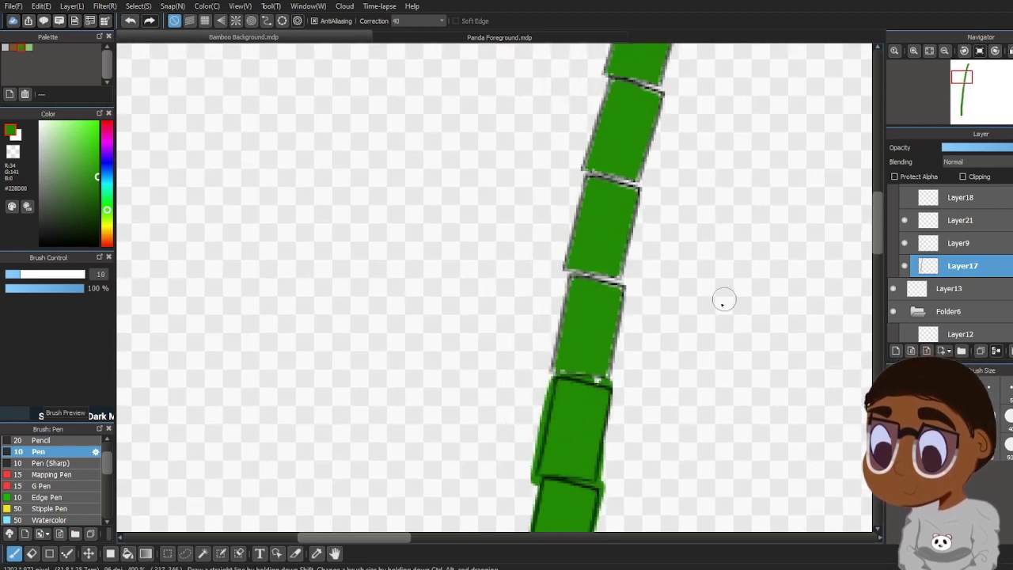
pyautogui.moveTo(607, 375); pyautogui.dragTo(621, 296)
pyautogui.moveTo(554, 375)
pyautogui.mouseDown()
pyautogui.moveTo(572, 293)
pyautogui.moveTo(621, 281)
pyautogui.mouseUp()
pyautogui.moveTo(628, 216); pyautogui.dragTo(620, 278)
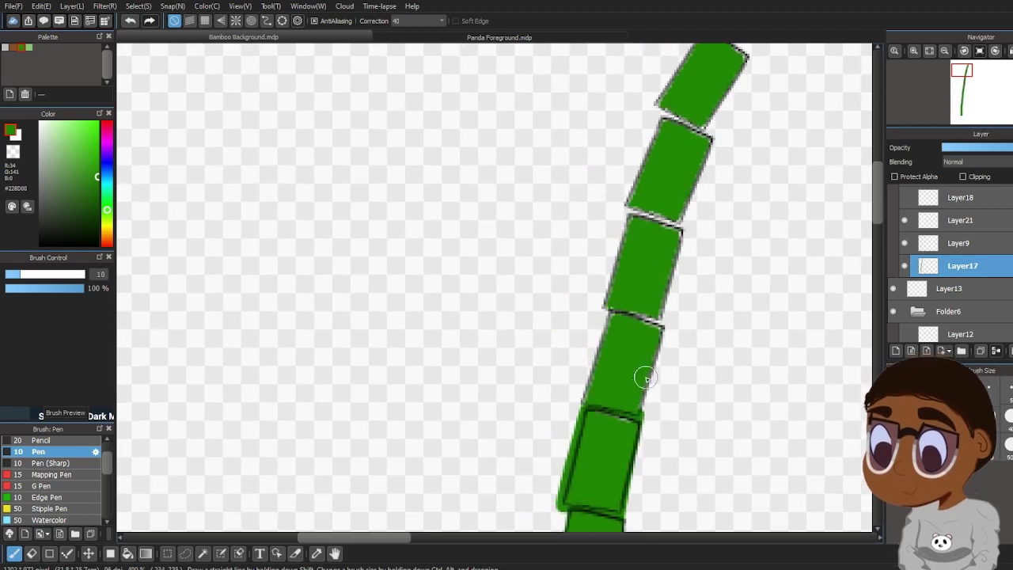
pyautogui.moveTo(665, 317); pyautogui.dragTo(595, 402)
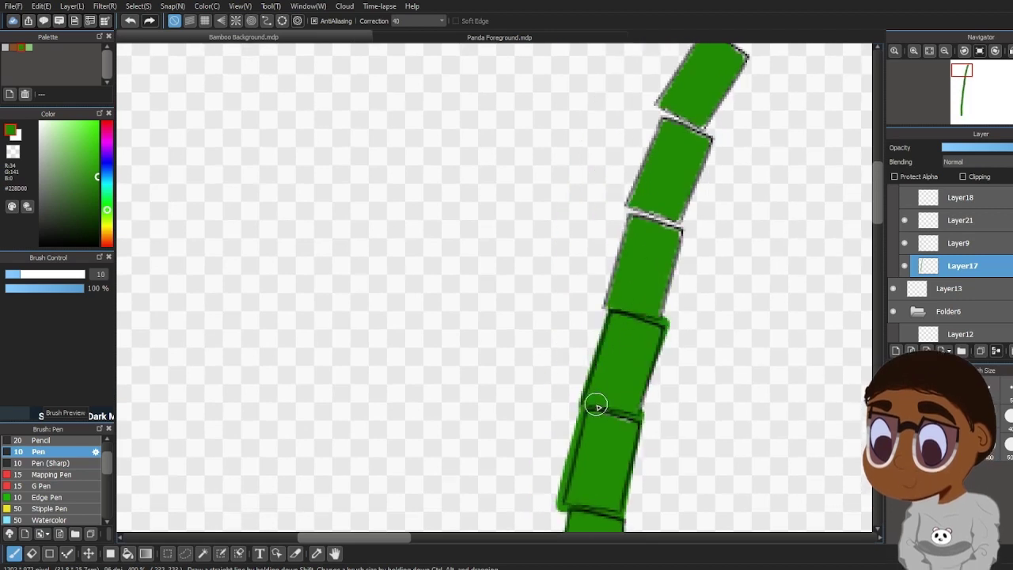
pyautogui.moveTo(600, 327)
pyautogui.mouseDown()
pyautogui.moveTo(649, 224)
pyautogui.moveTo(663, 117)
pyautogui.mouseUp()
pyautogui.moveTo(711, 140); pyautogui.dragTo(685, 212)
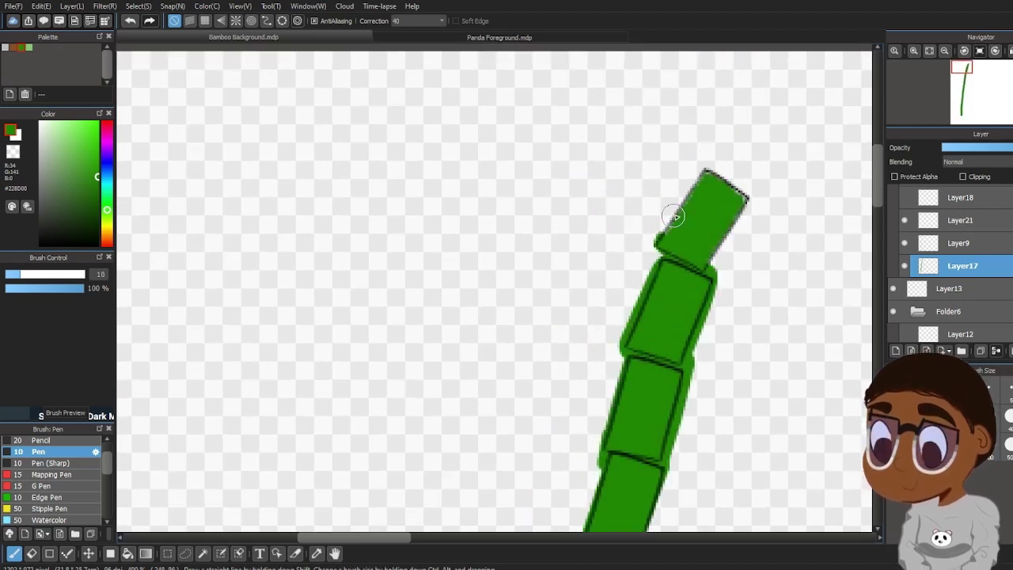
pyautogui.moveTo(750, 196)
pyautogui.mouseDown()
pyautogui.moveTo(712, 261)
pyautogui.moveTo(660, 282)
pyautogui.mouseUp()
# Erase the excess green outside the outline around the stalk's uppermost segments and tip
pyautogui.click(32, 553)
pyautogui.moveTo(693, 347); pyautogui.dragTo(722, 269)
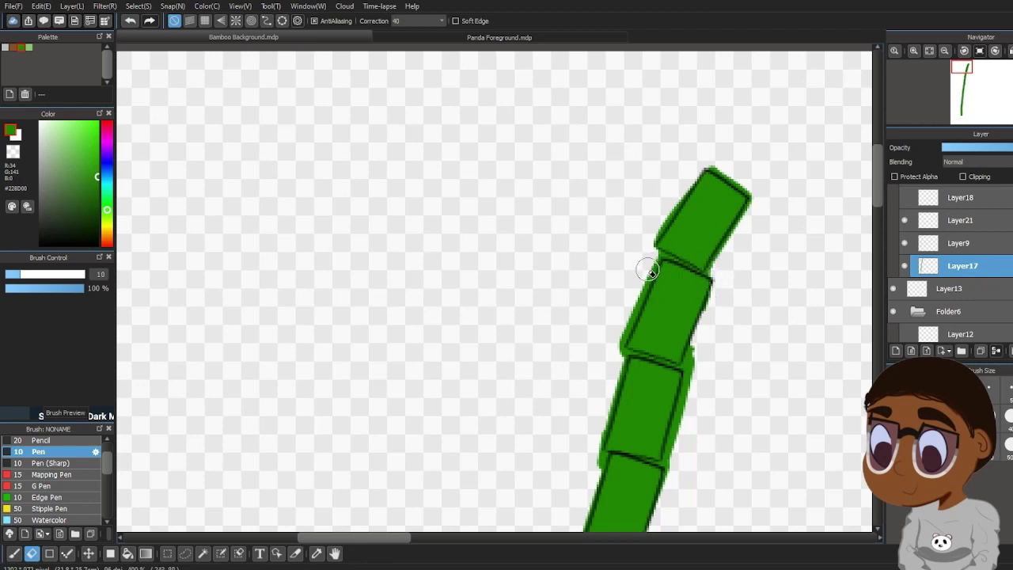
pyautogui.moveTo(648, 271)
pyautogui.mouseDown()
pyautogui.moveTo(612, 363)
pyautogui.moveTo(601, 436)
pyautogui.mouseUp()
pyautogui.moveTo(670, 491); pyautogui.dragTo(681, 418)
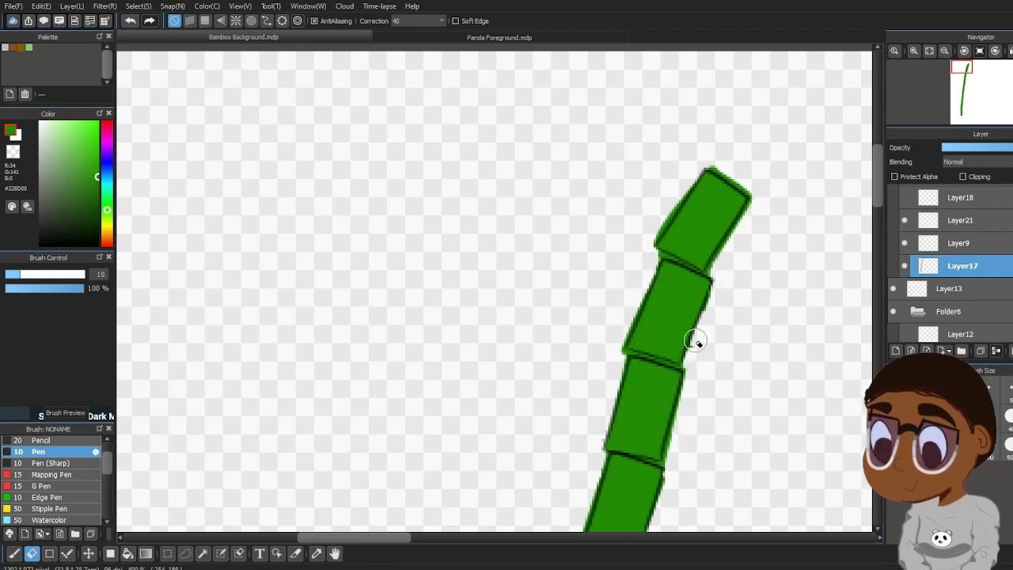
pyautogui.moveTo(695, 340); pyautogui.dragTo(704, 318)
pyautogui.moveTo(704, 162); pyautogui.dragTo(771, 197)
pyautogui.moveTo(758, 203)
pyautogui.mouseDown()
pyautogui.moveTo(720, 270)
pyautogui.moveTo(750, 201)
pyautogui.mouseUp()
# Erase the excess green along the edges of the stalk's upper-middle segments
pyautogui.press('b')
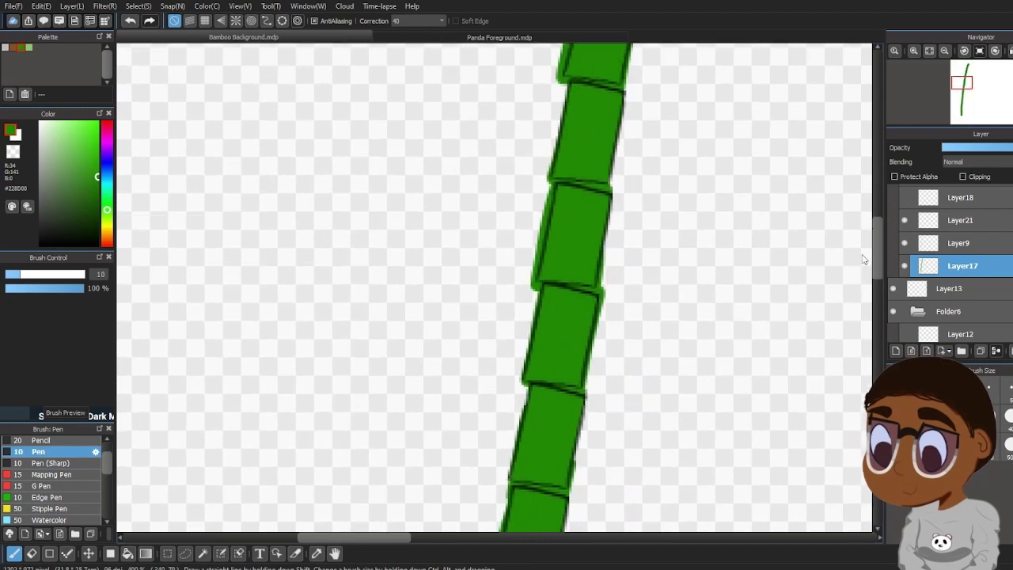
pyautogui.scroll(1, 538, 294)
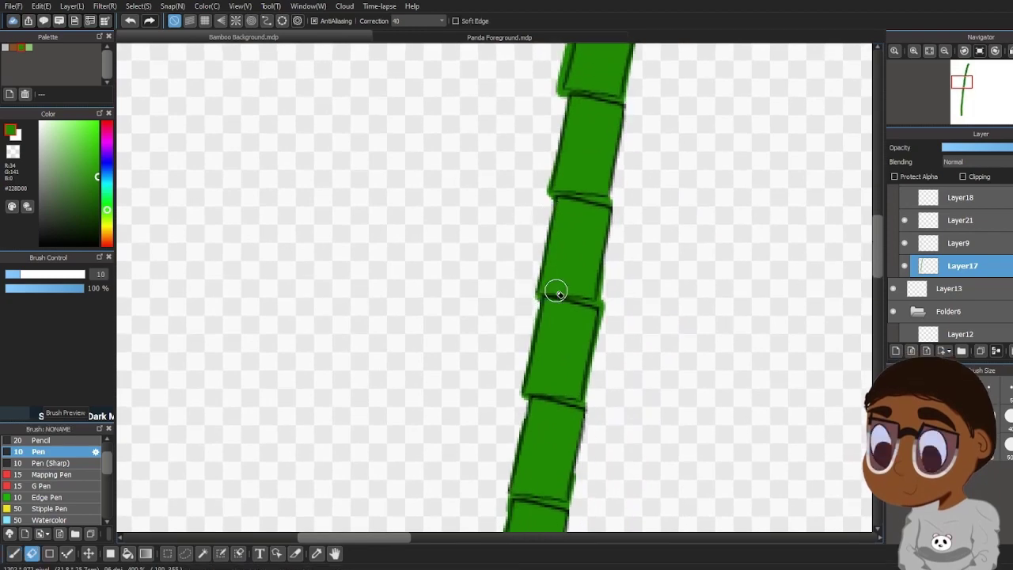
pyautogui.moveTo(875, 251); pyautogui.dragTo(875, 225)
pyautogui.moveTo(583, 236); pyautogui.dragTo(559, 324)
# Draw light green #88C775 lines across the stalk's lowest joints on Layer21
pyautogui.moveTo(874, 237); pyautogui.dragTo(876, 376)
pyautogui.press('p')
pyautogui.click(30, 47)
pyautogui.click(967, 244)
pyautogui.click(964, 222)
pyautogui.moveTo(446, 312); pyautogui.dragTo(500, 310)
pyautogui.moveTo(440, 210); pyautogui.dragTo(505, 210)
# Redraw the uppermost light green joint line and add a curved one across the next joint up
pyautogui.scroll(3, 855, 261)
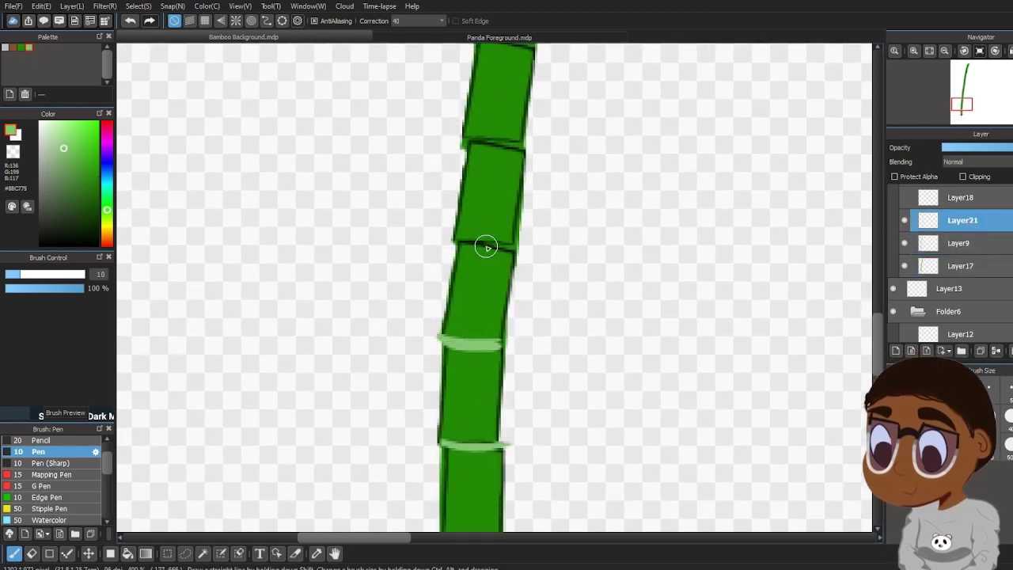
pyautogui.moveTo(458, 242); pyautogui.dragTo(505, 246)
pyautogui.click(130, 20)
pyautogui.click(130, 20)
pyautogui.moveTo(444, 340); pyautogui.dragTo(501, 344)
pyautogui.moveTo(456, 241); pyautogui.dragTo(516, 239)
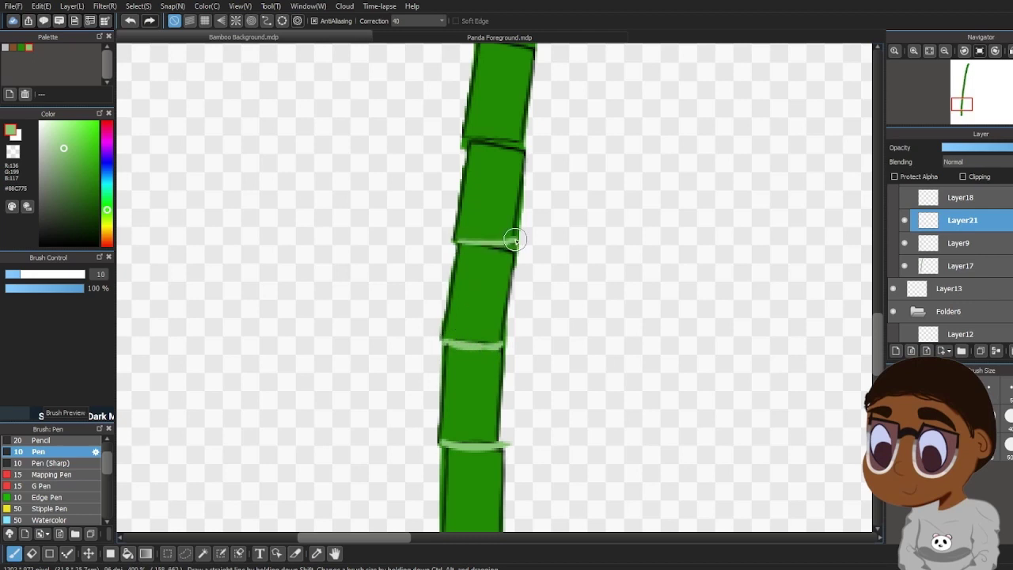
pyautogui.click(131, 20)
pyautogui.click(133, 22)
pyautogui.moveTo(454, 242); pyautogui.dragTo(512, 257)
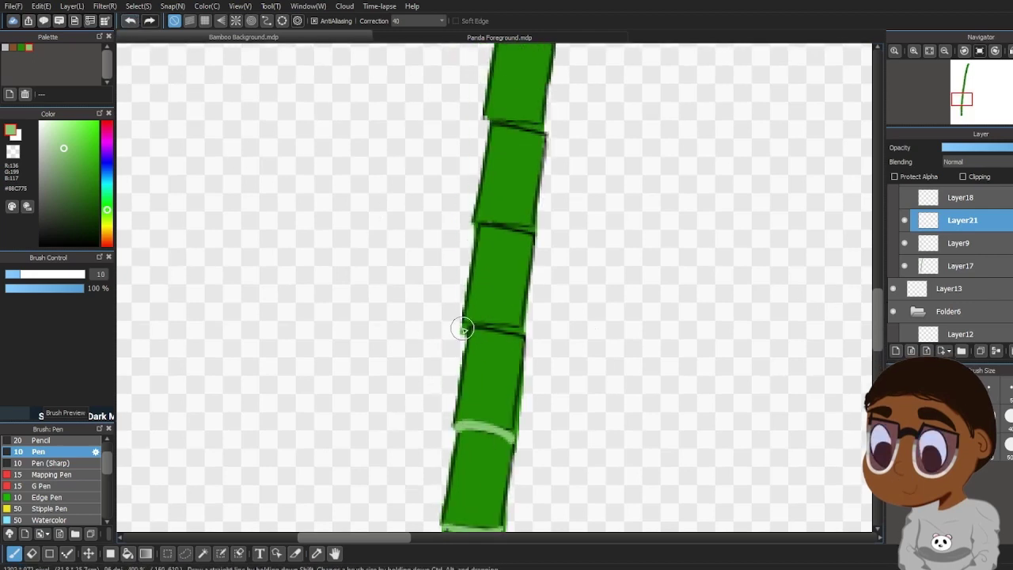
# Draw light green lines across the next joints in the lower-middle part of the stalk
pyautogui.moveTo(464, 328); pyautogui.dragTo(520, 334)
pyautogui.moveTo(463, 231); pyautogui.dragTo(515, 226)
pyautogui.scroll(1, 883, 315)
pyautogui.moveTo(480, 310); pyautogui.dragTo(543, 315)
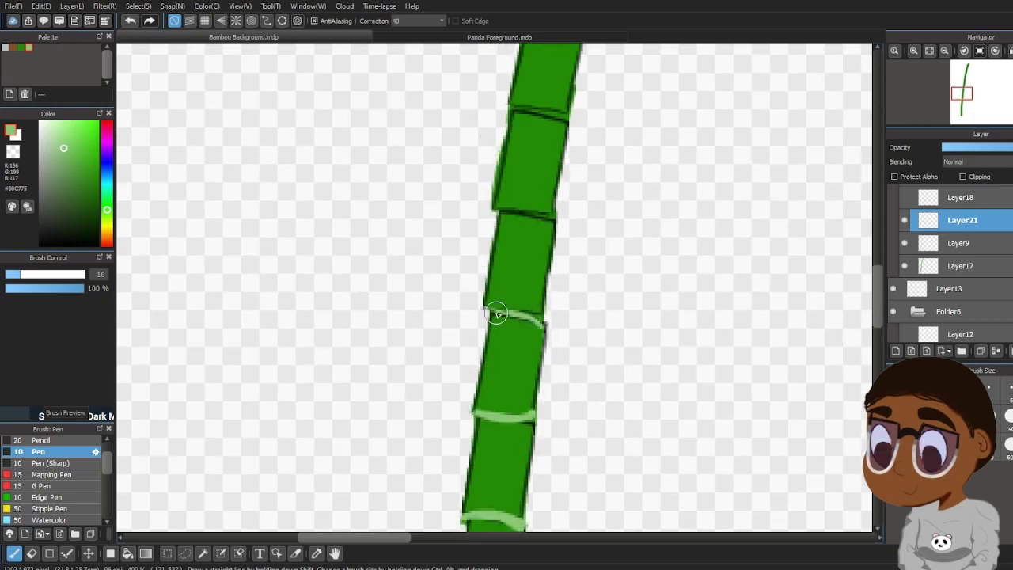
pyautogui.press('e')
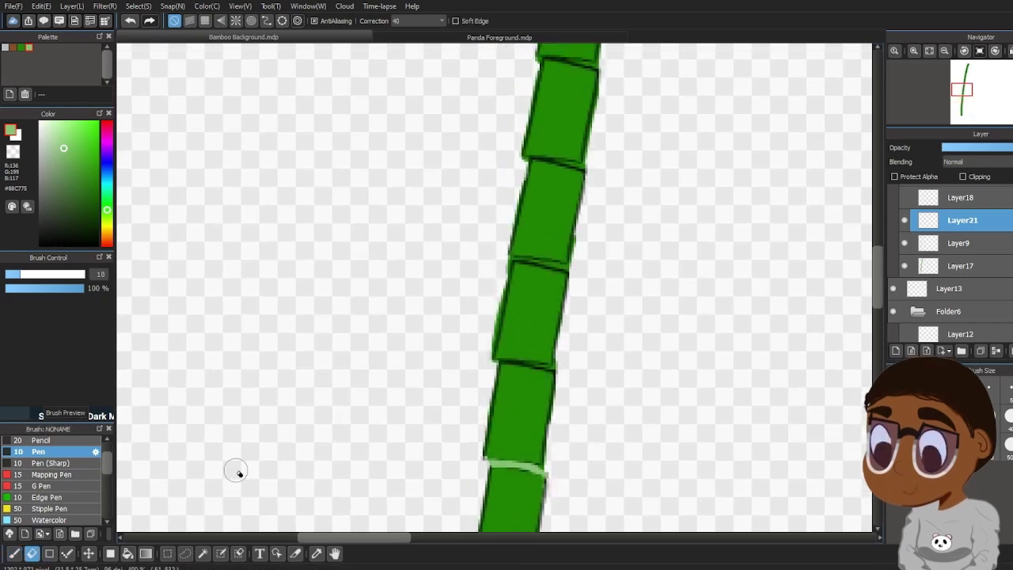
pyautogui.press('b')
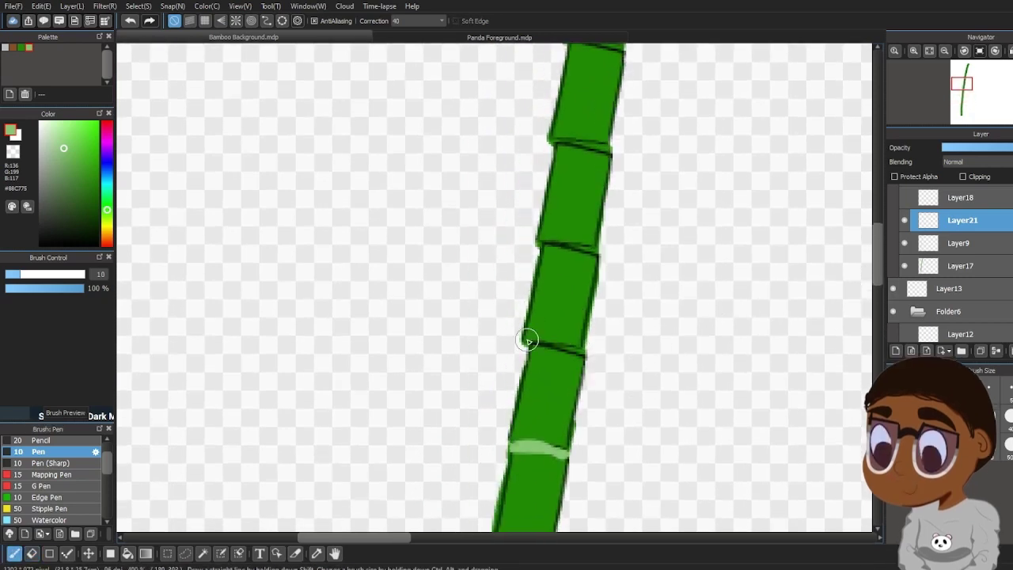
# Draw curved light green lines across the stalk's upper-middle joints, undoing and redrawing uneven strokes
pyautogui.moveTo(524, 341)
pyautogui.mouseDown()
pyautogui.moveTo(577, 350)
pyautogui.moveTo(532, 342)
pyautogui.mouseUp()
pyautogui.hotkey('ctrl', 'z')
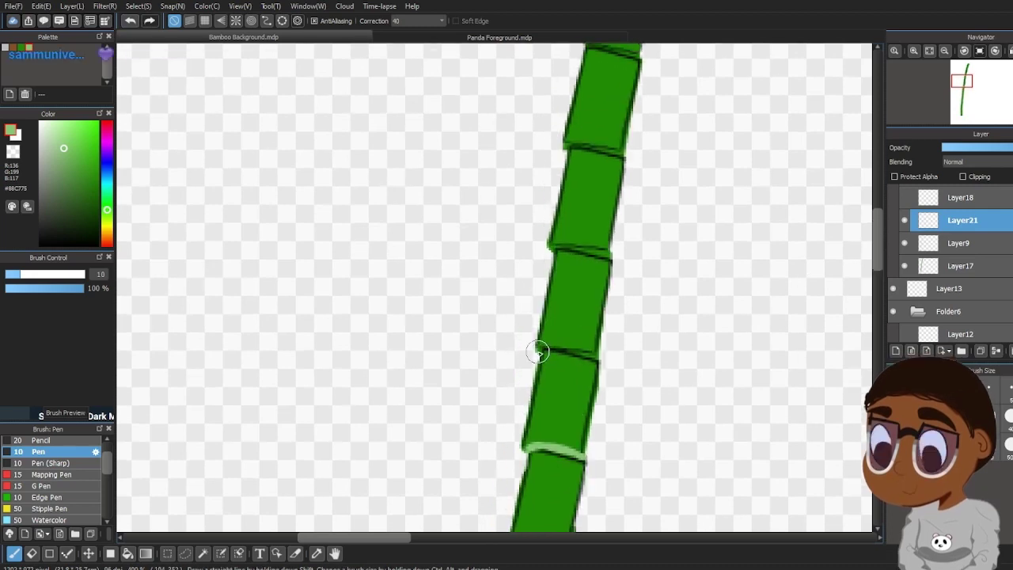
pyautogui.moveTo(527, 348); pyautogui.dragTo(599, 353)
pyautogui.hotkey('ctrl', 'z')
pyautogui.hotkey('ctrl', 'z')
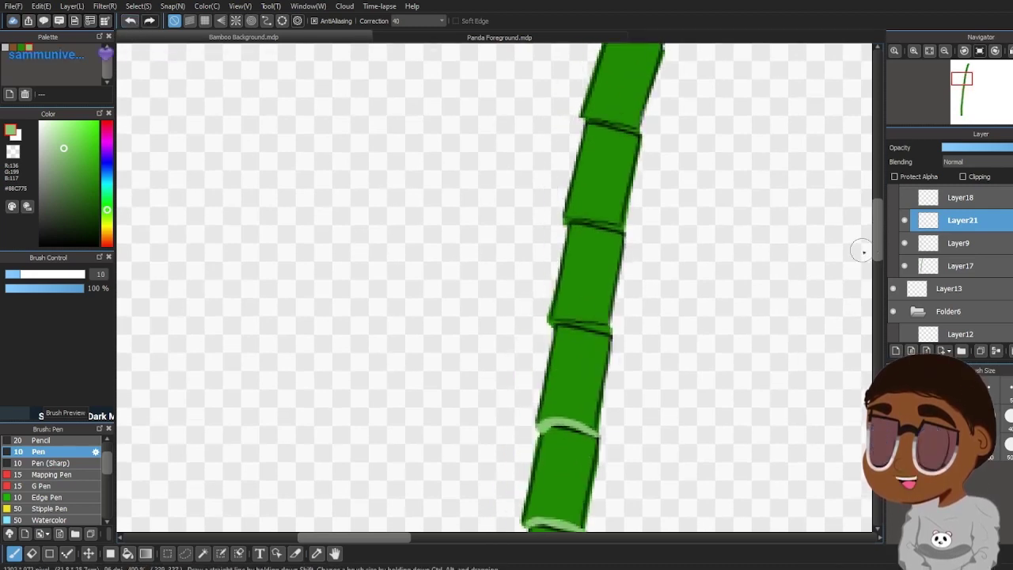
pyautogui.moveTo(553, 332); pyautogui.dragTo(611, 337)
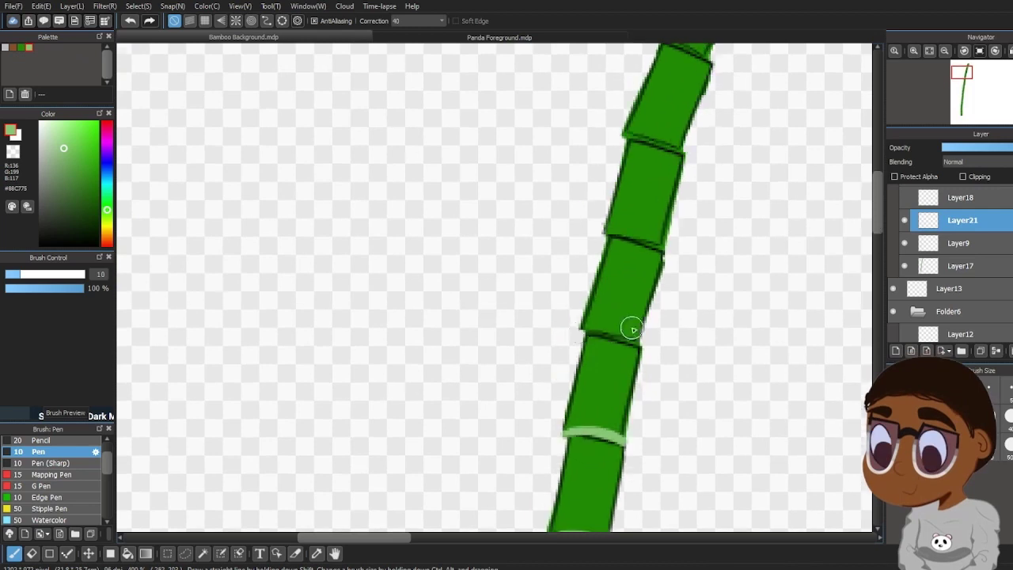
# Draw light green lines across the remaining upper joints, up to the one below the topmost segment
pyautogui.moveTo(581, 336); pyautogui.dragTo(643, 350)
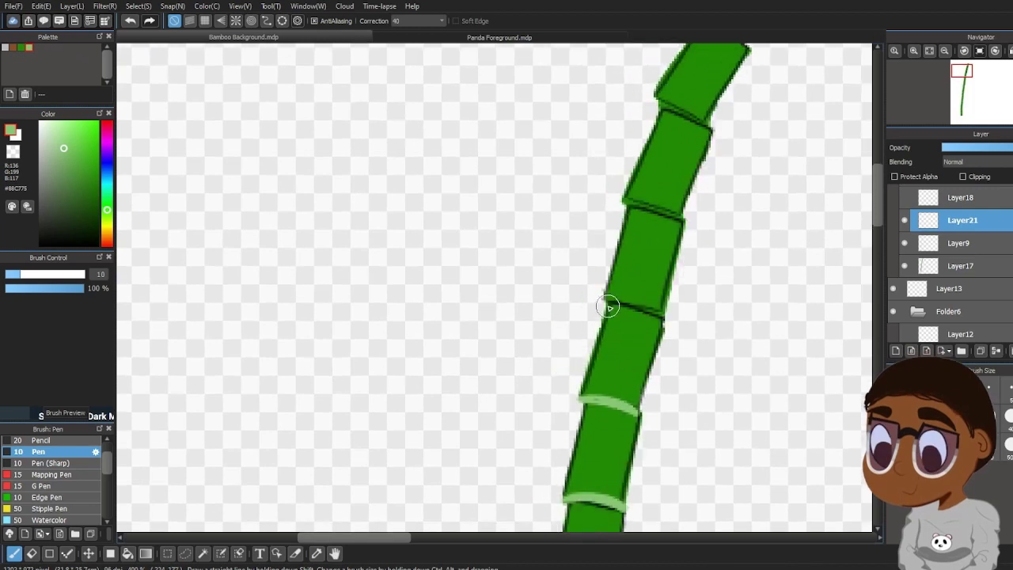
pyautogui.moveTo(603, 299); pyautogui.dragTo(662, 314)
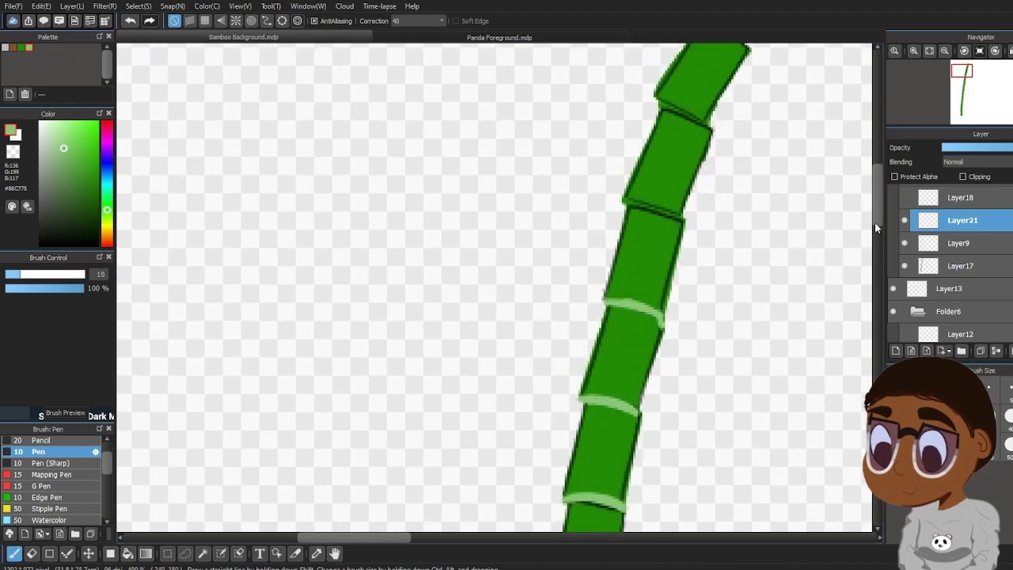
pyautogui.moveTo(625, 316); pyautogui.dragTo(683, 336)
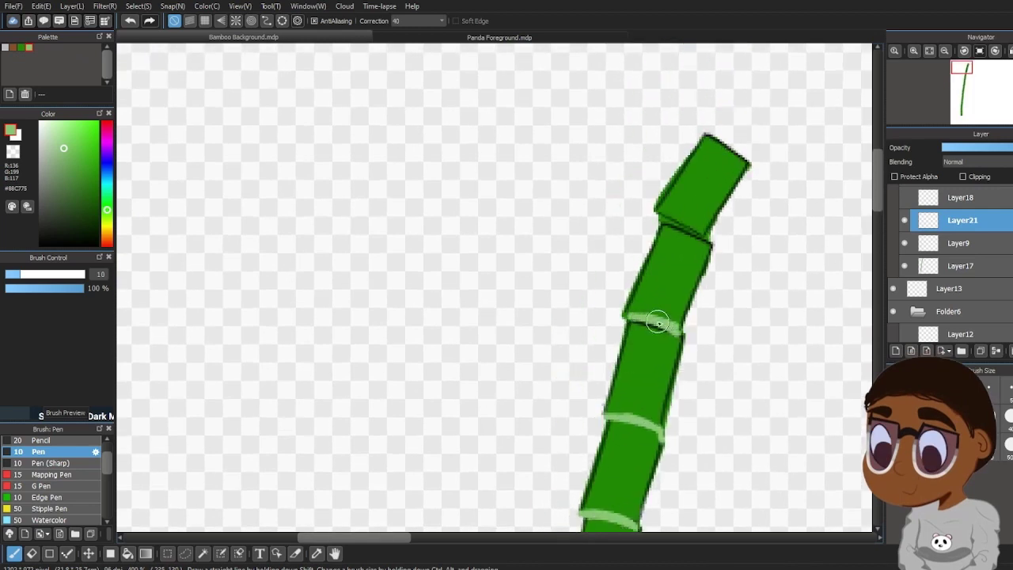
pyautogui.moveTo(655, 212); pyautogui.dragTo(710, 239)
pyautogui.hotkey('ctrl', 'z')
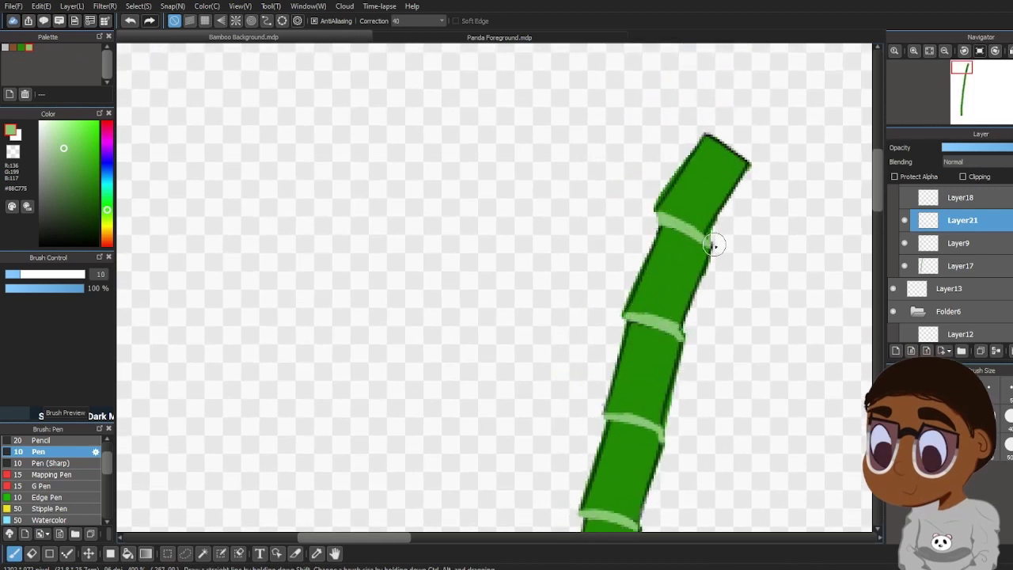
# Merge Layer21 and Layer9 down into Layer17, name the result 3, and place it above stalk layer 2 in Folder6
pyautogui.moveTo(874, 197); pyautogui.dragTo(863, 315)
pyautogui.click(945, 51)
pyautogui.click(945, 51)
pyautogui.click(945, 51)
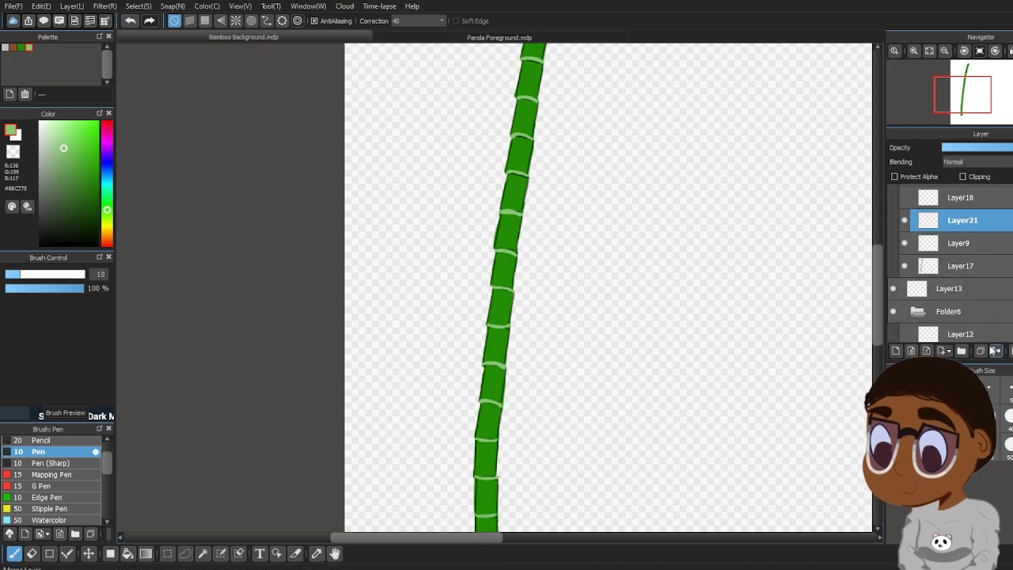
pyautogui.click(995, 350)
pyautogui.click(995, 350)
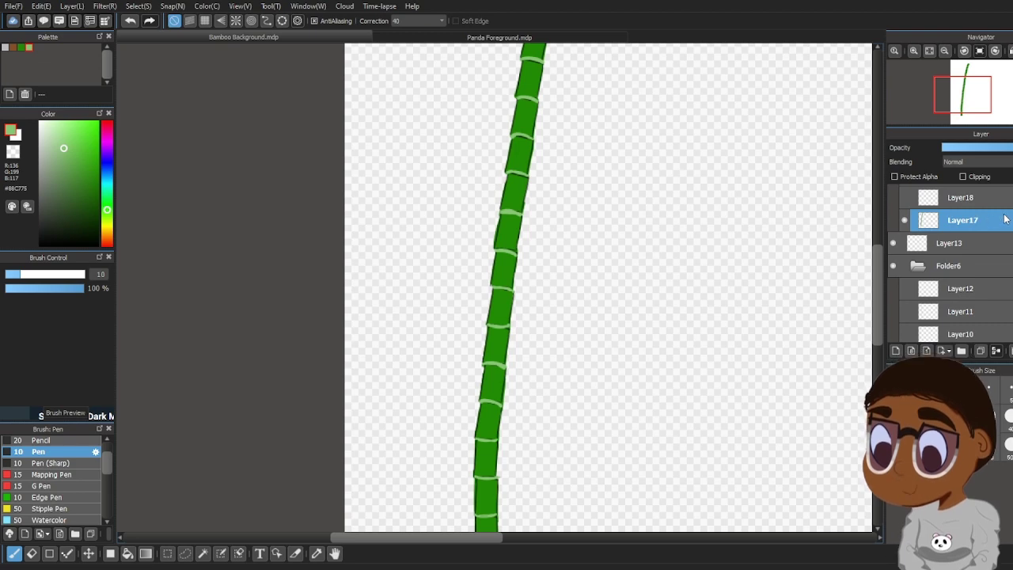
pyautogui.write('3')
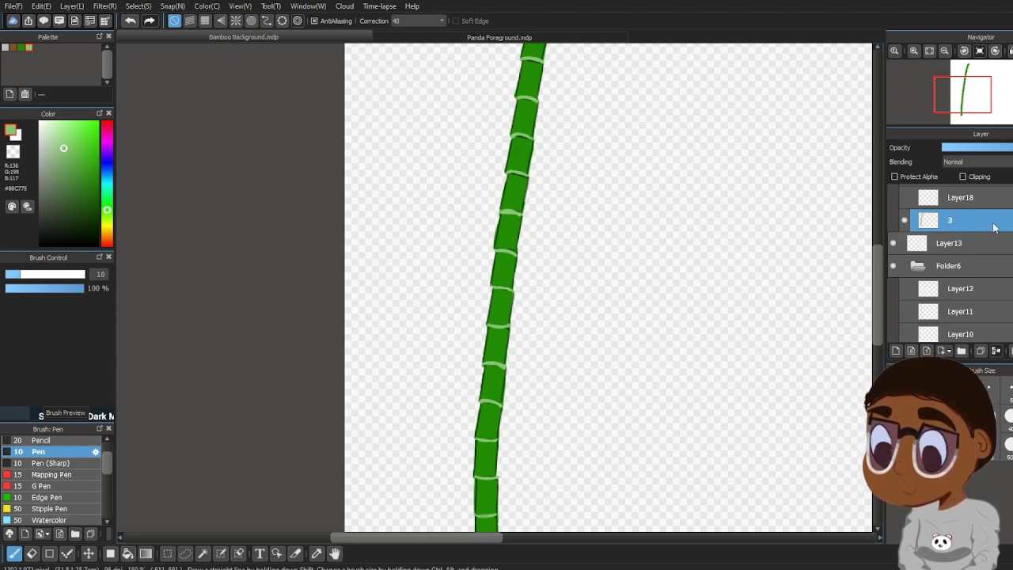
pyautogui.moveTo(994, 228); pyautogui.dragTo(980, 288)
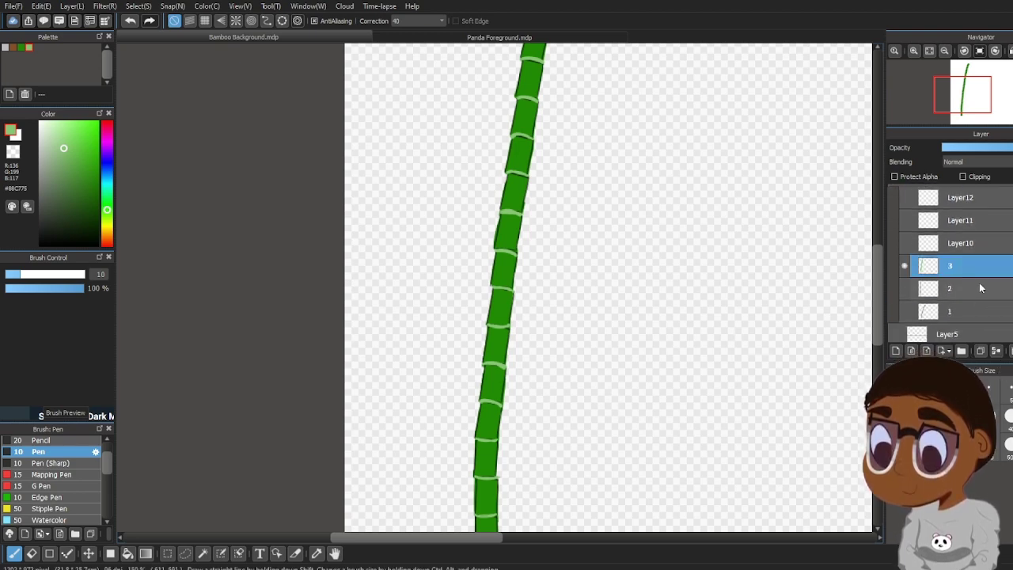
# Move the next stalk outline, Layer10, from Folder6 to directly above Layer18 in Folder14
pyautogui.click(999, 245)
pyautogui.scroll(3, 999, 237)
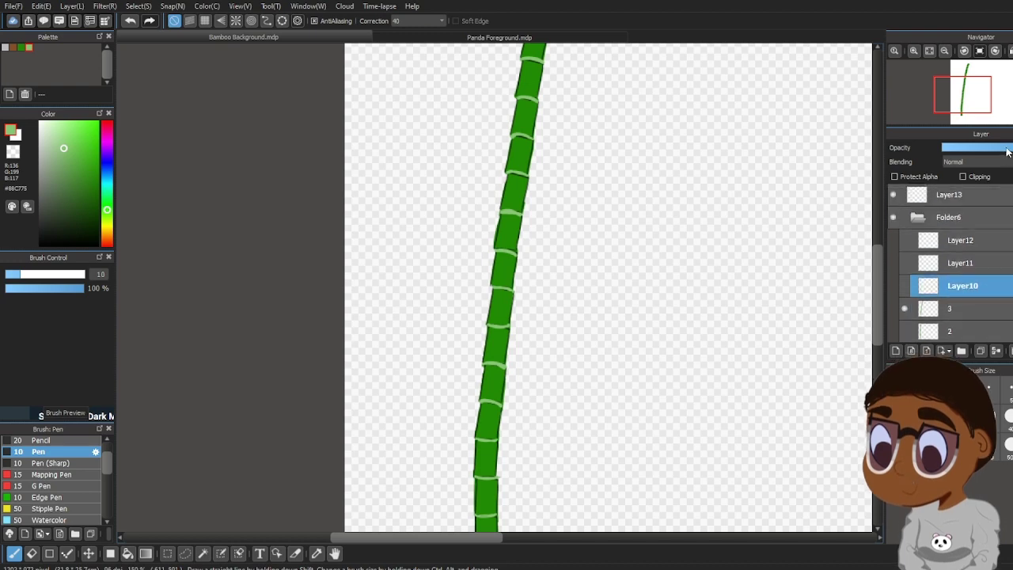
pyautogui.moveTo(1007, 152); pyautogui.dragTo(979, 250)
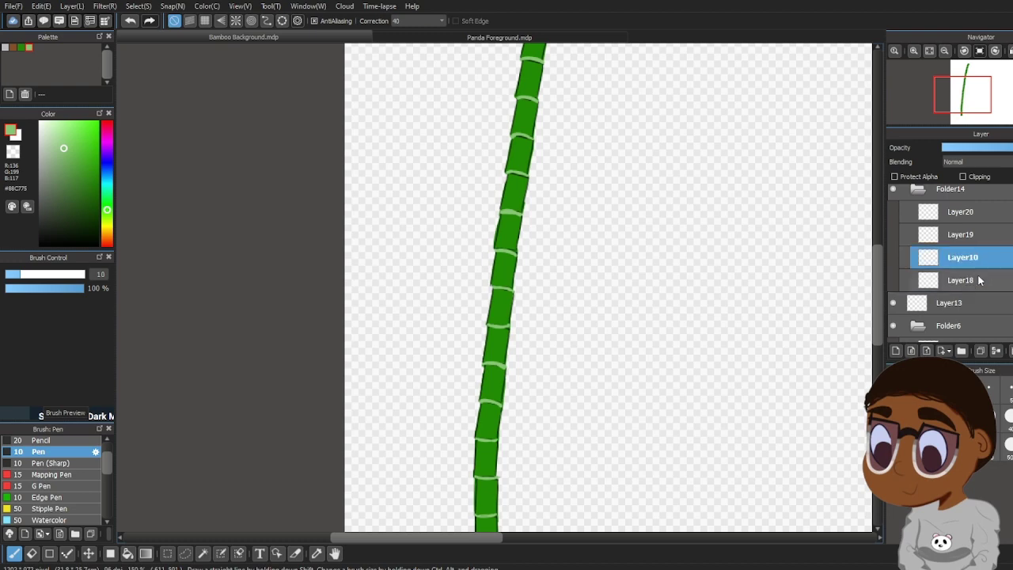
# Add a new layer above Layer10, make Layer10 and Layer18 visible, and hide finished stalk layer 3 in Folder6
pyautogui.click(895, 350)
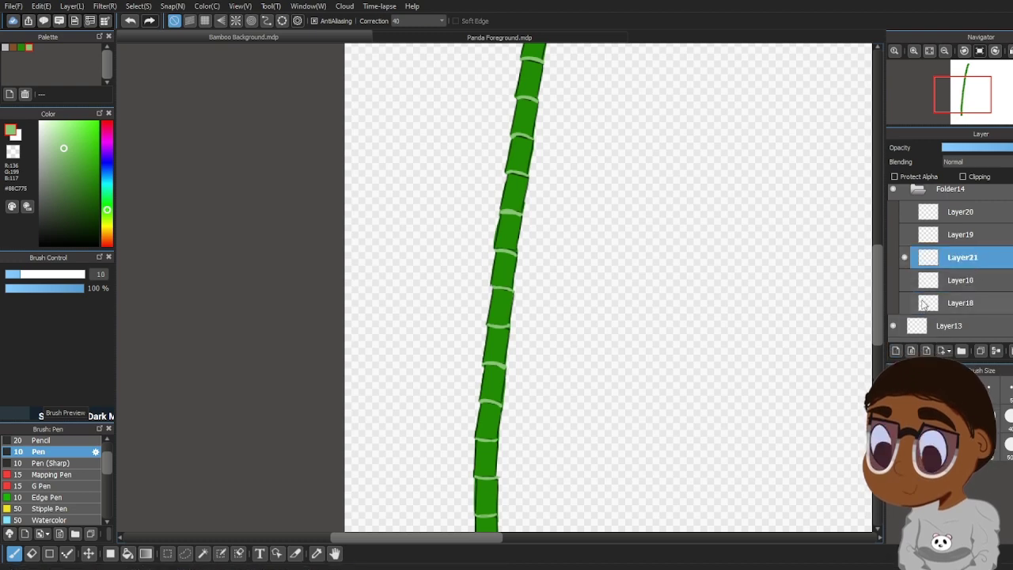
pyautogui.click(905, 281)
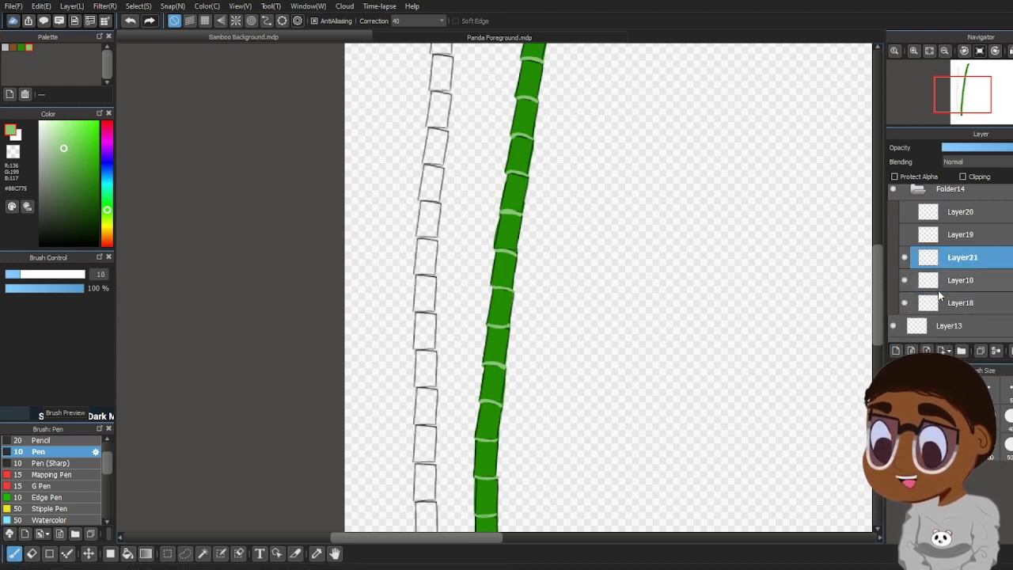
pyautogui.scroll(-5, 938, 291)
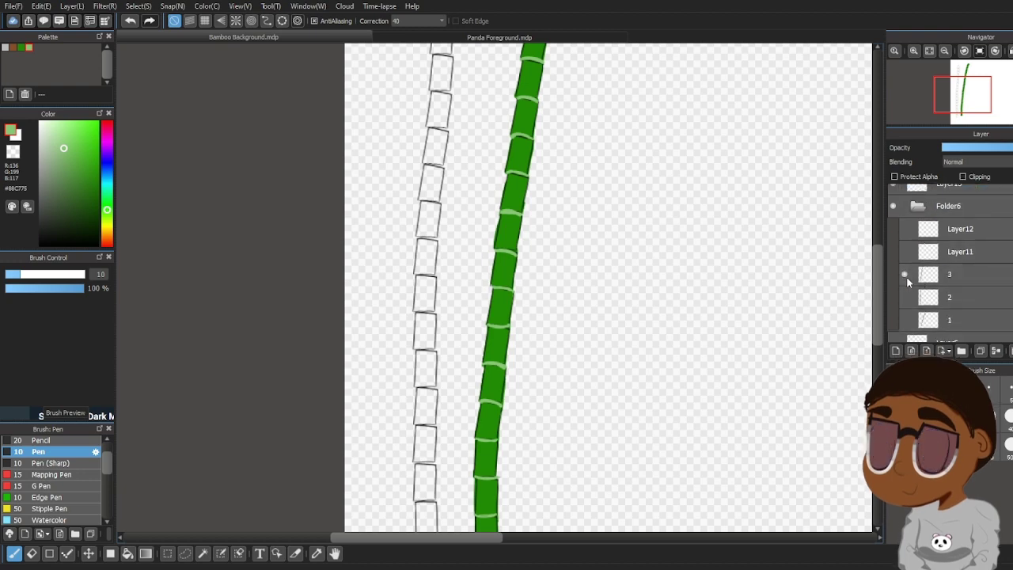
pyautogui.click(904, 275)
pyautogui.scroll(4, 982, 263)
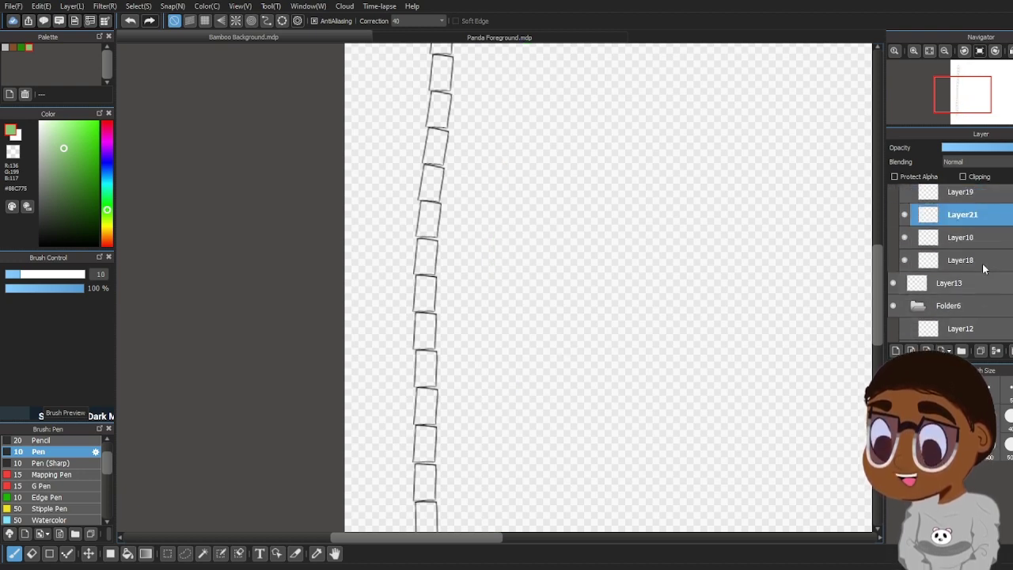
# On Layer18, bucket-fill the stalk's segments below the topmost one with dark green #228D00, undoing any fill that spills onto the canvas
pyautogui.click(970, 262)
pyautogui.click(907, 238)
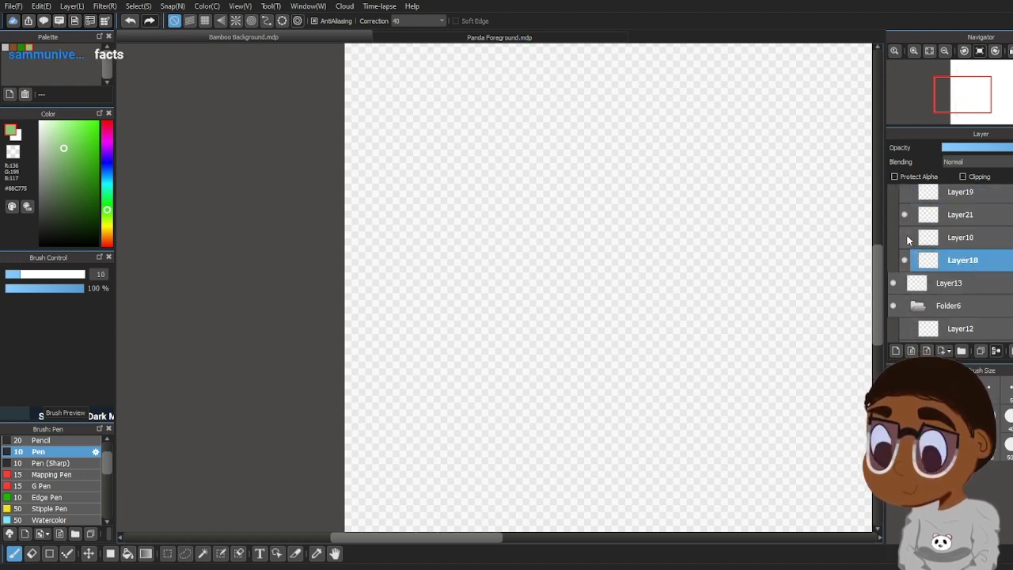
pyautogui.click(906, 238)
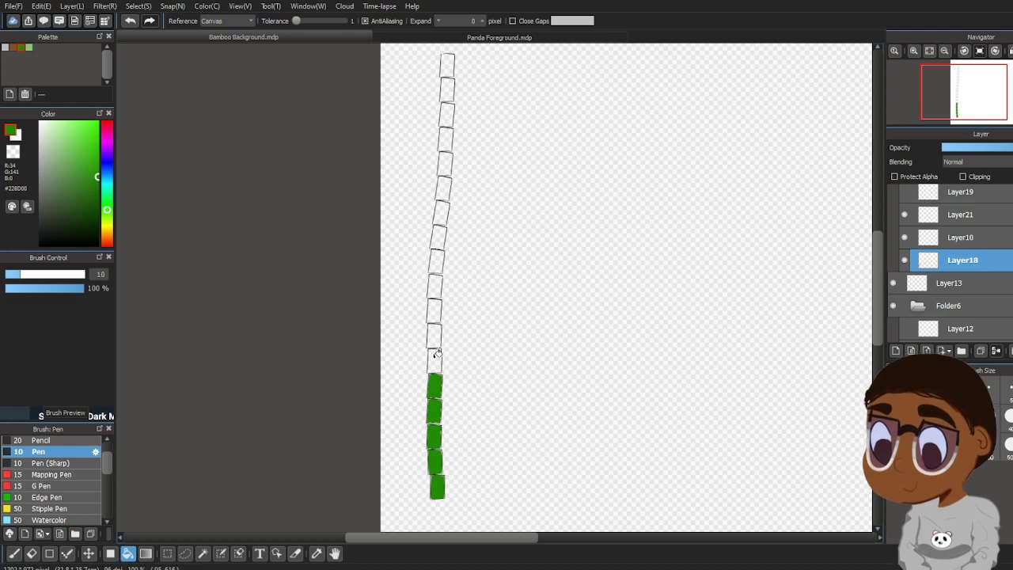
pyautogui.click(437, 355)
pyautogui.click(435, 335)
pyautogui.click(438, 256)
pyautogui.click(441, 236)
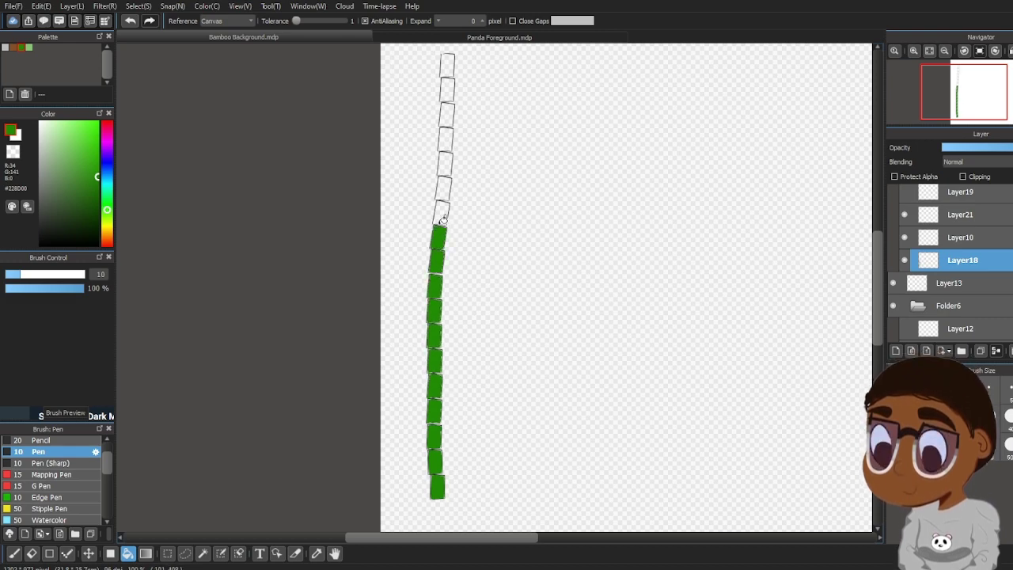
pyautogui.click(446, 159)
pyautogui.click(448, 135)
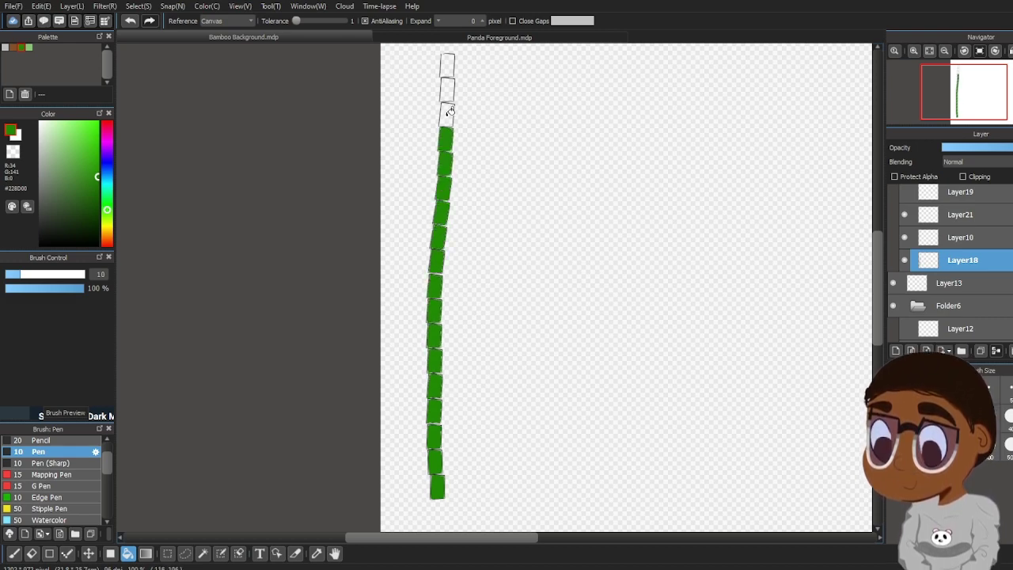
pyautogui.click(448, 111)
pyautogui.click(449, 87)
pyautogui.click(460, 59)
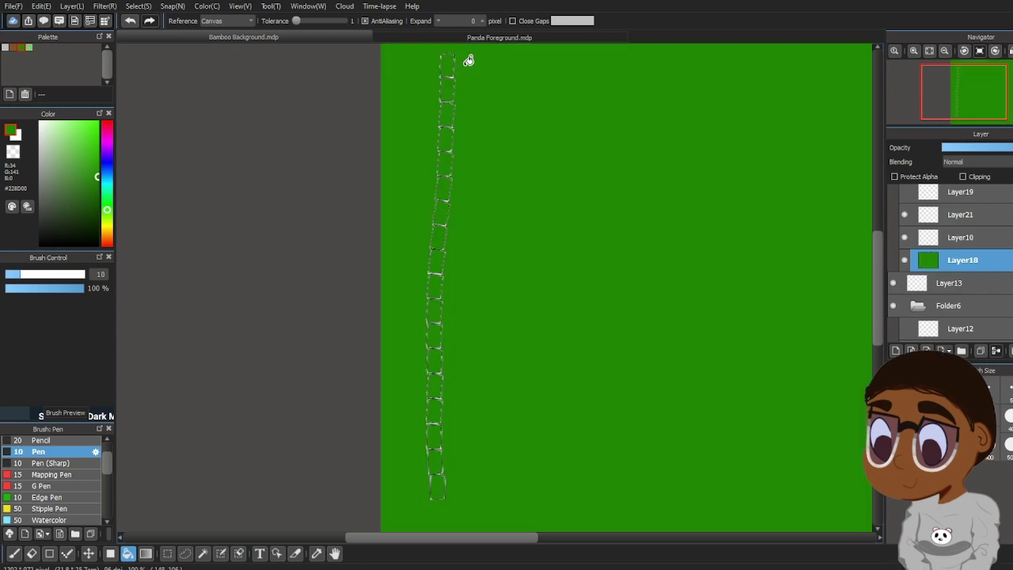
pyautogui.click(131, 21)
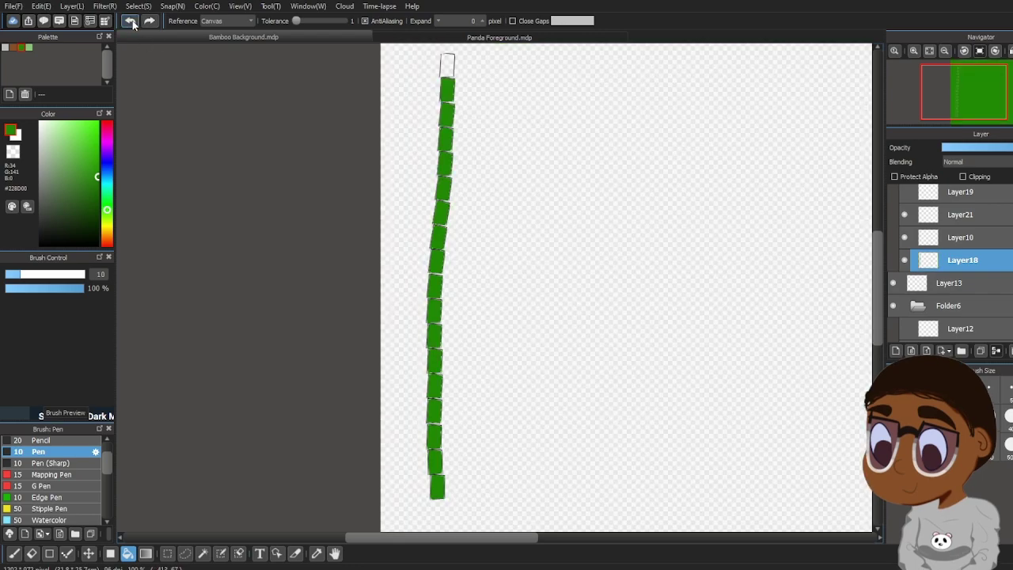
# Close the gap in the topmost segment's upper-left corner with a dark green pen stroke and fill that segment dark green
pyautogui.click(914, 50)
pyautogui.click(914, 51)
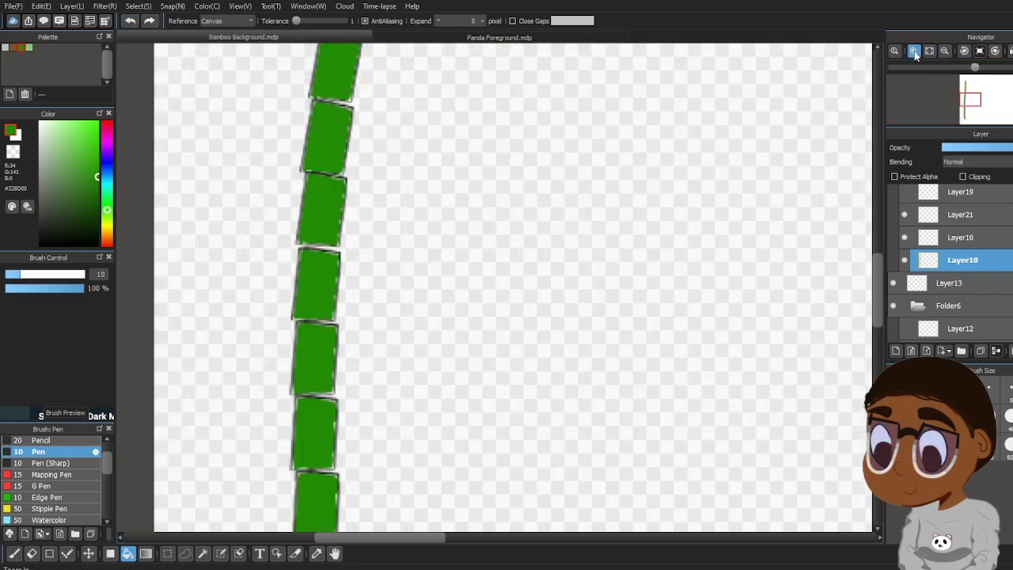
pyautogui.click(915, 53)
pyautogui.moveTo(878, 296); pyautogui.dragTo(858, 179)
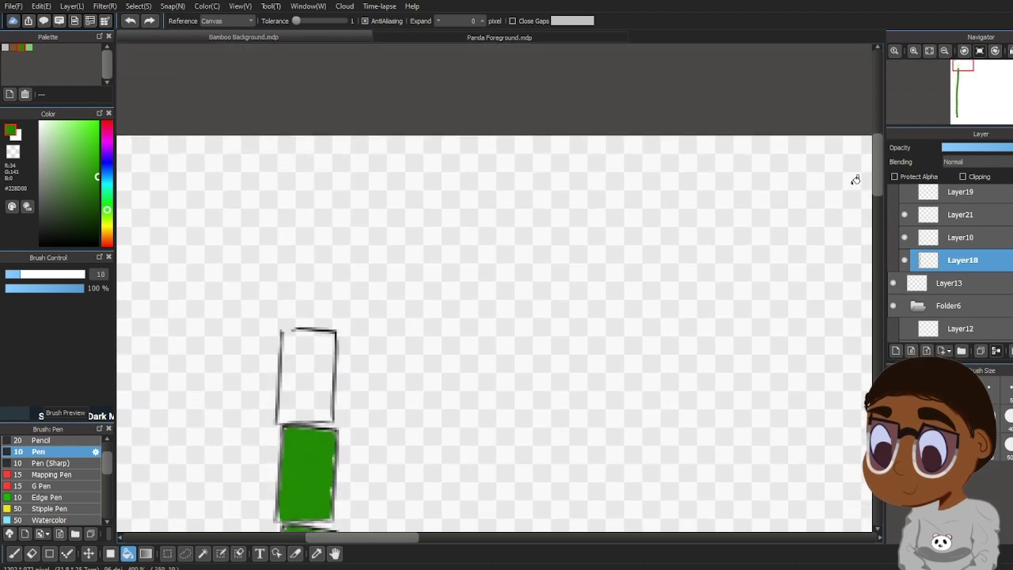
pyautogui.click(14, 554)
pyautogui.moveTo(282, 333); pyautogui.dragTo(298, 330)
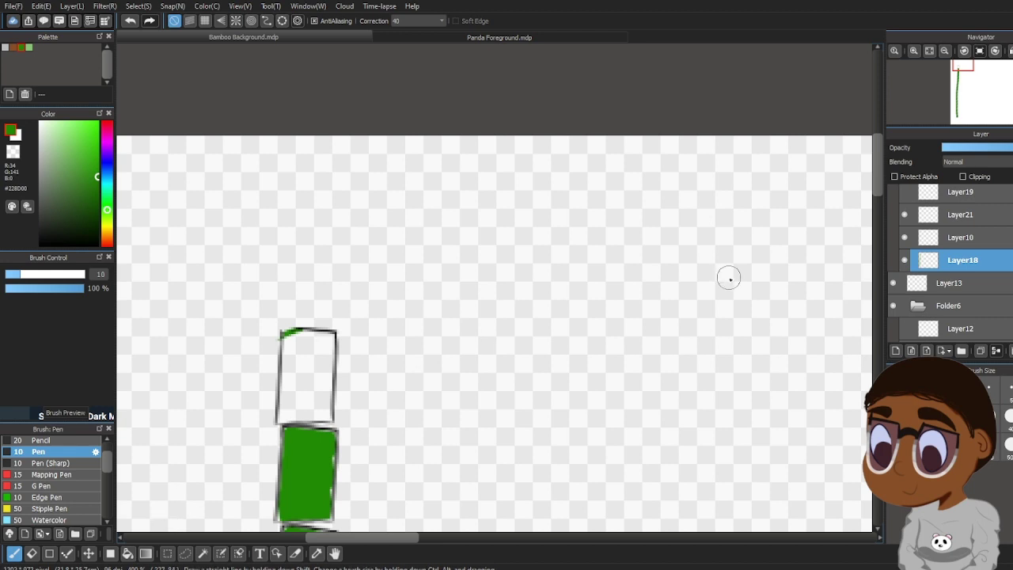
pyautogui.moveTo(878, 181)
pyautogui.mouseDown()
pyautogui.moveTo(877, 198)
pyautogui.moveTo(879, 188)
pyautogui.mouseUp()
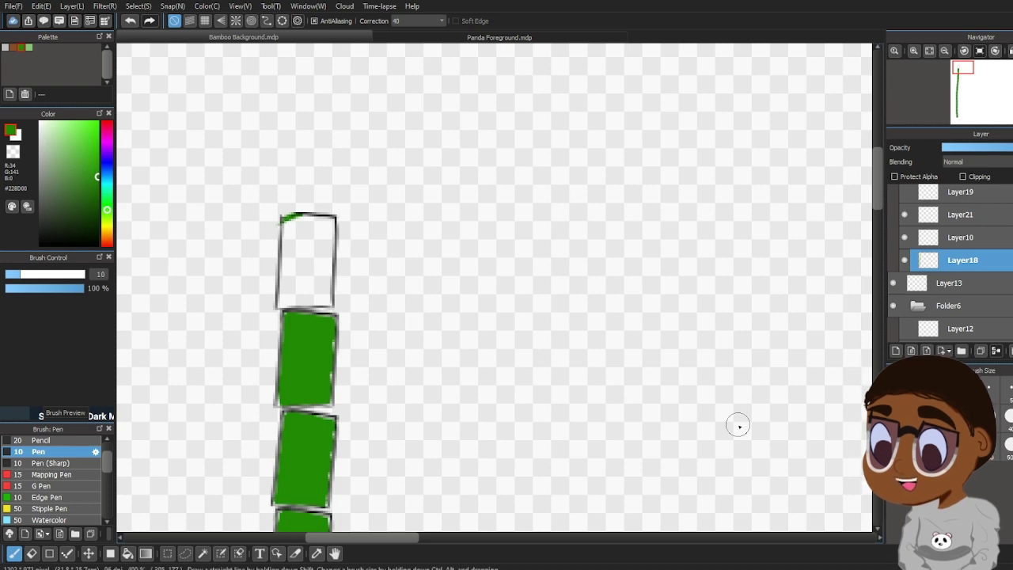
pyautogui.click(127, 553)
pyautogui.click(322, 255)
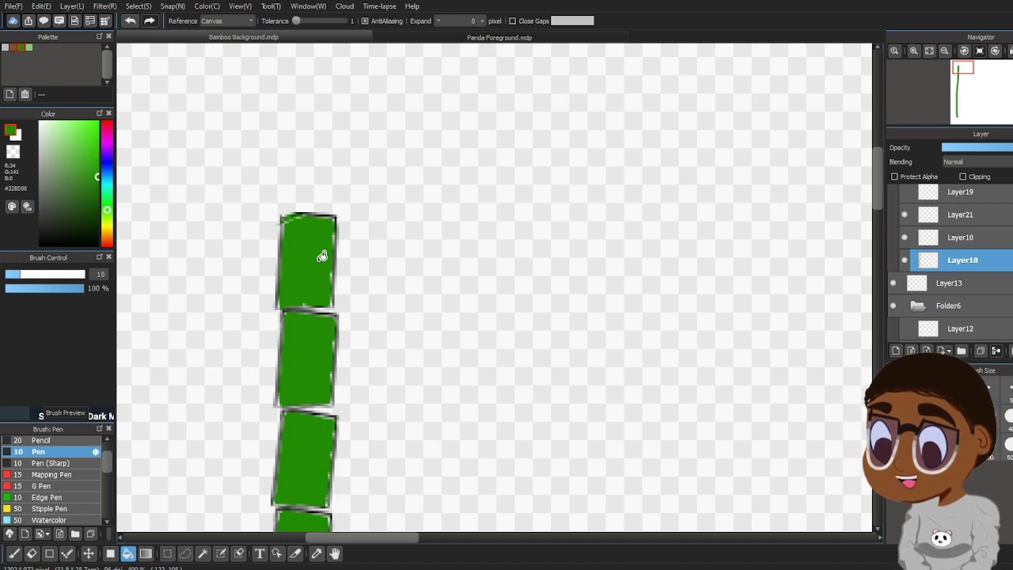
# Paint dark green over the edges and joint gaps of the top two segments, erasing overshoot along the upper edge
pyautogui.click(13, 553)
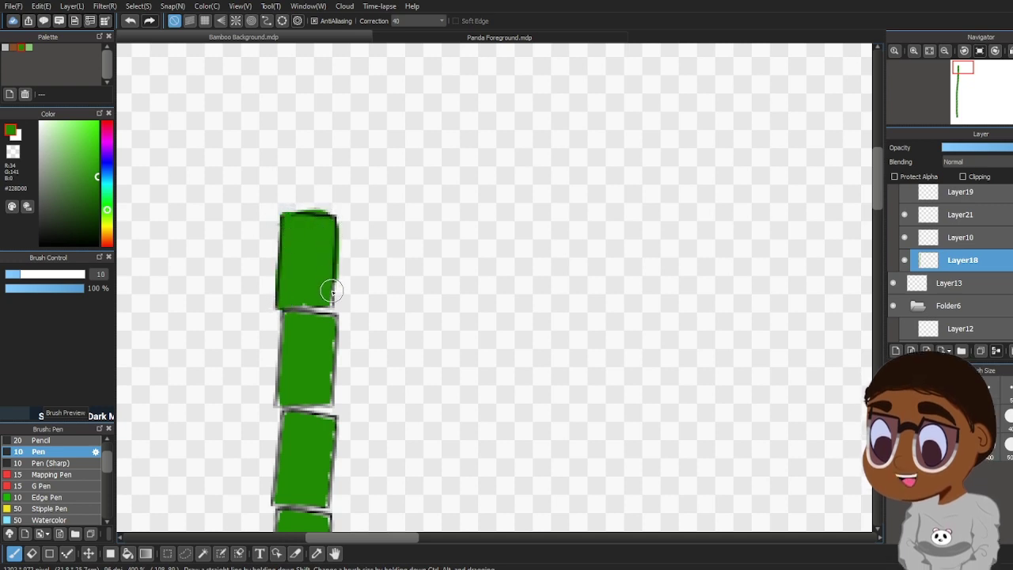
pyautogui.moveTo(332, 345)
pyautogui.mouseDown()
pyautogui.moveTo(328, 403)
pyautogui.moveTo(280, 399)
pyautogui.moveTo(284, 296)
pyautogui.mouseUp()
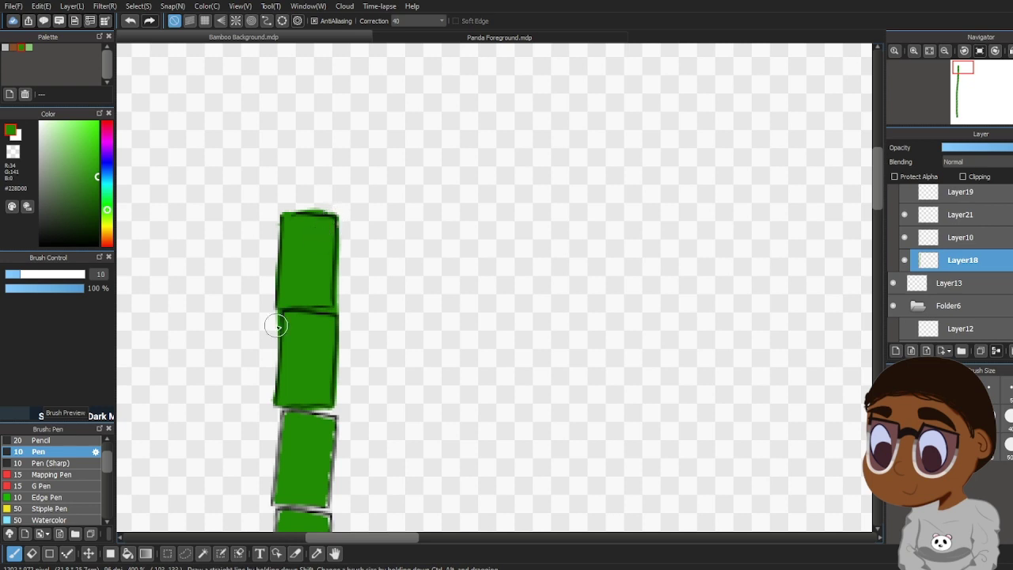
pyautogui.press('e')
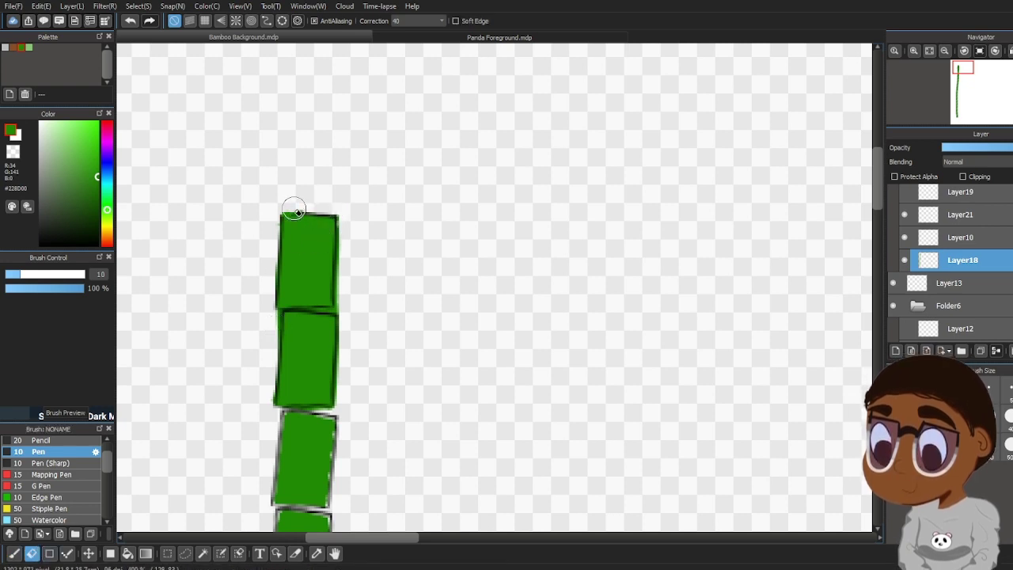
pyautogui.click(14, 555)
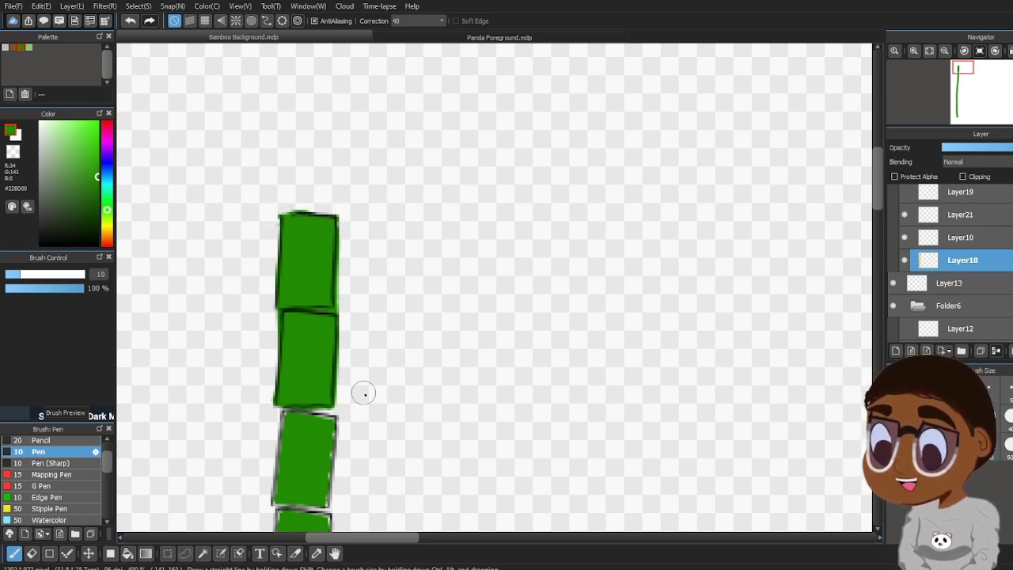
pyautogui.press('e')
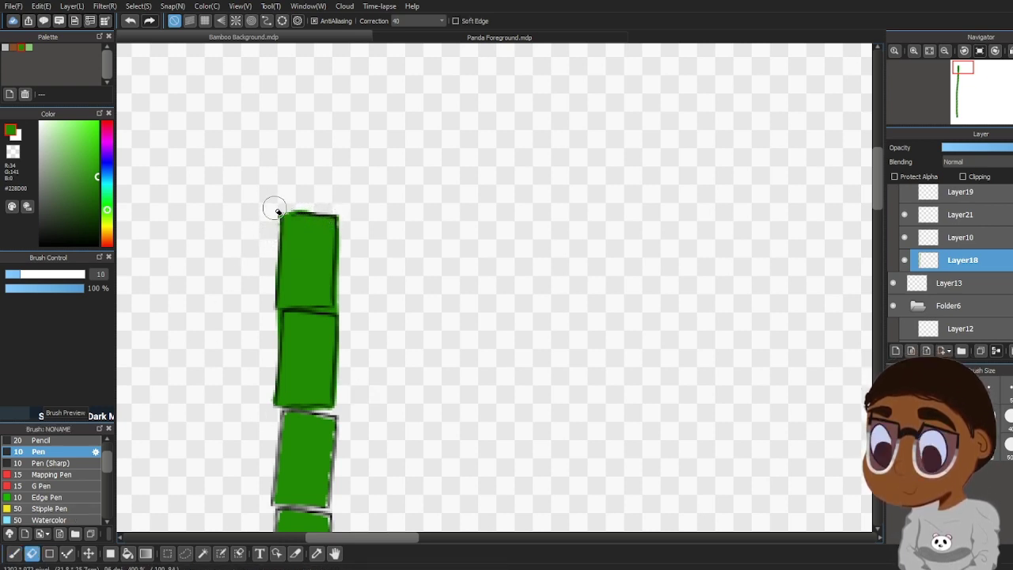
pyautogui.click(14, 555)
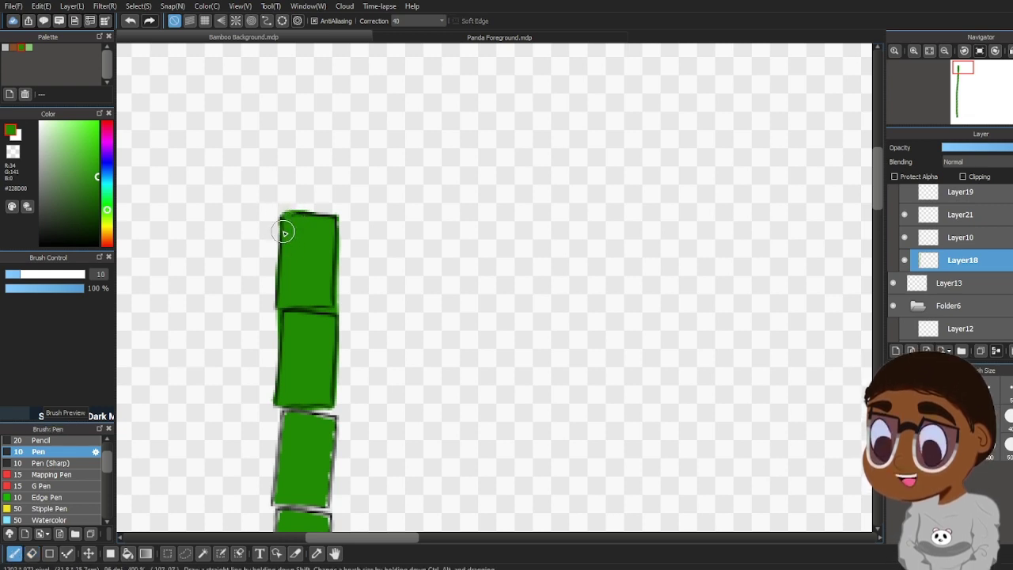
# Cover the pale edges and joint gaps from the third segment down to the seventh with dark green pen strokes
pyautogui.scroll(-3, 879, 198)
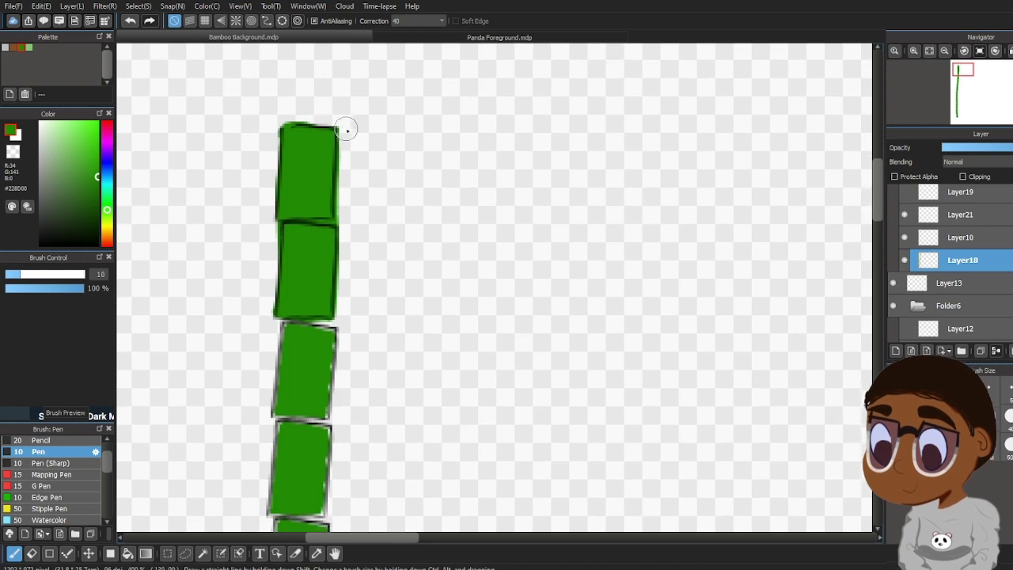
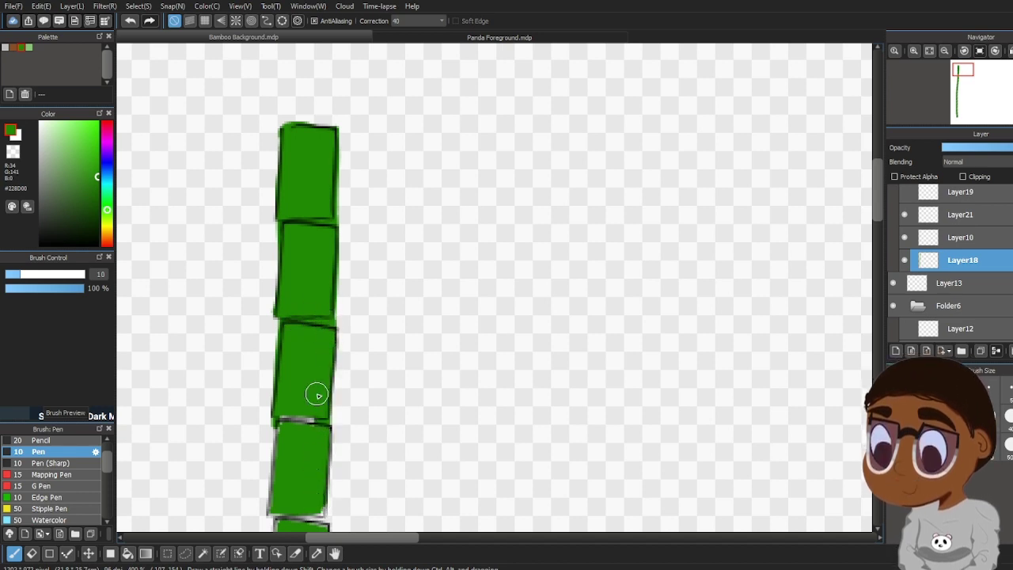
pyautogui.moveTo(317, 394)
pyautogui.mouseDown()
pyautogui.moveTo(325, 417)
pyautogui.moveTo(283, 403)
pyautogui.moveTo(273, 520)
pyautogui.mouseUp()
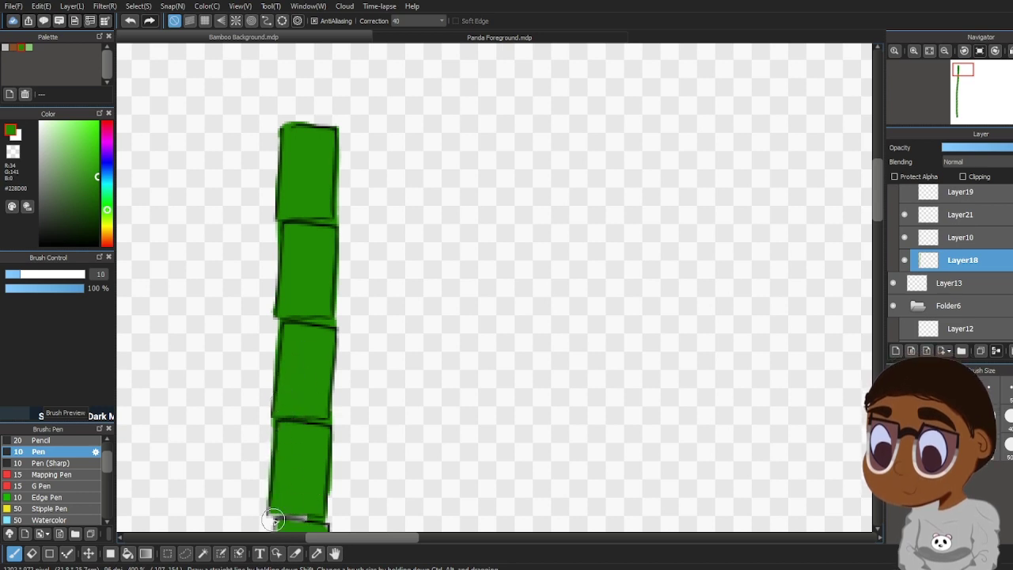
pyautogui.scroll(-4, 858, 198)
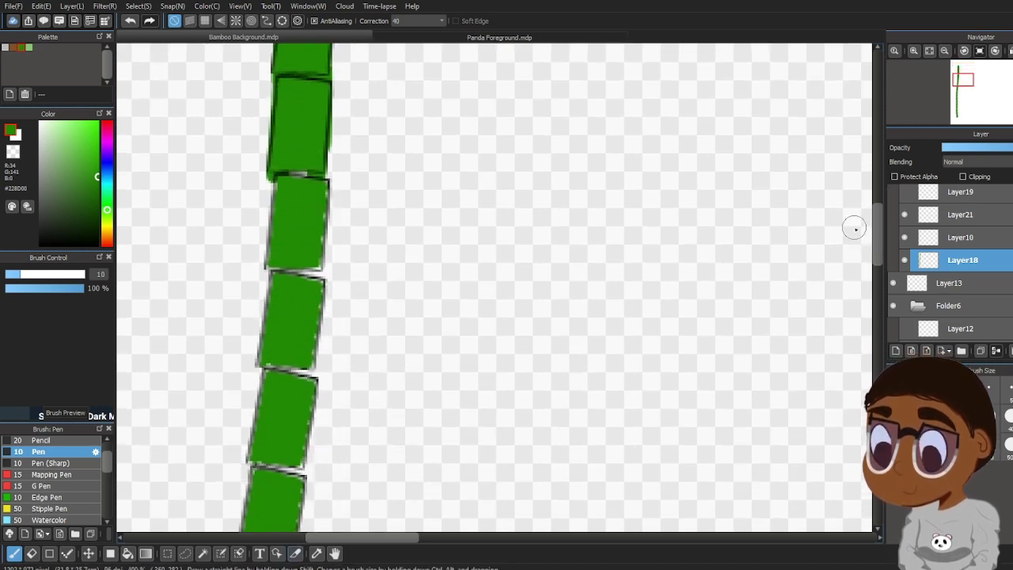
pyautogui.moveTo(276, 178); pyautogui.dragTo(272, 270)
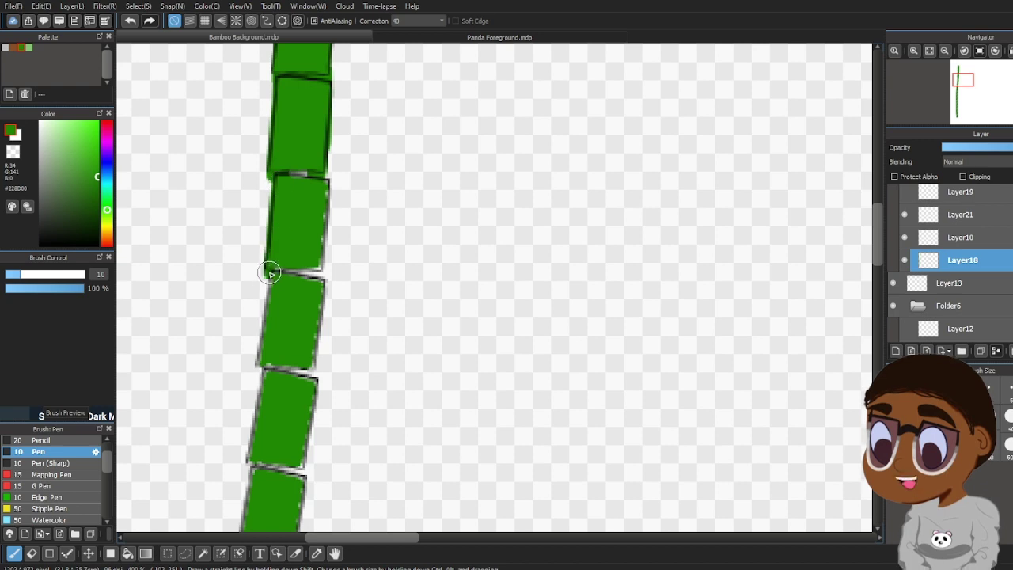
pyautogui.moveTo(313, 125)
pyautogui.mouseDown()
pyautogui.moveTo(322, 255)
pyautogui.moveTo(325, 157)
pyautogui.moveTo(315, 364)
pyautogui.moveTo(309, 310)
pyautogui.moveTo(296, 426)
pyautogui.mouseUp()
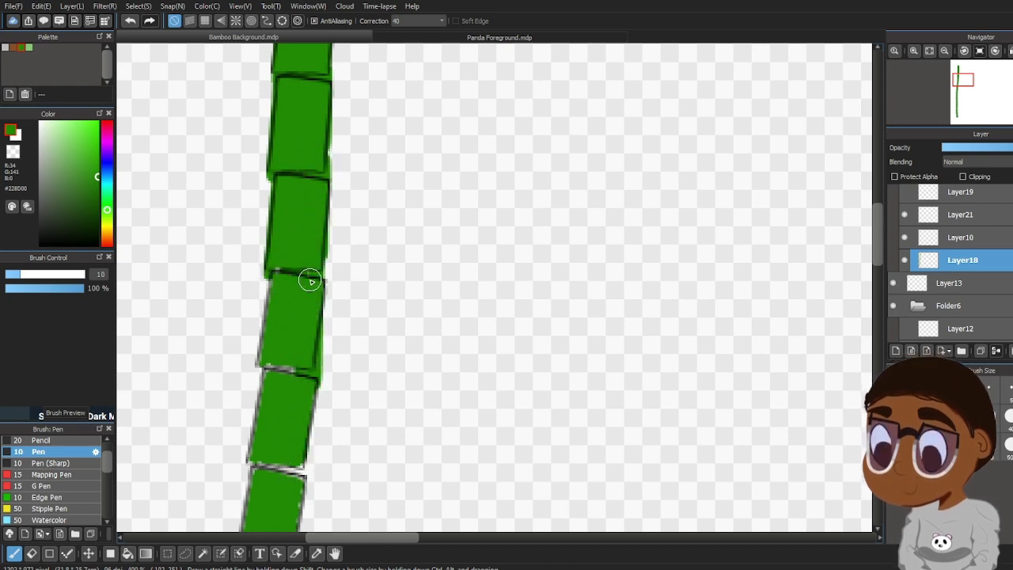
pyautogui.moveTo(263, 357); pyautogui.dragTo(273, 283)
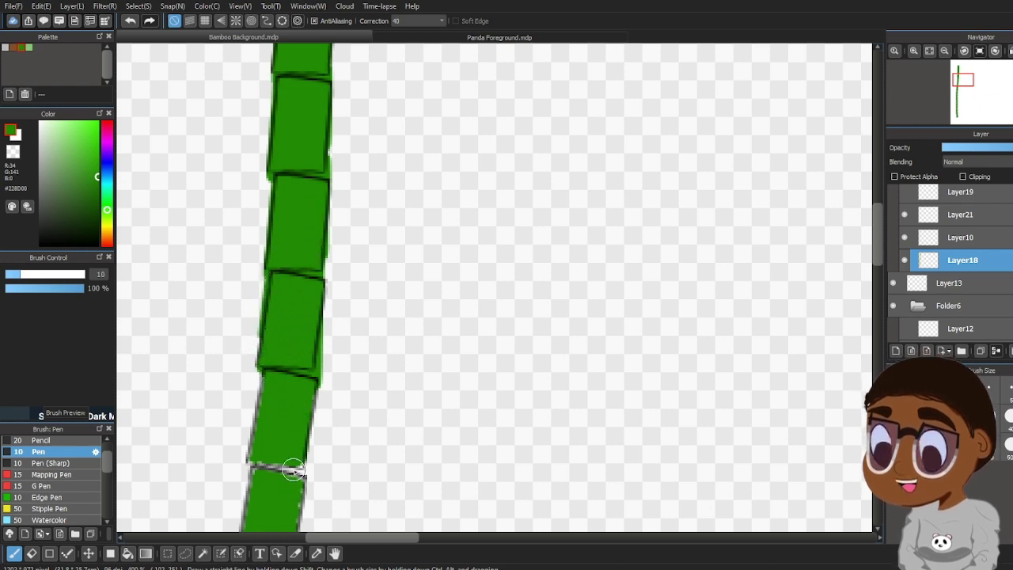
pyautogui.moveTo(296, 477); pyautogui.dragTo(310, 380)
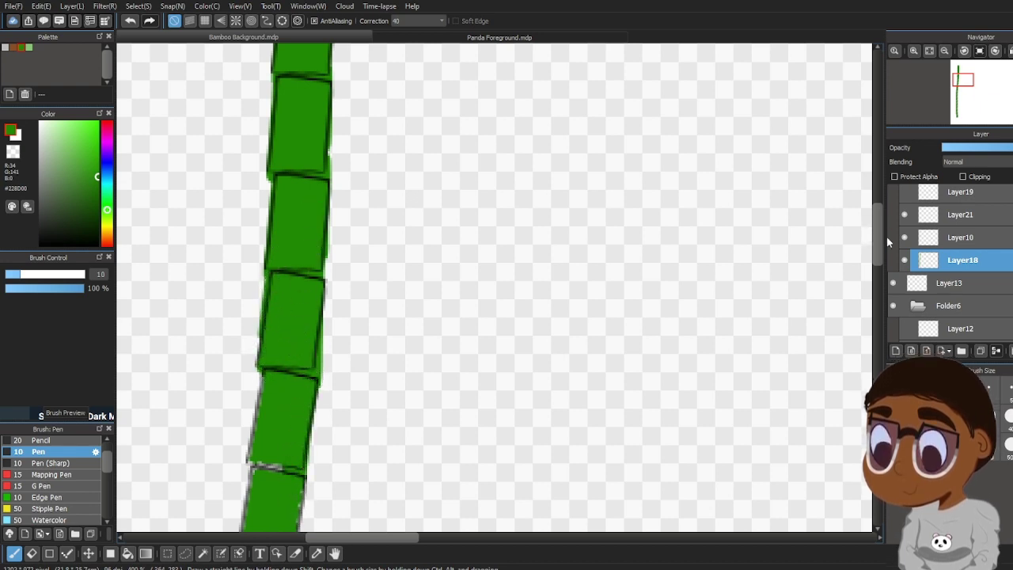
# Paint dark green along both sides and across the joints of the seventh to tenth segments from the stalk's top
pyautogui.scroll(-3, 877, 261)
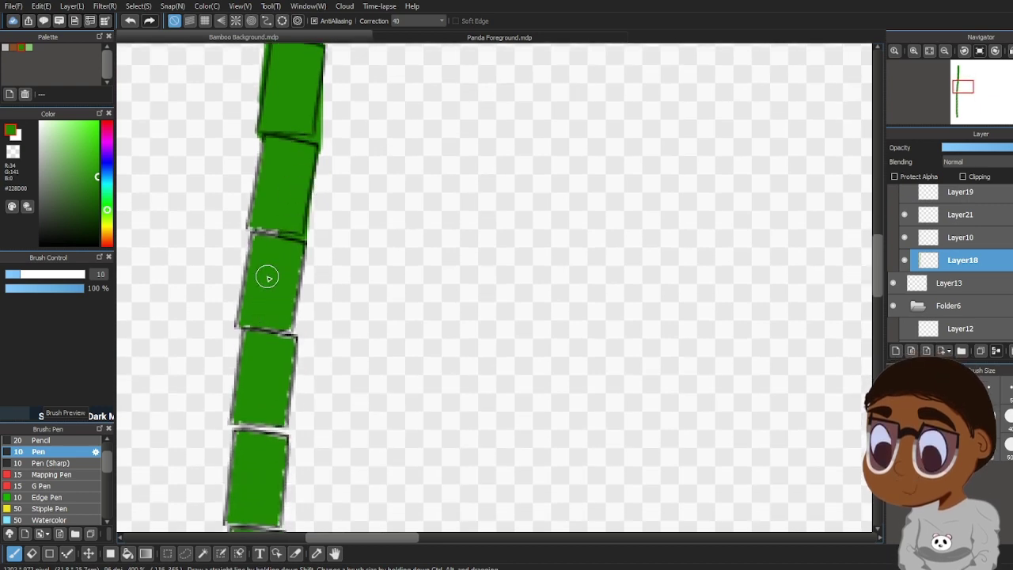
pyautogui.moveTo(258, 138)
pyautogui.mouseDown()
pyautogui.moveTo(227, 380)
pyautogui.moveTo(239, 428)
pyautogui.mouseUp()
pyautogui.moveTo(265, 353); pyautogui.dragTo(258, 431)
pyautogui.moveTo(302, 247); pyautogui.dragTo(277, 470)
pyautogui.moveTo(248, 395); pyautogui.dragTo(229, 508)
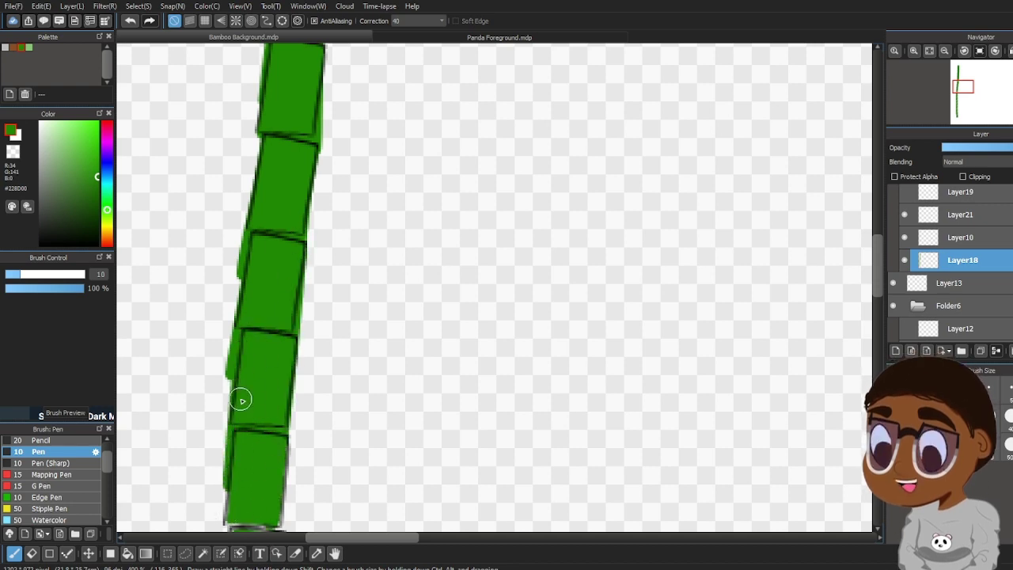
# Cover the remaining pale edges and joint gaps of the tenth to twelfth segments with dark green pen strokes
pyautogui.moveTo(881, 266); pyautogui.dragTo(807, 311)
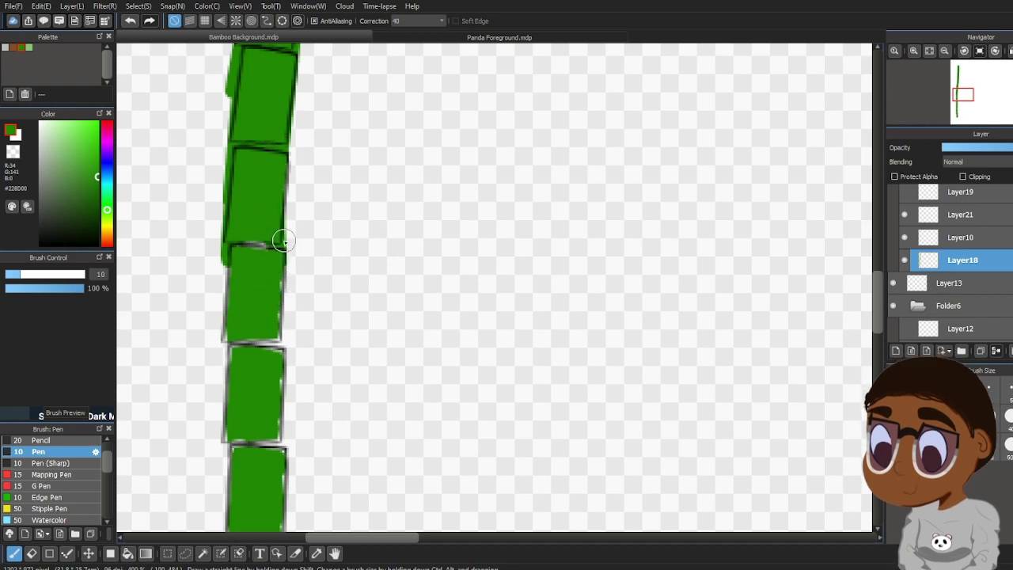
pyautogui.moveTo(282, 424); pyautogui.dragTo(281, 429)
pyautogui.moveTo(260, 267); pyautogui.dragTo(245, 443)
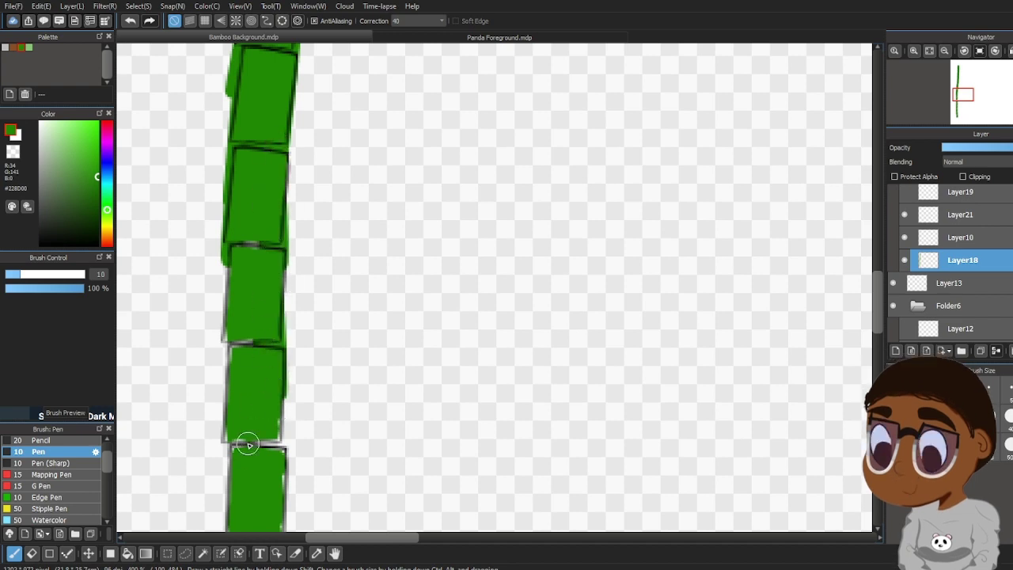
pyautogui.moveTo(236, 200); pyautogui.dragTo(231, 358)
pyautogui.moveTo(248, 209)
pyautogui.mouseDown()
pyautogui.moveTo(262, 385)
pyautogui.moveTo(267, 233)
pyautogui.moveTo(280, 303)
pyautogui.moveTo(280, 243)
pyautogui.moveTo(260, 483)
pyautogui.moveTo(279, 356)
pyautogui.moveTo(281, 526)
pyautogui.mouseUp()
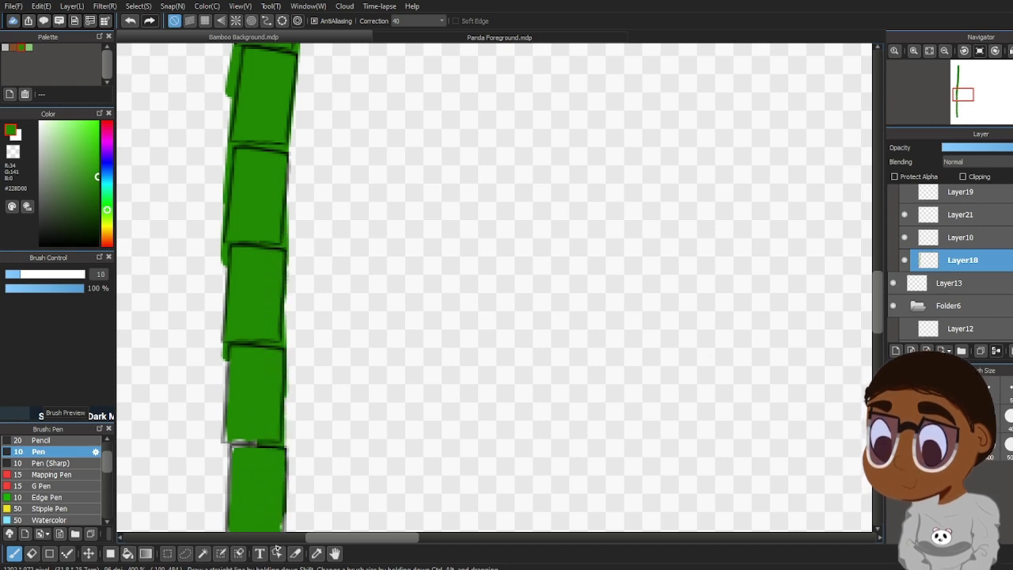
pyautogui.moveTo(231, 462); pyautogui.dragTo(227, 345)
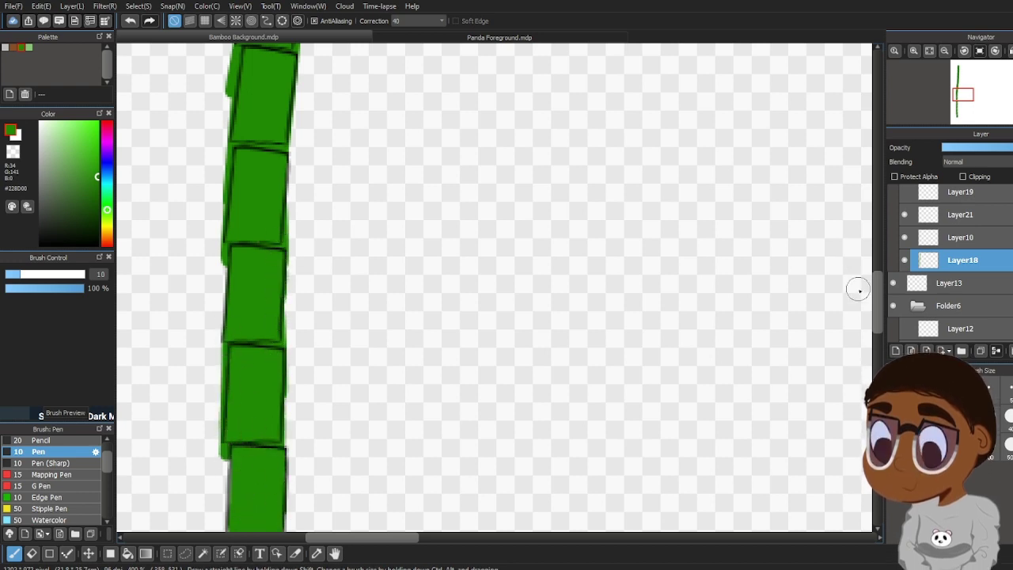
# Paint dark green over the pale edges and joint gaps of the sixth to third segments from the stalk's bottom
pyautogui.moveTo(878, 303); pyautogui.dragTo(878, 345)
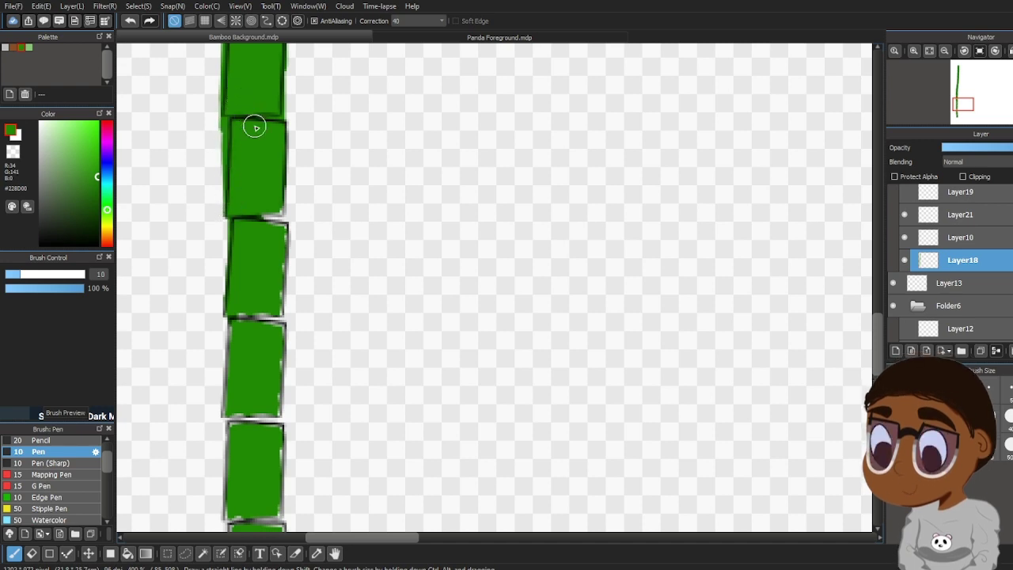
pyautogui.moveTo(281, 203); pyautogui.dragTo(282, 191)
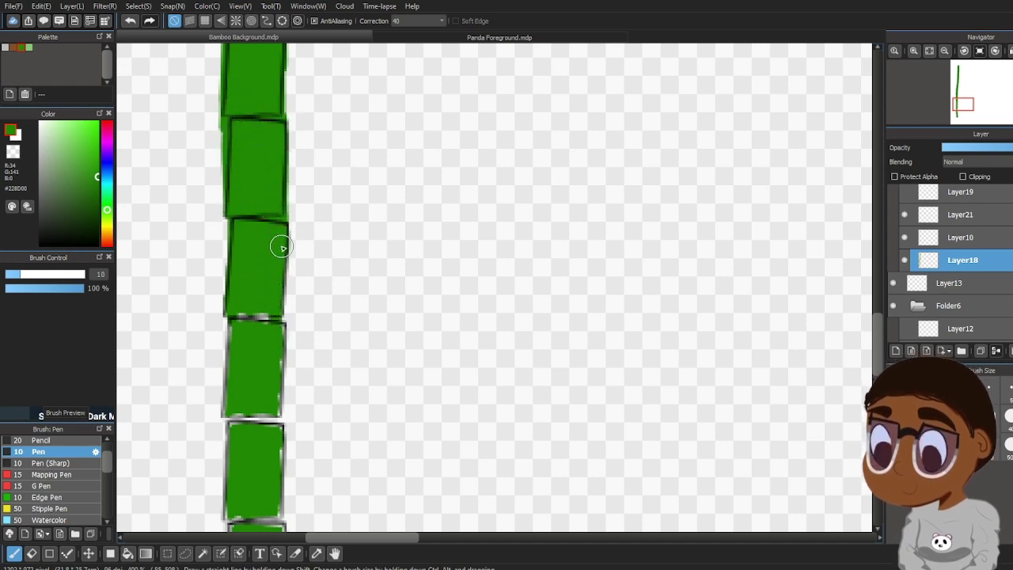
pyautogui.moveTo(283, 248); pyautogui.dragTo(287, 525)
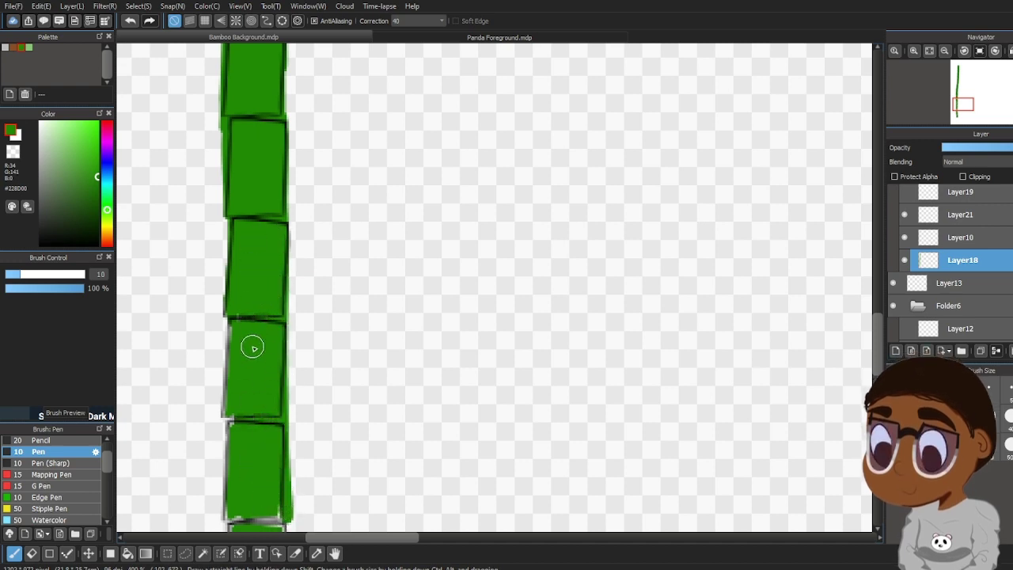
pyautogui.moveTo(233, 408)
pyautogui.mouseDown()
pyautogui.moveTo(232, 347)
pyautogui.moveTo(231, 481)
pyautogui.mouseUp()
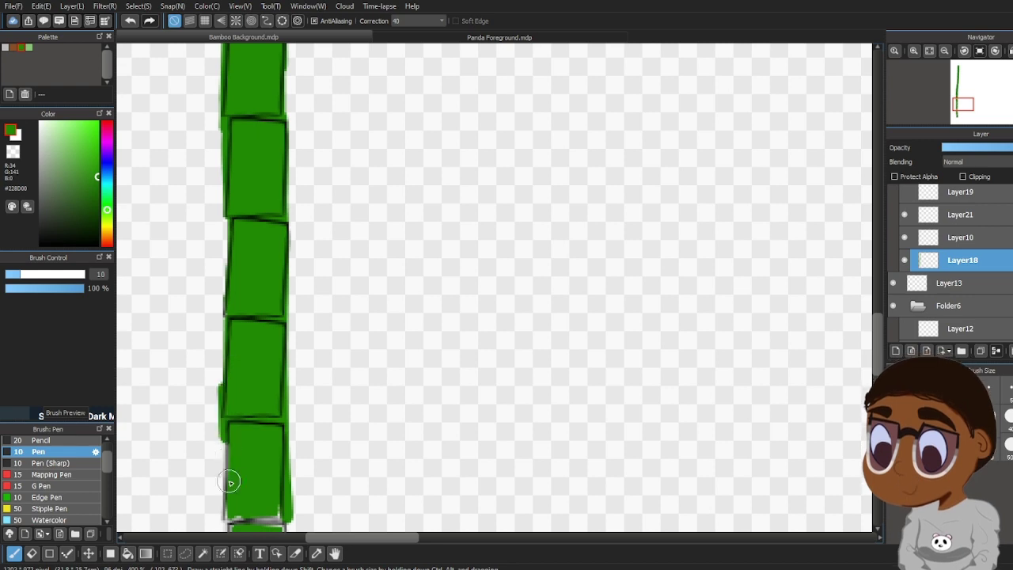
# Cover the remaining pale edges and joint gaps of the bottom three segments with dark green pen strokes
pyautogui.moveTo(876, 339); pyautogui.dragTo(875, 363)
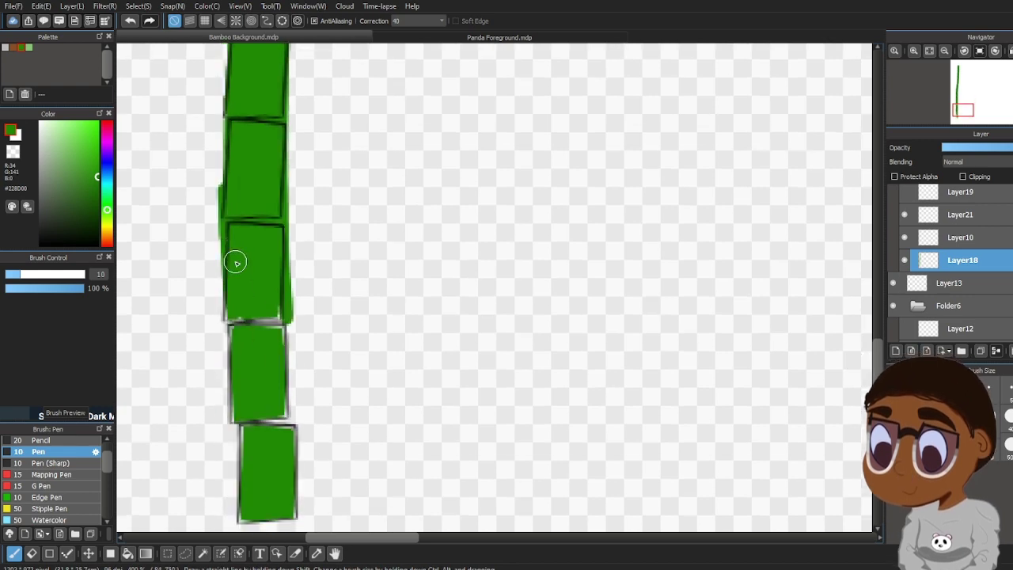
pyautogui.moveTo(229, 305)
pyautogui.mouseDown()
pyautogui.moveTo(246, 470)
pyautogui.moveTo(243, 457)
pyautogui.mouseUp()
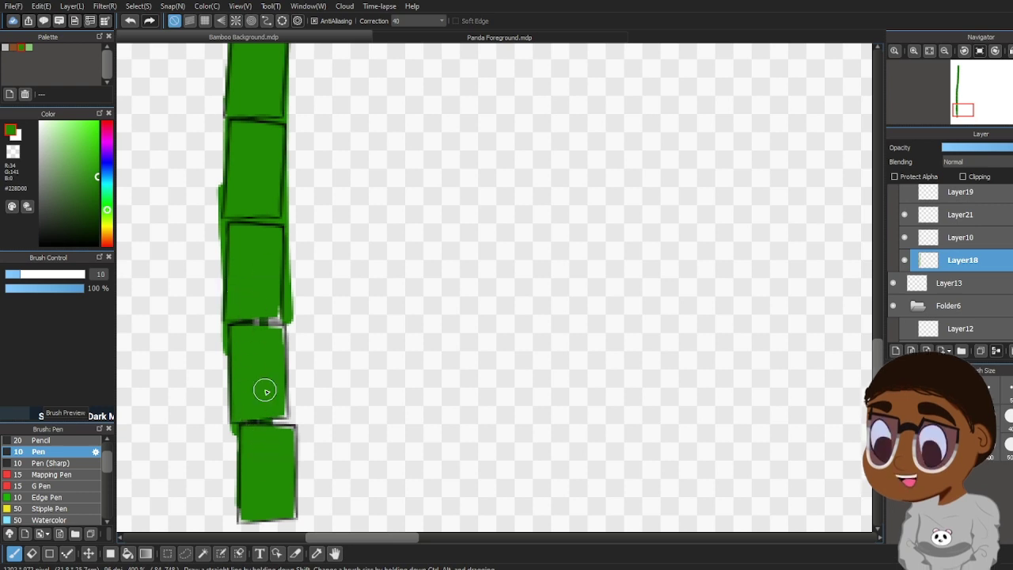
pyautogui.moveTo(271, 290)
pyautogui.mouseDown()
pyautogui.moveTo(292, 475)
pyautogui.moveTo(288, 427)
pyautogui.mouseUp()
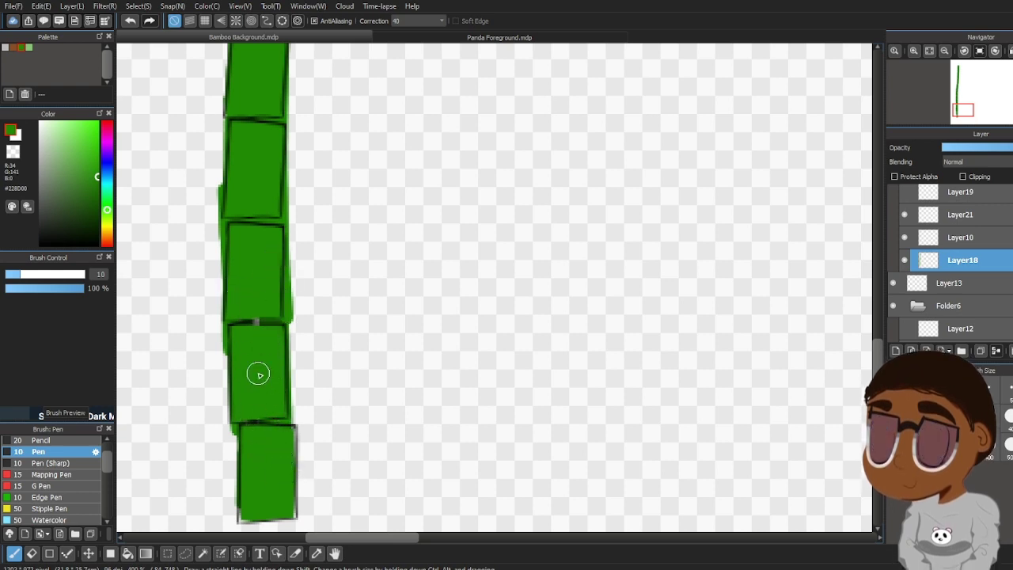
pyautogui.moveTo(258, 325); pyautogui.dragTo(253, 314)
pyautogui.moveTo(241, 431); pyautogui.dragTo(242, 523)
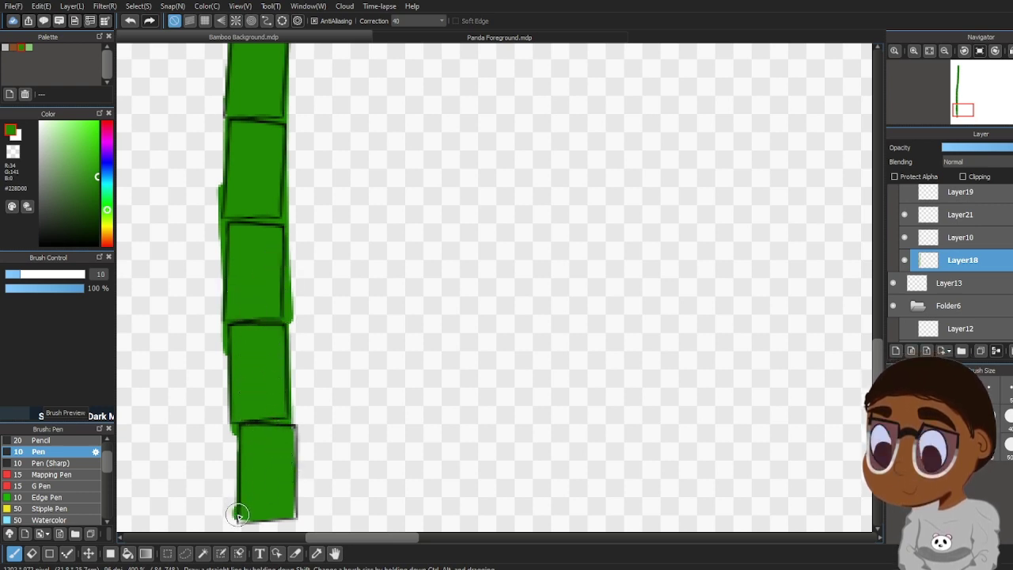
pyautogui.moveTo(293, 485); pyautogui.dragTo(292, 428)
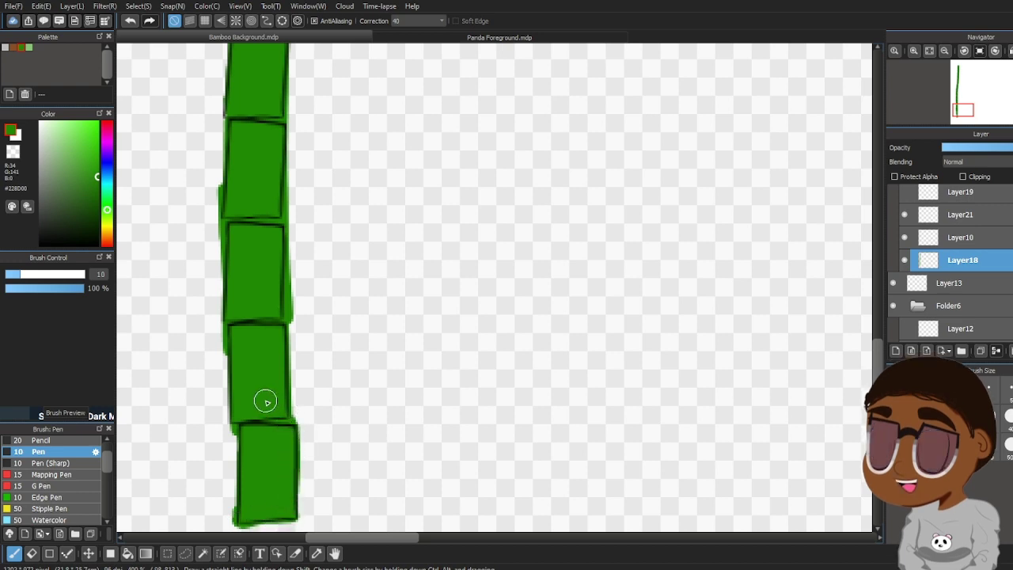
# Erase the dark green overshoot outside the outlines from the stalk's bottom segment up to its middle segments
pyautogui.press('e')
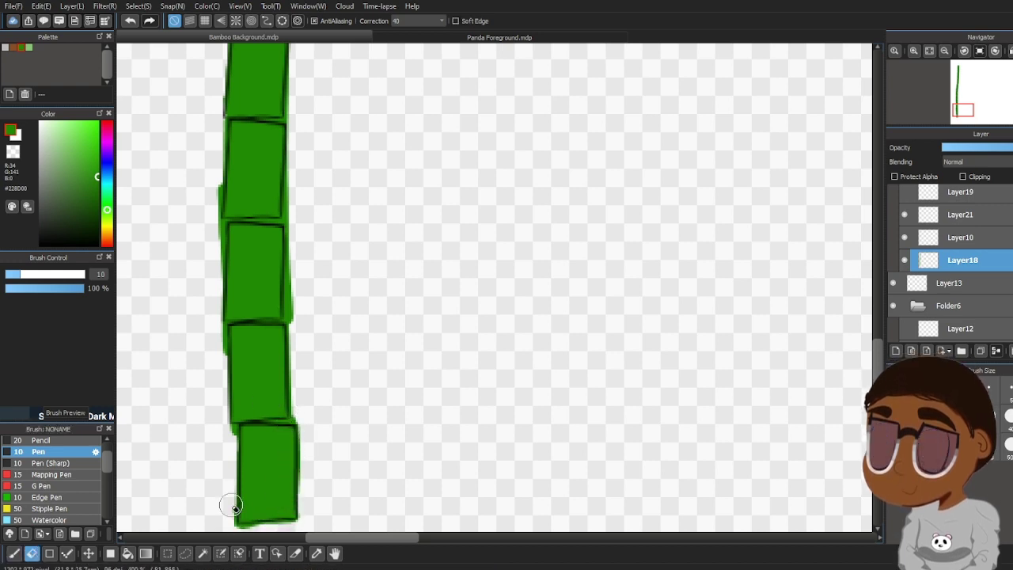
pyautogui.scroll(-3, 837, 378)
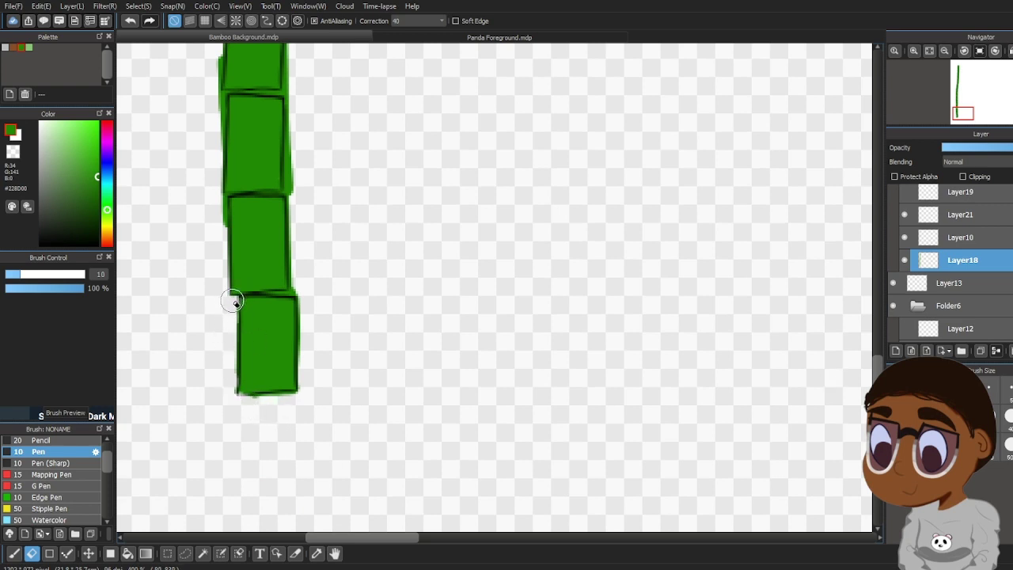
pyautogui.moveTo(297, 285)
pyautogui.mouseDown()
pyautogui.moveTo(300, 156)
pyautogui.moveTo(291, 137)
pyautogui.moveTo(293, 230)
pyautogui.mouseUp()
pyautogui.scroll(3, 219, 249)
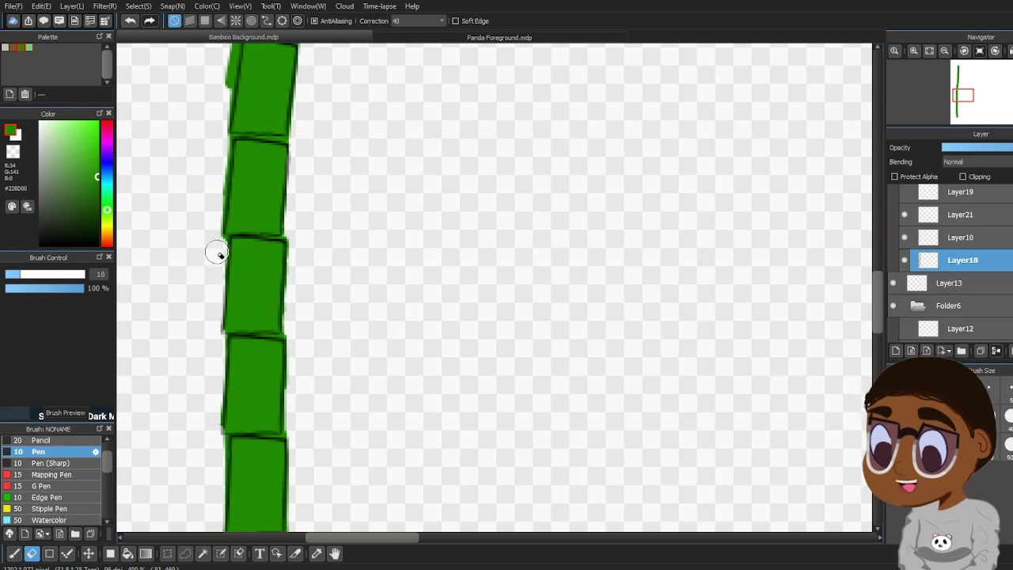
pyautogui.moveTo(221, 154); pyautogui.dragTo(219, 224)
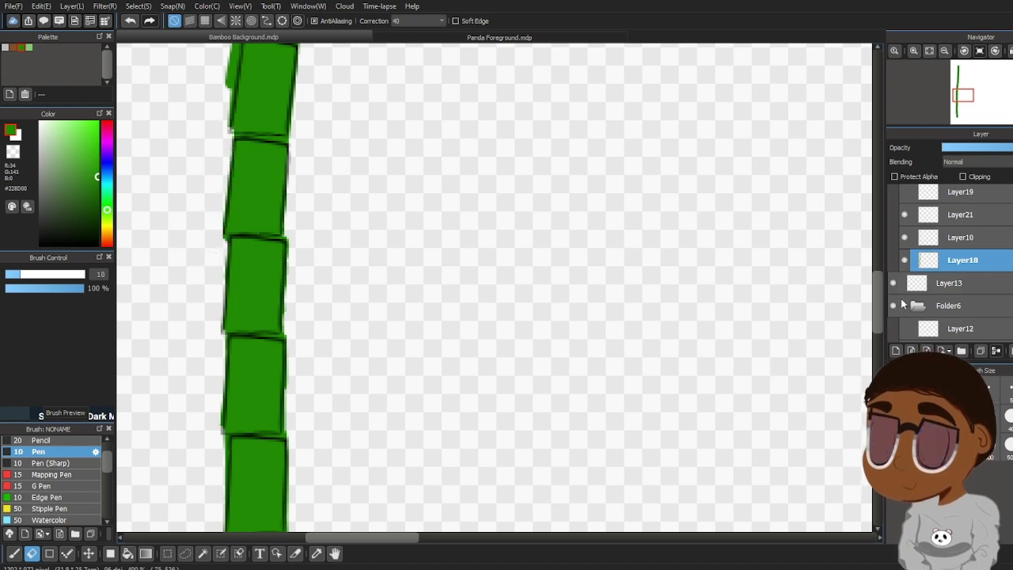
pyautogui.scroll(-3, 949, 261)
pyautogui.scroll(3, 950, 269)
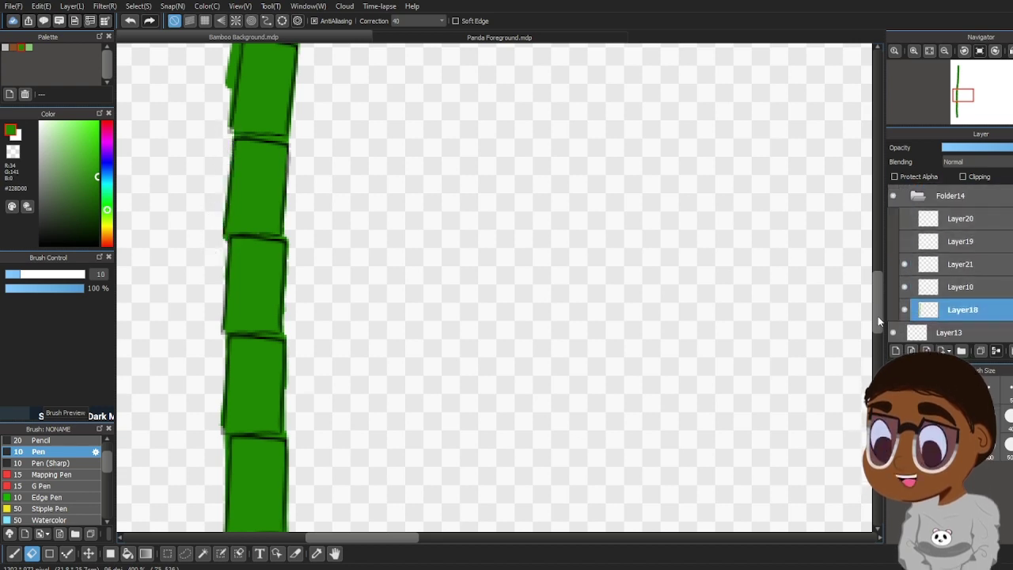
# Erase the stray green along the left edge of the slanted segments above the stalk's middle
pyautogui.moveTo(878, 316); pyautogui.dragTo(875, 280)
pyautogui.moveTo(232, 319); pyautogui.dragTo(231, 307)
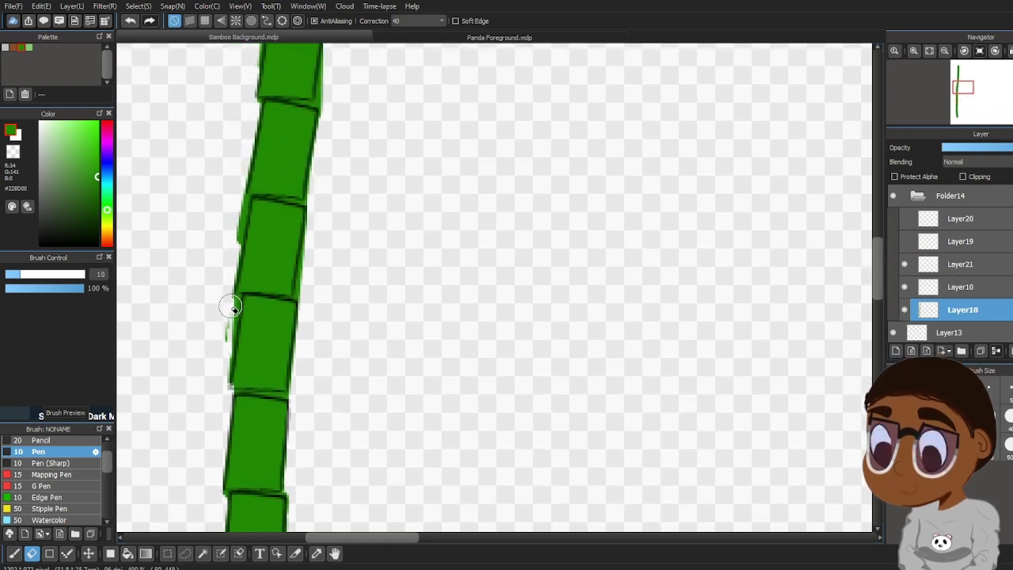
pyautogui.moveTo(223, 364); pyautogui.dragTo(233, 317)
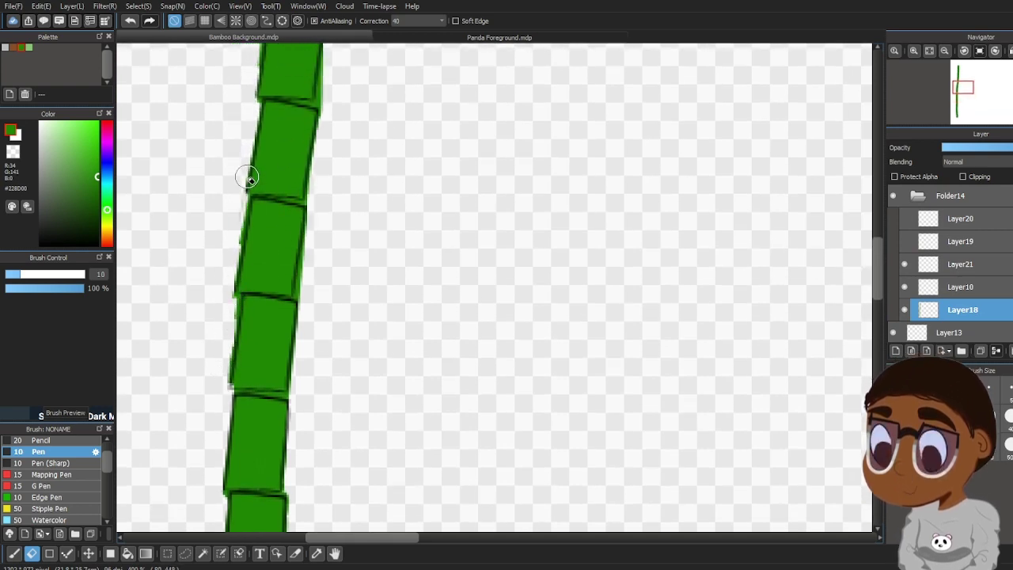
pyautogui.moveTo(249, 177); pyautogui.dragTo(233, 300)
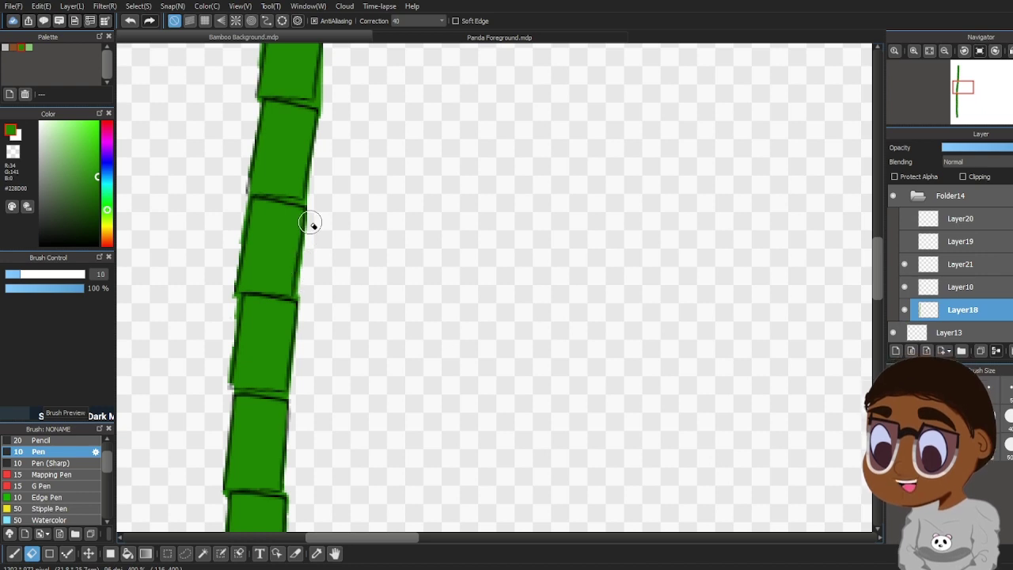
pyautogui.click(14, 553)
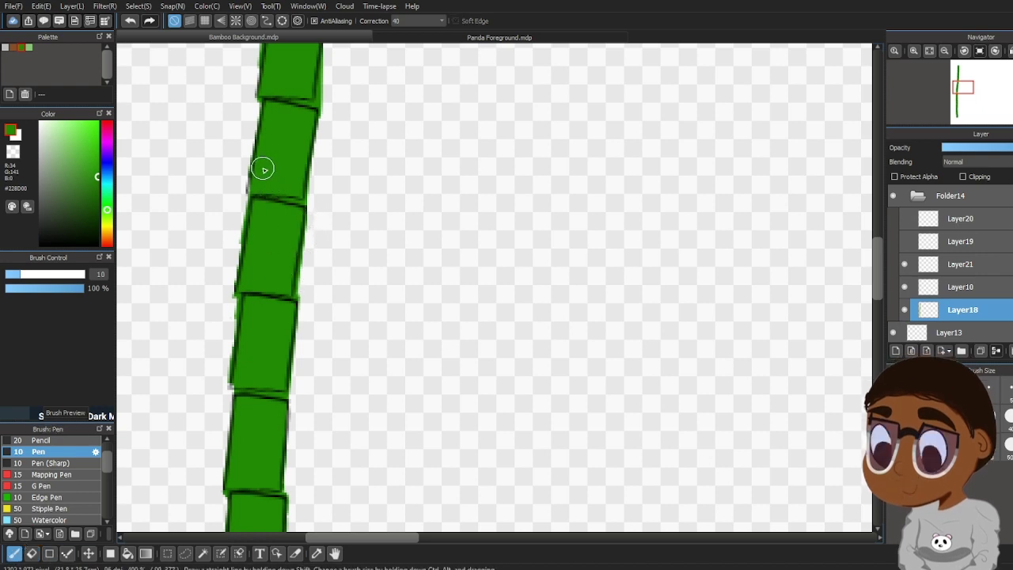
pyautogui.click(32, 555)
# Erase the green overshoot beside the edges and joints of the stalk's upper segments
pyautogui.moveTo(879, 283); pyautogui.dragTo(887, 240)
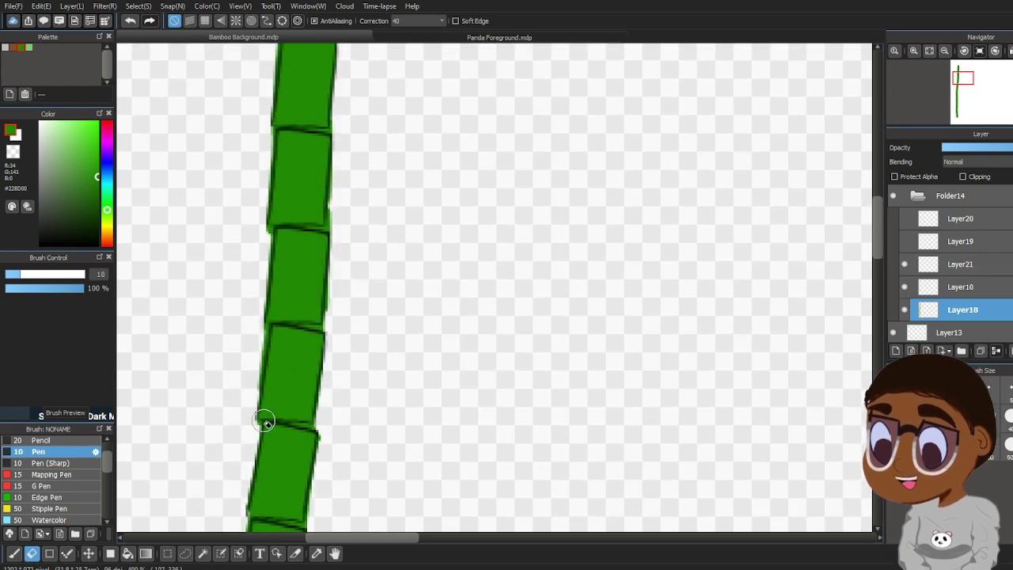
pyautogui.moveTo(262, 337); pyautogui.dragTo(259, 356)
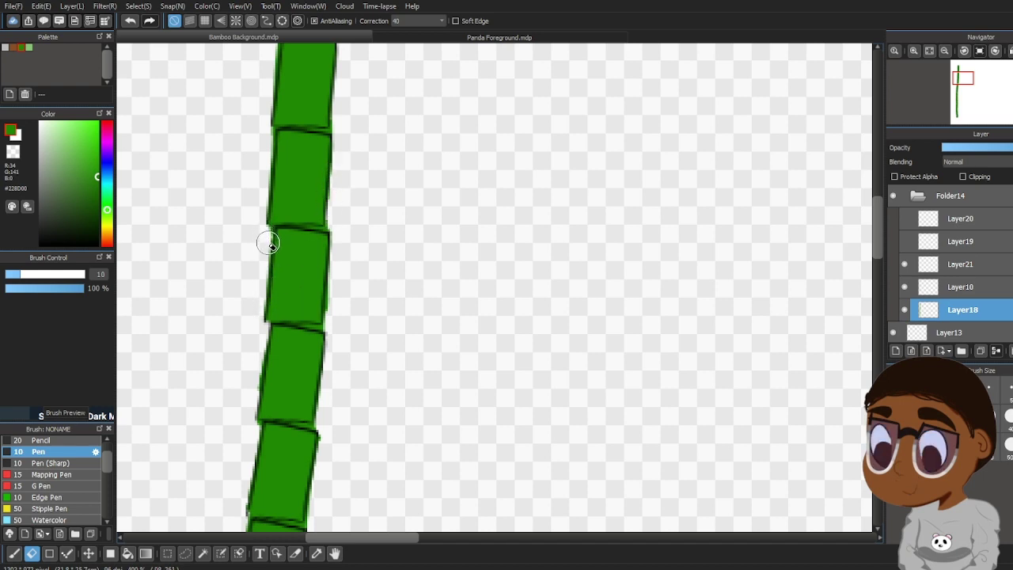
pyautogui.moveTo(878, 237); pyautogui.dragTo(879, 193)
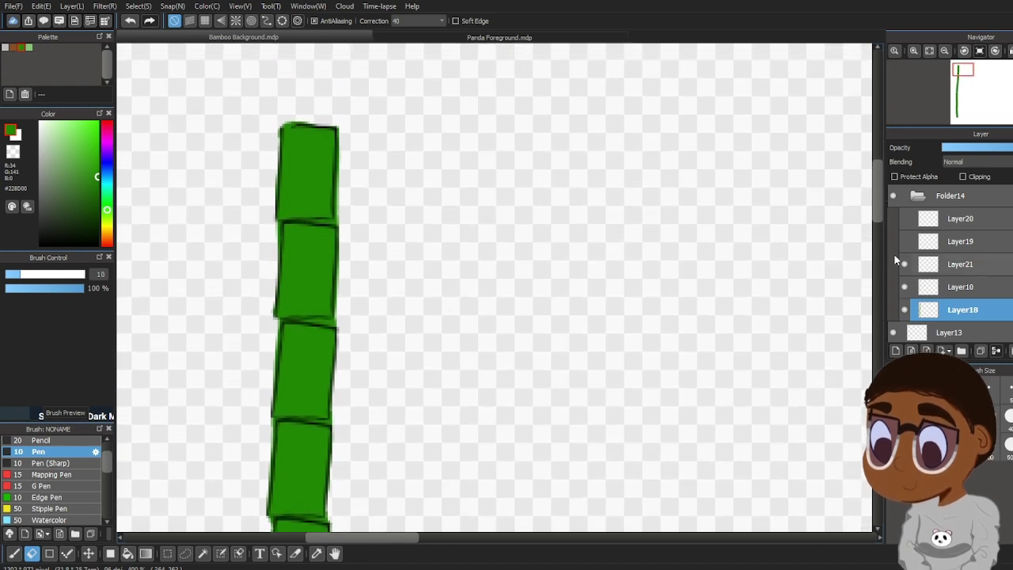
# On Layer21, paint a light green #88C775 line across the stalk's lowest joint with the size 10 Pen
pyautogui.click(946, 266)
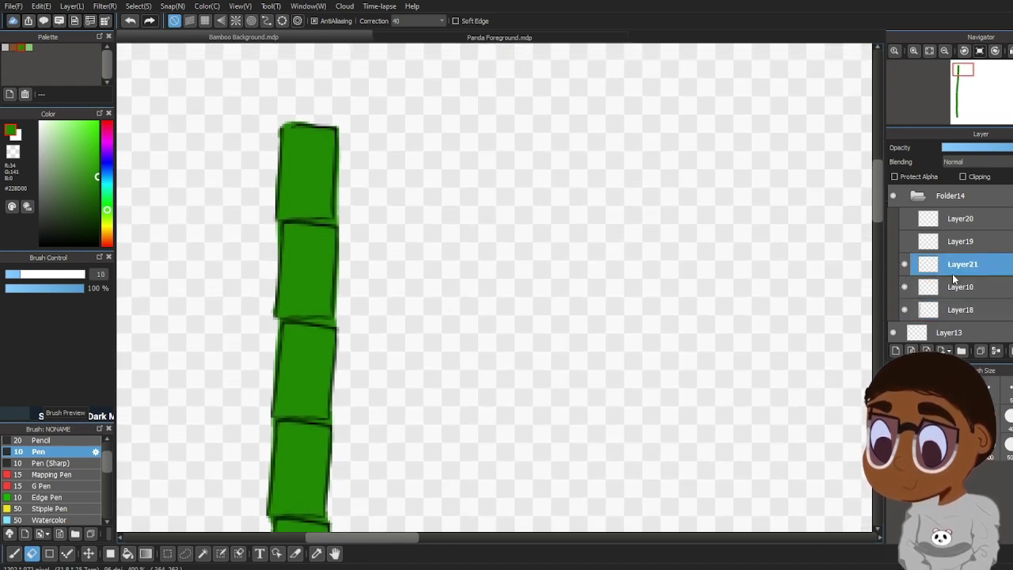
pyautogui.click(31, 48)
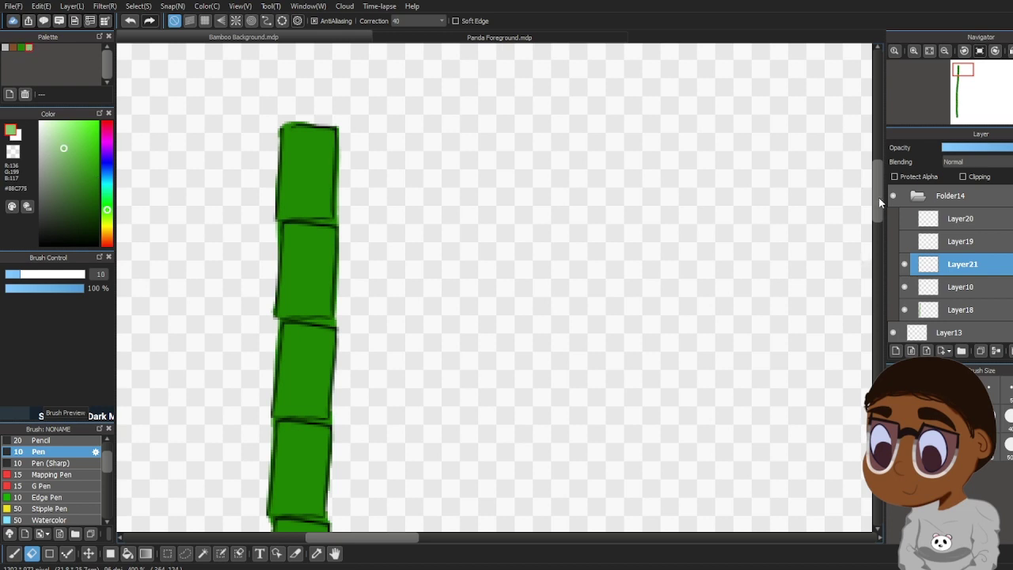
pyautogui.moveTo(878, 202); pyautogui.dragTo(858, 382)
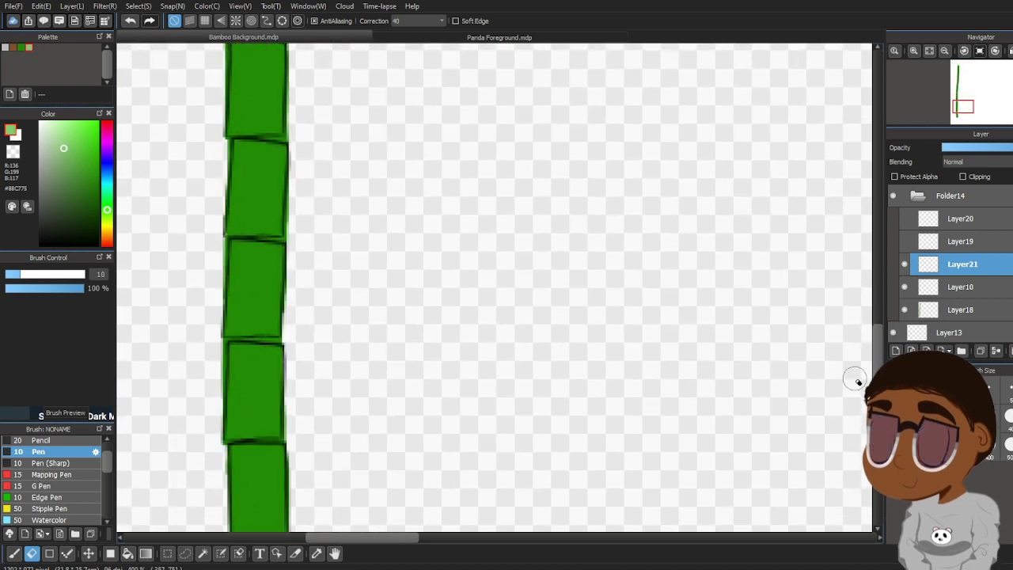
pyautogui.click(15, 552)
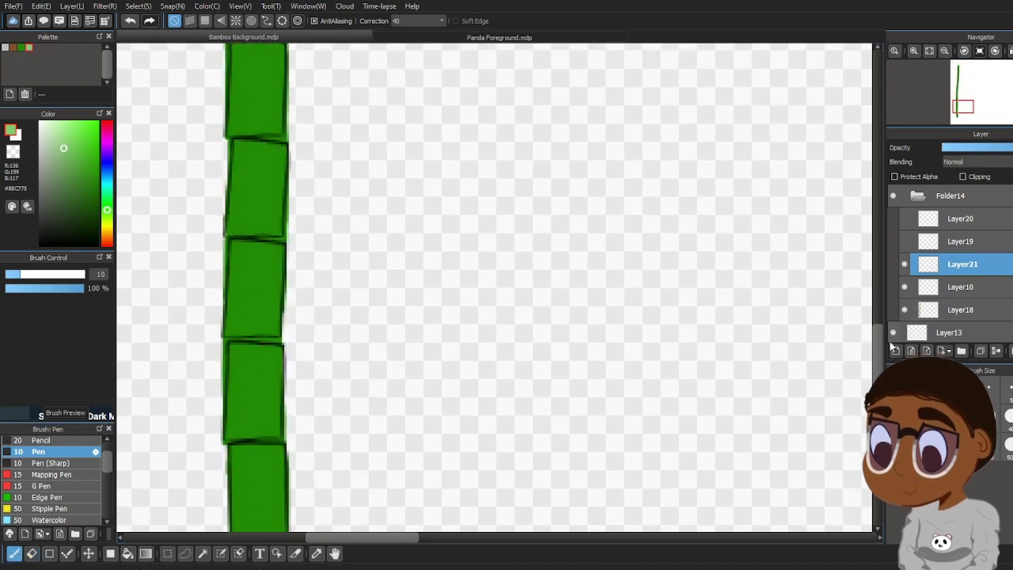
pyautogui.moveTo(879, 345); pyautogui.dragTo(869, 401)
pyautogui.scroll(5, 258, 328)
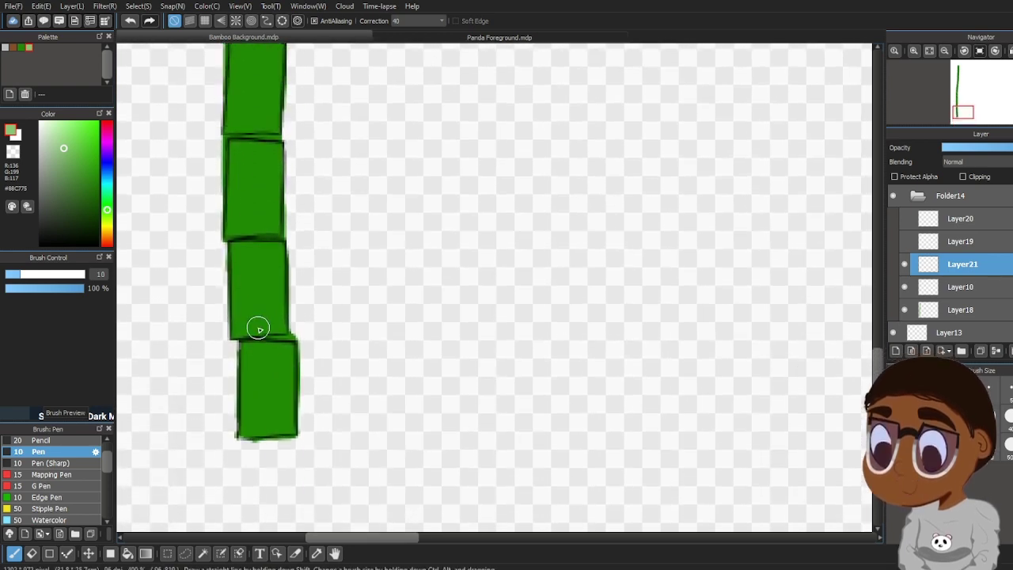
pyautogui.moveTo(230, 336)
pyautogui.mouseDown()
pyautogui.moveTo(291, 335)
pyautogui.moveTo(232, 340)
pyautogui.moveTo(303, 340)
pyautogui.moveTo(253, 334)
pyautogui.mouseUp()
# Paint curved light green lines across the second and third joints from the stalk's bottom
pyautogui.scroll(4, 791, 344)
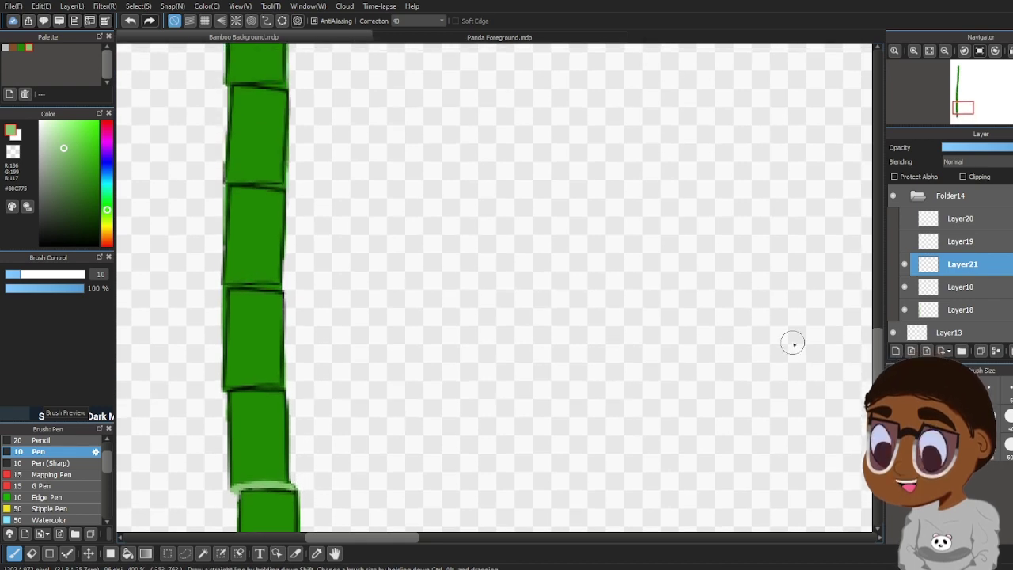
pyautogui.moveTo(246, 389)
pyautogui.mouseDown()
pyautogui.moveTo(270, 399)
pyautogui.moveTo(264, 475)
pyautogui.moveTo(222, 391)
pyautogui.moveTo(286, 398)
pyautogui.moveTo(250, 384)
pyautogui.moveTo(227, 397)
pyautogui.mouseUp()
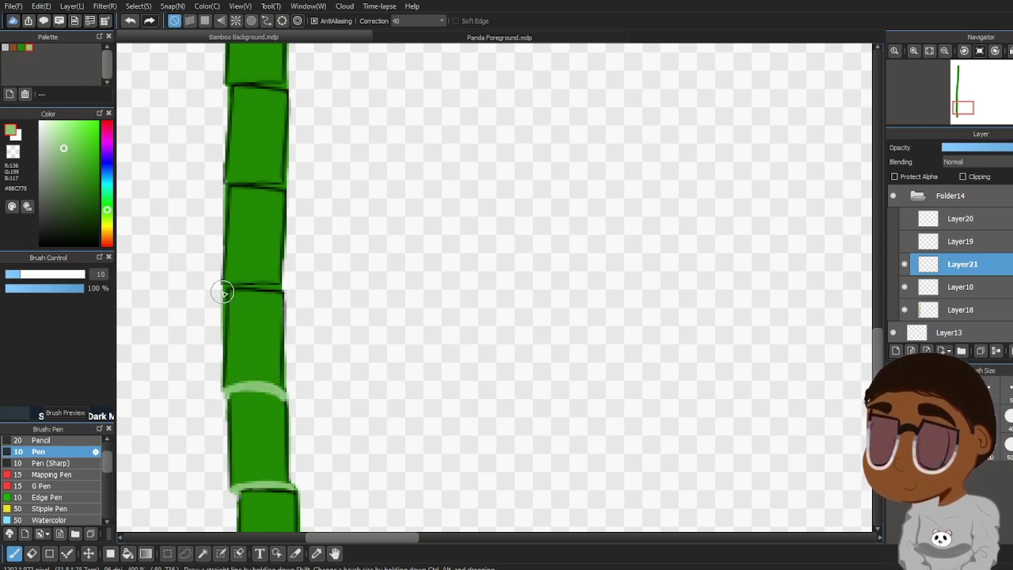
pyautogui.moveTo(267, 288)
pyautogui.mouseDown()
pyautogui.moveTo(225, 294)
pyautogui.moveTo(255, 287)
pyautogui.moveTo(286, 297)
pyautogui.mouseUp()
pyautogui.moveTo(879, 368); pyautogui.dragTo(881, 353)
pyautogui.scroll(-1, 881, 356)
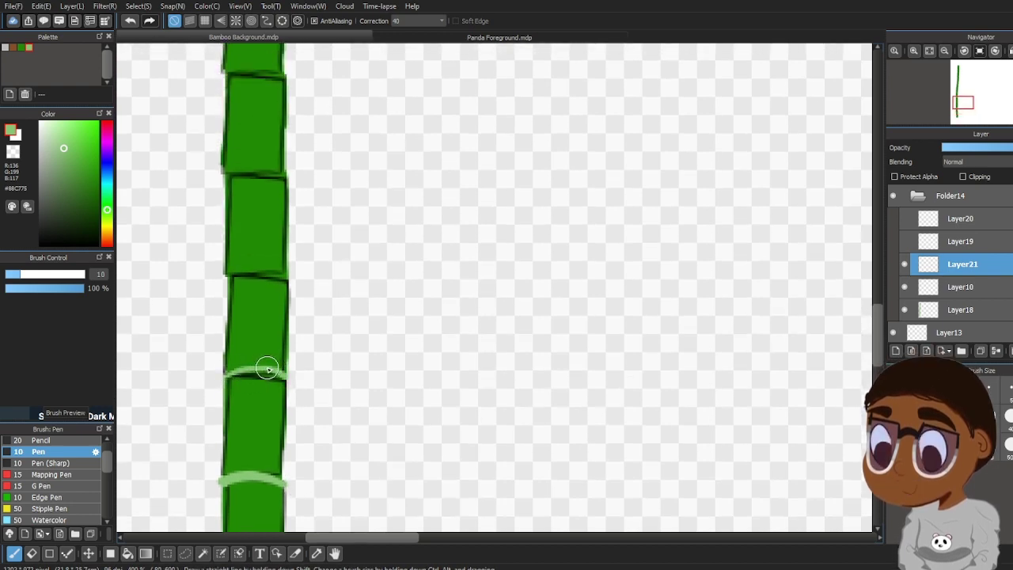
pyautogui.moveTo(221, 371); pyautogui.dragTo(286, 379)
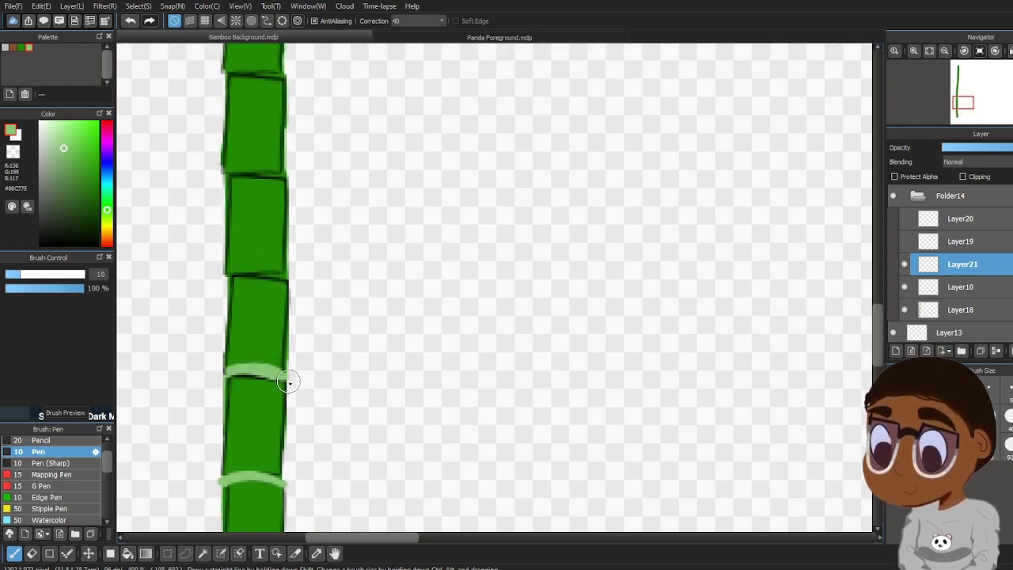
pyautogui.click(130, 21)
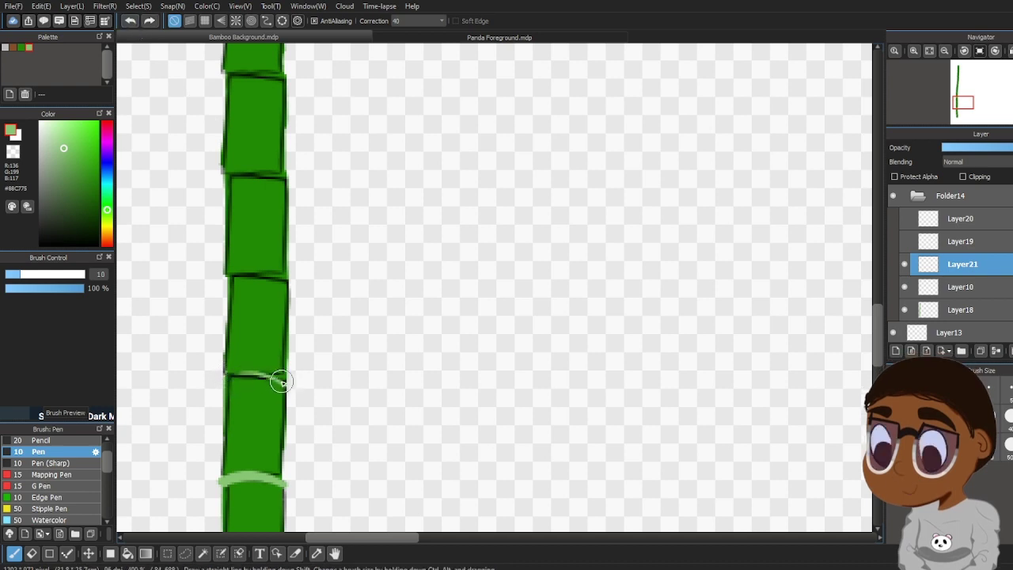
pyautogui.moveTo(281, 382); pyautogui.dragTo(226, 373)
pyautogui.click(131, 21)
# Paint light green lines that sag slightly downward across the fourth, fifth and sixth joints from the stalk's bottom
pyautogui.moveTo(229, 373); pyautogui.dragTo(286, 378)
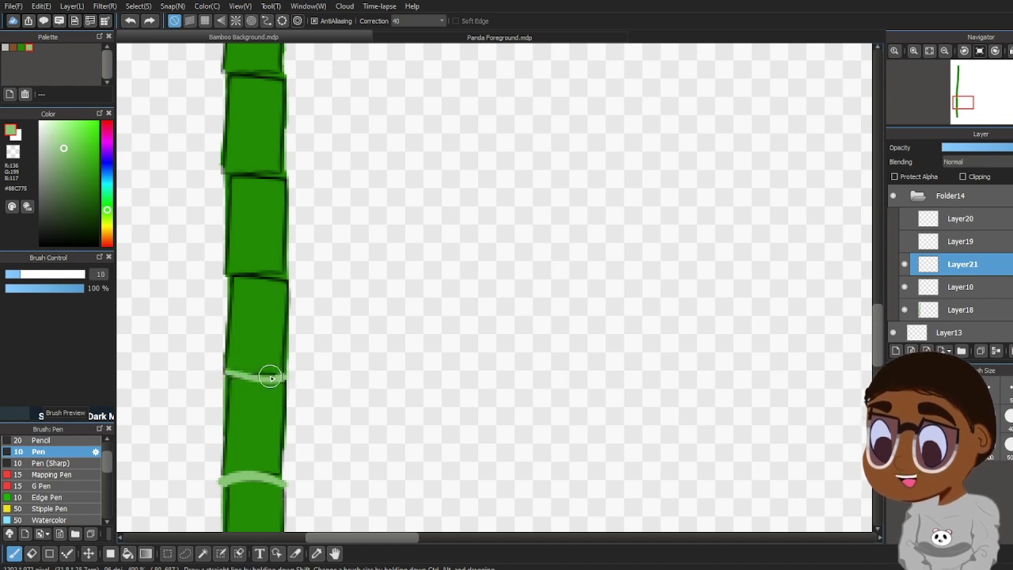
pyautogui.moveTo(229, 276); pyautogui.dragTo(287, 274)
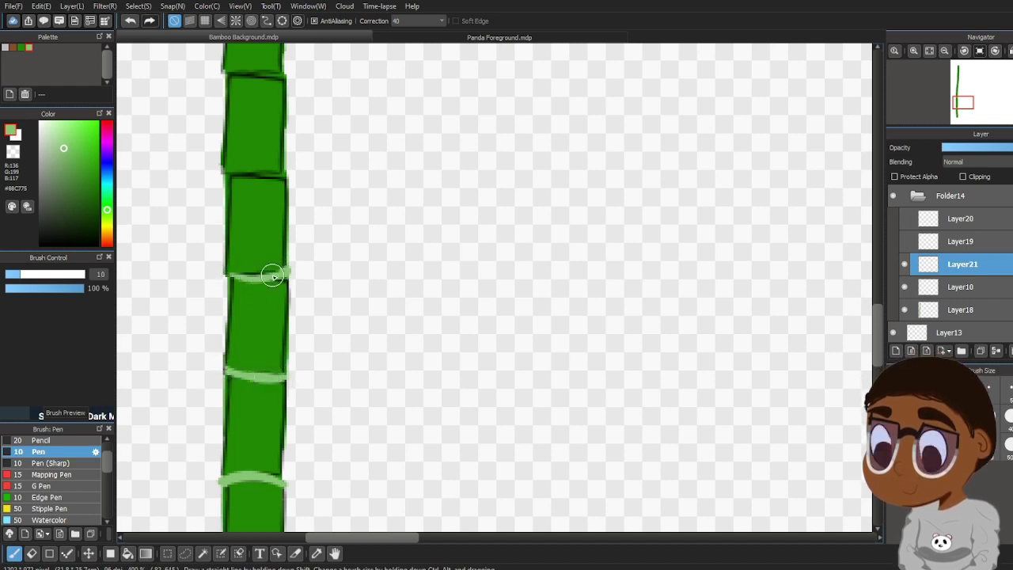
pyautogui.moveTo(876, 342); pyautogui.dragTo(879, 325)
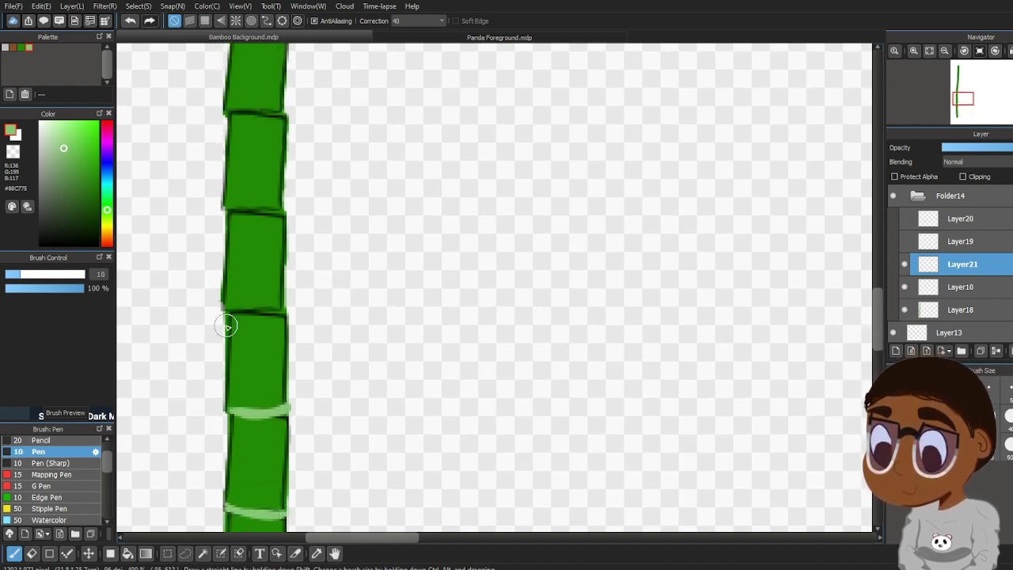
pyautogui.moveTo(227, 311)
pyautogui.mouseDown()
pyautogui.moveTo(282, 309)
pyautogui.moveTo(233, 309)
pyautogui.moveTo(296, 294)
pyautogui.mouseUp()
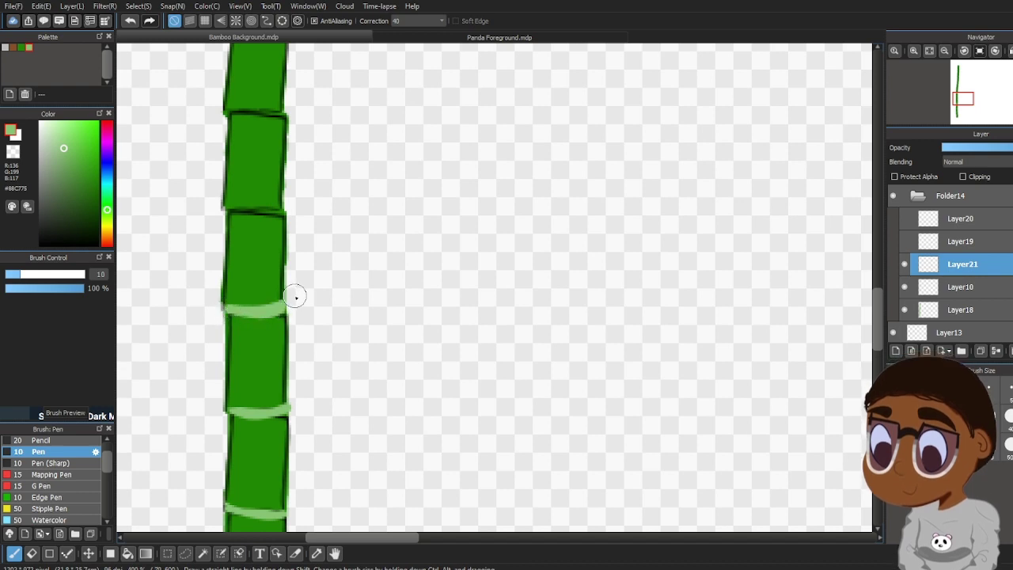
# Erase the light green overshoot at the sixth joint's right end and paint light green lines across the next three joints above
pyautogui.press('e')
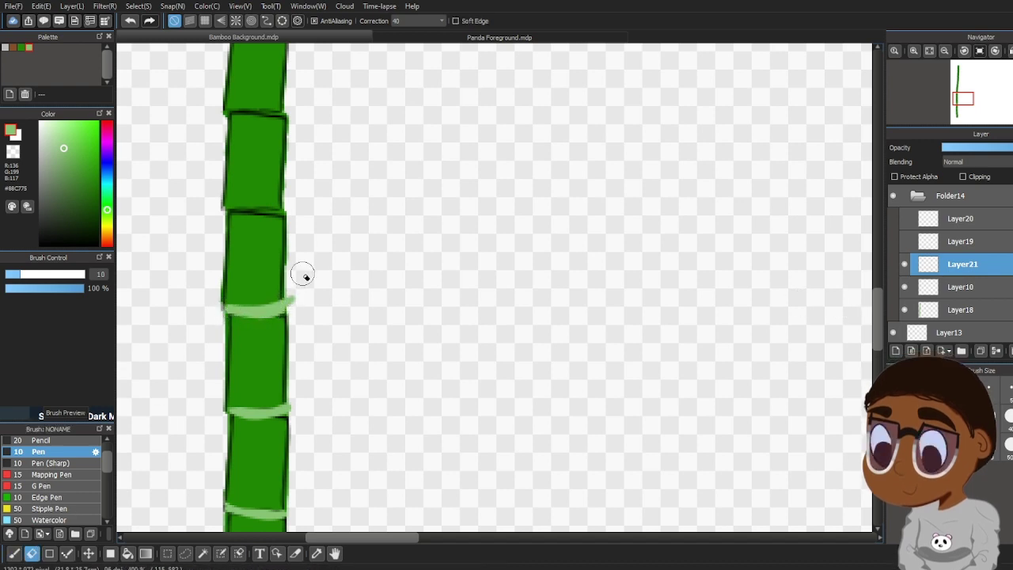
pyautogui.press('p')
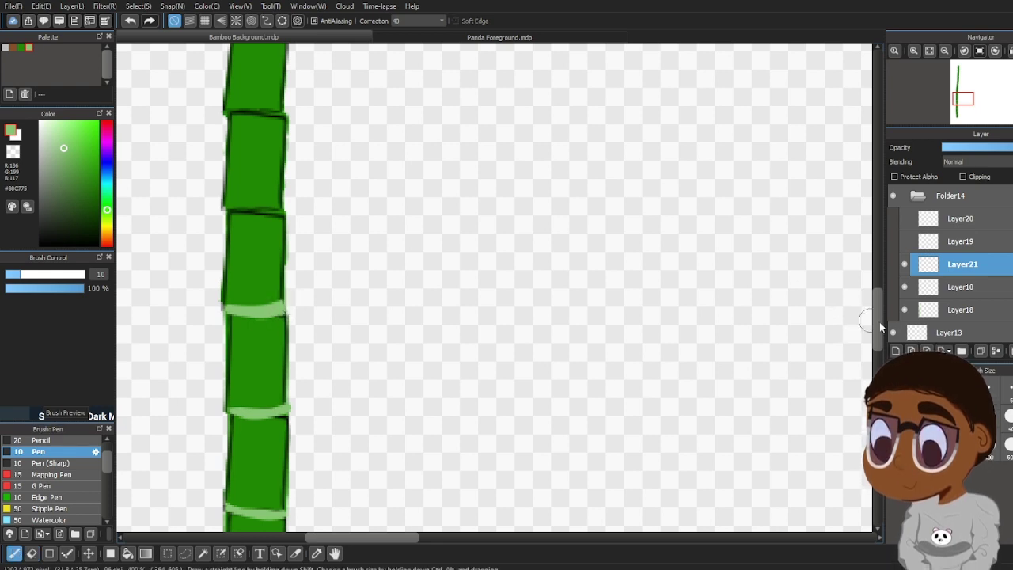
pyautogui.scroll(2, 293, 304)
pyautogui.moveTo(250, 362); pyautogui.dragTo(285, 361)
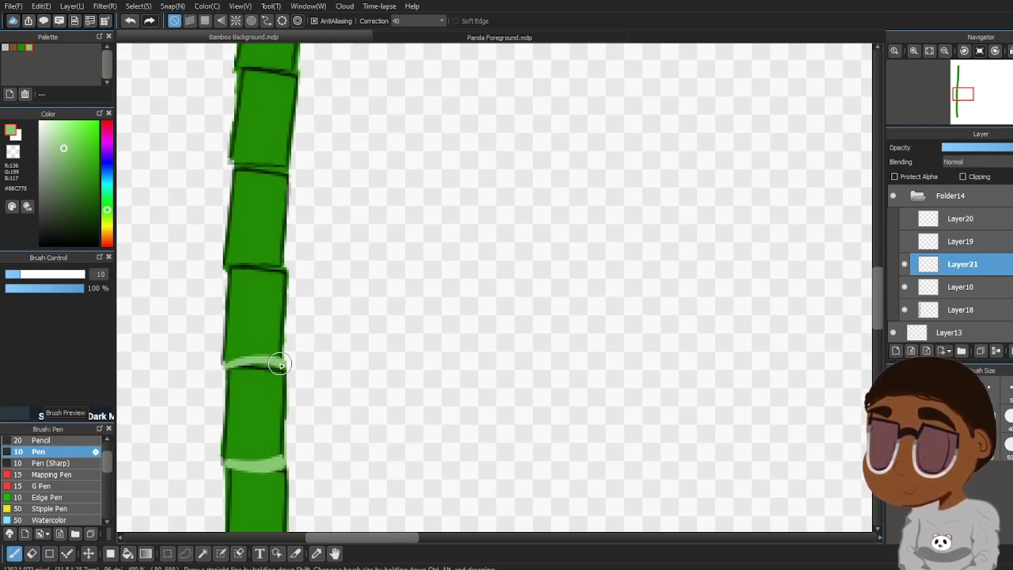
pyautogui.moveTo(221, 269); pyautogui.dragTo(275, 268)
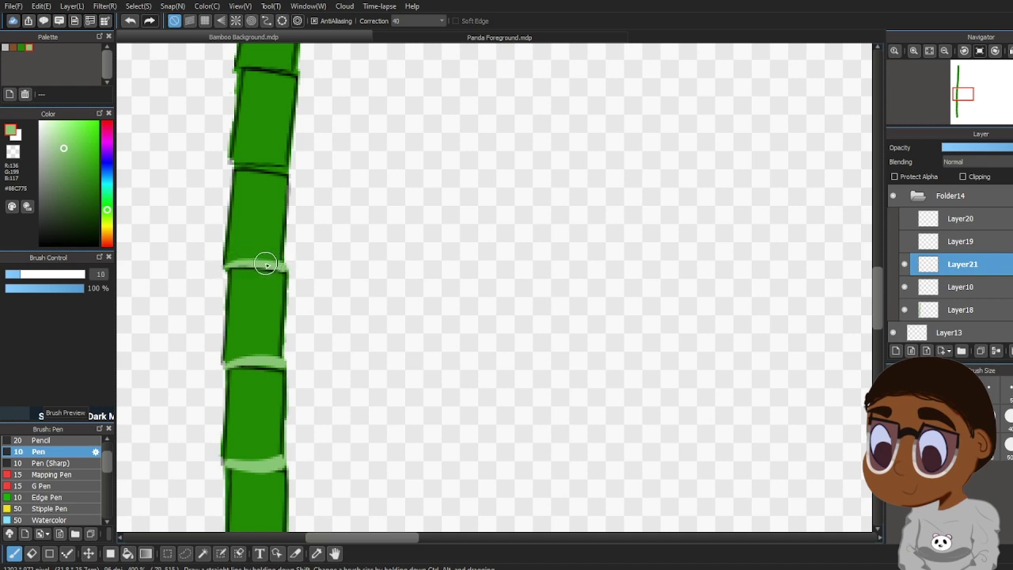
pyautogui.moveTo(228, 163); pyautogui.dragTo(283, 163)
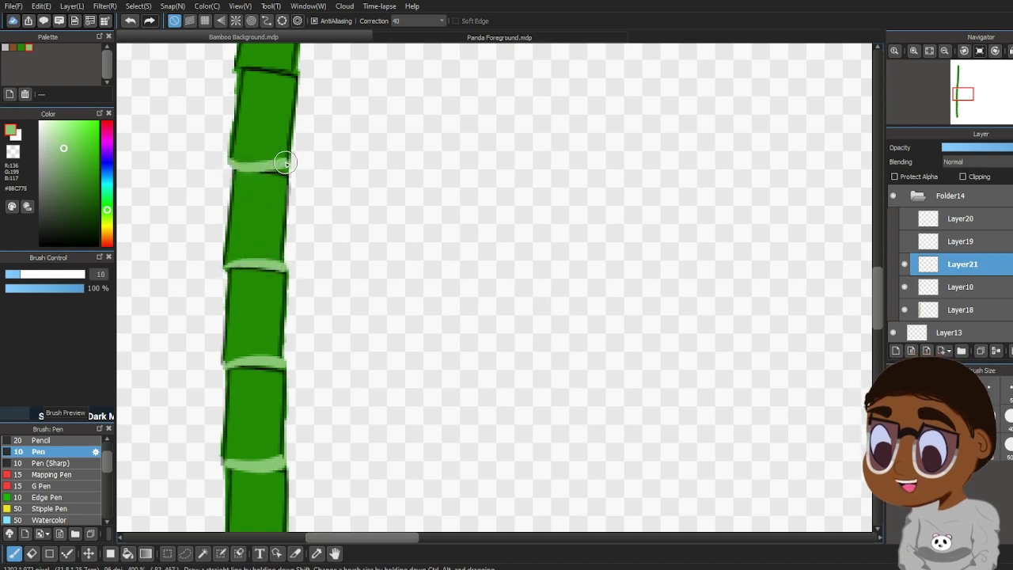
pyautogui.scroll(4, 870, 317)
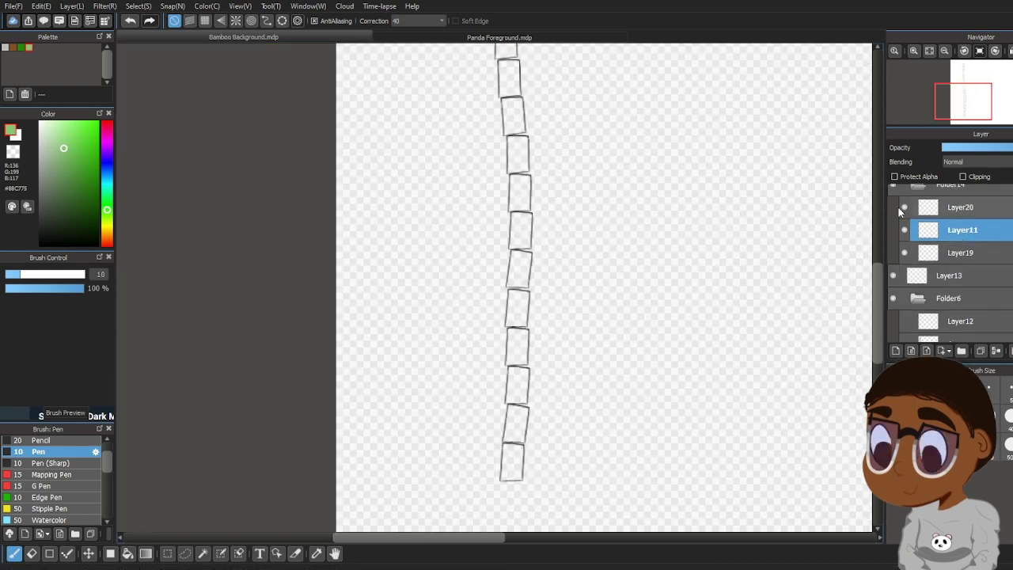
# Hide Layer20 and add a new layer above Layer11
pyautogui.click(904, 207)
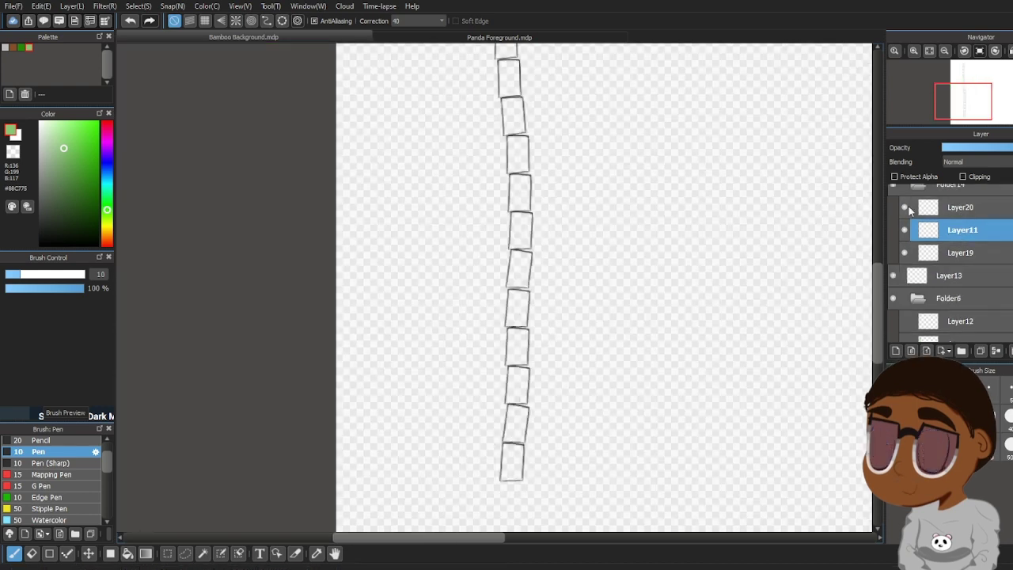
pyautogui.click(896, 352)
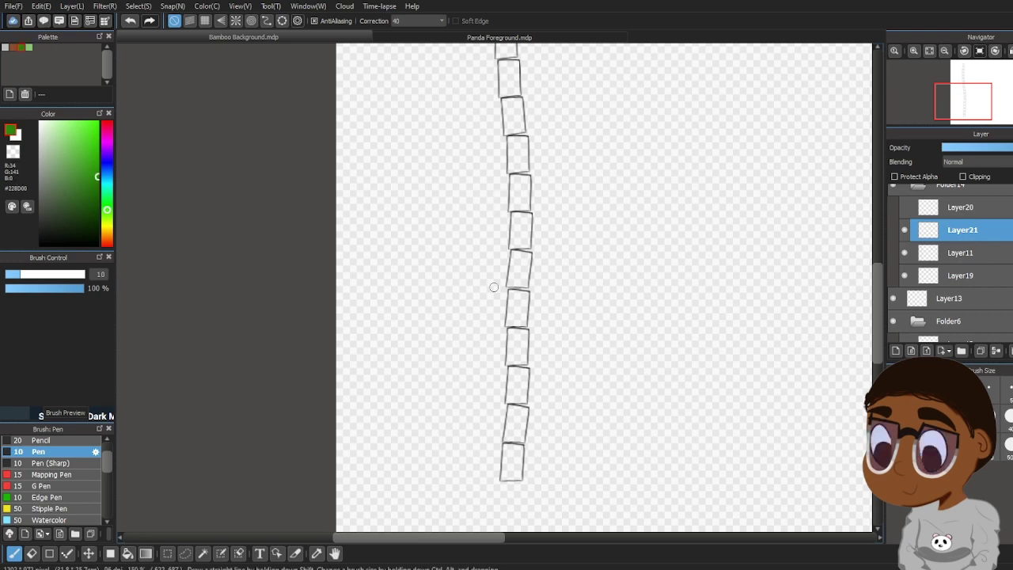
# On Layer19, bucket-fill the ten lowest segments of the stalk with green #228D00
pyautogui.click(964, 275)
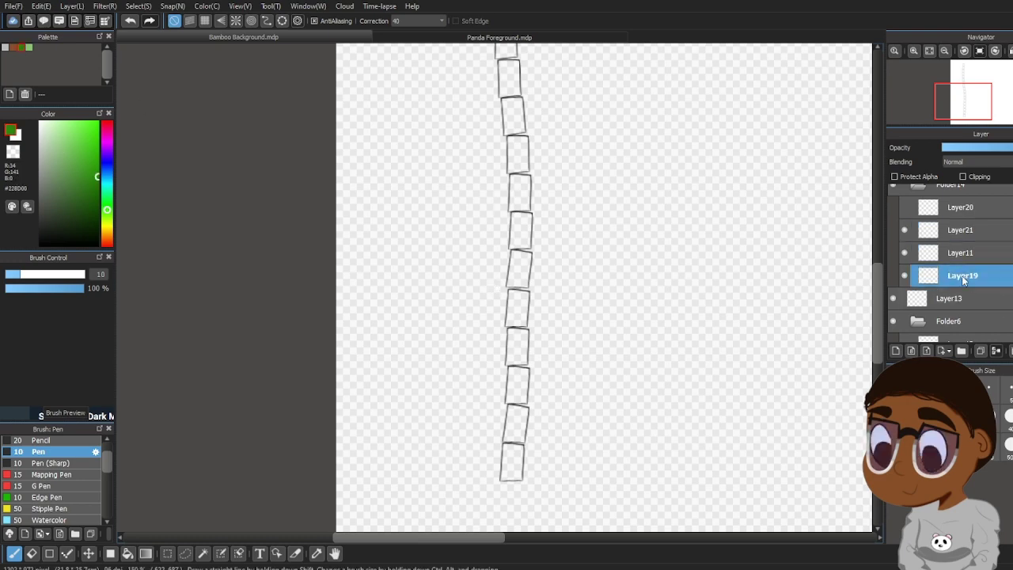
pyautogui.click(127, 553)
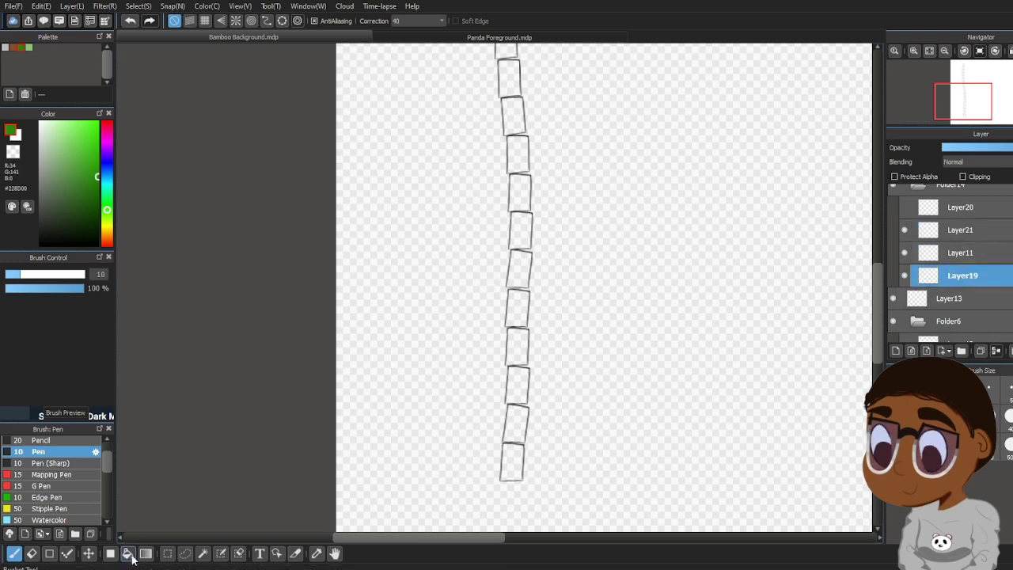
pyautogui.click(519, 455)
pyautogui.click(521, 424)
pyautogui.click(520, 385)
pyautogui.click(522, 340)
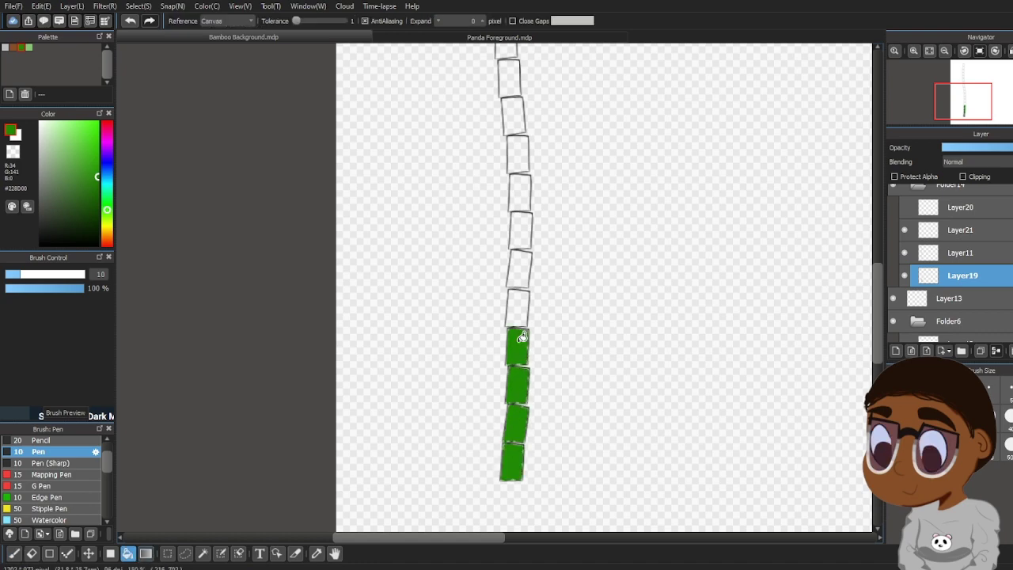
pyautogui.click(524, 308)
pyautogui.click(526, 262)
pyautogui.click(524, 228)
pyautogui.click(529, 194)
pyautogui.click(527, 152)
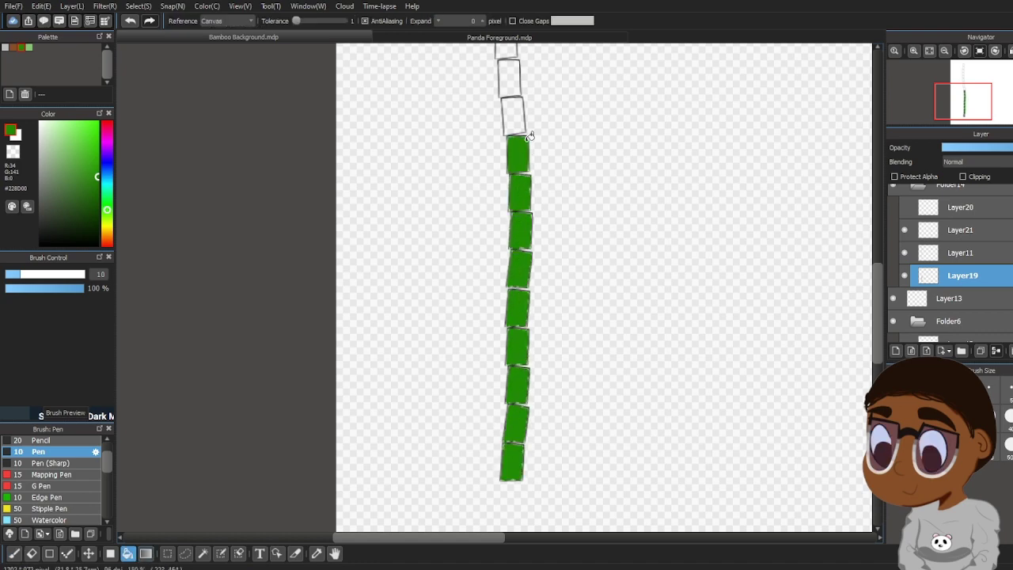
pyautogui.click(527, 121)
# Bucket-fill the stalk's remaining eight upper segments with the same green
pyautogui.scroll(5, 881, 304)
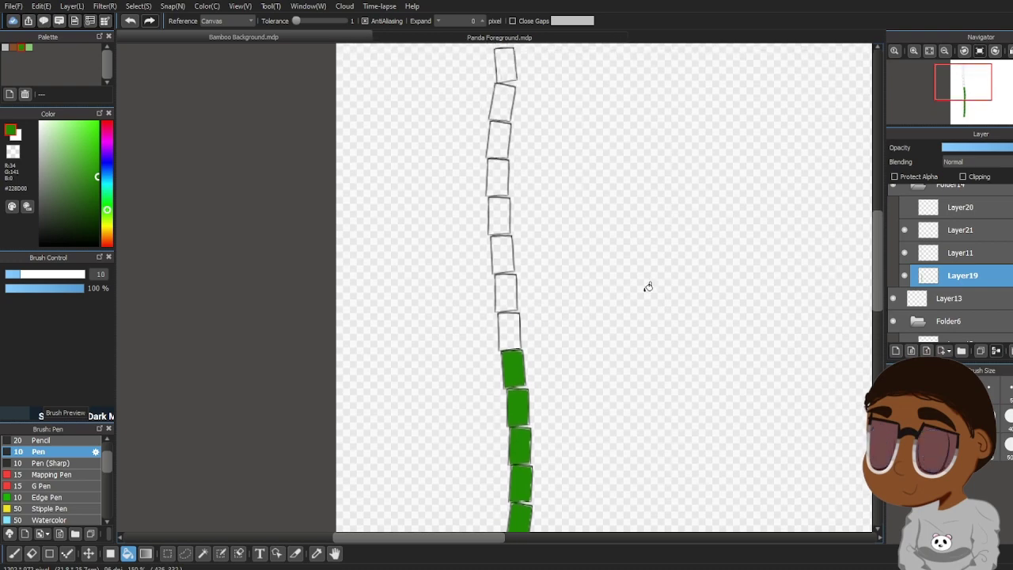
pyautogui.click(509, 330)
pyautogui.click(506, 292)
pyautogui.click(507, 247)
pyautogui.click(504, 216)
pyautogui.click(505, 179)
pyautogui.click(508, 139)
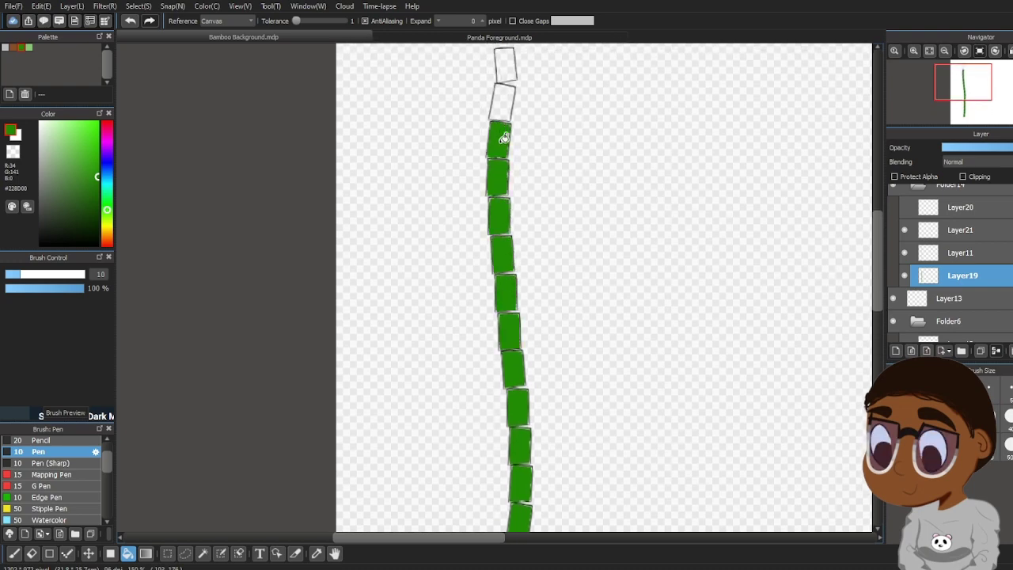
pyautogui.click(511, 104)
pyautogui.click(506, 75)
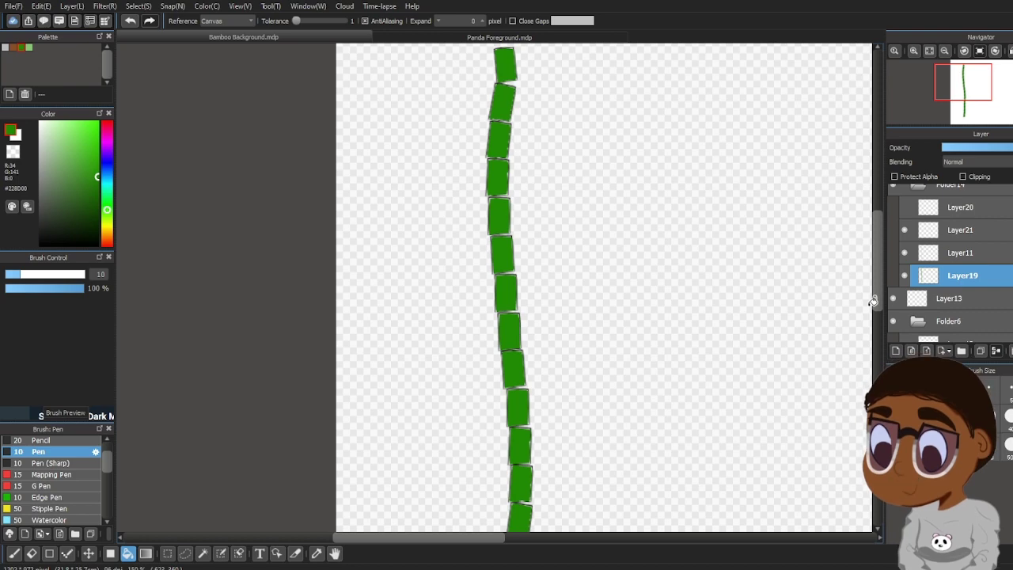
# With the size 10 Pen, paint green over the unfilled gaps along the edges and joints of the two lowest segments
pyautogui.press('b')
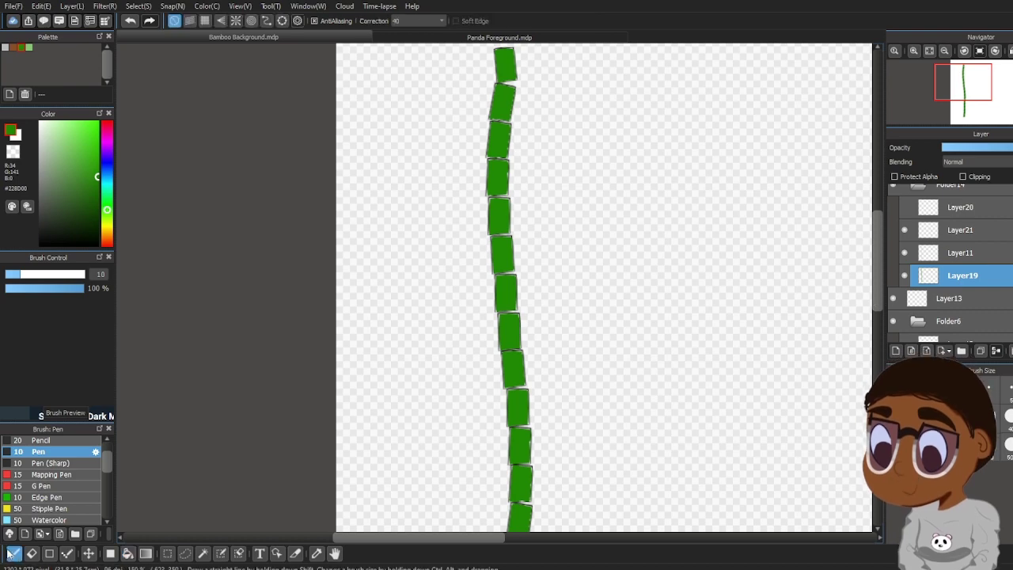
pyautogui.moveTo(877, 276); pyautogui.dragTo(877, 360)
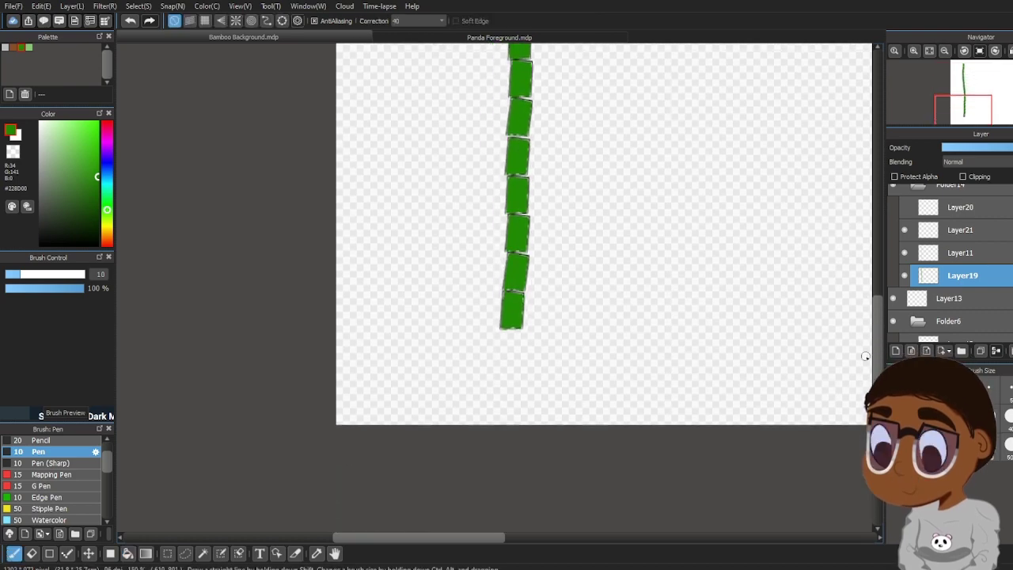
pyautogui.click(915, 51)
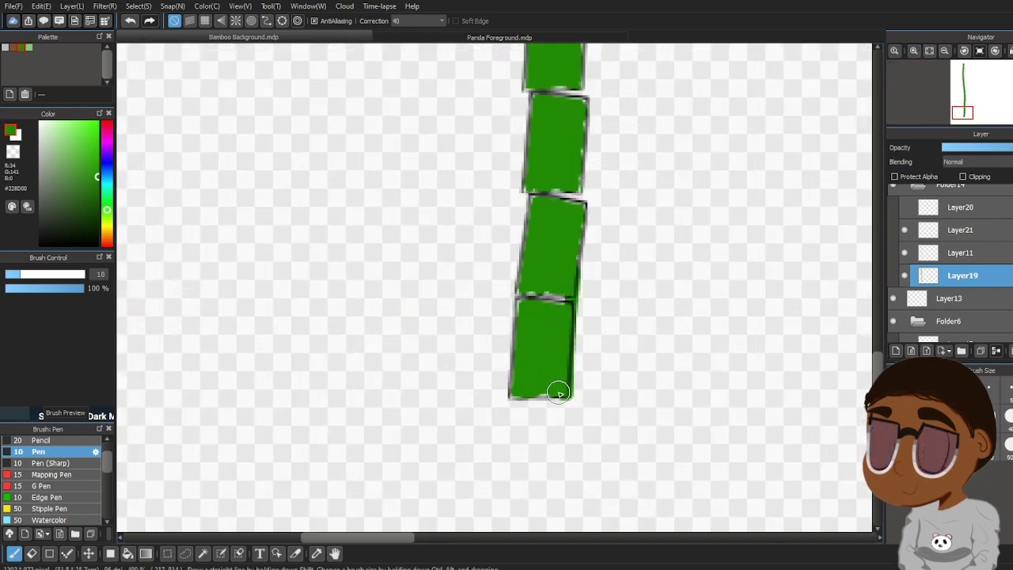
pyautogui.moveTo(513, 393); pyautogui.dragTo(532, 246)
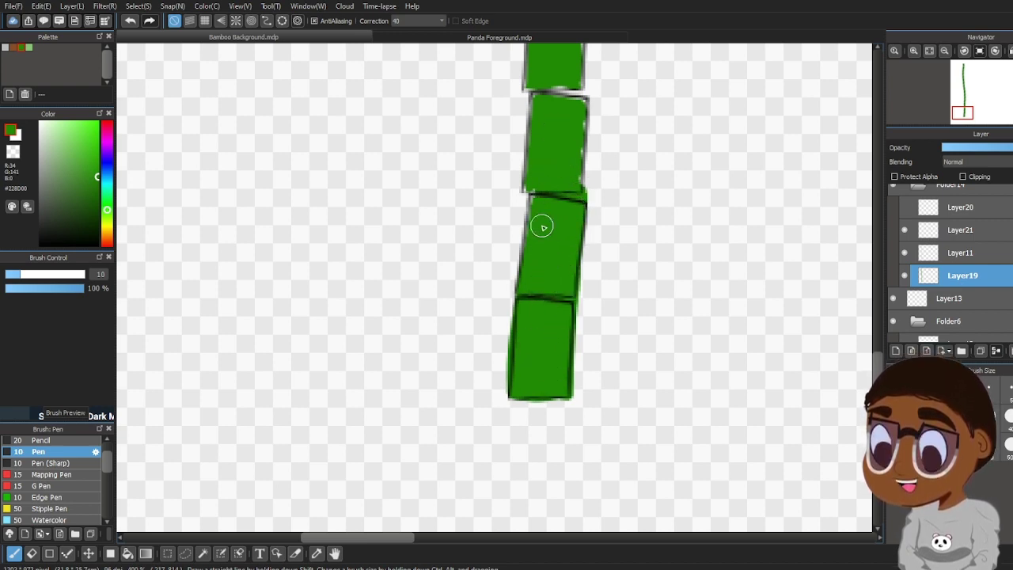
pyautogui.moveTo(529, 198); pyautogui.dragTo(518, 294)
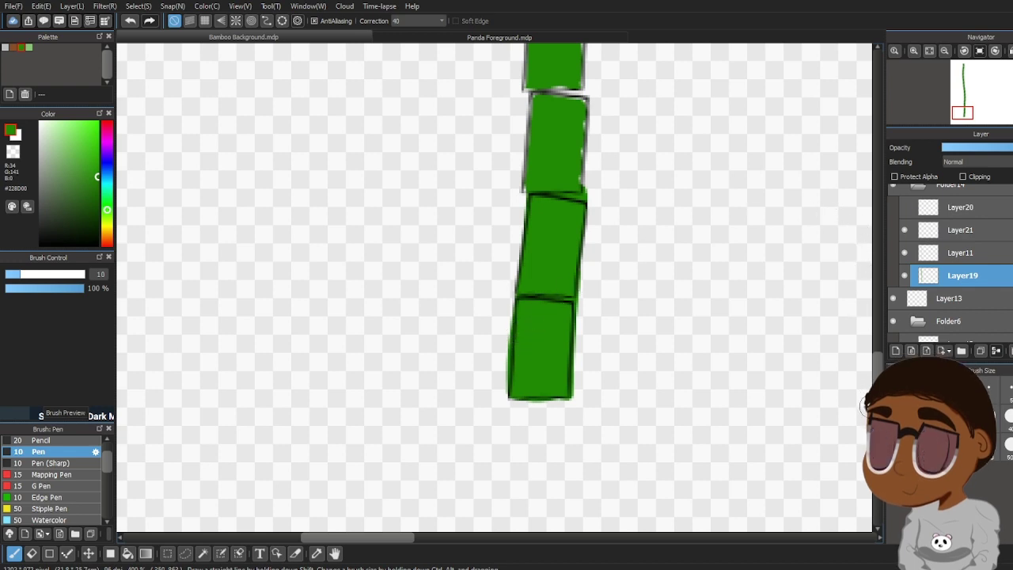
# Paint green over the gaps around the third, fourth and fifth segments from the bottom and erase the overshoot beside the fifth
pyautogui.scroll(3, 495, 285)
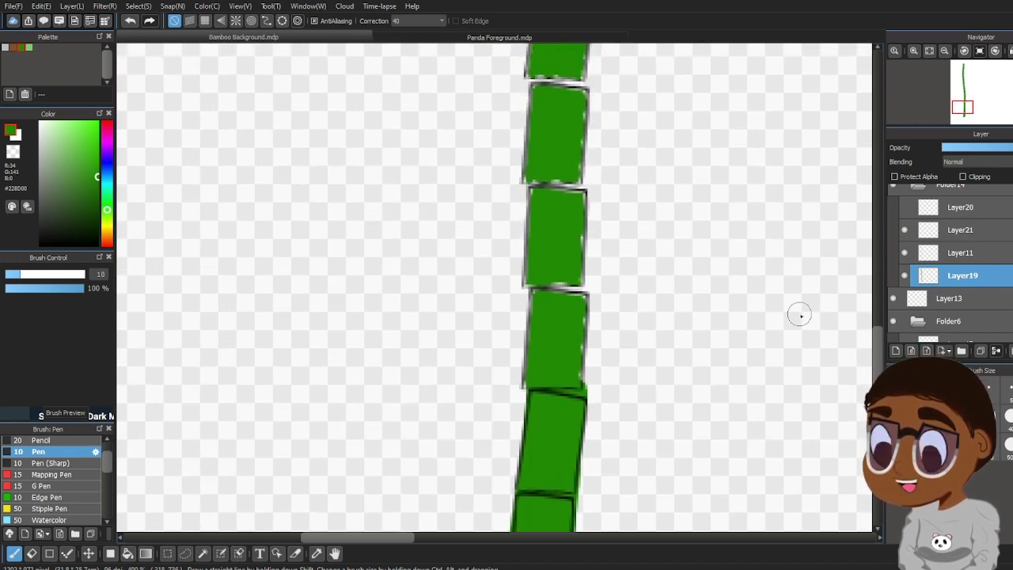
pyautogui.moveTo(578, 393)
pyautogui.mouseDown()
pyautogui.moveTo(584, 292)
pyautogui.moveTo(535, 286)
pyautogui.moveTo(527, 380)
pyautogui.mouseUp()
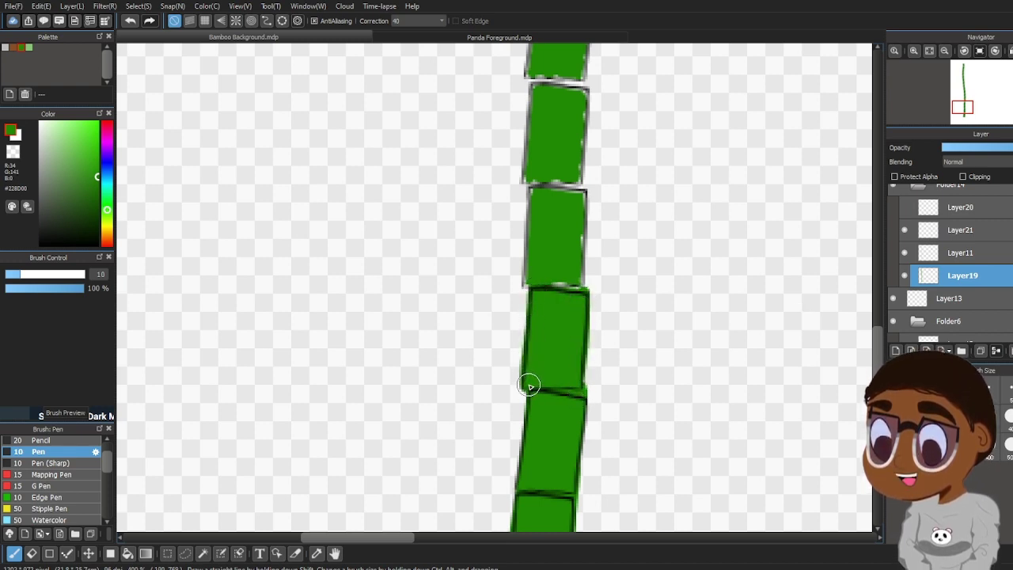
pyautogui.scroll(3, 882, 290)
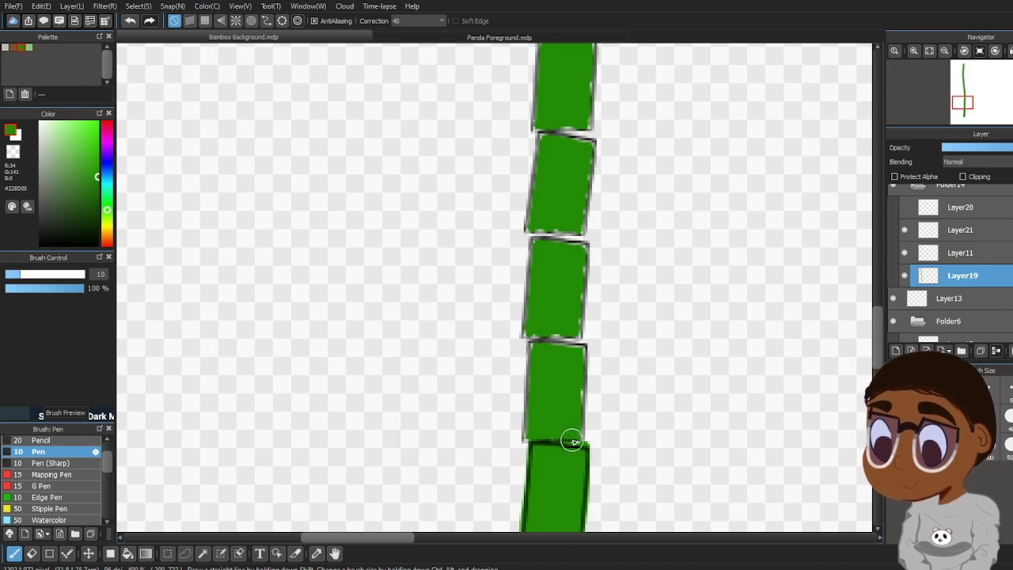
pyautogui.moveTo(582, 457)
pyautogui.mouseDown()
pyautogui.moveTo(580, 348)
pyautogui.moveTo(534, 342)
pyautogui.moveTo(528, 434)
pyautogui.moveTo(601, 365)
pyautogui.moveTo(580, 379)
pyautogui.moveTo(580, 240)
pyautogui.moveTo(536, 232)
pyautogui.moveTo(526, 330)
pyautogui.mouseUp()
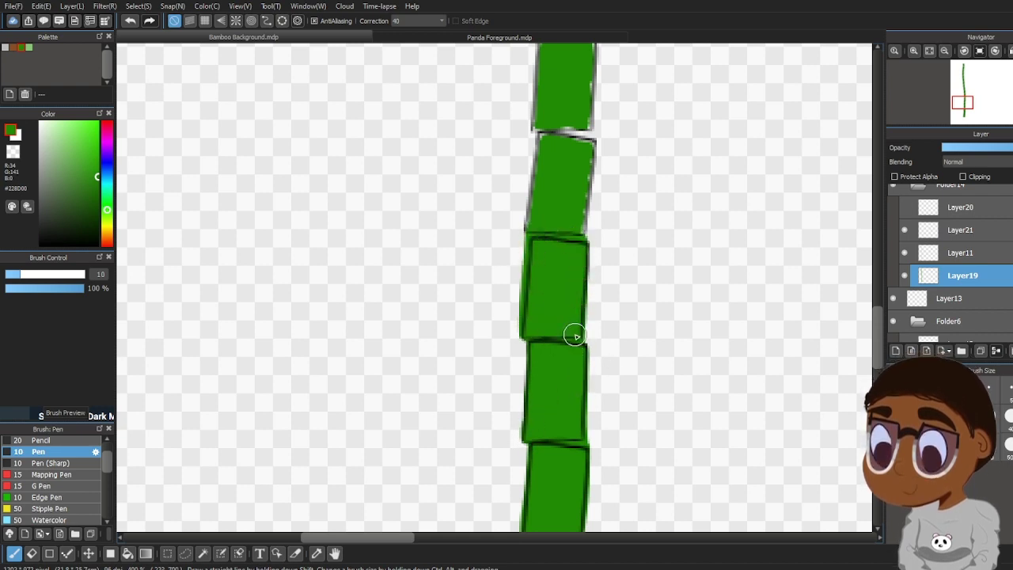
pyautogui.click(31, 553)
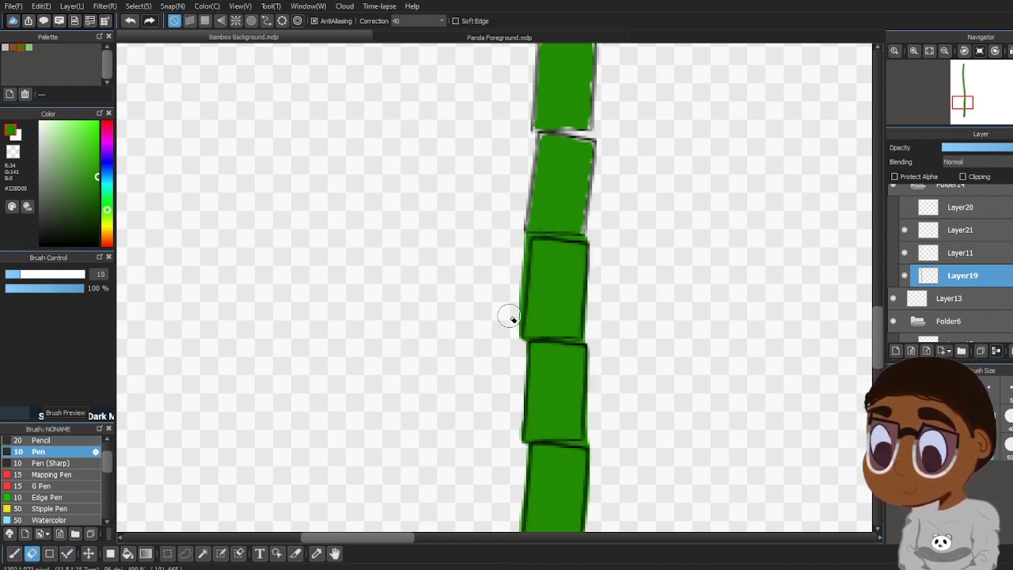
pyautogui.moveTo(520, 275); pyautogui.dragTo(522, 240)
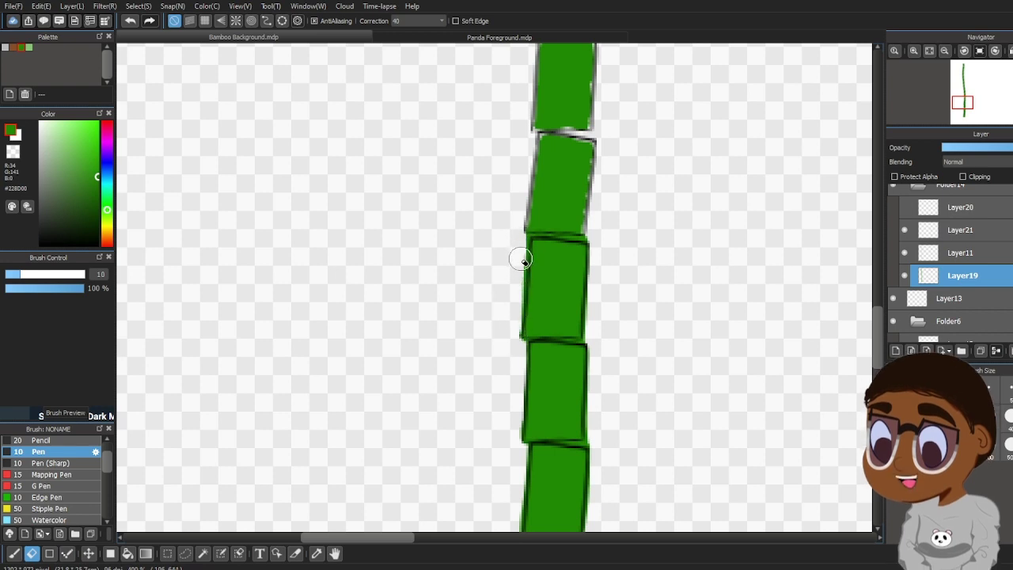
# Paint green over the gaps along the edges and joints of the sixth and seventh segments from the bottom
pyautogui.click(13, 554)
pyautogui.scroll(5, 877, 317)
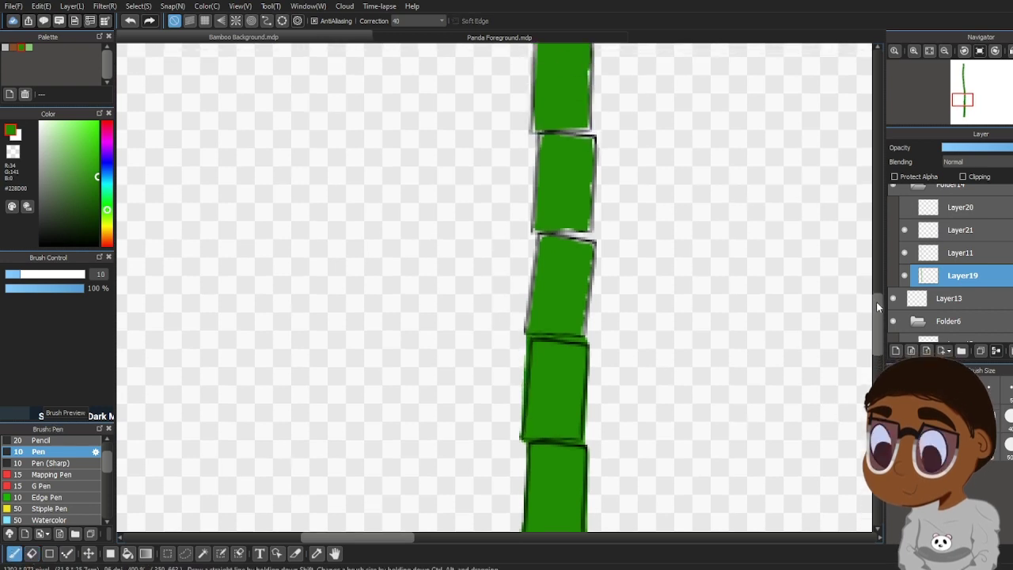
pyautogui.moveTo(594, 326); pyautogui.dragTo(543, 316)
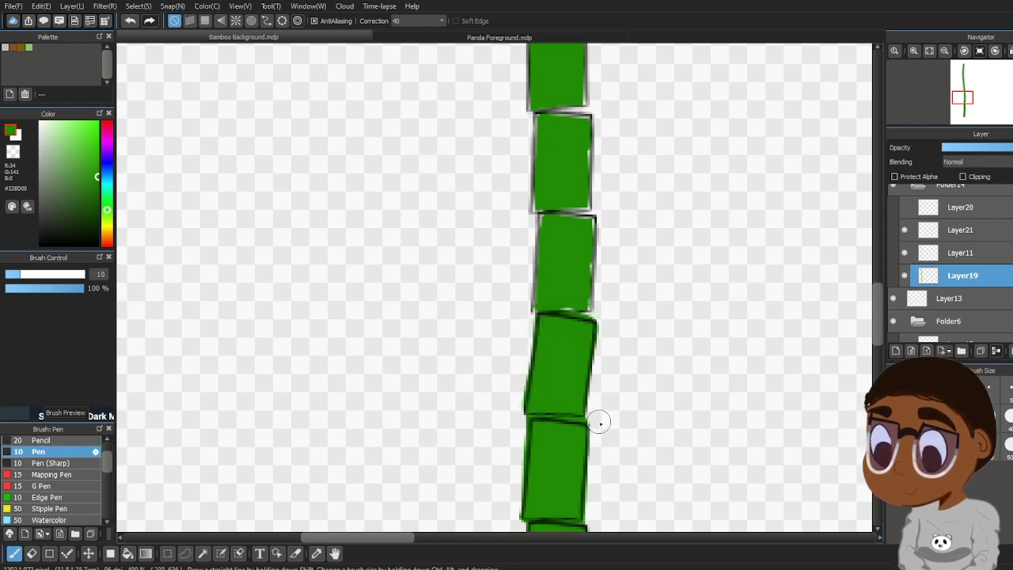
pyautogui.moveTo(583, 330)
pyautogui.mouseDown()
pyautogui.moveTo(584, 219)
pyautogui.moveTo(540, 214)
pyautogui.mouseUp()
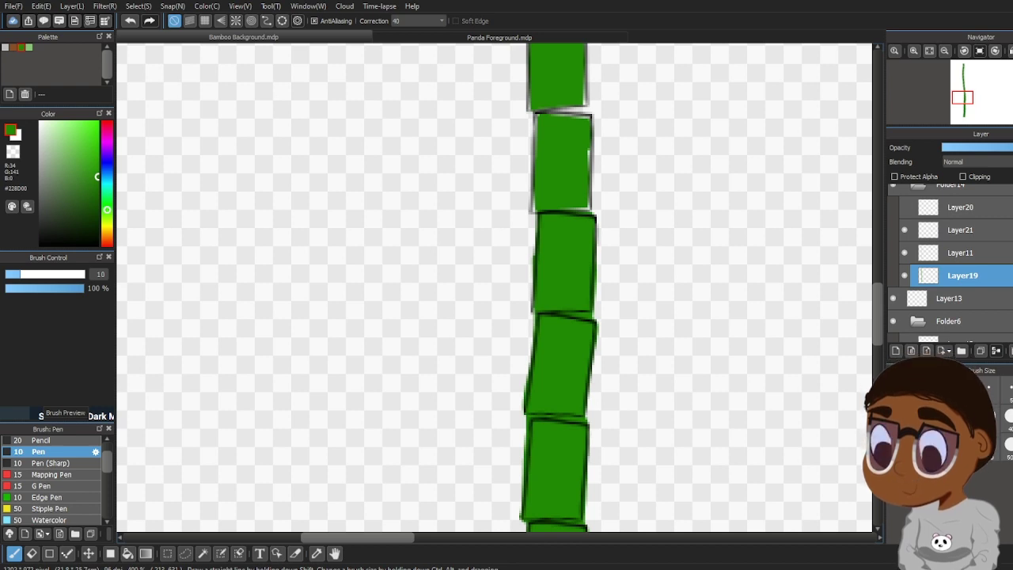
# Paint green over the gaps around the eighth segment from the bottom and erase the overshoot beside its edges
pyautogui.scroll(4, 744, 324)
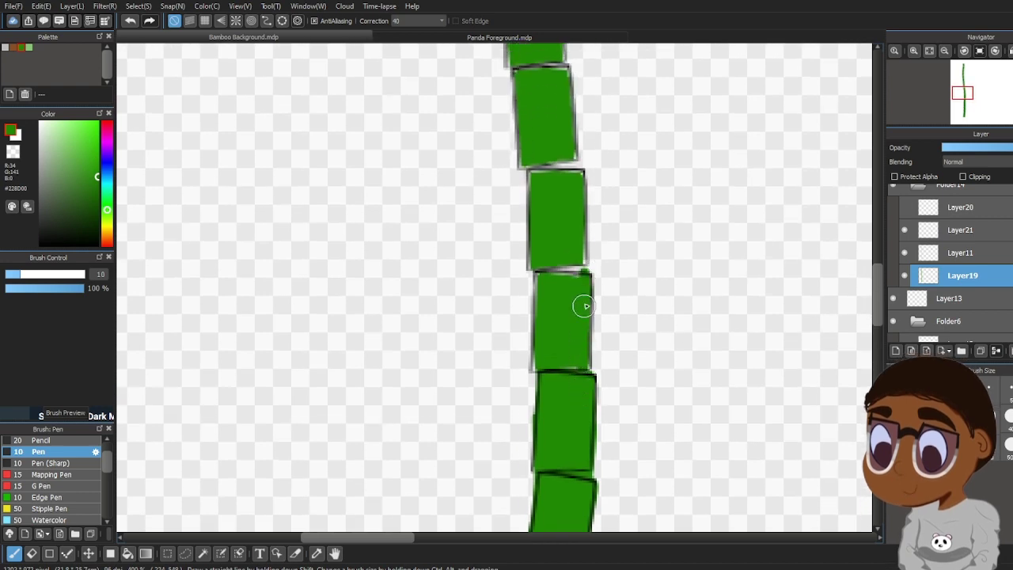
pyautogui.moveTo(534, 362)
pyautogui.mouseDown()
pyautogui.moveTo(538, 278)
pyautogui.moveTo(594, 277)
pyautogui.mouseUp()
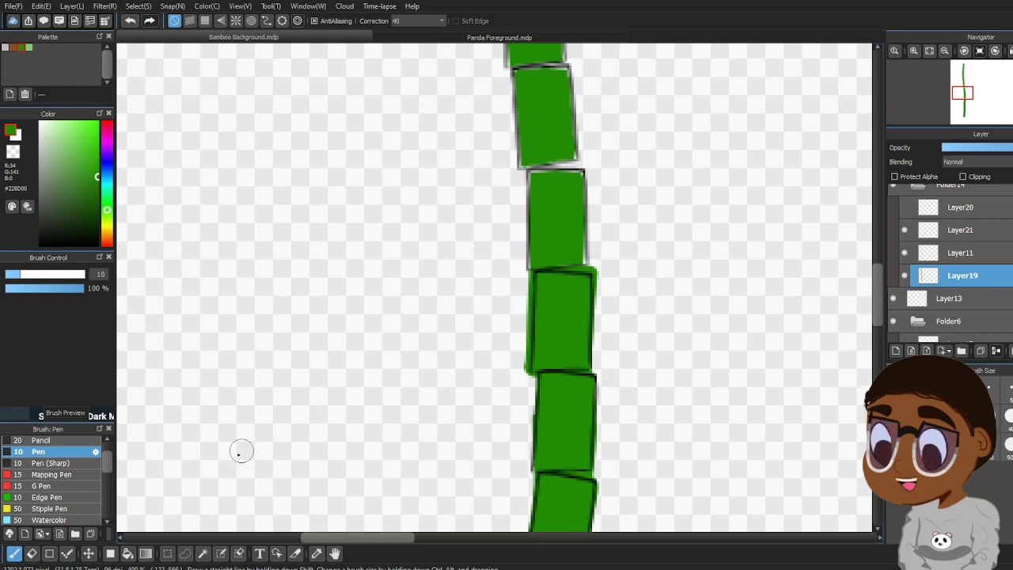
pyautogui.click(32, 553)
pyautogui.moveTo(529, 397); pyautogui.dragTo(528, 317)
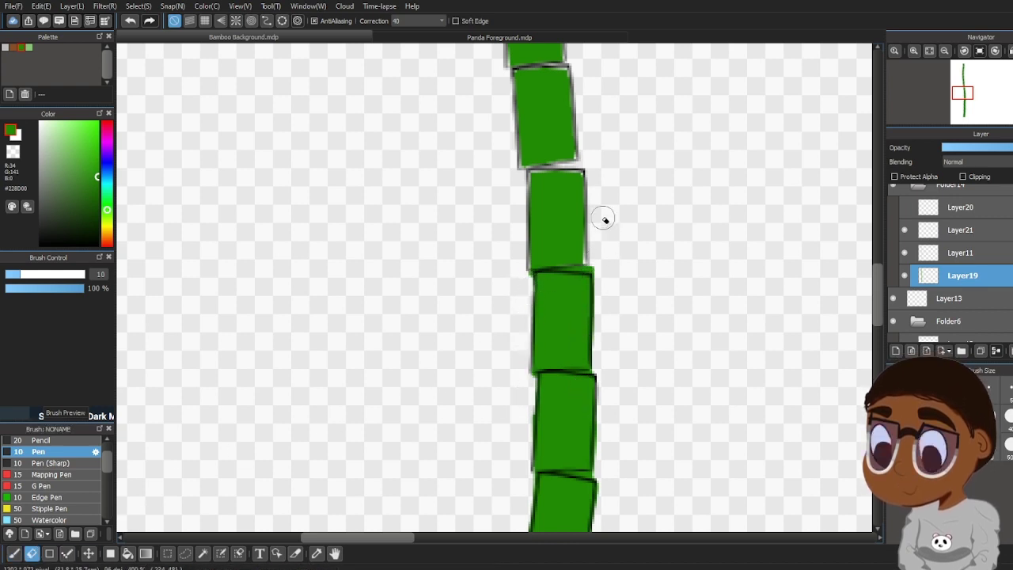
# Paint green over the gaps around the ninth segment from the bottom, removing the stray stroke and overshoot along its right edge
pyautogui.click(14, 553)
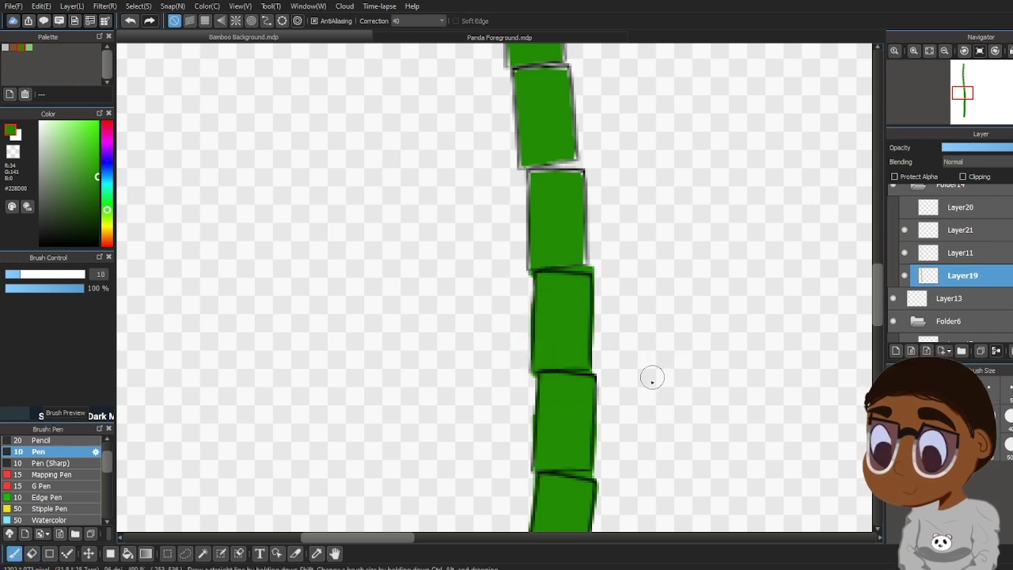
pyautogui.moveTo(878, 293); pyautogui.dragTo(879, 278)
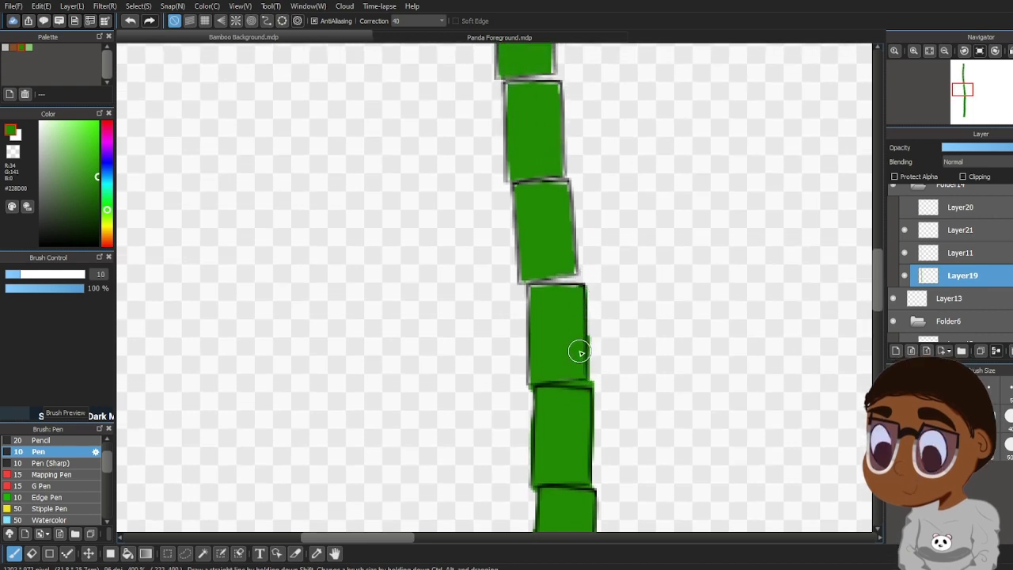
pyautogui.moveTo(534, 377)
pyautogui.mouseDown()
pyautogui.moveTo(531, 277)
pyautogui.moveTo(575, 281)
pyautogui.moveTo(550, 286)
pyautogui.moveTo(573, 290)
pyautogui.moveTo(542, 284)
pyautogui.moveTo(554, 290)
pyautogui.moveTo(591, 251)
pyautogui.mouseUp()
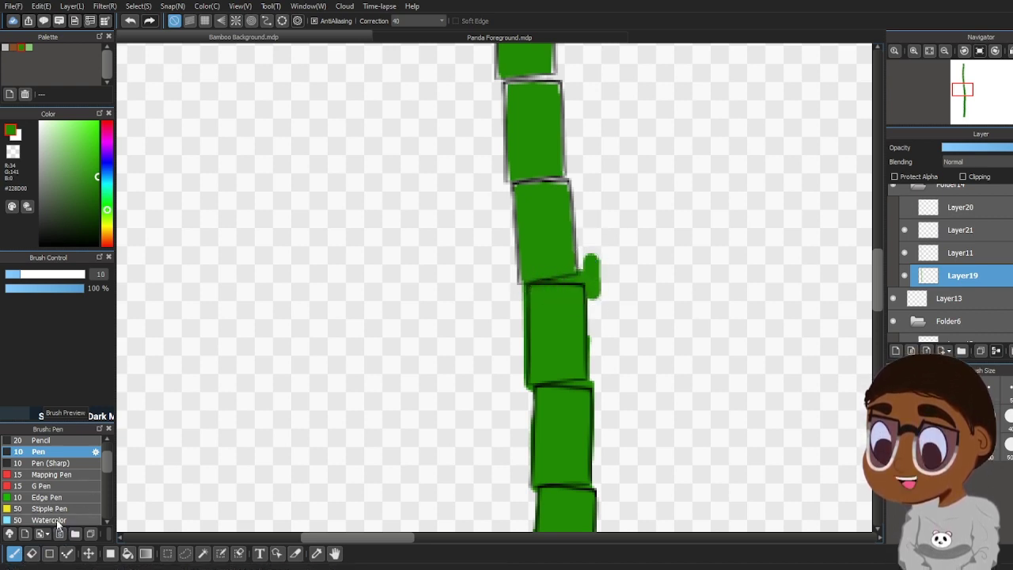
pyautogui.hotkey('ctrl', 'z')
pyautogui.click(35, 556)
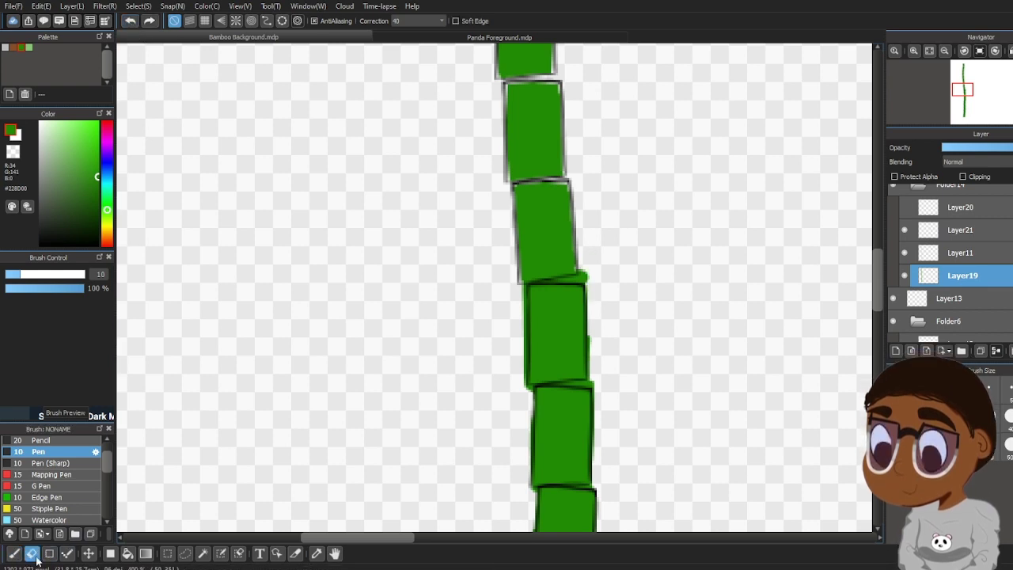
pyautogui.moveTo(592, 335); pyautogui.dragTo(591, 273)
# Paint green over the gaps along the edges of the tenth segment from the bottom with the size 10 Pen
pyautogui.click(12, 554)
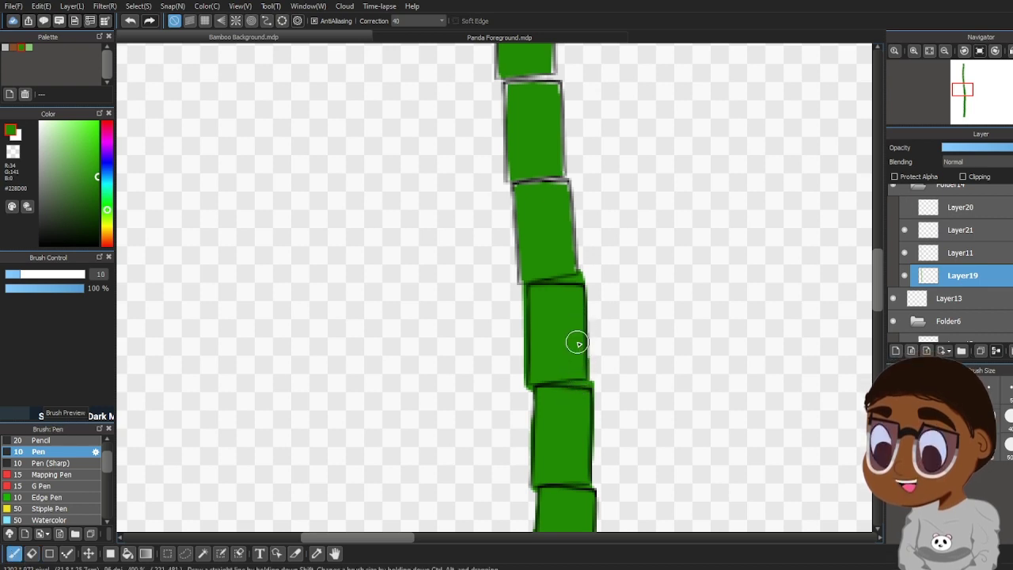
pyautogui.moveTo(880, 297); pyautogui.dragTo(881, 282)
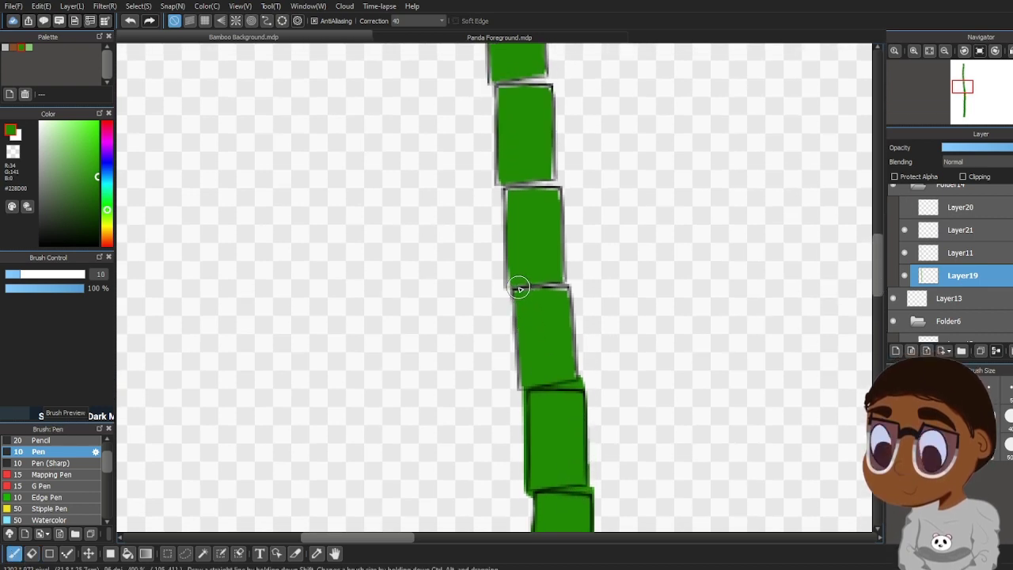
# Paint dark green up to the outlines of two mid-stalk bamboo segments on Layer19 and erase the spill beyond the edge
pyautogui.moveTo(519, 287); pyautogui.dragTo(524, 387)
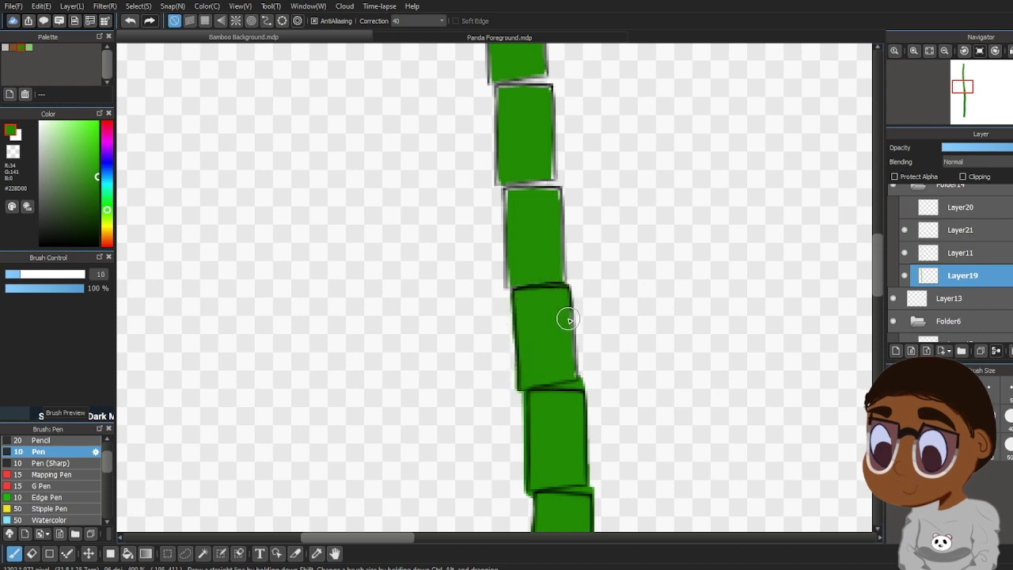
pyautogui.moveTo(563, 234)
pyautogui.mouseDown()
pyautogui.moveTo(558, 190)
pyautogui.moveTo(534, 217)
pyautogui.moveTo(544, 190)
pyautogui.moveTo(561, 190)
pyautogui.moveTo(504, 191)
pyautogui.moveTo(505, 259)
pyautogui.mouseUp()
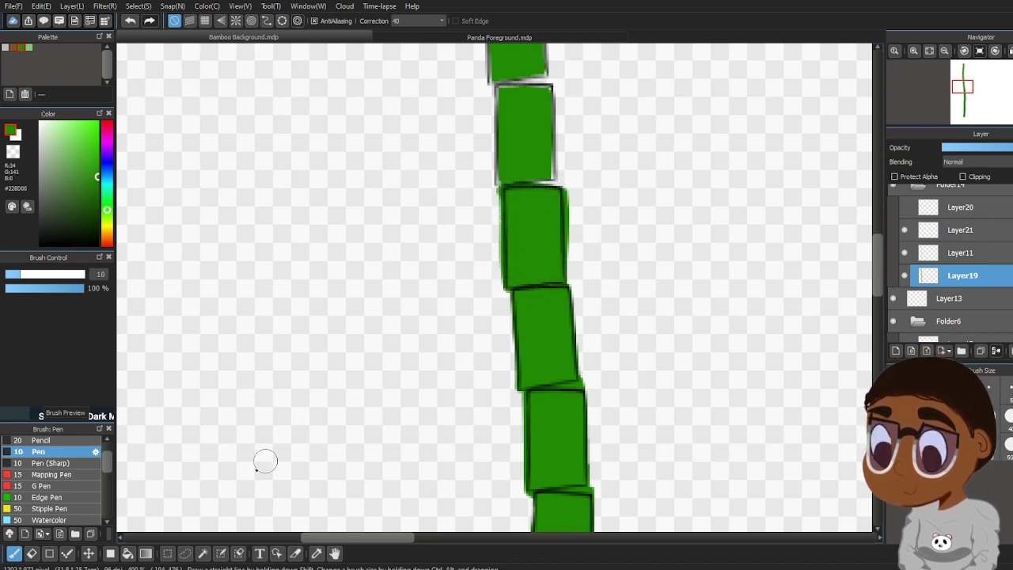
pyautogui.press('e')
pyautogui.moveTo(568, 225); pyautogui.dragTo(565, 192)
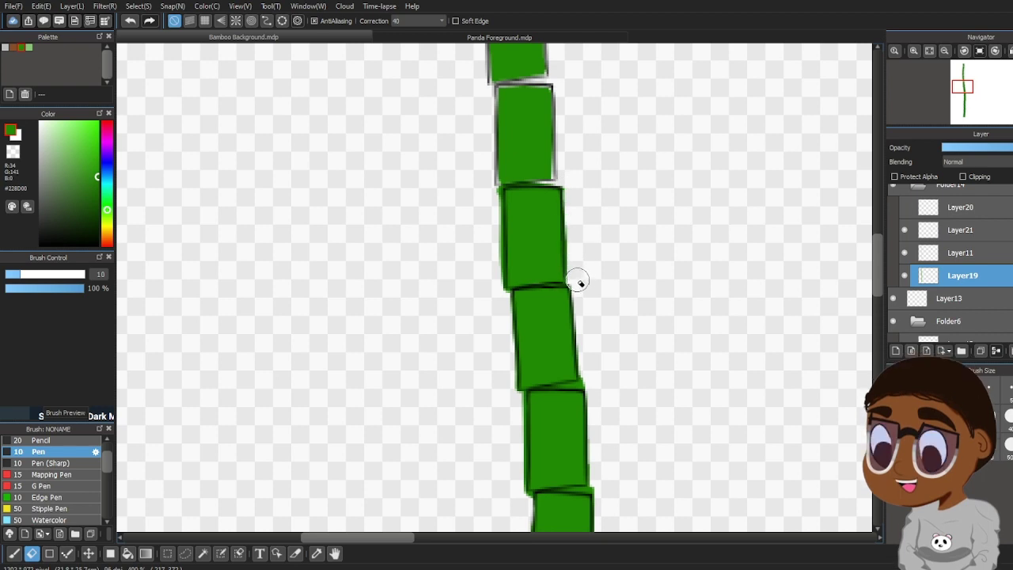
# Fill the pale gaps along the outline of the next segment up the stalk with dark green, using the size 10 Pen
pyautogui.moveTo(880, 290); pyautogui.dragTo(881, 261)
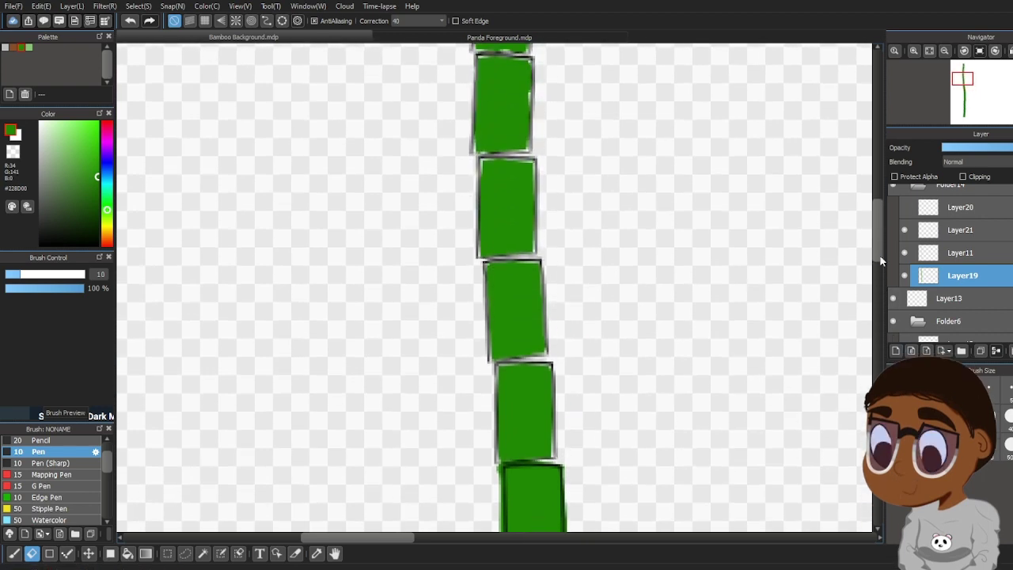
pyautogui.press('b')
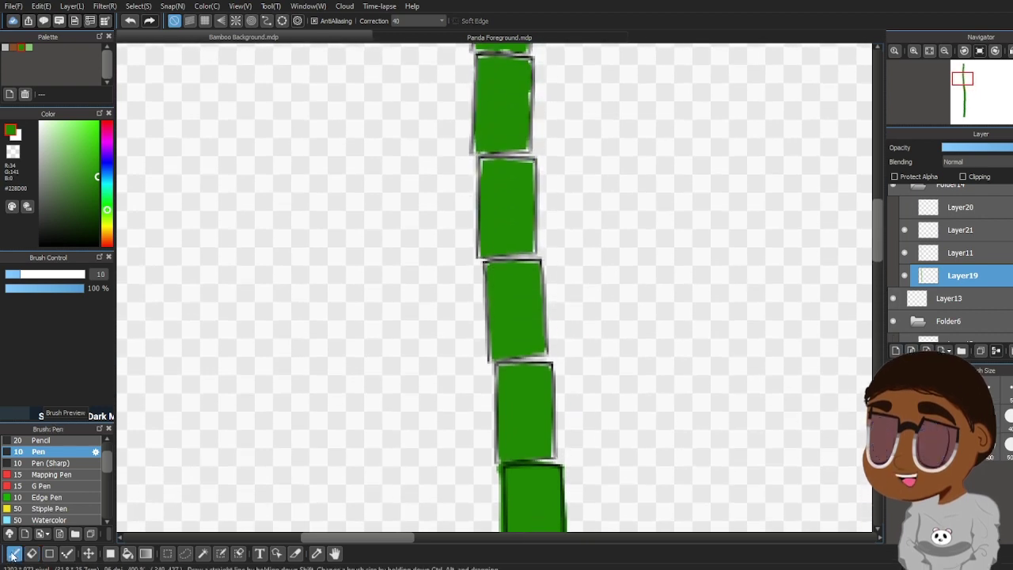
pyautogui.moveTo(500, 461); pyautogui.dragTo(505, 390)
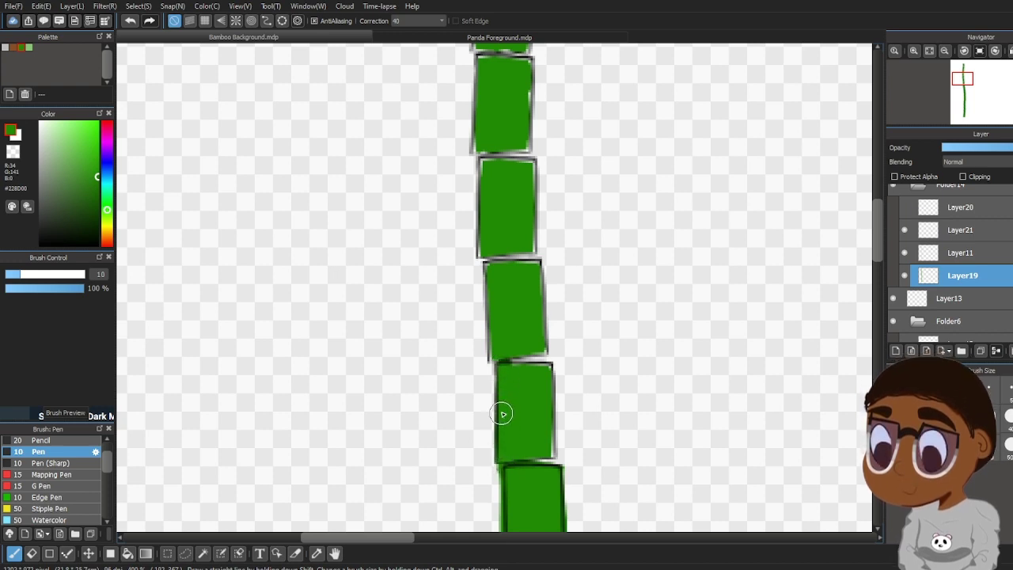
pyautogui.moveTo(504, 425)
pyautogui.mouseDown()
pyautogui.moveTo(500, 366)
pyautogui.moveTo(504, 457)
pyautogui.moveTo(518, 382)
pyautogui.moveTo(502, 368)
pyautogui.moveTo(550, 367)
pyautogui.moveTo(552, 476)
pyautogui.moveTo(548, 420)
pyautogui.mouseUp()
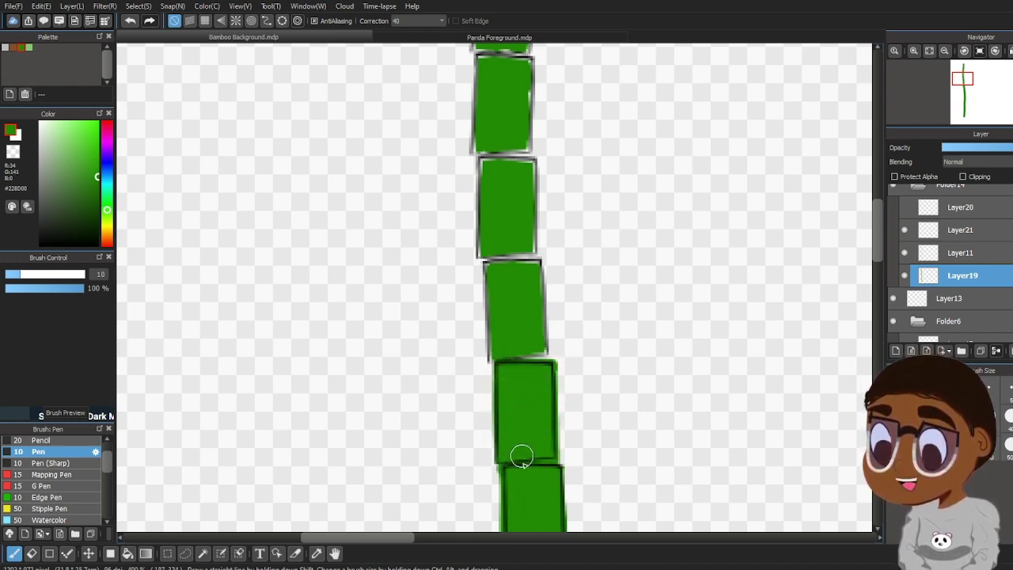
# Continue up the stalk, painting dark green along the sides and top edge of the next unfinished bamboo segment
pyautogui.moveTo(877, 261); pyautogui.dragTo(878, 246)
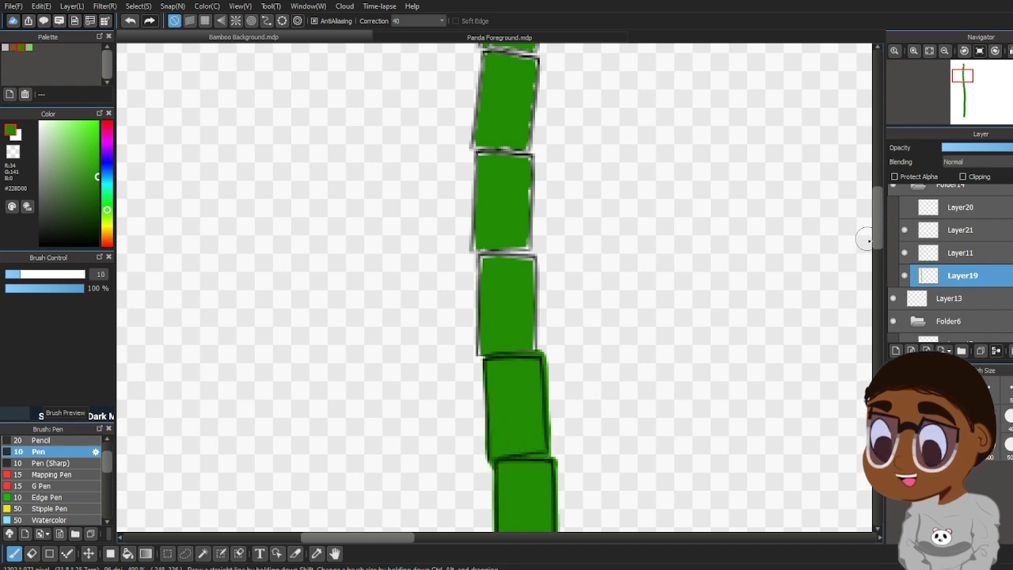
pyautogui.moveTo(877, 235); pyautogui.dragTo(867, 222)
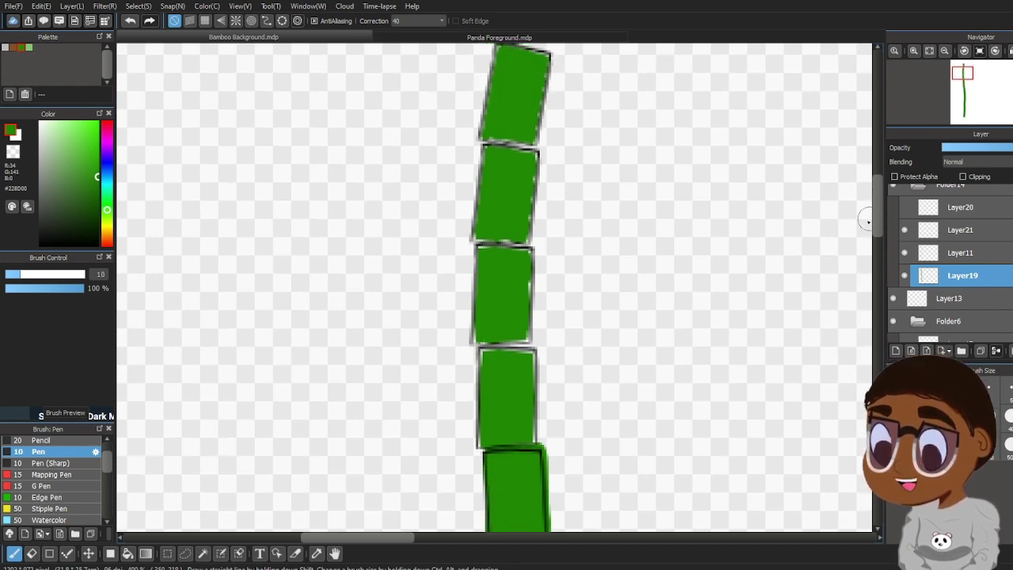
pyautogui.moveTo(534, 413); pyautogui.dragTo(531, 357)
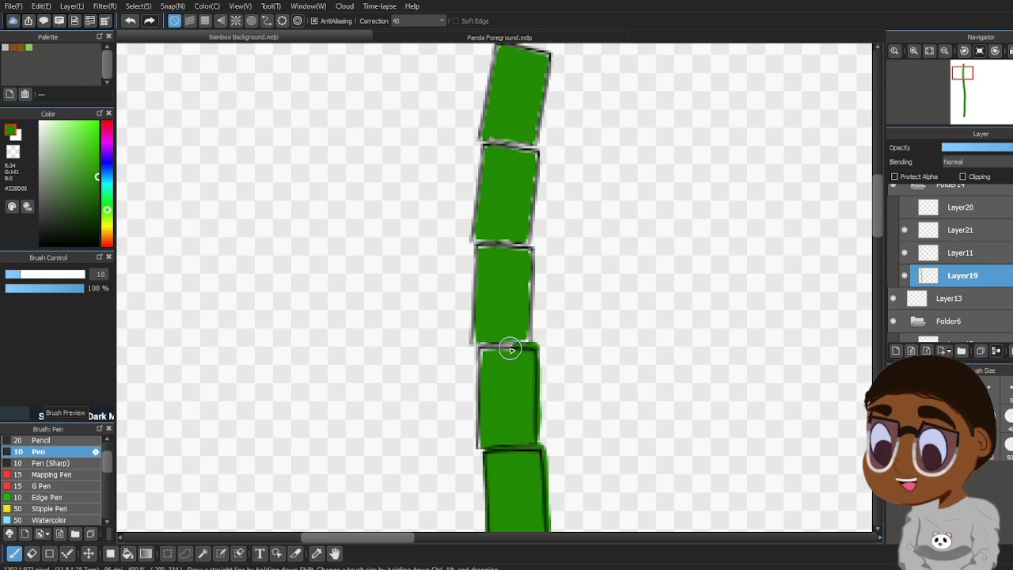
pyautogui.moveTo(510, 349)
pyautogui.mouseDown()
pyautogui.moveTo(479, 348)
pyautogui.moveTo(481, 410)
pyautogui.mouseUp()
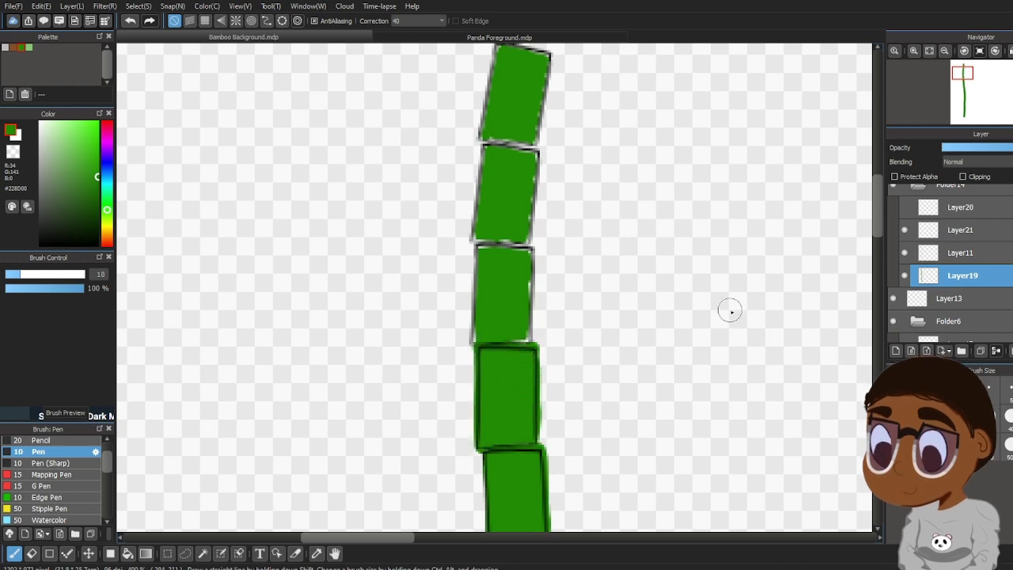
# Paint dark green along the edges and joints of the segments below the stalk's tip and erase the stray green blob
pyautogui.moveTo(528, 367)
pyautogui.mouseDown()
pyautogui.moveTo(529, 199)
pyautogui.moveTo(546, 58)
pyautogui.mouseUp()
pyautogui.scroll(3, 826, 230)
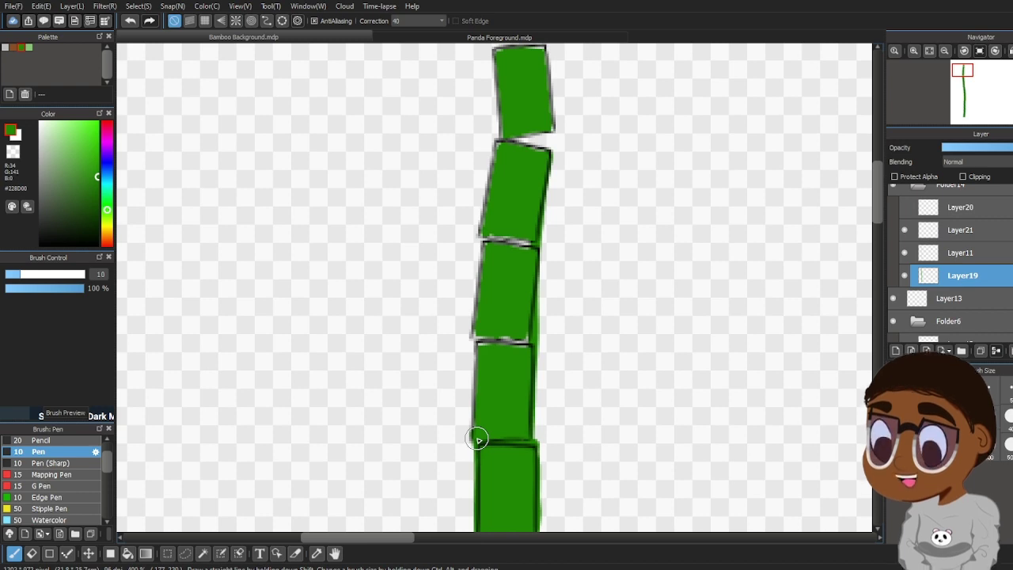
pyautogui.moveTo(476, 433)
pyautogui.mouseDown()
pyautogui.moveTo(504, 148)
pyautogui.moveTo(492, 345)
pyautogui.mouseUp()
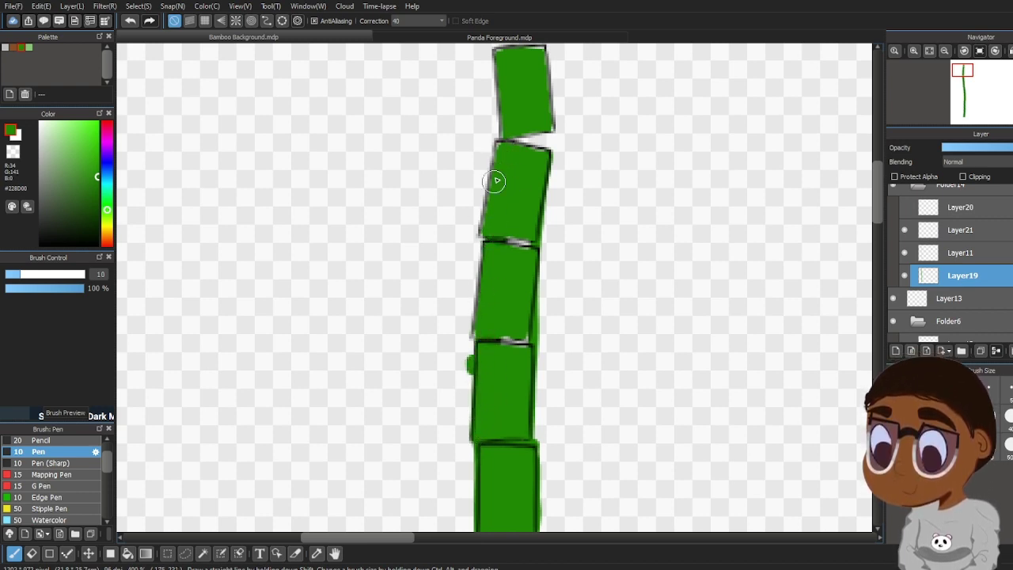
pyautogui.moveTo(480, 230); pyautogui.dragTo(470, 363)
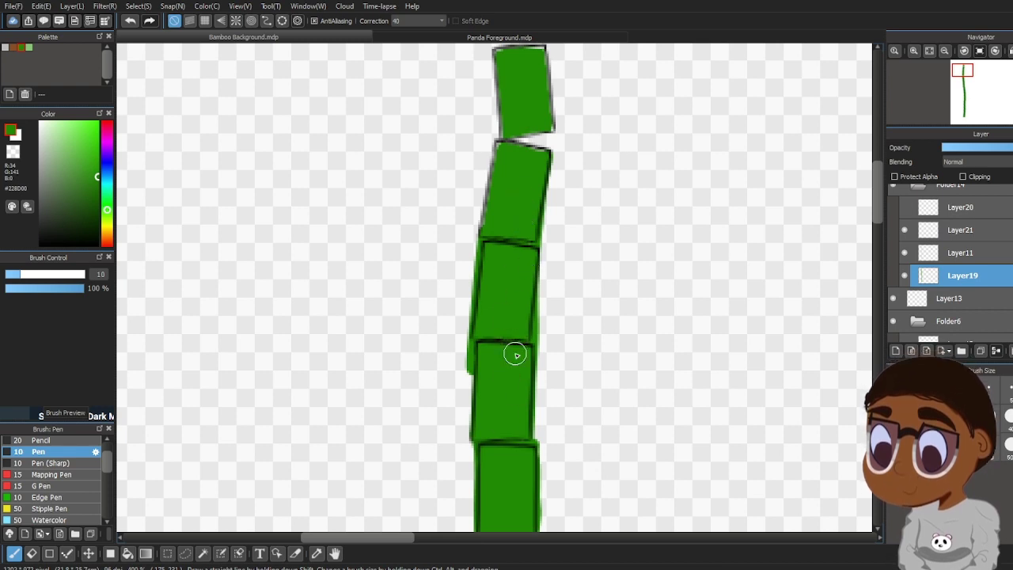
pyautogui.click(31, 554)
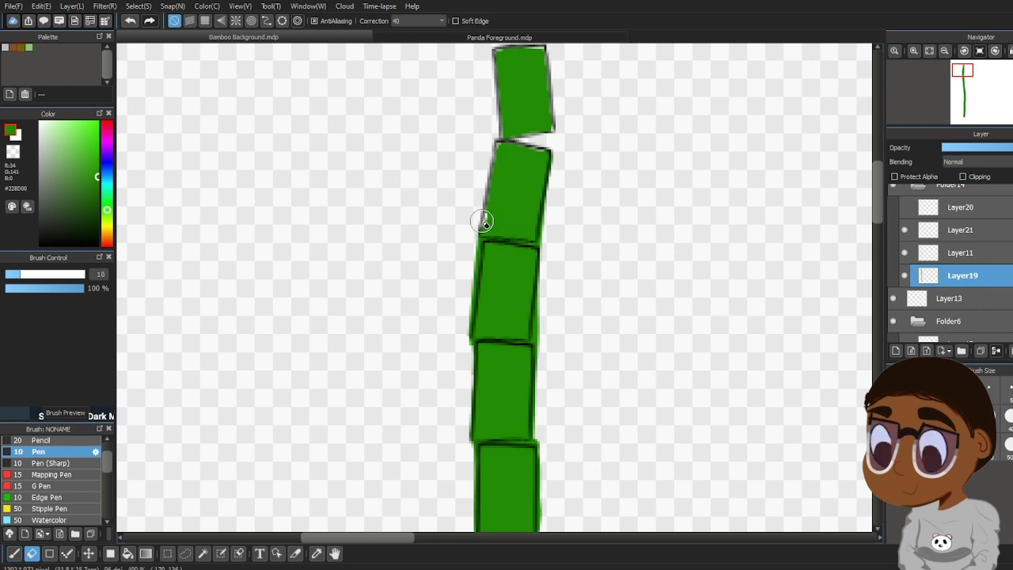
# Fill the edges of the two topmost bamboo segments and the gap between them with dark green, erasing the overspill
pyautogui.press('b')
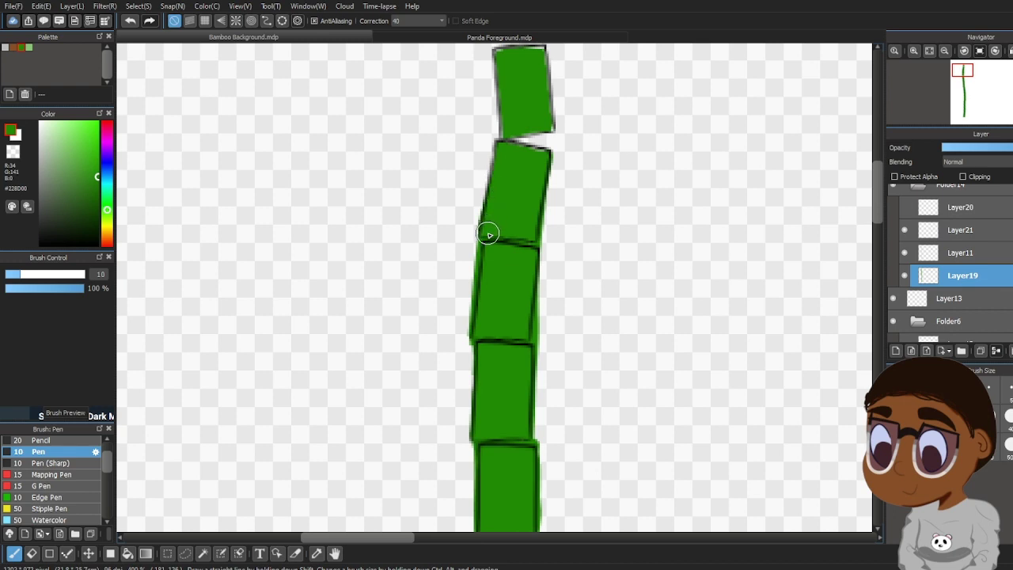
pyautogui.moveTo(507, 144); pyautogui.dragTo(542, 157)
pyautogui.moveTo(877, 207); pyautogui.dragTo(877, 196)
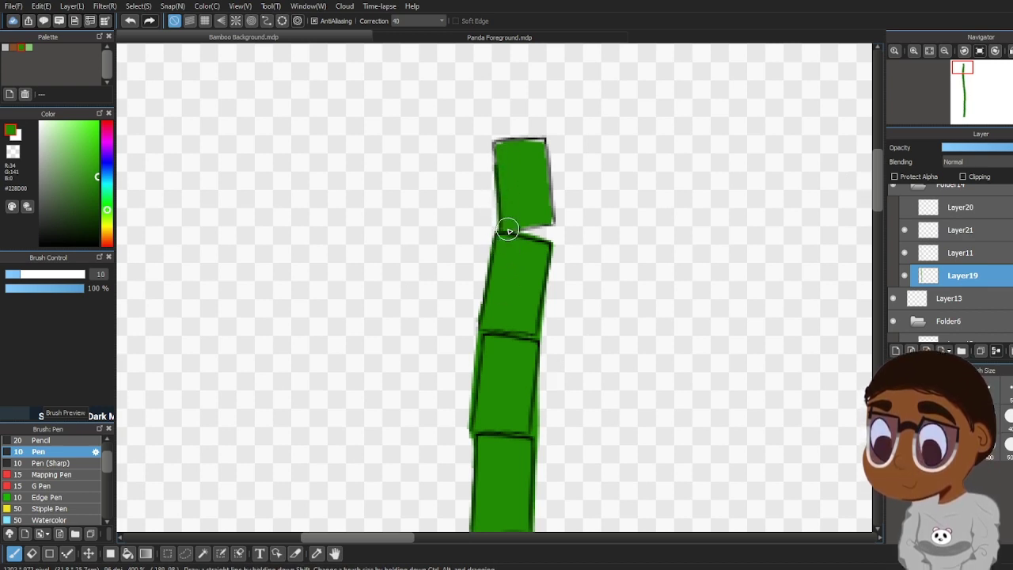
pyautogui.moveTo(495, 159)
pyautogui.mouseDown()
pyautogui.moveTo(498, 147)
pyautogui.moveTo(535, 138)
pyautogui.moveTo(546, 169)
pyautogui.mouseUp()
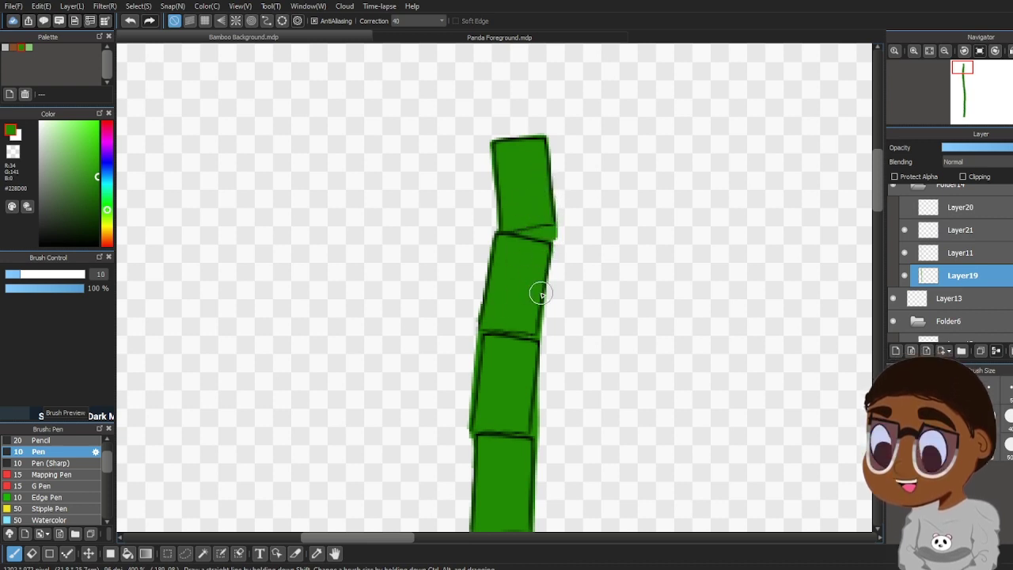
pyautogui.click(31, 553)
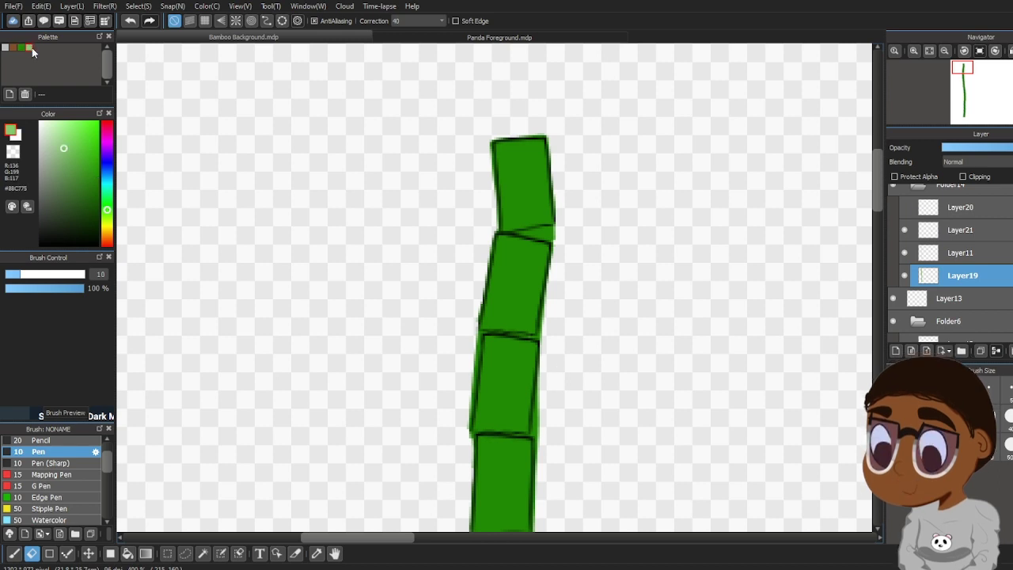
# Paint a light green #88C775 highlight on Layer21 across the lowest joint of the bamboo stalk
pyautogui.moveTo(875, 198); pyautogui.dragTo(875, 394)
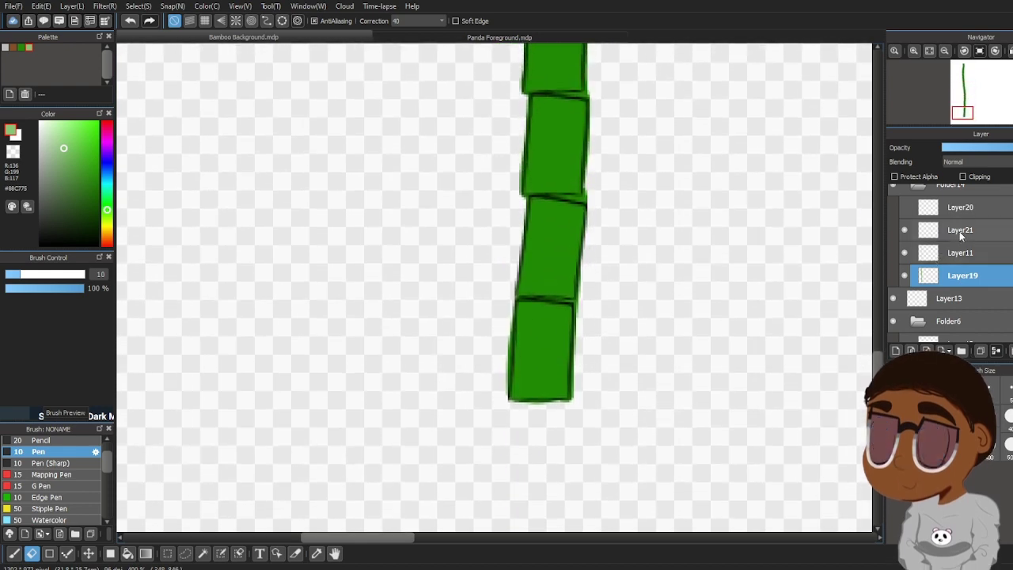
pyautogui.click(958, 231)
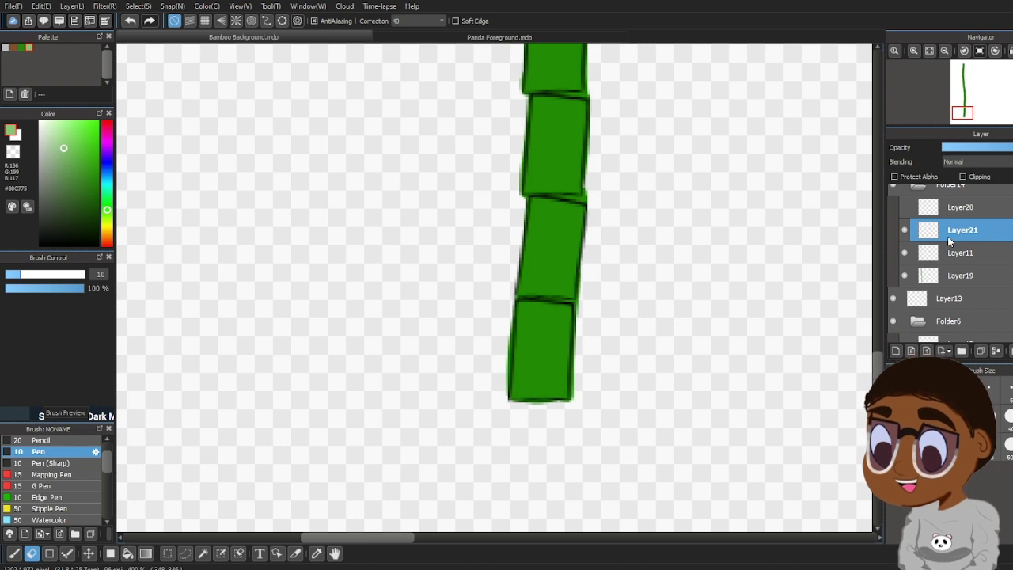
pyautogui.click(14, 554)
pyautogui.moveTo(554, 298); pyautogui.dragTo(572, 297)
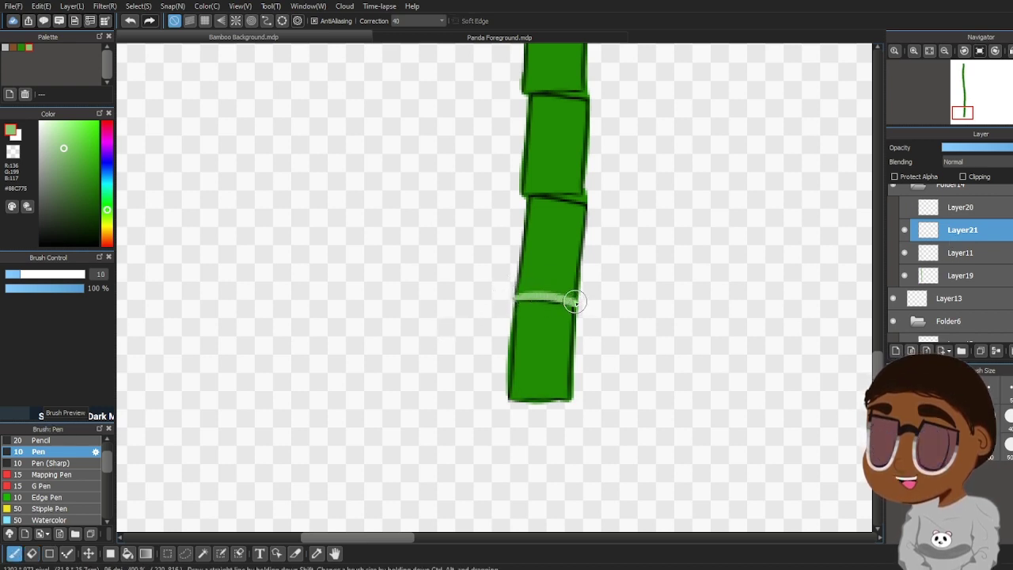
# Paint a light green highlight across the second joint from the stalk's base, undoing and redrawing the stroke until it follows the joint
pyautogui.scroll(5, 844, 327)
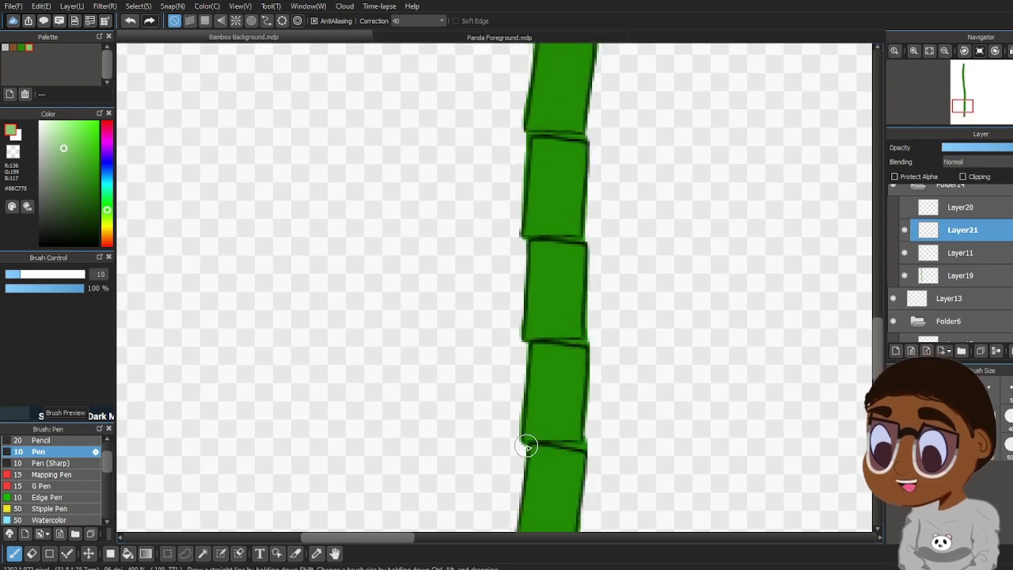
pyautogui.moveTo(554, 442); pyautogui.dragTo(572, 447)
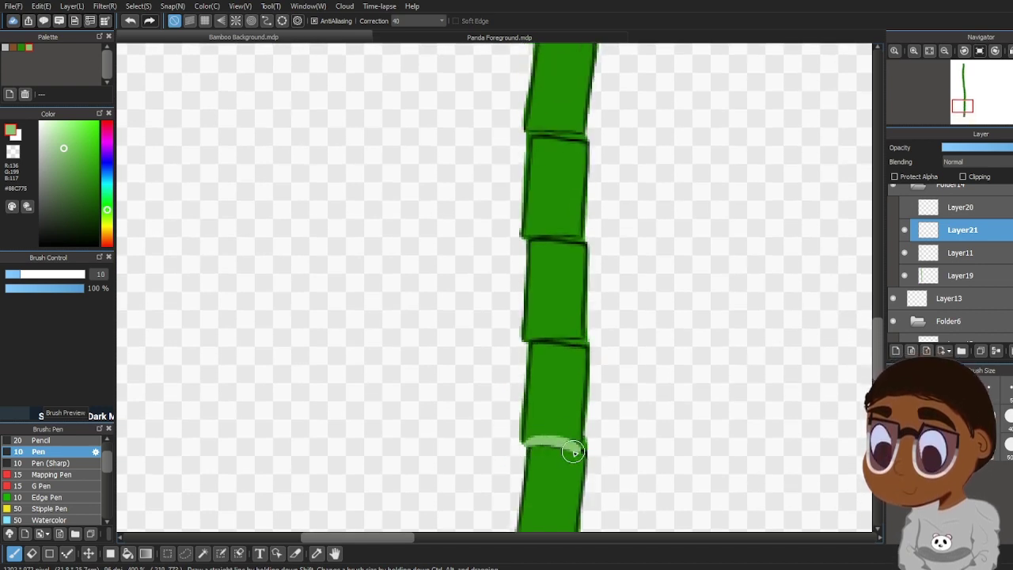
pyautogui.hotkey('ctrl', 'z')
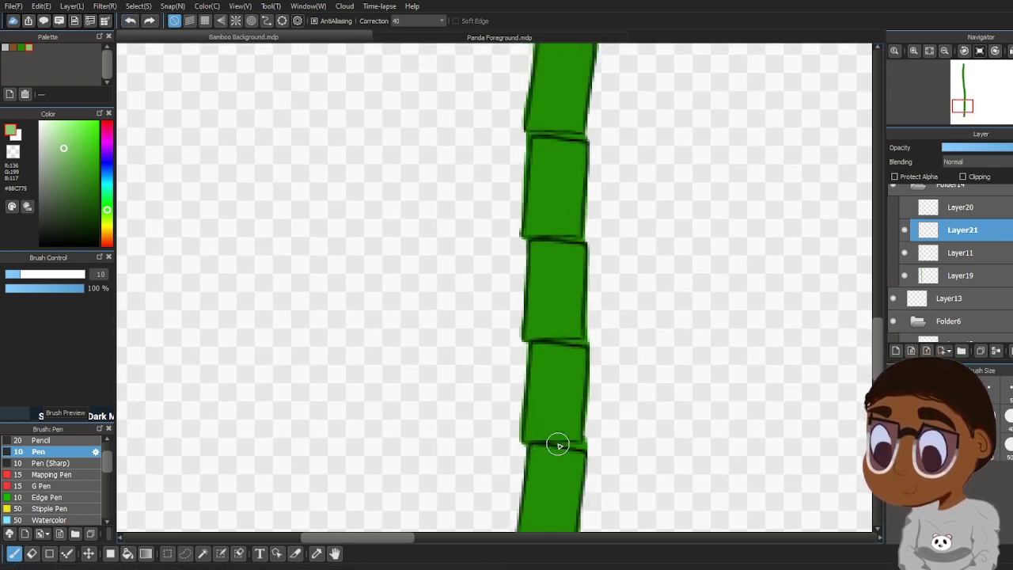
pyautogui.moveTo(526, 444); pyautogui.dragTo(586, 445)
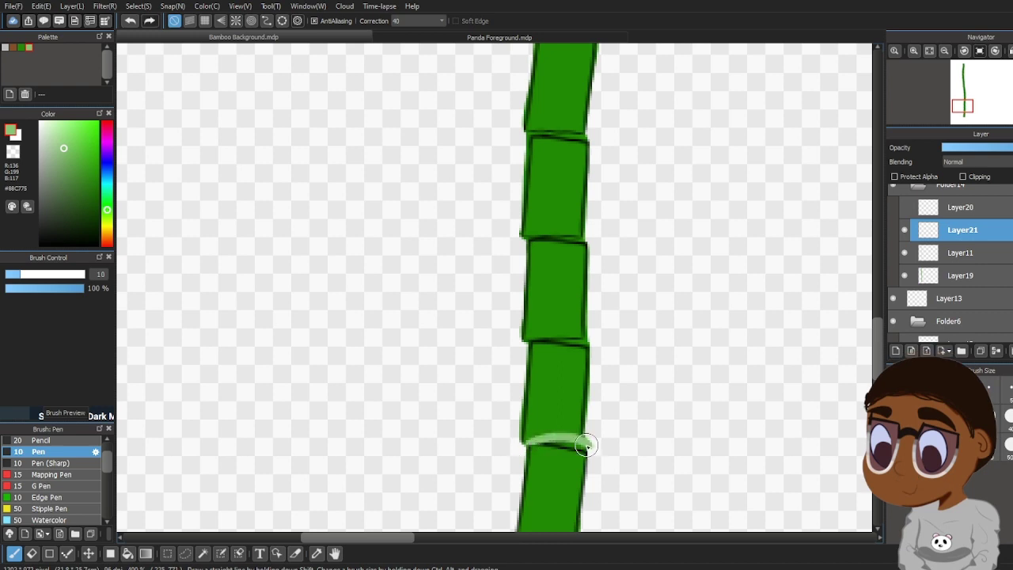
pyautogui.click(130, 21)
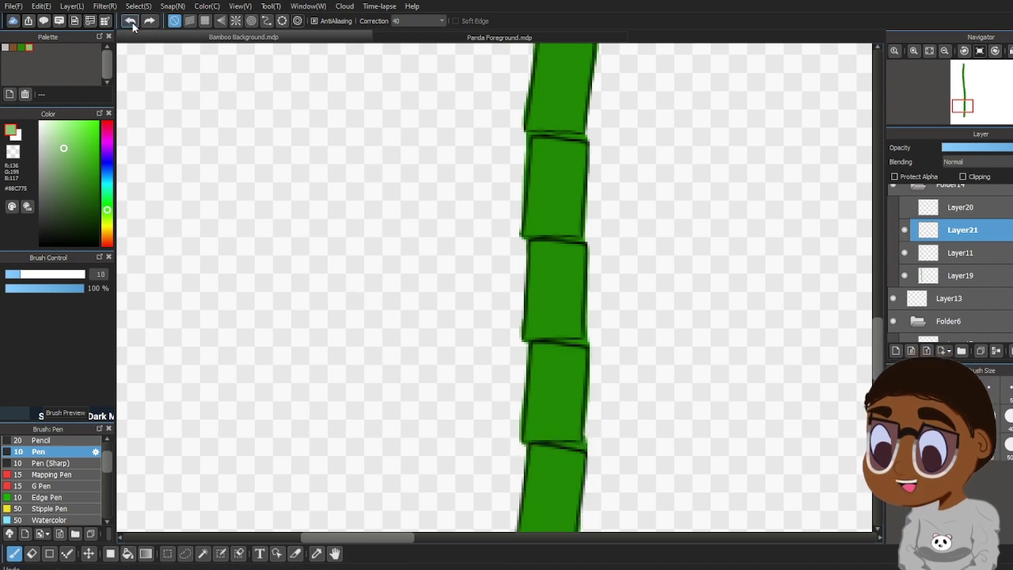
pyautogui.moveTo(566, 442); pyautogui.dragTo(582, 446)
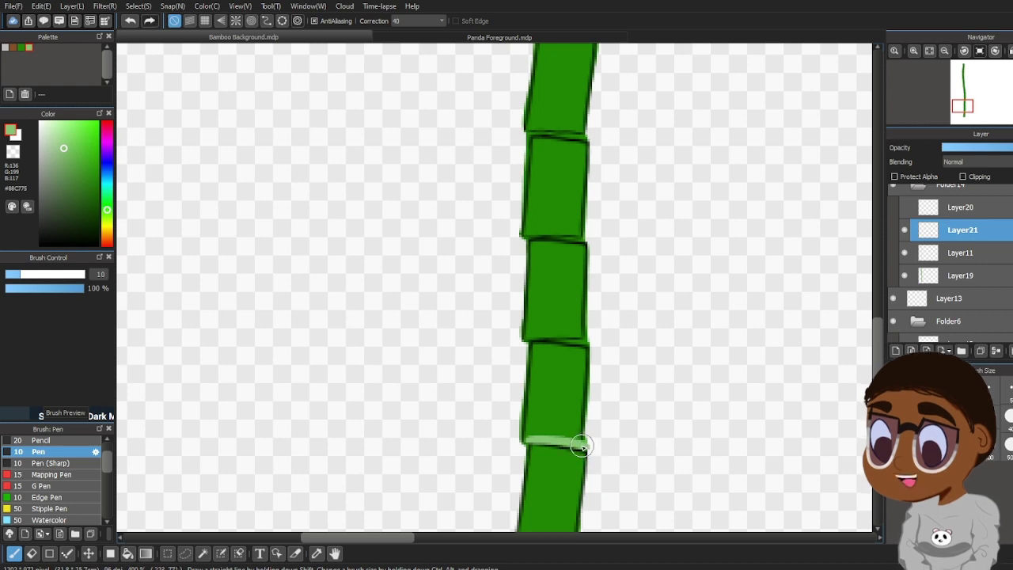
# Add light green highlights across the next two joints up the stalk, undoing and redrawing strokes that miss the joint
pyautogui.moveTo(877, 348); pyautogui.dragTo(878, 338)
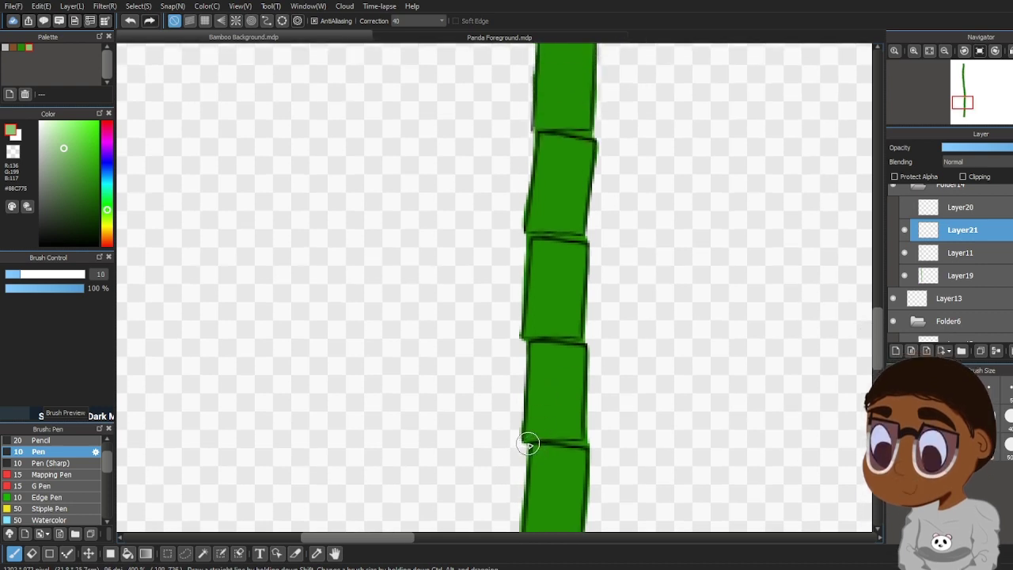
pyautogui.moveTo(528, 444); pyautogui.dragTo(572, 443)
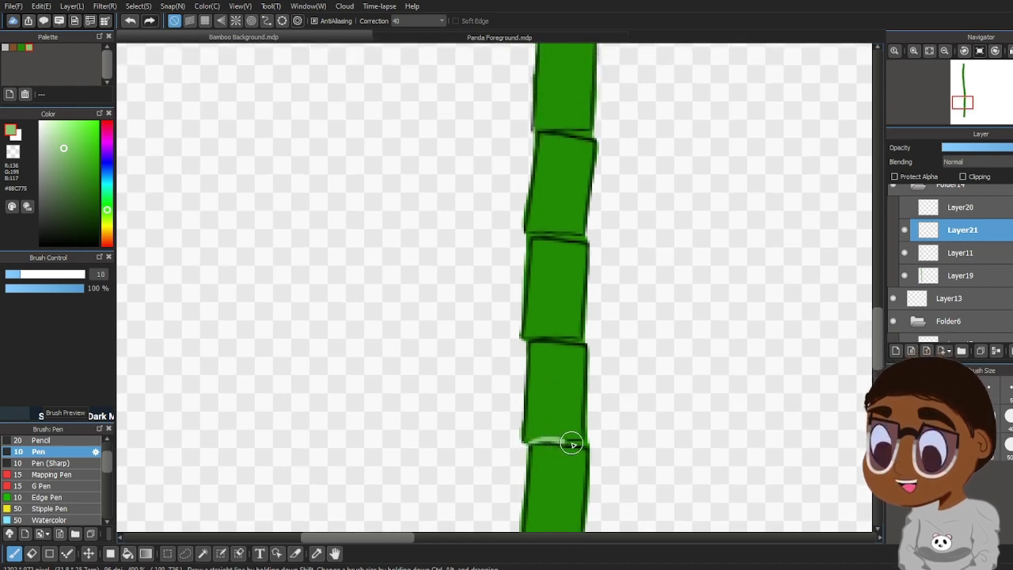
pyautogui.click(131, 20)
pyautogui.moveTo(566, 442); pyautogui.dragTo(590, 435)
pyautogui.hotkey('ctrl', 'z')
pyautogui.hotkey('ctrl', 'z')
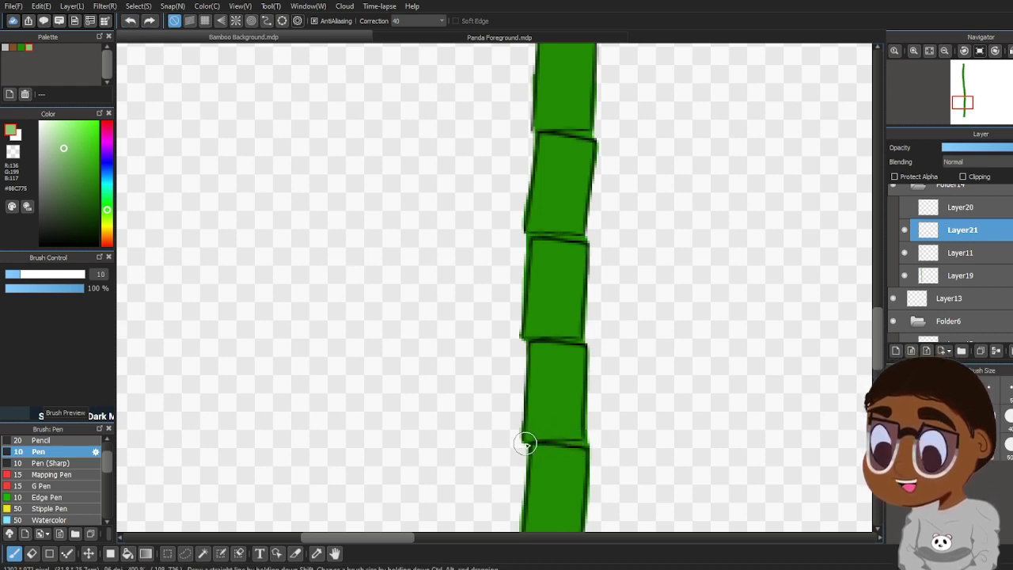
pyautogui.moveTo(525, 445); pyautogui.dragTo(595, 446)
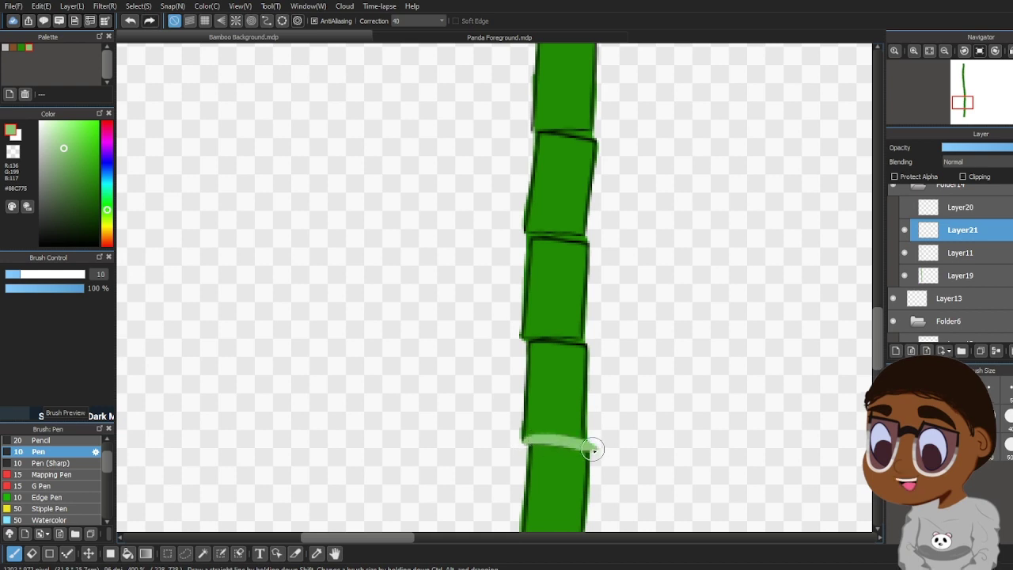
pyautogui.click(130, 21)
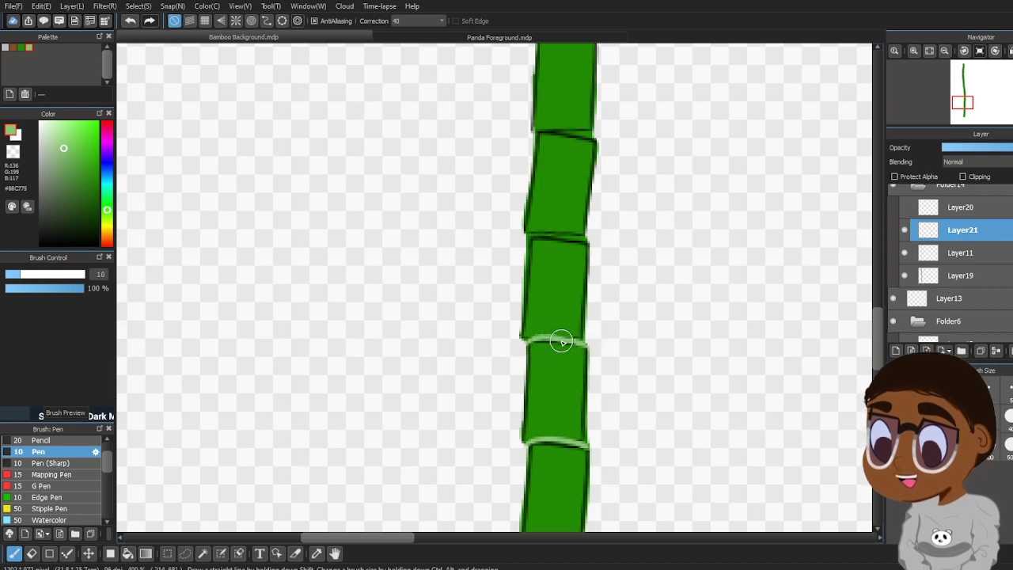
# Paint light green highlights across the next three joints up the stalk, redrawing the stroke on the lowest of them
pyautogui.moveTo(879, 338); pyautogui.dragTo(878, 308)
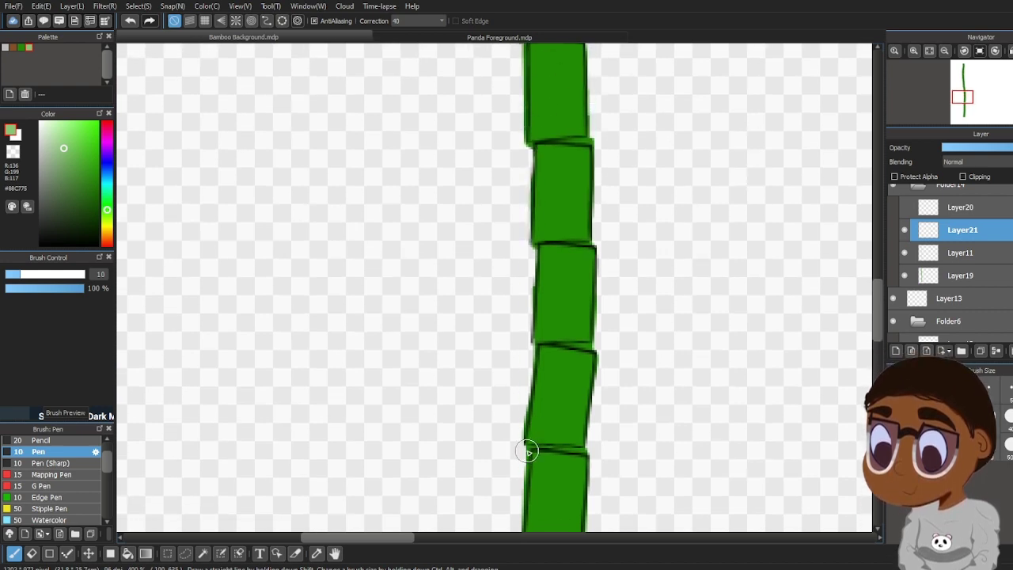
pyautogui.moveTo(527, 448); pyautogui.dragTo(572, 451)
pyautogui.hotkey('ctrl', 'z')
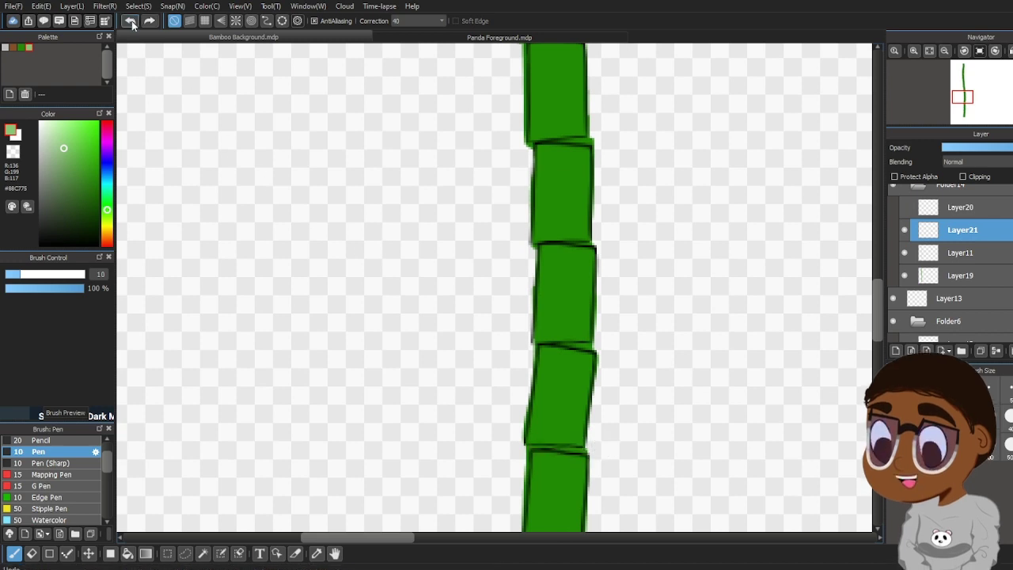
pyautogui.moveTo(527, 449); pyautogui.dragTo(588, 453)
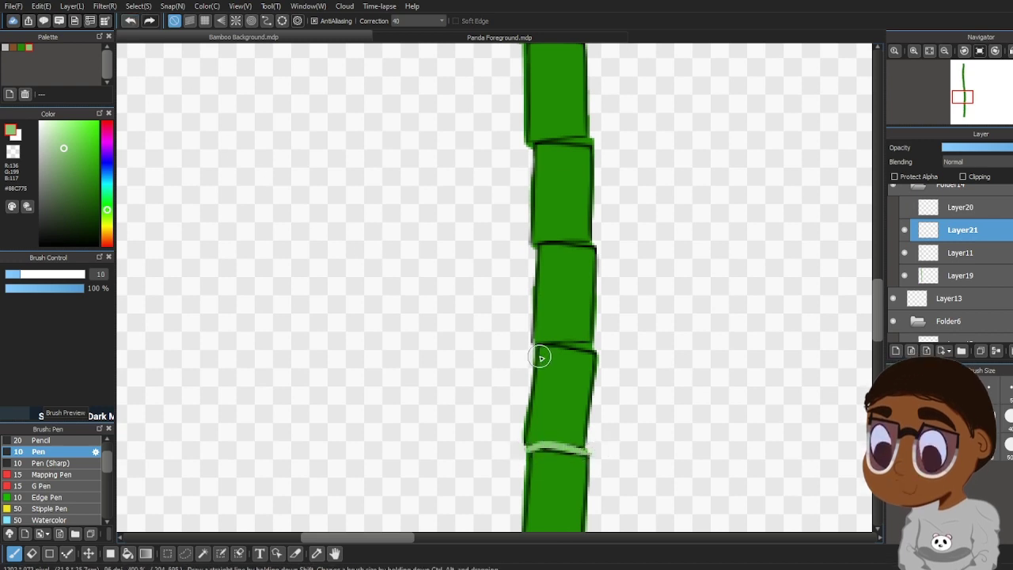
pyautogui.moveTo(533, 341); pyautogui.dragTo(586, 348)
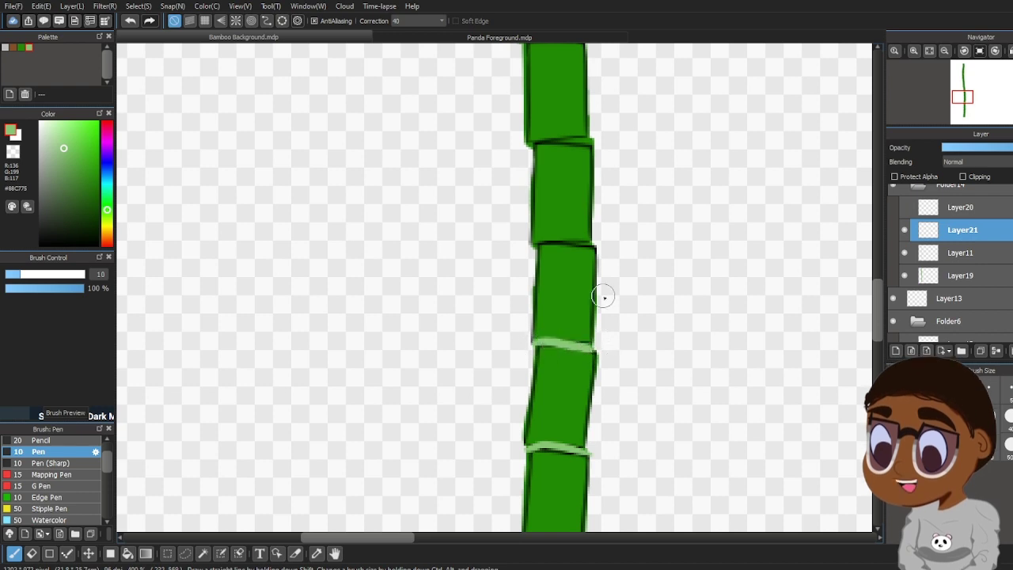
pyautogui.moveTo(533, 247); pyautogui.dragTo(584, 239)
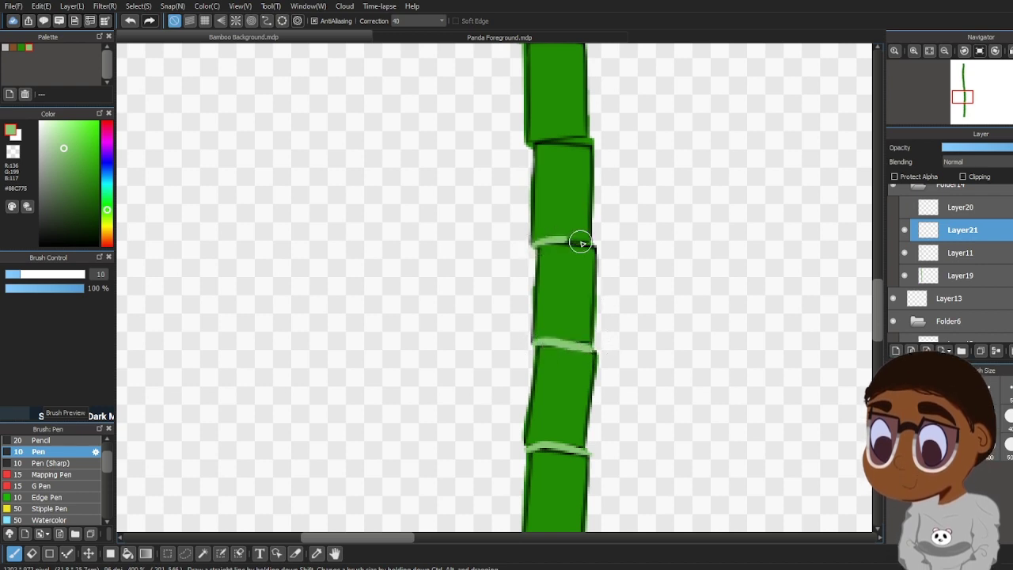
# Highlight the next joints around the stalk's middle in light green, undoing and redrawing strokes that miss the joint
pyautogui.scroll(5, 598, 293)
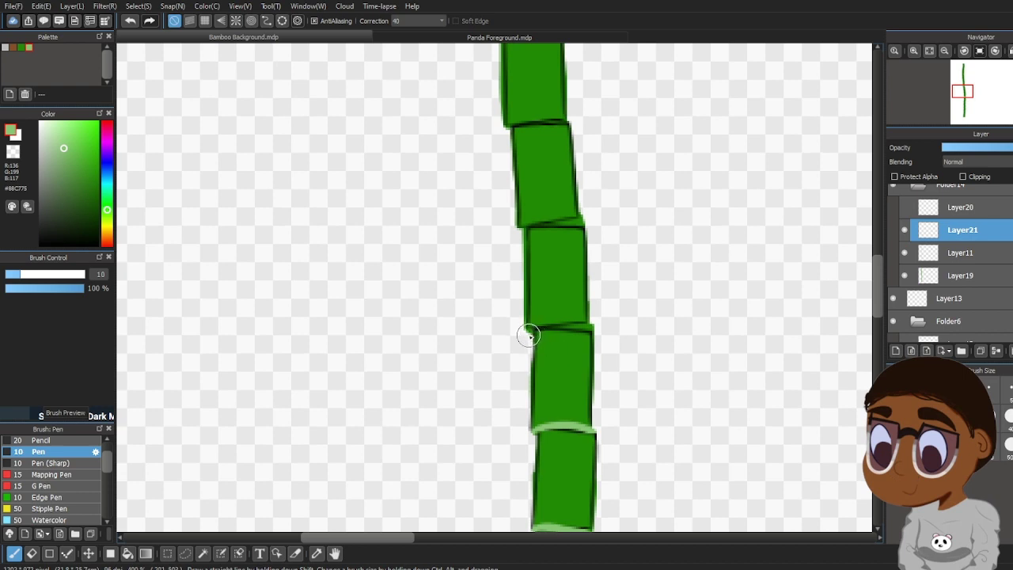
pyautogui.moveTo(528, 326); pyautogui.dragTo(593, 325)
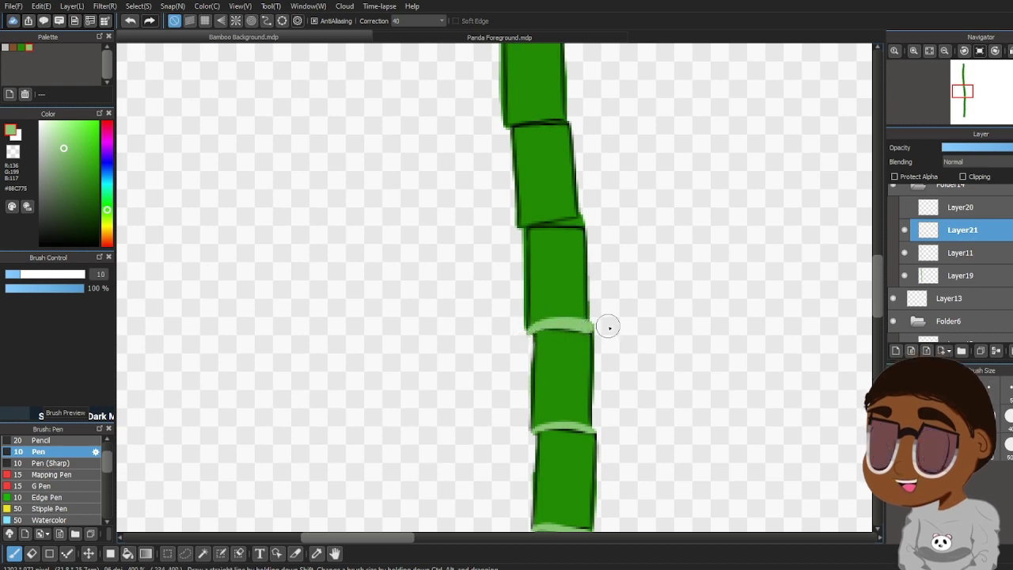
pyautogui.click(129, 21)
pyautogui.moveTo(528, 326); pyautogui.dragTo(592, 324)
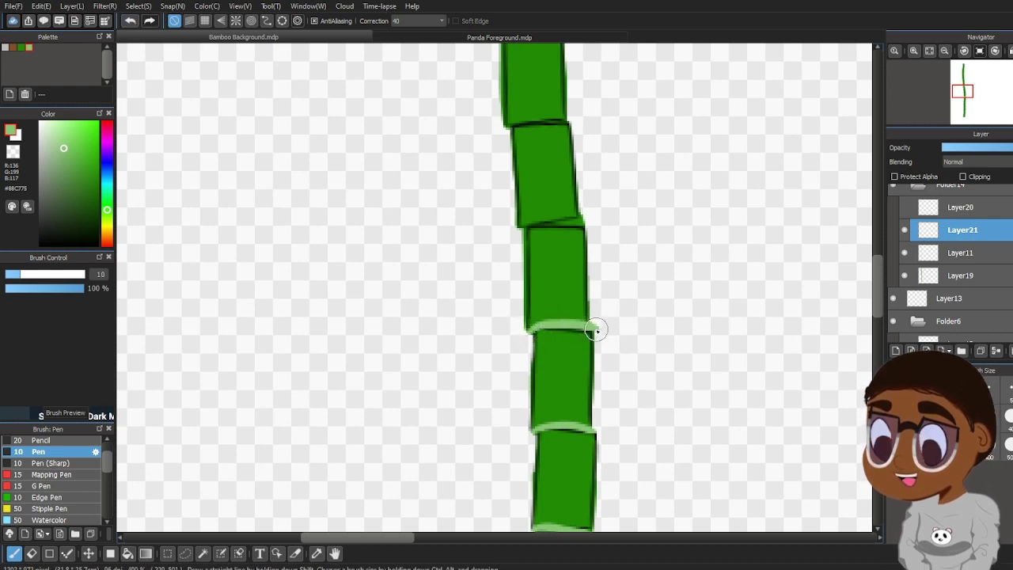
pyautogui.scroll(4, 531, 367)
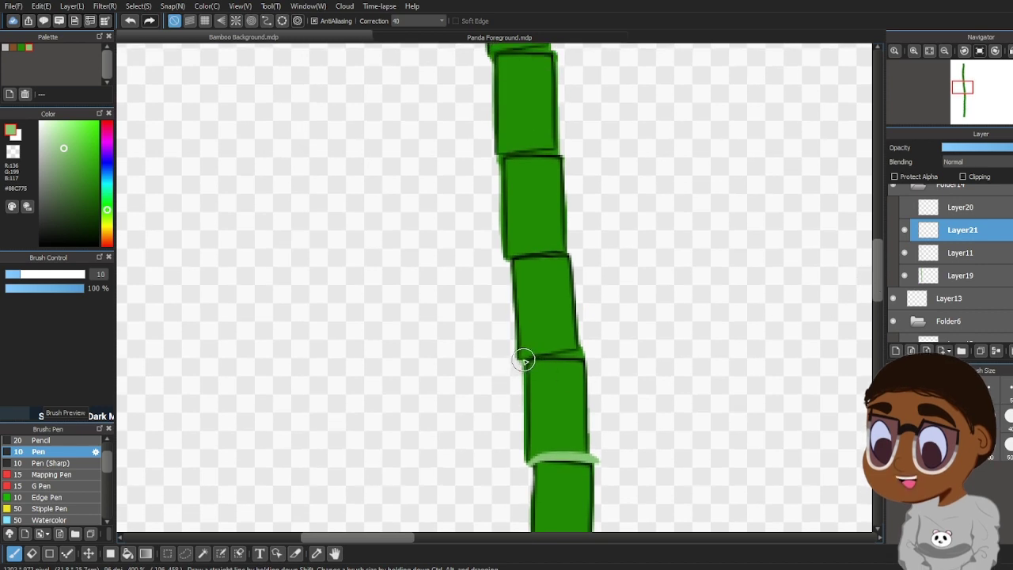
pyautogui.moveTo(523, 361); pyautogui.dragTo(576, 355)
pyautogui.hotkey('ctrl', 'z')
# Add light green highlights across all remaining joints up to the stalk's topmost segment, undoing any misplaced stroke
pyautogui.moveTo(877, 283); pyautogui.dragTo(877, 249)
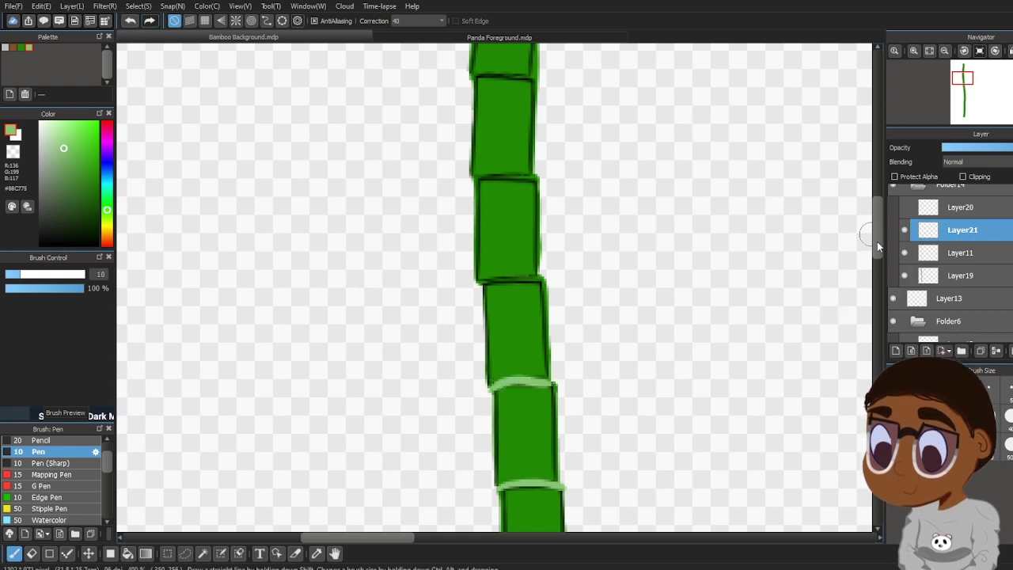
pyautogui.moveTo(877, 247); pyautogui.dragTo(877, 235)
pyautogui.hotkey('ctrl', 'z')
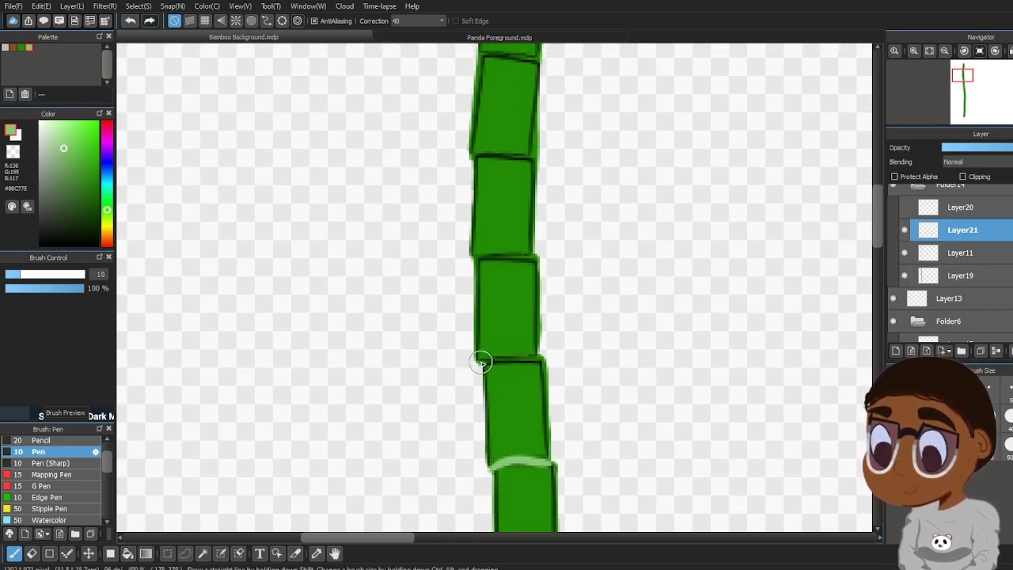
pyautogui.moveTo(878, 238); pyautogui.dragTo(876, 220)
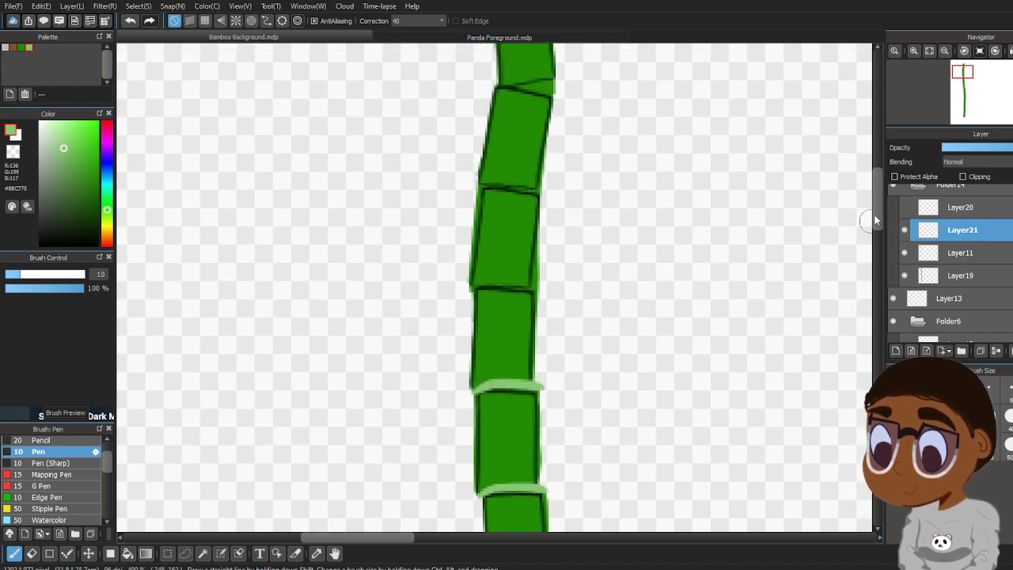
pyautogui.moveTo(876, 221); pyautogui.dragTo(879, 213)
pyautogui.moveTo(477, 345); pyautogui.dragTo(531, 344)
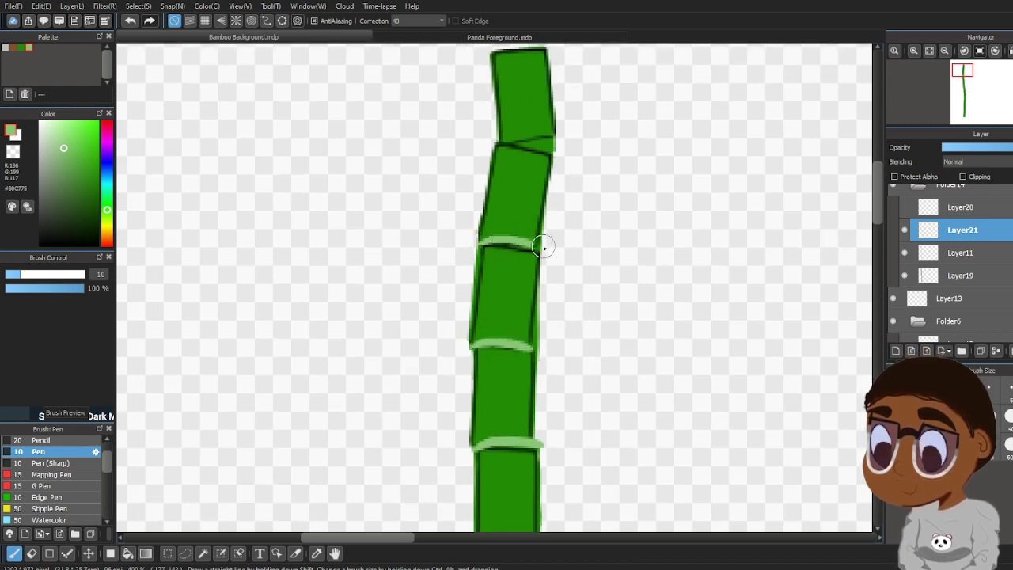
pyautogui.moveTo(495, 142); pyautogui.dragTo(554, 150)
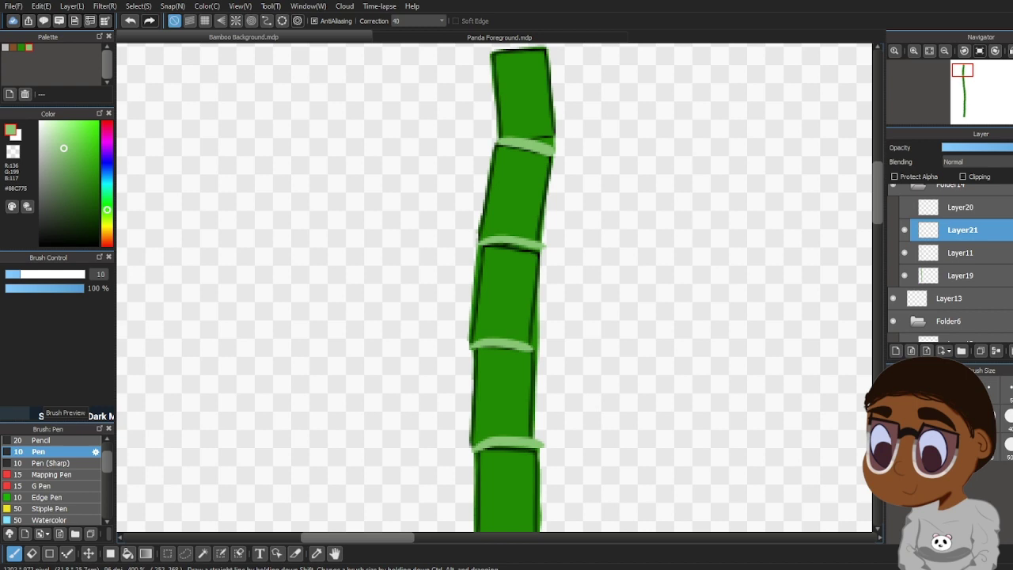
# Merge Layer21 and Layer11 down into Layer19 and name the merged stalk layer 5 inside Folder6
pyautogui.moveTo(882, 212); pyautogui.dragTo(859, 399)
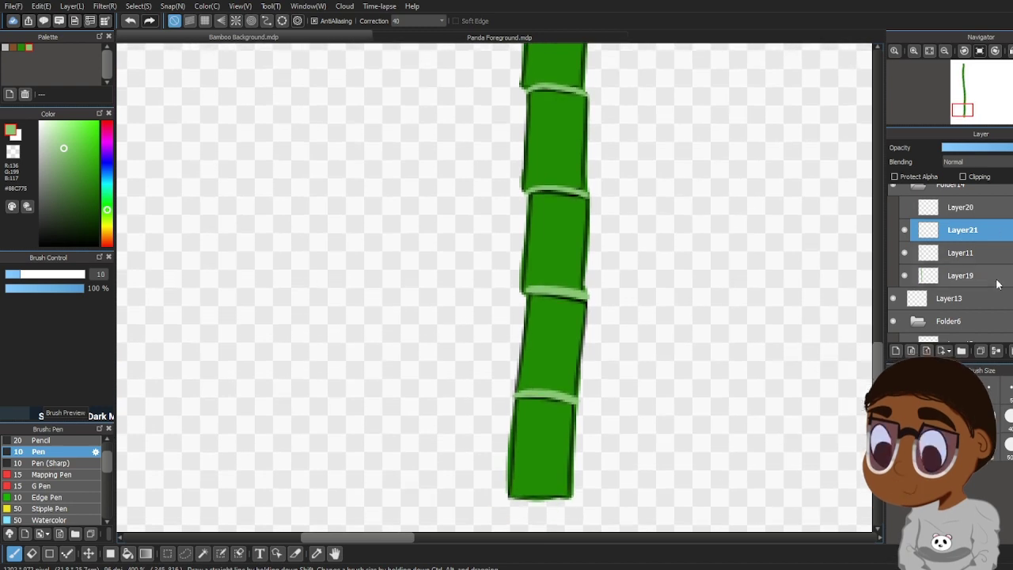
pyautogui.click(996, 350)
pyautogui.click(995, 350)
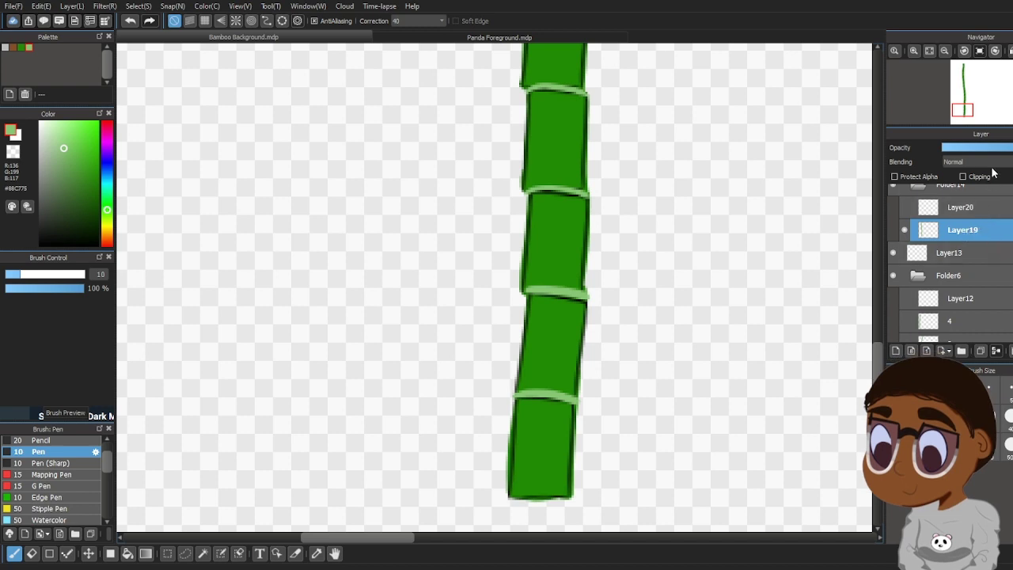
pyautogui.write('4')
pyautogui.press('Return')
# Move Layer12 and Layer13 into Folder14 and hide the finished stalk on layer 5
pyautogui.moveTo(959, 229); pyautogui.dragTo(968, 200)
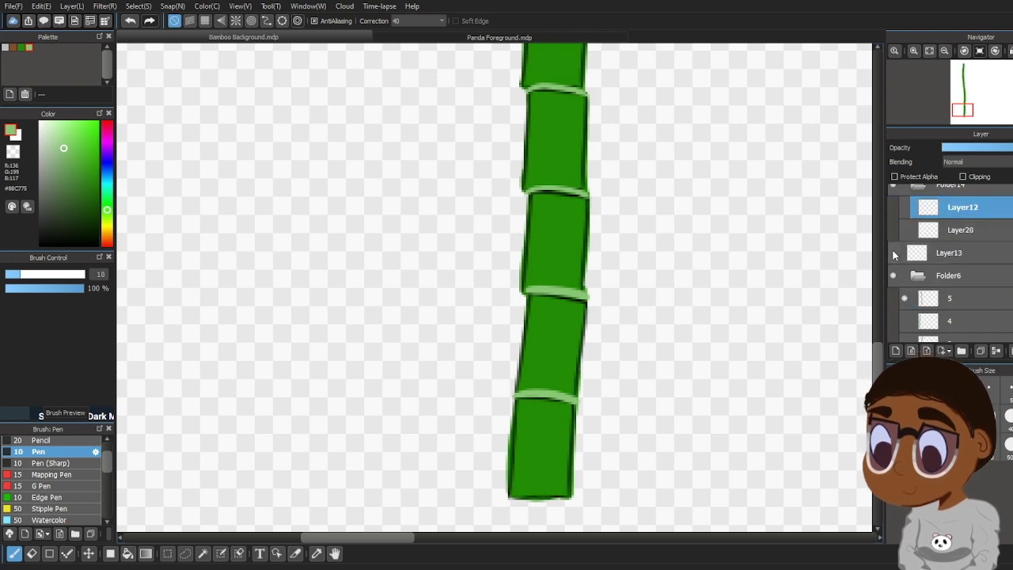
pyautogui.scroll(-1, 693, 239)
pyautogui.scroll(-3, 692, 239)
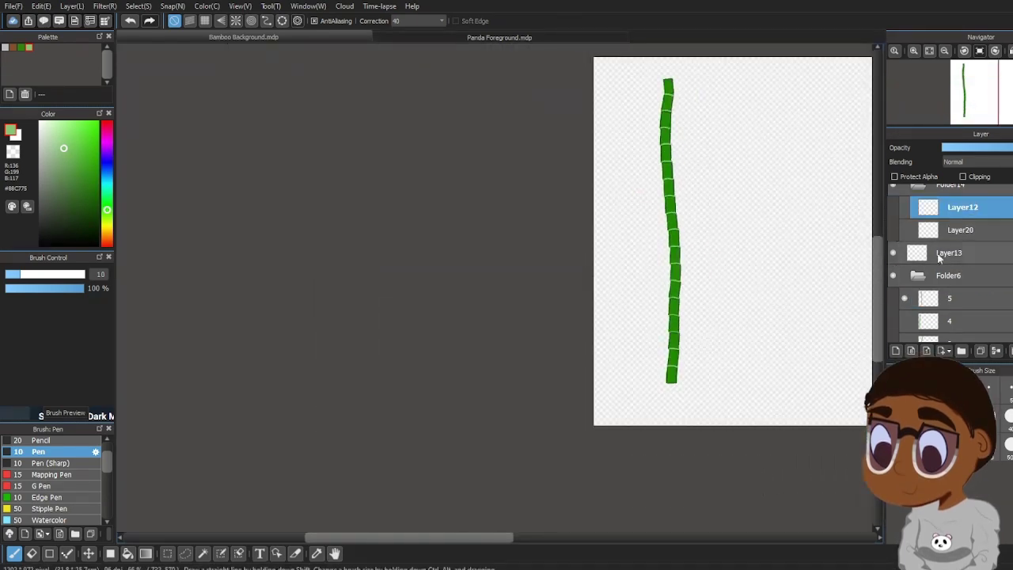
pyautogui.moveTo(940, 257); pyautogui.dragTo(900, 207)
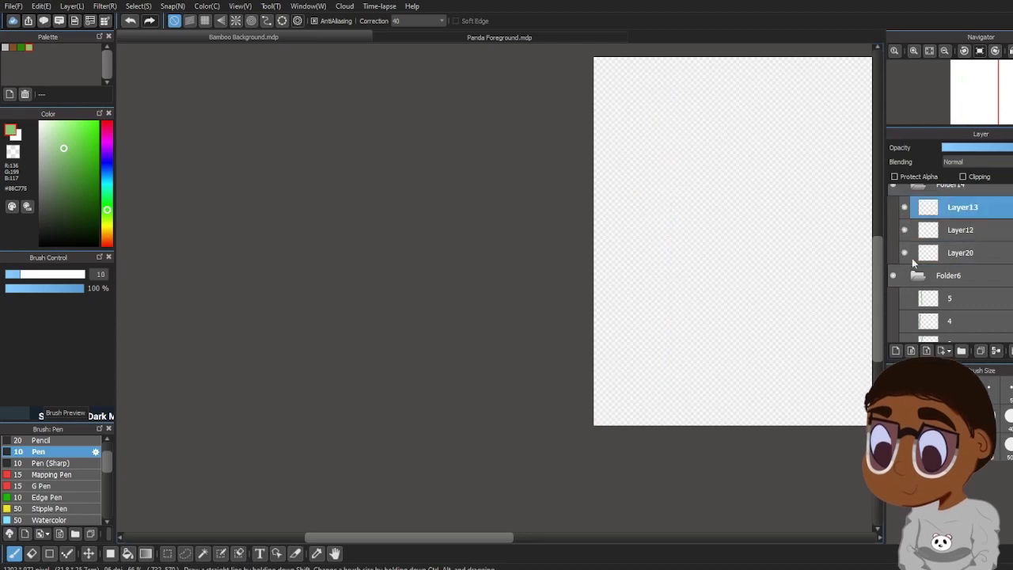
# Show the pencil sketch on Layer1 as a tracing guide
pyautogui.scroll(-5, 975, 330)
pyautogui.scroll(3, 970, 315)
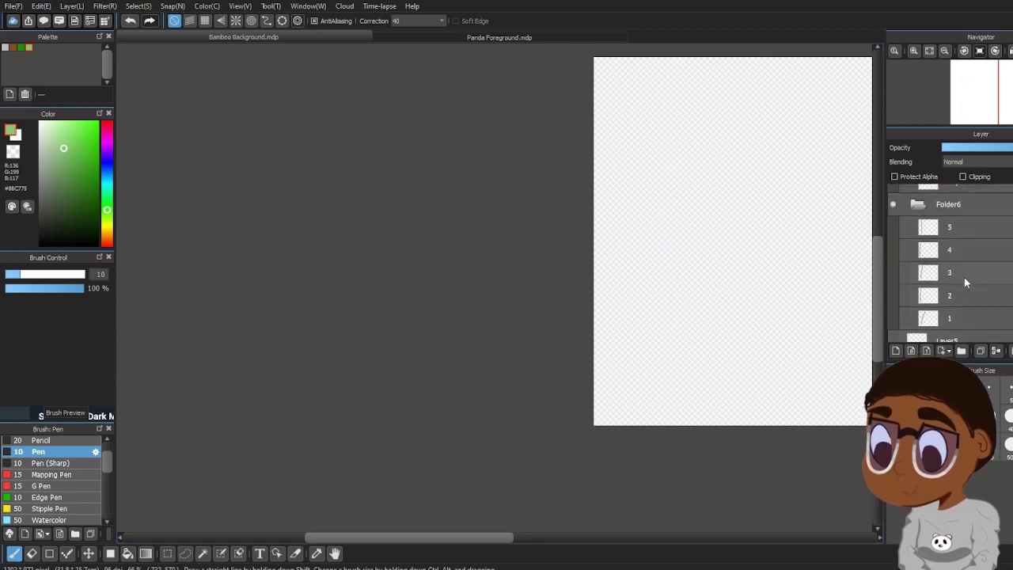
pyautogui.scroll(1, 973, 216)
pyautogui.moveTo(470, 539); pyautogui.dragTo(558, 548)
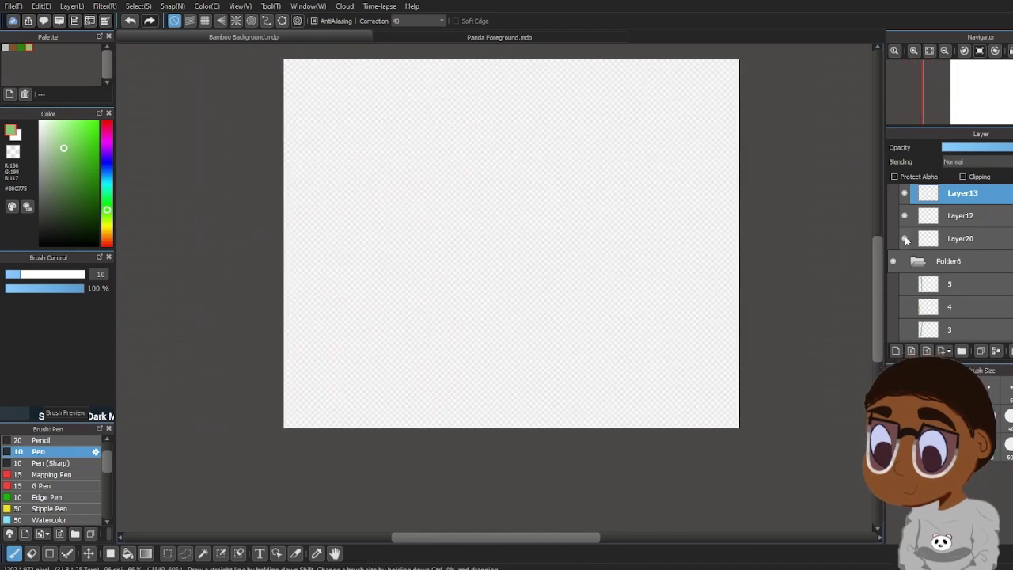
pyautogui.moveTo(878, 257); pyautogui.dragTo(878, 238)
pyautogui.scroll(-4, 980, 215)
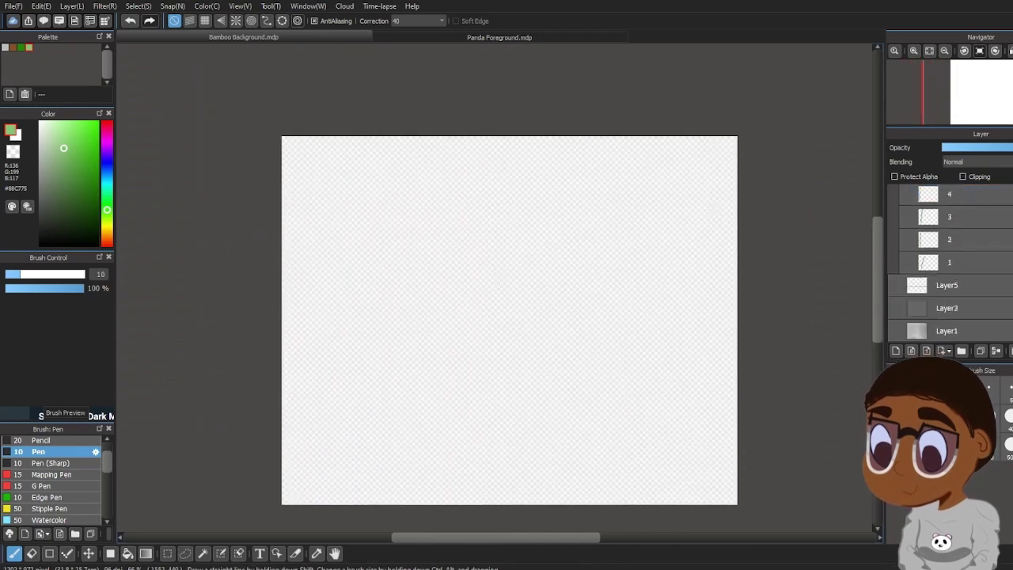
pyautogui.click(894, 331)
# Trace a new stalk outline over the sketch on Layer12 with the black bamboo brush at size 100
pyautogui.scroll(-5, 60, 497)
pyautogui.moveTo(107, 243); pyautogui.dragTo(106, 267)
pyautogui.click(87, 508)
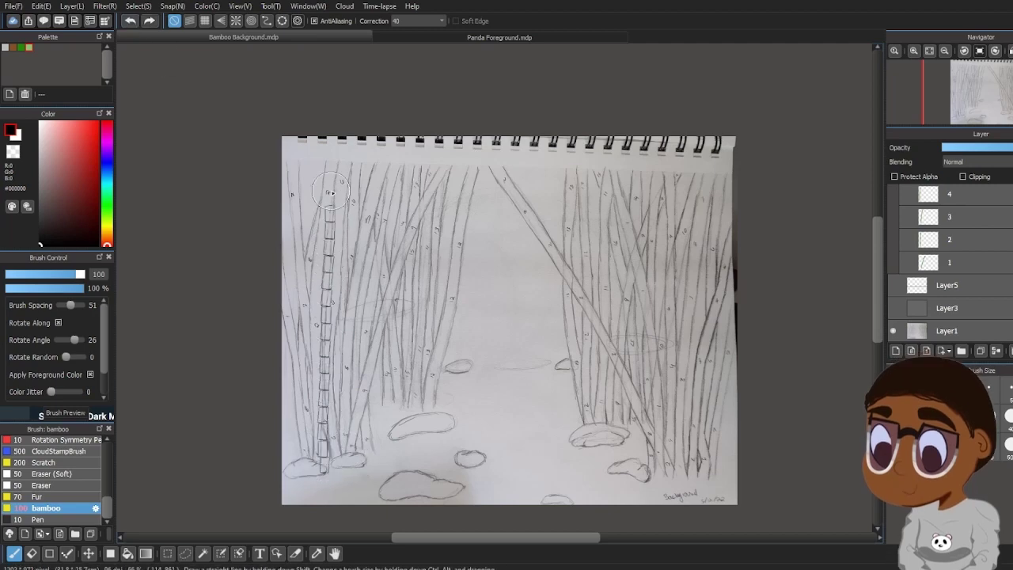
pyautogui.moveTo(332, 192); pyautogui.dragTo(332, 176)
pyautogui.scroll(3, 981, 283)
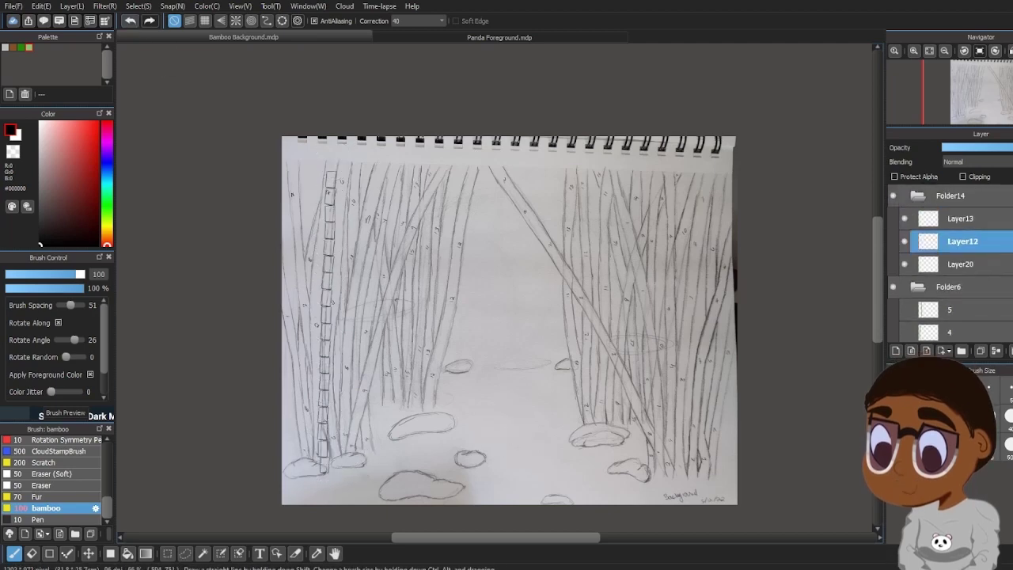
# Hide the sketch on Layer1 and show the plain grey backdrop on Layer3
pyautogui.scroll(-3, 950, 273)
pyautogui.click(894, 335)
pyautogui.click(893, 314)
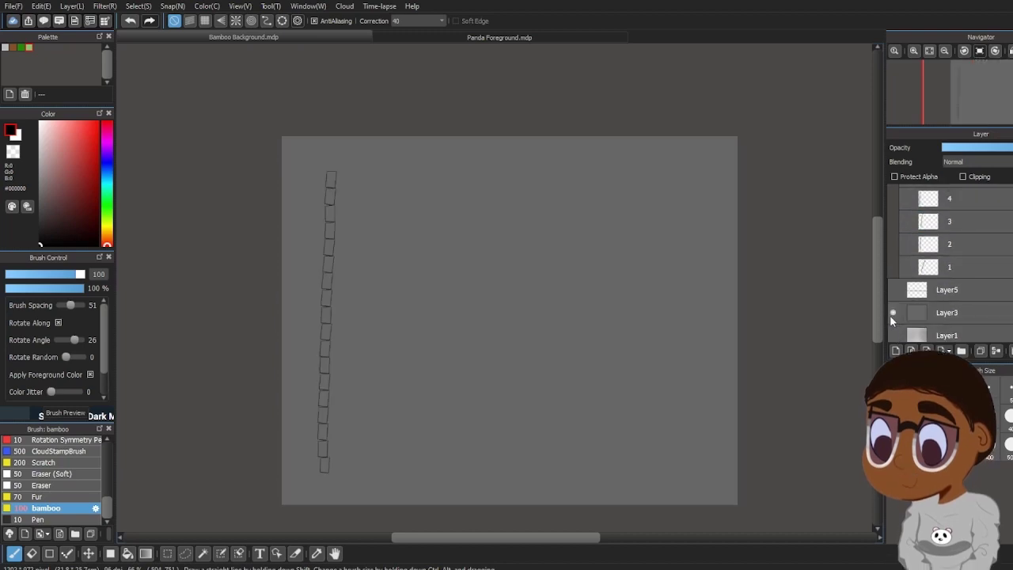
# Show stalk layers 1 to 5 in Folder6 to compare them with the new stalk, and hide them again
pyautogui.click(904, 268)
pyautogui.click(905, 245)
pyautogui.scroll(1, 904, 242)
pyautogui.click(904, 231)
pyautogui.click(904, 275)
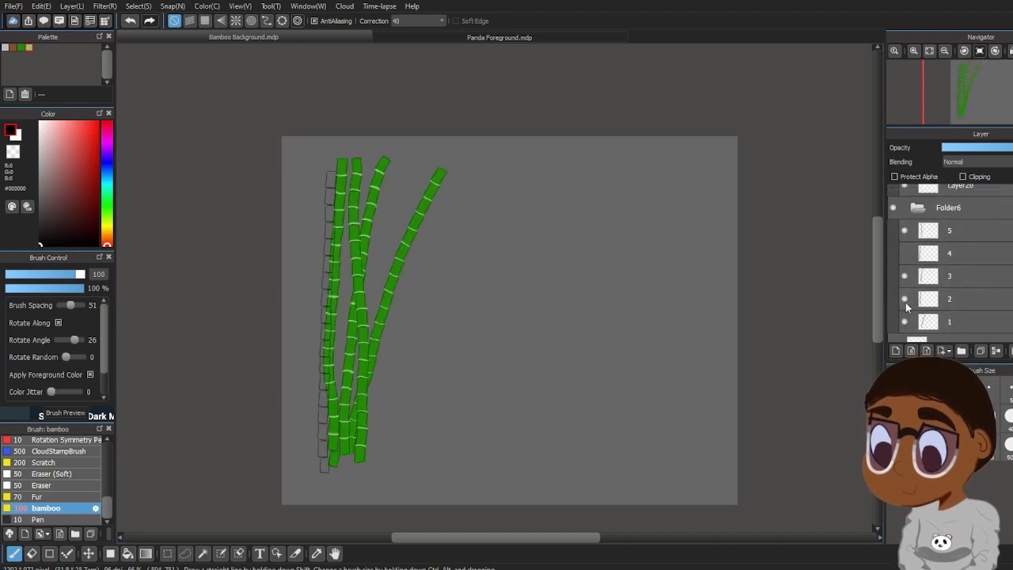
pyautogui.click(905, 254)
pyautogui.moveTo(905, 230); pyautogui.dragTo(905, 322)
# Fill all segments of the new stalk with dark green #228D00 on Layer20
pyautogui.scroll(-1, 905, 321)
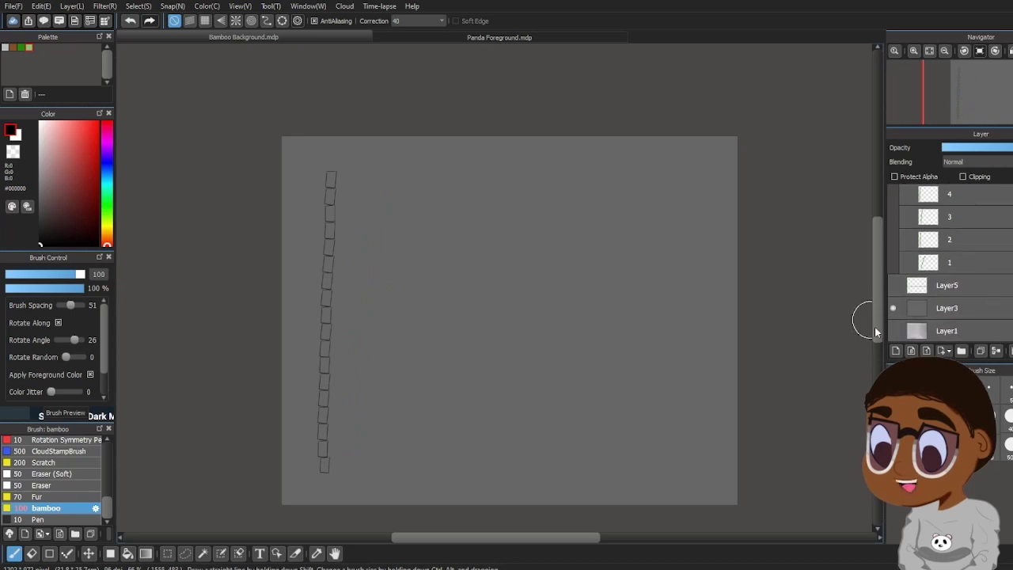
pyautogui.scroll(3, 905, 277)
pyautogui.click(934, 266)
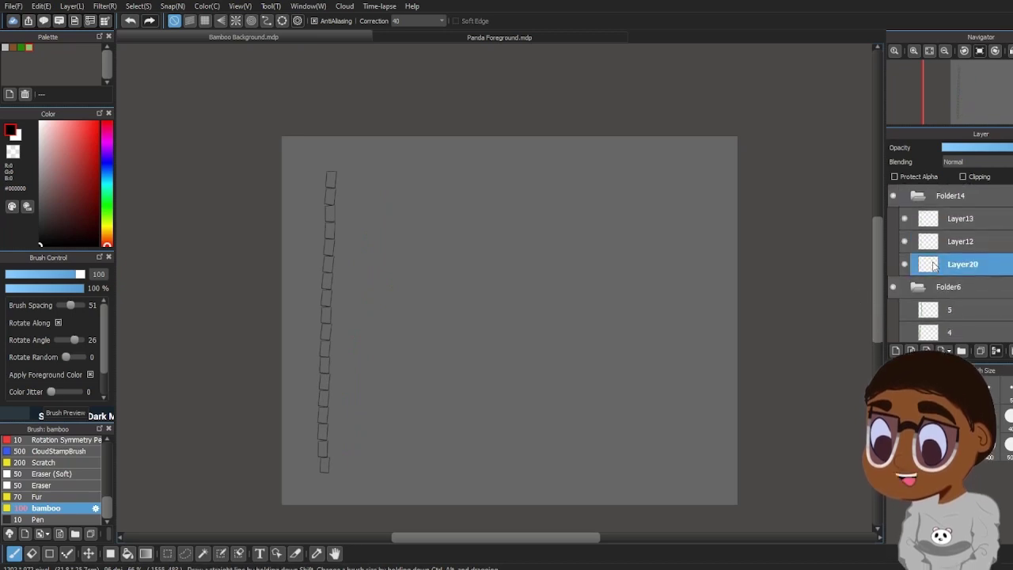
pyautogui.moveTo(107, 507); pyautogui.dragTo(116, 452)
pyautogui.click(48, 482)
pyautogui.click(913, 51)
pyautogui.click(913, 51)
pyautogui.click(945, 52)
pyautogui.moveTo(879, 258); pyautogui.dragTo(879, 268)
pyautogui.click(21, 47)
pyautogui.click(128, 554)
pyautogui.moveTo(236, 515); pyautogui.dragTo(251, 84)
# Paint dark green over the edges and gaps of the new stalk's lower segments with the Pen at size 10
pyautogui.click(14, 553)
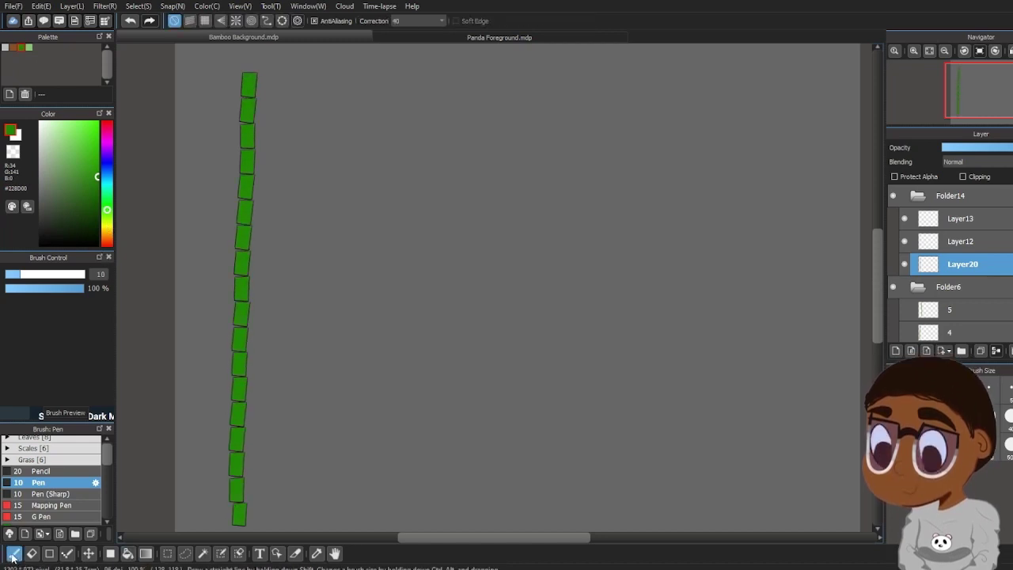
pyautogui.click(913, 51)
pyautogui.moveTo(495, 537); pyautogui.dragTo(416, 537)
pyautogui.moveTo(877, 277); pyautogui.dragTo(877, 326)
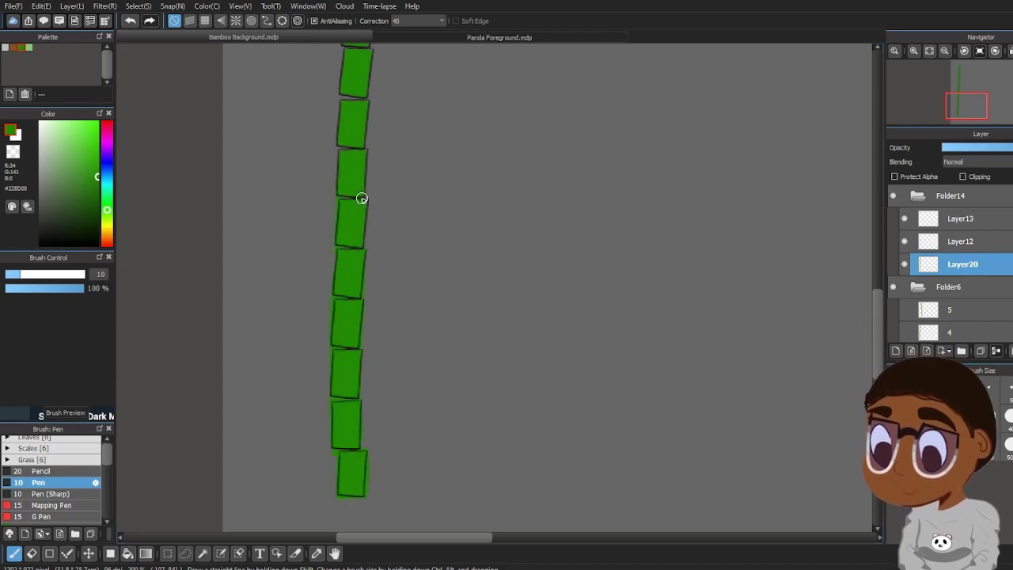
pyautogui.moveTo(879, 326); pyautogui.dragTo(878, 296)
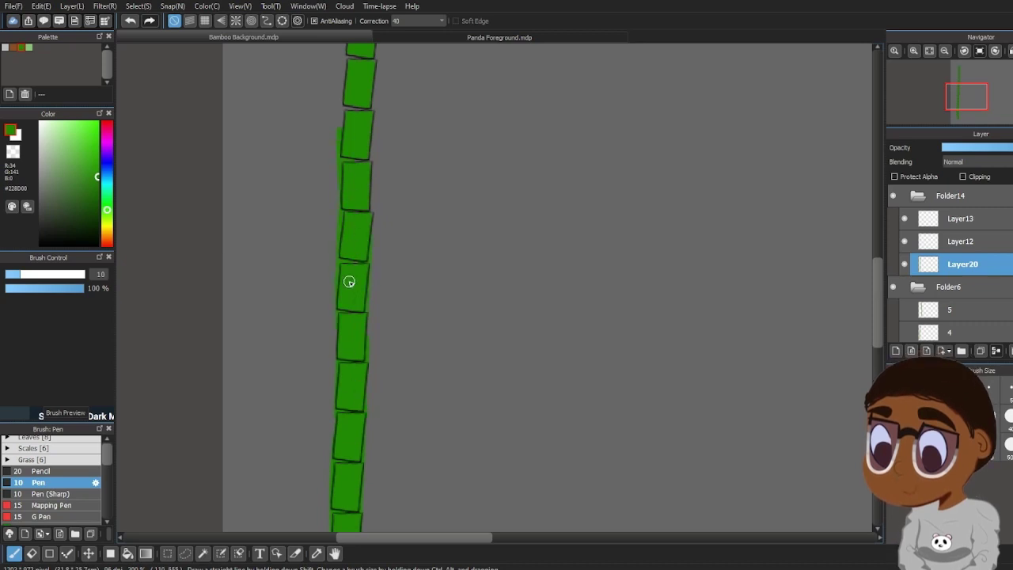
# Paint dark green along the edges and gaps of the new stalk's upper segments, up to and around its top
pyautogui.scroll(4, 854, 267)
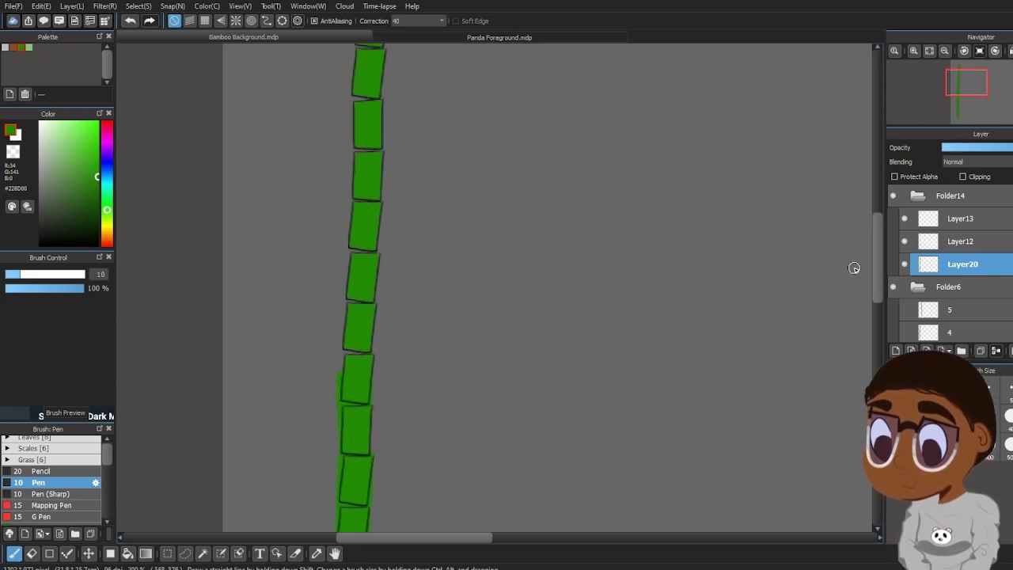
pyautogui.moveTo(375, 261); pyautogui.dragTo(382, 229)
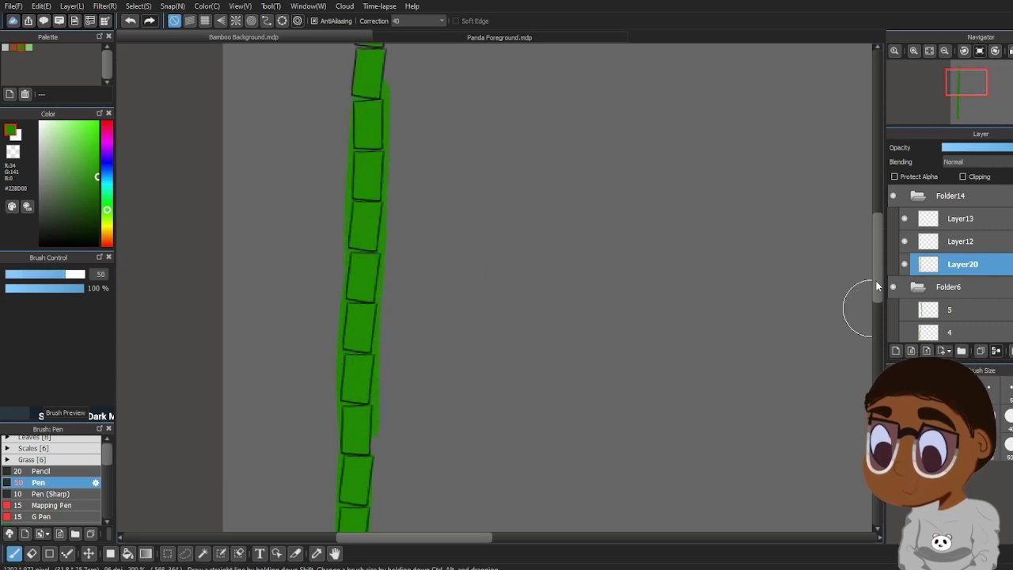
pyautogui.scroll(3, 877, 285)
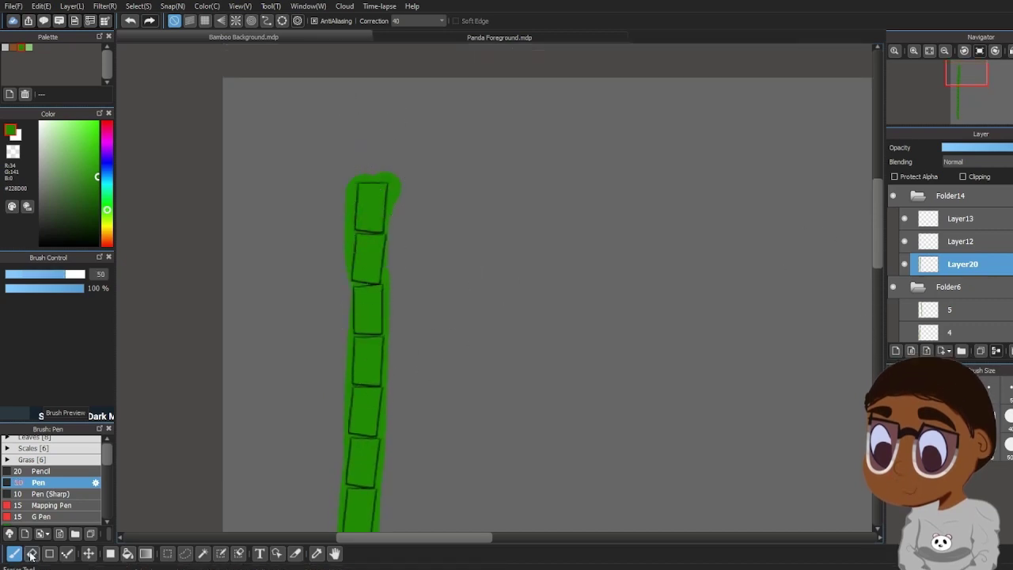
pyautogui.scroll(-3, 489, 267)
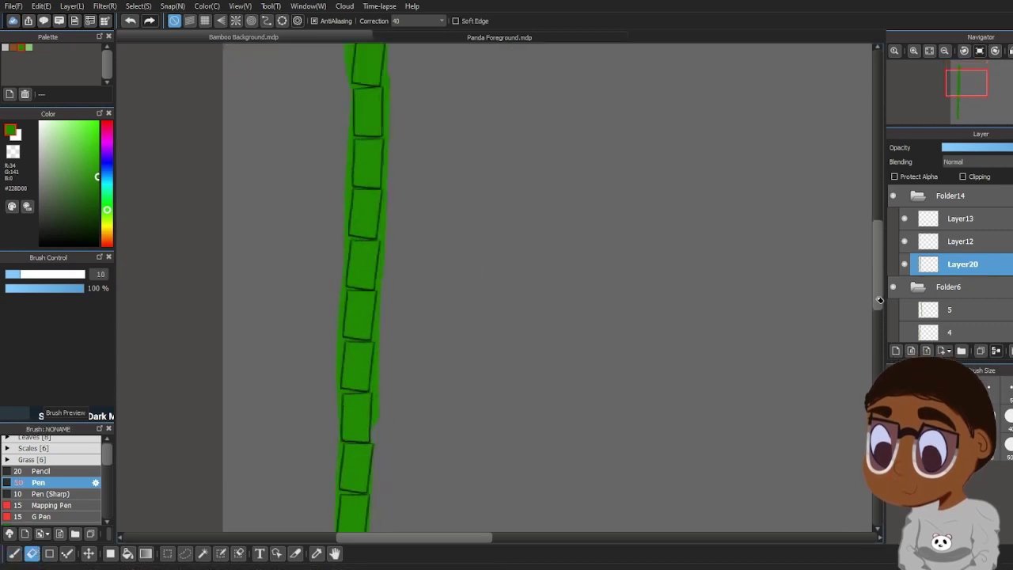
# Erase the excess dark green outside the outlines of the new stalk's lower segments on Layer20
pyautogui.scroll(5, 489, 267)
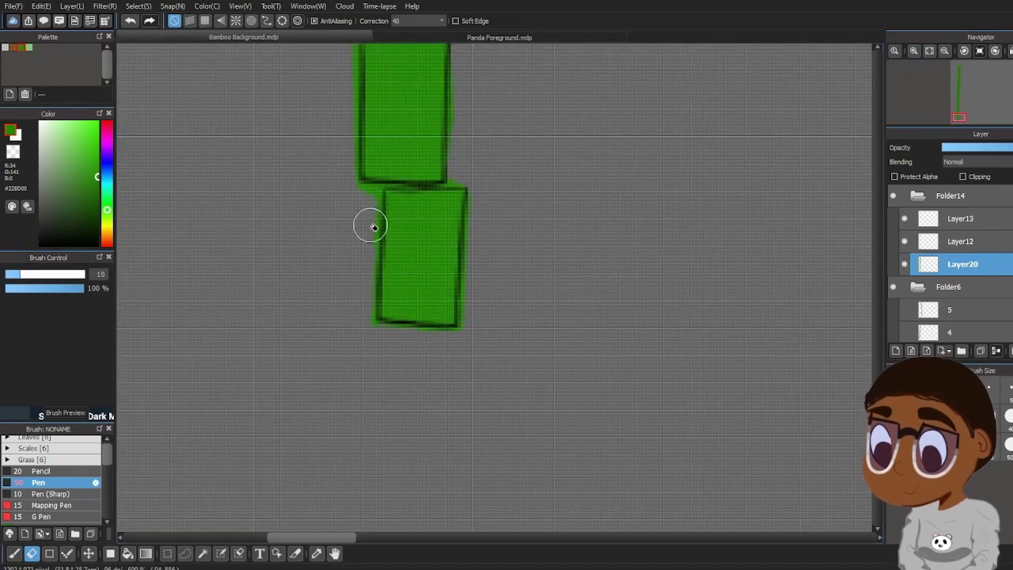
pyautogui.scroll(4, 874, 290)
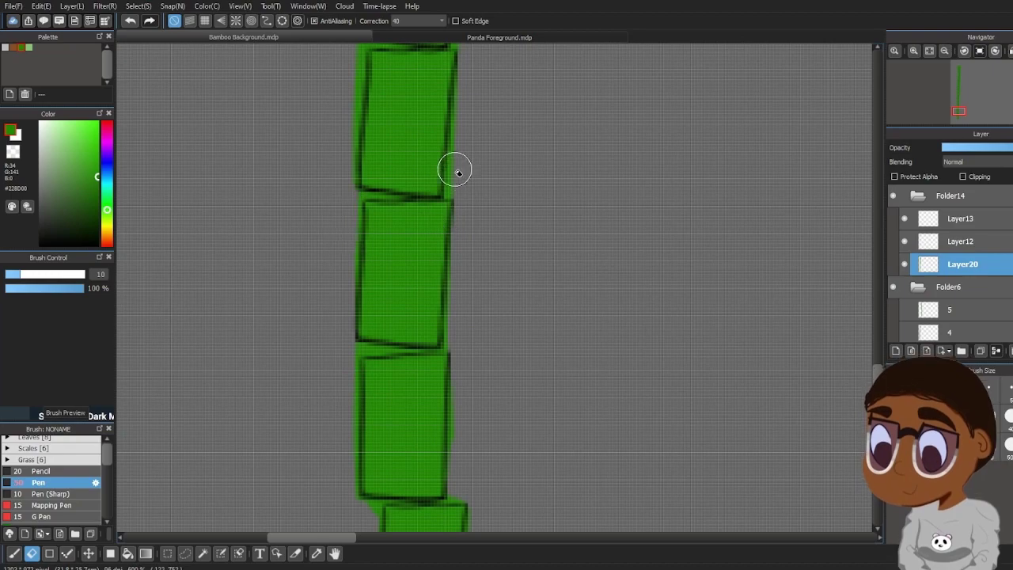
pyautogui.scroll(4, 451, 184)
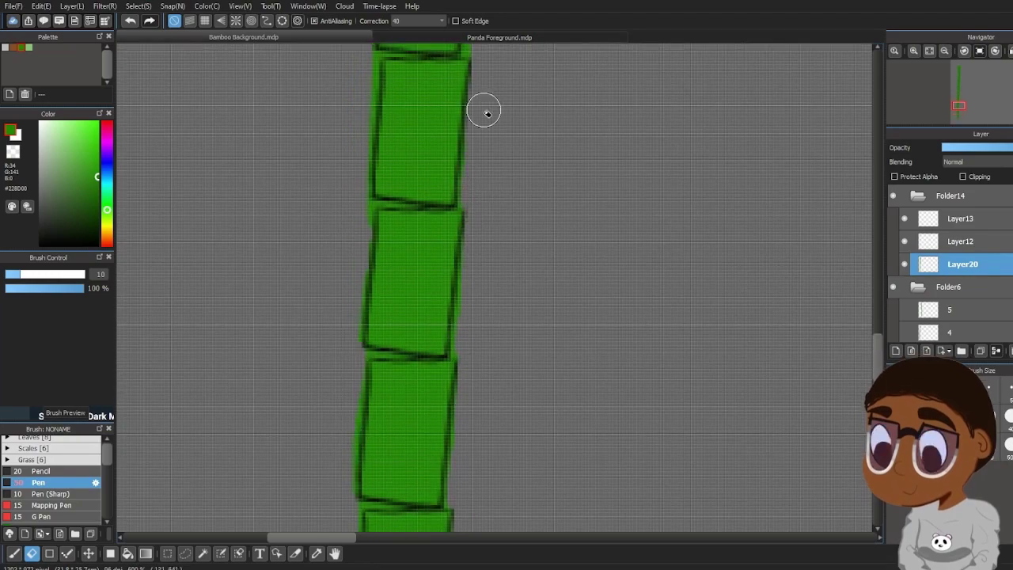
pyautogui.scroll(1, 487, 113)
pyautogui.moveTo(877, 325); pyautogui.dragTo(877, 293)
pyautogui.moveTo(377, 306); pyautogui.dragTo(375, 345)
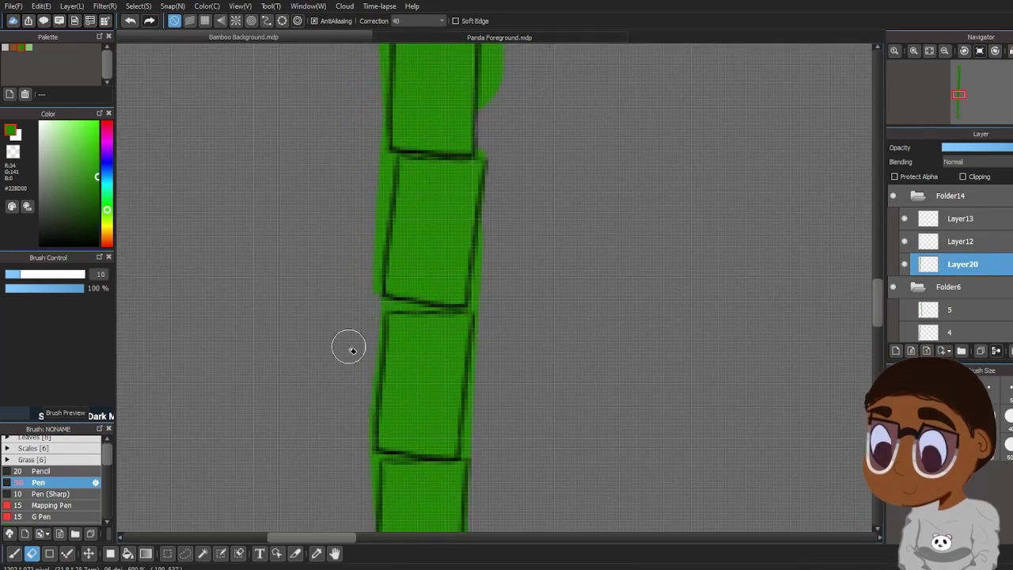
pyautogui.moveTo(382, 215); pyautogui.dragTo(384, 175)
# Erase the excess dark green along both sides of the stalk's middle and upper segments and around its top
pyautogui.scroll(1, 473, 446)
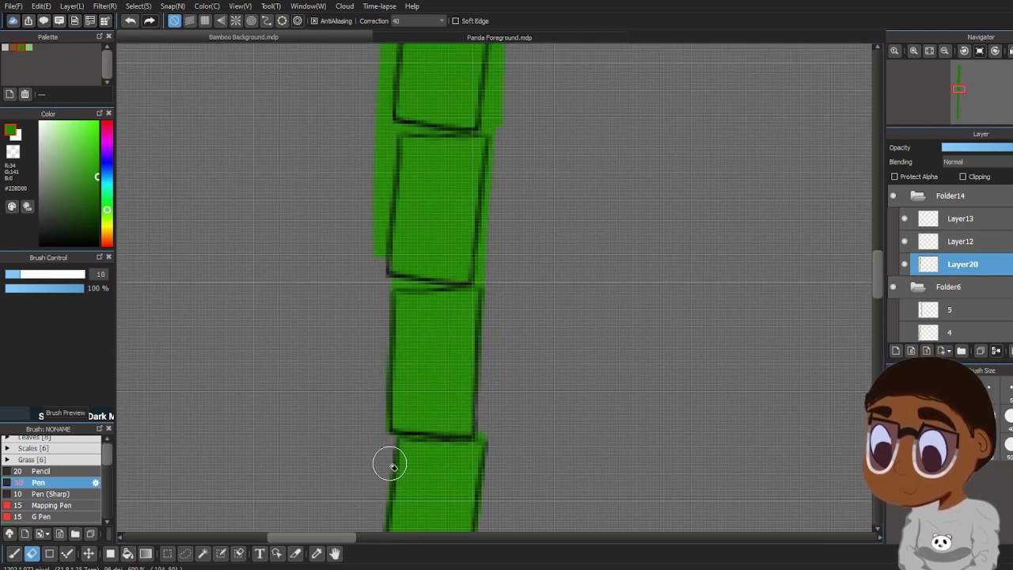
pyautogui.scroll(1, 810, 256)
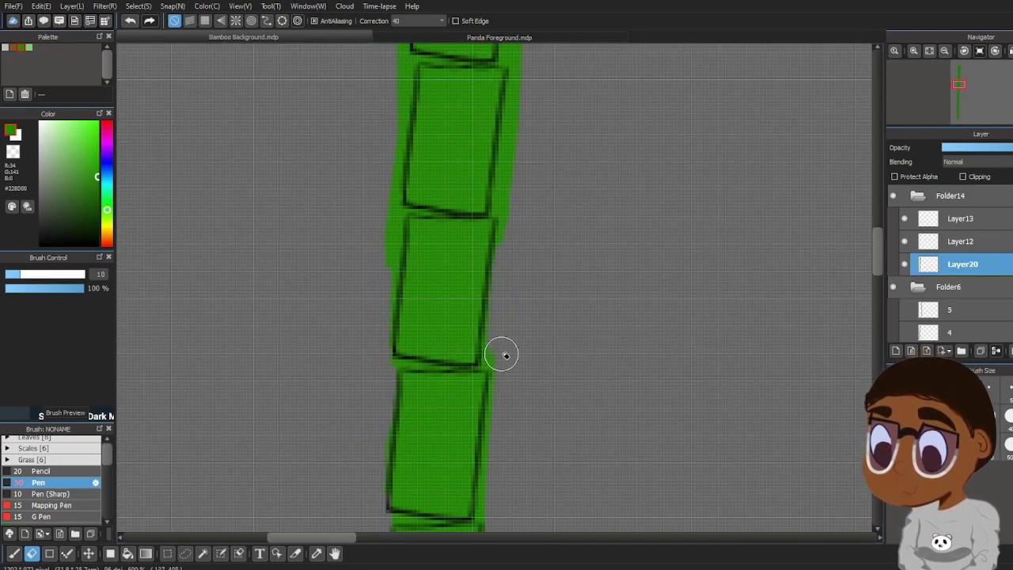
pyautogui.scroll(1, 475, 366)
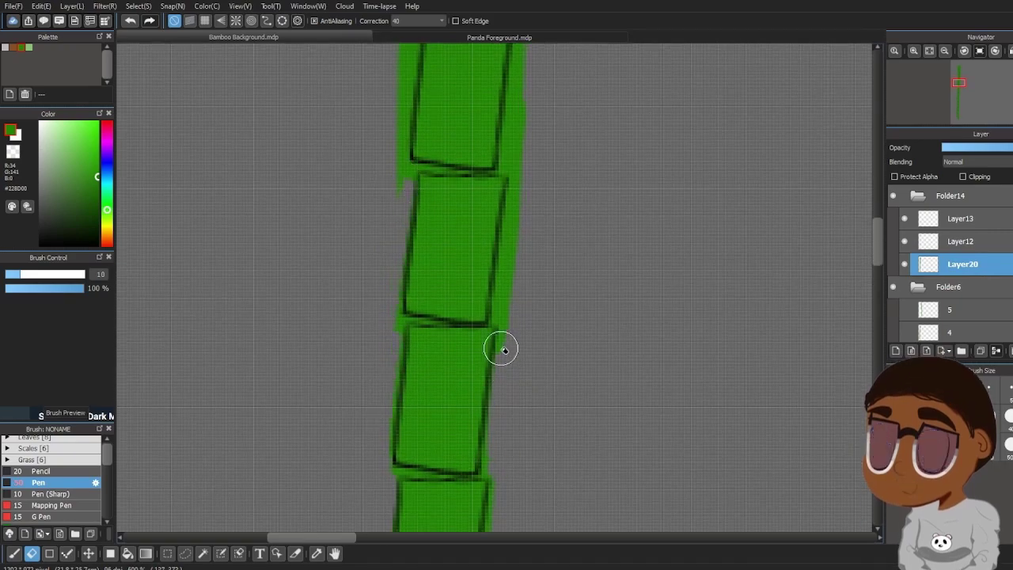
pyautogui.scroll(1, 366, 306)
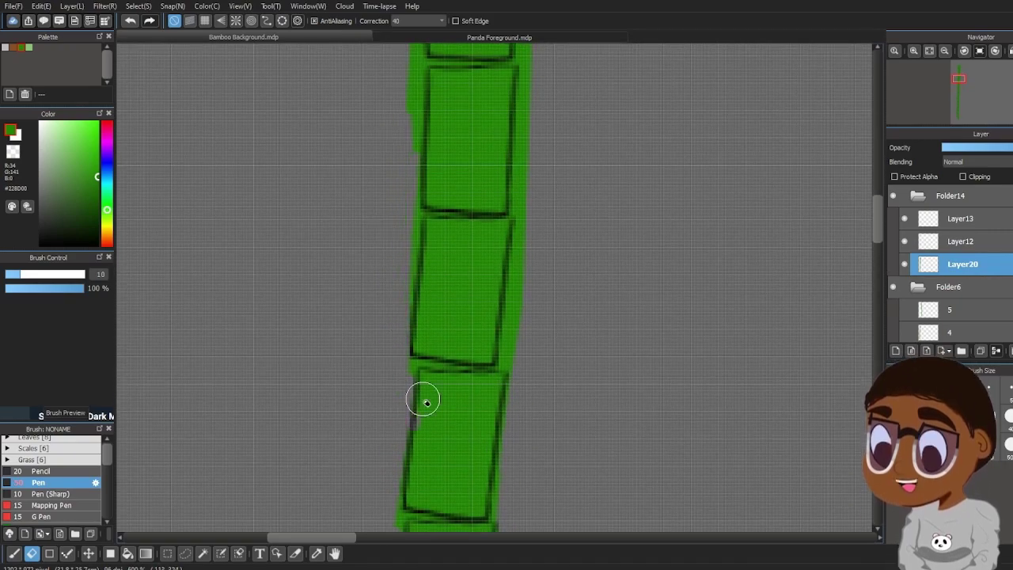
pyautogui.scroll(1, 850, 229)
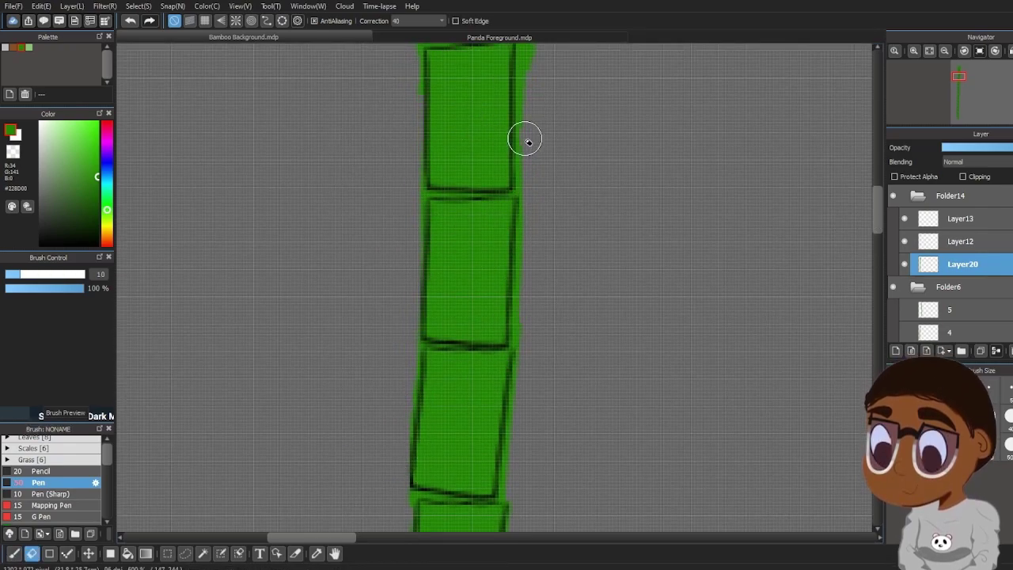
pyautogui.moveTo(525, 139); pyautogui.dragTo(529, 57)
pyautogui.scroll(1, 527, 79)
pyautogui.moveTo(527, 170); pyautogui.dragTo(535, 76)
pyautogui.scroll(1, 543, 122)
pyautogui.moveTo(397, 265); pyautogui.dragTo(421, 73)
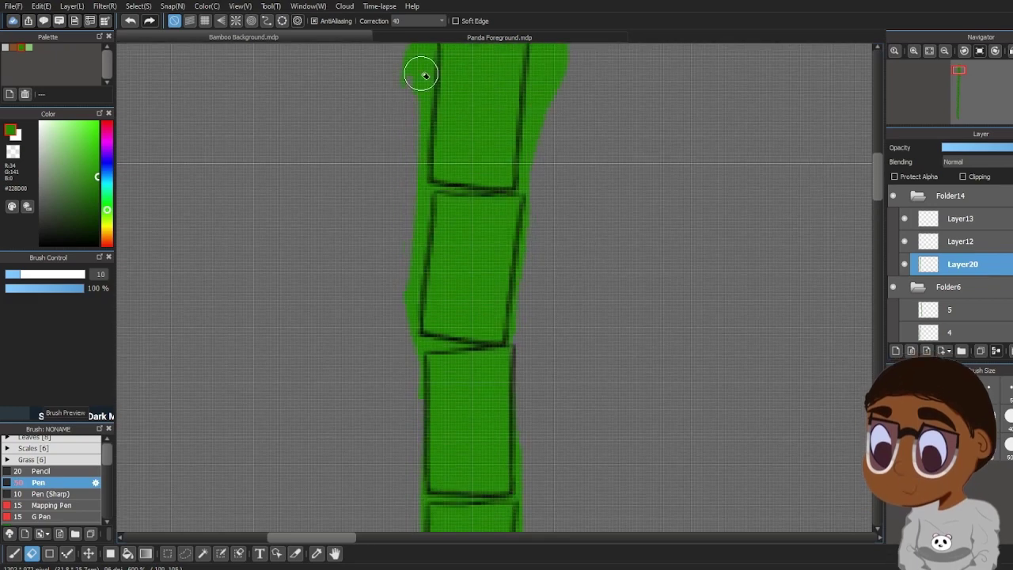
pyautogui.scroll(1, 601, 198)
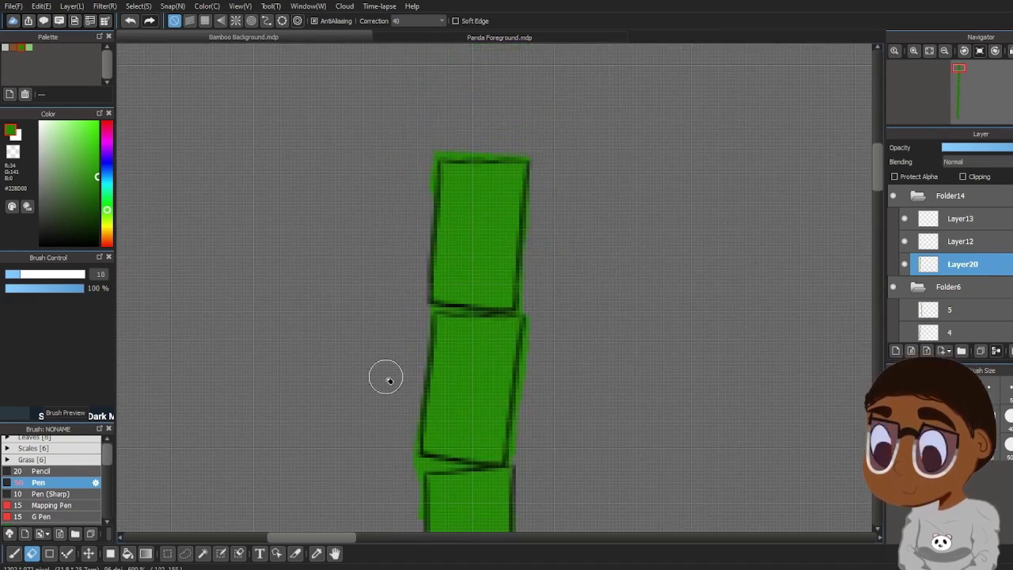
# Highlight the stalk's top three joints with light green #88C775 on Layer13, using the Pen at size 10
pyautogui.click(962, 218)
pyautogui.click(29, 48)
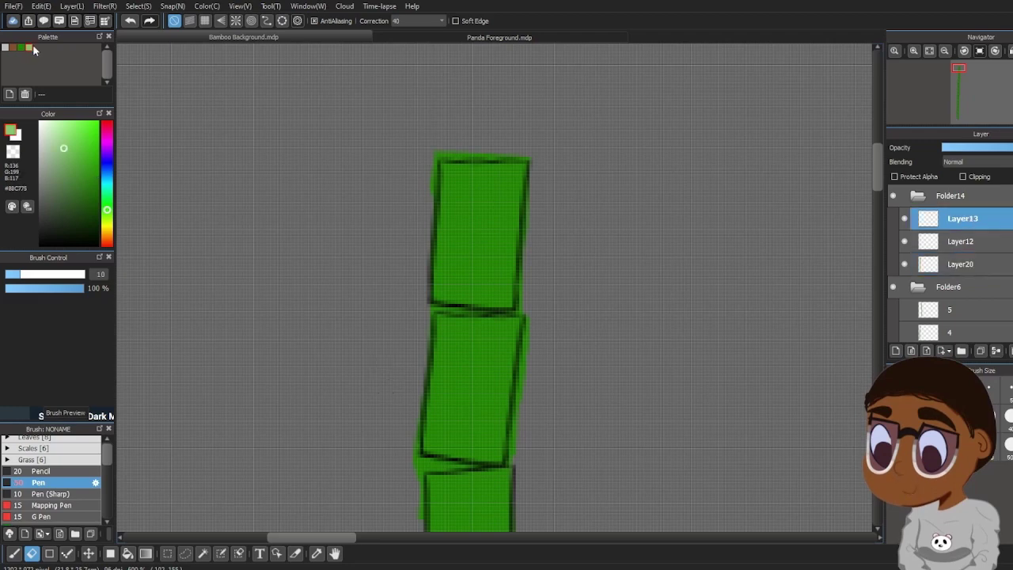
pyautogui.click(15, 553)
pyautogui.click(20, 274)
pyautogui.moveTo(438, 309); pyautogui.dragTo(522, 314)
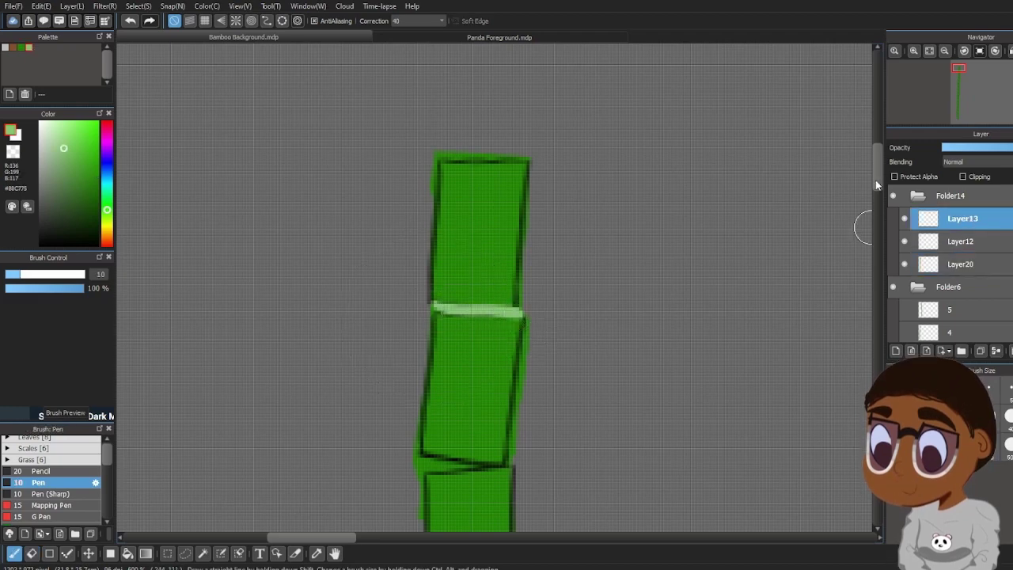
pyautogui.click(877, 228)
pyautogui.moveTo(423, 200)
pyautogui.mouseDown()
pyautogui.moveTo(447, 214)
pyautogui.moveTo(511, 207)
pyautogui.mouseUp()
pyautogui.moveTo(425, 356); pyautogui.dragTo(516, 349)
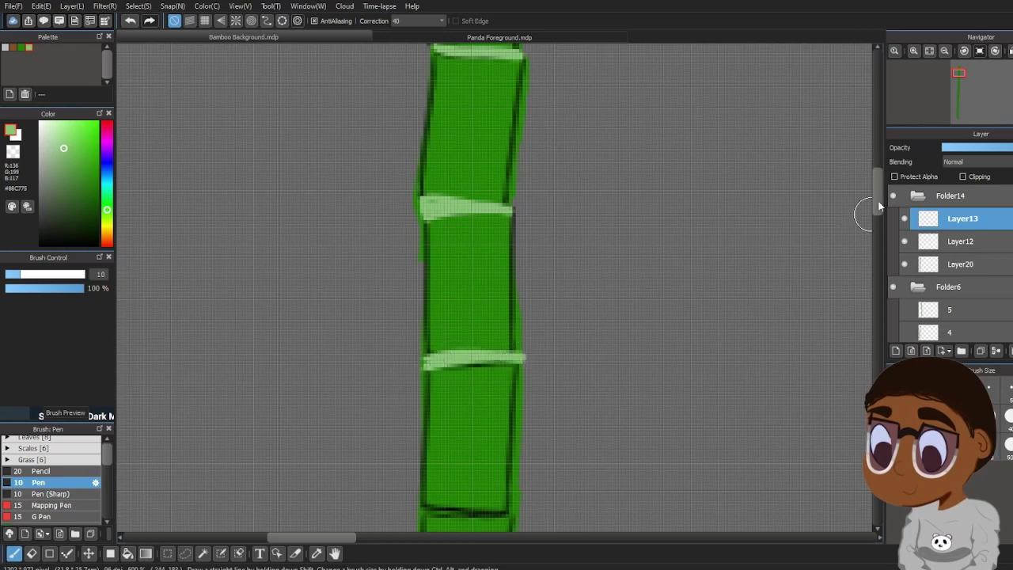
# Highlight the joints of the stalk's upper middle part in light green, continuing downward
pyautogui.scroll(-2, 866, 211)
pyautogui.moveTo(419, 300); pyautogui.dragTo(511, 307)
pyautogui.scroll(-4, 511, 307)
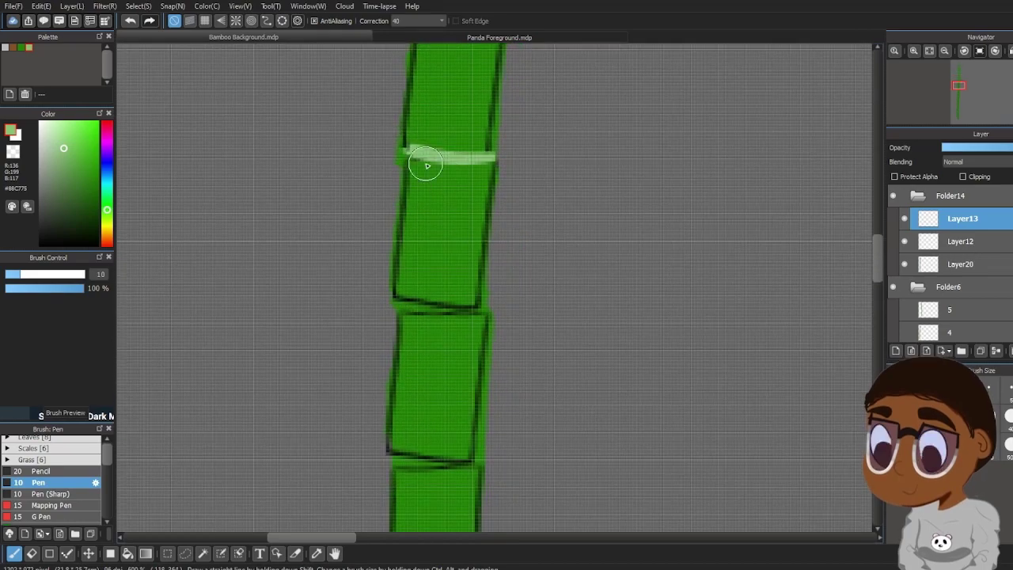
pyautogui.moveTo(398, 302); pyautogui.dragTo(490, 301)
pyautogui.scroll(-2, 391, 237)
pyautogui.moveTo(391, 237); pyautogui.dragTo(479, 245)
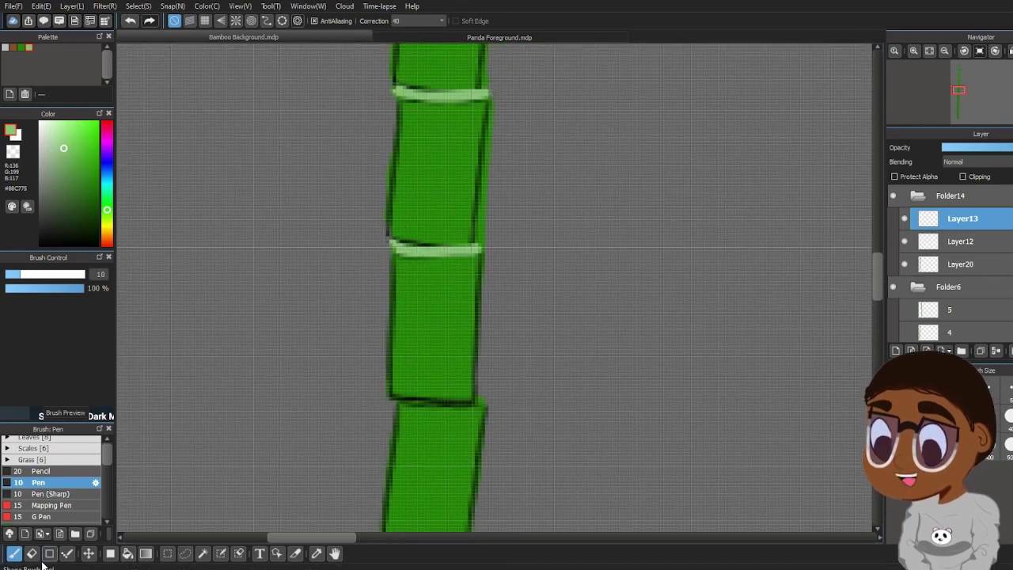
# Highlight the next mid-stalk joint in light green, undoing and redrawing the stroke until it spans the stalk's width
pyautogui.moveTo(473, 395)
pyautogui.mouseDown()
pyautogui.moveTo(401, 402)
pyautogui.moveTo(468, 403)
pyautogui.mouseUp()
pyautogui.click(133, 24)
pyautogui.moveTo(391, 399); pyautogui.dragTo(490, 402)
pyautogui.click(132, 25)
pyautogui.click(130, 22)
pyautogui.moveTo(392, 394); pyautogui.dragTo(485, 398)
pyautogui.moveTo(877, 287); pyautogui.dragTo(877, 306)
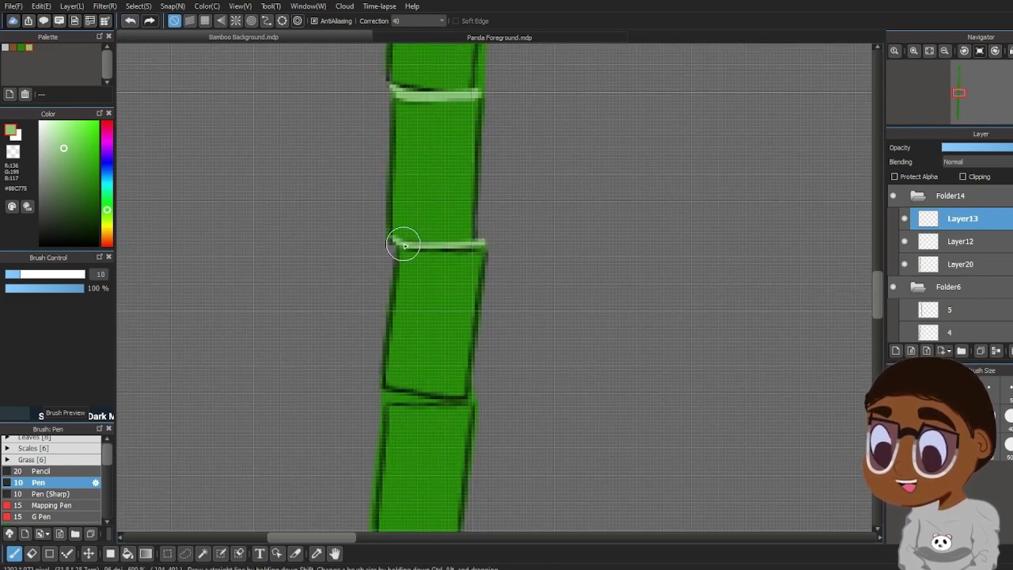
pyautogui.moveTo(438, 246); pyautogui.dragTo(396, 235)
# Highlight the next three joints below in light green, undoing and redrawing any stray stroke
pyautogui.moveTo(387, 389)
pyautogui.mouseDown()
pyautogui.moveTo(478, 393)
pyautogui.moveTo(420, 407)
pyautogui.moveTo(396, 383)
pyautogui.moveTo(466, 398)
pyautogui.moveTo(396, 398)
pyautogui.mouseUp()
pyautogui.click(130, 22)
pyautogui.click(133, 24)
pyautogui.moveTo(878, 292); pyautogui.dragTo(877, 319)
pyautogui.moveTo(374, 285); pyautogui.dragTo(465, 287)
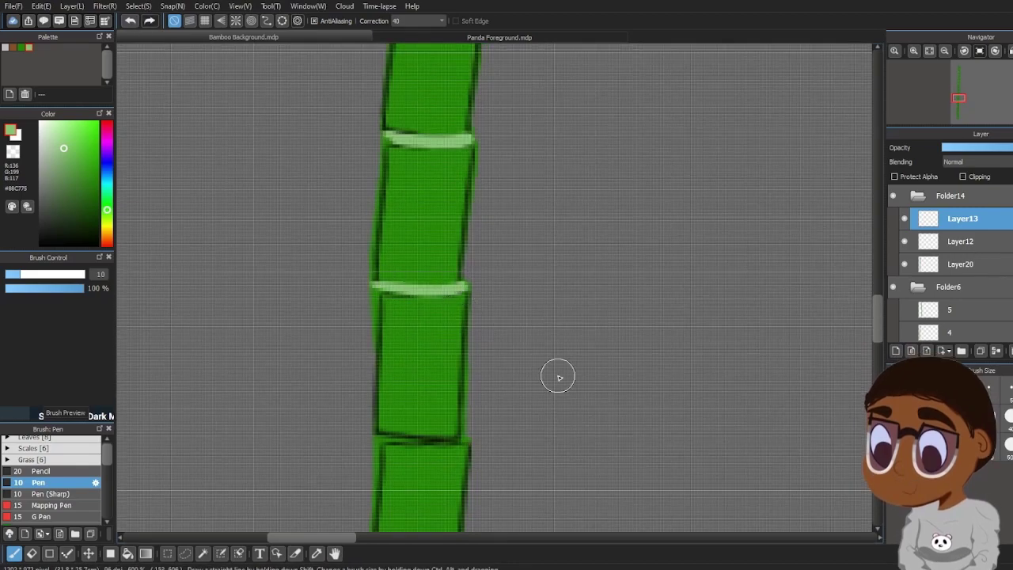
pyautogui.moveTo(876, 313); pyautogui.dragTo(874, 338)
pyautogui.moveTo(379, 272); pyautogui.dragTo(469, 269)
# Highlight the remaining five joints down to the stalk's lowest segment in light green
pyautogui.moveTo(879, 329); pyautogui.dragTo(878, 358)
pyautogui.moveTo(375, 129)
pyautogui.mouseDown()
pyautogui.moveTo(449, 139)
pyautogui.moveTo(382, 119)
pyautogui.moveTo(469, 128)
pyautogui.mouseUp()
pyautogui.click(132, 22)
pyautogui.click(132, 24)
pyautogui.moveTo(375, 292)
pyautogui.mouseDown()
pyautogui.moveTo(462, 275)
pyautogui.moveTo(454, 285)
pyautogui.mouseUp()
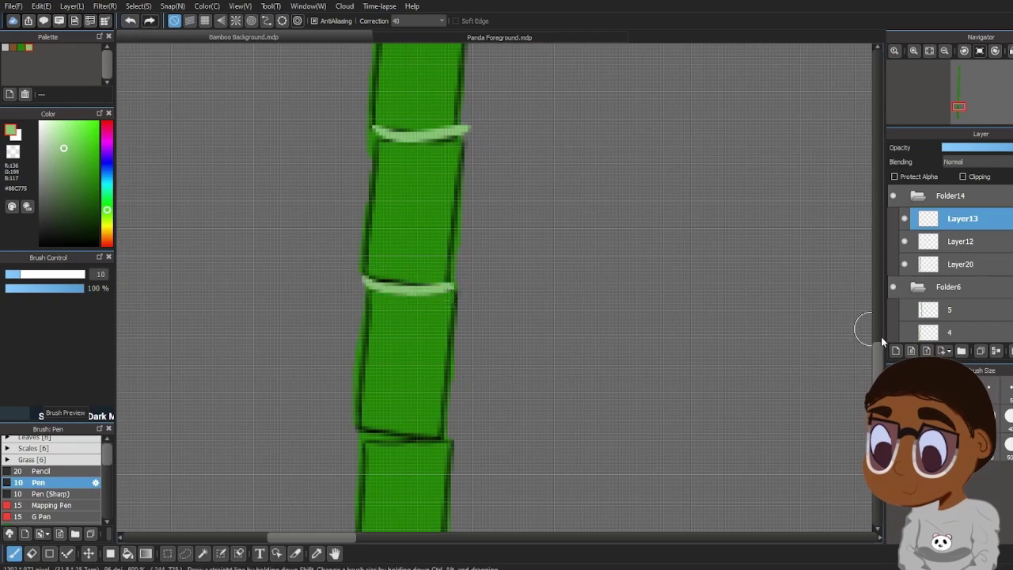
pyautogui.moveTo(878, 355); pyautogui.dragTo(878, 383)
pyautogui.moveTo(361, 155); pyautogui.dragTo(441, 158)
pyautogui.moveTo(360, 311); pyautogui.dragTo(446, 311)
pyautogui.moveTo(878, 380); pyautogui.dragTo(878, 403)
pyautogui.moveTo(365, 241); pyautogui.dragTo(466, 237)
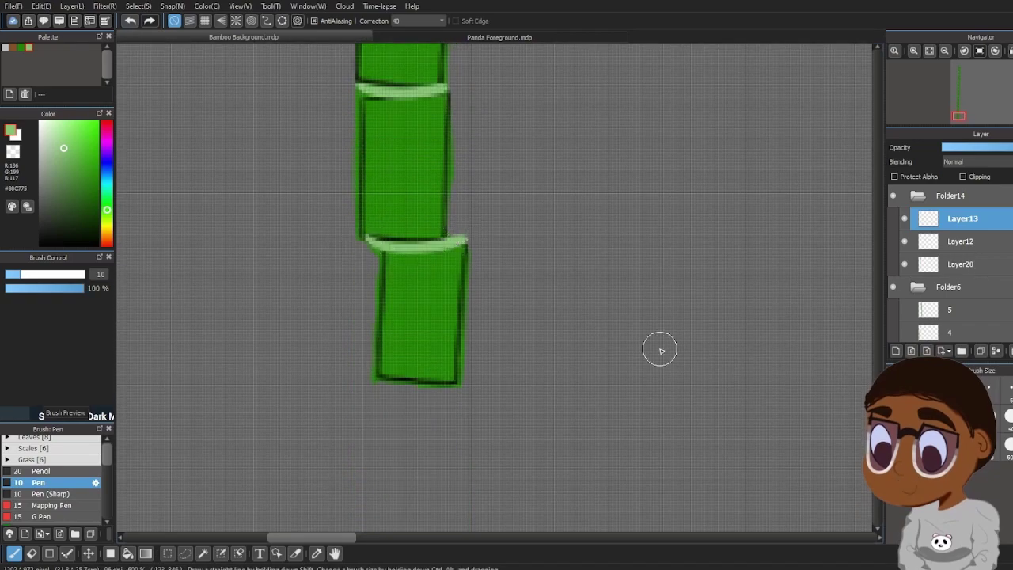
# Merge the finished stalk's three layers into one and file it at the top of Folder6 as layer 6
pyautogui.moveTo(877, 402); pyautogui.dragTo(877, 277)
pyautogui.click(930, 52)
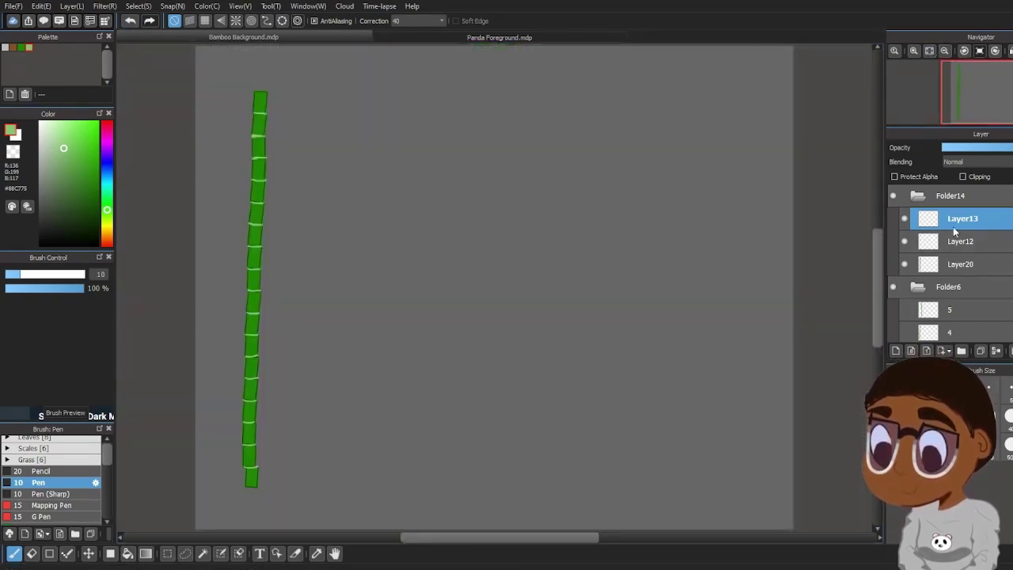
pyautogui.click(996, 351)
pyautogui.click(995, 350)
pyautogui.moveTo(955, 223); pyautogui.dragTo(965, 247)
pyautogui.doubleClick(965, 248)
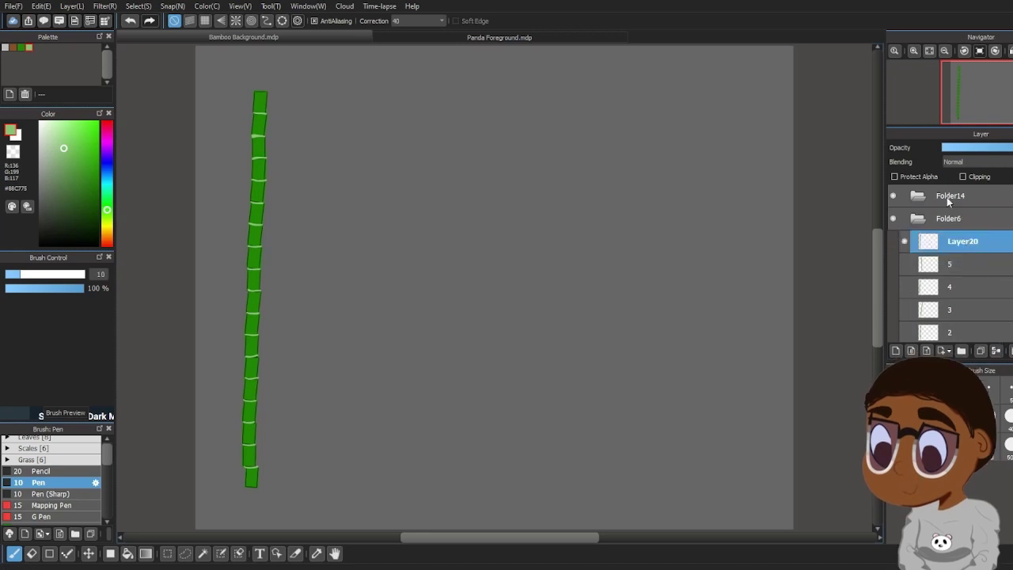
pyautogui.write('6')
pyautogui.press('Return')
# Show stalk layers 1 to 5 together with the new stalk
pyautogui.moveTo(904, 264); pyautogui.dragTo(904, 332)
pyautogui.scroll(-1, 909, 327)
pyautogui.click(904, 327)
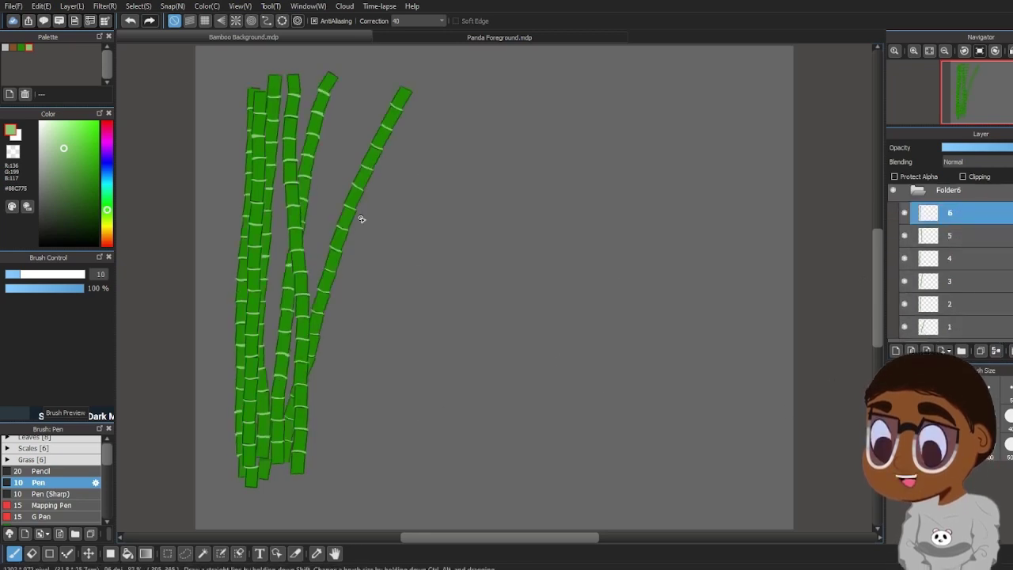
# Collapse Folder6 and rename it 1
pyautogui.scroll(-2, 409, 226)
pyautogui.click(949, 218)
pyautogui.doubleClick(949, 219)
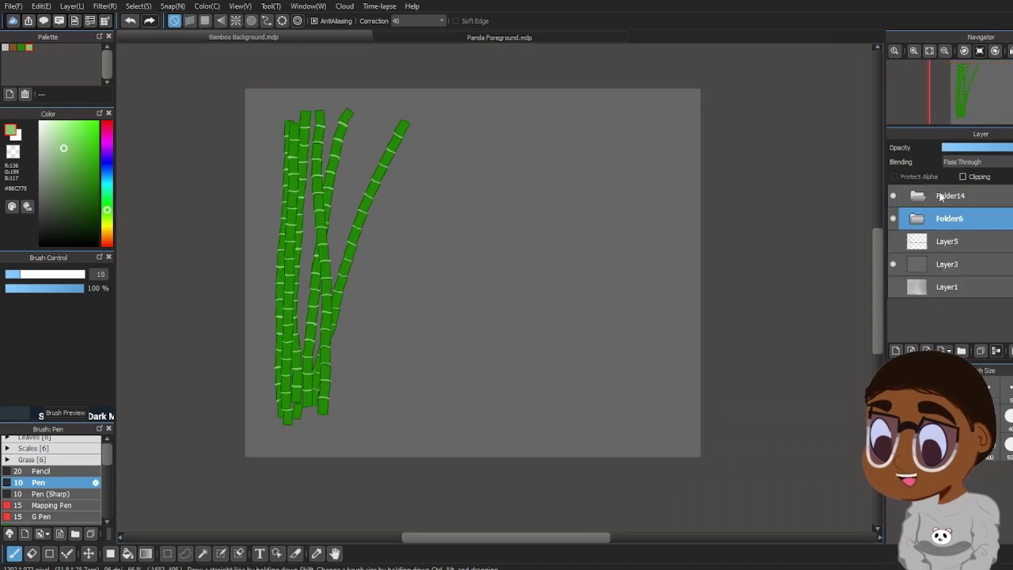
pyautogui.write('1')
pyautogui.press('Return')
# Move the bamboo group to the canvas's left edge and stretch it taller so the stalks run past the canvas's upper edge
pyautogui.click(88, 553)
pyautogui.moveTo(318, 411); pyautogui.dragTo(287, 410)
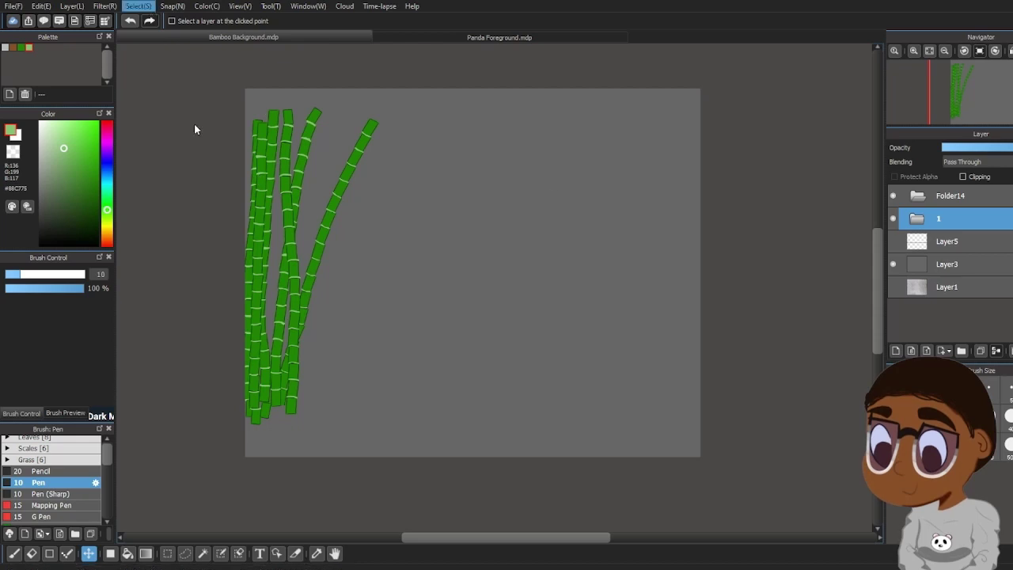
pyautogui.hotkey('ctrl', 't')
pyautogui.moveTo(310, 77); pyautogui.dragTo(310, 34)
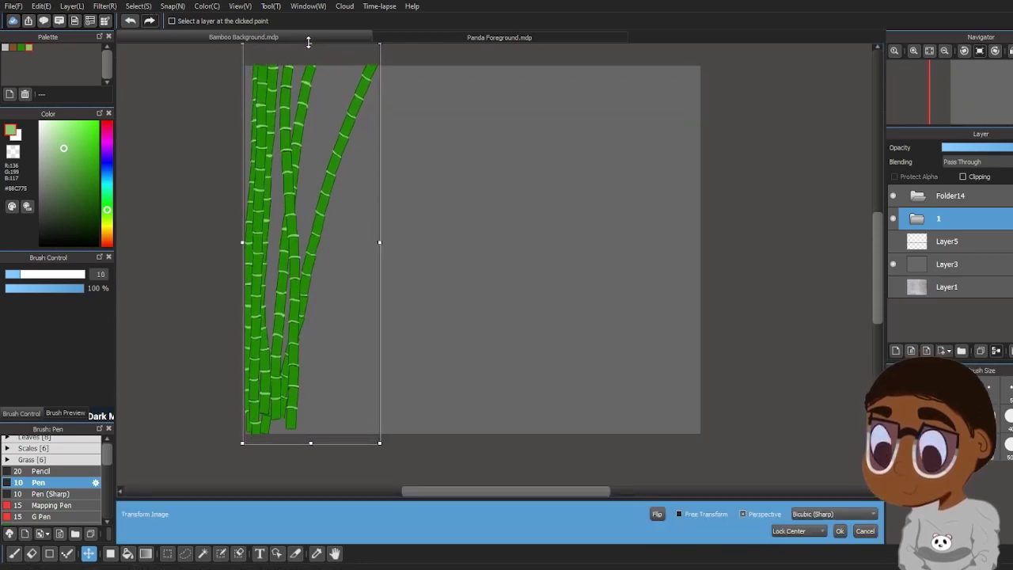
pyautogui.moveTo(301, 158); pyautogui.dragTo(309, 135)
pyautogui.press('Return')
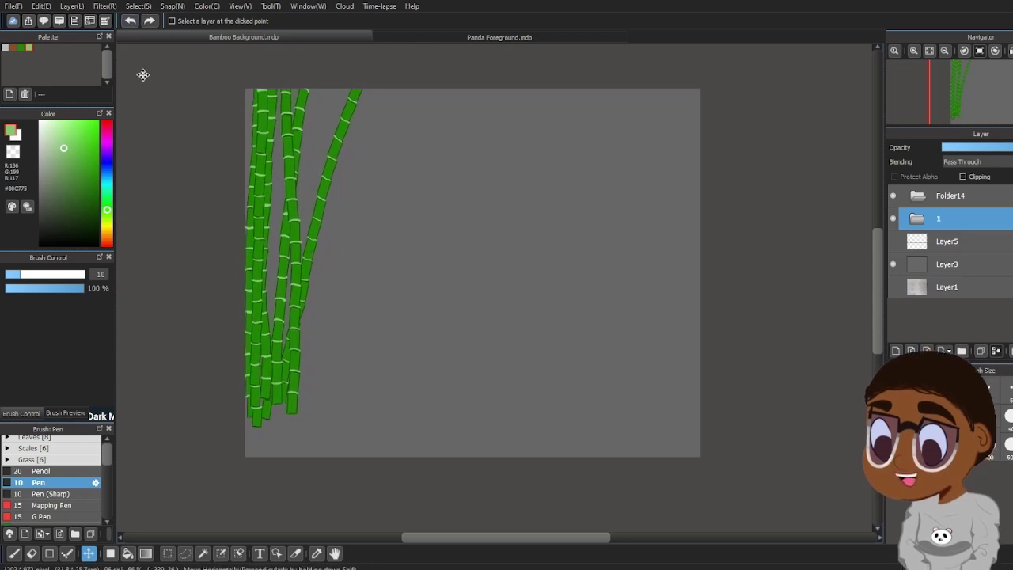
# Hide folder 1 and Layer3 to reveal the pencil sketch, and add ten new layers in Folder14
pyautogui.hotkey('ctrl', 'v')
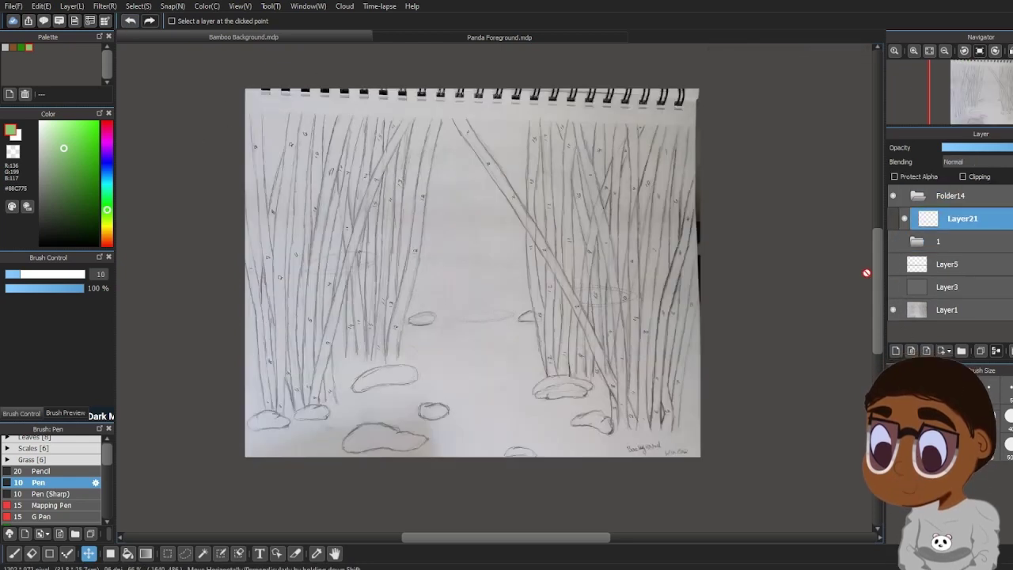
pyautogui.click(896, 350)
pyautogui.click(896, 351)
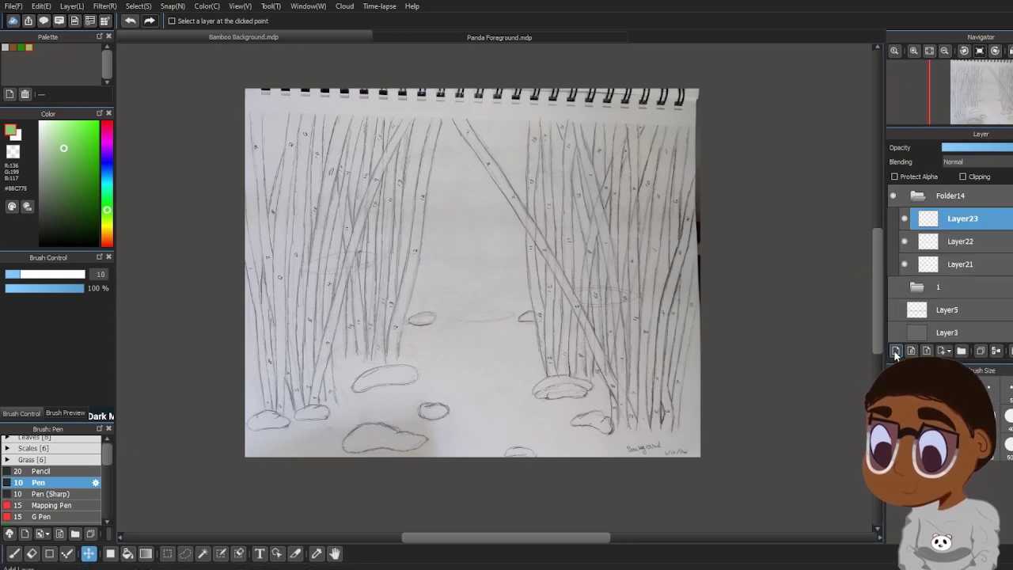
pyautogui.click(896, 351)
pyautogui.click(896, 350)
pyautogui.click(896, 350)
pyautogui.click(896, 352)
pyautogui.click(896, 352)
pyautogui.click(896, 352)
pyautogui.click(896, 351)
# Trace the sketch's leftmost rock in grey #7F7F7F on Layer30 with the Pen at size 10
pyautogui.moveTo(488, 537); pyautogui.dragTo(426, 537)
pyautogui.scroll(-2, 472, 483)
pyautogui.scroll(6, 545, 446)
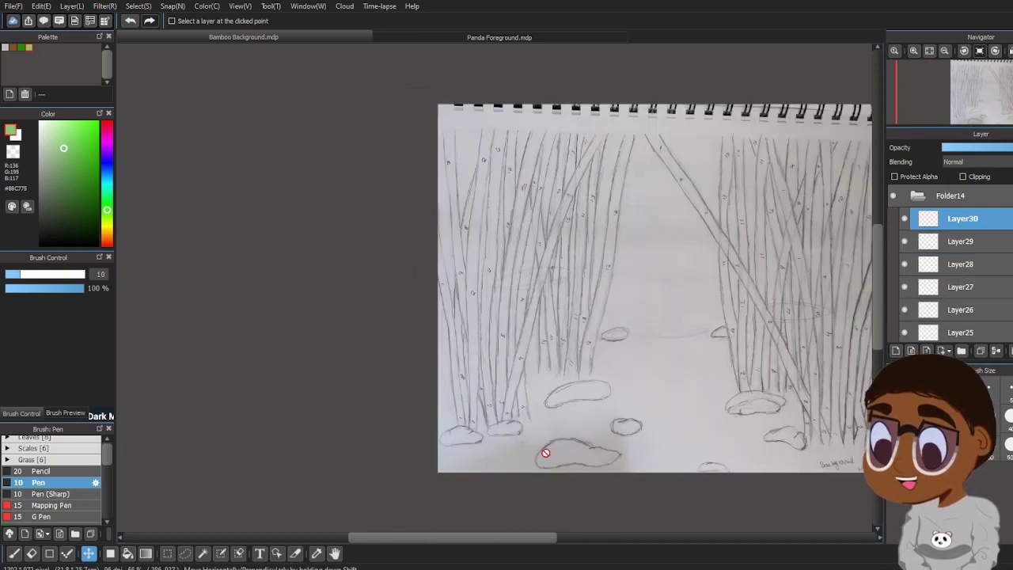
pyautogui.scroll(-3, 434, 312)
pyautogui.click(107, 245)
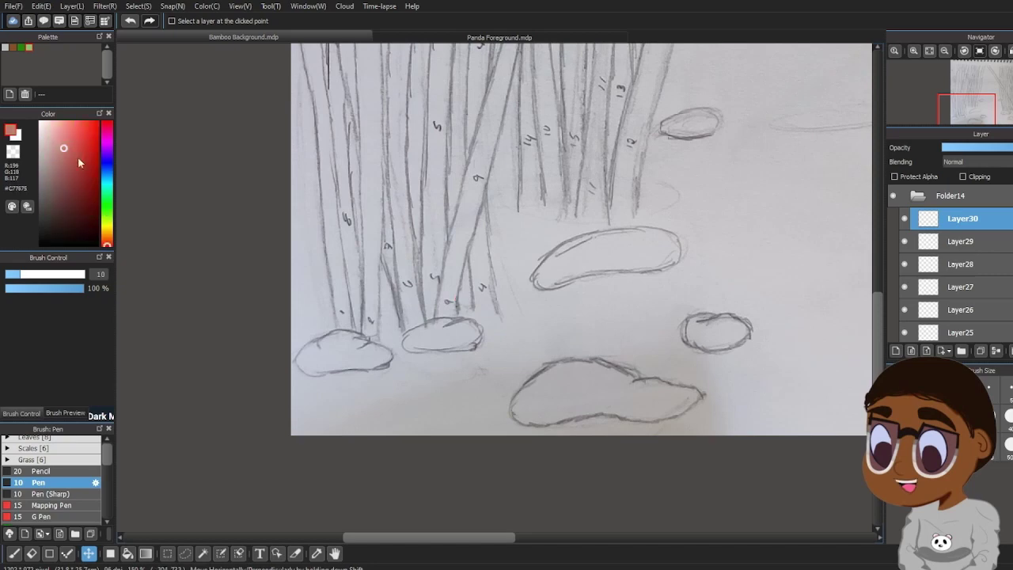
pyautogui.moveTo(79, 162); pyautogui.dragTo(31, 177)
pyautogui.click(14, 553)
pyautogui.click(913, 51)
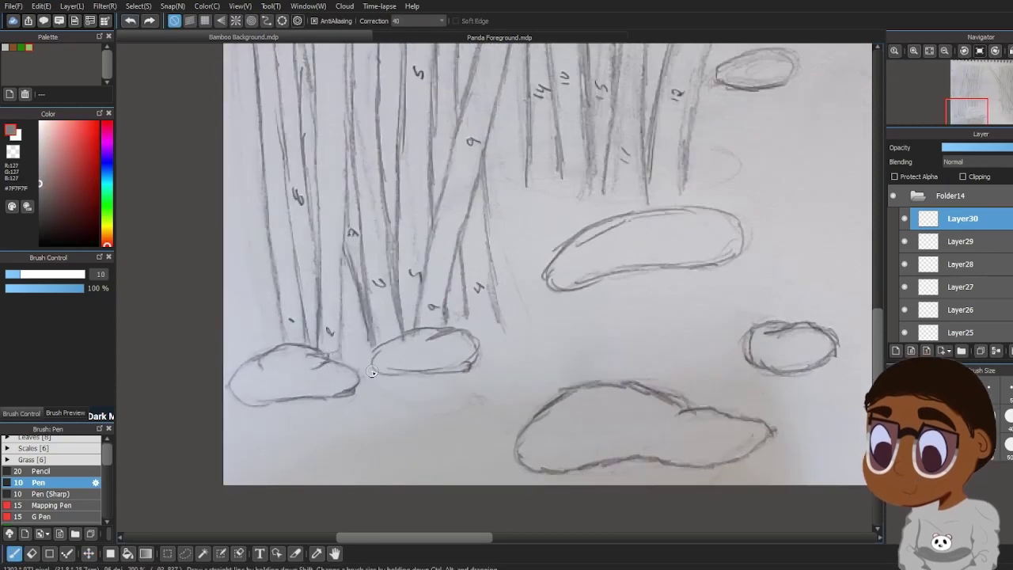
# Show Layer3 over the sketch to check the traced rock outline, and hide it again
pyautogui.scroll(-10, 940, 324)
pyautogui.click(894, 307)
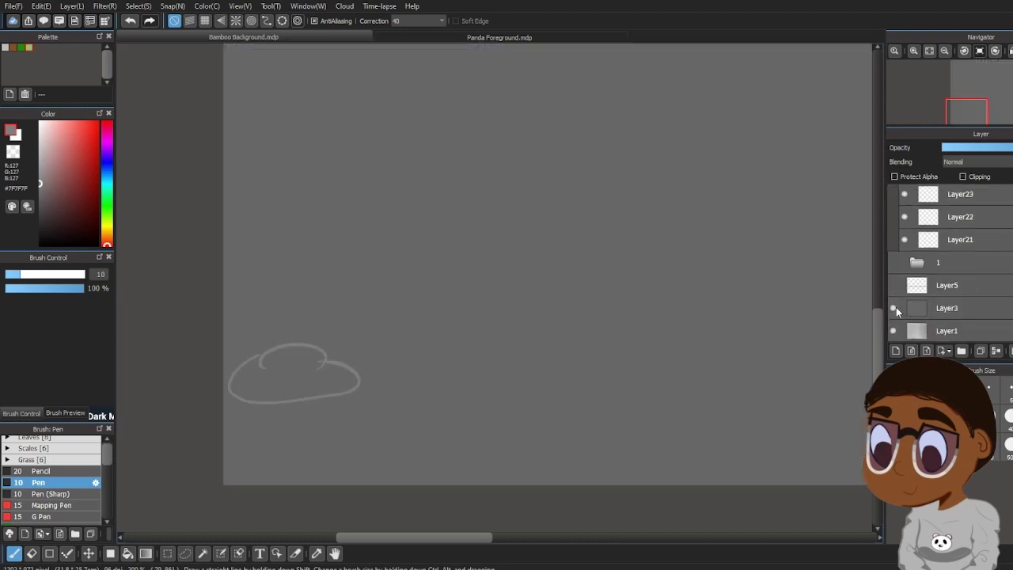
pyautogui.click(894, 308)
pyautogui.scroll(10, 941, 336)
# Trace the small rock beside it on Layer29, the long rock above on Layer28 and the large lowest rock on Layer27
pyautogui.click(962, 241)
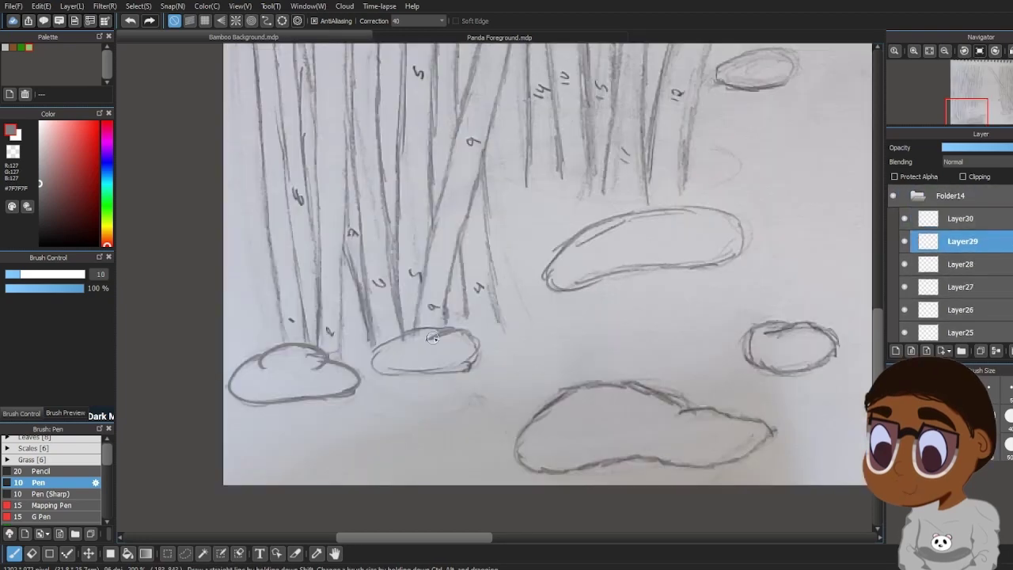
pyautogui.moveTo(442, 370); pyautogui.dragTo(478, 345)
pyautogui.click(960, 265)
pyautogui.moveTo(608, 216)
pyautogui.mouseDown()
pyautogui.moveTo(580, 285)
pyautogui.moveTo(723, 214)
pyautogui.moveTo(581, 235)
pyautogui.mouseUp()
pyautogui.click(962, 287)
pyautogui.moveTo(612, 461); pyautogui.dragTo(682, 411)
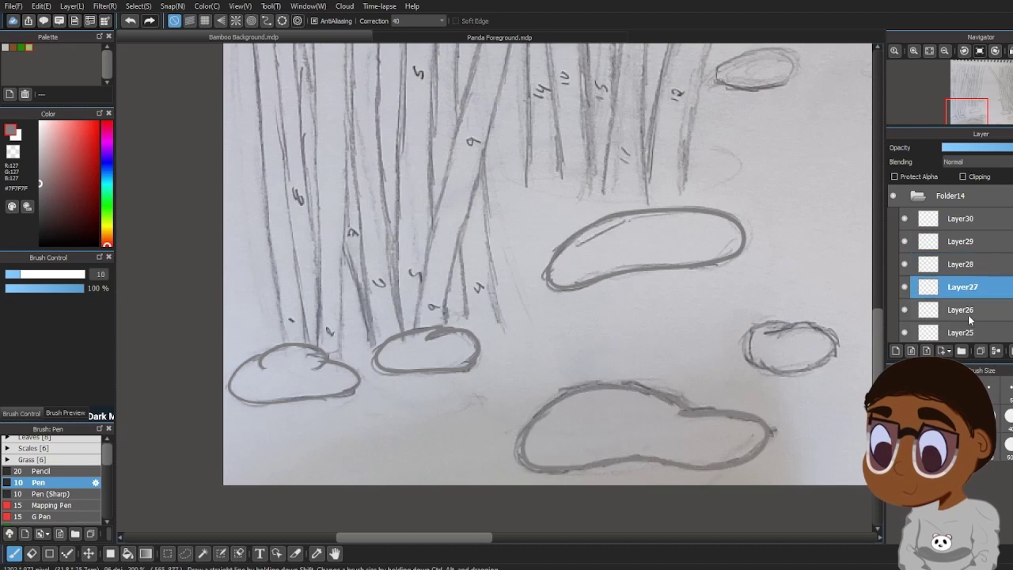
# Trace the small oval rock at the sketch's lower centre on Layer26 and the wide rock beneath the right bamboo on Layer25
pyautogui.click(963, 311)
pyautogui.moveTo(769, 329)
pyautogui.mouseDown()
pyautogui.moveTo(834, 346)
pyautogui.moveTo(770, 330)
pyautogui.mouseUp()
pyautogui.moveTo(457, 538); pyautogui.dragTo(575, 539)
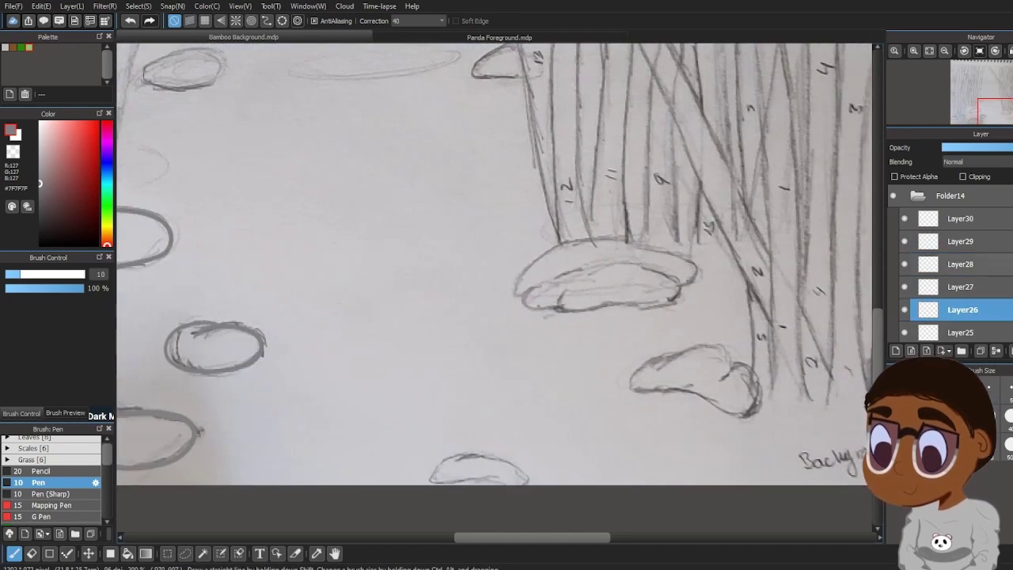
pyautogui.scroll(-2, 960, 300)
pyautogui.click(960, 262)
pyautogui.moveTo(555, 282); pyautogui.dragTo(678, 300)
pyautogui.moveTo(524, 296); pyautogui.dragTo(633, 241)
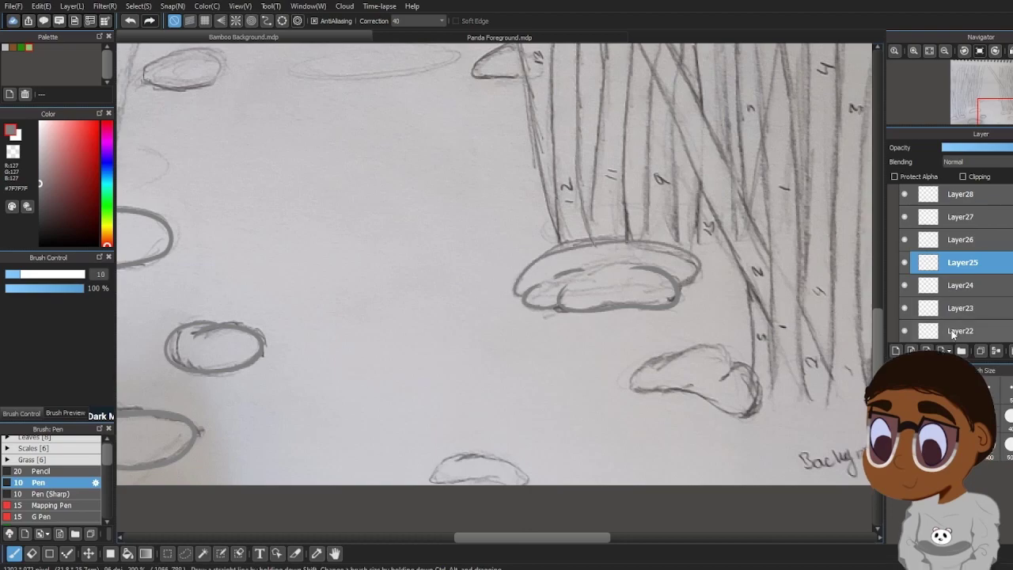
# Trace the curved rock at the sketch's lower right on Layer24 and the lowest rock at the paper's bottom edge on Layer23
pyautogui.click(960, 285)
pyautogui.moveTo(695, 397); pyautogui.dragTo(732, 358)
pyautogui.moveTo(877, 340); pyautogui.dragTo(877, 352)
pyautogui.click(960, 308)
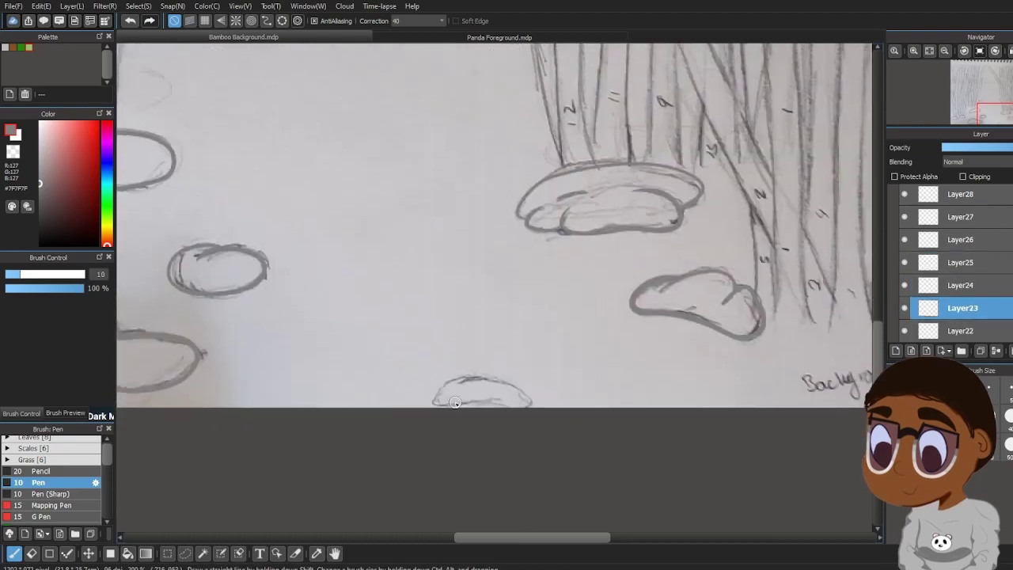
pyautogui.scroll(-2, 960, 308)
pyautogui.moveTo(468, 380); pyautogui.dragTo(483, 378)
# Trace the two small distant rocks, the one beside the right bamboo on Layer22 and the one beside the left bamboo on Layer21
pyautogui.moveTo(877, 370); pyautogui.dragTo(877, 318)
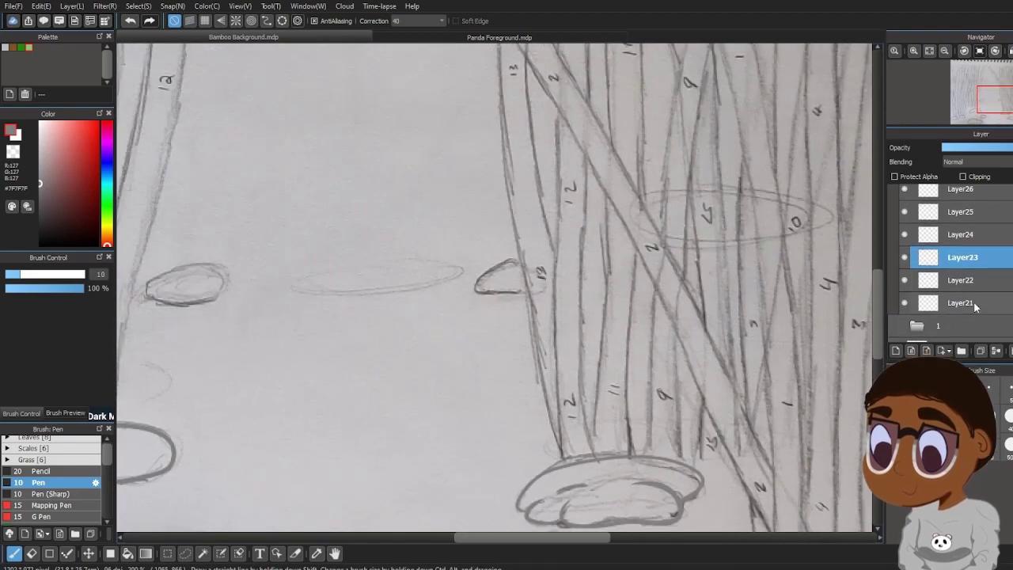
pyautogui.click(965, 281)
pyautogui.moveTo(541, 268); pyautogui.dragTo(540, 274)
pyautogui.moveTo(581, 538); pyautogui.dragTo(544, 537)
pyautogui.click(964, 303)
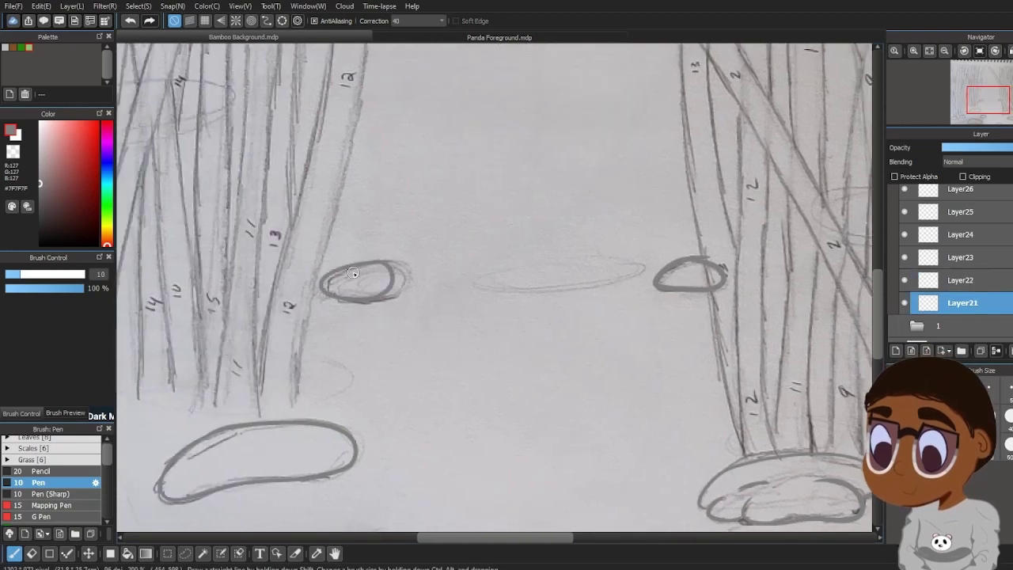
# Show Layer3 over the sketch and rename the rock layer Layer21 as 1
pyautogui.click(930, 52)
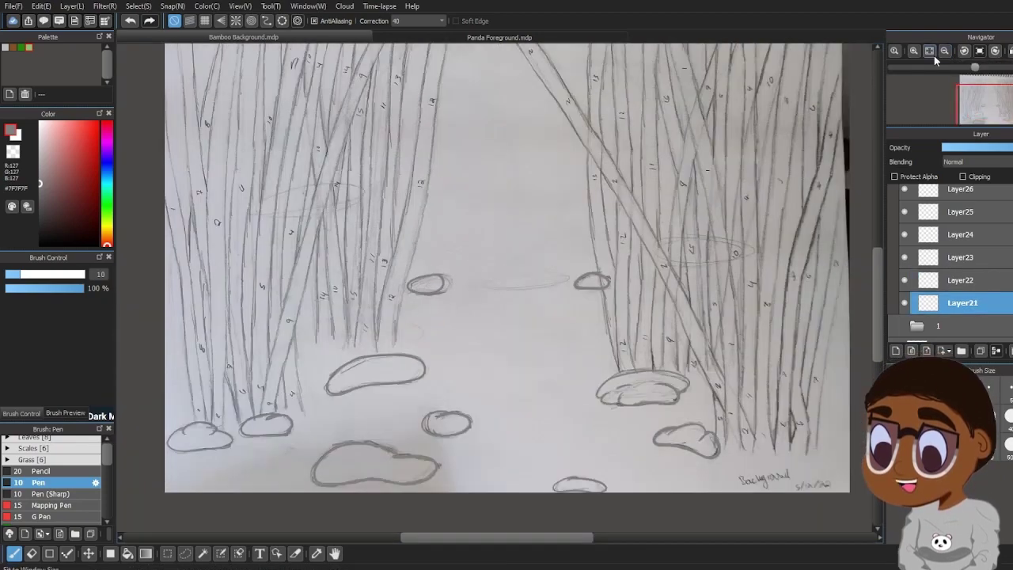
pyautogui.scroll(-3, 949, 269)
pyautogui.click(893, 284)
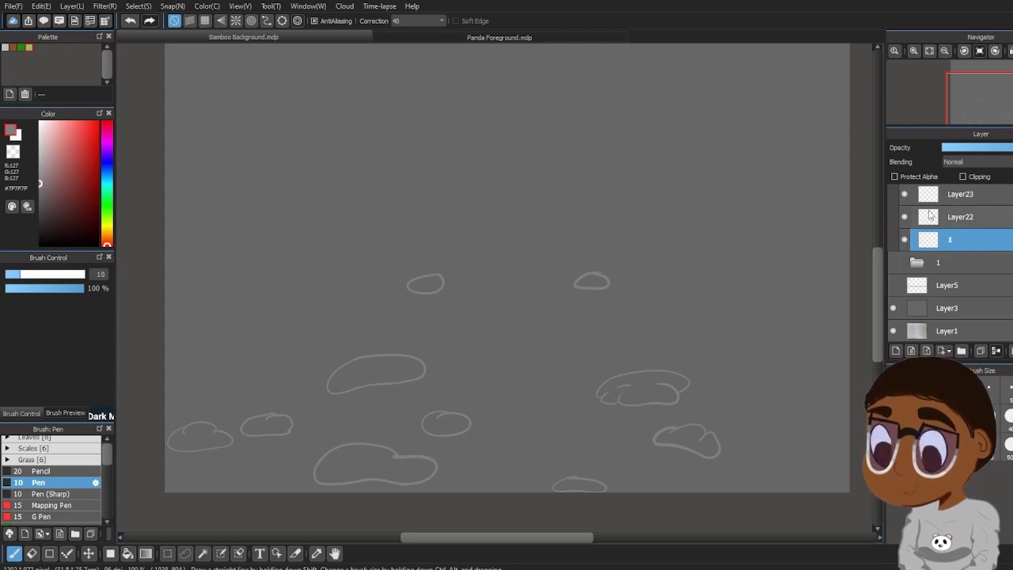
# Fill the left distant rock with grey on layer 1, clean up its edges with the brush and eraser, and hide the layer
pyautogui.scroll(2, 930, 215)
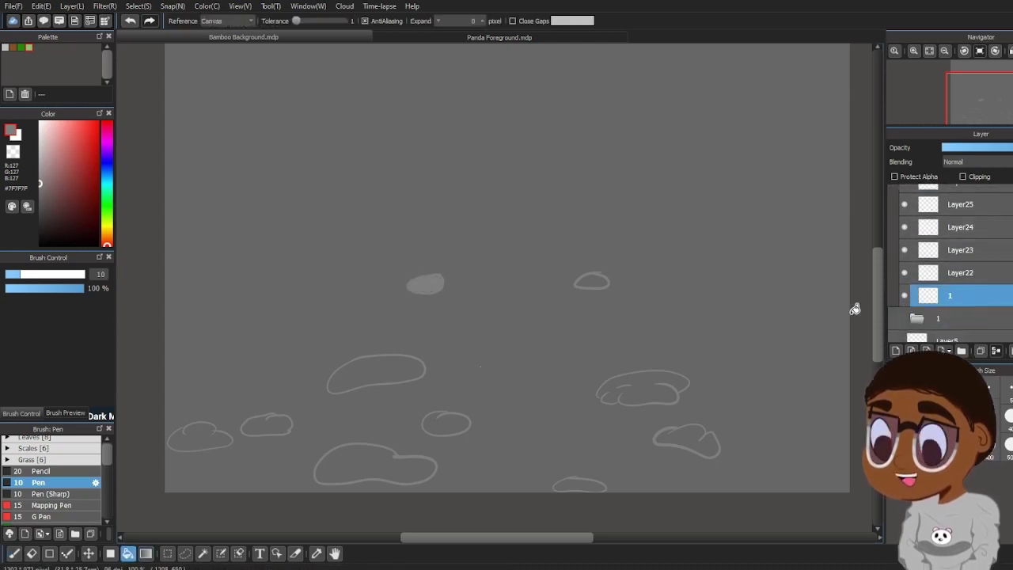
pyautogui.scroll(5, 855, 305)
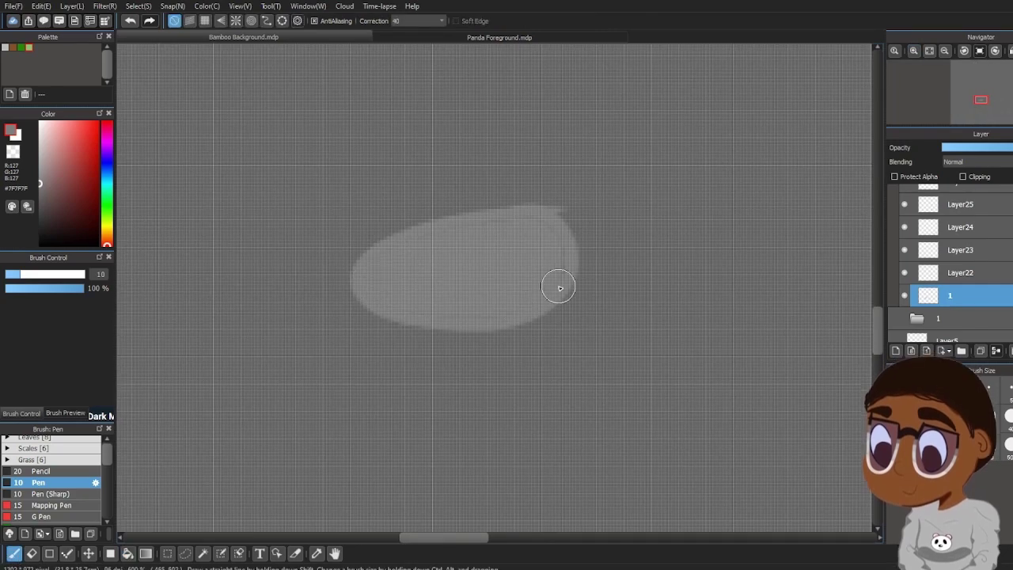
pyautogui.press('e')
pyautogui.moveTo(554, 199); pyautogui.dragTo(567, 203)
pyautogui.click(904, 295)
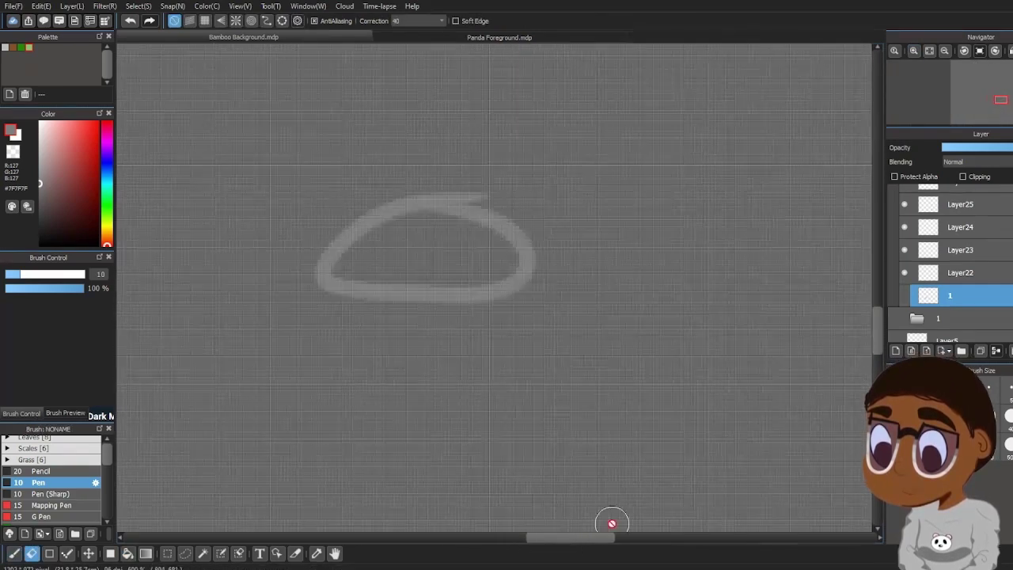
# Fill in the right distant rock with grey on Layer22, smooth its edge and hide the layer
pyautogui.click(963, 273)
pyautogui.press('b')
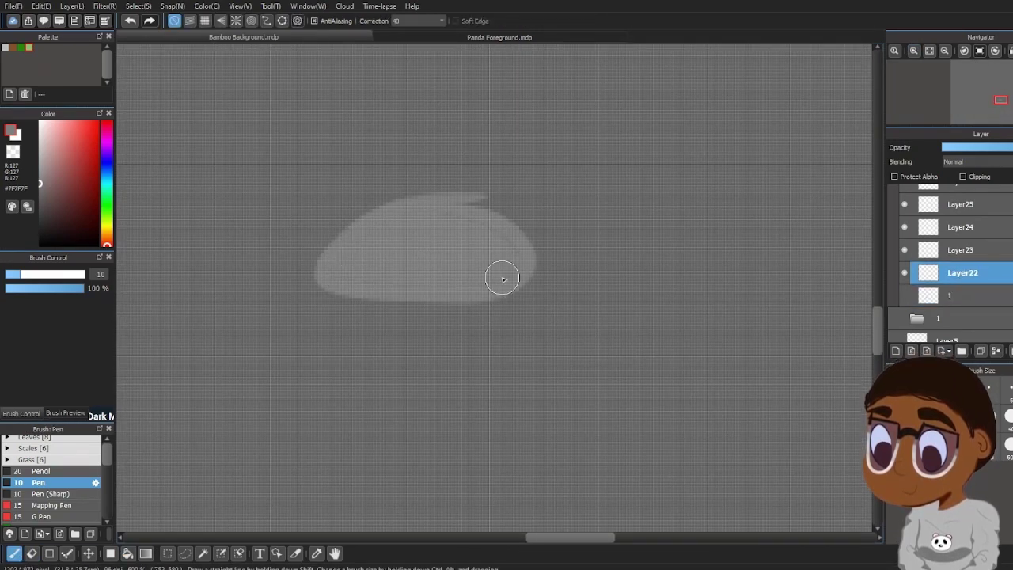
pyautogui.click(904, 273)
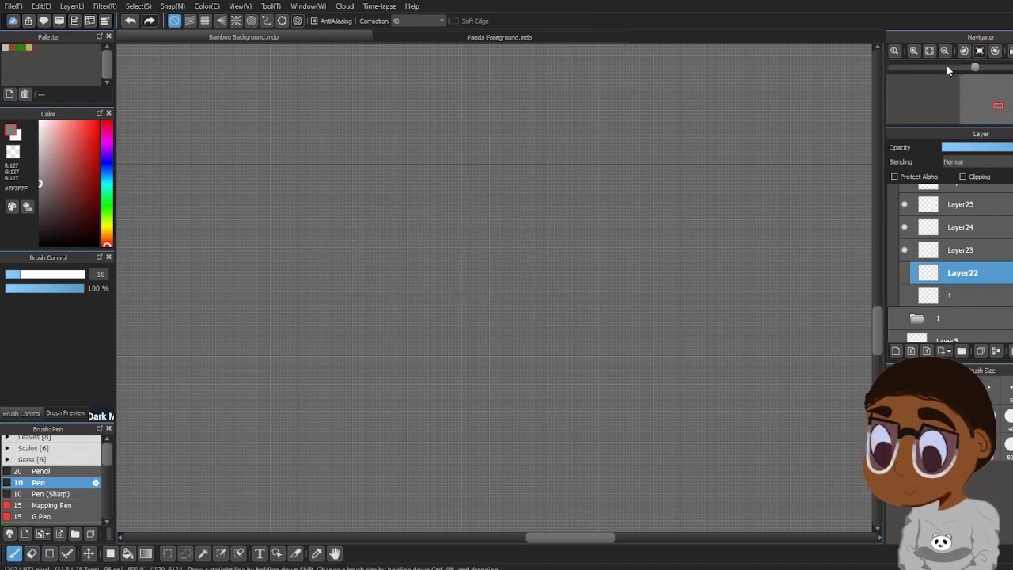
# Fill the rock at the canvas's bottom edge with grey on Layer23, touch up its outline with the Pen and hide the layer
pyautogui.click(944, 51)
pyautogui.click(929, 51)
pyautogui.click(904, 250)
pyautogui.click(914, 51)
pyautogui.click(913, 52)
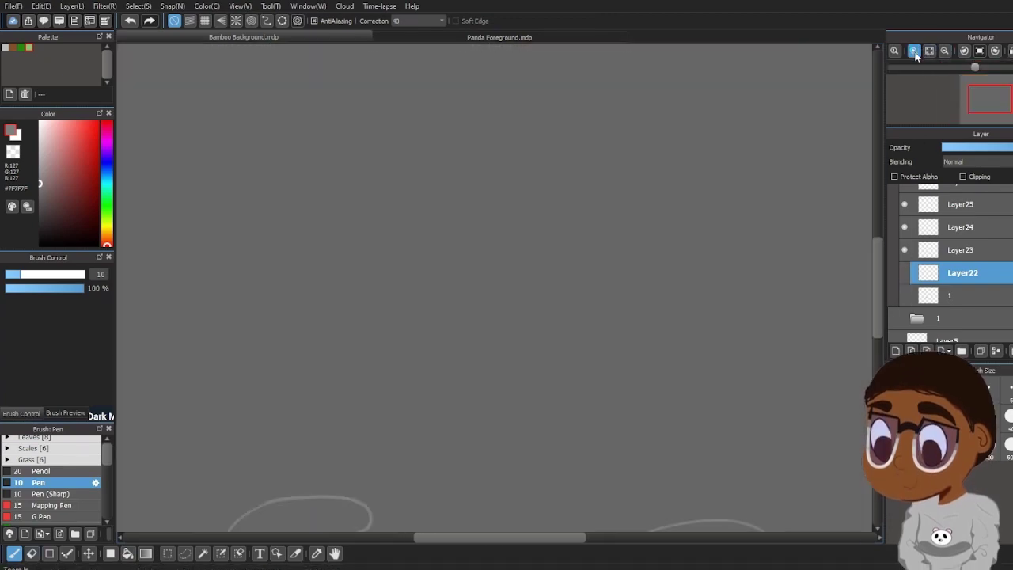
pyautogui.click(913, 52)
pyautogui.moveTo(877, 288); pyautogui.dragTo(877, 370)
pyautogui.click(962, 250)
pyautogui.press('g')
pyautogui.click(641, 381)
pyautogui.press('b')
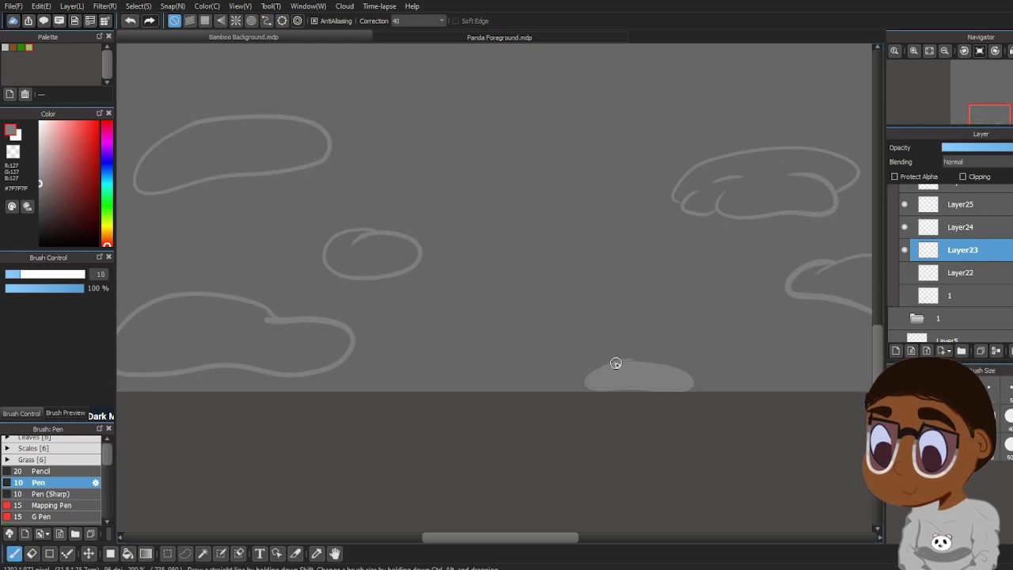
pyautogui.click(905, 250)
# Fill the curved rock at the lower right with grey on Layer24, cover the leftover lines with the Pen and hide the layer
pyautogui.click(955, 228)
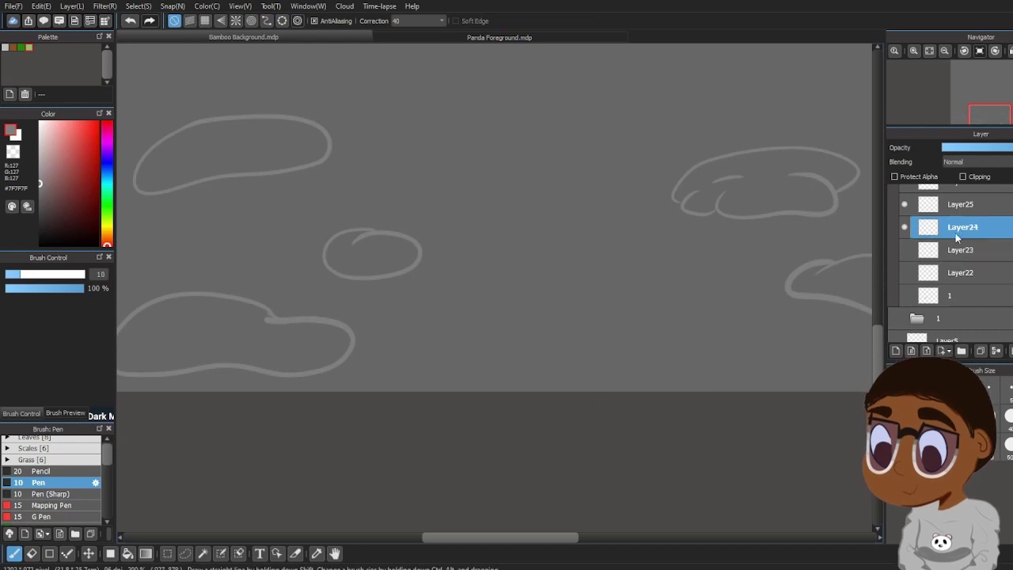
pyautogui.click(904, 227)
pyautogui.moveTo(533, 539); pyautogui.dragTo(599, 538)
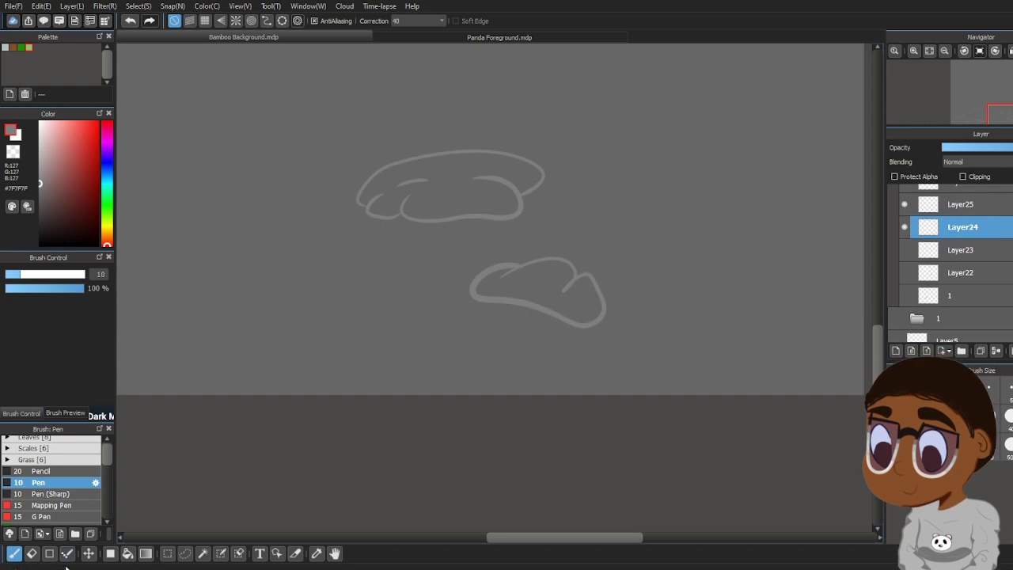
pyautogui.click(127, 553)
pyautogui.click(568, 292)
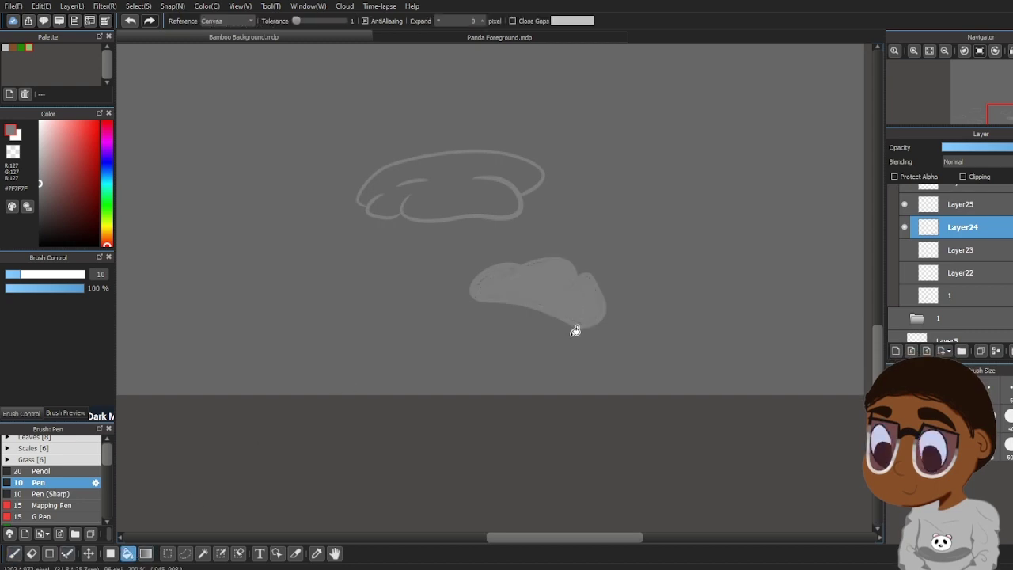
pyautogui.click(19, 556)
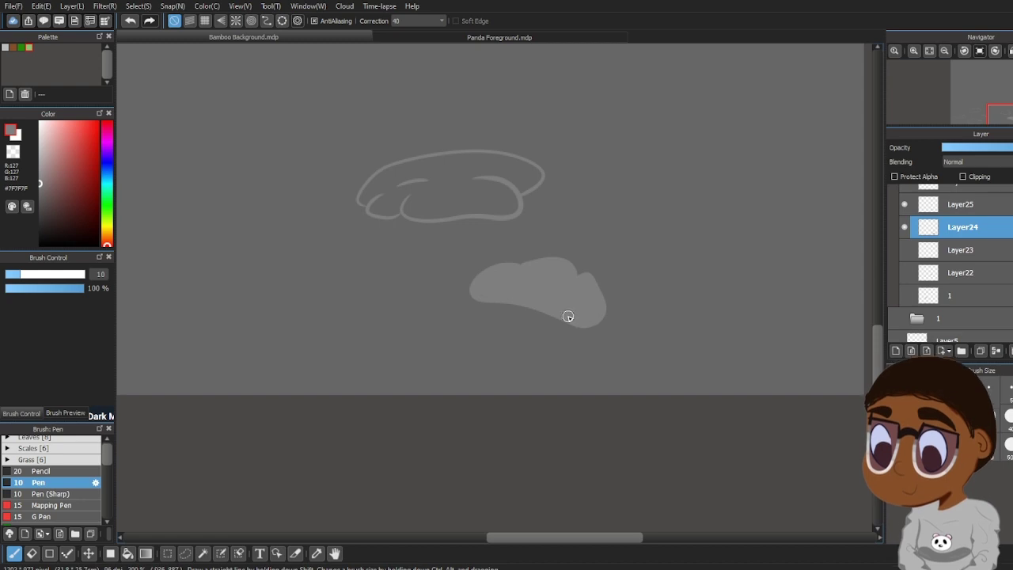
pyautogui.click(904, 227)
# Fill the wide right rock on Layer25 and the small oval rock on Layer26 with grey, touch them up and hide both layers
pyautogui.click(903, 206)
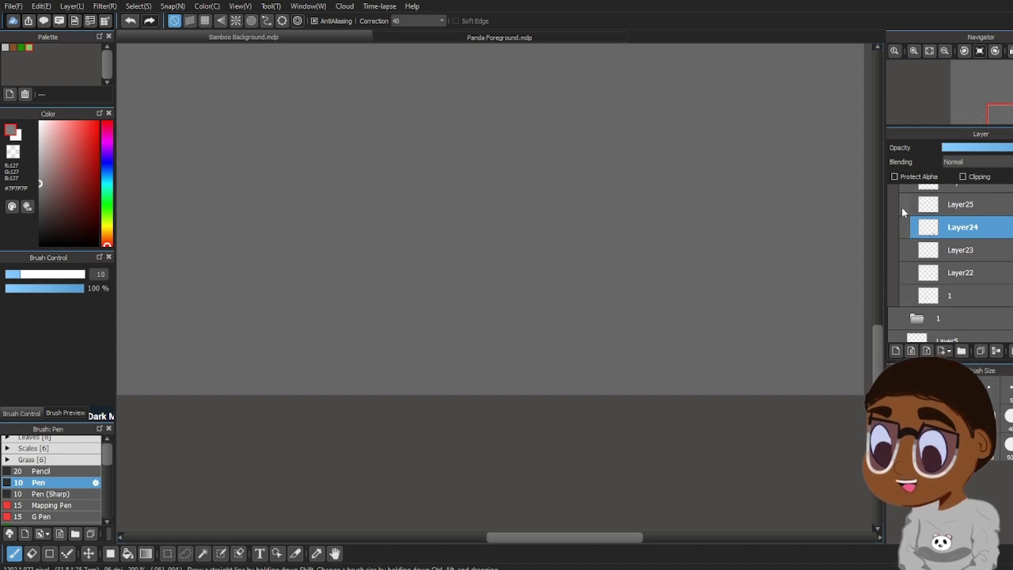
pyautogui.click(904, 205)
pyautogui.click(970, 206)
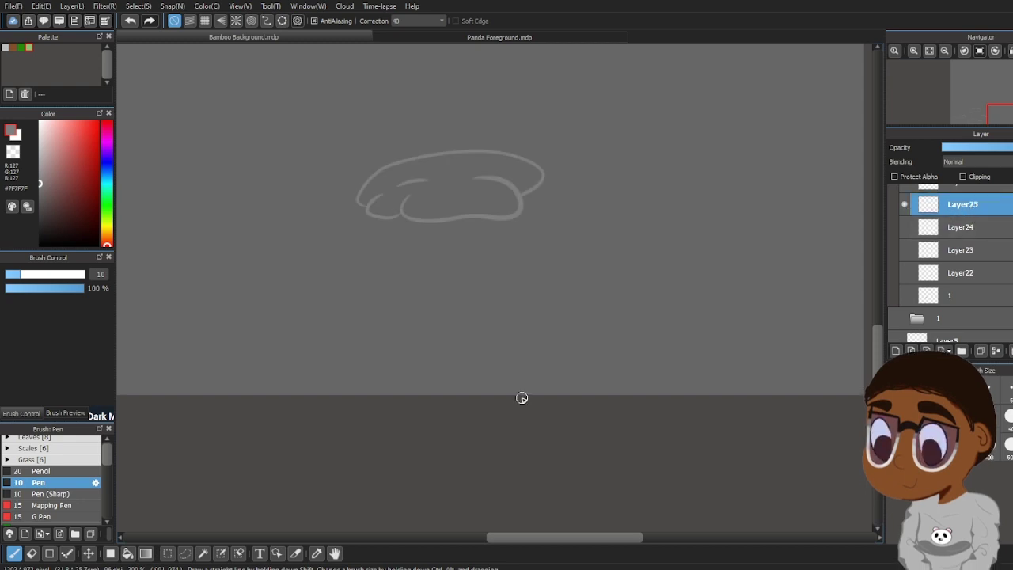
pyautogui.press('g')
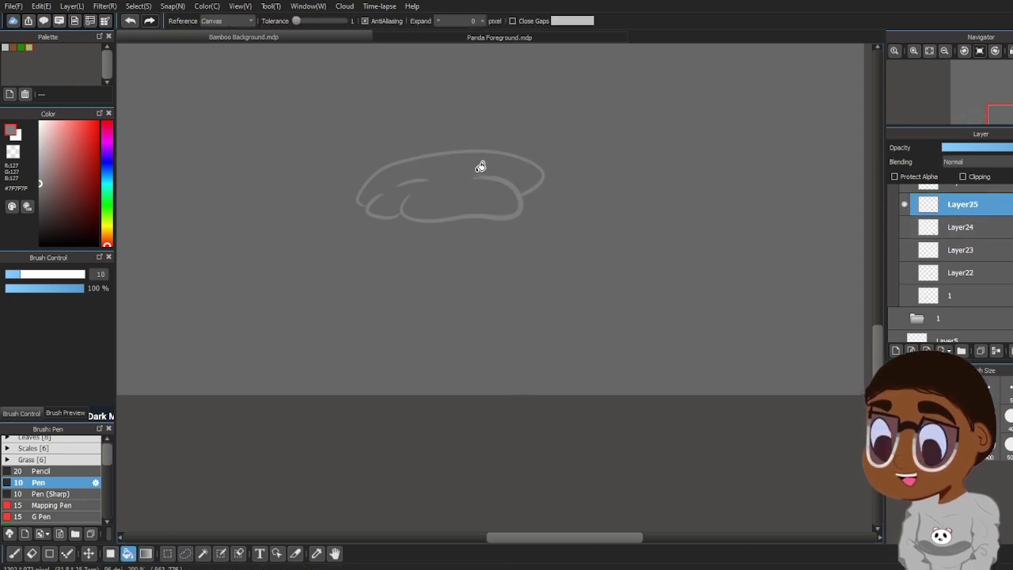
pyautogui.click(468, 190)
pyautogui.click(14, 553)
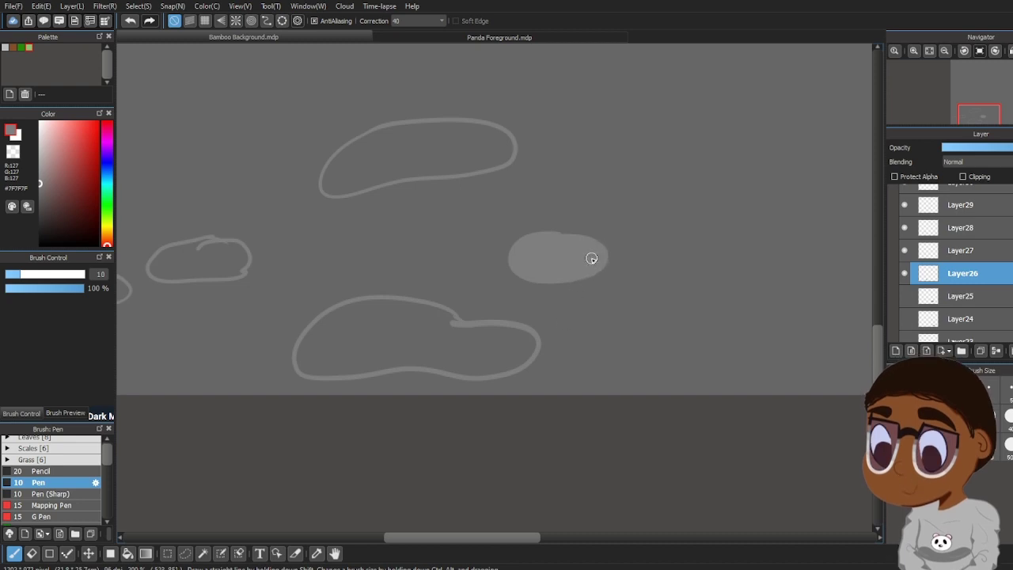
pyautogui.click(904, 273)
# Fill the large lowest left rock with grey on Layer27, smooth the fill's edges with the Pen and hide the layer
pyautogui.click(936, 252)
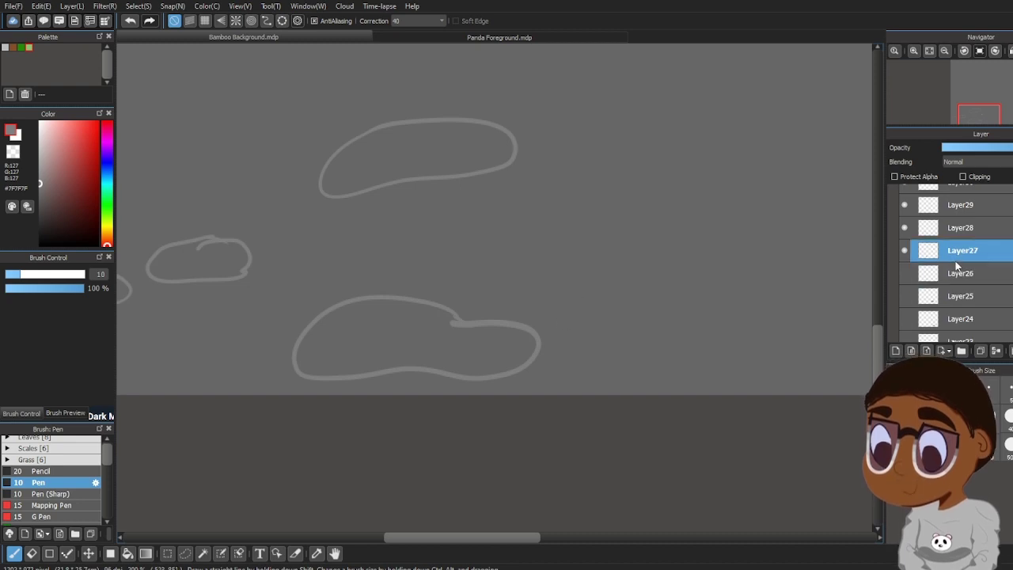
pyautogui.click(905, 251)
pyautogui.click(905, 250)
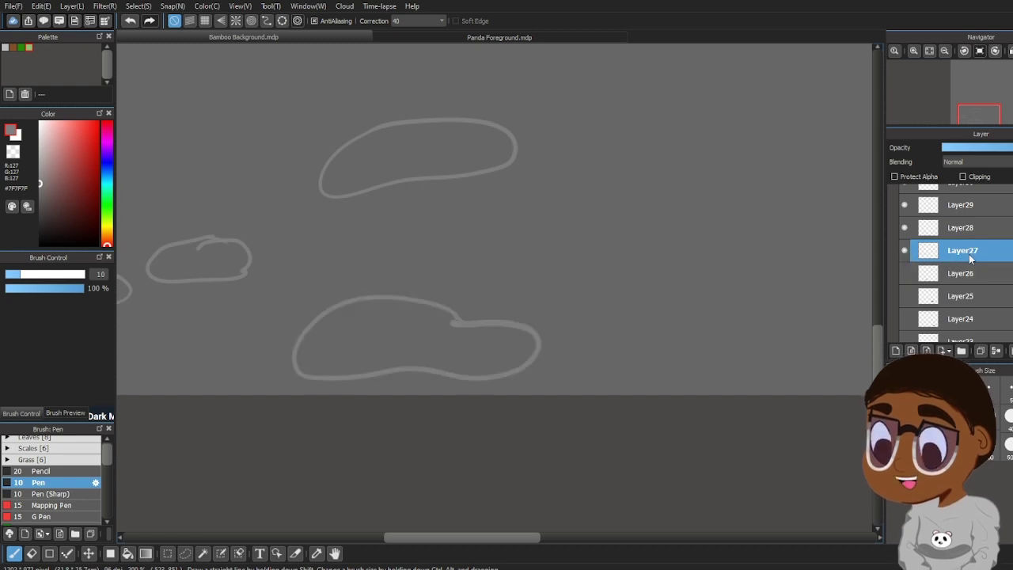
pyautogui.click(128, 553)
pyautogui.click(349, 356)
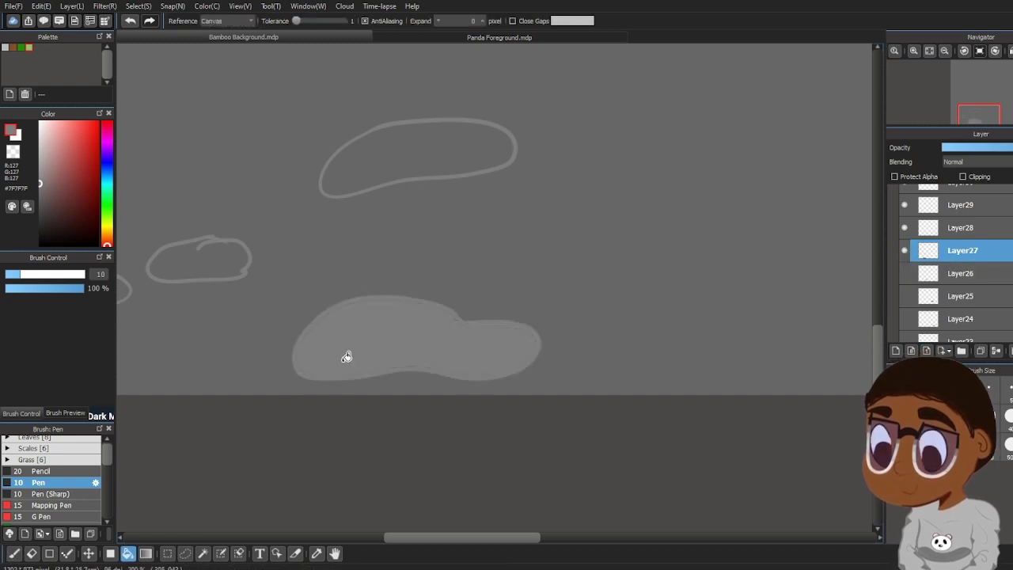
pyautogui.click(14, 554)
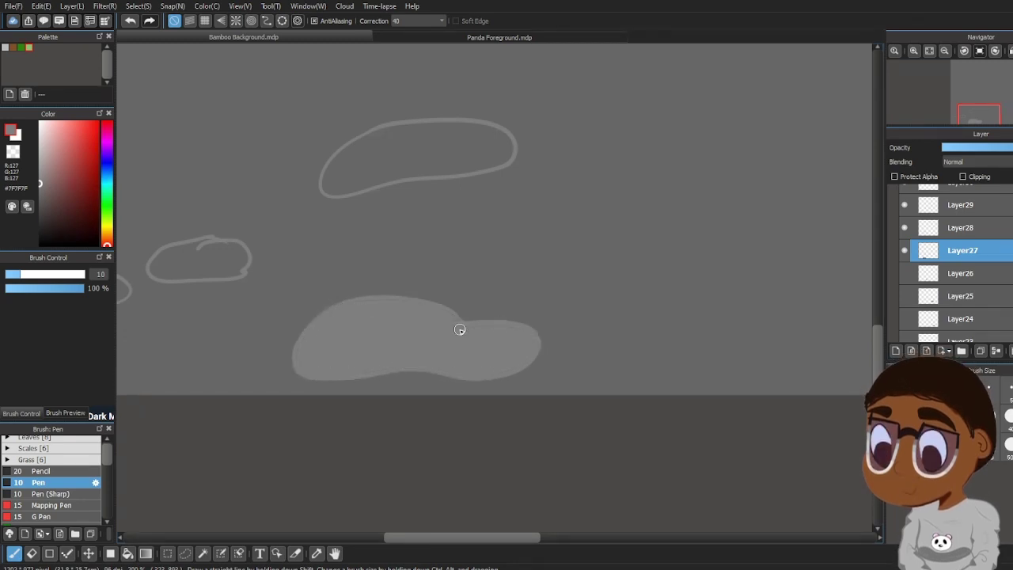
pyautogui.click(905, 250)
# Fill the long rock with grey on Layer28, paint over its edge gaps with the Pen and hide the layer
pyautogui.click(986, 231)
pyautogui.moveTo(420, 237); pyautogui.dragTo(416, 358)
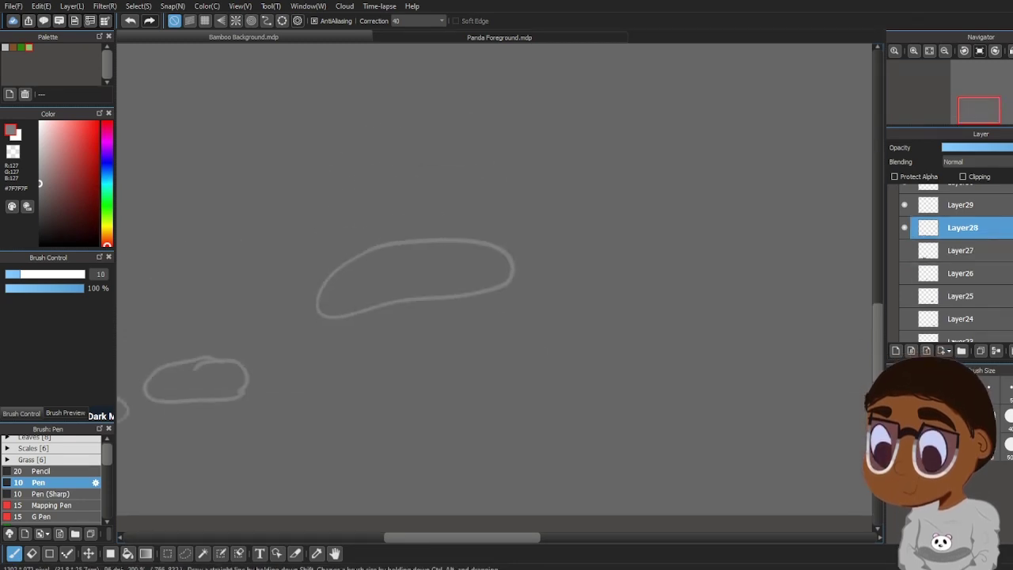
pyautogui.click(127, 553)
pyautogui.click(353, 303)
pyautogui.click(14, 554)
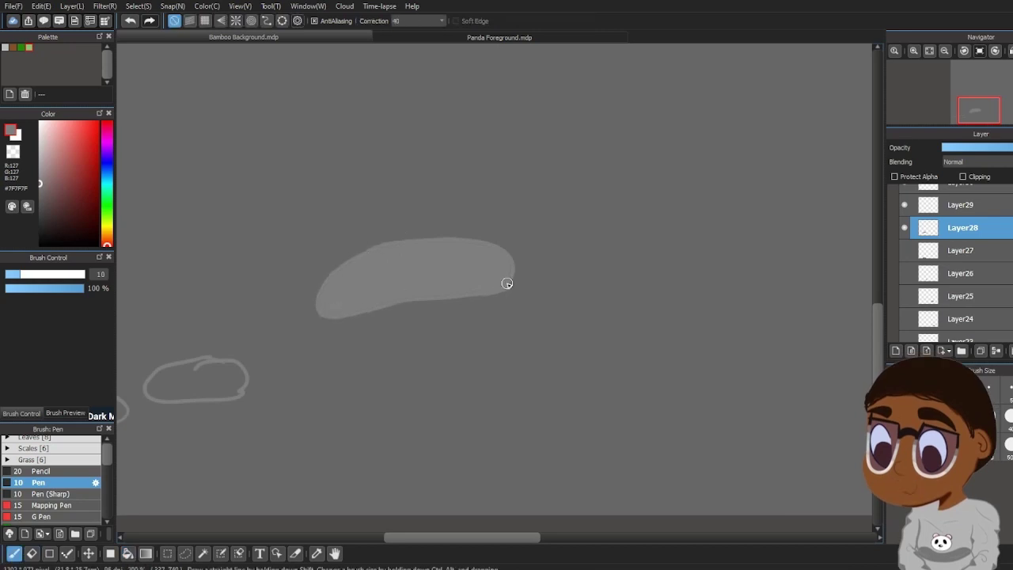
pyautogui.moveTo(504, 539); pyautogui.dragTo(445, 543)
pyautogui.click(904, 227)
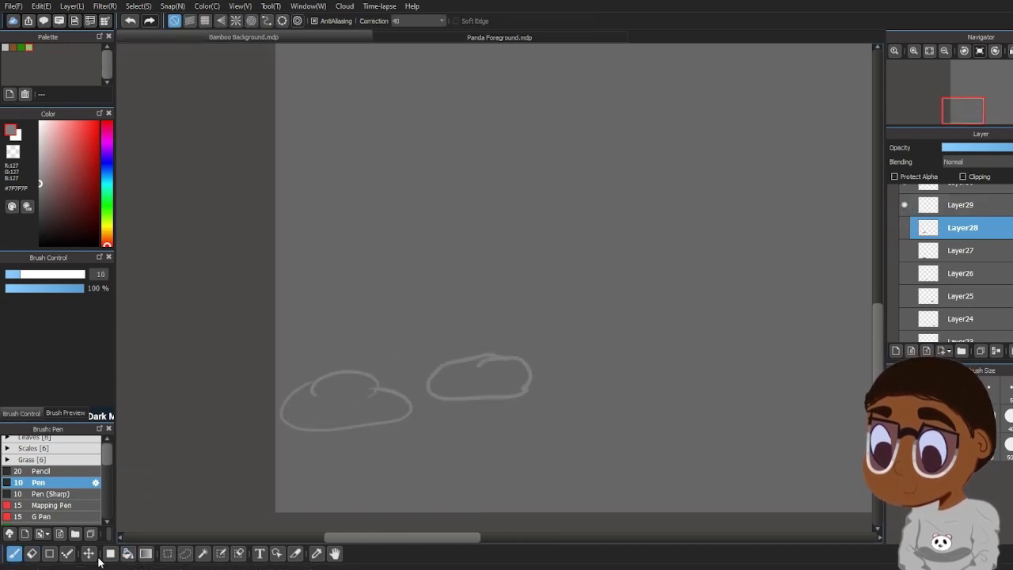
# Fill the small rock beside the leftmost one with grey on Layer29, touch up its edges and hide the layer
pyautogui.click(128, 554)
pyautogui.click(962, 206)
pyautogui.click(483, 380)
pyautogui.click(13, 555)
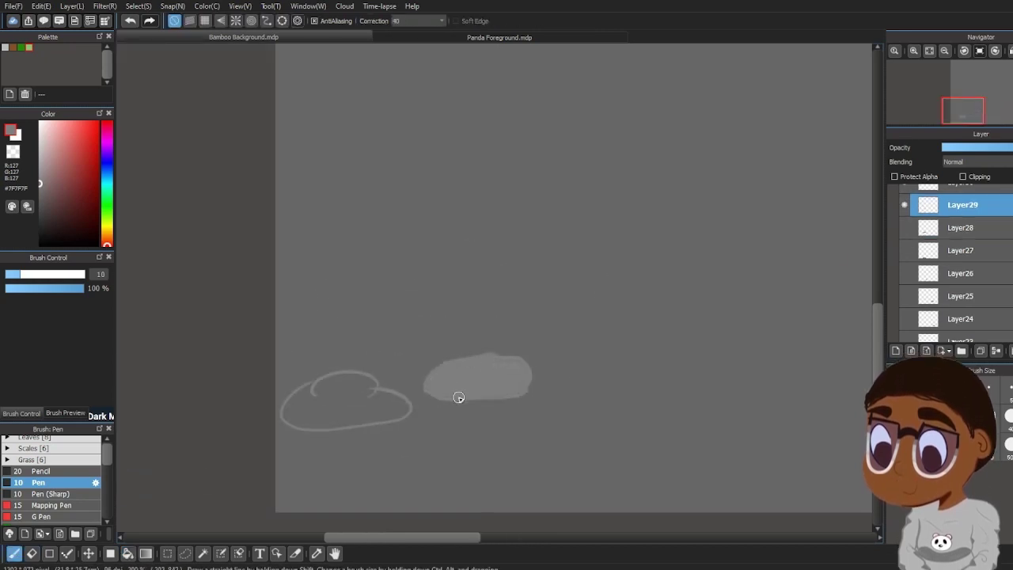
pyautogui.click(904, 205)
# Fill the leftmost rock with grey on Layer30, smooth its outline with the Pen and hide the layer
pyautogui.scroll(2, 900, 213)
pyautogui.click(962, 219)
pyautogui.click(127, 553)
pyautogui.click(346, 407)
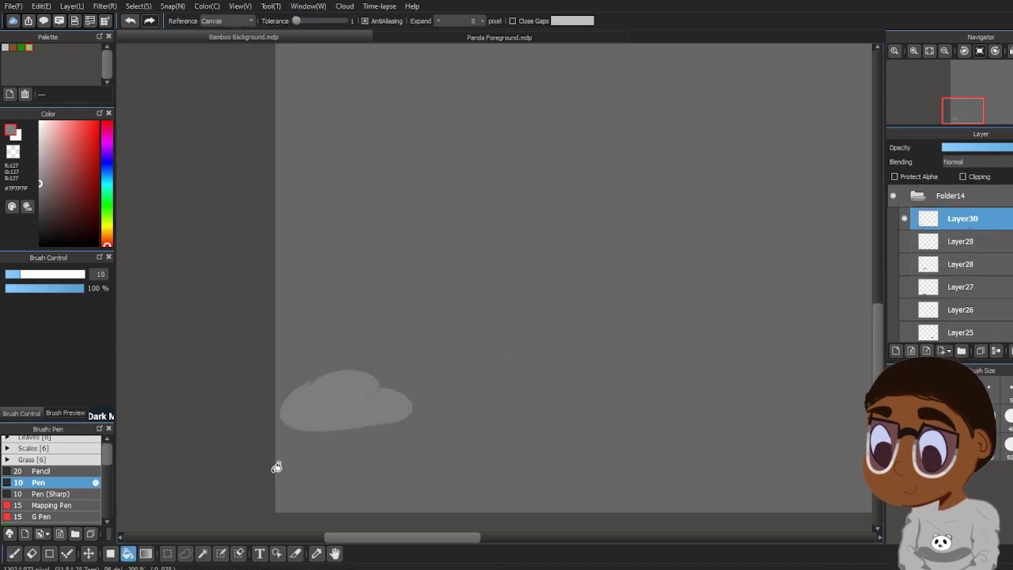
pyautogui.press('b')
pyautogui.moveTo(402, 418); pyautogui.dragTo(299, 428)
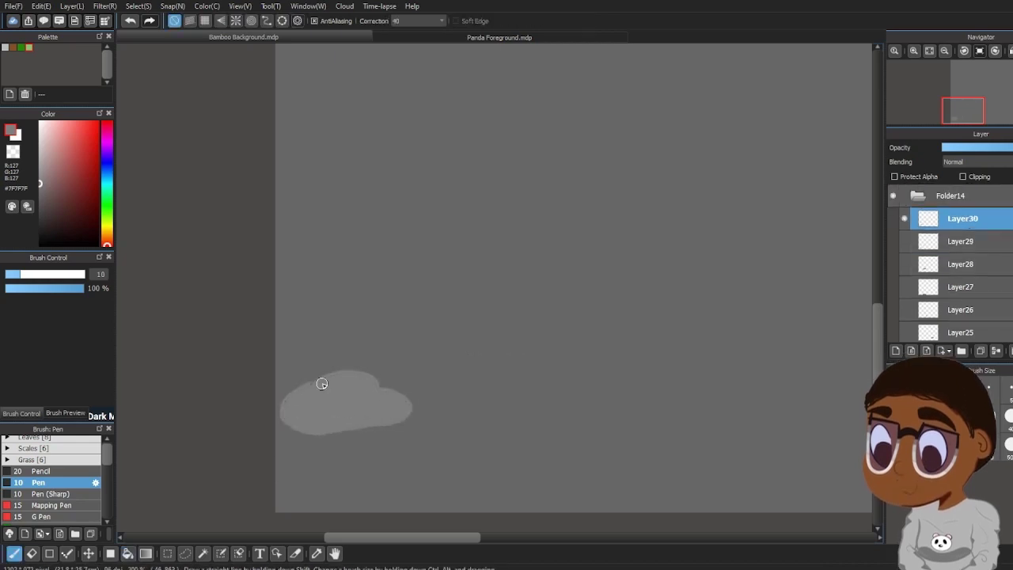
pyautogui.moveTo(322, 384)
pyautogui.mouseDown()
pyautogui.moveTo(372, 383)
pyautogui.moveTo(401, 407)
pyautogui.mouseUp()
pyautogui.click(904, 218)
# Rename Folder14 as Rock and make all of its rock layers visible together with the bamboo in folder 1
pyautogui.click(919, 197)
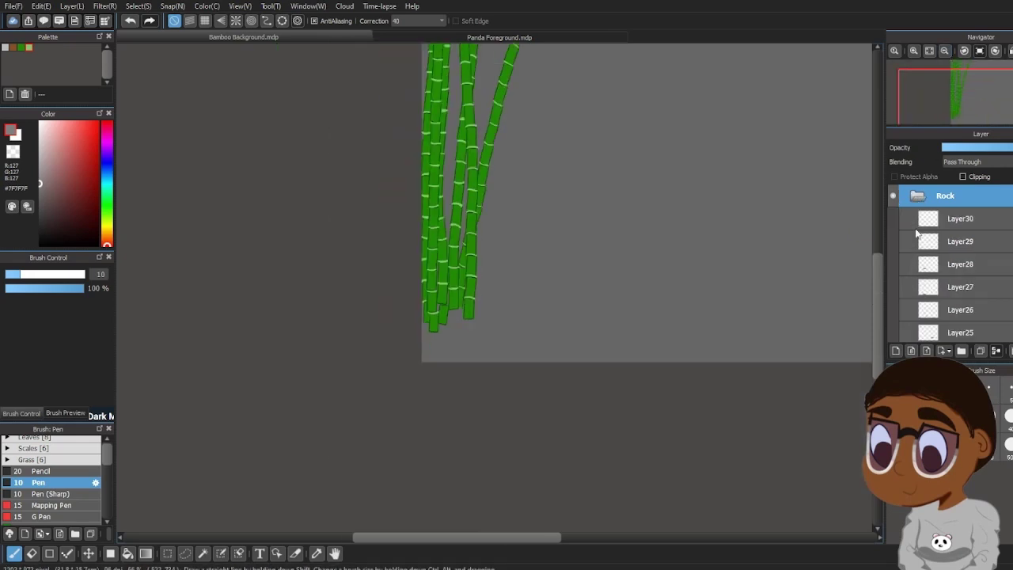
pyautogui.click(905, 309)
pyautogui.click(904, 332)
pyautogui.scroll(-2, 905, 261)
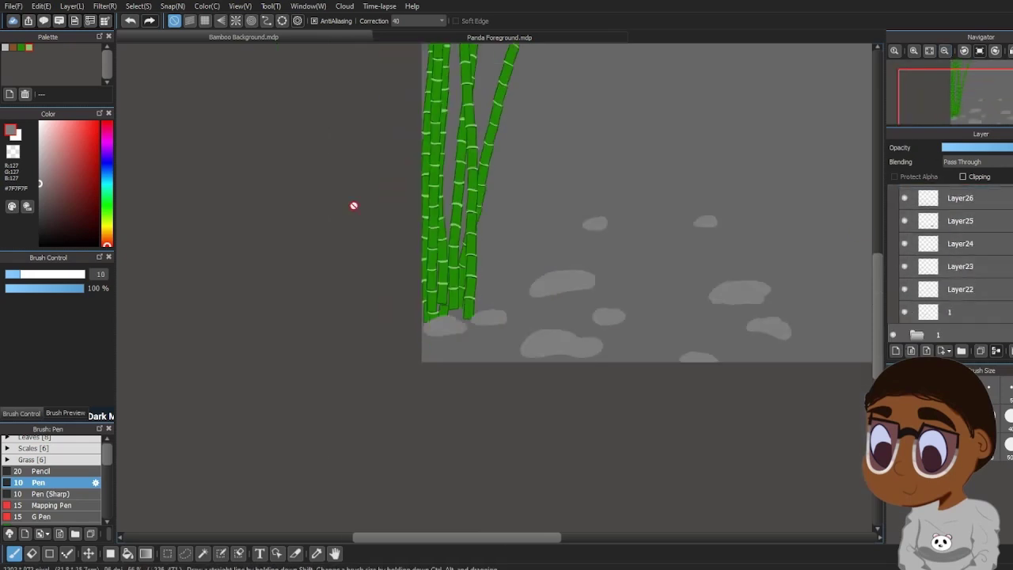
# Move the whole Rock folder slightly up and to the right on the canvas, and select rock layer 1
pyautogui.click(89, 554)
pyautogui.moveTo(443, 324); pyautogui.dragTo(446, 322)
pyautogui.click(952, 312)
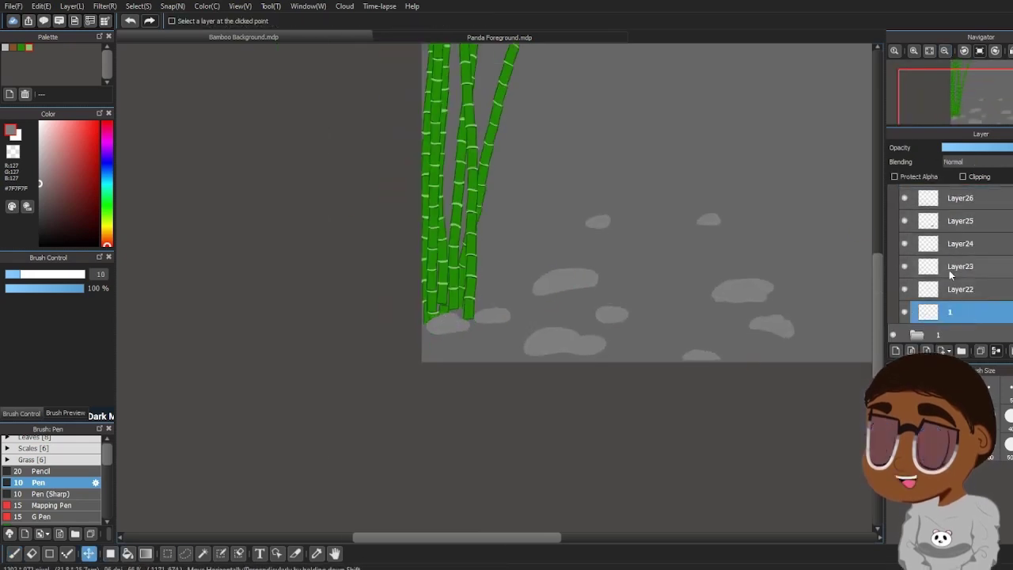
# Move the Layer30 rock and the Layer29 rock beside it left, so both sit in front of the bamboo bases
pyautogui.scroll(2, 951, 274)
pyautogui.click(442, 329)
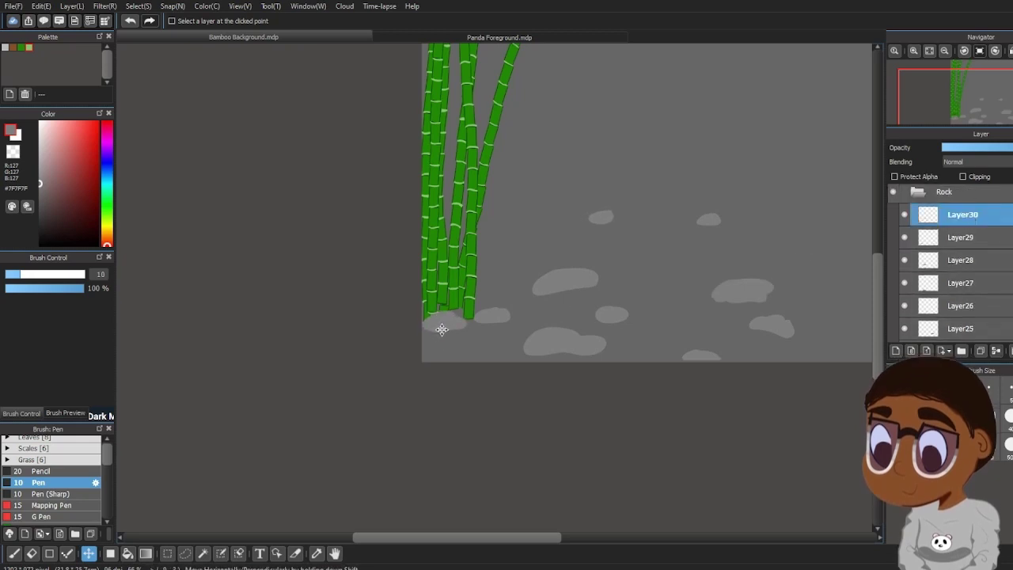
pyautogui.click(479, 313)
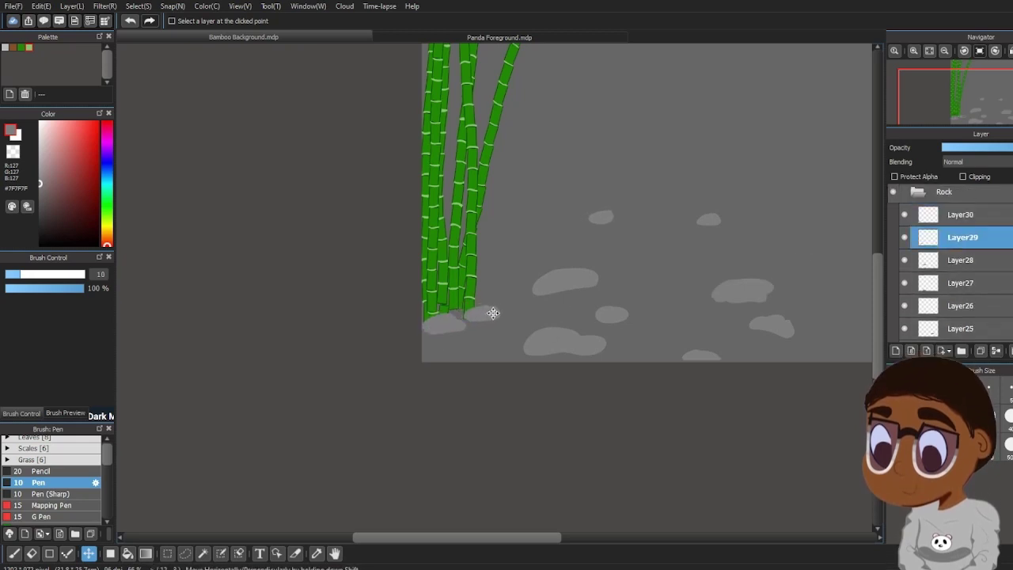
pyautogui.moveTo(549, 538); pyautogui.dragTo(572, 540)
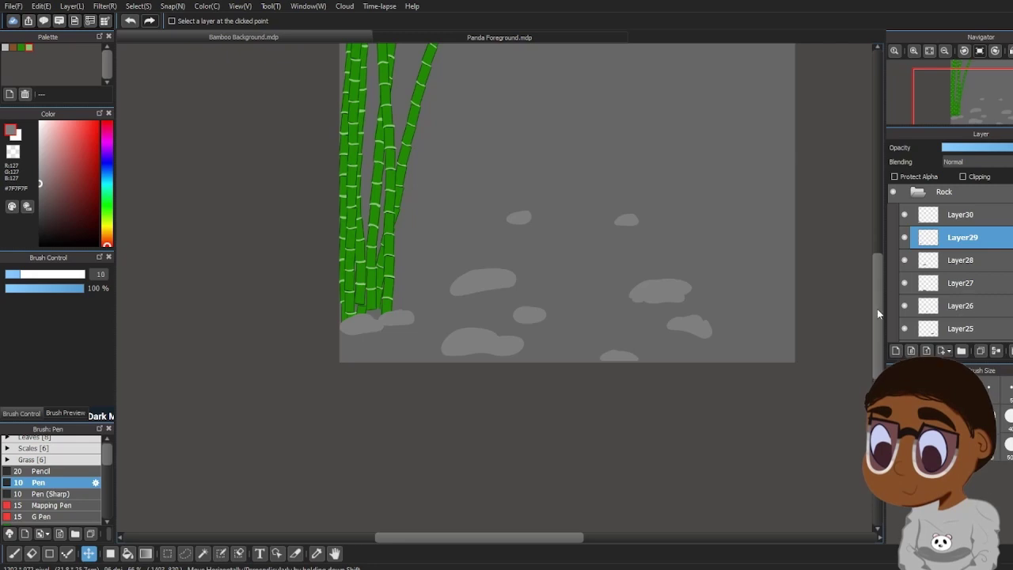
# Copy the panda artwork of the All folder from Panda Foreground.mdp and paste it into Bamboo Background.mdp
pyautogui.click(525, 39)
pyautogui.scroll(1, 511, 338)
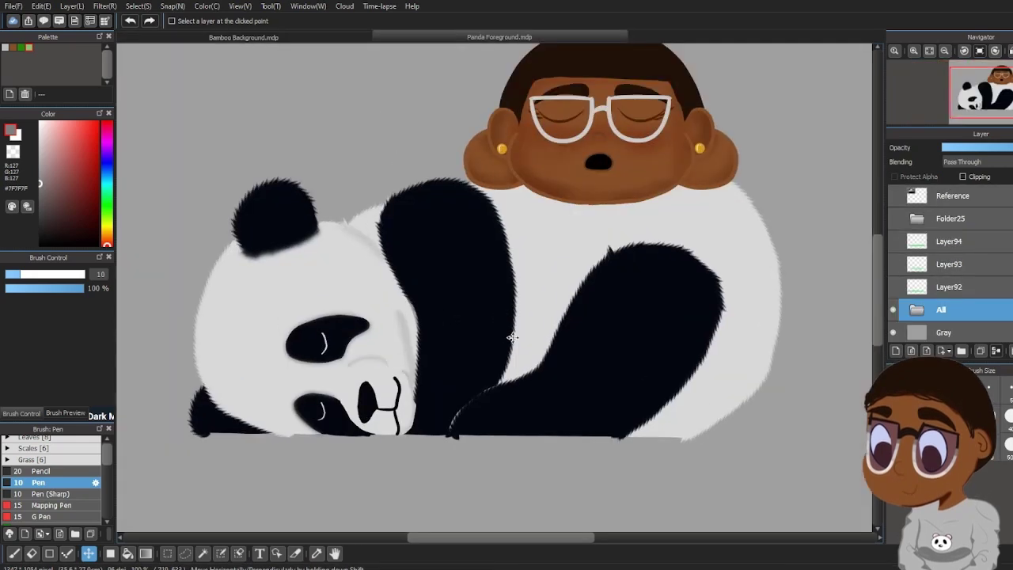
pyautogui.scroll(-3, 510, 338)
pyautogui.click(167, 553)
pyautogui.moveTo(316, 153); pyautogui.dragTo(680, 444)
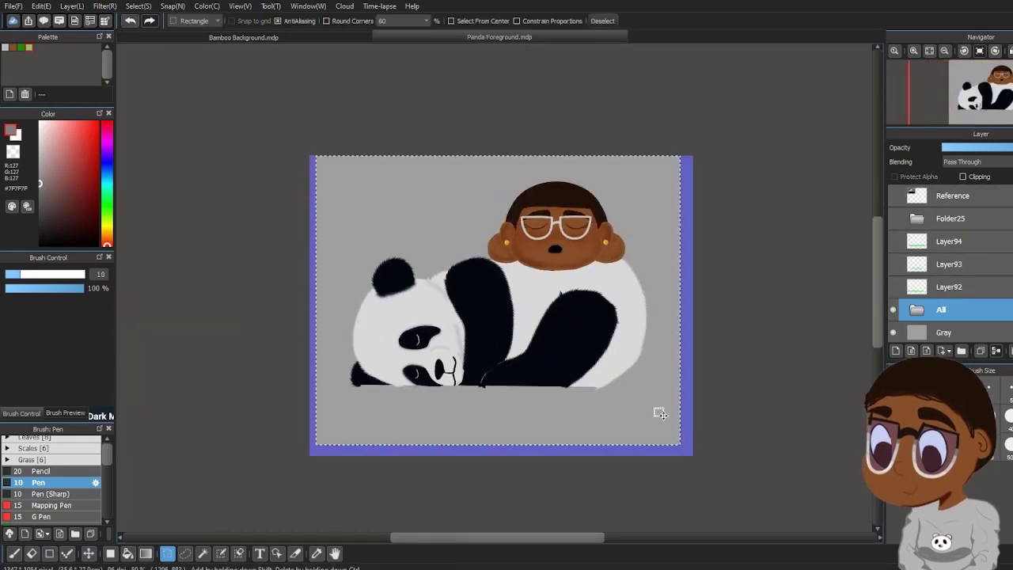
pyautogui.click(341, 37)
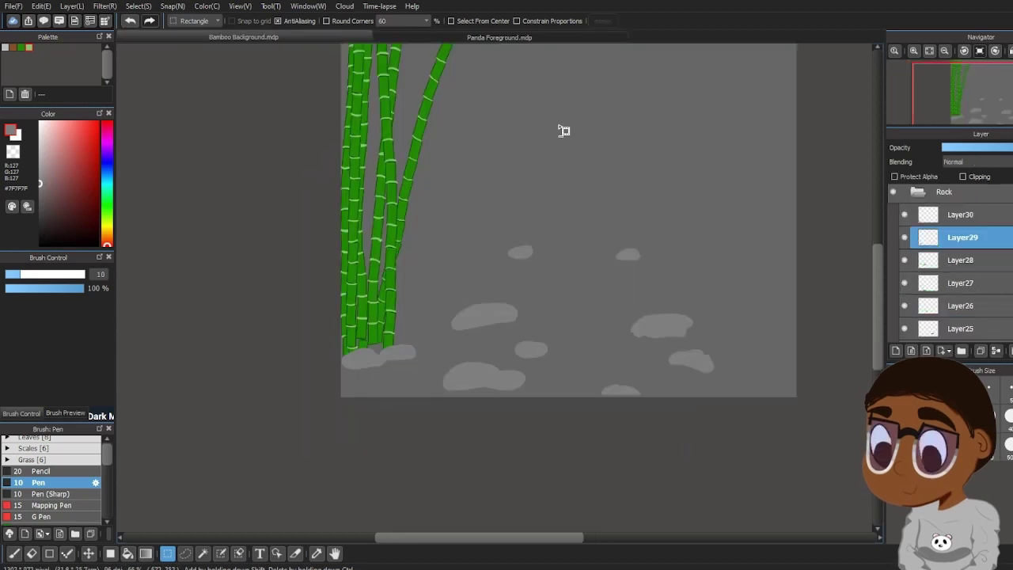
pyautogui.hotkey('ctrl', 'v')
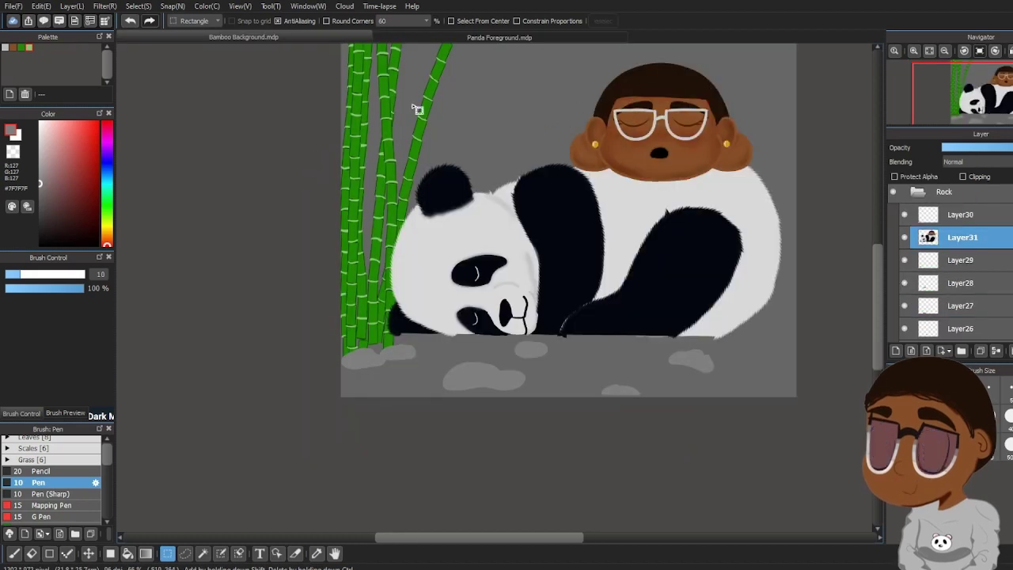
# Scale the pasted panda down to about half its size and place it in the middle, right of the bamboo
pyautogui.hotkey('ctrl', 't')
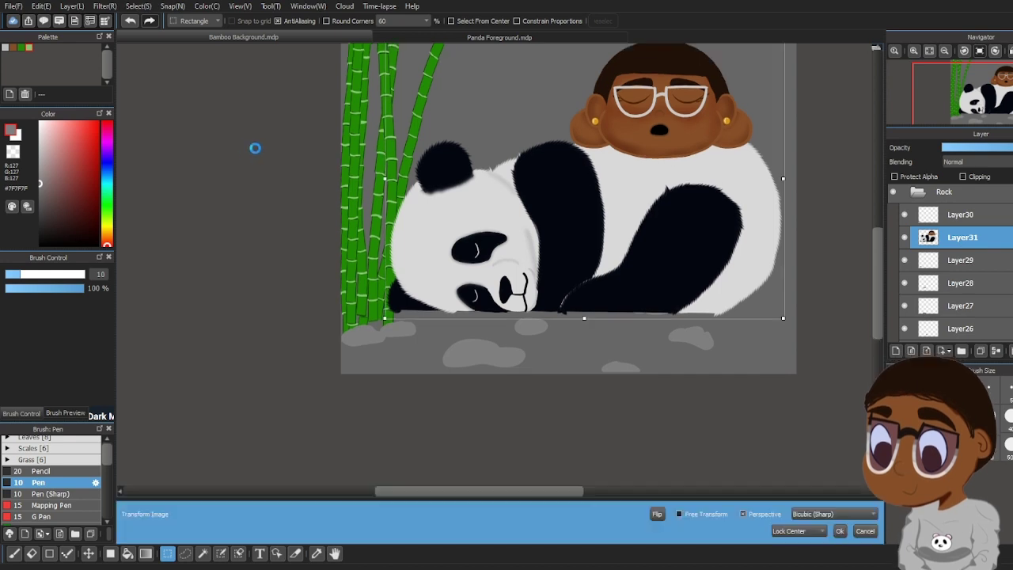
pyautogui.moveTo(784, 316); pyautogui.dragTo(647, 266)
pyautogui.moveTo(612, 219); pyautogui.dragTo(567, 265)
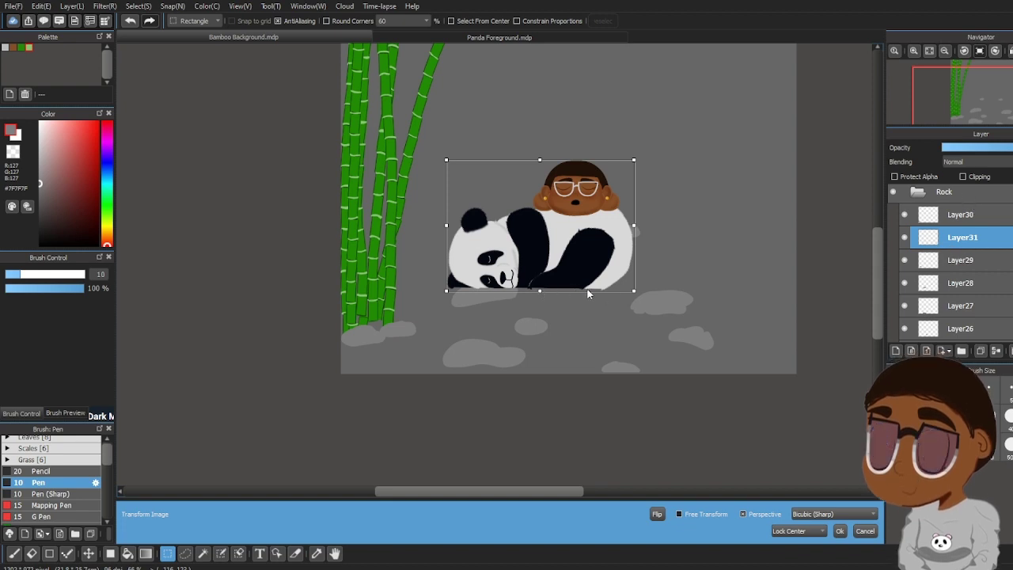
pyautogui.press('Return')
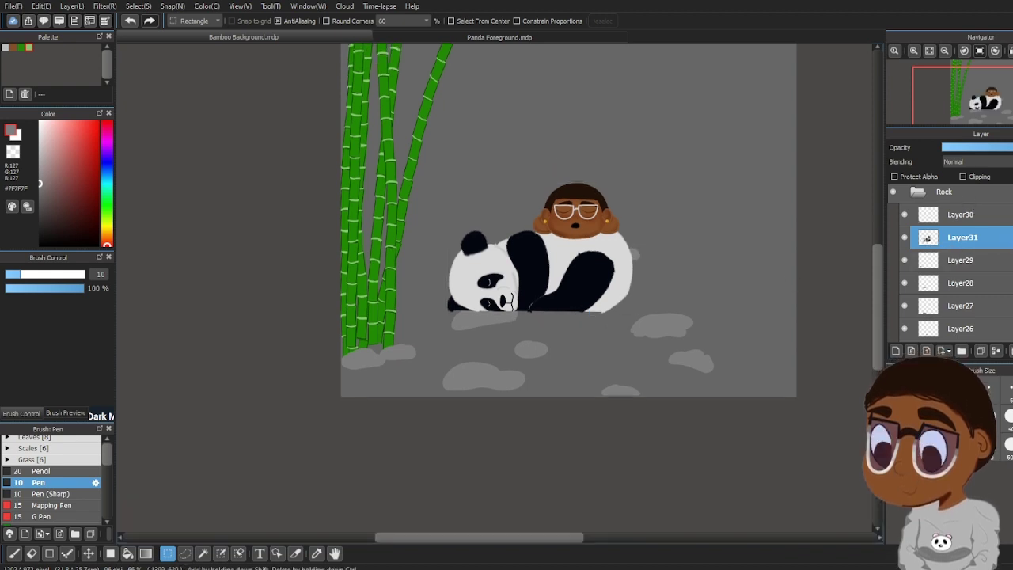
# Move the panda layer, Layer31, out of the Rock folder and place it between the Rock folder and folder 1
pyautogui.moveTo(1005, 237); pyautogui.dragTo(998, 354)
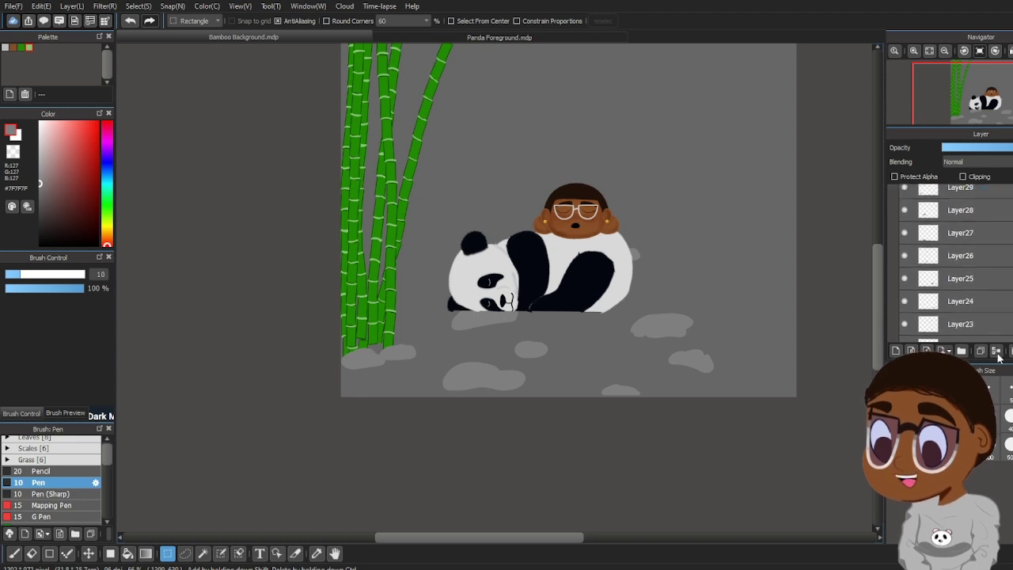
pyautogui.scroll(-4, 989, 332)
pyautogui.moveTo(984, 301); pyautogui.dragTo(974, 295)
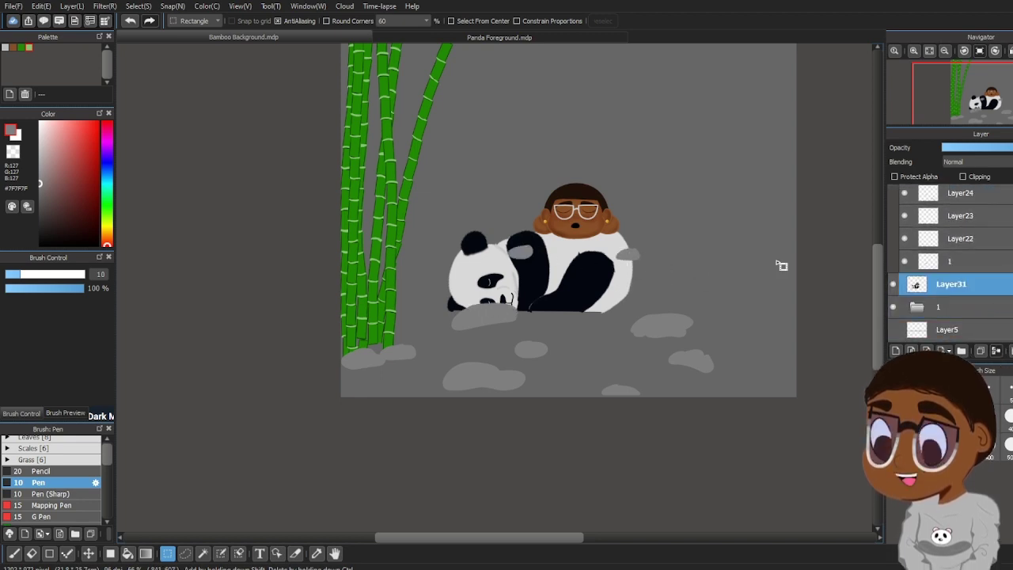
# Hide rock layers 1 and Layer22, the two small rocks overlapping the panda's body
pyautogui.scroll(2, 975, 238)
pyautogui.click(905, 318)
pyautogui.click(904, 296)
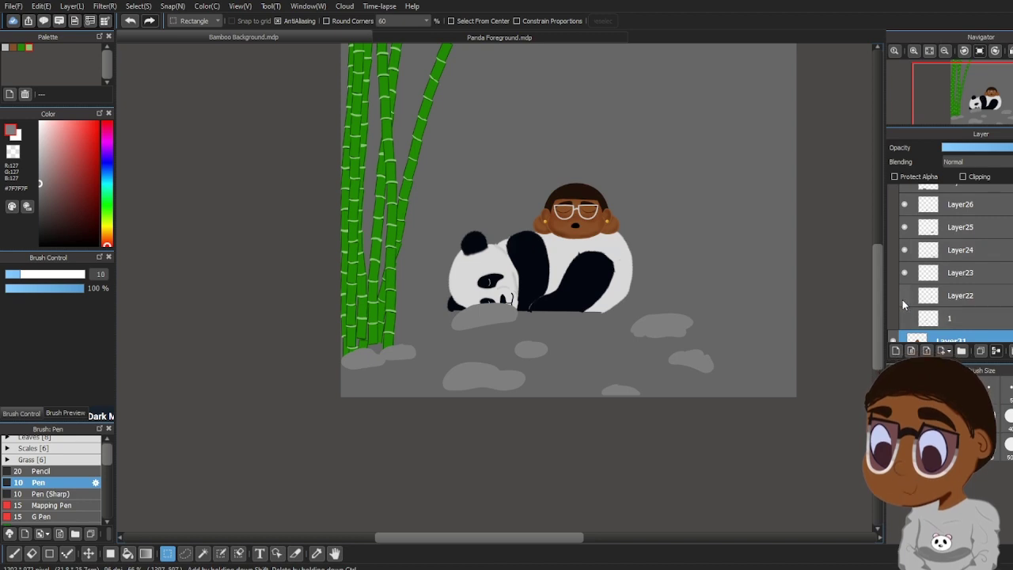
# Move the Layer28 rock left and slightly up so it clears the panda's face
pyautogui.scroll(3, 877, 283)
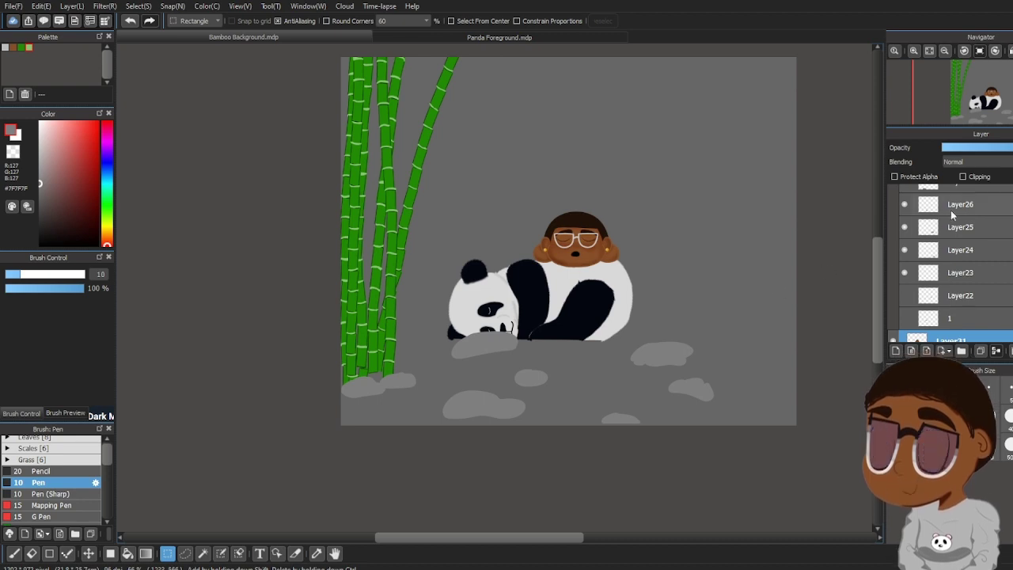
pyautogui.click(903, 205)
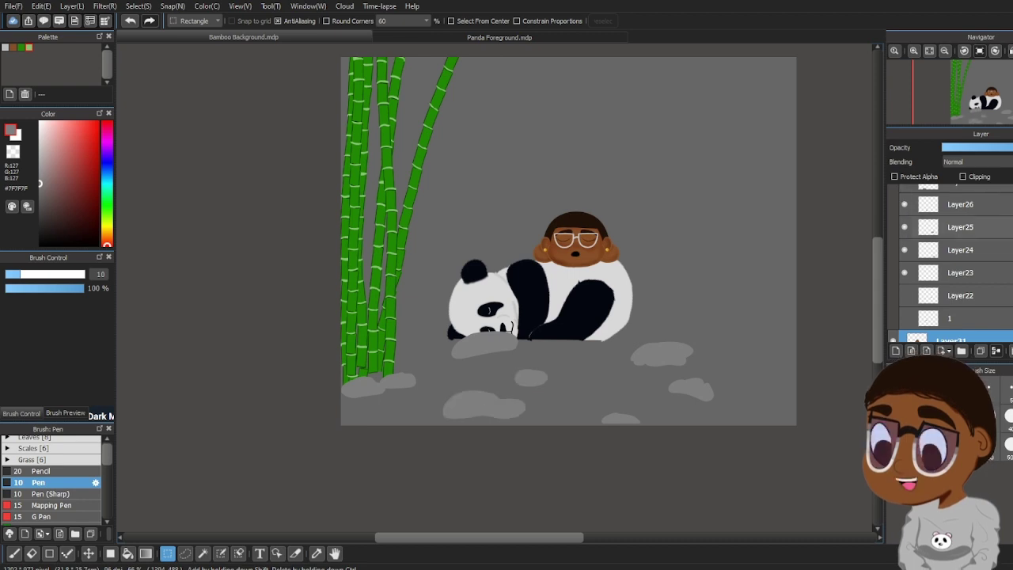
pyautogui.scroll(2, 937, 247)
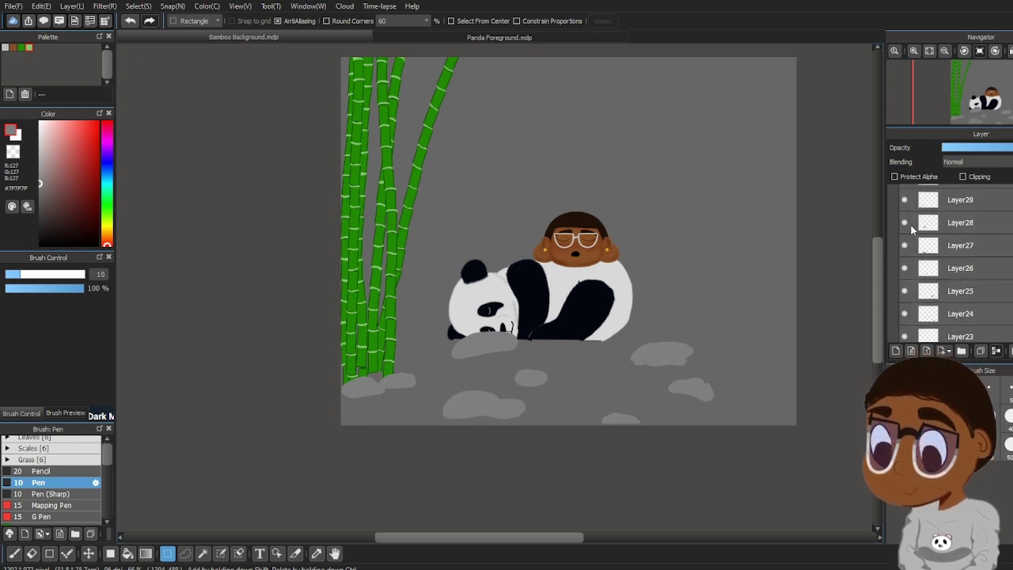
pyautogui.click(904, 223)
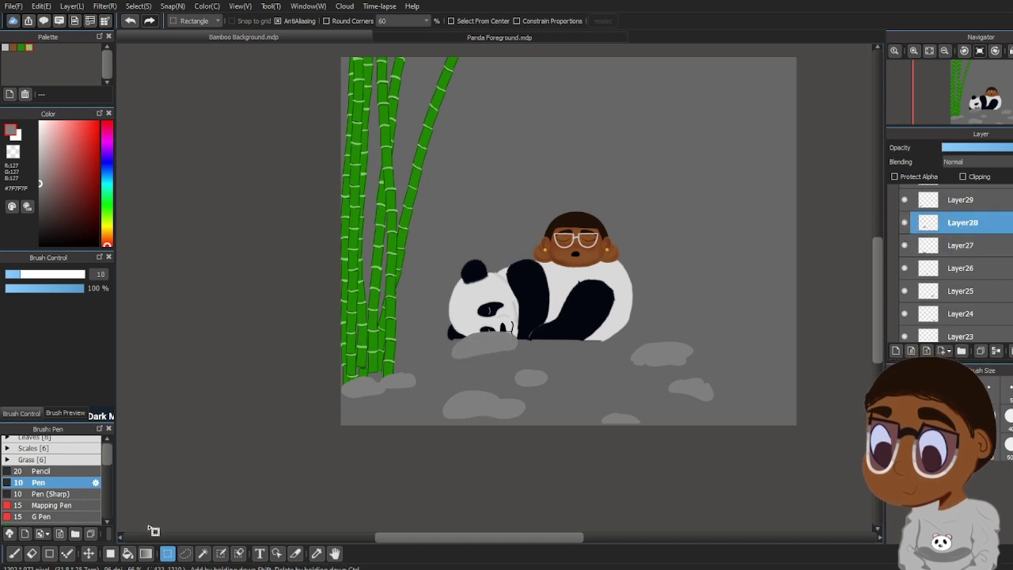
pyautogui.click(89, 553)
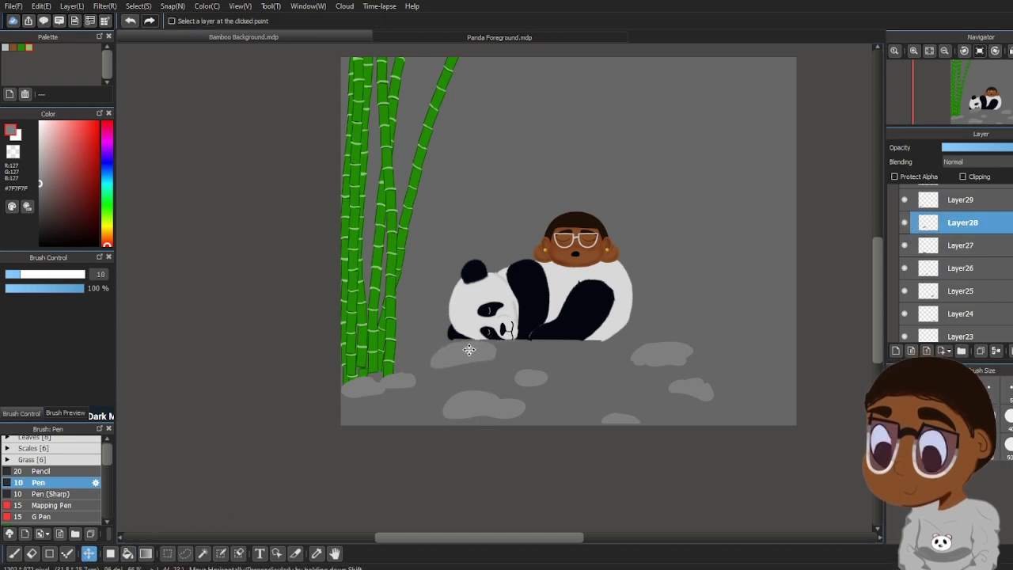
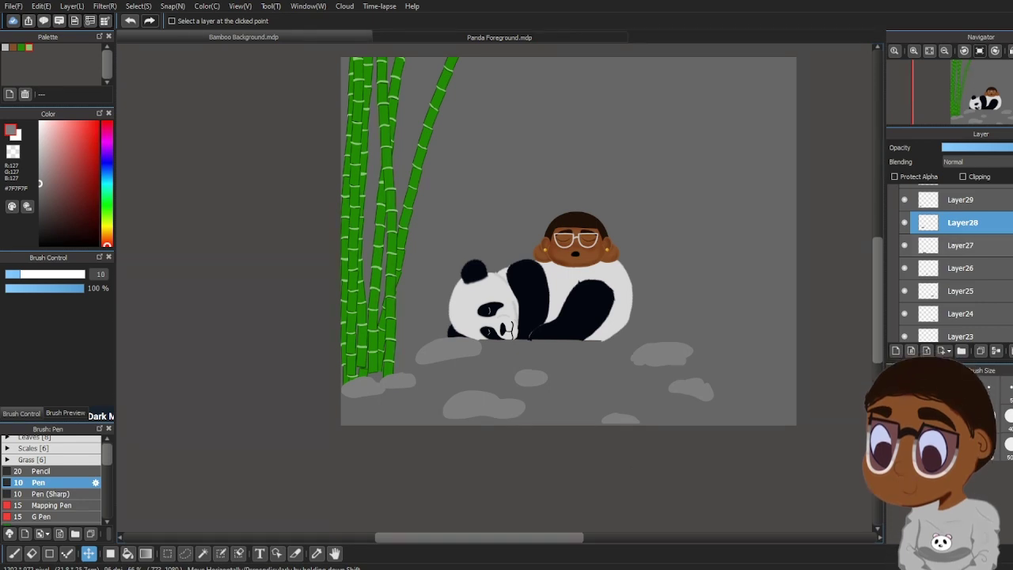
# Hide and delete the pasted panda layer
pyautogui.scroll(-5, 950, 269)
pyautogui.click(893, 251)
pyautogui.click(960, 250)
pyautogui.click(1010, 350)
pyautogui.scroll(5, 950, 269)
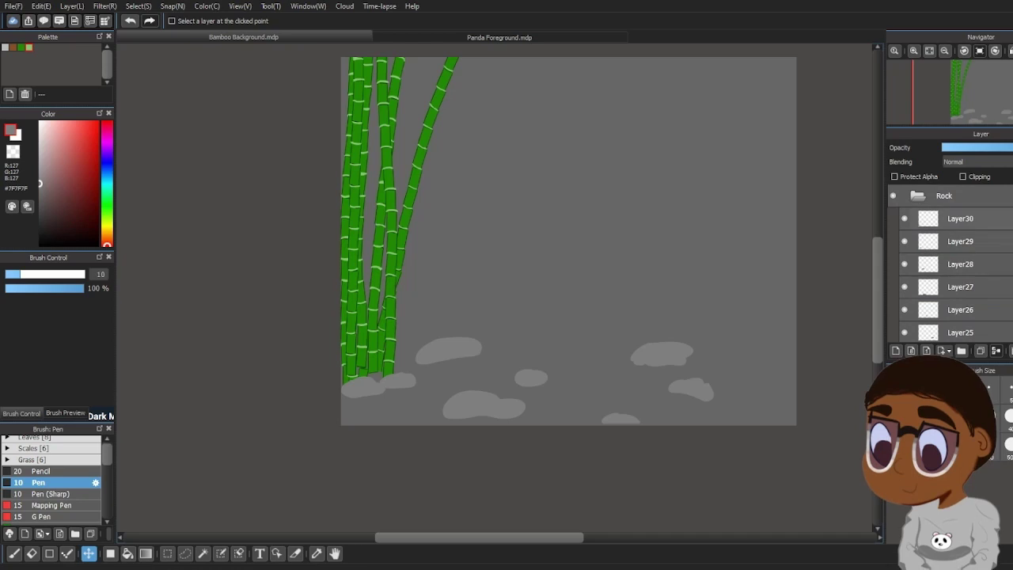
# Collapse the Rock folder and hide Rock, folder 1 and the grey Layer3 to reveal the pencil sketch
pyautogui.click(917, 195)
pyautogui.click(893, 196)
pyautogui.click(894, 218)
pyautogui.click(893, 264)
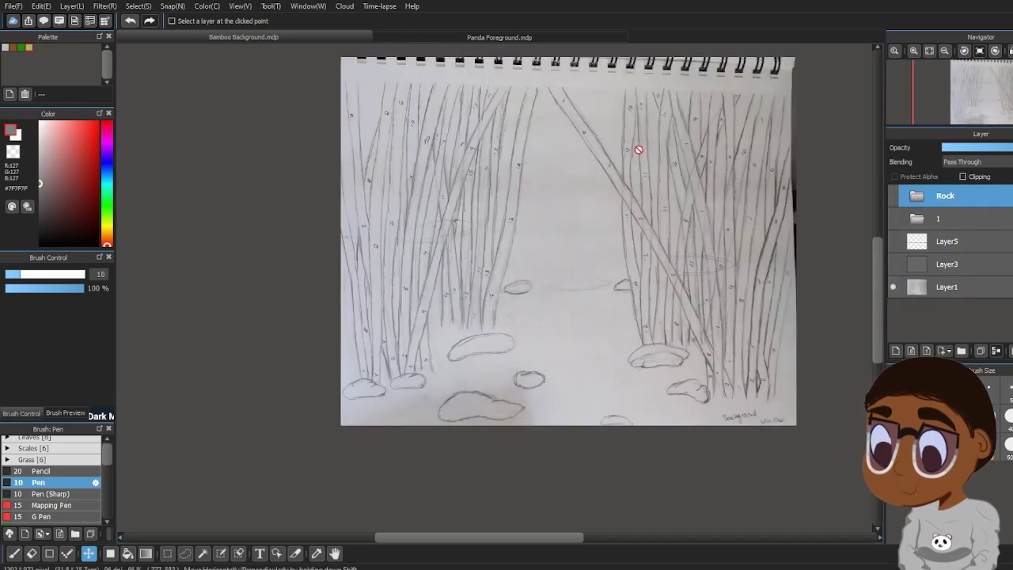
# Add a new empty layer above the Rock folder and choose the bamboo brush at size 100
pyautogui.click(981, 350)
pyautogui.click(130, 21)
pyautogui.click(896, 351)
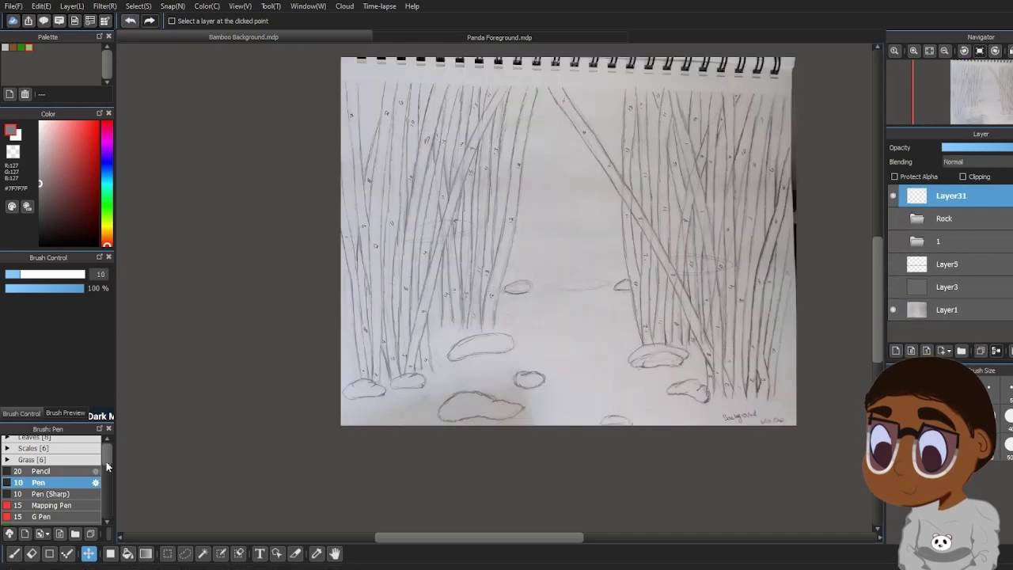
pyautogui.moveTo(106, 461); pyautogui.dragTo(106, 515)
pyautogui.click(47, 508)
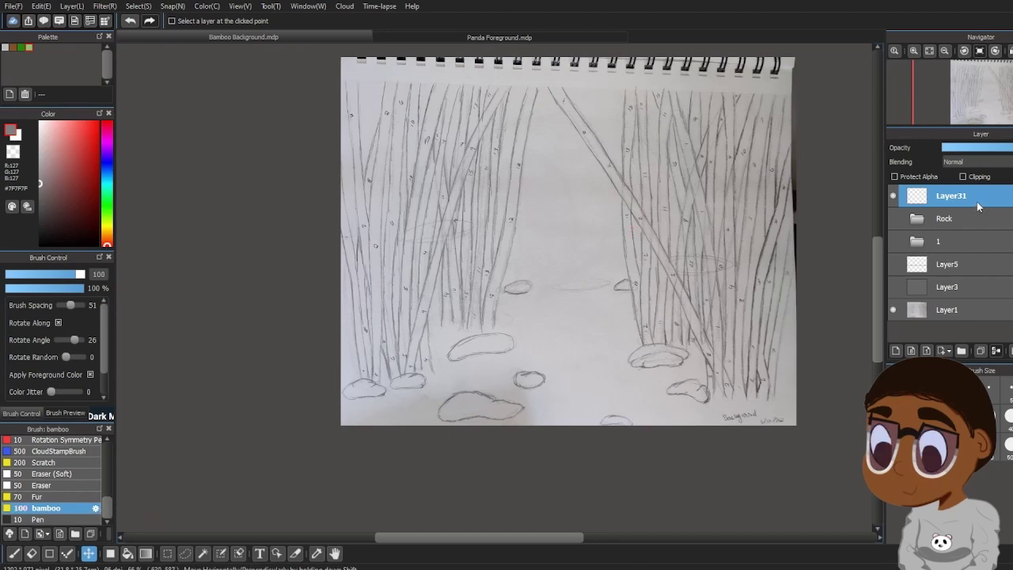
pyautogui.press('b')
pyautogui.moveTo(643, 105); pyautogui.dragTo(648, 253)
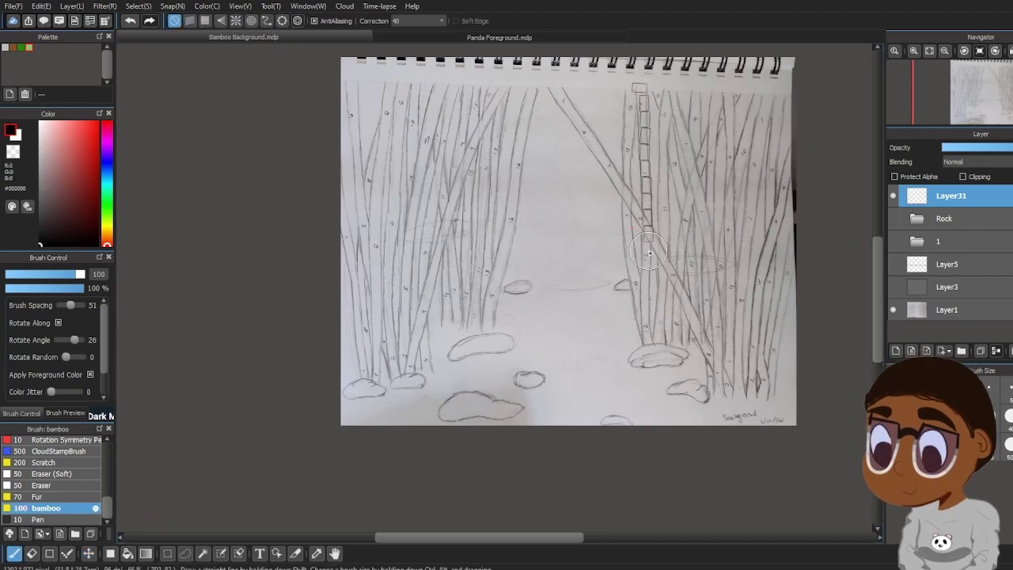
pyautogui.hotkey('ctrl', 'z')
pyautogui.hotkey('ctrl', 'z')
# Draw a straight bamboo outline down the middle of the canvas from its top edge to its bottom edge, and show Layer3
pyautogui.press('u')
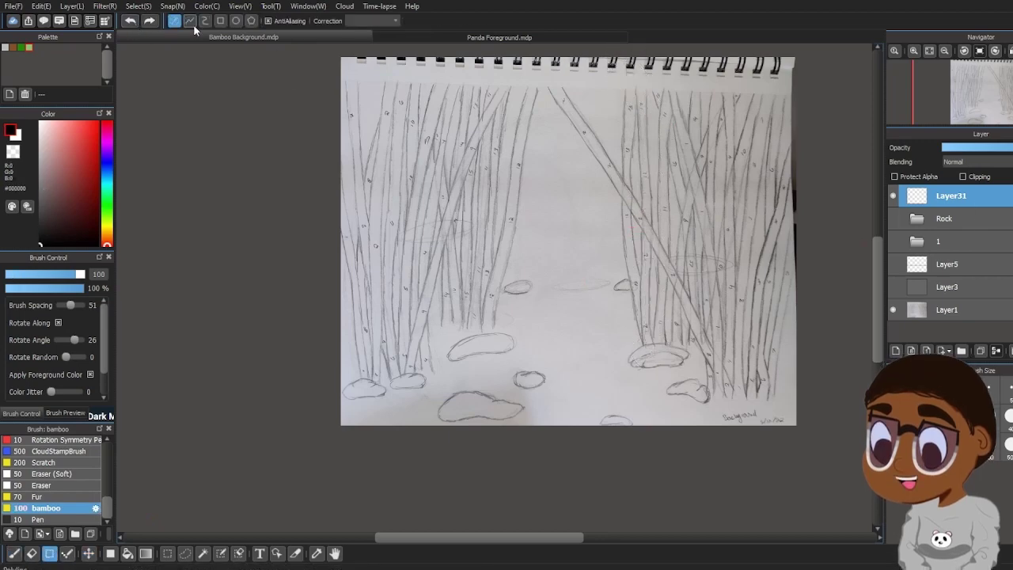
pyautogui.moveTo(564, 50)
pyautogui.mouseDown()
pyautogui.moveTo(601, 366)
pyautogui.moveTo(574, 446)
pyautogui.mouseUp()
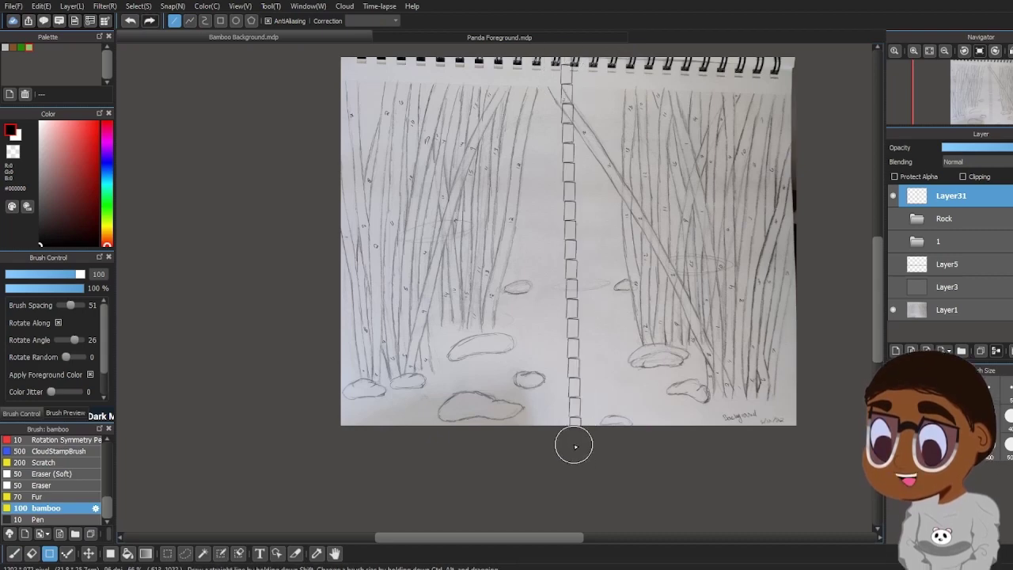
pyautogui.click(893, 288)
# Add two empty layers, Layer32 and Layer33, and place the bamboo outline layer, Layer31, between them
pyautogui.click(896, 350)
pyautogui.click(896, 351)
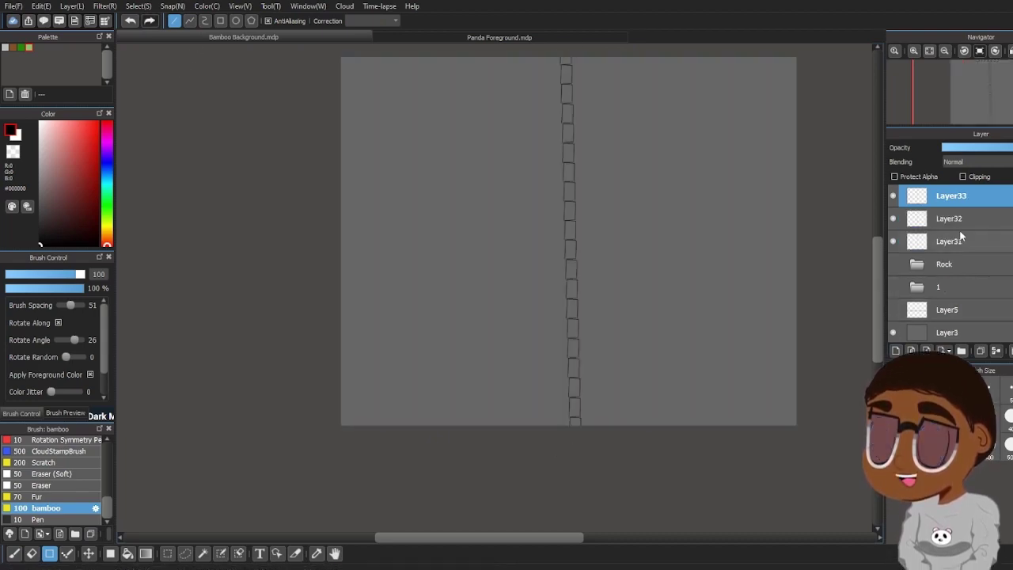
pyautogui.moveTo(950, 240); pyautogui.dragTo(948, 221)
pyautogui.click(894, 198)
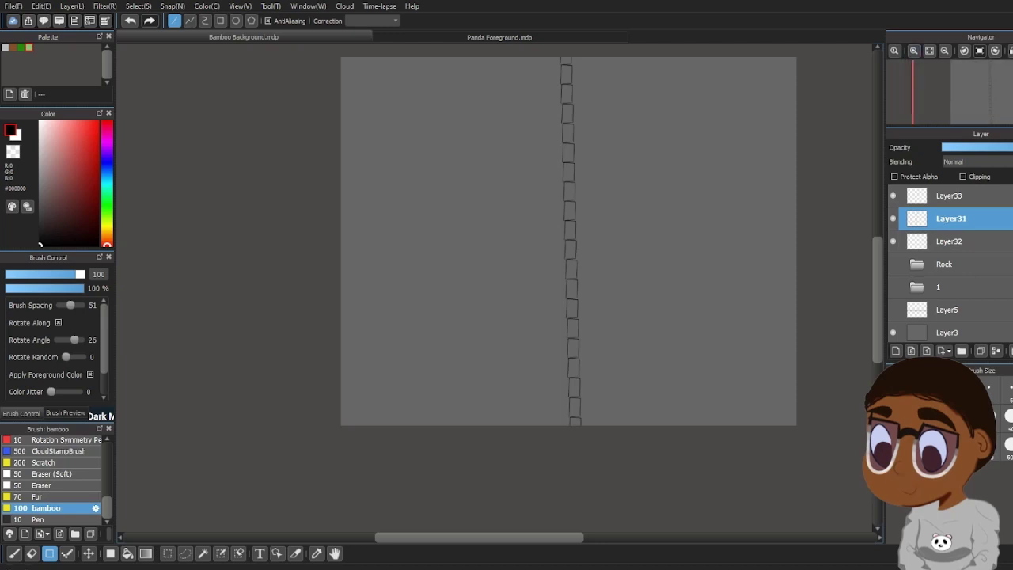
# Choose the Pen brush at size 10 and set the drawing colour to the palette green #228D00
pyautogui.scroll(5, 74, 468)
pyautogui.moveTo(74, 466); pyautogui.dragTo(96, 457)
pyautogui.scroll(2, 50, 478)
pyautogui.click(49, 478)
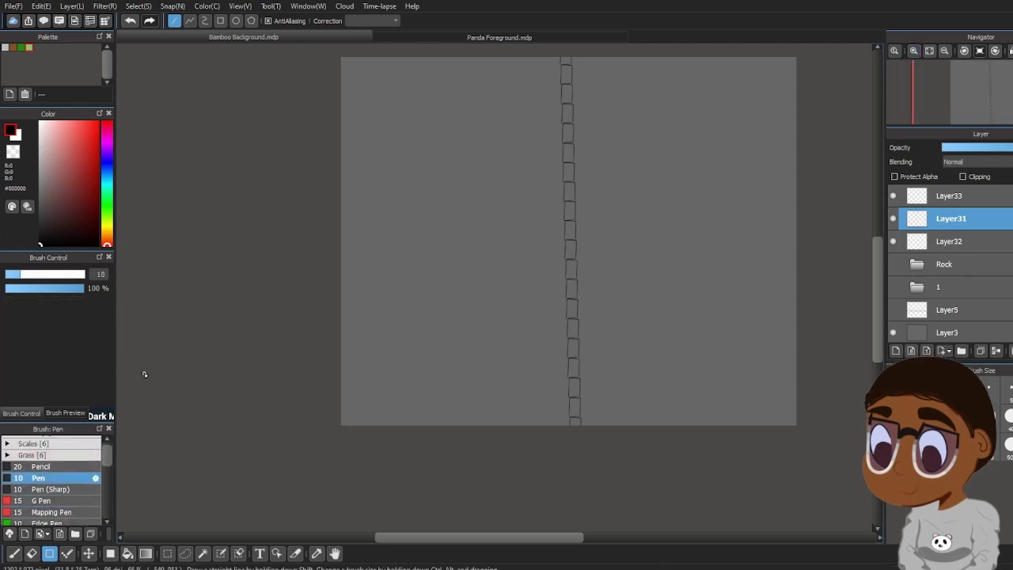
pyautogui.click(22, 49)
# Try filling the bamboo's segments with green on the outline layer, Layer31, and undo the fills
pyautogui.click(129, 553)
pyautogui.click(567, 75)
pyautogui.click(567, 94)
pyautogui.click(568, 114)
pyautogui.click(569, 174)
pyautogui.click(568, 153)
pyautogui.click(569, 133)
pyautogui.click(569, 211)
pyautogui.click(571, 231)
pyautogui.click(571, 251)
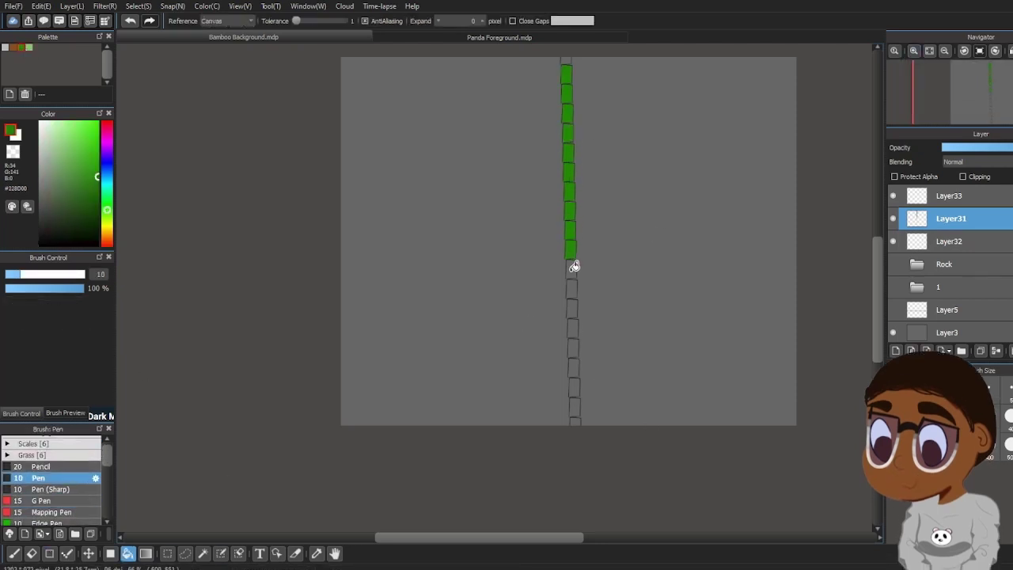
pyautogui.click(571, 270)
pyautogui.click(573, 290)
pyautogui.click(572, 310)
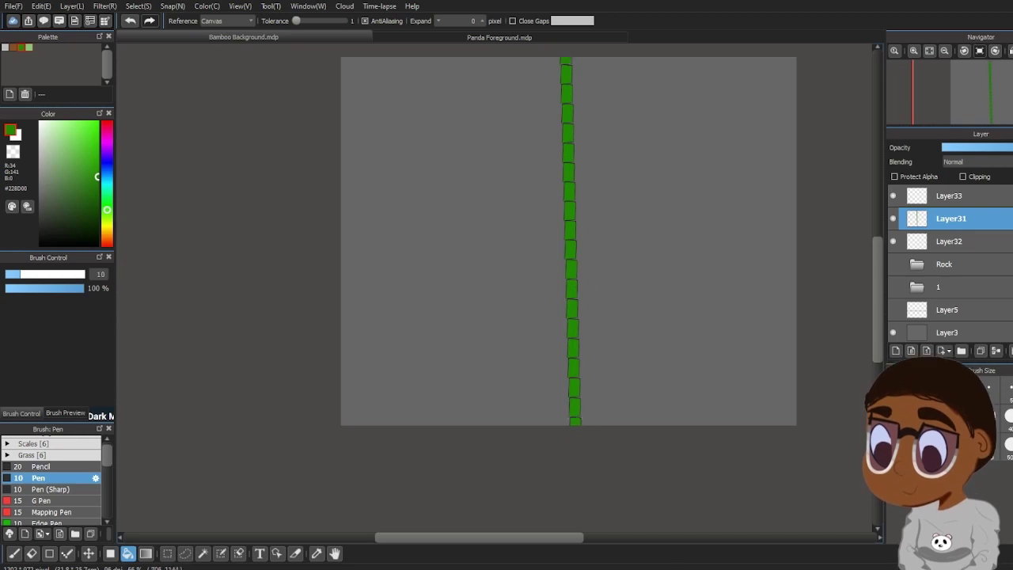
pyautogui.press('b')
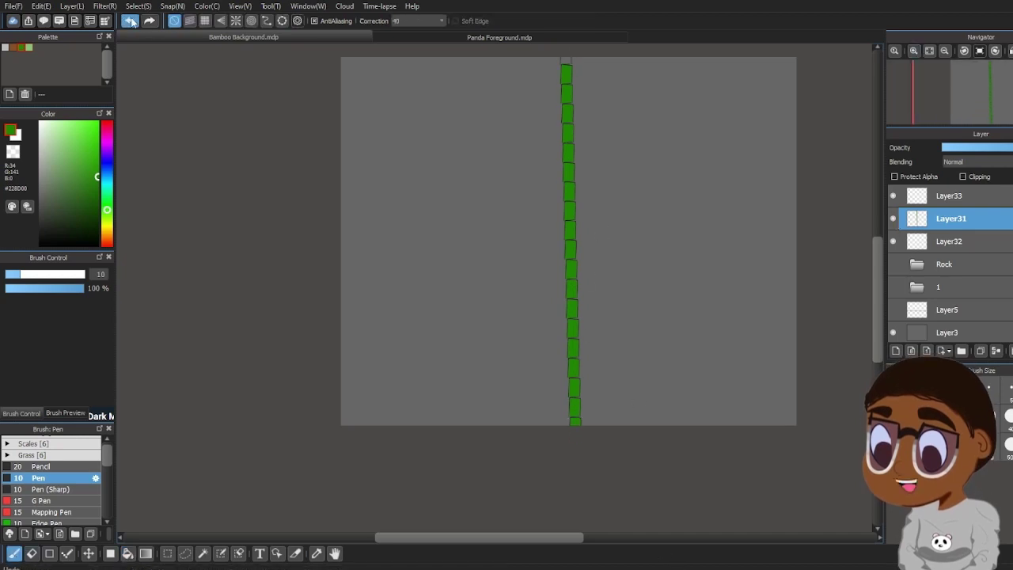
# Fill all the bamboo's segments with green #228D00 on Layer32, beneath the outline layer
pyautogui.click(950, 241)
pyautogui.click(128, 553)
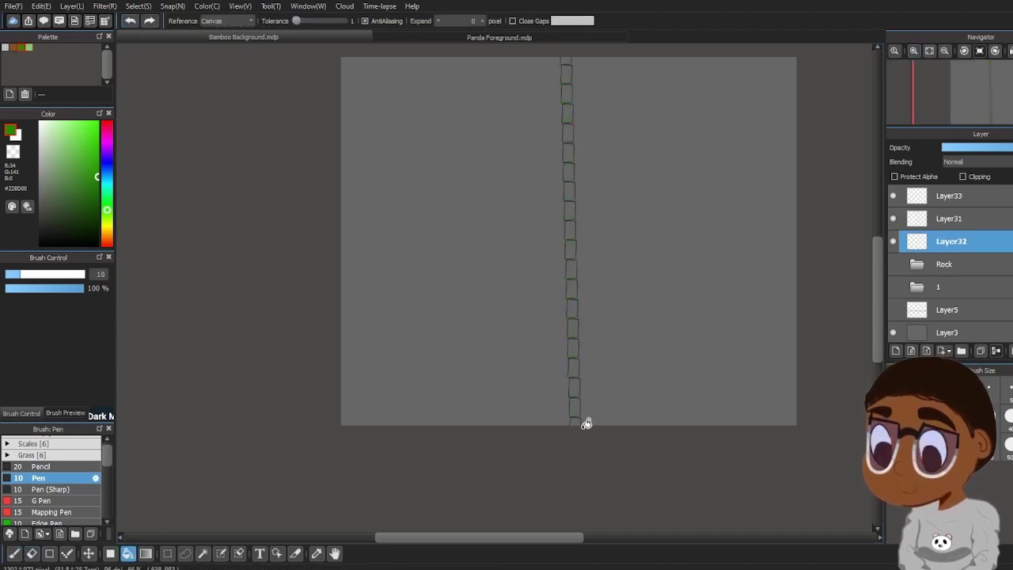
pyautogui.click(576, 422)
pyautogui.click(575, 407)
pyautogui.click(575, 387)
pyautogui.click(573, 368)
pyautogui.moveTo(574, 227); pyautogui.dragTo(566, 65)
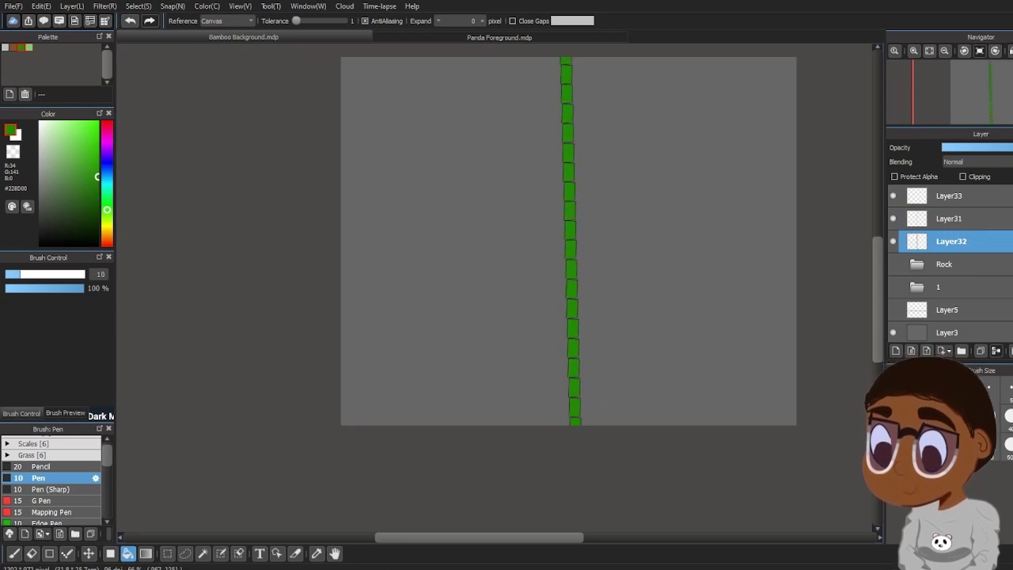
pyautogui.click(913, 51)
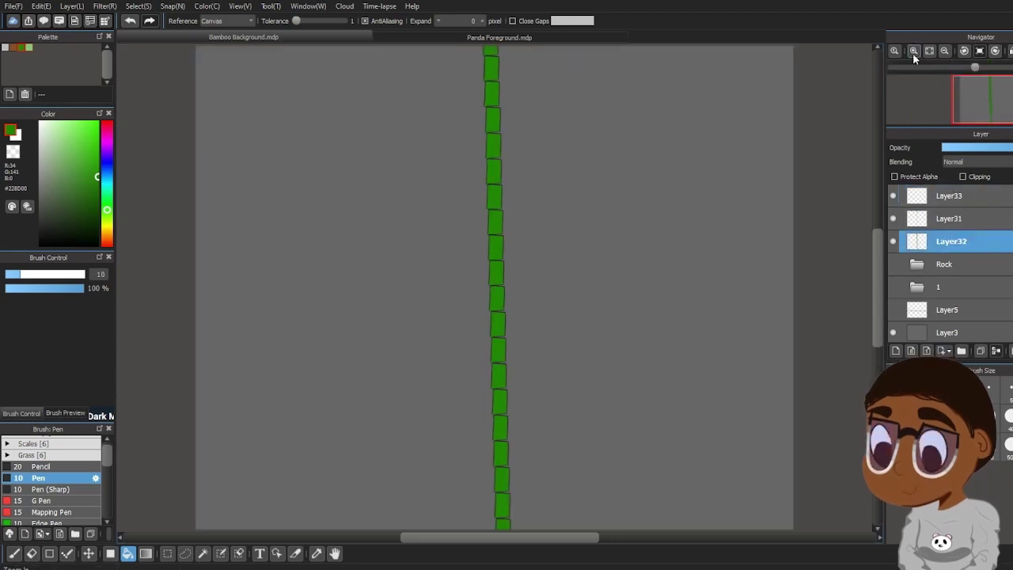
# Paint over the gaps around the bamboo's lowest segments with the green Pen brush at size 10 on Layer32
pyautogui.click(913, 51)
pyautogui.click(14, 556)
pyautogui.moveTo(547, 231); pyautogui.dragTo(553, 371)
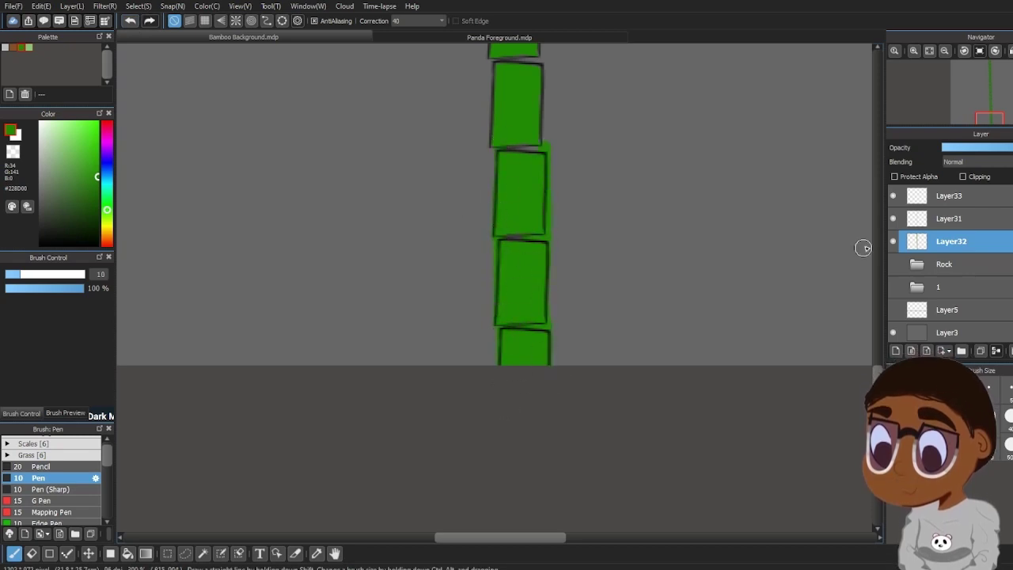
pyautogui.scroll(3, 524, 336)
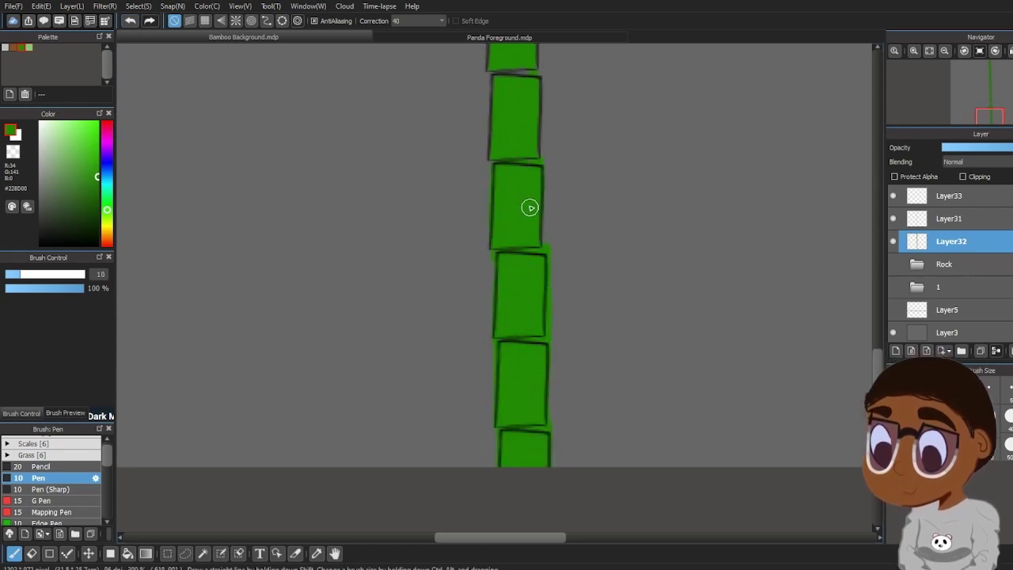
pyautogui.scroll(1, 511, 238)
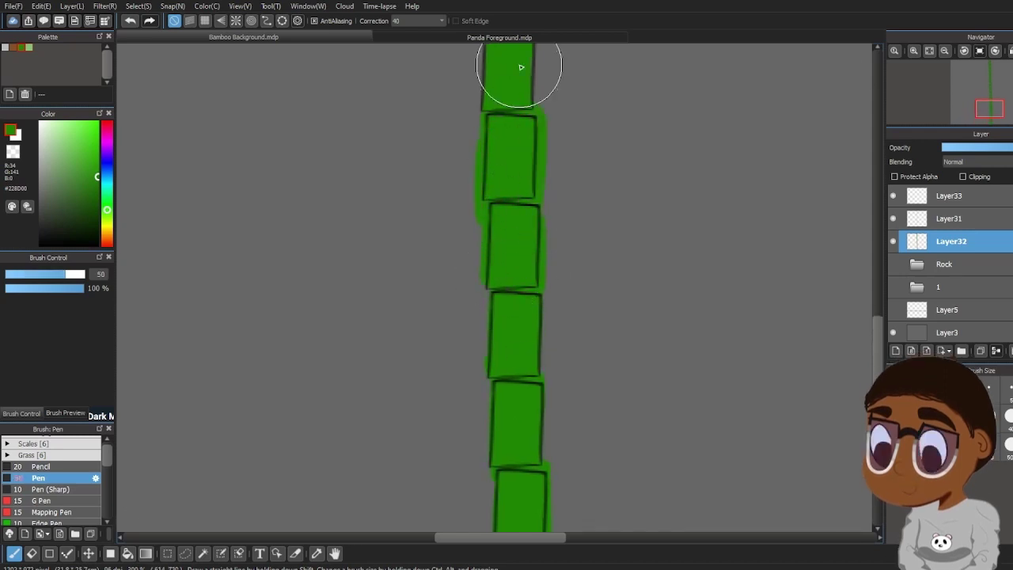
# Brush green at size 50 along the rest of the stalk on Layer32 to close the gaps between its segments
pyautogui.moveTo(878, 340); pyautogui.dragTo(878, 300)
pyautogui.moveTo(487, 103)
pyautogui.mouseDown()
pyautogui.moveTo(503, 348)
pyautogui.moveTo(515, 60)
pyautogui.mouseUp()
pyautogui.moveTo(877, 309); pyautogui.dragTo(878, 266)
pyautogui.moveTo(496, 372); pyautogui.dragTo(478, 63)
pyautogui.moveTo(520, 84); pyautogui.dragTo(514, 332)
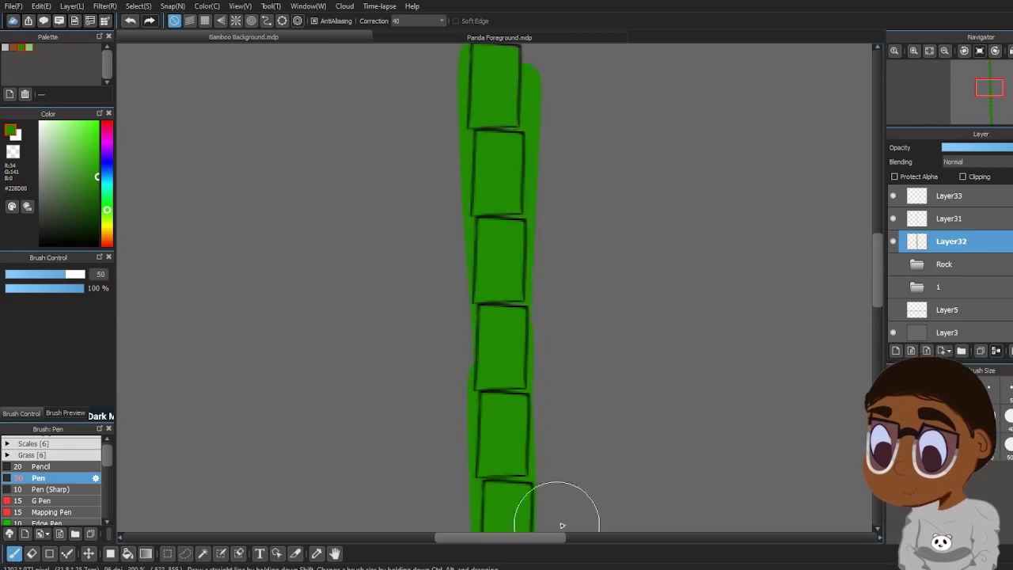
pyautogui.moveTo(878, 269); pyautogui.dragTo(877, 212)
pyautogui.moveTo(492, 465); pyautogui.dragTo(479, 158)
pyautogui.moveTo(489, 514); pyautogui.dragTo(481, 159)
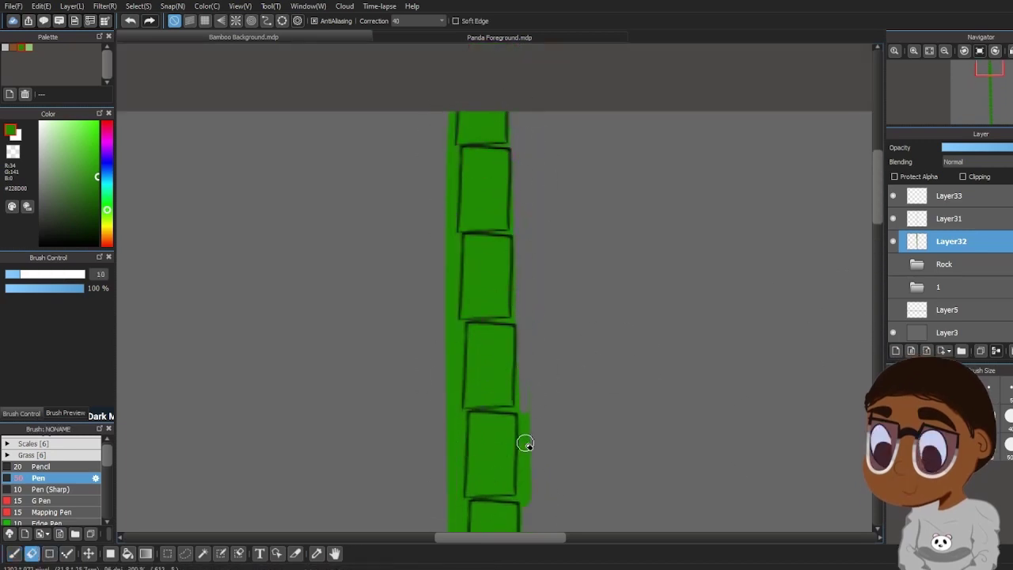
# Erase the excess green outside the bamboo outline's right edge with a size 10 eraser
pyautogui.click(14, 553)
pyautogui.click(32, 553)
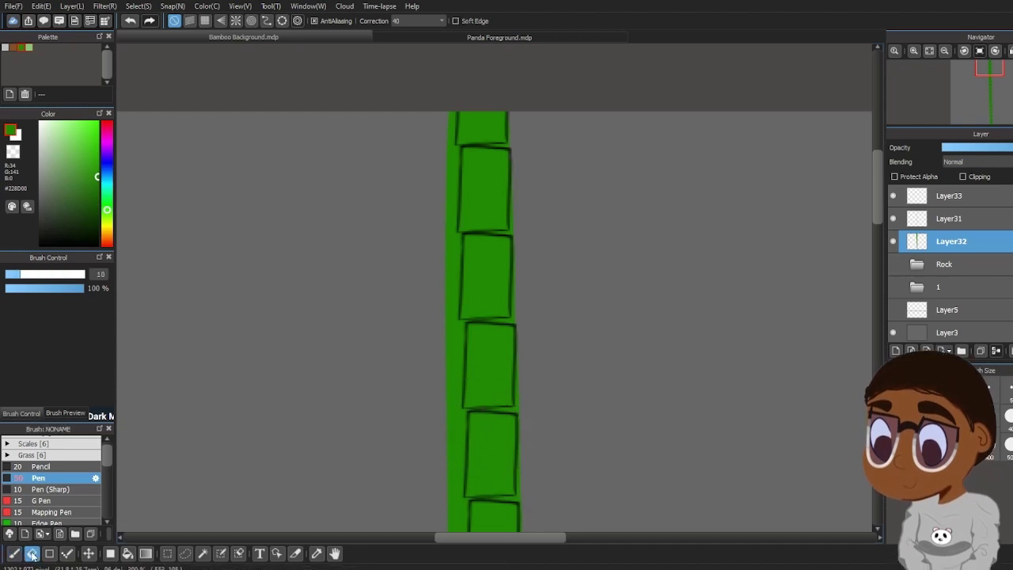
pyautogui.moveTo(877, 212); pyautogui.dragTo(878, 265)
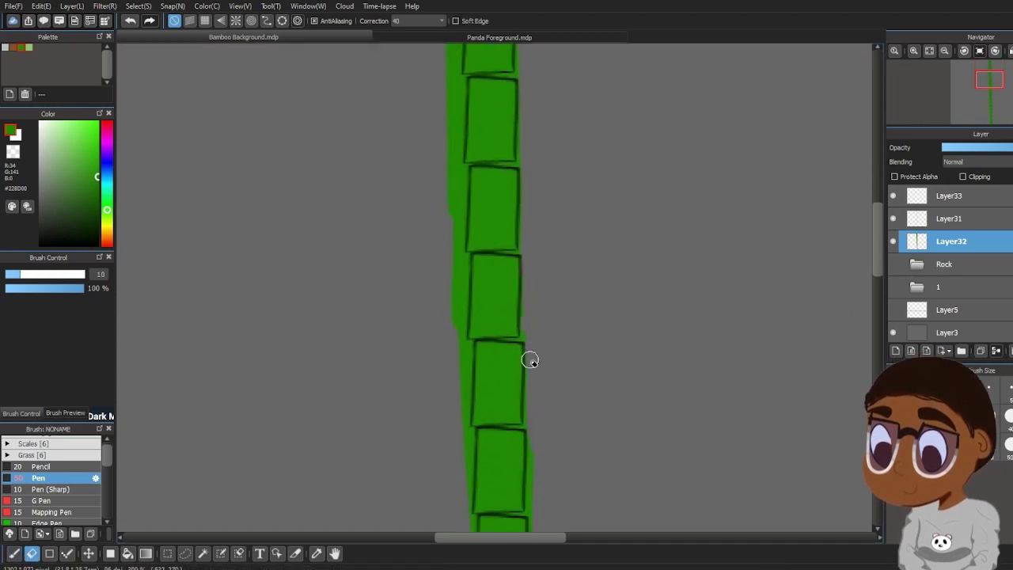
pyautogui.scroll(-1, 529, 348)
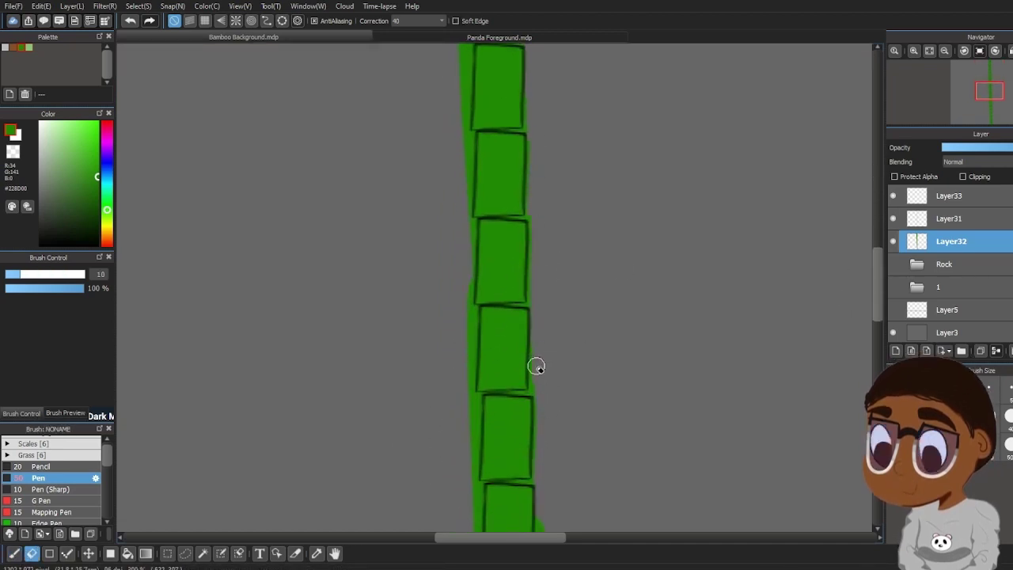
pyautogui.scroll(-1, 547, 272)
pyautogui.click(19, 554)
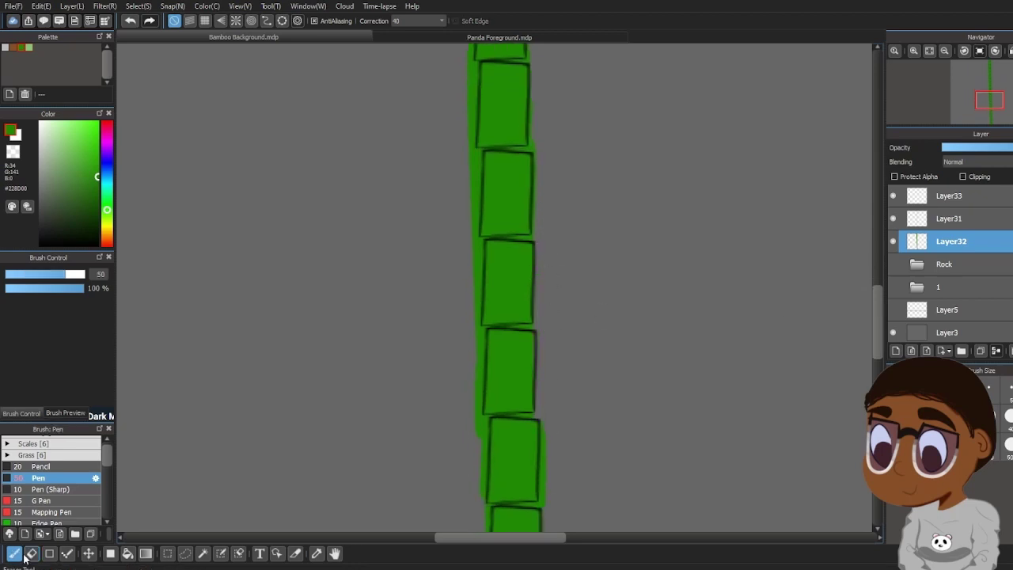
pyautogui.press('e')
pyautogui.scroll(-6, 528, 321)
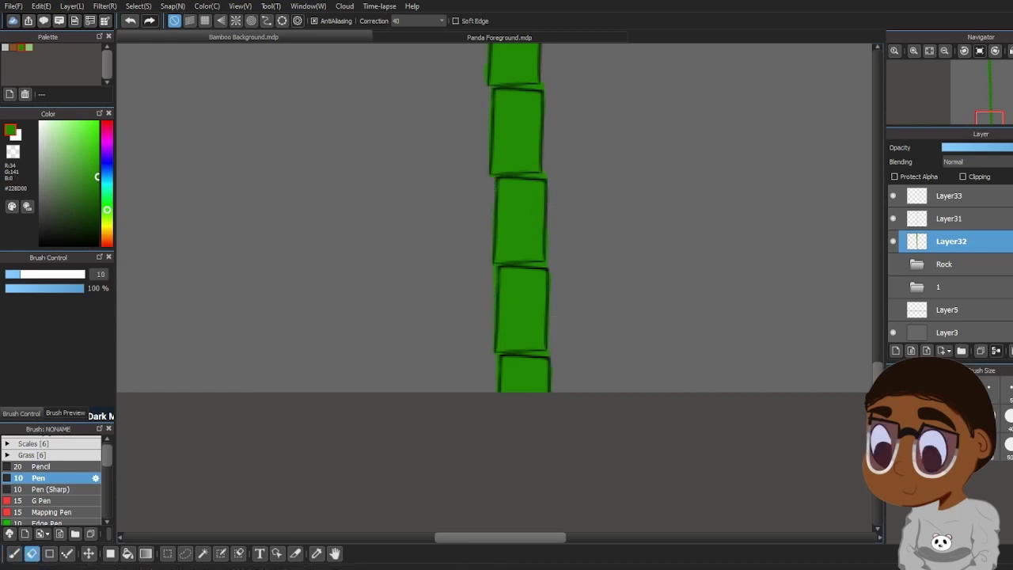
# Erase the excess green outside the bamboo outline's left edge, all the way up to the top of the canvas
pyautogui.scroll(3, 479, 407)
pyautogui.scroll(-2, 833, 296)
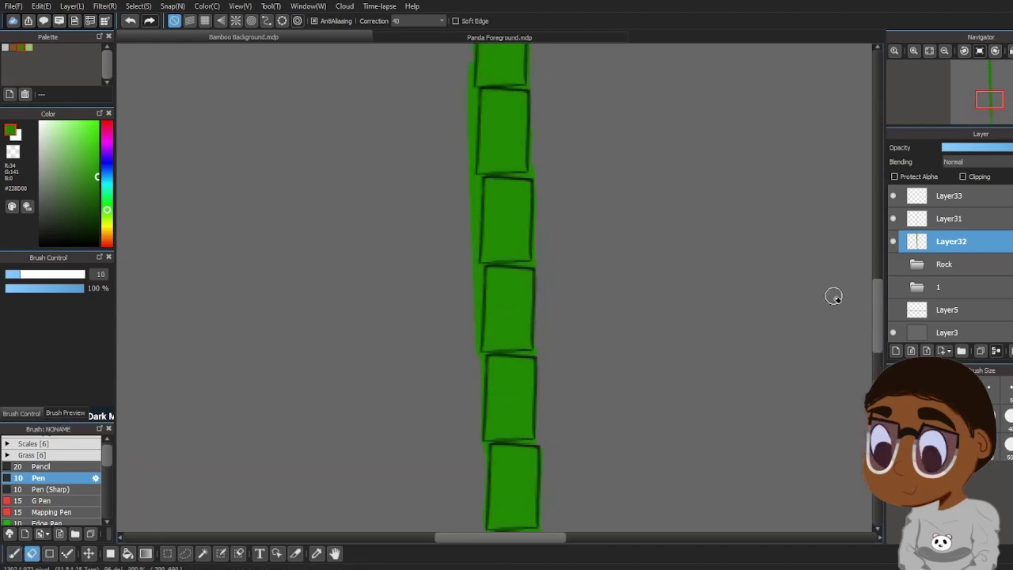
pyautogui.scroll(2, 464, 275)
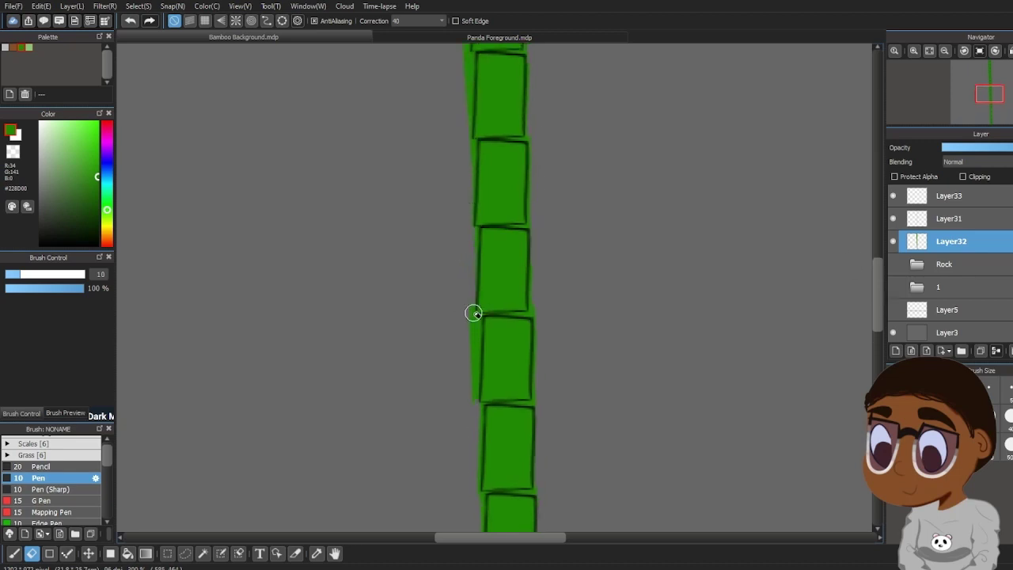
pyautogui.scroll(3, 461, 213)
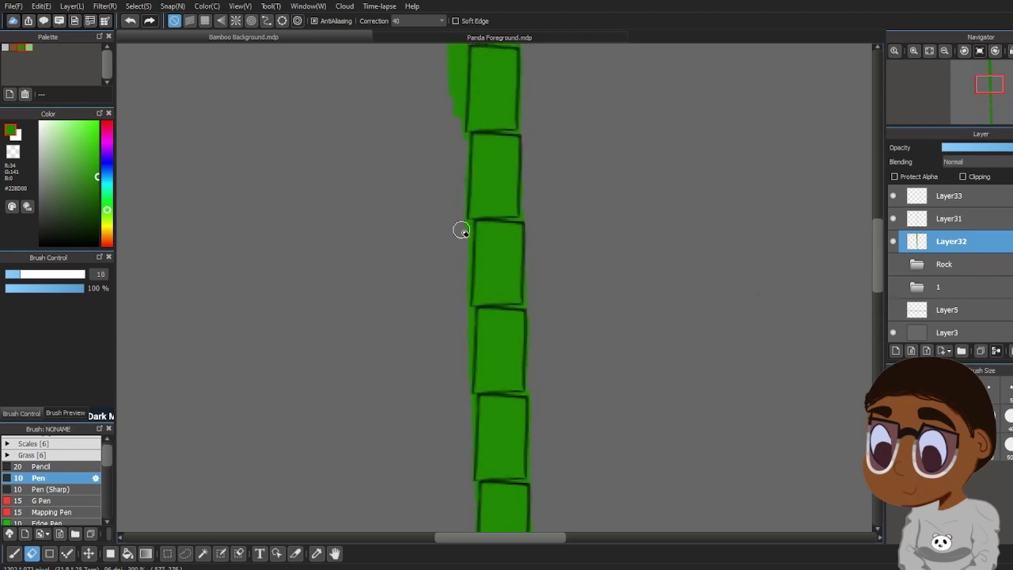
pyautogui.scroll(8, 454, 220)
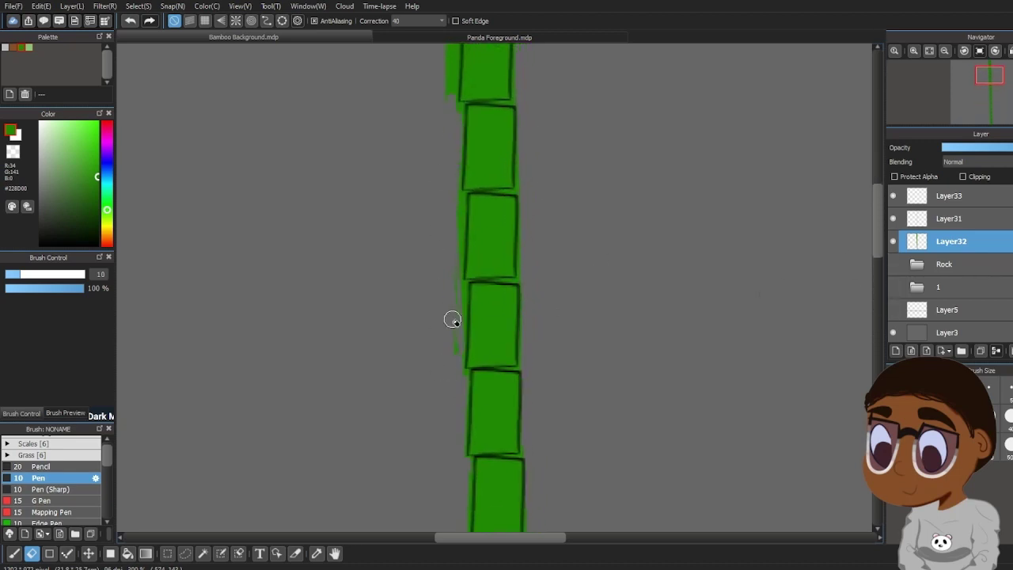
pyautogui.scroll(3, 455, 316)
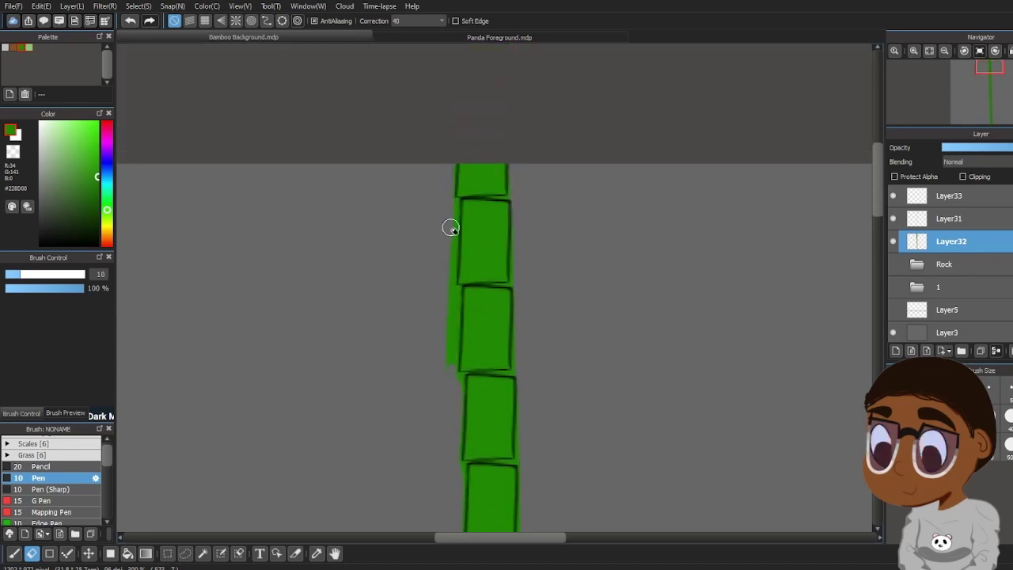
pyautogui.click(929, 51)
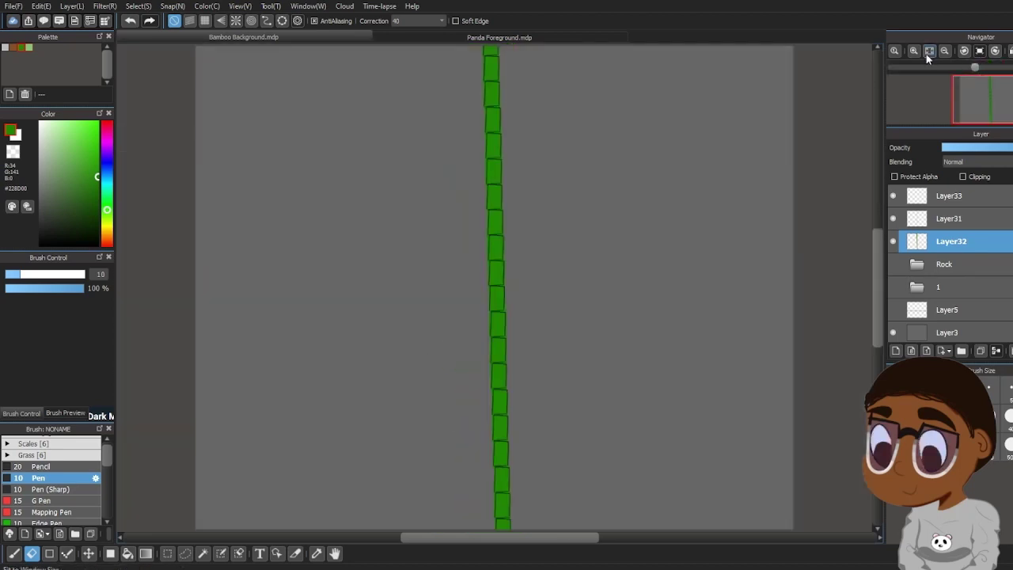
# Draw light green #88C775 arcs over the bamboo's lower joints on Layer33 with the size 10 Pen
pyautogui.click(950, 196)
pyautogui.moveTo(878, 288); pyautogui.dragTo(878, 341)
pyautogui.click(913, 50)
pyautogui.moveTo(501, 356); pyautogui.dragTo(546, 359)
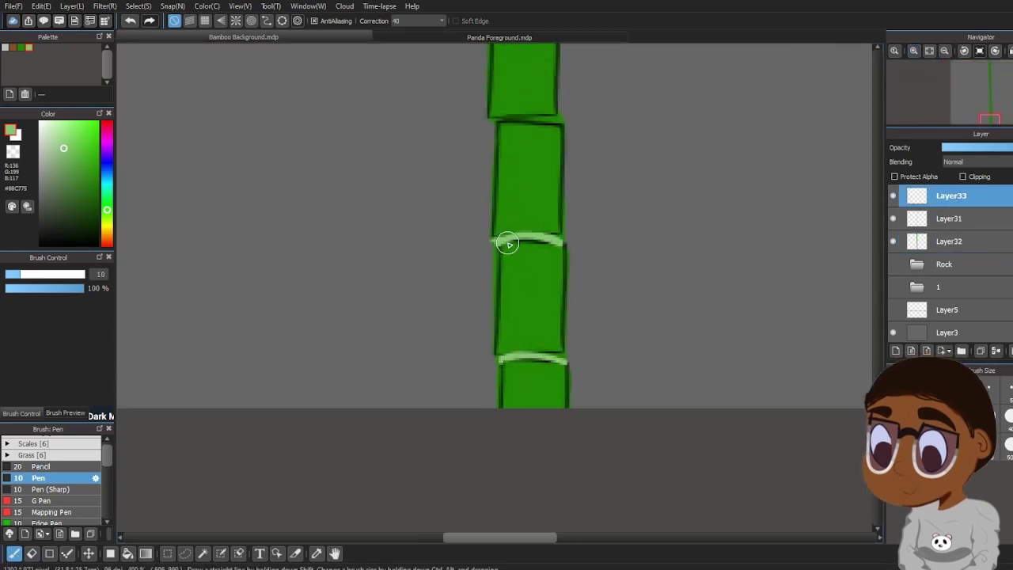
pyautogui.moveTo(877, 393); pyautogui.dragTo(877, 367)
pyautogui.moveTo(495, 332); pyautogui.dragTo(557, 329)
pyautogui.click(130, 20)
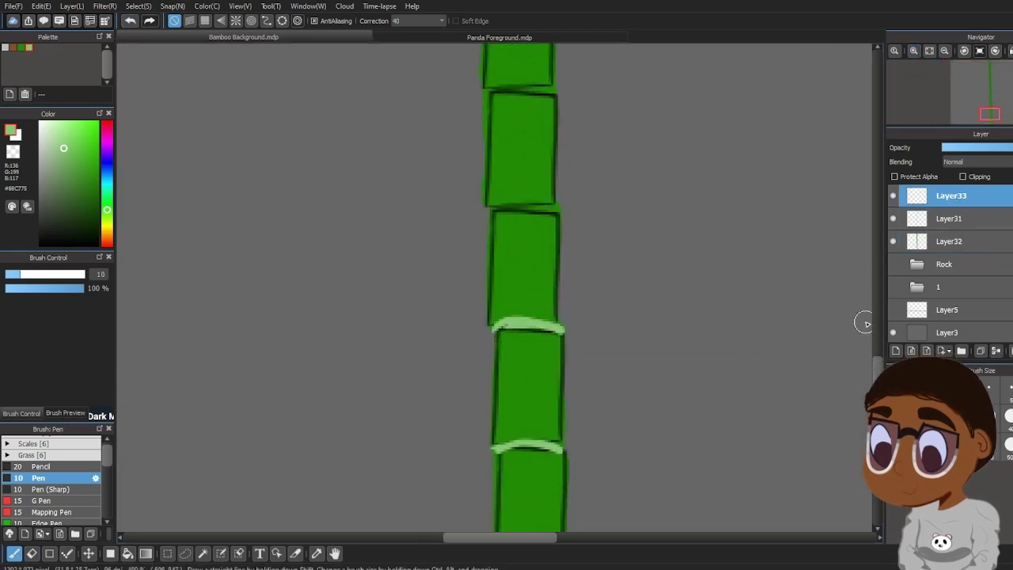
pyautogui.moveTo(866, 324); pyautogui.dragTo(858, 359)
pyautogui.moveTo(477, 120); pyautogui.dragTo(554, 122)
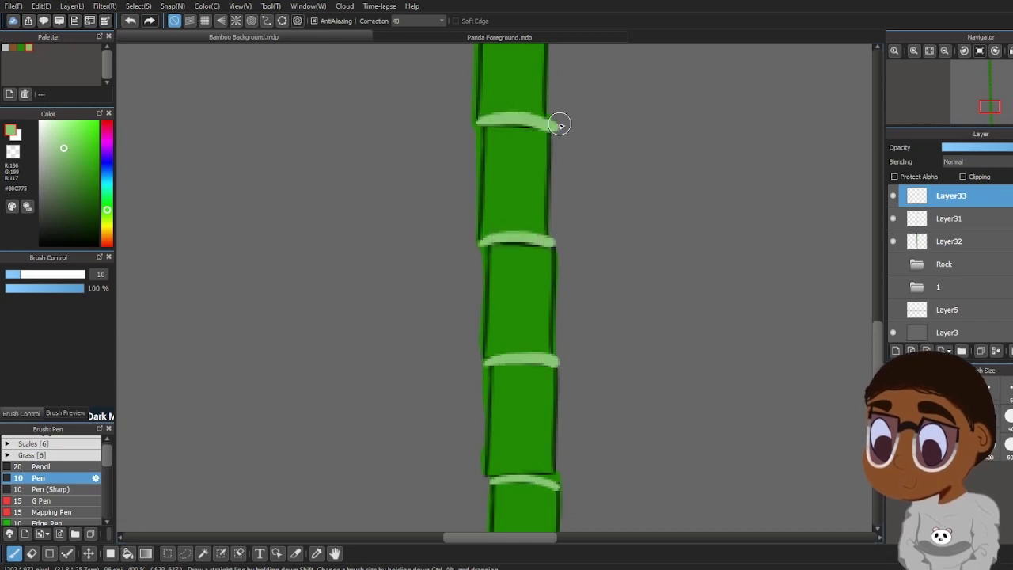
# Continue the light green arcs on Layer33 over the joints in the middle of the bamboo
pyautogui.click(32, 554)
pyautogui.click(14, 553)
pyautogui.moveTo(877, 344); pyautogui.dragTo(871, 304)
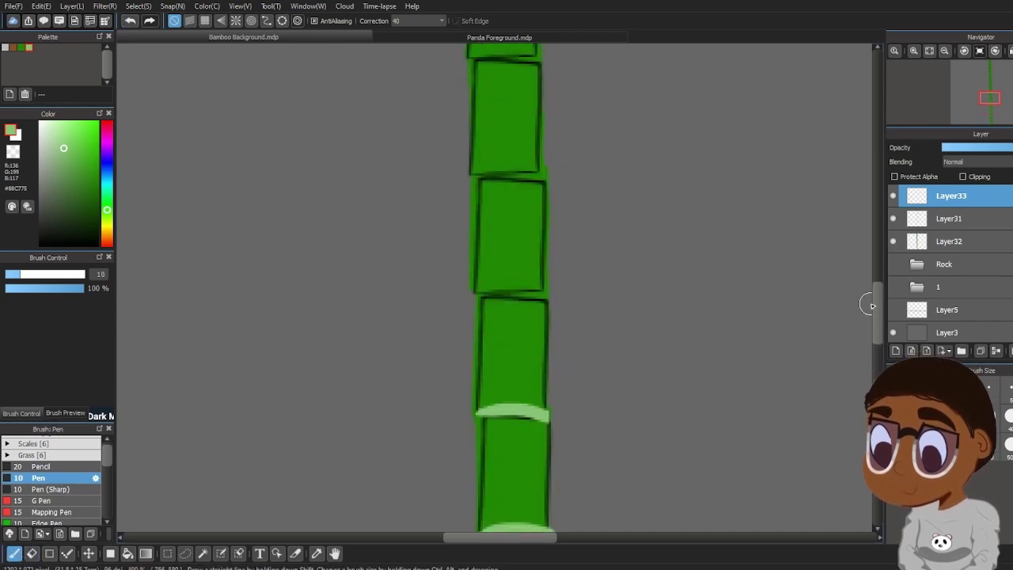
pyautogui.moveTo(543, 177); pyautogui.dragTo(546, 179)
pyautogui.moveTo(877, 313); pyautogui.dragTo(877, 277)
pyautogui.moveTo(470, 347); pyautogui.dragTo(543, 350)
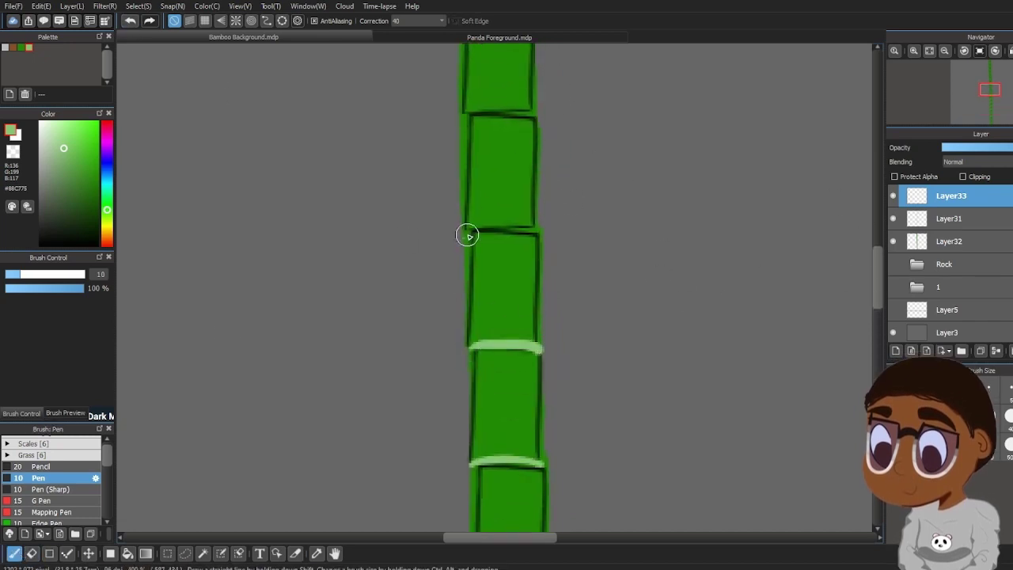
pyautogui.moveTo(467, 236); pyautogui.dragTo(539, 236)
pyautogui.moveTo(877, 284); pyautogui.dragTo(877, 262)
pyautogui.scroll(3, 522, 288)
pyautogui.moveTo(459, 304); pyautogui.dragTo(499, 305)
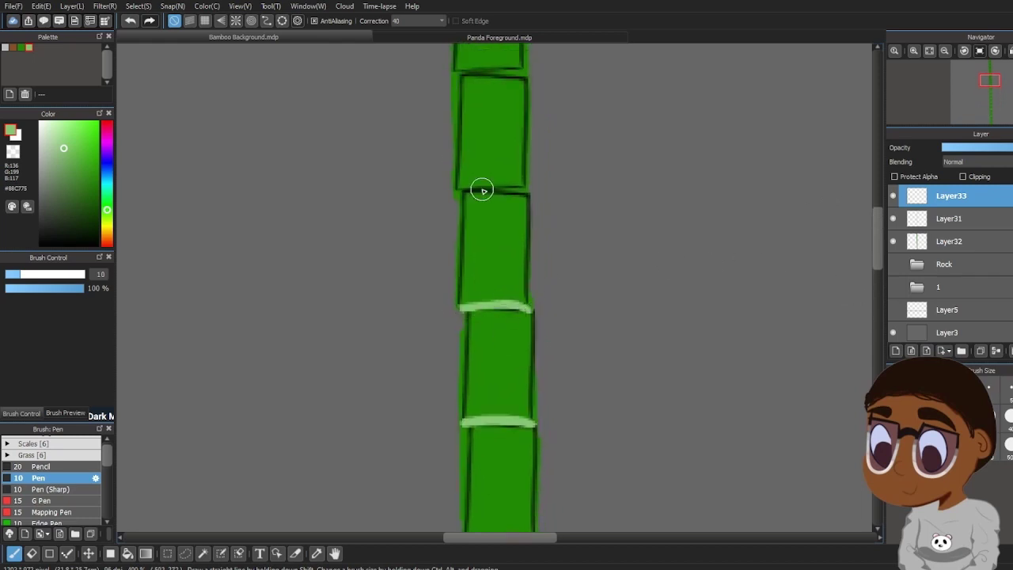
# Add the light green arcs over the upper joints of the bamboo on Layer33
pyautogui.moveTo(461, 191); pyautogui.dragTo(526, 193)
pyautogui.moveTo(877, 249); pyautogui.dragTo(880, 217)
pyautogui.moveTo(463, 317); pyautogui.dragTo(526, 320)
pyautogui.moveTo(877, 228); pyautogui.dragTo(878, 208)
pyautogui.moveTo(452, 363); pyautogui.dragTo(522, 363)
pyautogui.moveTo(876, 178); pyautogui.dragTo(876, 157)
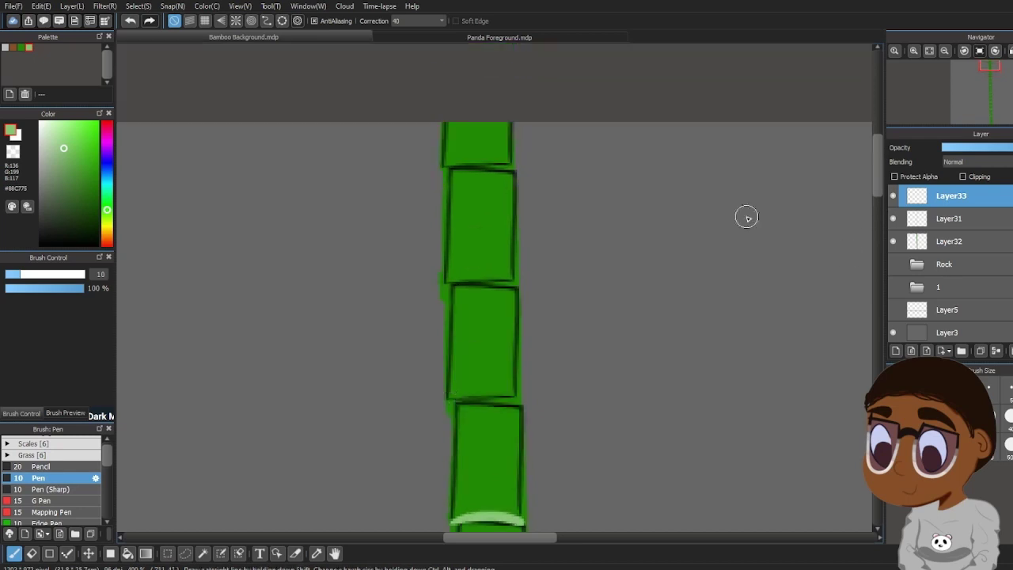
# Merge the arc layer, Layer33, and the outline layer, Layer31, down into the green fill layer, Layer32
pyautogui.click(995, 352)
pyautogui.click(995, 352)
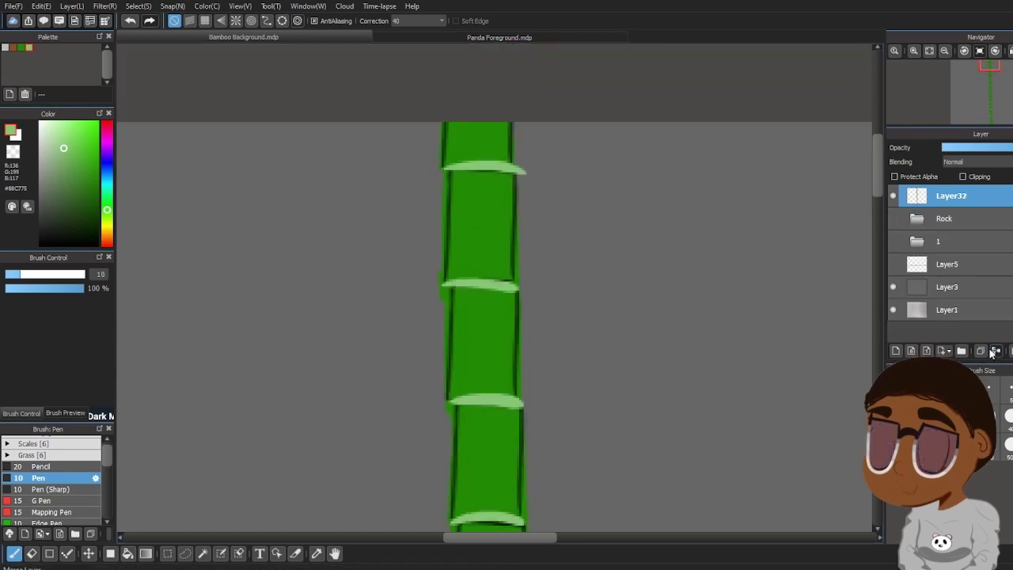
pyautogui.scroll(-6, 818, 251)
pyautogui.scroll(3, 728, 274)
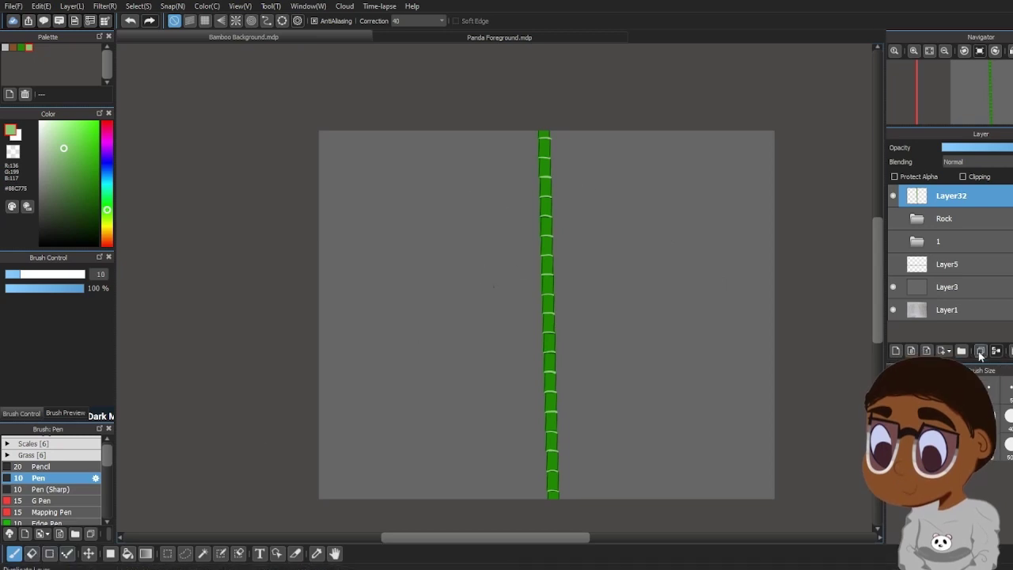
# Duplicate the merged bamboo layer, Layer32, five times
pyautogui.click(980, 353)
pyautogui.click(979, 353)
pyautogui.click(980, 353)
pyautogui.click(980, 353)
pyautogui.click(980, 353)
# Move the lowest bamboo copy into the left part of the canvas, with its lower end raised above the canvas bottom
pyautogui.click(938, 314)
pyautogui.click(89, 554)
pyautogui.moveTo(553, 323); pyautogui.dragTo(337, 256)
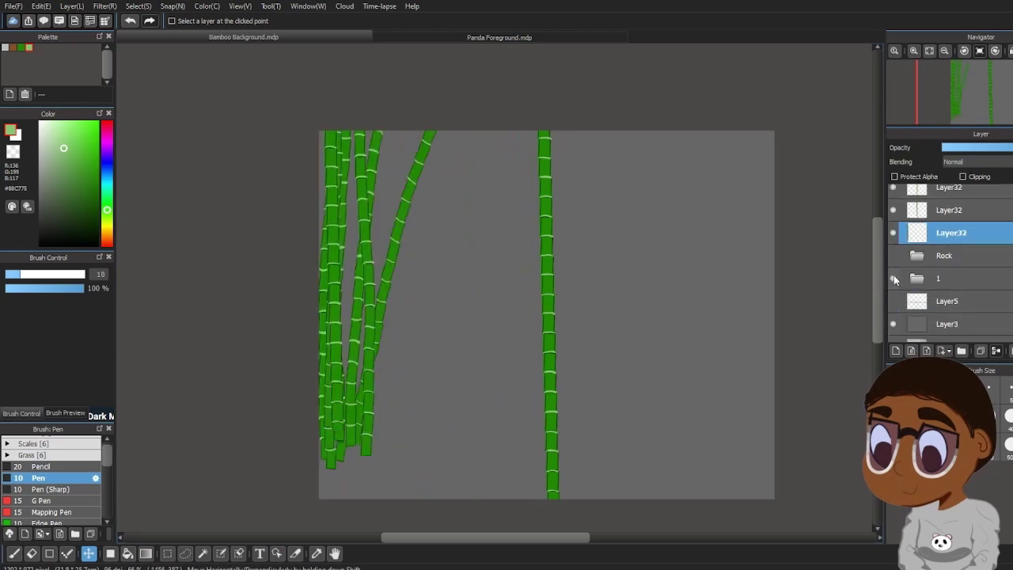
pyautogui.moveTo(334, 289); pyautogui.dragTo(394, 246)
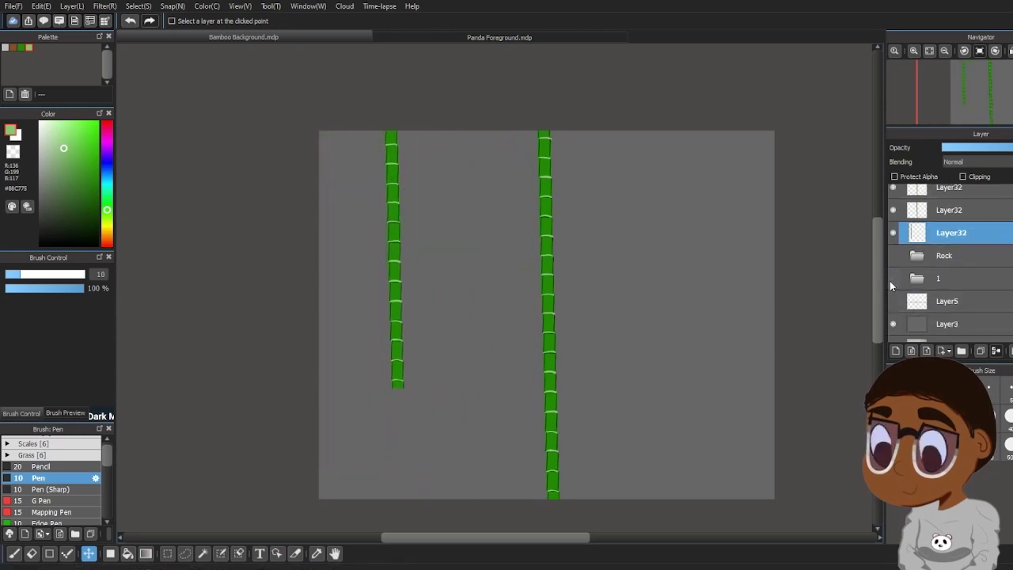
# Place three more bamboo copies side by side to the right of the first moved stalk
pyautogui.click(950, 210)
pyautogui.moveTo(393, 188); pyautogui.dragTo(411, 187)
pyautogui.click(949, 189)
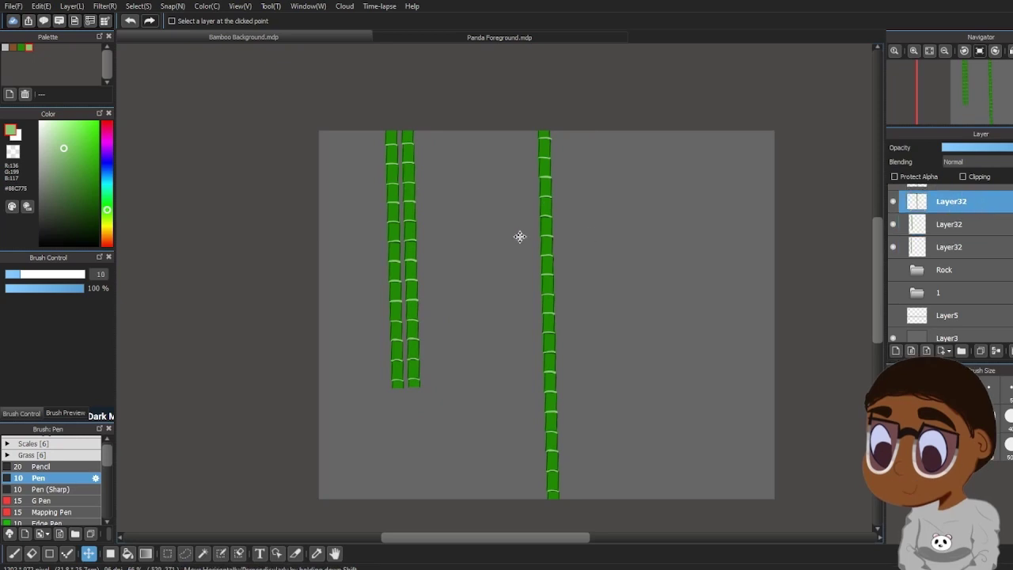
pyautogui.moveTo(545, 243); pyautogui.dragTo(442, 161)
pyautogui.hotkey('ctrl', 'j')
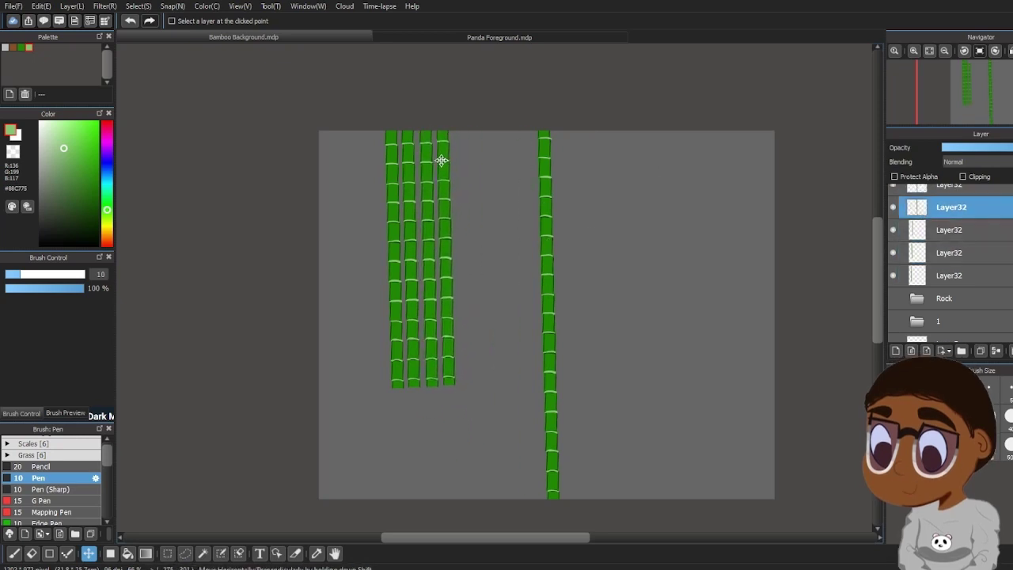
# Show the black horizon line on Layer5 and raise the row's first and fourth stalks so their bases rest on it
pyautogui.scroll(-2, 942, 285)
pyautogui.click(894, 286)
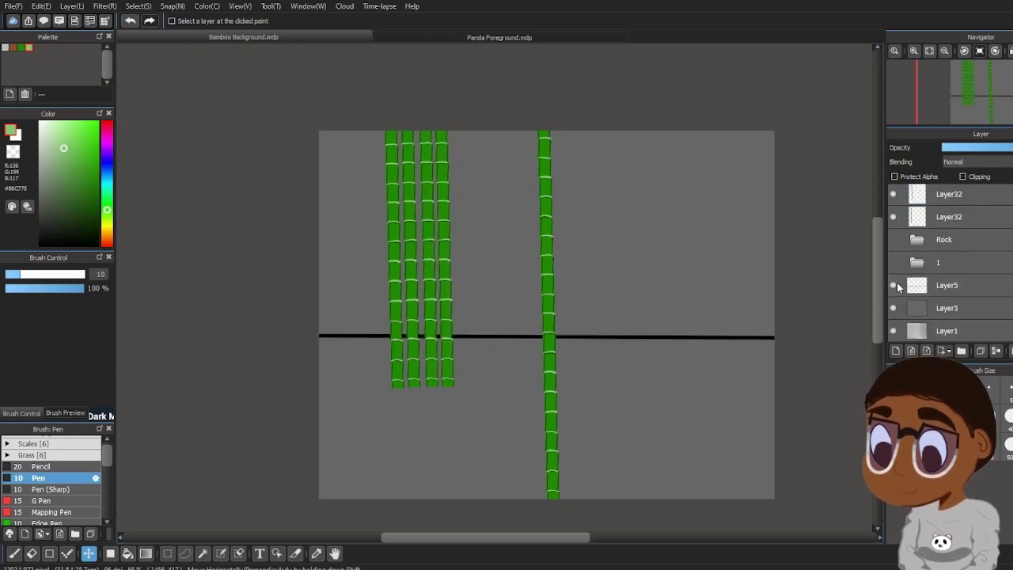
pyautogui.moveTo(400, 362); pyautogui.dragTo(404, 314)
pyautogui.click(946, 217)
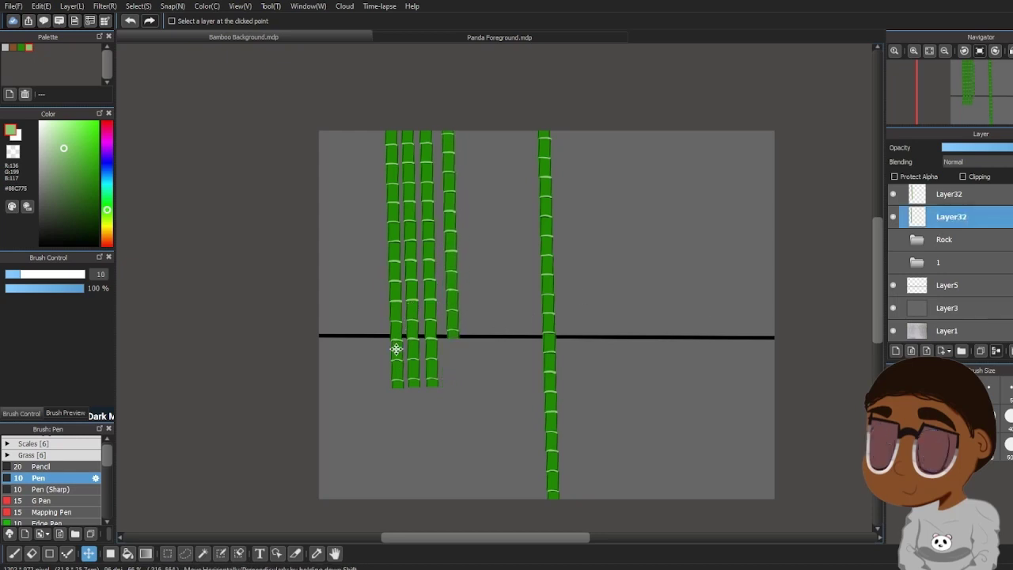
pyautogui.moveTo(396, 349); pyautogui.dragTo(394, 295)
# Raise the second and third stalks to the horizon line and even out the spacing of the four stalks
pyautogui.scroll(1, 977, 226)
pyautogui.click(977, 209)
pyautogui.moveTo(410, 349); pyautogui.dragTo(407, 298)
pyautogui.scroll(2, 996, 247)
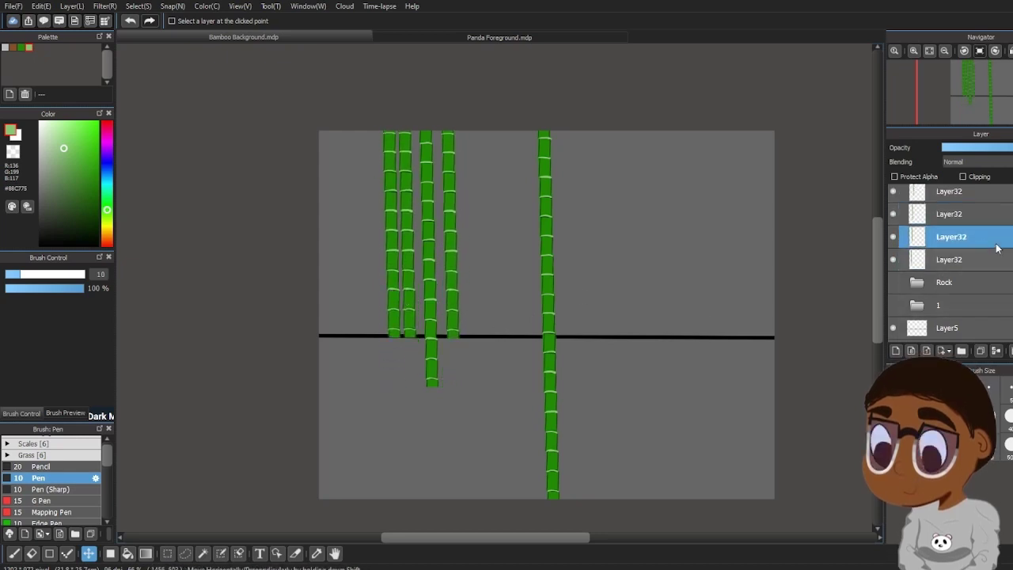
pyautogui.click(986, 216)
pyautogui.moveTo(435, 348); pyautogui.dragTo(448, 290)
pyautogui.scroll(1, 981, 230)
pyautogui.click(982, 219)
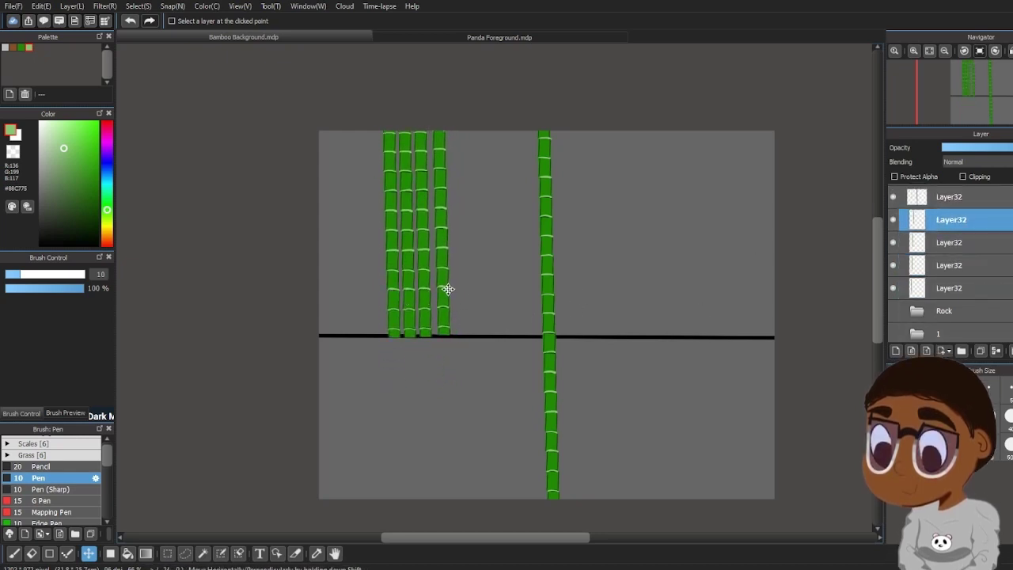
# Move the two remaining bamboo stalks to the right end of the row, with their bases on the horizon line
pyautogui.scroll(1, 978, 226)
pyautogui.click(977, 219)
pyautogui.moveTo(550, 260); pyautogui.dragTo(455, 100)
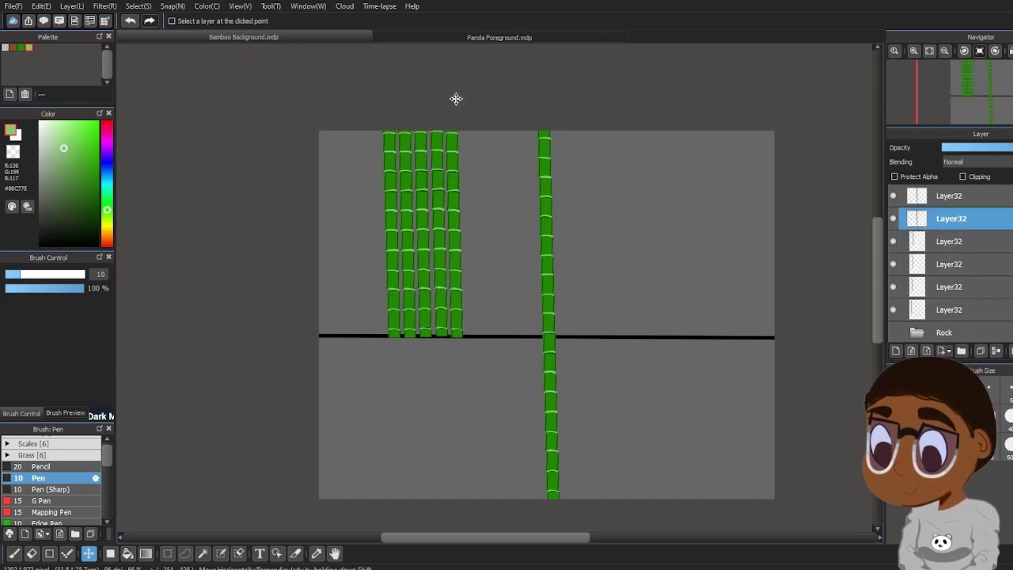
pyautogui.click(934, 198)
pyautogui.moveTo(561, 329); pyautogui.dragTo(473, 170)
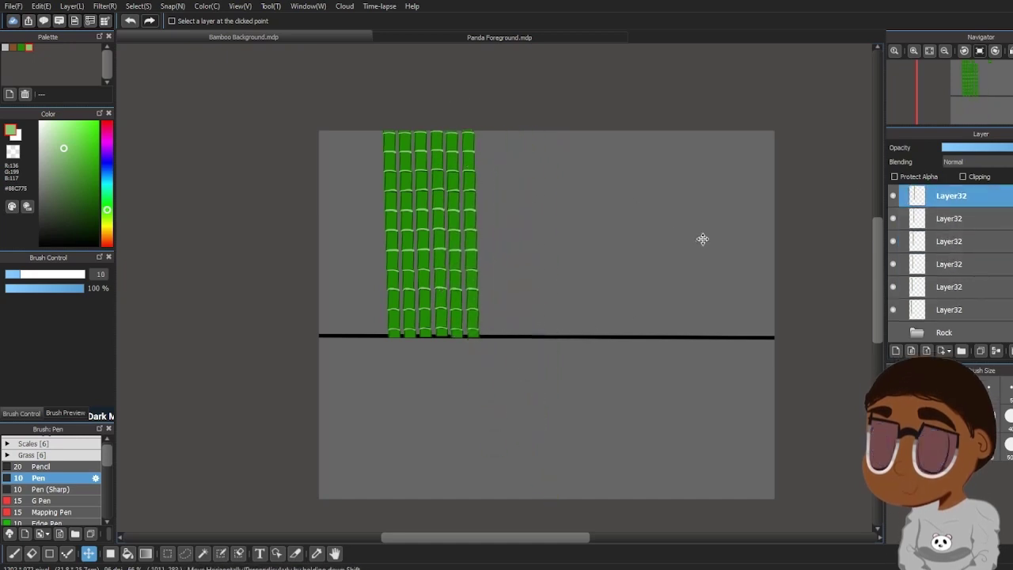
# Lower the bamboo stalks by differing amounts so their bases stagger at and below the black horizon line
pyautogui.moveTo(469, 220); pyautogui.dragTo(468, 233)
pyautogui.click(950, 219)
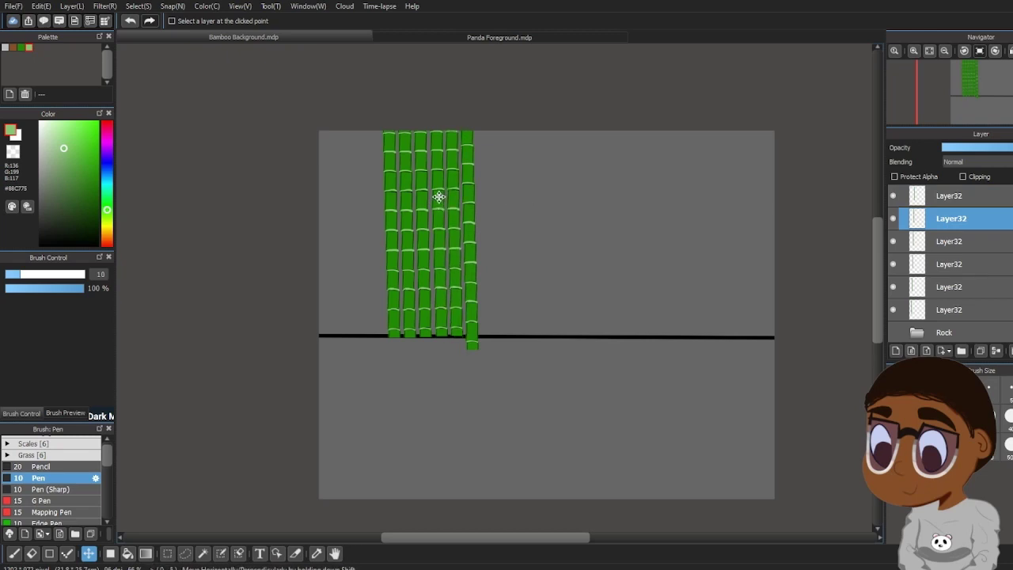
pyautogui.moveTo(439, 196); pyautogui.dragTo(426, 250)
pyautogui.click(954, 196)
pyautogui.click(956, 309)
pyautogui.moveTo(423, 312); pyautogui.dragTo(421, 331)
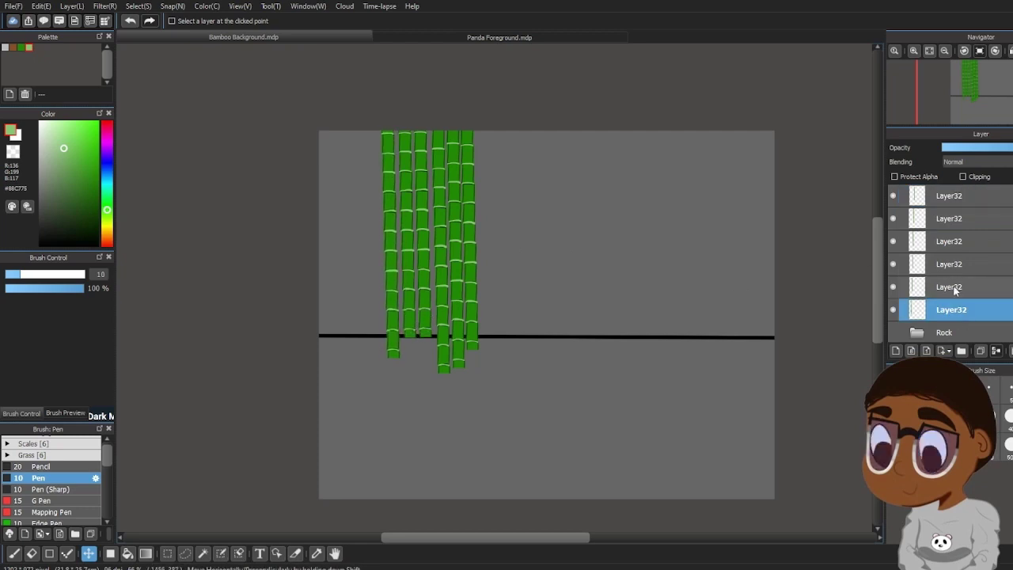
pyautogui.click(954, 290)
pyautogui.moveTo(409, 287); pyautogui.dragTo(428, 296)
pyautogui.click(925, 268)
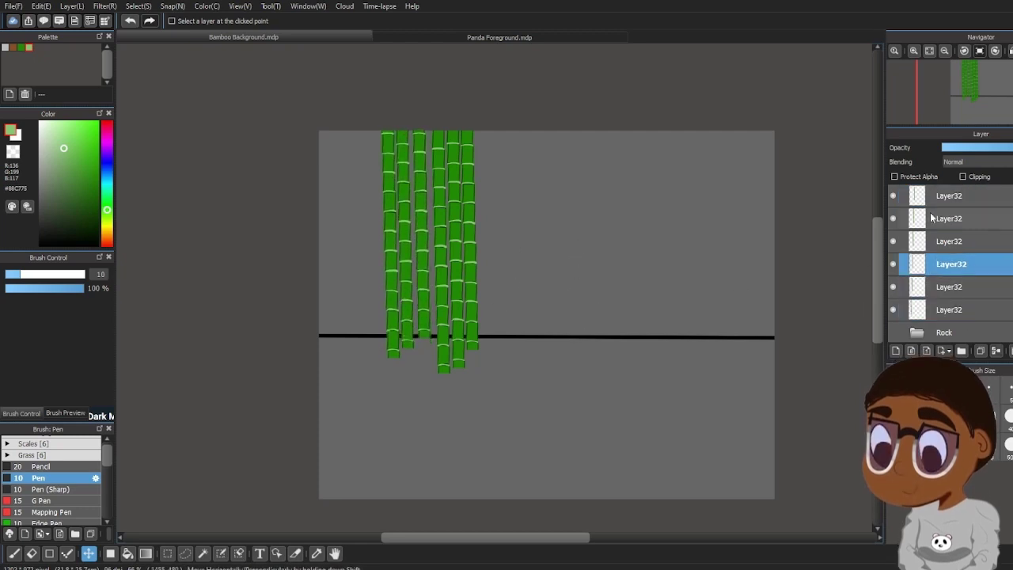
# Group the six bamboo stalk layers in a new folder and collapse it
pyautogui.click(966, 196)
pyautogui.click(961, 350)
pyautogui.moveTo(954, 201); pyautogui.dragTo(979, 223)
pyautogui.moveTo(980, 264); pyautogui.dragTo(980, 229)
pyautogui.moveTo(981, 286); pyautogui.dragTo(989, 262)
pyautogui.scroll(-1, 988, 251)
pyautogui.moveTo(990, 306); pyautogui.dragTo(990, 262)
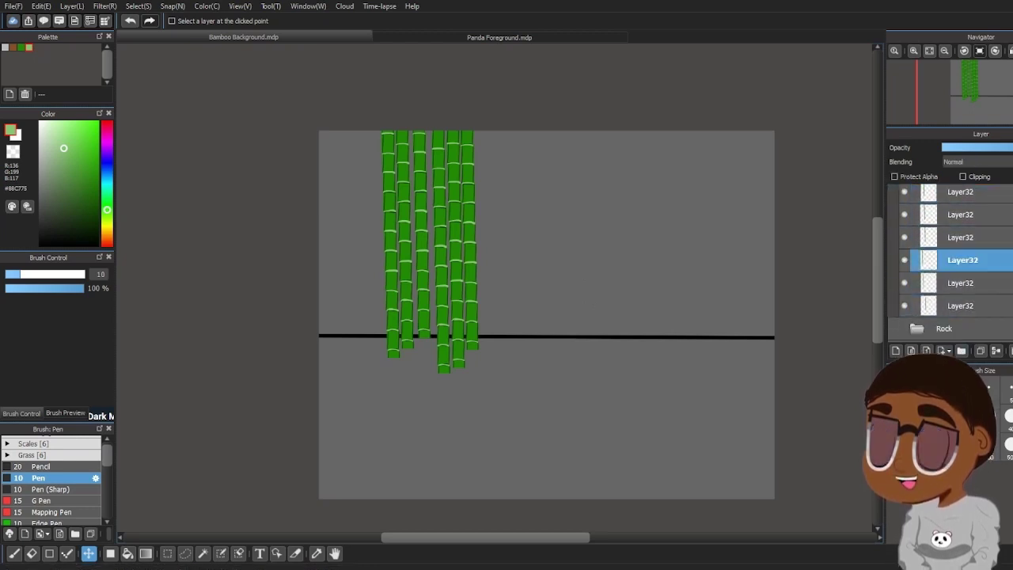
pyautogui.scroll(1, 989, 252)
pyautogui.click(918, 197)
pyautogui.click(963, 352)
pyautogui.hotkey('ctrl', 'z')
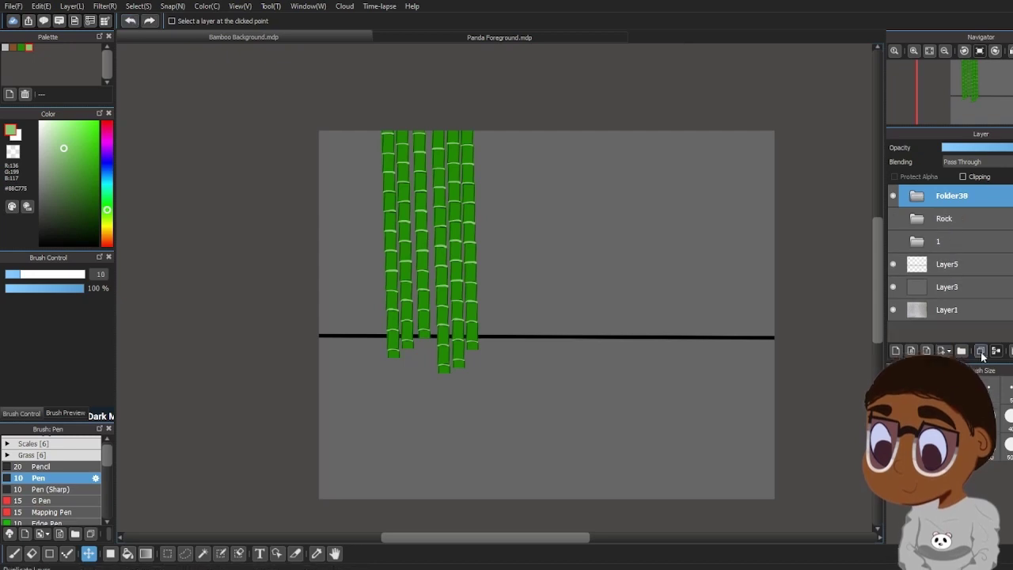
# Duplicate the bamboo folder twice and move one copy to the right of the original group
pyautogui.click(980, 351)
pyautogui.click(980, 351)
pyautogui.moveTo(448, 269); pyautogui.dragTo(545, 283)
# Spread the three bamboo groups side by side along the horizon line
pyautogui.click(955, 219)
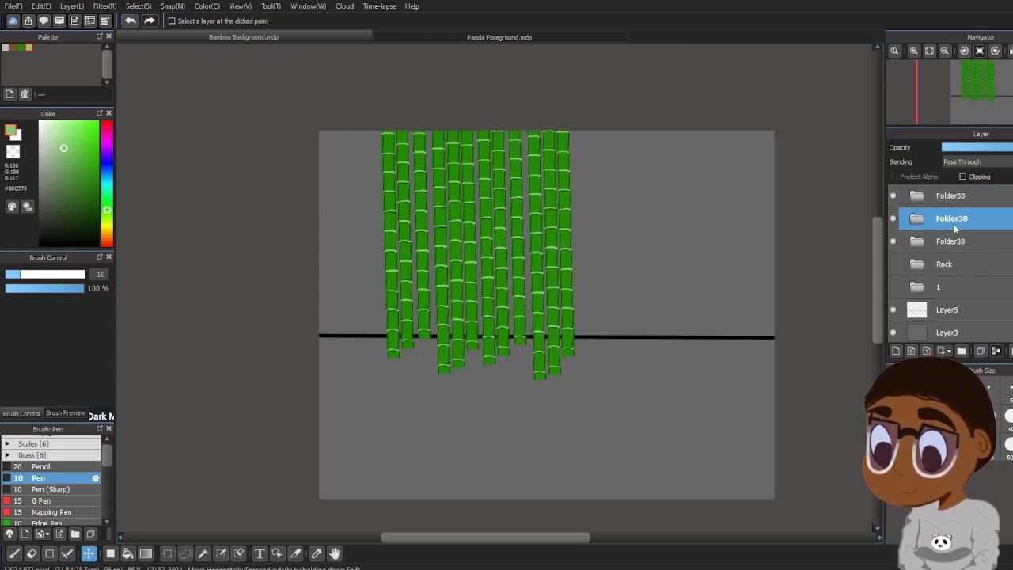
pyautogui.click(955, 240)
pyautogui.moveTo(452, 276); pyautogui.dragTo(355, 272)
pyautogui.moveTo(557, 238)
pyautogui.mouseDown()
pyautogui.moveTo(599, 238)
pyautogui.moveTo(573, 236)
pyautogui.mouseUp()
pyautogui.click(957, 219)
pyautogui.click(964, 198)
pyautogui.moveTo(514, 227); pyautogui.dragTo(624, 234)
pyautogui.click(958, 218)
pyautogui.moveTo(442, 271); pyautogui.dragTo(545, 281)
pyautogui.moveTo(372, 278); pyautogui.dragTo(453, 267)
# Even out the gaps between the three bamboo groups by shifting the middle and right groups to the left
pyautogui.click(957, 242)
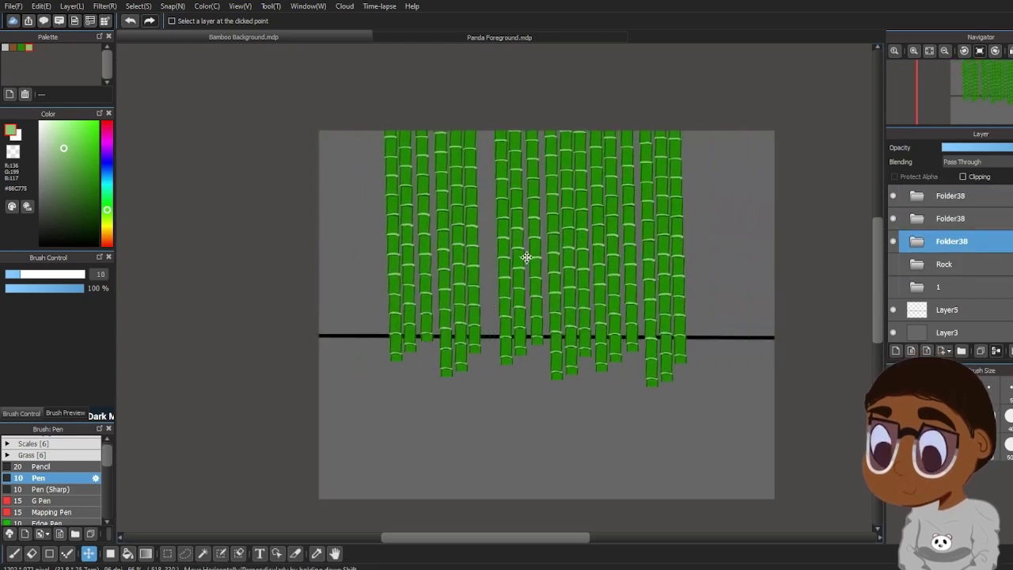
pyautogui.click(956, 219)
pyautogui.moveTo(545, 277); pyautogui.dragTo(536, 276)
pyautogui.click(956, 196)
pyautogui.moveTo(643, 262); pyautogui.dragTo(639, 262)
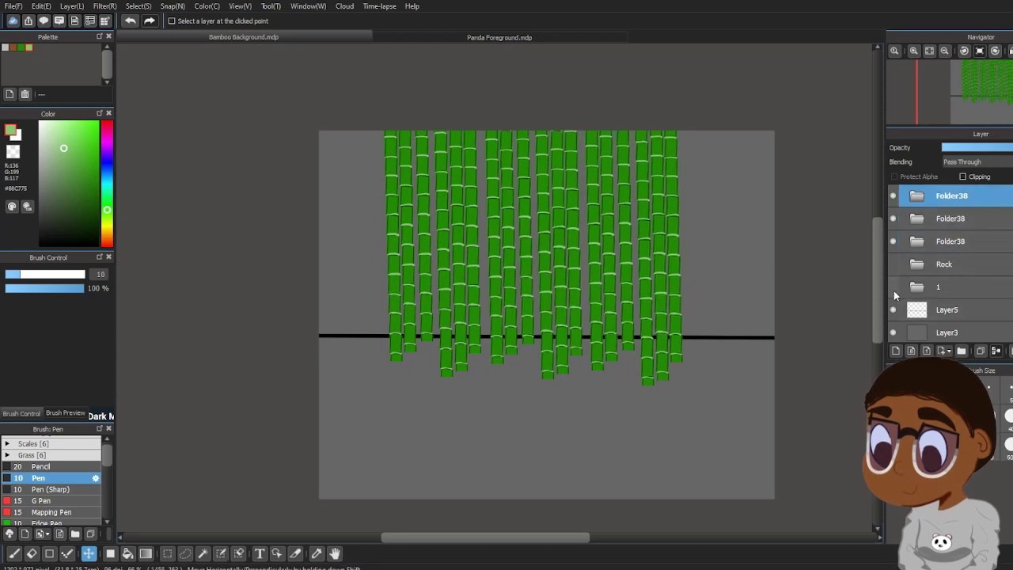
# Show folder 1 and gather the three bamboo group folders into a new folder placed above it
pyautogui.click(893, 288)
pyautogui.moveTo(945, 286); pyautogui.dragTo(958, 187)
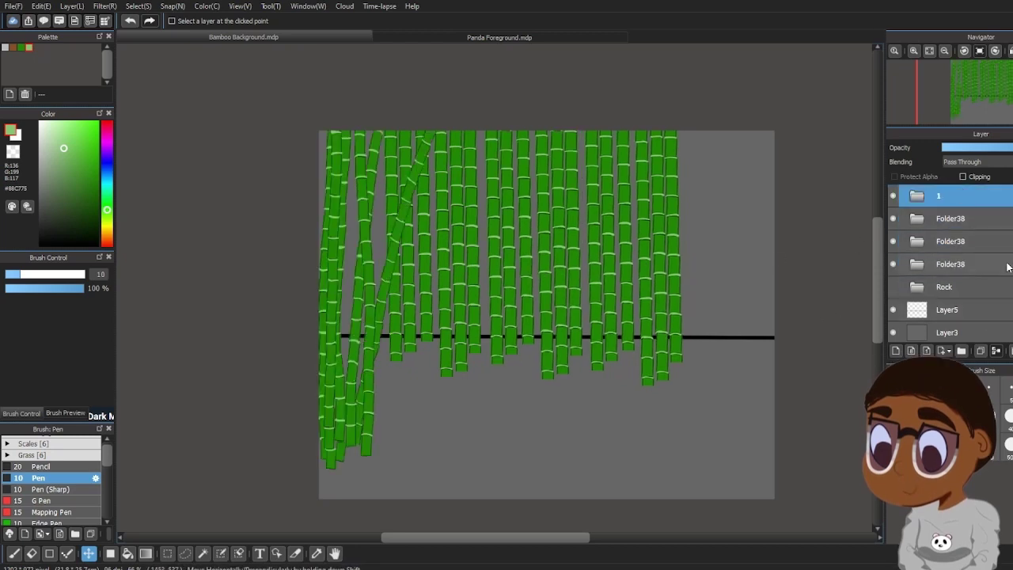
pyautogui.moveTo(962, 242); pyautogui.dragTo(964, 200)
pyautogui.moveTo(967, 265); pyautogui.dragTo(967, 199)
pyautogui.moveTo(973, 288); pyautogui.dragTo(969, 199)
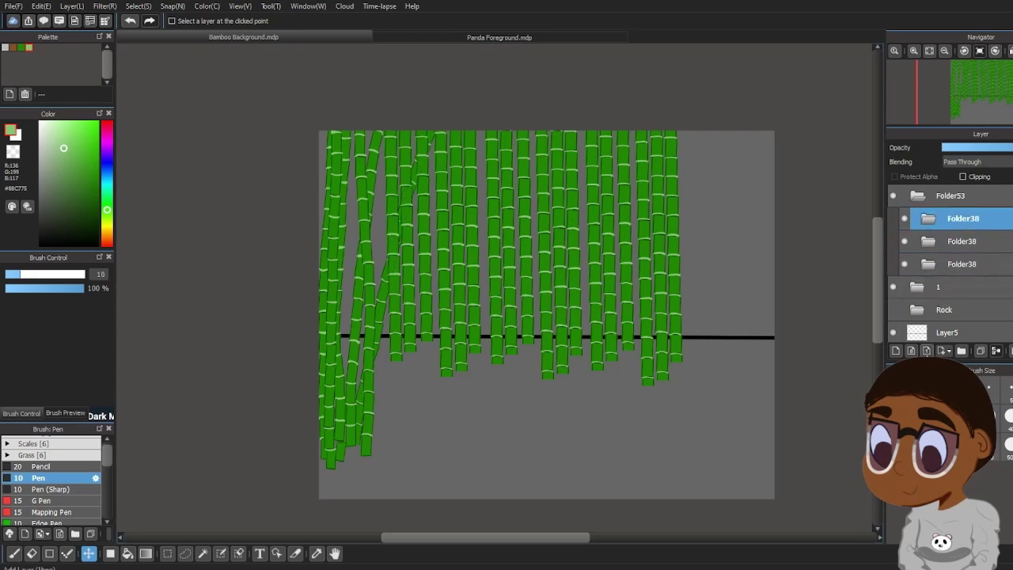
# On a new layer above the three groups, draw a light blue #88AEDB rectangle over the bamboo and lower the layer's opacity
pyautogui.click(896, 350)
pyautogui.moveTo(107, 210); pyautogui.dragTo(110, 179)
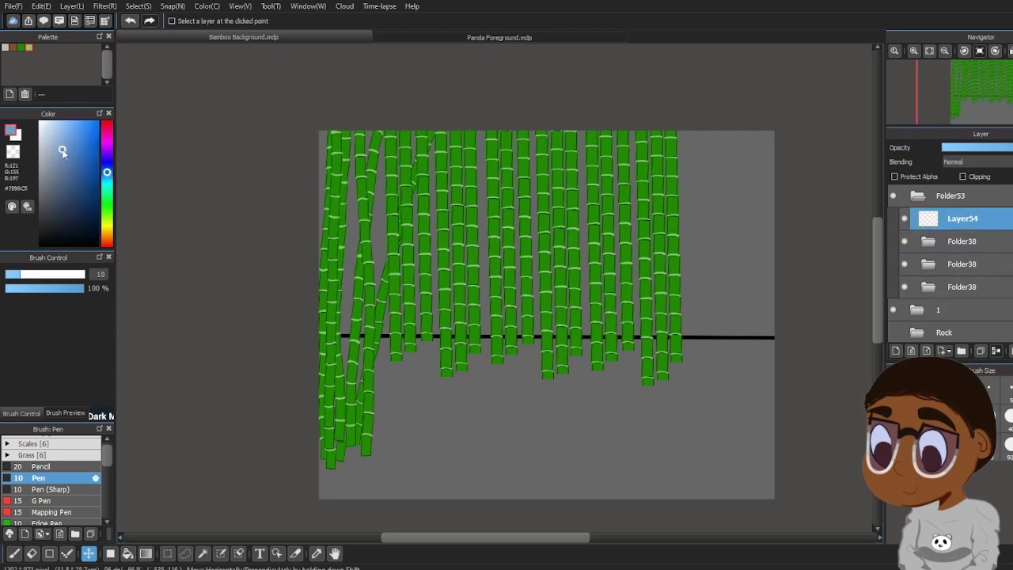
pyautogui.click(111, 553)
pyautogui.moveTo(316, 127); pyautogui.dragTo(771, 377)
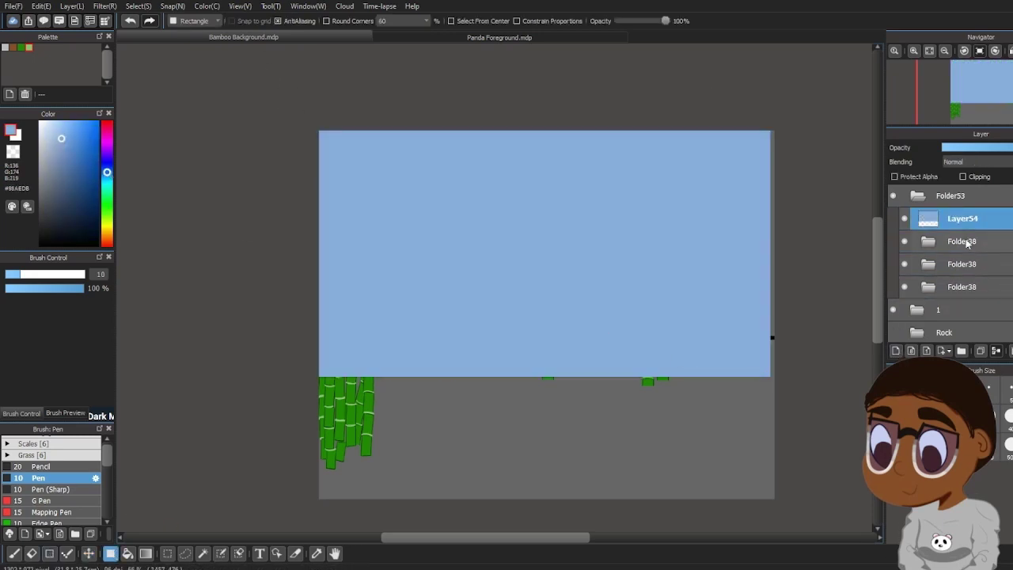
pyautogui.click(1010, 150)
# Bring folder 1 to the top of the layer stack and shift the blue rectangle to the canvas's right edge
pyautogui.moveTo(941, 309); pyautogui.dragTo(962, 194)
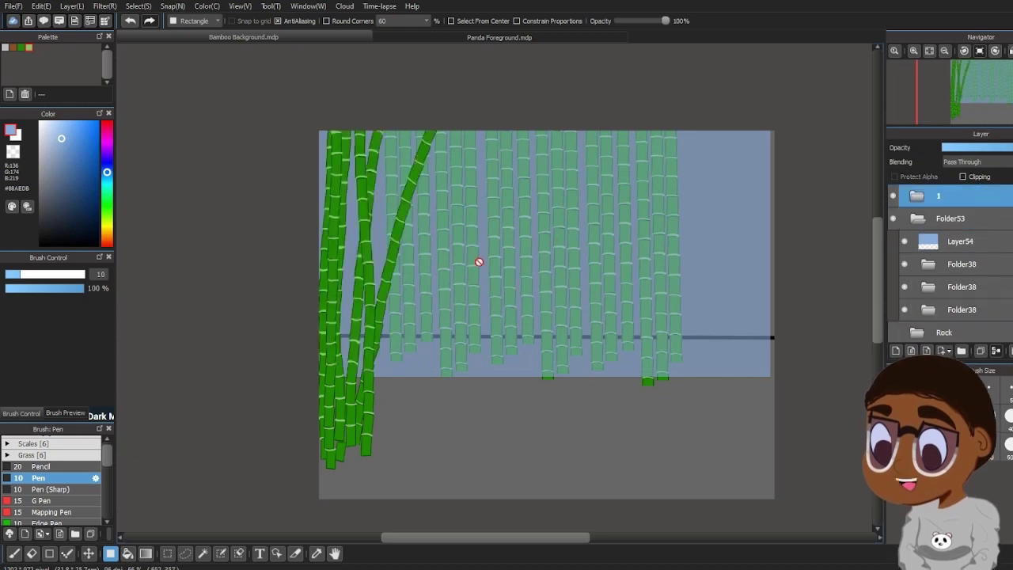
pyautogui.click(89, 554)
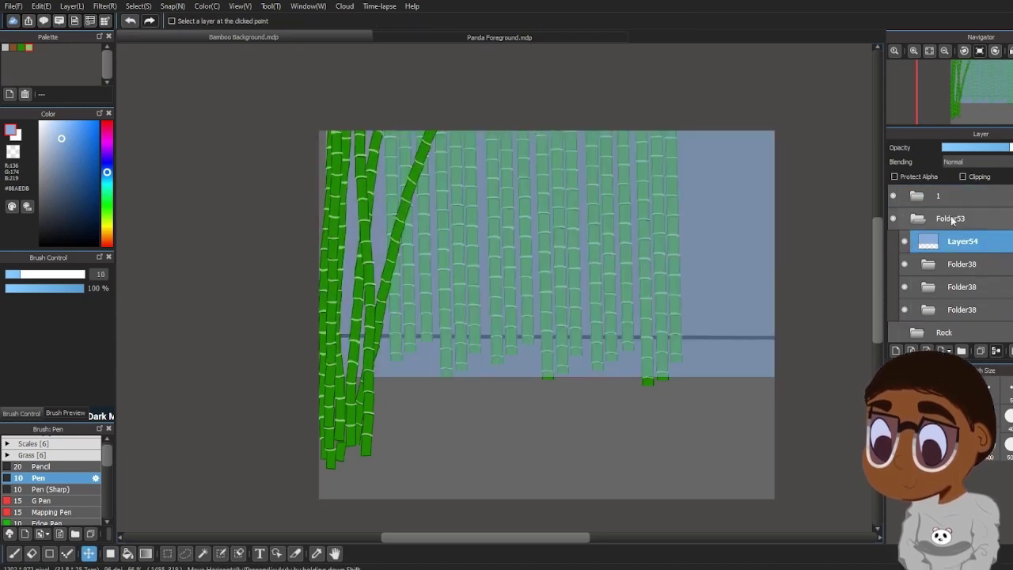
# Reposition the three distant bamboo groups, setting one behind the foreground bamboo at the canvas's left edge
pyautogui.click(954, 309)
pyautogui.moveTo(509, 285); pyautogui.dragTo(514, 285)
pyautogui.click(962, 286)
pyautogui.moveTo(444, 277); pyautogui.dragTo(442, 277)
pyautogui.click(962, 265)
pyautogui.moveTo(454, 289); pyautogui.dragTo(390, 286)
# Expand the leftmost distant group's folder and hide folder 1 to expose its individual stalks
pyautogui.click(929, 264)
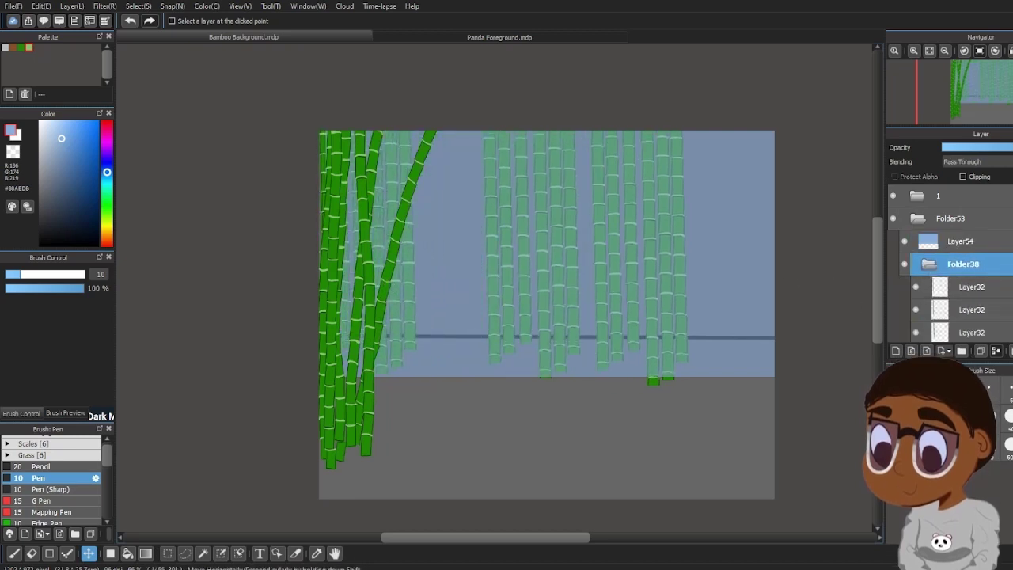
pyautogui.scroll(-3, 941, 277)
pyautogui.click(949, 280)
pyautogui.scroll(2, 911, 209)
pyautogui.scroll(1, 911, 209)
pyautogui.click(894, 196)
pyautogui.scroll(-3, 942, 269)
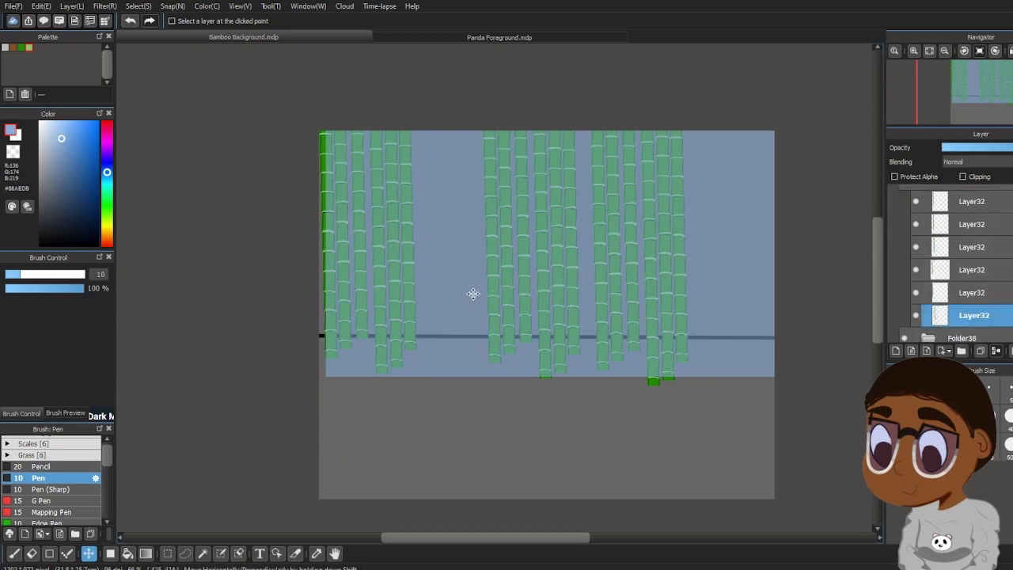
# Shift individual stalks of the leftmost group toward the empty gap on its right side
pyautogui.click(954, 201)
pyautogui.moveTo(407, 243); pyautogui.dragTo(419, 244)
pyautogui.click(409, 245)
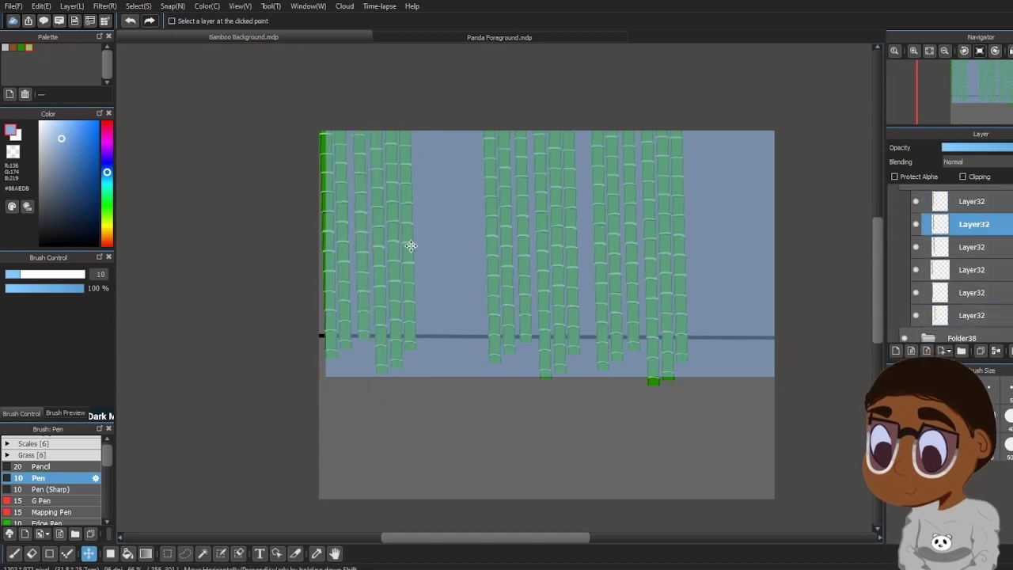
pyautogui.click(979, 315)
pyautogui.moveTo(422, 283); pyautogui.dragTo(462, 283)
pyautogui.click(971, 294)
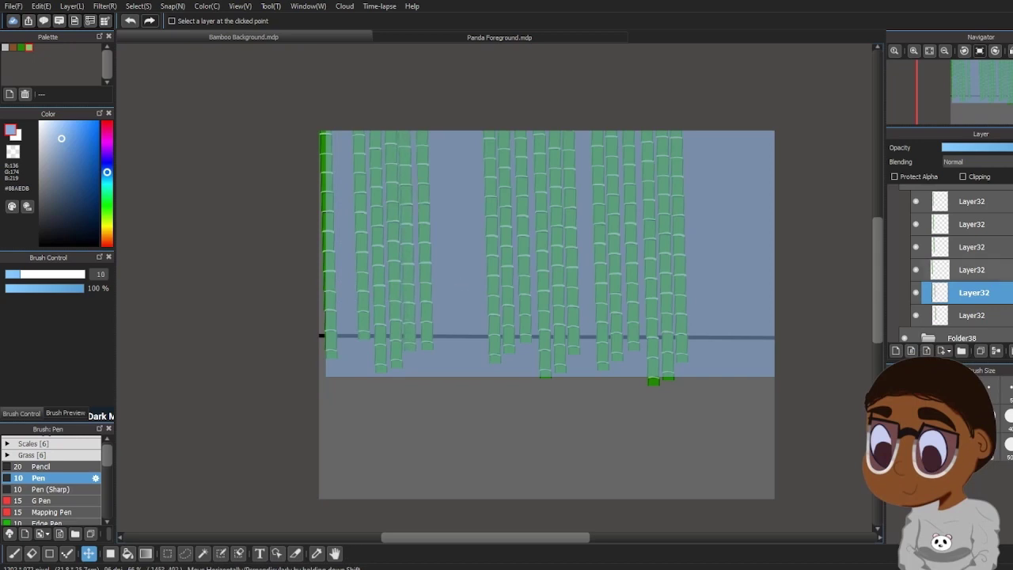
# Move the leftmost group's other stalks toward the canvas's left edge with varied spacing
pyautogui.click(972, 271)
pyautogui.moveTo(399, 287); pyautogui.dragTo(337, 271)
pyautogui.click(973, 248)
pyautogui.click(972, 224)
pyautogui.click(373, 254)
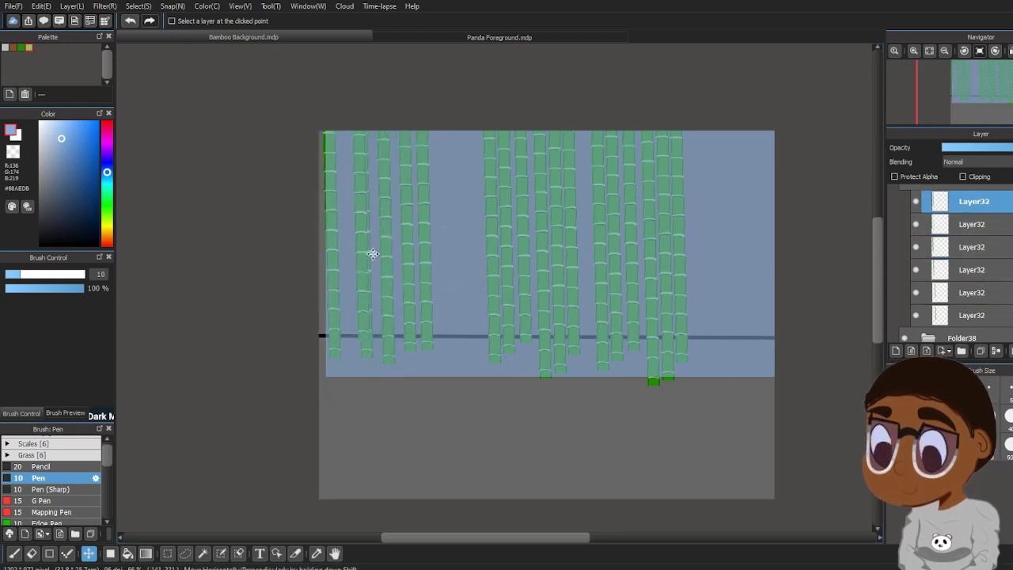
# Transform the leftmost group's right-end stalk by extending its base below the horizon line
pyautogui.click(972, 316)
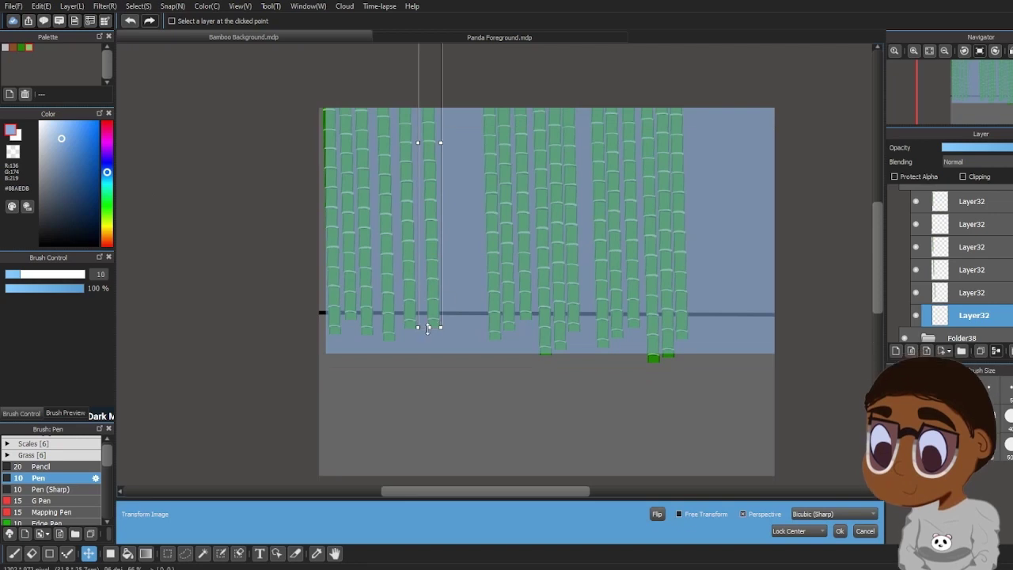
pyautogui.moveTo(428, 327); pyautogui.dragTo(424, 396)
pyautogui.press('Return')
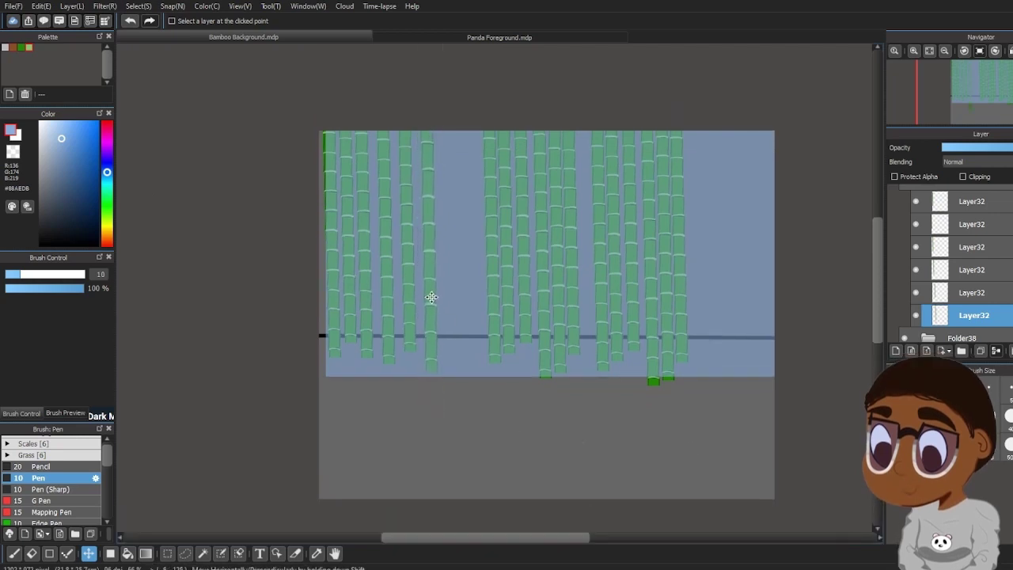
# Adjust the leftmost group's second stalk from the right with Transform
pyautogui.click(967, 293)
pyautogui.click(139, 6)
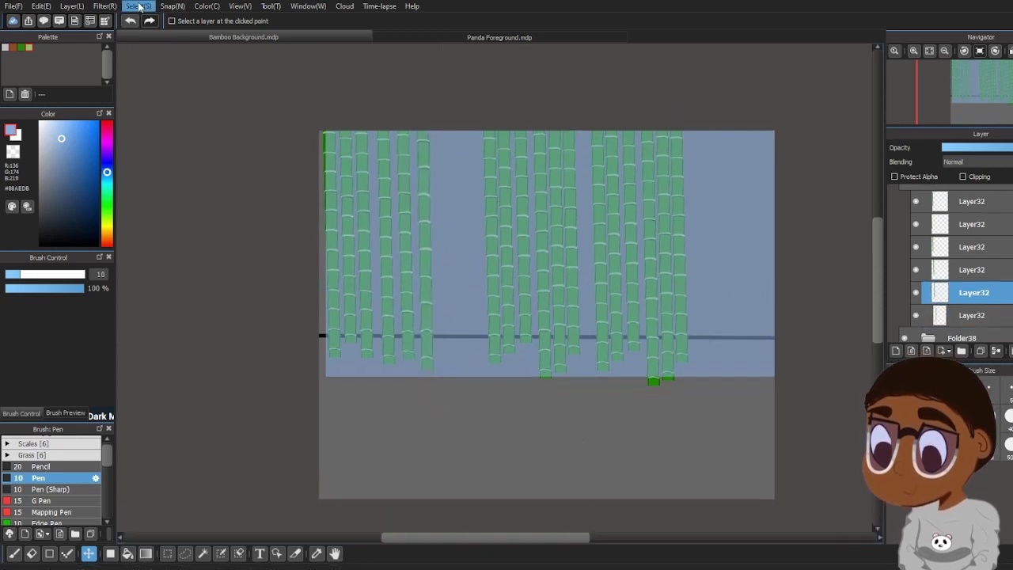
pyautogui.click(162, 114)
pyautogui.moveTo(412, 340); pyautogui.dragTo(407, 300)
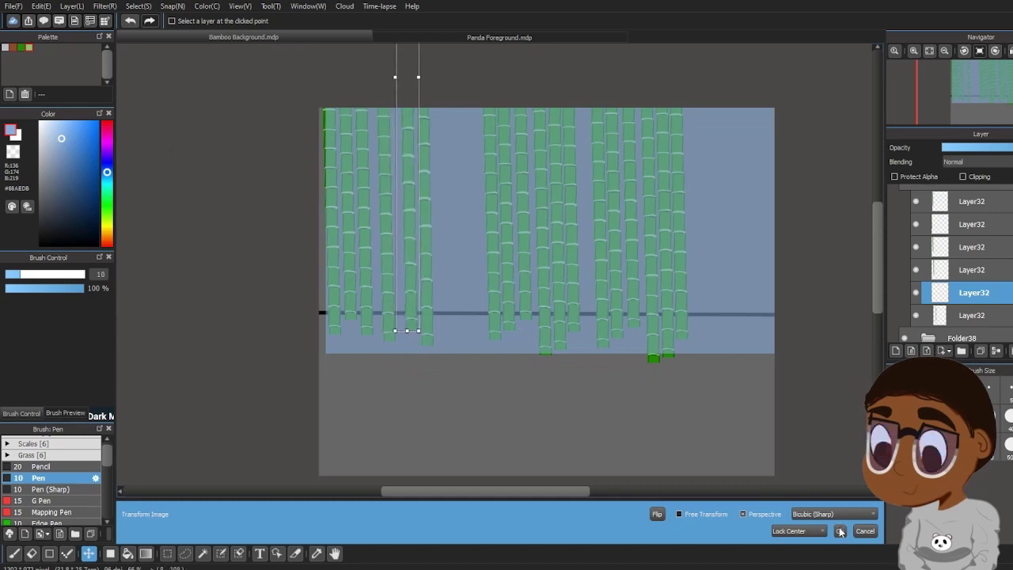
pyautogui.click(840, 531)
# Adjust the leftmost group's third stalk from the left with Transform, keeping its base just below the horizon line
pyautogui.click(968, 270)
pyautogui.click(973, 247)
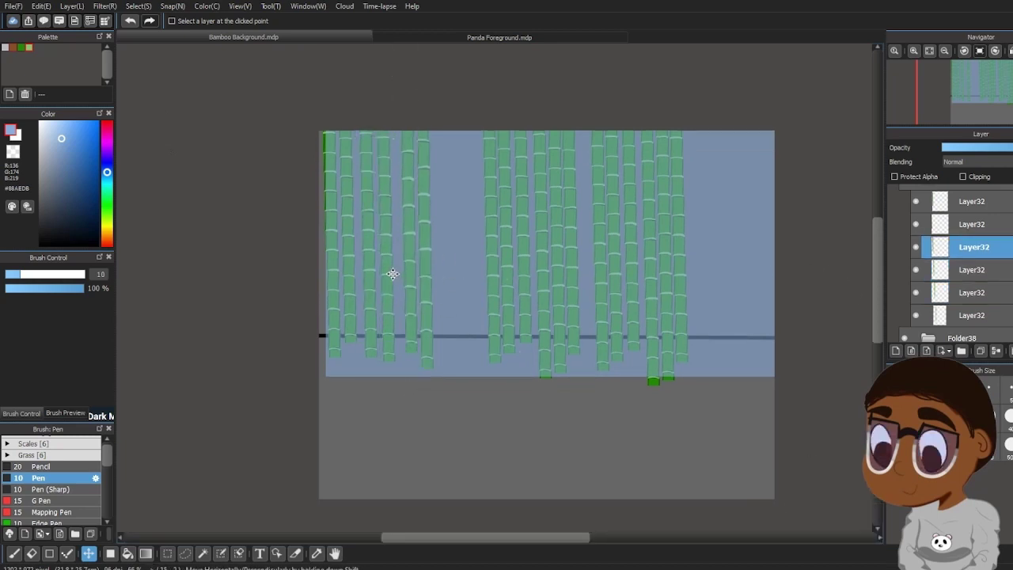
pyautogui.hotkey('ctrl', 't')
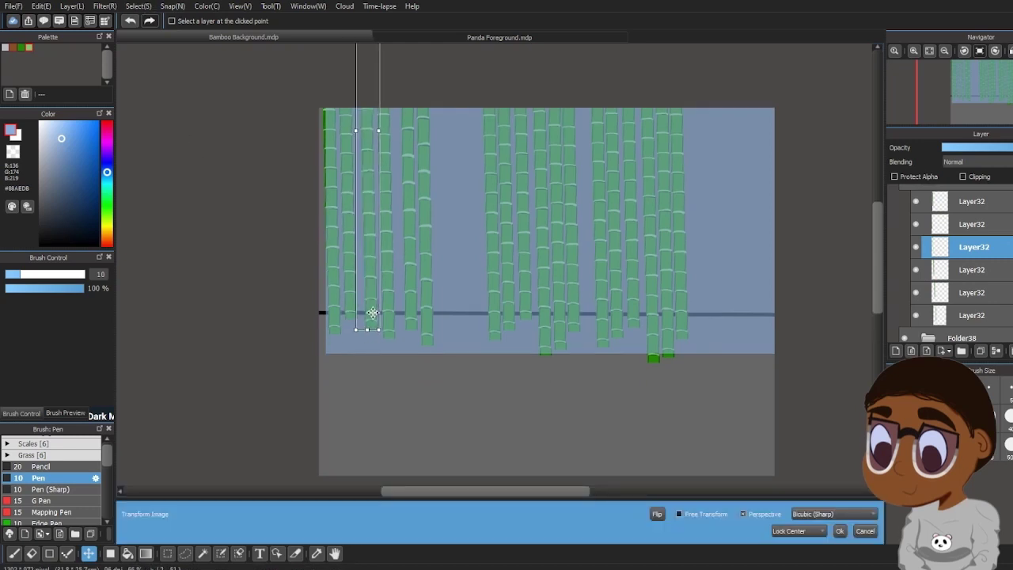
pyautogui.click(839, 531)
# Reposition the leftmost group's middle stalks to close the gap beside its two right-end stalks
pyautogui.click(975, 269)
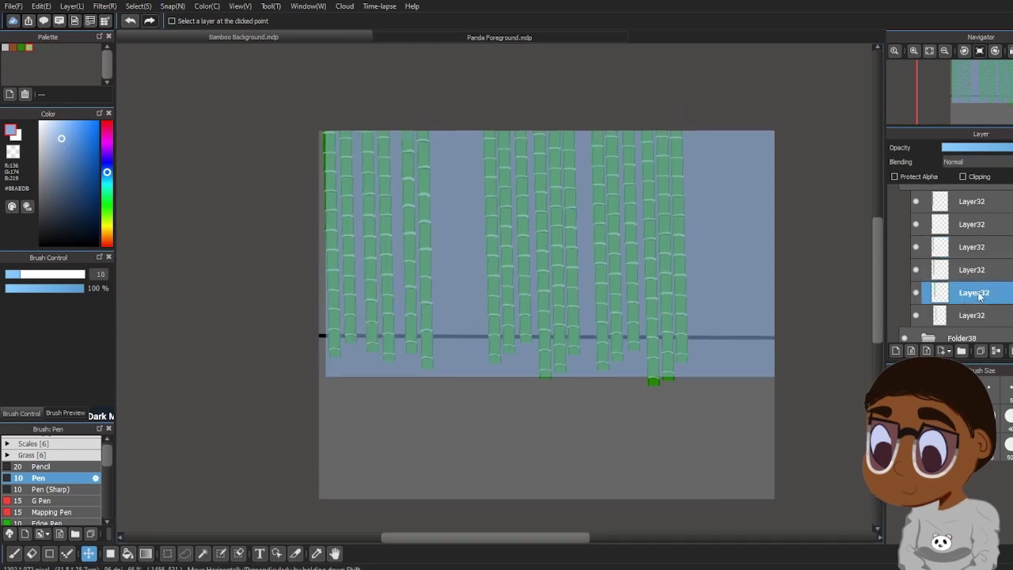
pyautogui.click(371, 293)
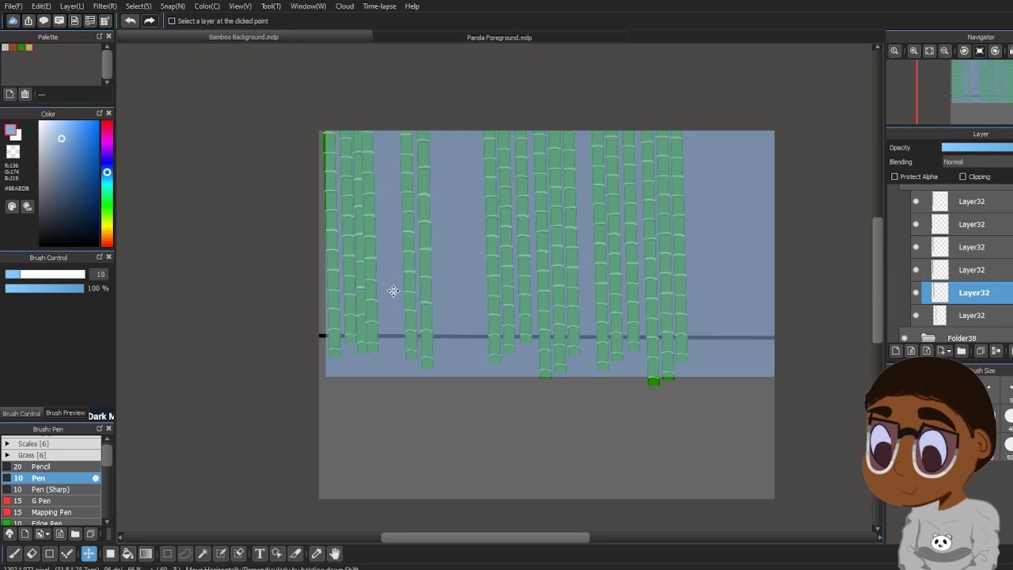
pyautogui.click(975, 274)
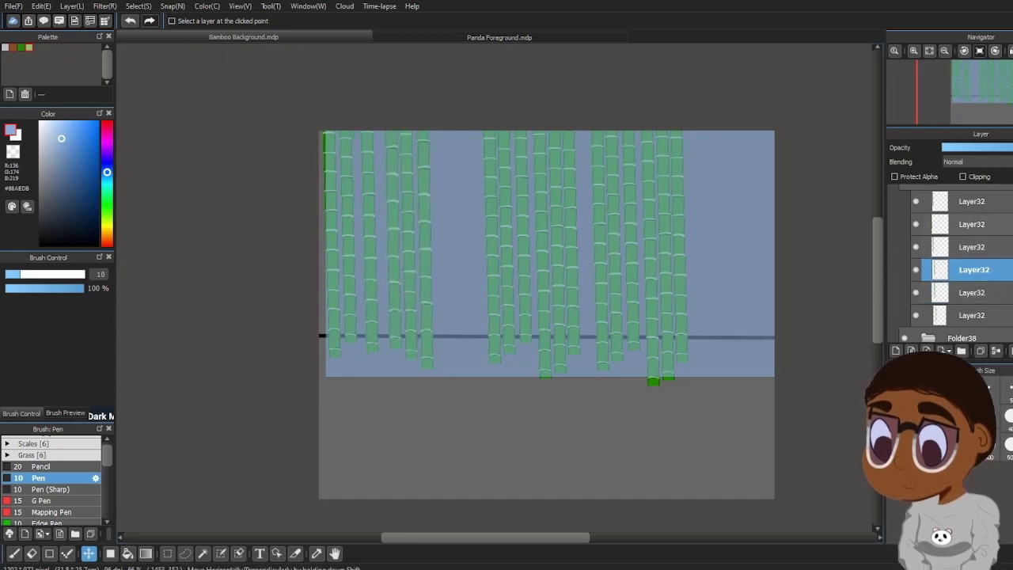
pyautogui.click(378, 247)
pyautogui.click(380, 255)
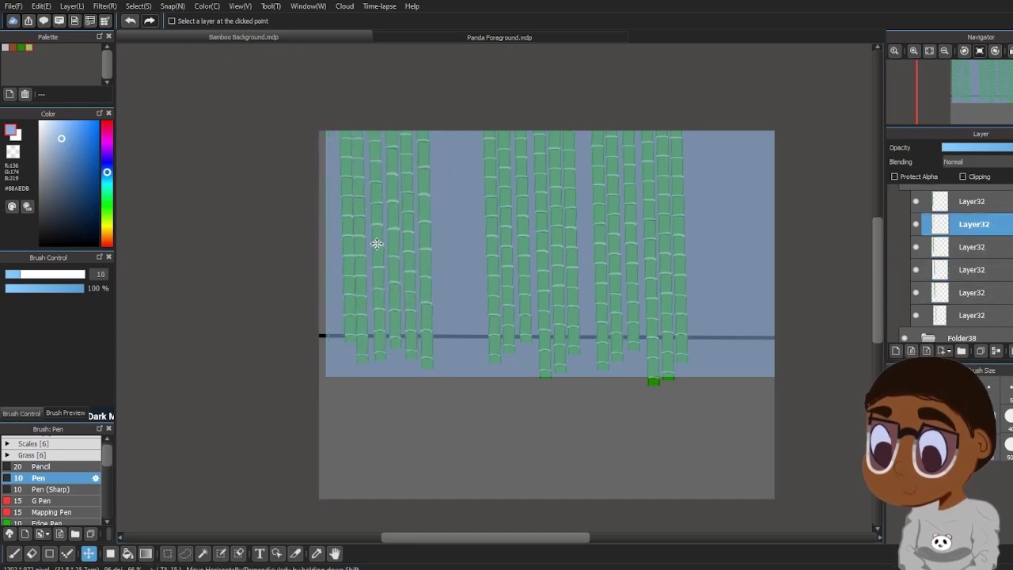
# Fine-tune the leftmost group by nudging its outer and inner stalks for irregular spacing and base heights
pyautogui.moveTo(358, 340)
pyautogui.mouseDown()
pyautogui.moveTo(360, 358)
pyautogui.moveTo(364, 335)
pyautogui.mouseUp()
pyautogui.click(865, 534)
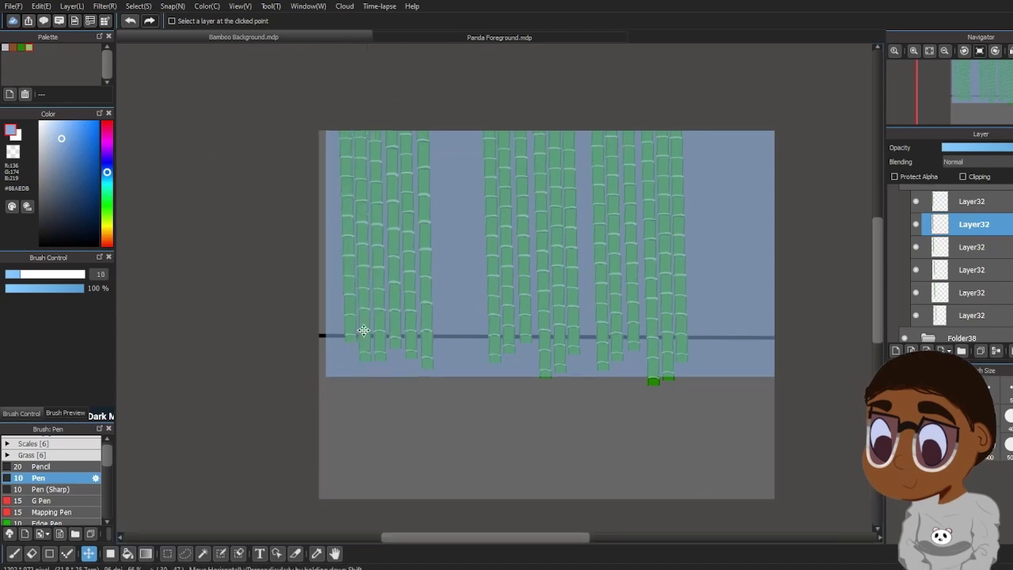
pyautogui.click(997, 205)
pyautogui.moveTo(354, 270); pyautogui.dragTo(346, 290)
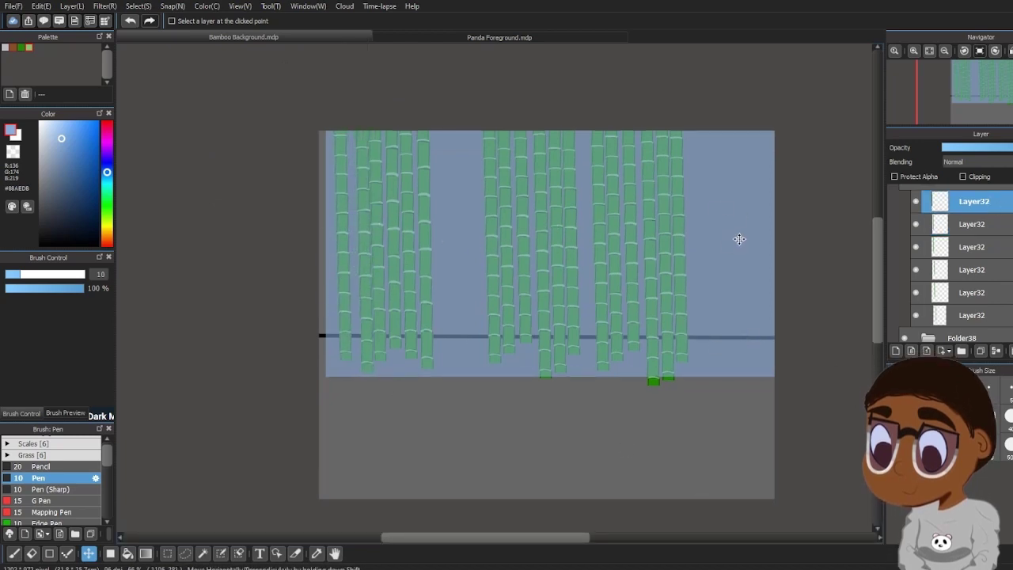
pyautogui.click(954, 318)
pyautogui.moveTo(427, 289); pyautogui.dragTo(434, 289)
pyautogui.click(956, 293)
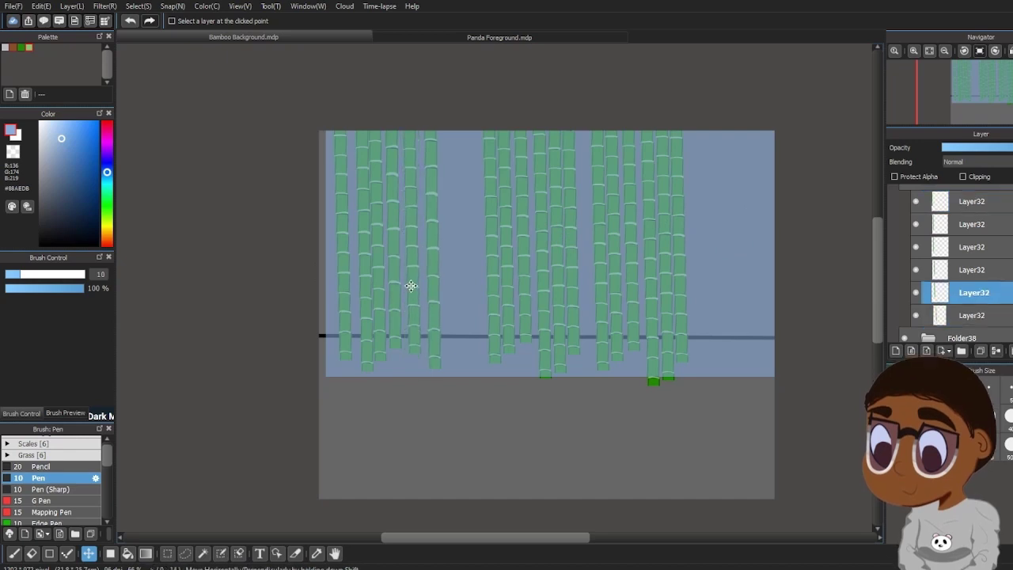
# Collapse the leftmost group's folder and show folder 1 again
pyautogui.scroll(1, 927, 226)
pyautogui.click(927, 207)
pyautogui.scroll(2, 924, 208)
pyautogui.click(893, 195)
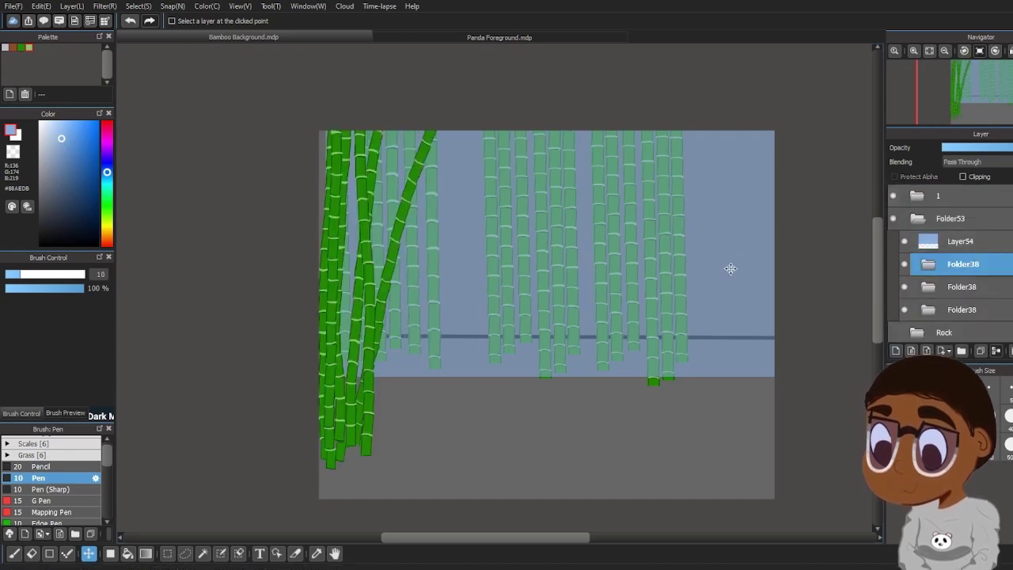
# Fit the blue overlay on Layer54 to the canvas width and rename its enclosing folder Wall
pyautogui.click(701, 251)
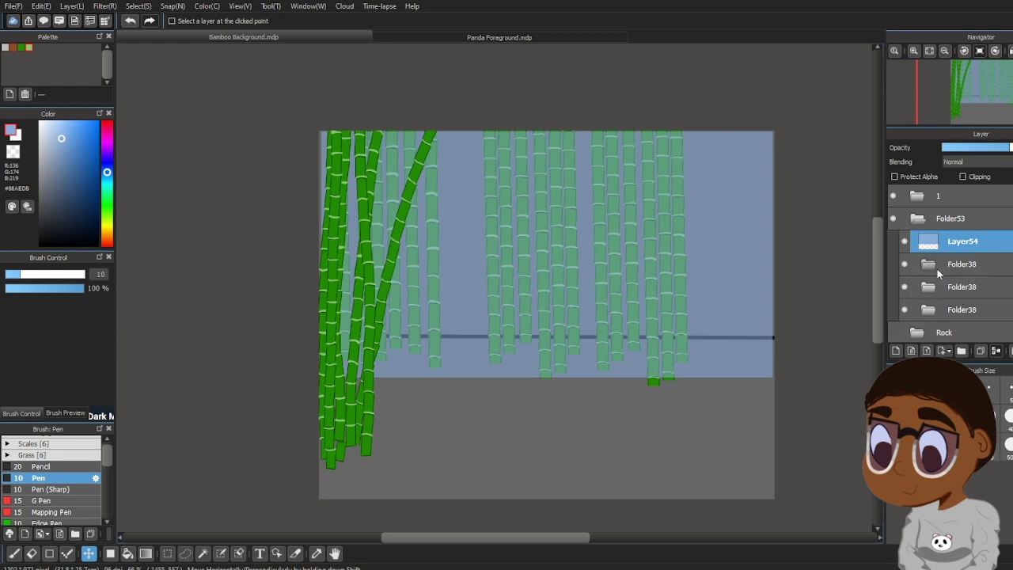
pyautogui.click(917, 221)
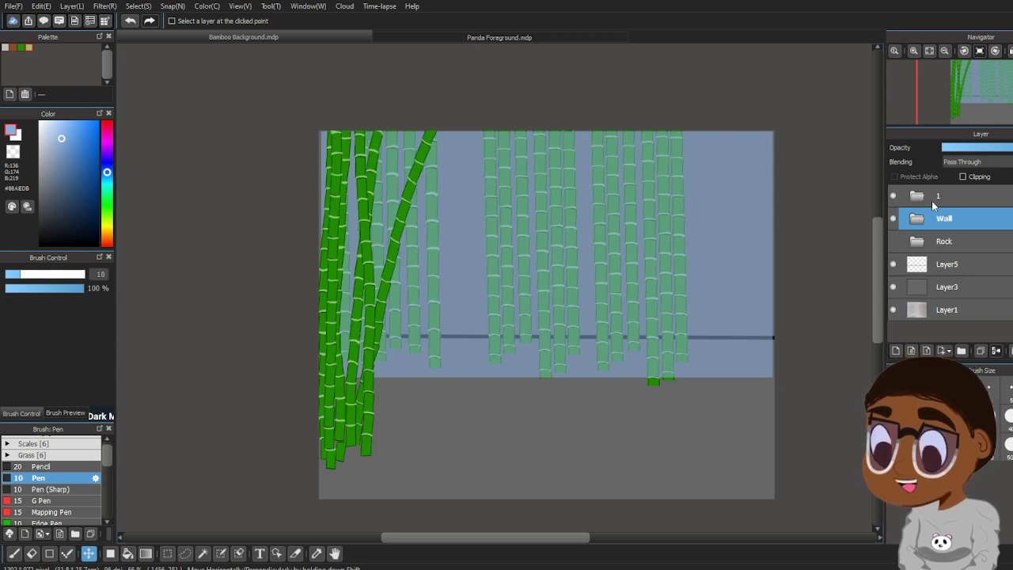
# Show the Rock folder and move it above folder 1 in the layer stack
pyautogui.click(893, 242)
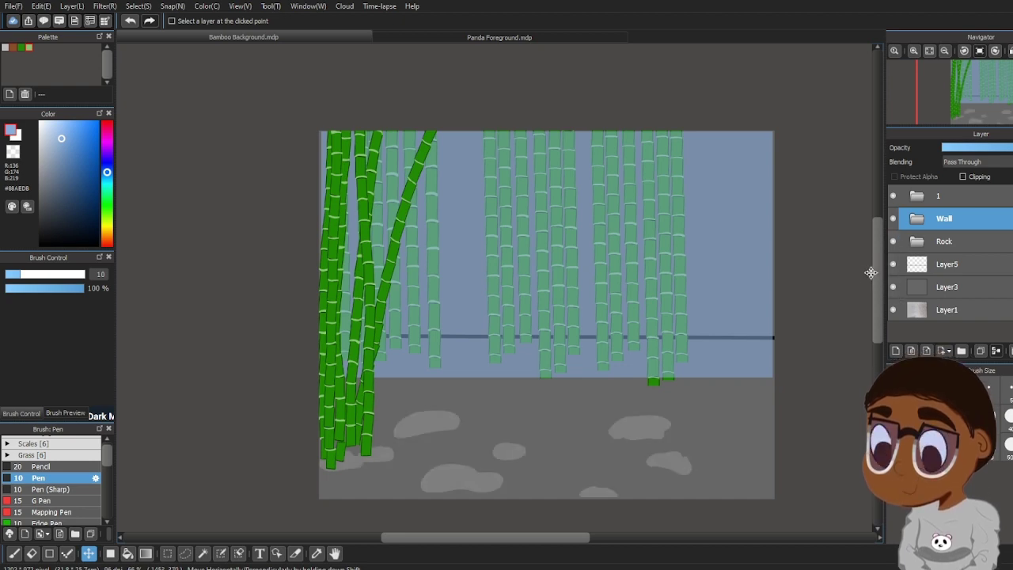
pyautogui.moveTo(960, 243); pyautogui.dragTo(957, 185)
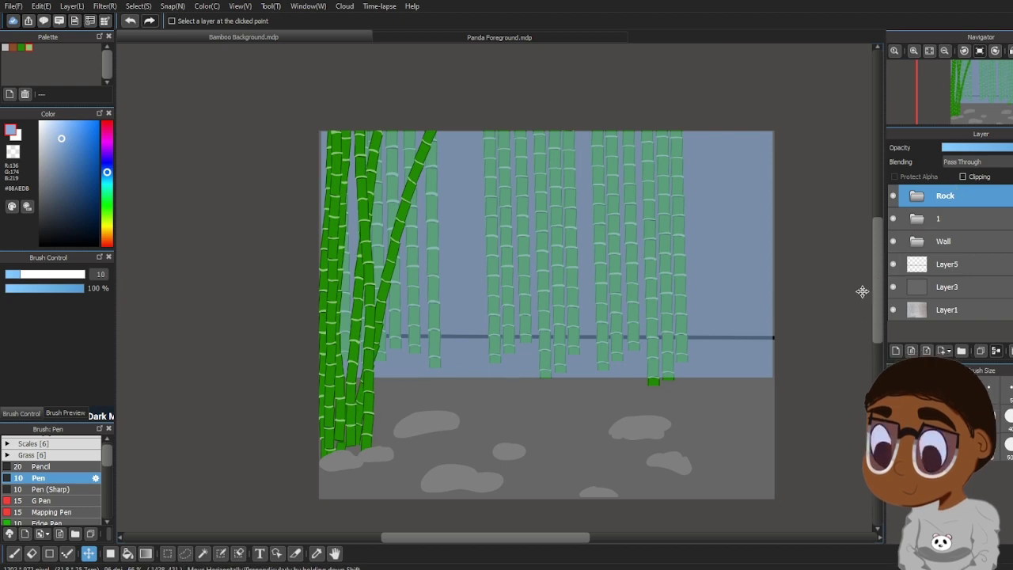
pyautogui.scroll(-2, 875, 292)
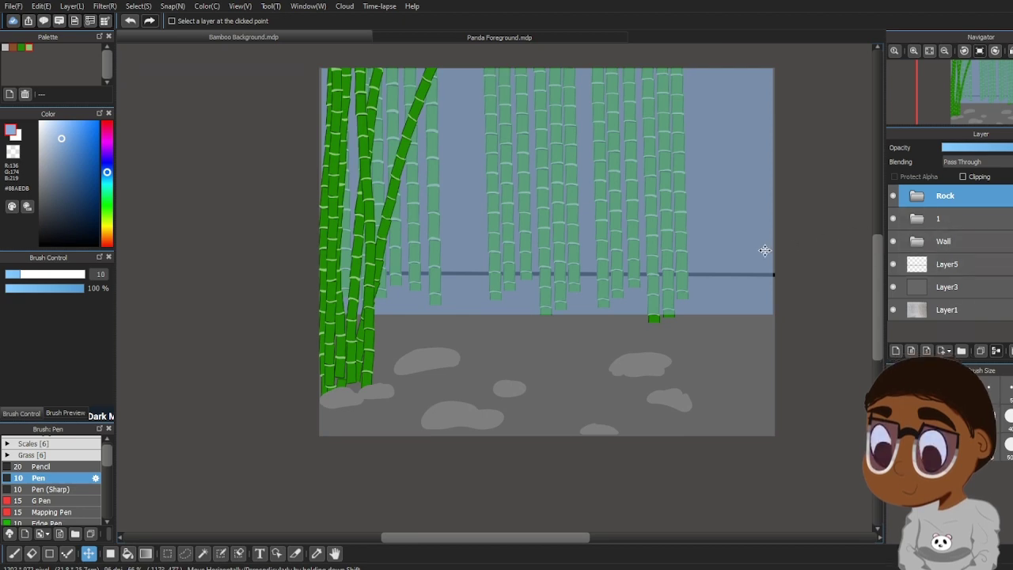
# Add a new folder containing an empty layer above the Rock folder
pyautogui.click(962, 351)
pyautogui.click(896, 350)
pyautogui.click(914, 51)
pyautogui.moveTo(877, 297); pyautogui.dragTo(877, 310)
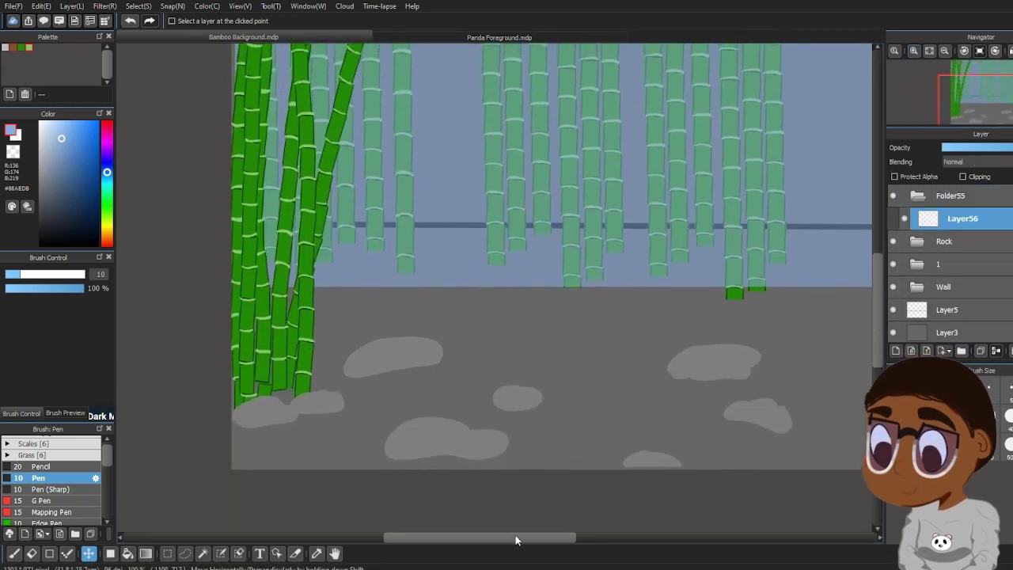
pyautogui.moveTo(516, 534); pyautogui.dragTo(534, 533)
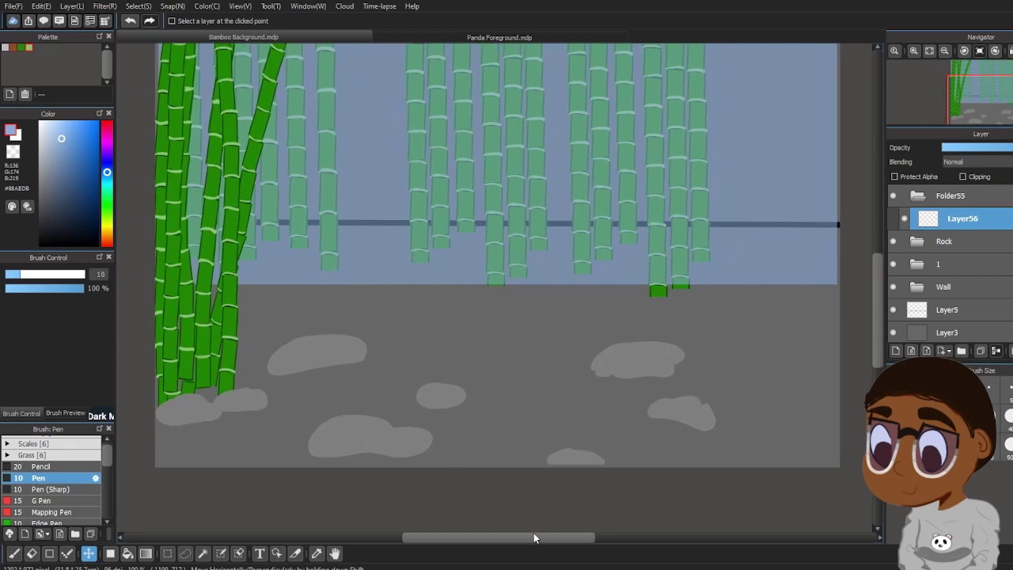
# Switch to painting with the 1 Grass brush from the Grass set, and undo a test stroke across the ground
pyautogui.click(88, 455)
pyautogui.moveTo(106, 457); pyautogui.dragTo(106, 459)
pyautogui.click(91, 453)
pyautogui.click(14, 554)
pyautogui.moveTo(399, 360); pyautogui.dragTo(535, 341)
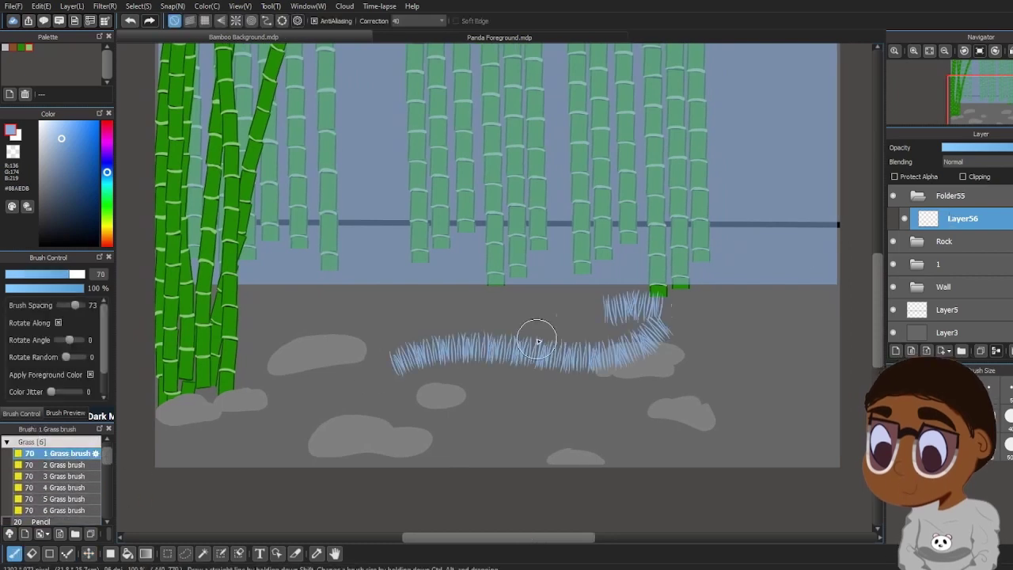
pyautogui.click(130, 21)
# Try the 2 Grass brush and 3 Grass brush with a stroke each across the ground, undoing both
pyautogui.click(67, 465)
pyautogui.moveTo(353, 341); pyautogui.dragTo(455, 341)
pyautogui.click(132, 23)
pyautogui.click(67, 476)
pyautogui.moveTo(364, 375); pyautogui.dragTo(540, 323)
pyautogui.click(130, 22)
# Compare the 4 and 5 Grass brushes with undone test strokes, and keep the 4 Grass brush selected
pyautogui.click(70, 488)
pyautogui.moveTo(237, 407); pyautogui.dragTo(686, 347)
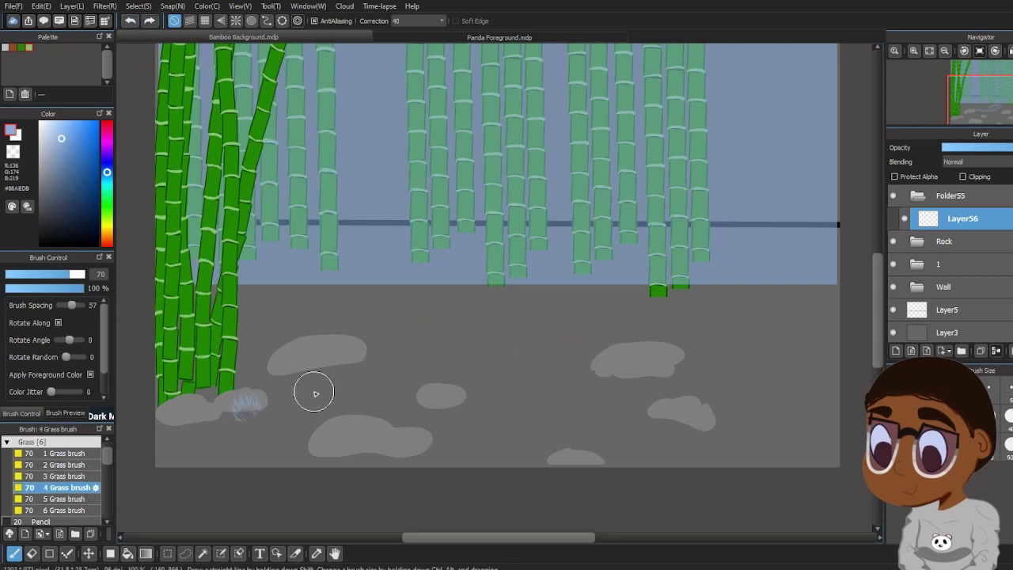
pyautogui.click(129, 21)
pyautogui.click(70, 499)
pyautogui.moveTo(302, 383); pyautogui.dragTo(688, 351)
pyautogui.click(131, 22)
pyautogui.click(71, 490)
pyautogui.moveTo(364, 347); pyautogui.dragTo(280, 312)
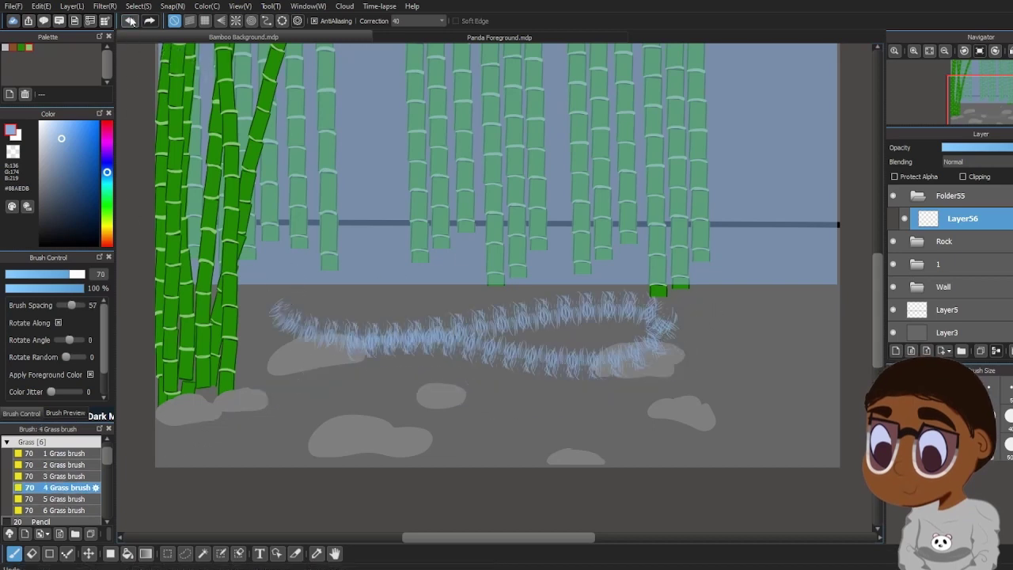
pyautogui.click(130, 21)
# Try grass strokes in orange and muted brown (#A8805F) across the ground, undoing each one
pyautogui.moveTo(107, 173); pyautogui.dragTo(115, 237)
pyautogui.click(74, 129)
pyautogui.moveTo(360, 336)
pyautogui.mouseDown()
pyautogui.moveTo(401, 314)
pyautogui.moveTo(629, 321)
pyautogui.mouseUp()
pyautogui.click(131, 21)
pyautogui.click(65, 164)
pyautogui.moveTo(320, 362); pyautogui.dragTo(689, 369)
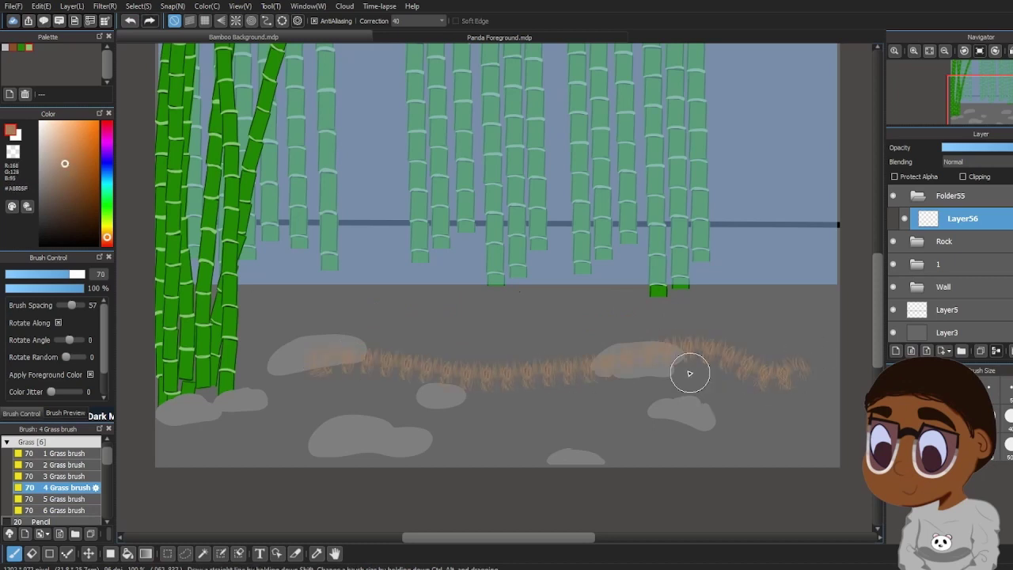
pyautogui.click(132, 21)
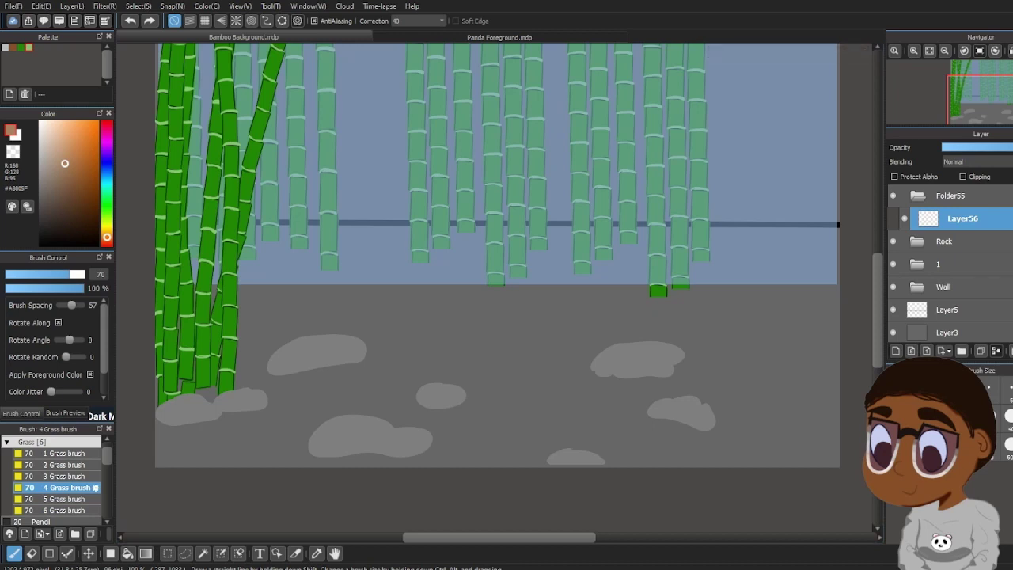
# Paste the grass photo on a layer above Folder55 and scale it down into the canvas's upper-left corner
pyautogui.hotkey('ctrl', 'v')
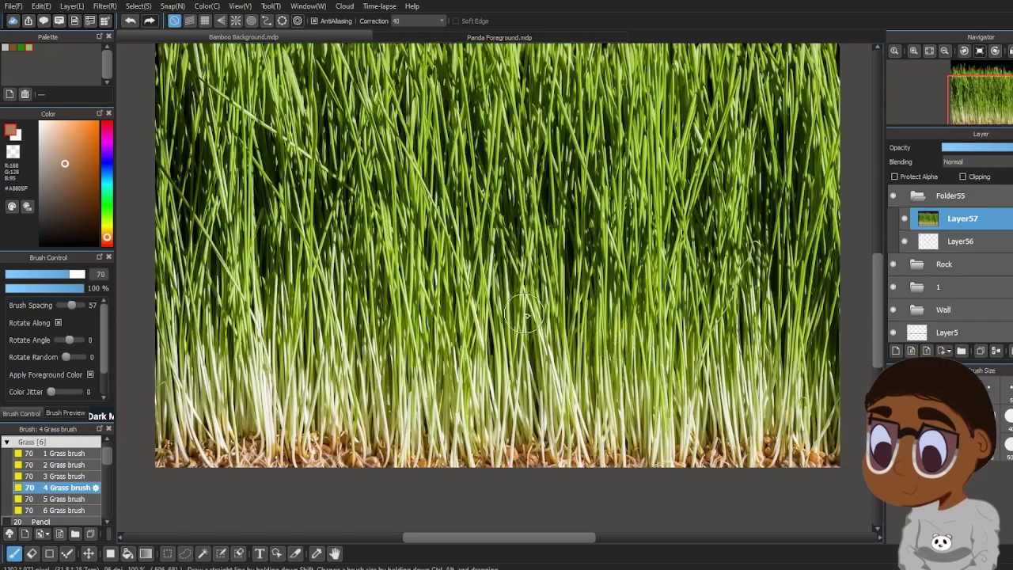
pyautogui.moveTo(980, 193); pyautogui.dragTo(980, 187)
pyautogui.click(138, 7)
pyautogui.click(167, 151)
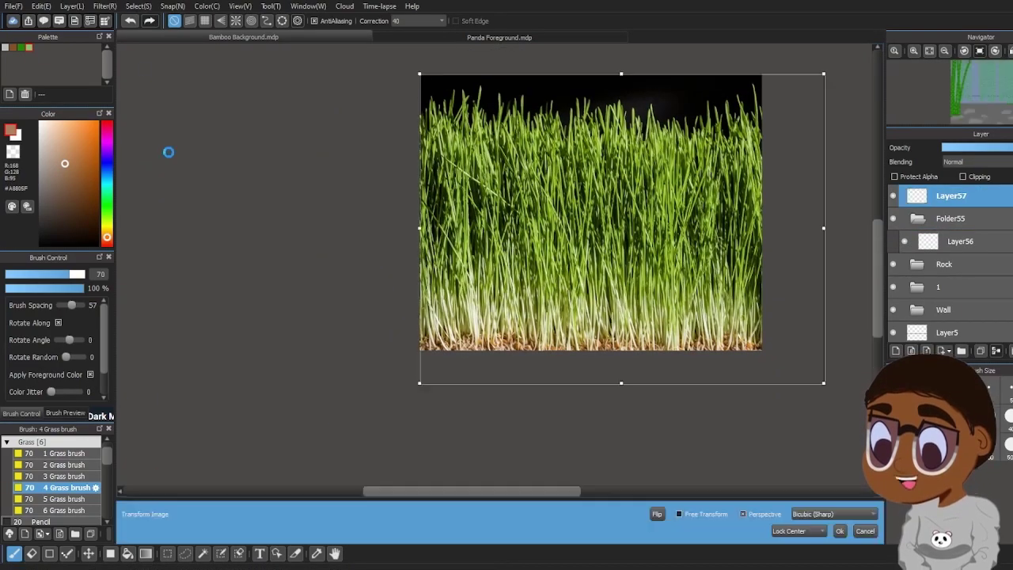
pyautogui.moveTo(824, 382); pyautogui.dragTo(697, 285)
pyautogui.moveTo(623, 236); pyautogui.dragTo(495, 139)
pyautogui.press('Return')
pyautogui.scroll(-3, 534, 245)
pyautogui.scroll(5, 535, 245)
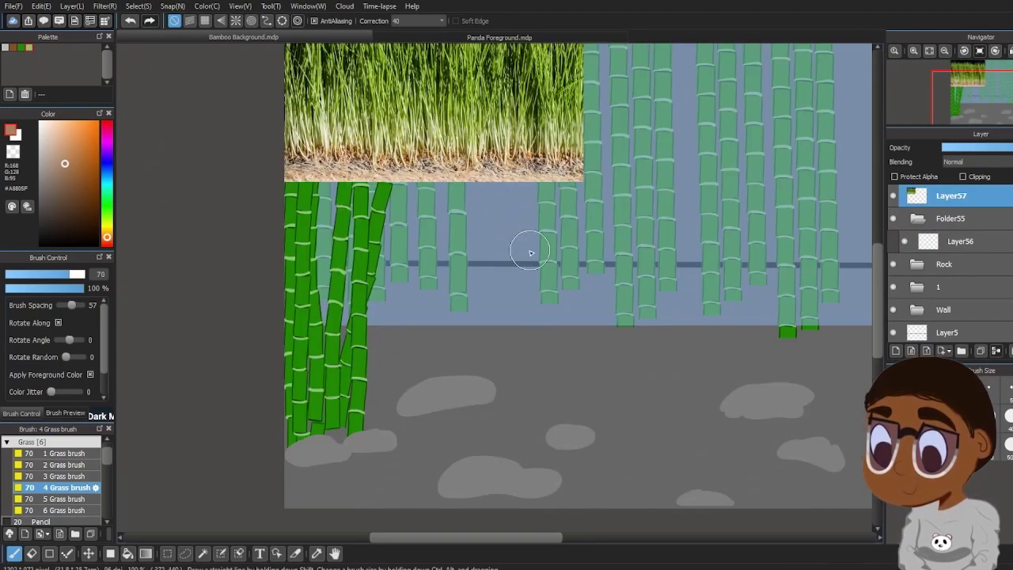
# Sample sandy tan (#D5B48D) from the grass photo and brush a patch of grass over the lower-left rocks
pyautogui.click(318, 554)
pyautogui.click(348, 172)
pyautogui.click(14, 554)
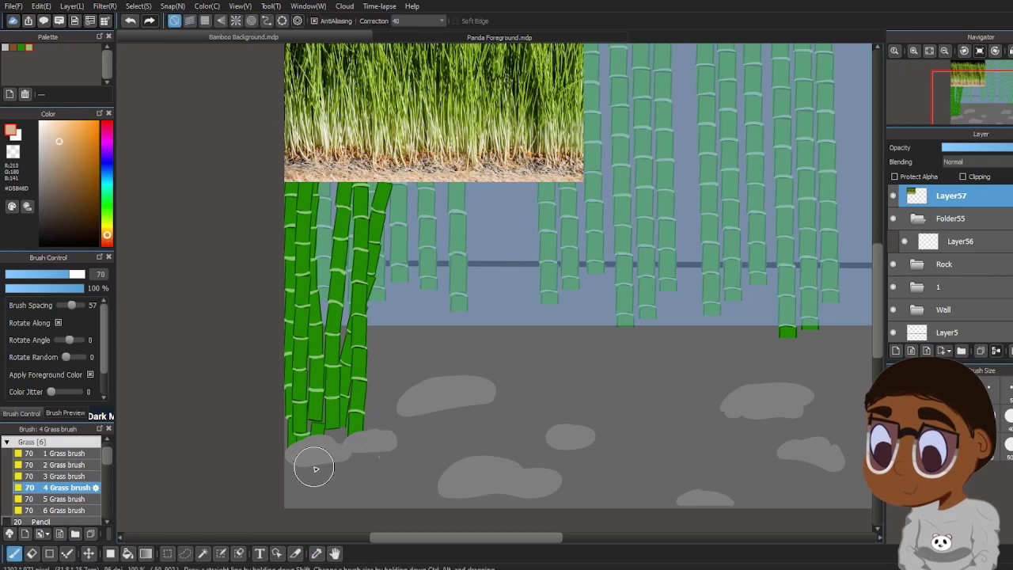
pyautogui.moveTo(312, 468); pyautogui.dragTo(622, 406)
pyautogui.click(130, 22)
pyautogui.moveTo(386, 451)
pyautogui.mouseDown()
pyautogui.moveTo(515, 466)
pyautogui.moveTo(478, 493)
pyautogui.mouseUp()
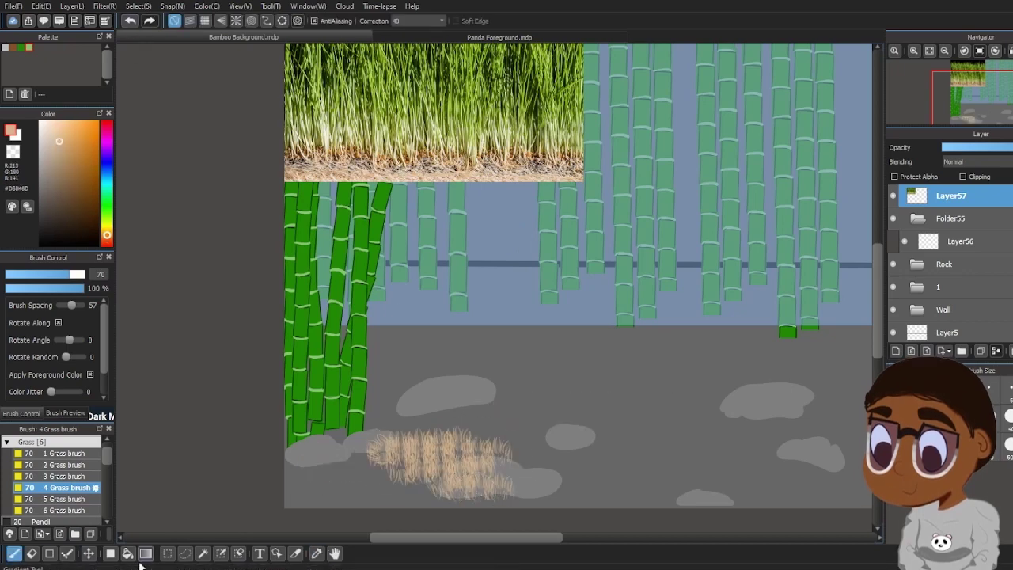
# Sample near-white (#F0F3EA) from the grass photo and brush it over the upper part of the tan patch
pyautogui.click(317, 554)
pyautogui.click(381, 141)
pyautogui.click(14, 554)
pyautogui.moveTo(412, 452); pyautogui.dragTo(509, 459)
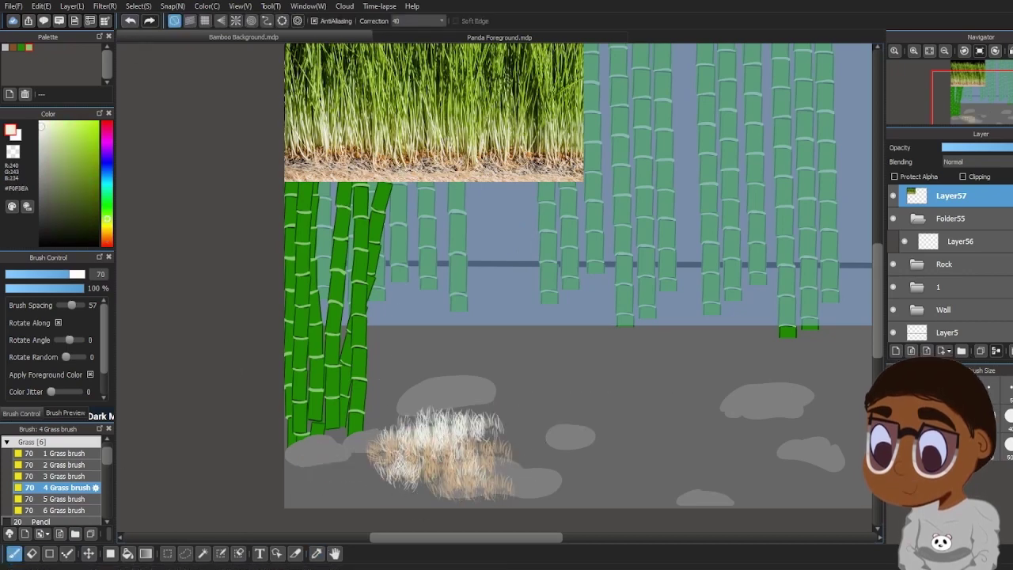
# Sample dark green (#3E5621) from the grass photo and brush it over and around the tan and white patch
pyautogui.click(317, 554)
pyautogui.click(400, 107)
pyautogui.click(15, 554)
pyautogui.moveTo(394, 459); pyautogui.dragTo(489, 460)
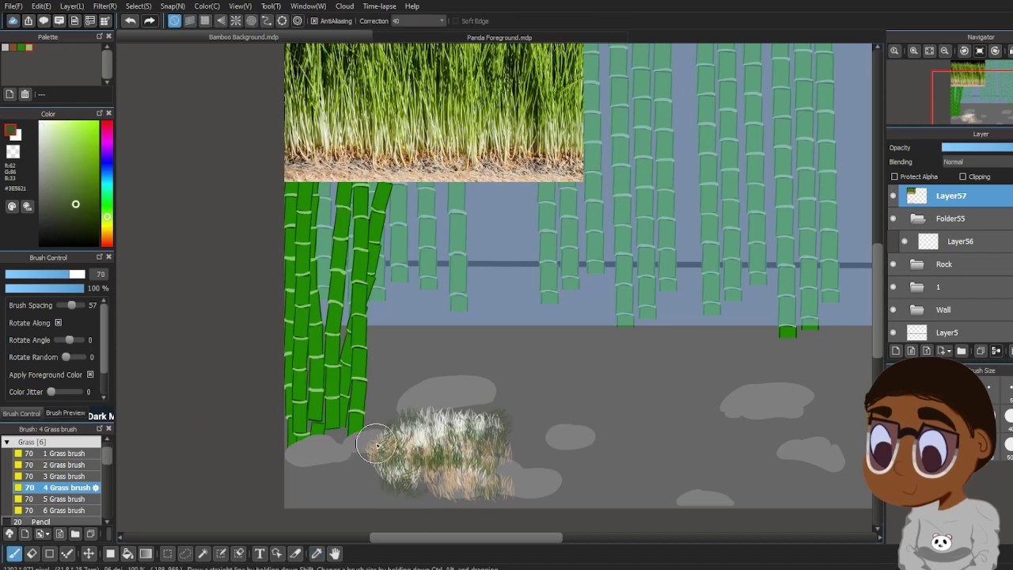
pyautogui.moveTo(334, 481)
pyautogui.mouseDown()
pyautogui.moveTo(396, 478)
pyautogui.moveTo(508, 448)
pyautogui.moveTo(431, 439)
pyautogui.mouseUp()
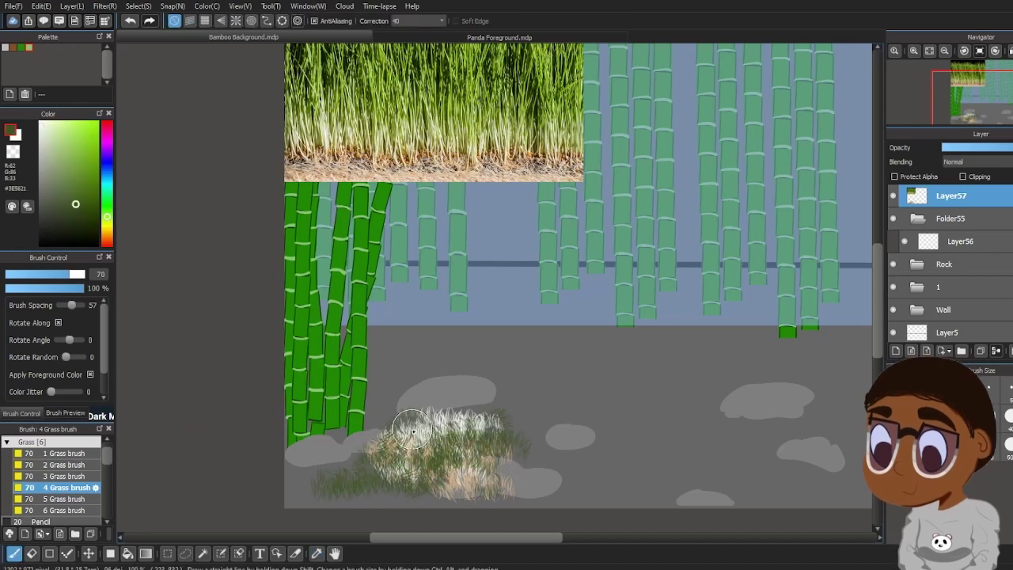
# Undo the tan, white and green grass strokes painted on the photo's layer
pyautogui.click(131, 21)
pyautogui.click(131, 22)
pyautogui.click(130, 22)
pyautogui.click(130, 21)
pyautogui.click(131, 22)
# Select Layer56 and sample near-black green (#0C1A01) from the grass photo for the grass brush
pyautogui.click(970, 241)
pyautogui.click(317, 554)
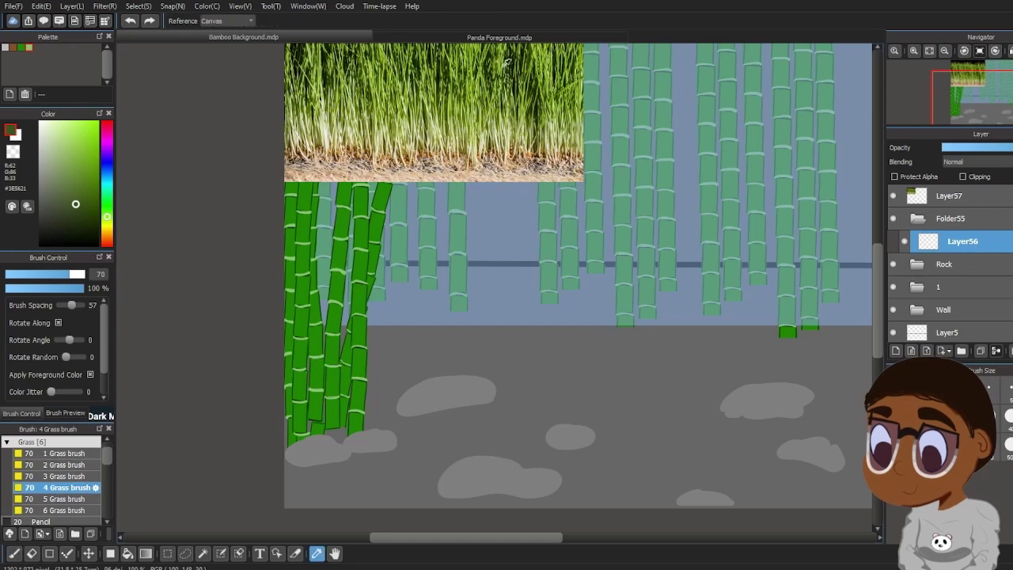
pyautogui.scroll(2, 504, 63)
pyautogui.click(512, 76)
pyautogui.press('b')
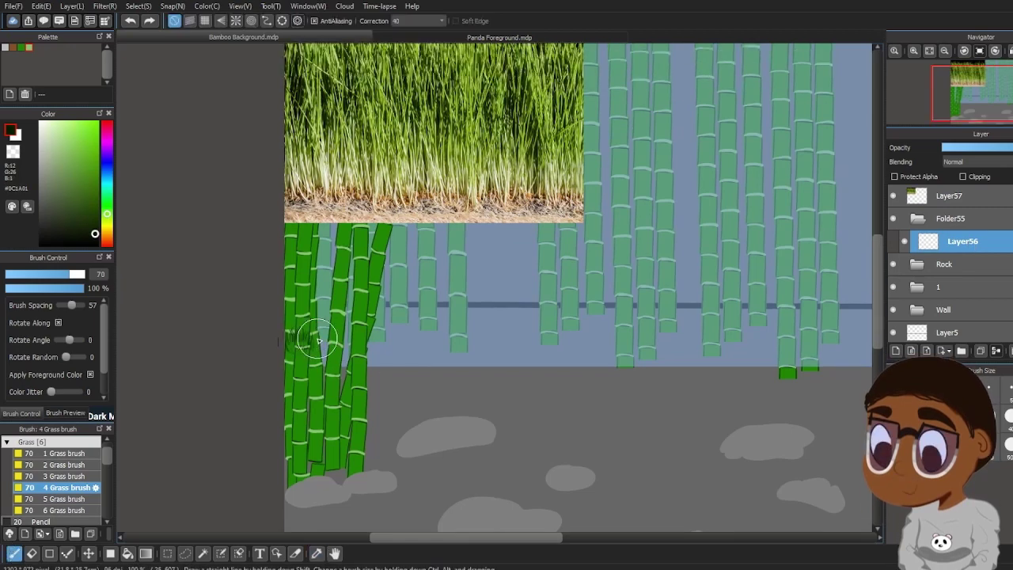
# Try near-black grass strokes along the horizon across the bamboo bases, and undo them
pyautogui.moveTo(318, 341)
pyautogui.mouseDown()
pyautogui.moveTo(605, 336)
pyautogui.moveTo(653, 309)
pyautogui.moveTo(404, 331)
pyautogui.mouseUp()
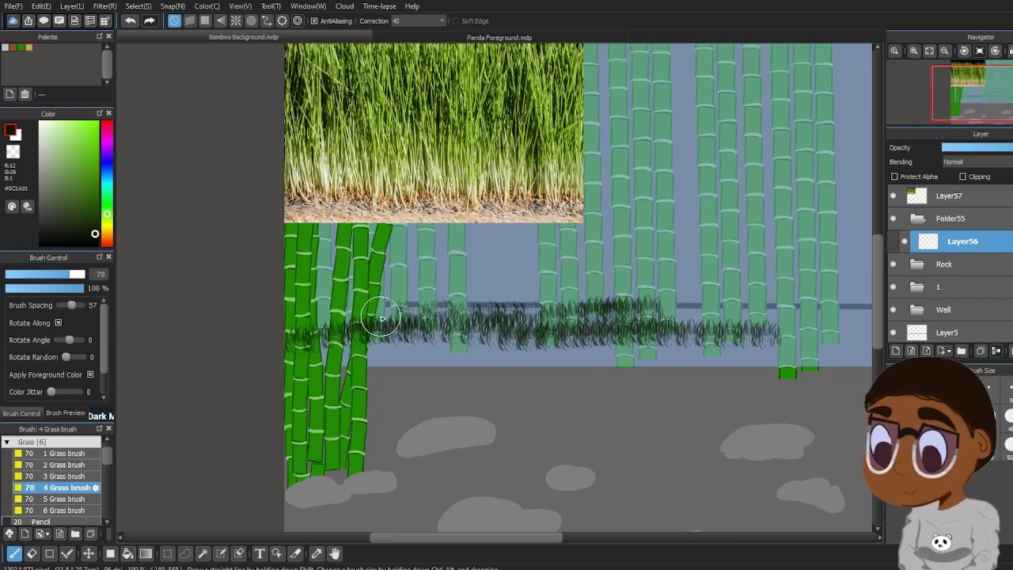
pyautogui.click(131, 21)
pyautogui.click(131, 21)
pyautogui.click(131, 21)
pyautogui.click(130, 21)
pyautogui.click(131, 21)
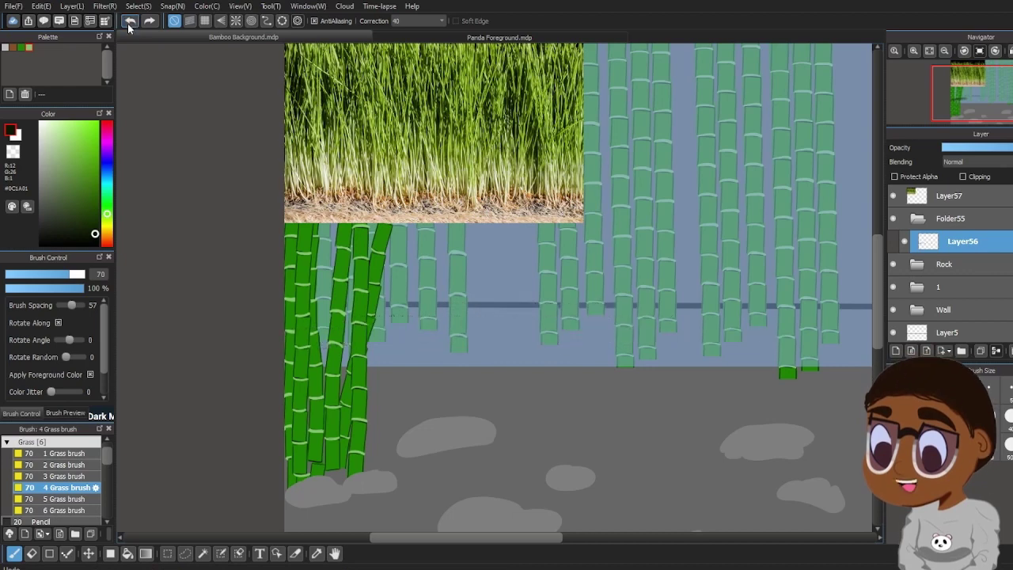
# Cover the lower ground with rows of near-black green grass across the full canvas width on Layer56
pyautogui.scroll(-3, 513, 543)
pyautogui.moveTo(513, 543); pyautogui.dragTo(539, 543)
pyautogui.moveTo(191, 460); pyautogui.dragTo(847, 469)
pyautogui.click(945, 52)
pyautogui.moveTo(296, 403); pyautogui.dragTo(777, 412)
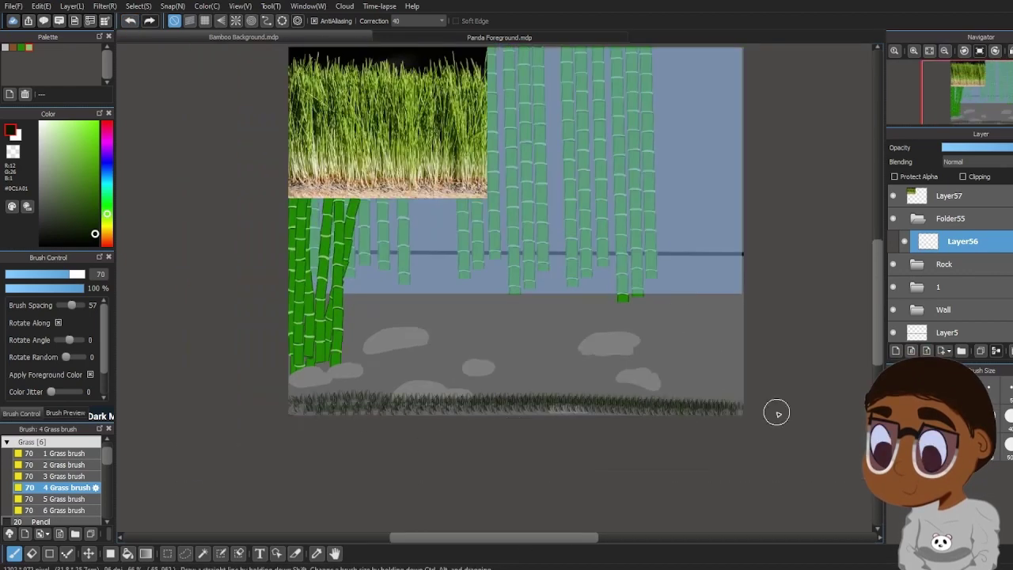
pyautogui.moveTo(318, 386); pyautogui.dragTo(489, 383)
pyautogui.moveTo(514, 378); pyautogui.dragTo(719, 400)
pyautogui.moveTo(581, 364)
pyautogui.mouseDown()
pyautogui.moveTo(338, 368)
pyautogui.moveTo(414, 375)
pyautogui.mouseUp()
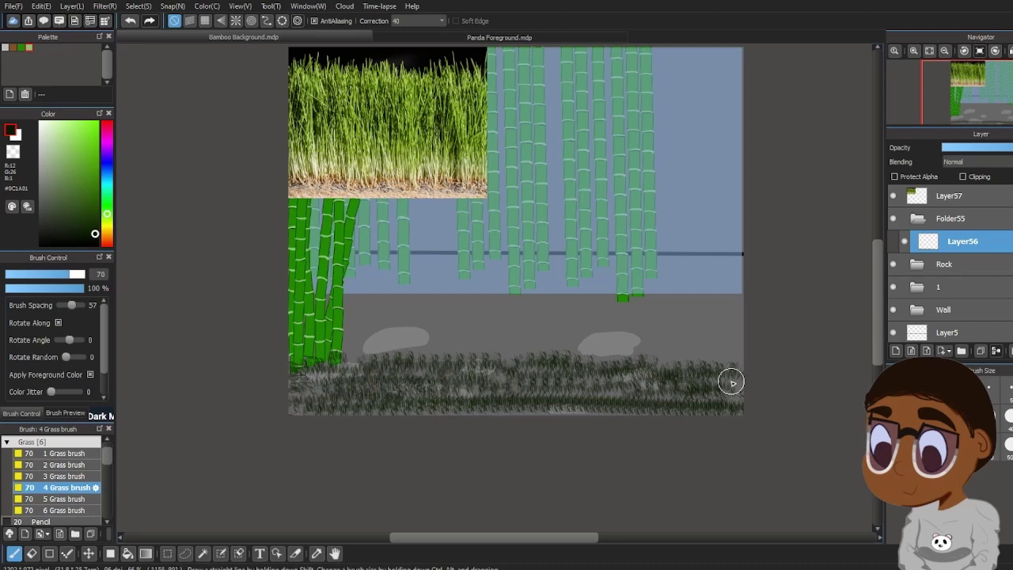
# Sample pale green (#C3CF9D) from the grass photo and brush it over the dark grass near the lower-left corner
pyautogui.click(317, 553)
pyautogui.click(356, 163)
pyautogui.click(14, 553)
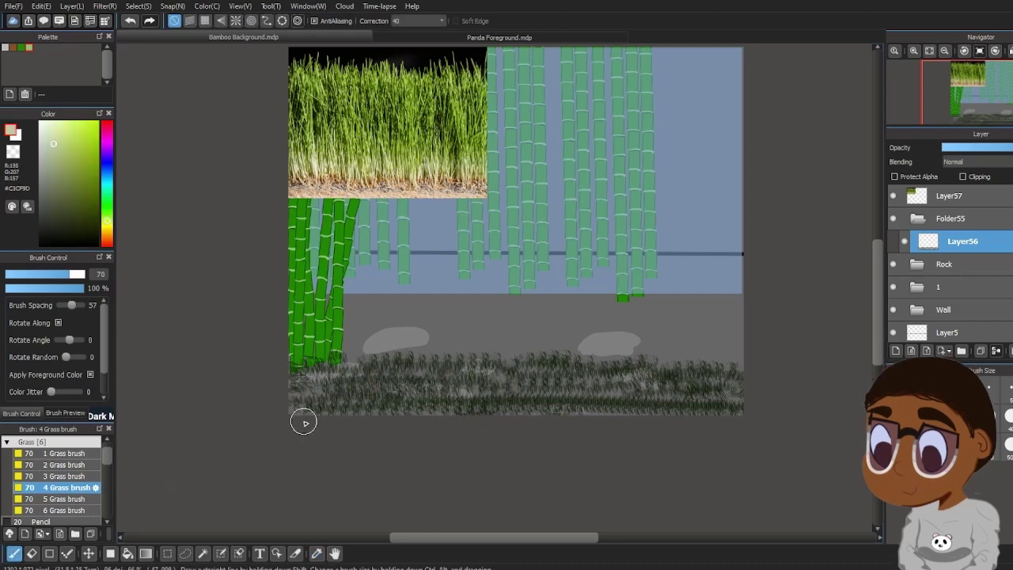
pyautogui.moveTo(303, 407); pyautogui.dragTo(357, 393)
# Undo all the grass painting on Layer56 while keeping the scaled grass photo in place
pyautogui.click(132, 22)
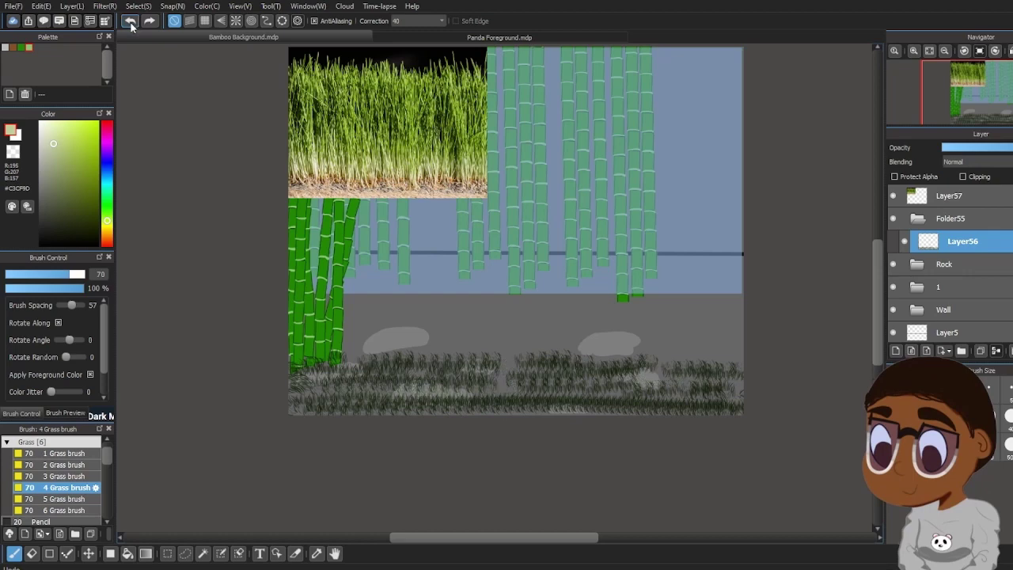
pyautogui.click(133, 21)
pyautogui.click(132, 21)
pyautogui.click(132, 22)
pyautogui.click(132, 23)
pyautogui.click(131, 24)
pyautogui.click(131, 23)
pyautogui.click(131, 23)
pyautogui.click(152, 23)
pyautogui.click(150, 23)
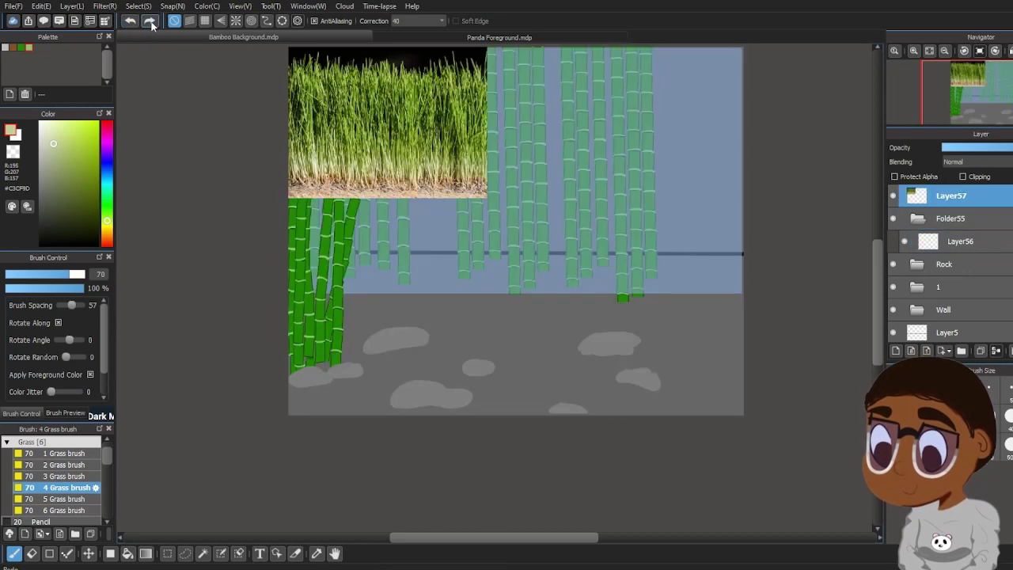
# Add two empty layers above Layer56 in Folder55 and sample light green (#8FAF58) from the photo for the grass brush
pyautogui.click(980, 239)
pyautogui.click(897, 352)
pyautogui.click(317, 553)
pyautogui.click(357, 138)
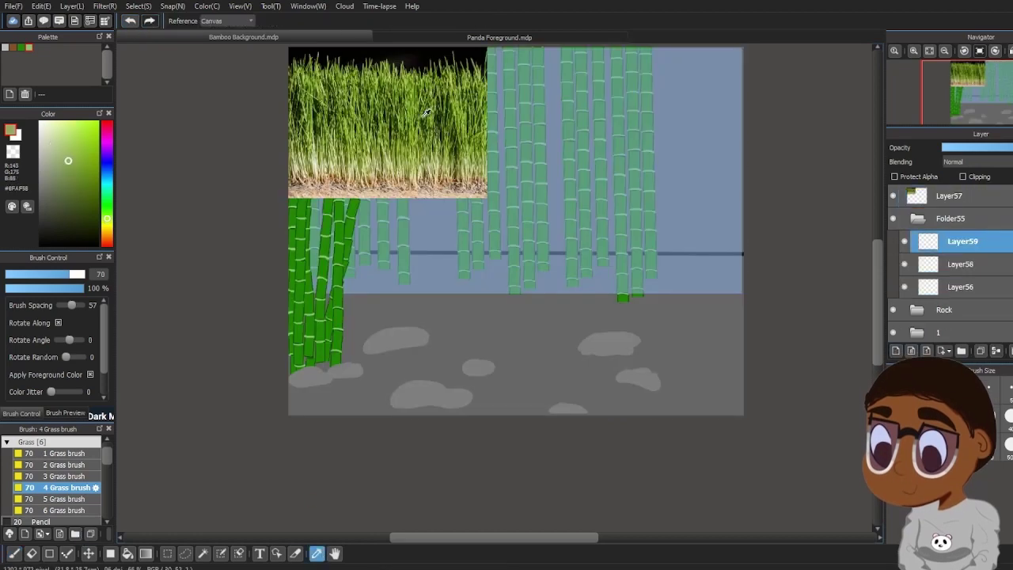
pyautogui.click(14, 553)
# Brush rows of light green grass across the lower ground, spread over Layer59, Layer58 and Layer56
pyautogui.moveTo(511, 404)
pyautogui.mouseDown()
pyautogui.moveTo(308, 403)
pyautogui.moveTo(390, 379)
pyautogui.mouseUp()
pyautogui.click(962, 264)
pyautogui.moveTo(527, 395)
pyautogui.mouseDown()
pyautogui.moveTo(679, 387)
pyautogui.moveTo(595, 406)
pyautogui.mouseUp()
pyautogui.moveTo(671, 378); pyautogui.dragTo(736, 376)
pyautogui.moveTo(571, 376); pyautogui.dragTo(511, 377)
pyautogui.click(984, 288)
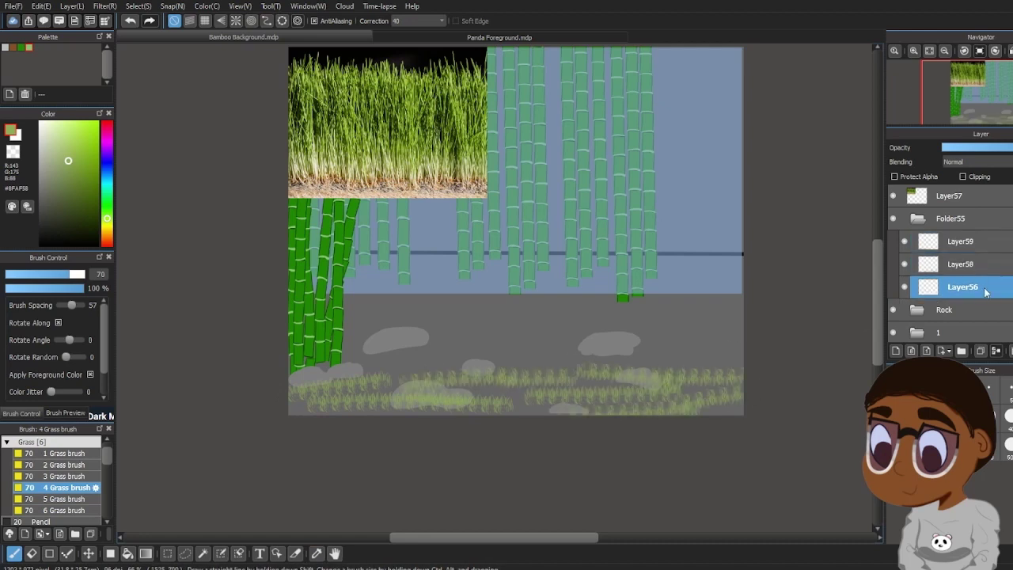
pyautogui.moveTo(566, 399); pyautogui.dragTo(443, 398)
pyautogui.moveTo(334, 378); pyautogui.dragTo(412, 379)
pyautogui.moveTo(717, 400); pyautogui.dragTo(679, 409)
pyautogui.click(317, 554)
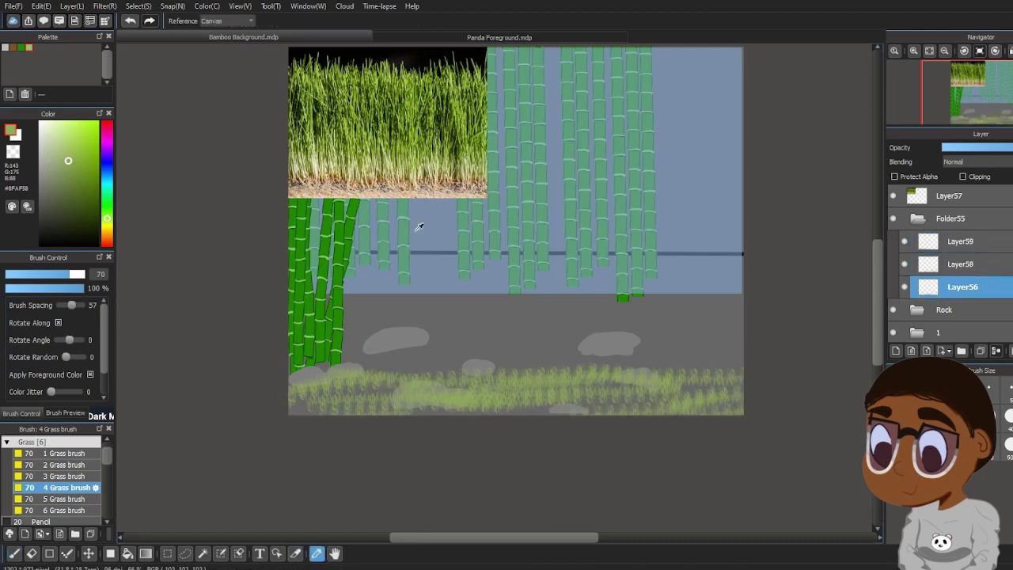
pyautogui.click(443, 101)
pyautogui.press('b')
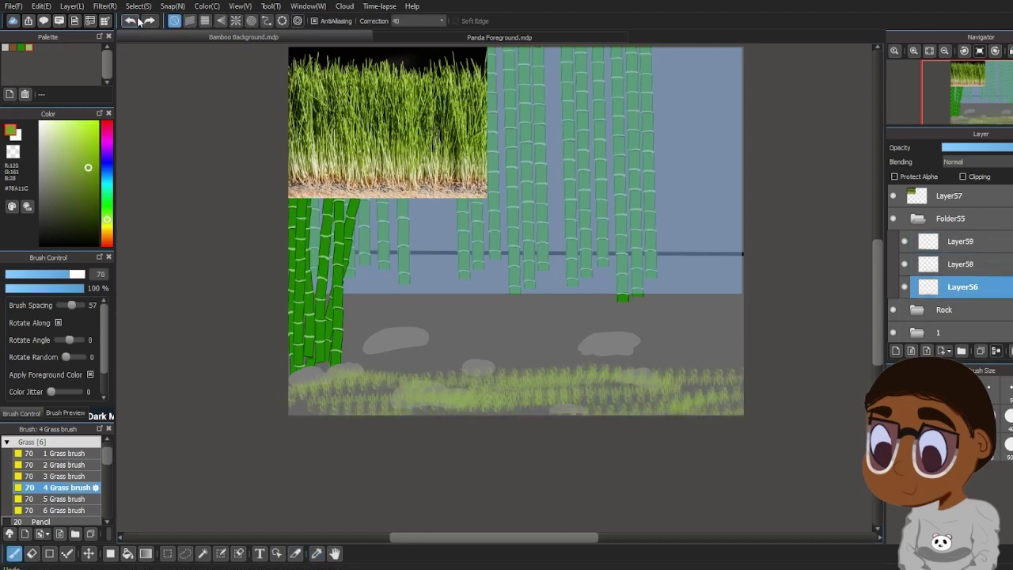
# Sample dark olive green (#334201) from the grass photo and brush grass rows over the lower ground on Layer56
pyautogui.click(316, 553)
pyautogui.click(356, 130)
pyautogui.click(14, 554)
pyautogui.moveTo(356, 413); pyautogui.dragTo(733, 393)
pyautogui.moveTo(623, 387); pyautogui.dragTo(338, 397)
# Add dark olive grass strokes among the light green rows on Layer58 and Layer59
pyautogui.click(961, 264)
pyautogui.moveTo(729, 397); pyautogui.dragTo(278, 395)
pyautogui.click(961, 241)
pyautogui.moveTo(345, 402)
pyautogui.mouseDown()
pyautogui.moveTo(549, 389)
pyautogui.moveTo(411, 407)
pyautogui.mouseUp()
pyautogui.moveTo(606, 374); pyautogui.dragTo(662, 367)
pyautogui.moveTo(645, 402); pyautogui.dragTo(704, 395)
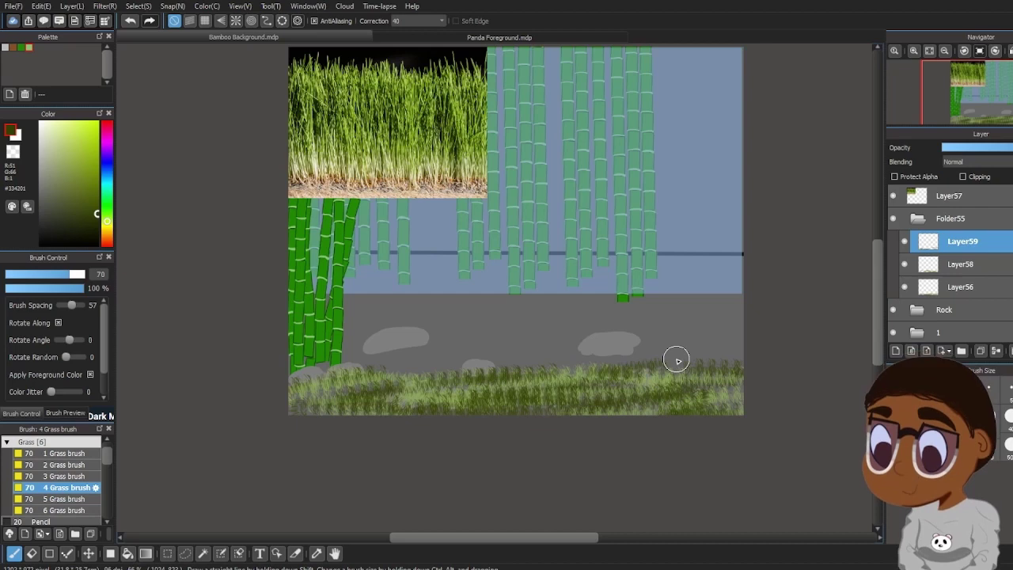
# Clear the painted grass from Layer59, Layer58 and Layer56
pyautogui.click(84, 6)
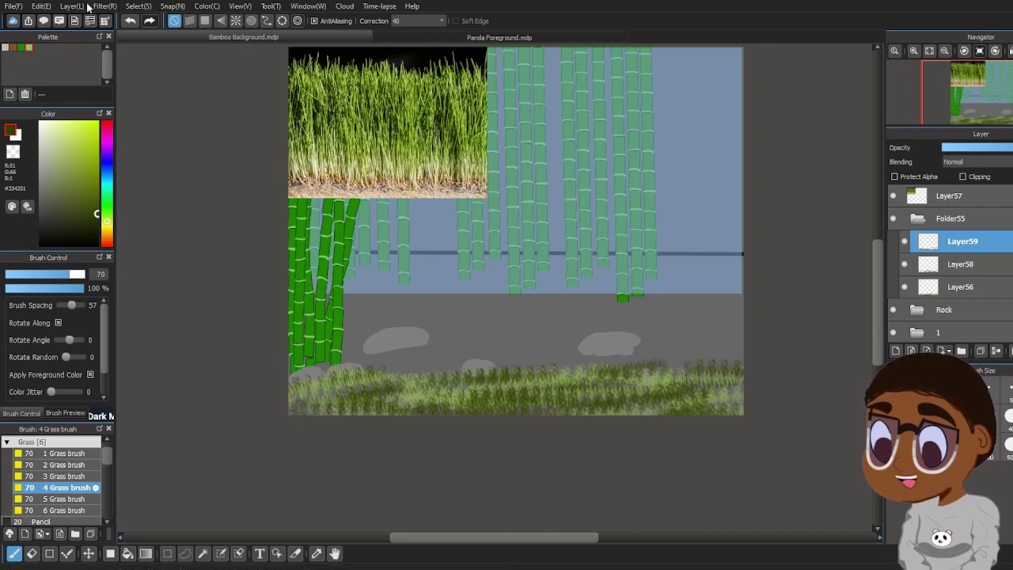
pyautogui.click(127, 309)
pyautogui.click(960, 264)
pyautogui.click(80, 6)
pyautogui.click(126, 310)
pyautogui.hotkey('ctrl', 'Down')
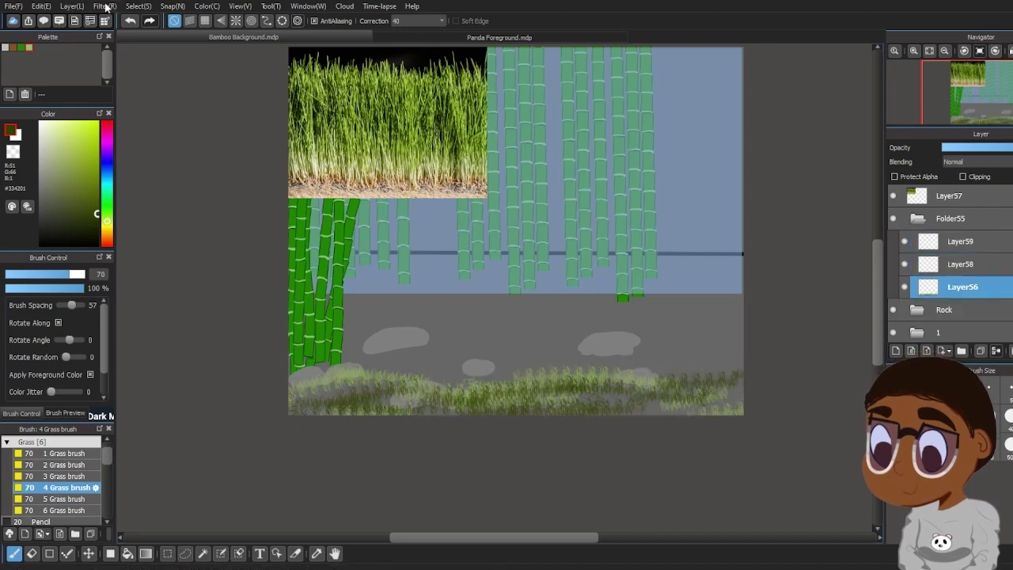
pyautogui.hotkey('ctrl', 'z')
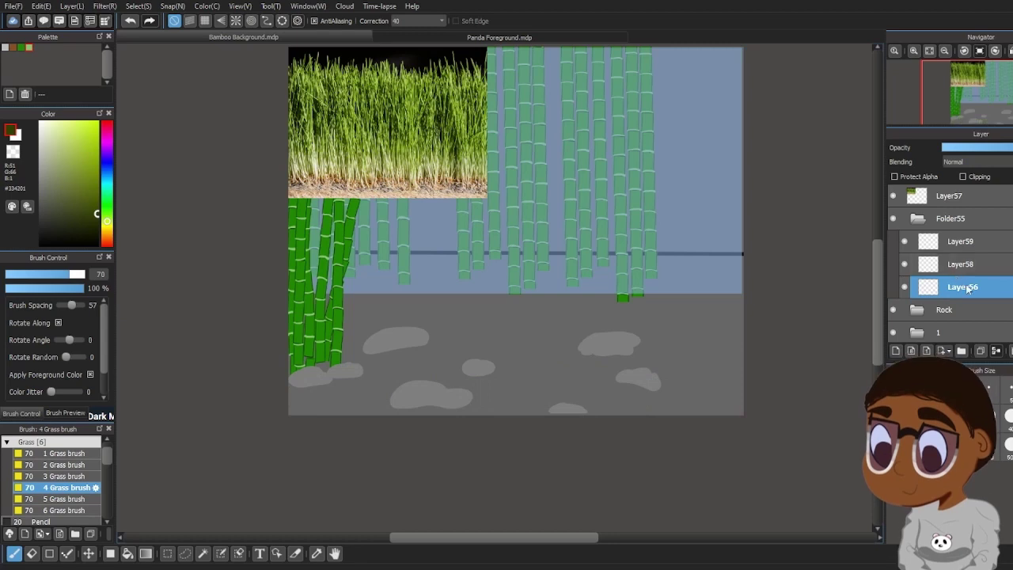
# Brush grass rows in dark olive, sampled light green and tan (#D3B086) across the lower ground on Layer56
pyautogui.moveTo(293, 407)
pyautogui.mouseDown()
pyautogui.moveTo(403, 409)
pyautogui.moveTo(656, 378)
pyautogui.moveTo(441, 409)
pyautogui.mouseUp()
pyautogui.keyDown('alt'); pyautogui.click(440, 163); pyautogui.keyUp('alt')
pyautogui.moveTo(316, 399)
pyautogui.mouseDown()
pyautogui.moveTo(543, 414)
pyautogui.moveTo(652, 382)
pyautogui.moveTo(592, 386)
pyautogui.mouseUp()
pyautogui.keyDown('alt'); pyautogui.click(393, 190); pyautogui.keyUp('alt')
pyautogui.moveTo(296, 404); pyautogui.dragTo(365, 397)
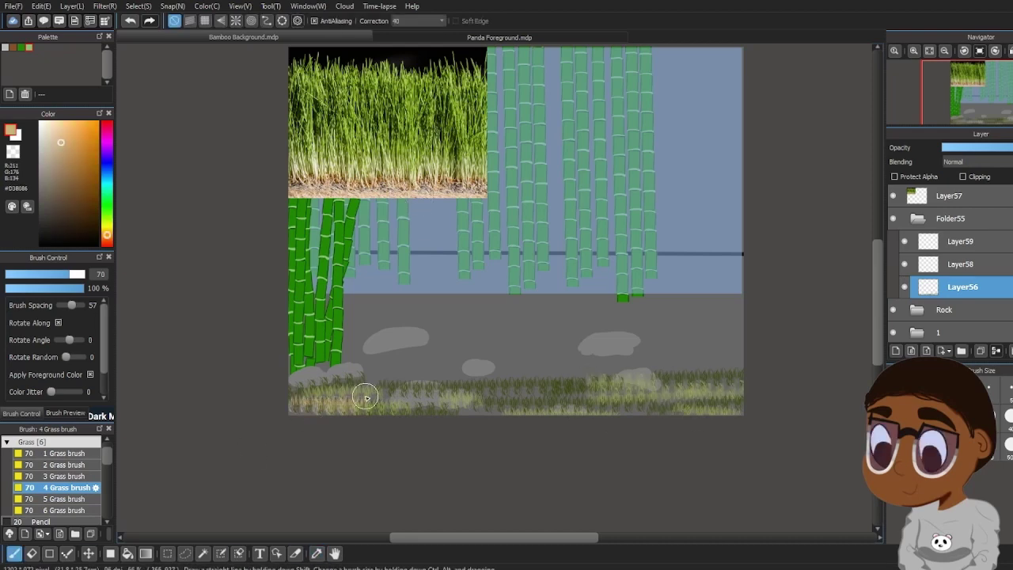
pyautogui.moveTo(695, 396); pyautogui.dragTo(736, 384)
# Add grass strokes on Layer58 in beige (#C9CE9A) and brown (#BC956D) sampled from the grass photo
pyautogui.click(963, 266)
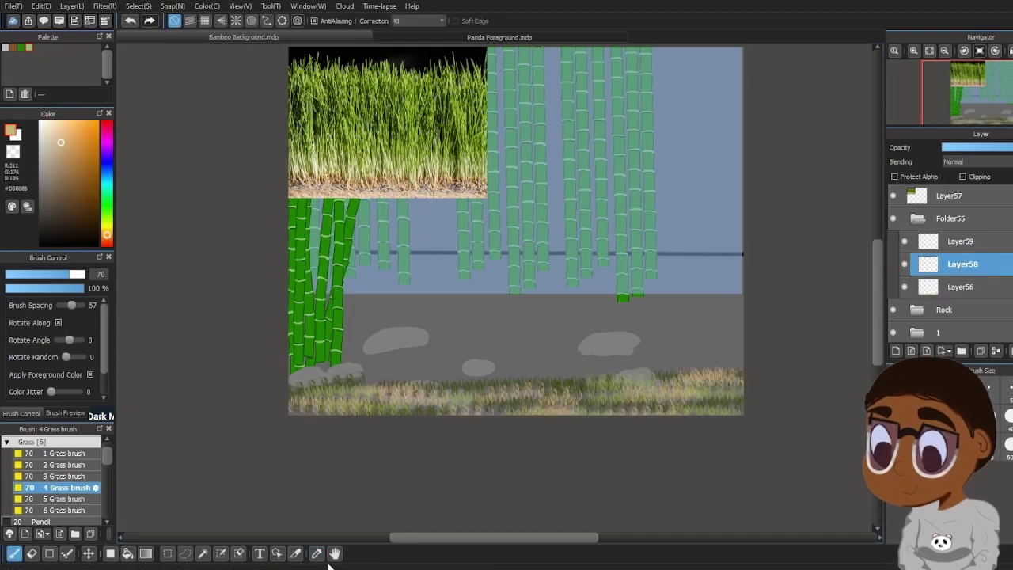
pyautogui.click(316, 553)
pyautogui.click(379, 157)
pyautogui.click(14, 553)
pyautogui.moveTo(404, 389)
pyautogui.mouseDown()
pyautogui.moveTo(269, 410)
pyautogui.moveTo(715, 382)
pyautogui.moveTo(653, 408)
pyautogui.mouseUp()
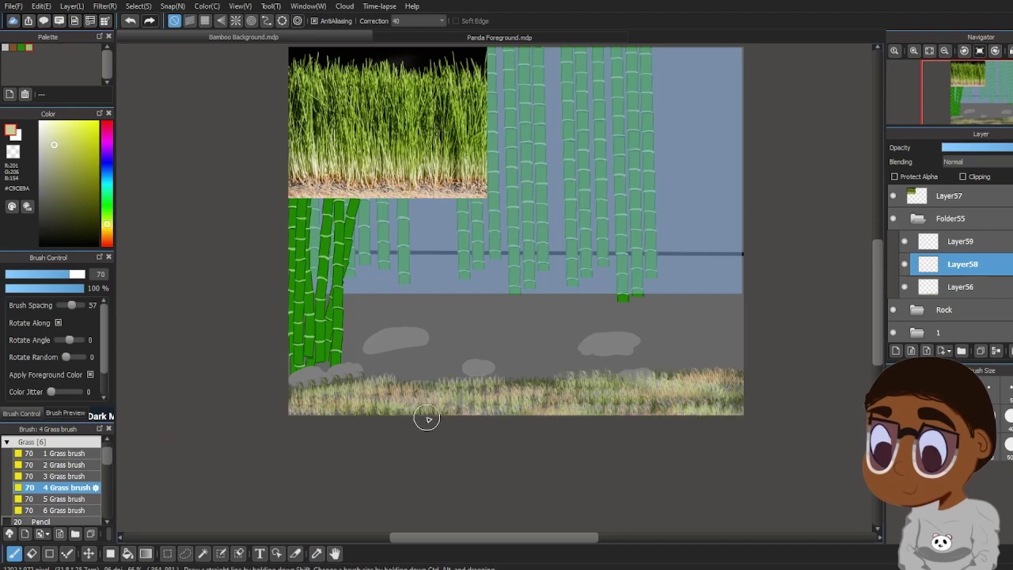
pyautogui.keyDown('alt'); pyautogui.click(440, 179); pyautogui.keyUp('alt')
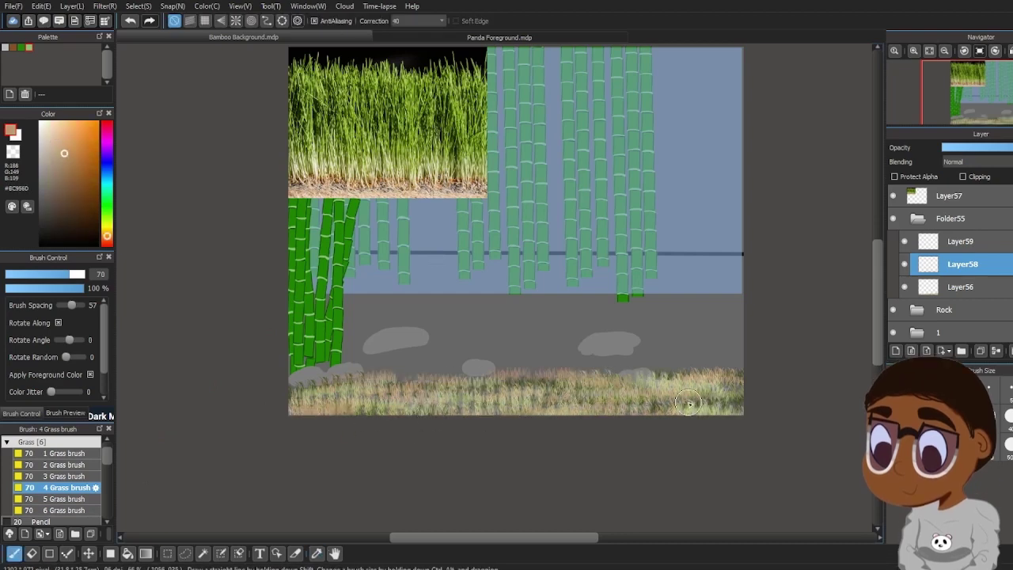
# Sample dark green (#2B4300) from the grass photo and brush grass rows over the lower ground on Layer58
pyautogui.click(317, 553)
pyautogui.click(356, 135)
pyautogui.click(15, 553)
pyautogui.moveTo(307, 400)
pyautogui.mouseDown()
pyautogui.moveTo(504, 399)
pyautogui.moveTo(713, 385)
pyautogui.moveTo(419, 395)
pyautogui.moveTo(735, 373)
pyautogui.moveTo(497, 415)
pyautogui.mouseUp()
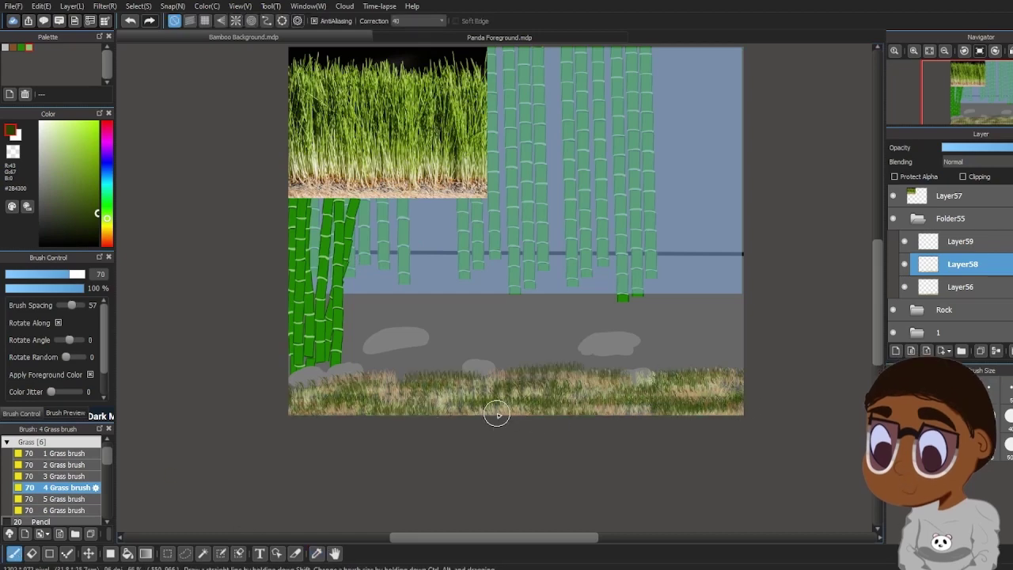
# Clear the painted grass from Layer58 and Layer56
pyautogui.click(913, 50)
pyautogui.click(913, 51)
pyautogui.moveTo(877, 290); pyautogui.dragTo(877, 323)
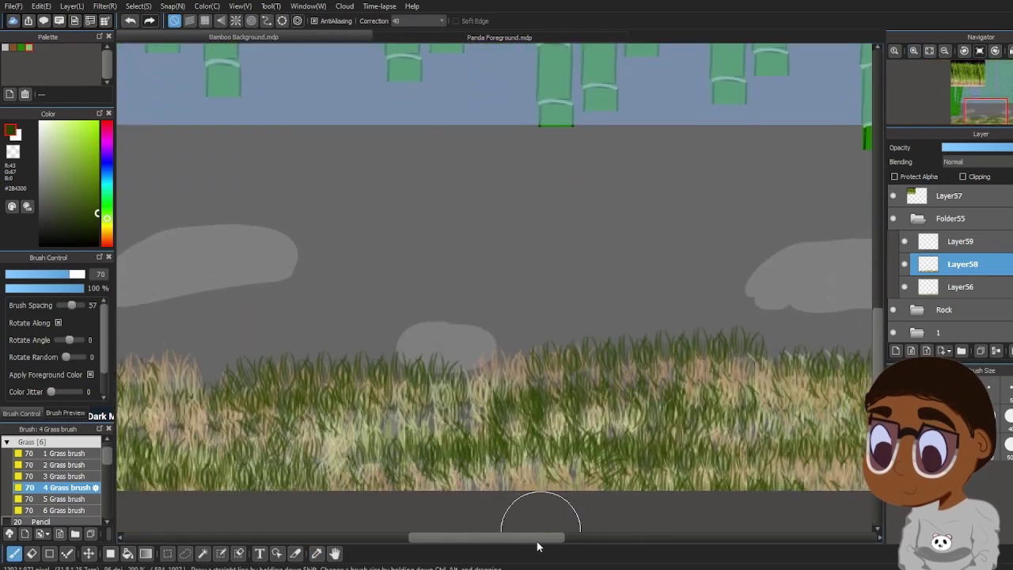
pyautogui.moveTo(538, 540); pyautogui.dragTo(504, 539)
pyautogui.click(140, 293)
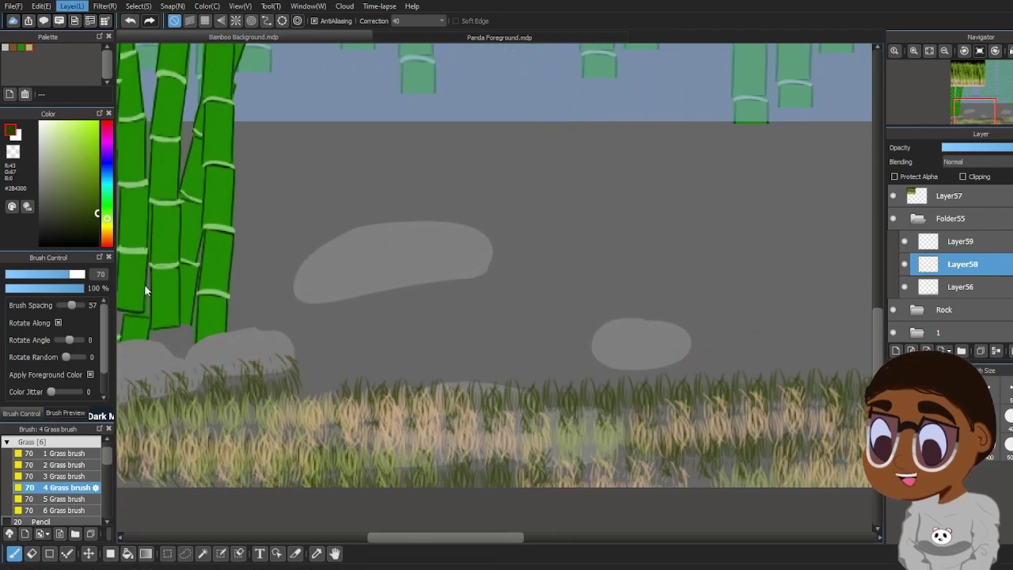
pyautogui.click(977, 287)
pyautogui.click(83, 6)
pyautogui.click(137, 310)
pyautogui.hotkey('ctrl', 'z')
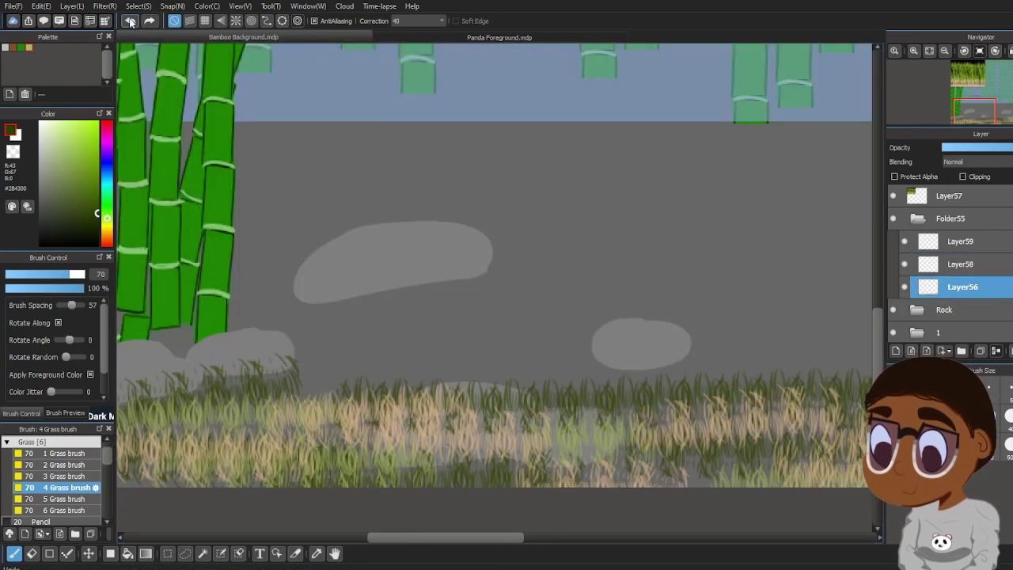
pyautogui.hotkey('ctrl', '-')
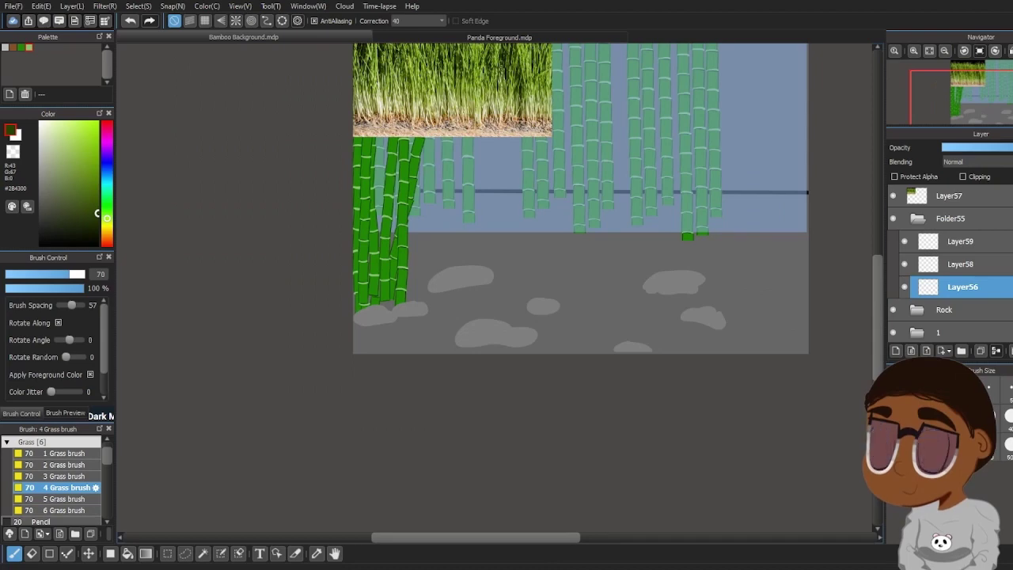
# Add a new layer and place it above Folder55, directly below the grass photo layer
pyautogui.click(967, 241)
pyautogui.click(896, 350)
pyautogui.moveTo(971, 241); pyautogui.dragTo(969, 209)
# Sample bright green (#7AA616) from the grass photo and dab a small Pen swatch of it on the ground on Layer60
pyautogui.moveTo(877, 319); pyautogui.dragTo(877, 277)
pyautogui.click(914, 50)
pyautogui.click(913, 51)
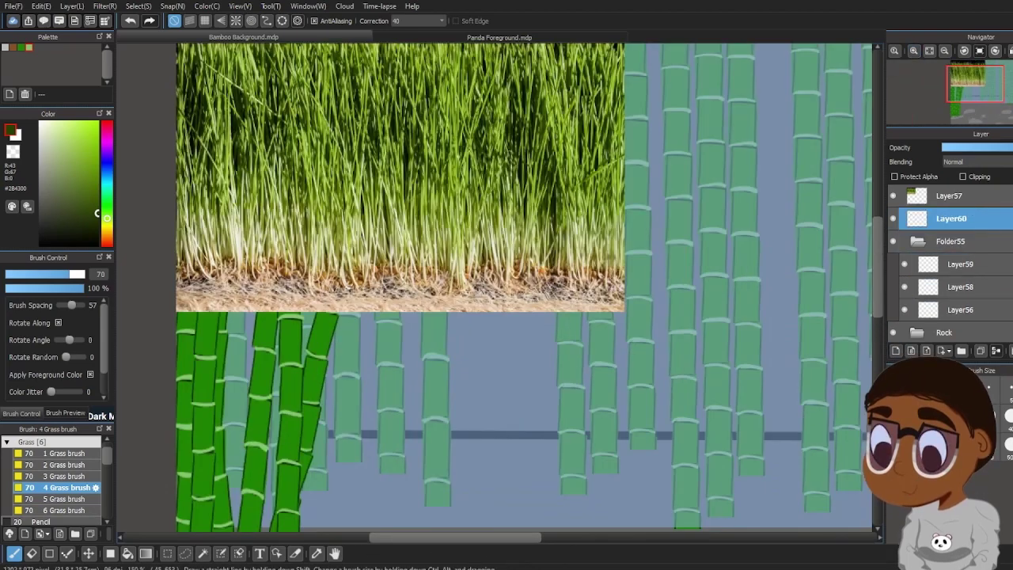
pyautogui.click(318, 550)
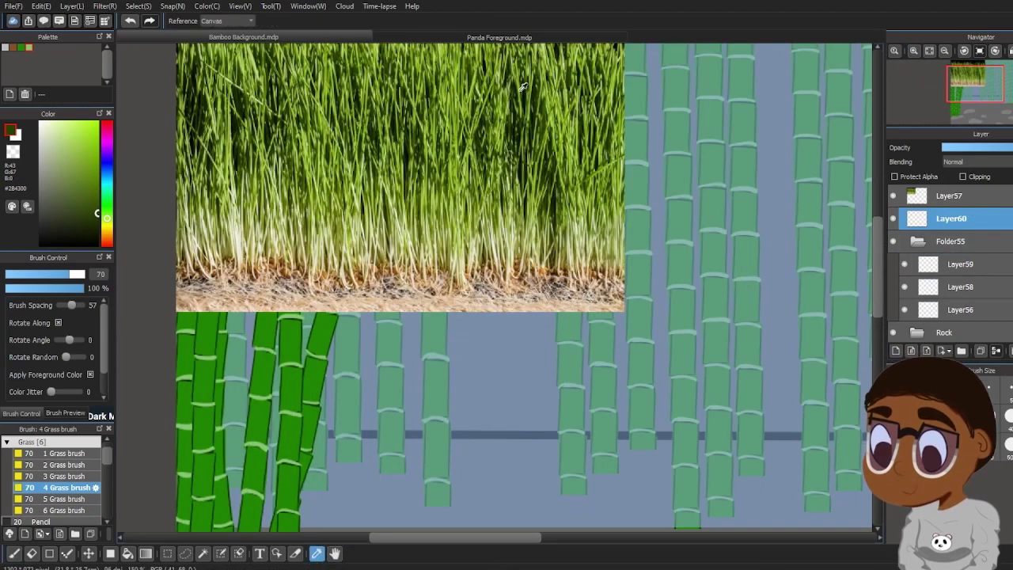
pyautogui.click(429, 160)
pyautogui.moveTo(106, 456); pyautogui.dragTo(107, 466)
pyautogui.click(39, 486)
pyautogui.click(13, 554)
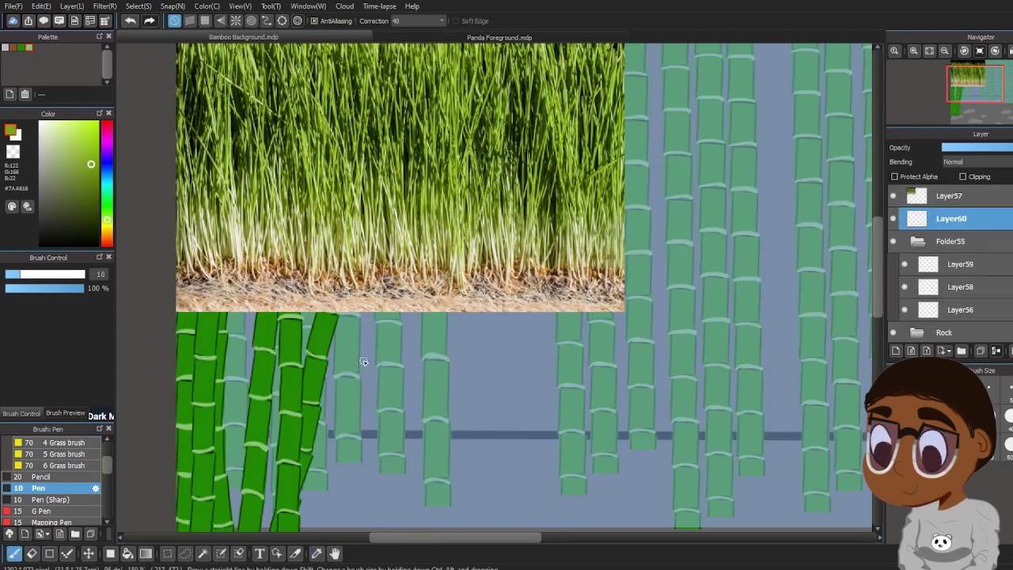
pyautogui.scroll(-5, 364, 285)
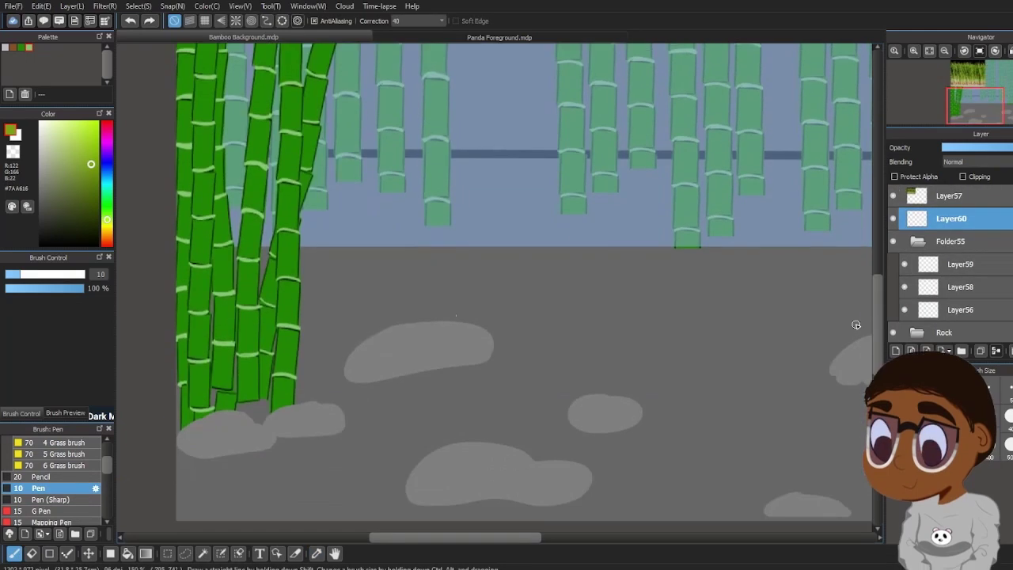
# Move the grass photo on Layer57 down so its lower edge sits just above the ground and the swatch
pyautogui.click(954, 196)
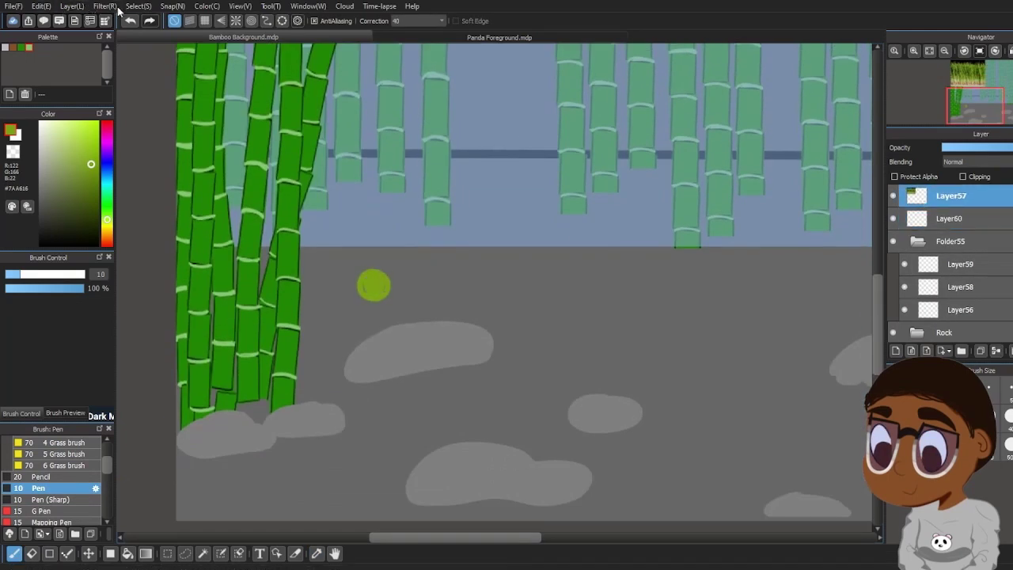
pyautogui.click(89, 553)
pyautogui.moveTo(427, 75)
pyautogui.mouseDown()
pyautogui.moveTo(449, 335)
pyautogui.moveTo(426, 292)
pyautogui.moveTo(379, 292)
pyautogui.moveTo(398, 283)
pyautogui.mouseUp()
# Sample dark green (#203700) and yellow-green (#9FAC3C) from the grass photo and dab small swatches beside the bright green one on Layer60
pyautogui.click(14, 554)
pyautogui.click(317, 553)
pyautogui.click(298, 356)
pyautogui.click(134, 22)
pyautogui.click(961, 218)
pyautogui.click(317, 554)
pyautogui.click(456, 88)
pyautogui.click(15, 553)
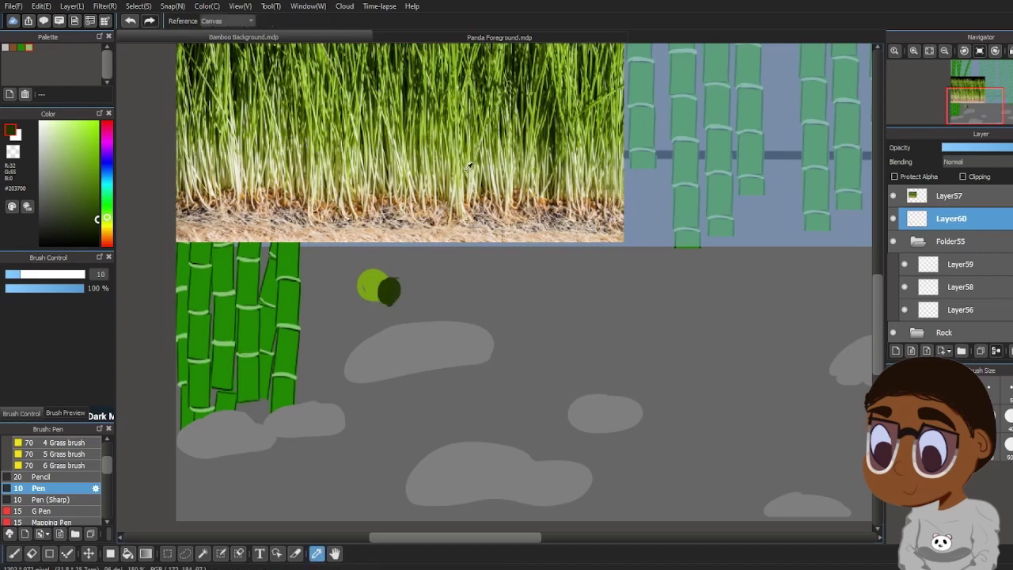
pyautogui.keyDown('alt'); pyautogui.click(372, 286); pyautogui.keyUp('alt')
pyautogui.moveTo(368, 299); pyautogui.dragTo(360, 268)
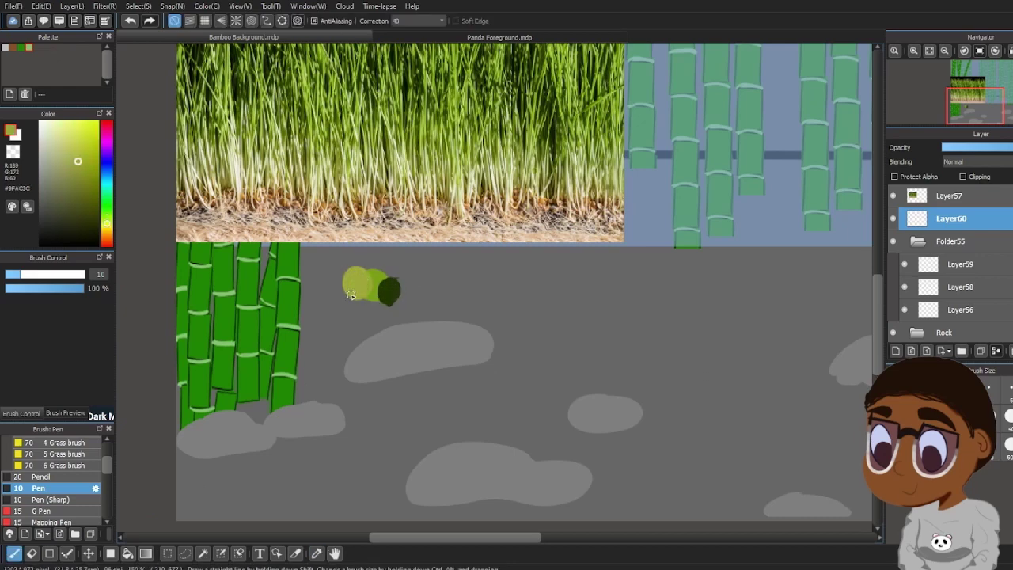
# Paint three large round swatches in yellow-green, bright green and dark green (#203700) with the Pen at size 70
pyautogui.moveTo(559, 281)
pyautogui.mouseDown()
pyautogui.moveTo(562, 266)
pyautogui.moveTo(581, 301)
pyautogui.mouseUp()
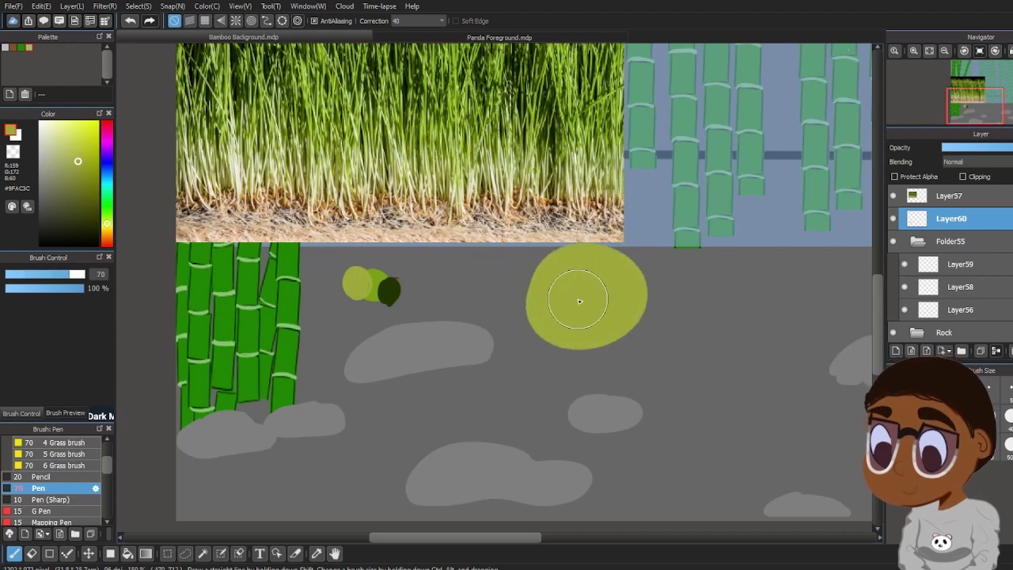
pyautogui.click(317, 553)
pyautogui.click(378, 282)
pyautogui.click(14, 553)
pyautogui.moveTo(735, 255); pyautogui.dragTo(714, 260)
pyautogui.click(316, 554)
pyautogui.click(388, 292)
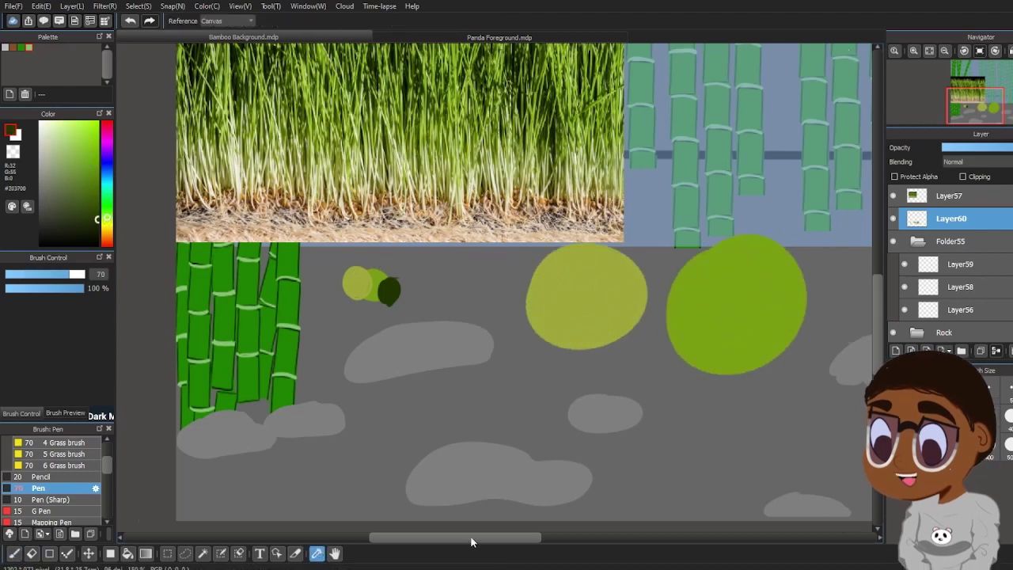
pyautogui.moveTo(473, 542); pyautogui.dragTo(525, 542)
pyautogui.click(14, 553)
pyautogui.moveTo(652, 294)
pyautogui.mouseDown()
pyautogui.moveTo(688, 328)
pyautogui.moveTo(645, 336)
pyautogui.mouseUp()
# Erase the three small colour swatches and hide the grass photo layer
pyautogui.moveTo(538, 542); pyautogui.dragTo(476, 548)
pyautogui.click(32, 554)
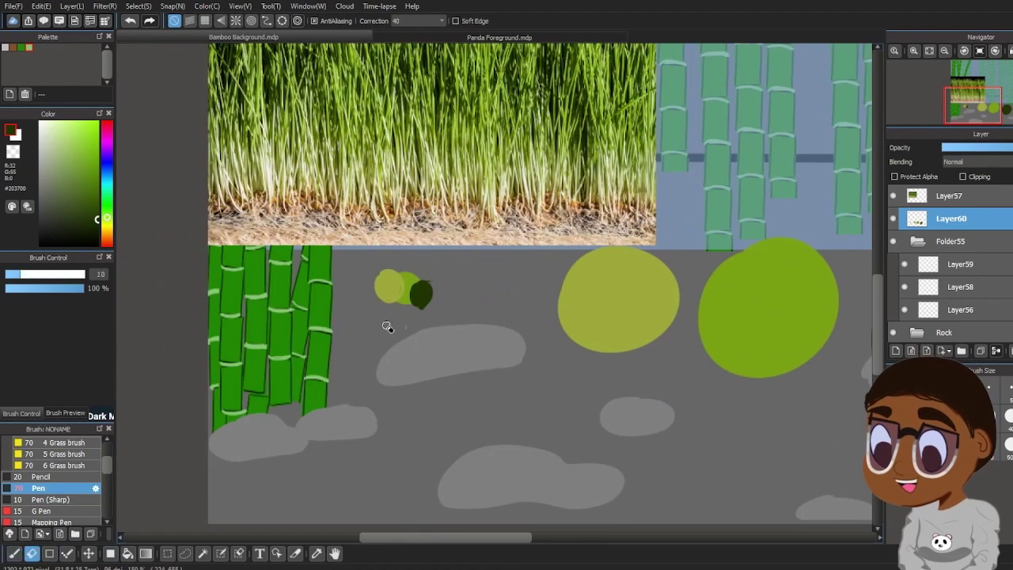
pyautogui.moveTo(387, 316)
pyautogui.mouseDown()
pyautogui.moveTo(493, 287)
pyautogui.moveTo(425, 311)
pyautogui.moveTo(427, 301)
pyautogui.mouseUp()
pyautogui.click(893, 196)
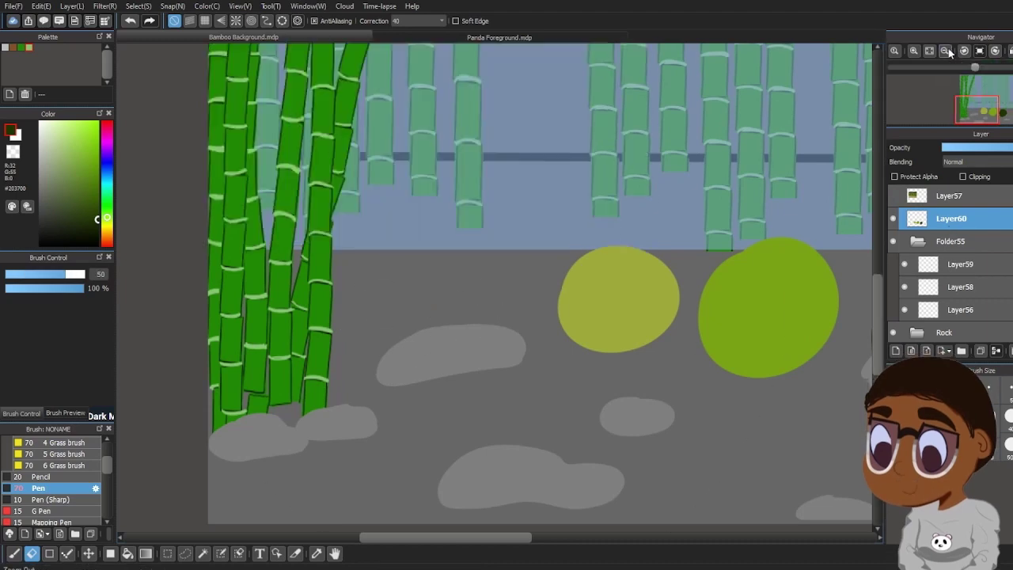
# Move the three large colour swatches up over the bamboo near the upper part of the canvas
pyautogui.click(944, 51)
pyautogui.click(944, 51)
pyautogui.click(88, 553)
pyautogui.moveTo(707, 441)
pyautogui.mouseDown()
pyautogui.moveTo(583, 192)
pyautogui.moveTo(585, 212)
pyautogui.mouseUp()
pyautogui.click(14, 553)
pyautogui.click(914, 51)
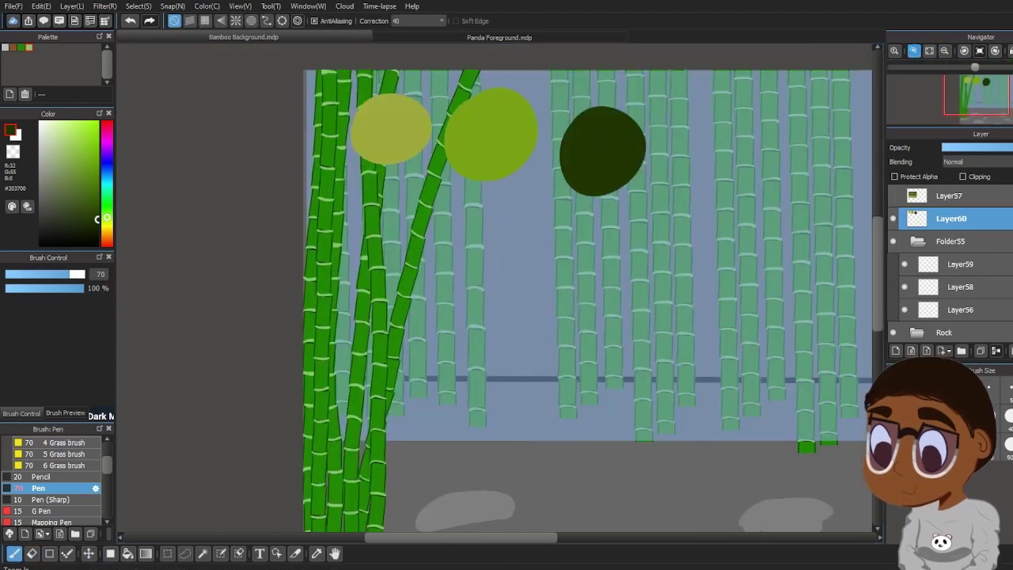
pyautogui.click(913, 51)
pyautogui.moveTo(877, 305)
pyautogui.mouseDown()
pyautogui.moveTo(875, 363)
pyautogui.moveTo(872, 311)
pyautogui.mouseUp()
# Make Layer56 active and choose the 4 Grass brush at size 70
pyautogui.click(949, 310)
pyautogui.click(944, 51)
pyautogui.click(944, 50)
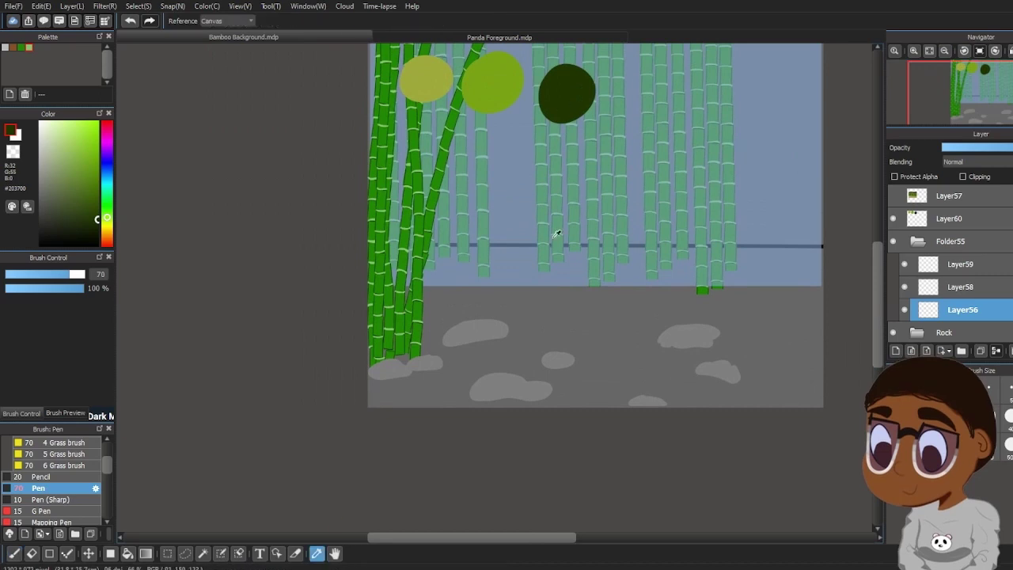
pyautogui.click(63, 442)
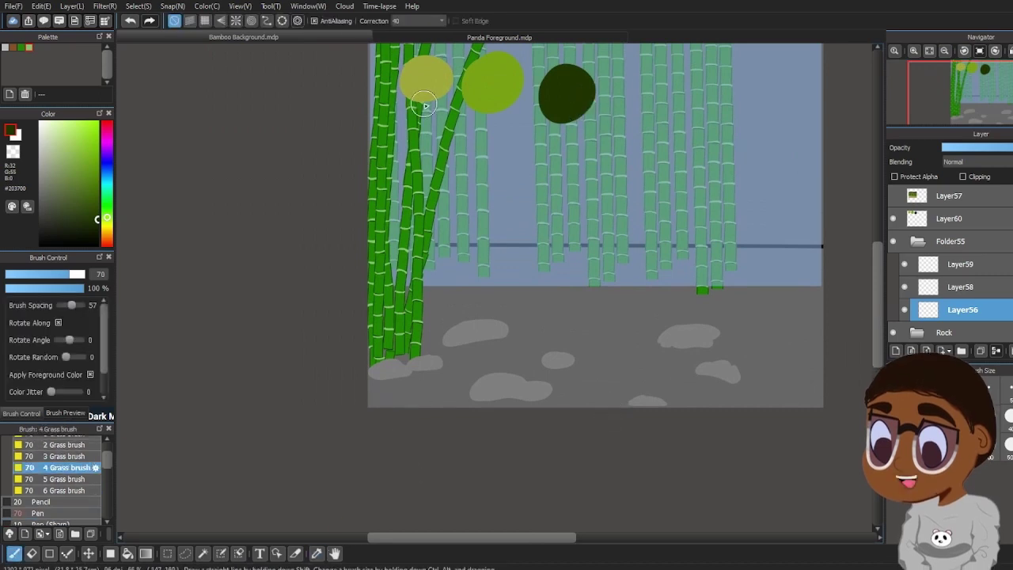
pyautogui.moveTo(385, 417)
pyautogui.mouseDown()
pyautogui.moveTo(581, 401)
pyautogui.moveTo(497, 373)
pyautogui.moveTo(461, 381)
pyautogui.moveTo(492, 349)
pyautogui.moveTo(516, 358)
pyautogui.moveTo(710, 352)
pyautogui.moveTo(780, 375)
pyautogui.moveTo(587, 399)
pyautogui.moveTo(617, 358)
pyautogui.mouseUp()
pyautogui.click(72, 7)
pyautogui.click(112, 157)
# Brush short rows of dark green (#203700) grass across the lower ground and over the rocks on Layer56
pyautogui.moveTo(383, 395); pyautogui.dragTo(587, 386)
pyautogui.moveTo(636, 383); pyautogui.dragTo(725, 380)
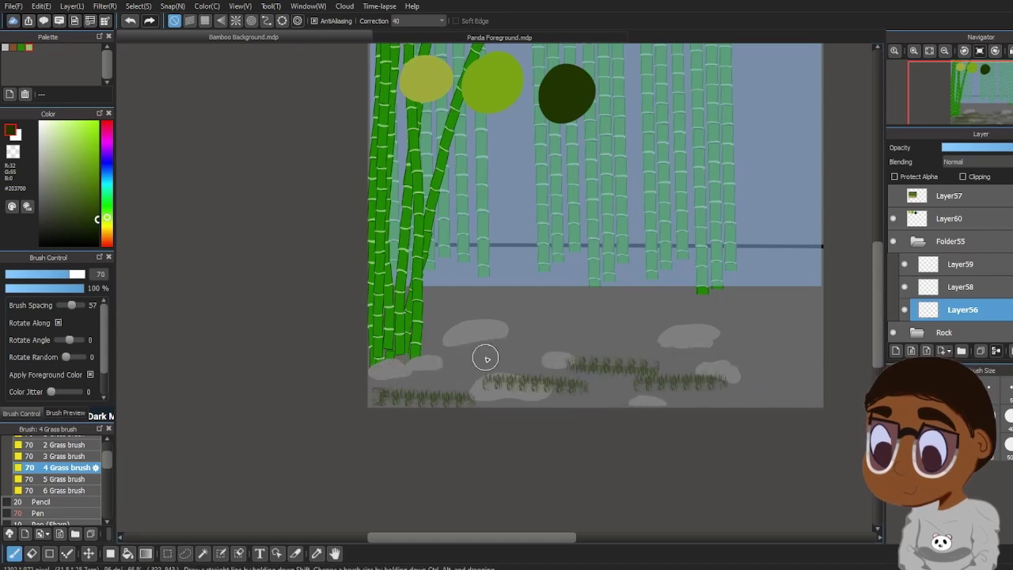
pyautogui.moveTo(417, 366); pyautogui.dragTo(495, 358)
pyautogui.moveTo(740, 360); pyautogui.dragTo(822, 360)
pyautogui.moveTo(741, 394); pyautogui.dragTo(810, 399)
pyautogui.moveTo(545, 403); pyautogui.dragTo(634, 402)
# Sample the bright green and yellow-green swatches and brush grass in both colours among the dark rows on Layer56
pyautogui.click(317, 553)
pyautogui.click(488, 93)
pyautogui.moveTo(396, 380)
pyautogui.mouseDown()
pyautogui.moveTo(479, 375)
pyautogui.moveTo(749, 398)
pyautogui.moveTo(412, 368)
pyautogui.moveTo(444, 390)
pyautogui.mouseUp()
pyautogui.click(317, 553)
pyautogui.click(426, 80)
pyautogui.moveTo(500, 367); pyautogui.dragTo(673, 367)
pyautogui.moveTo(682, 385); pyautogui.dragTo(812, 393)
pyautogui.moveTo(742, 361); pyautogui.dragTo(814, 361)
pyautogui.moveTo(610, 359)
pyautogui.mouseDown()
pyautogui.moveTo(454, 400)
pyautogui.moveTo(405, 395)
pyautogui.moveTo(737, 362)
pyautogui.mouseUp()
# Brush bright green (#7AA616) grass strokes across the lower ground on Layer58, using the colour of the middle swatch
pyautogui.click(953, 286)
pyautogui.click(317, 553)
pyautogui.click(504, 85)
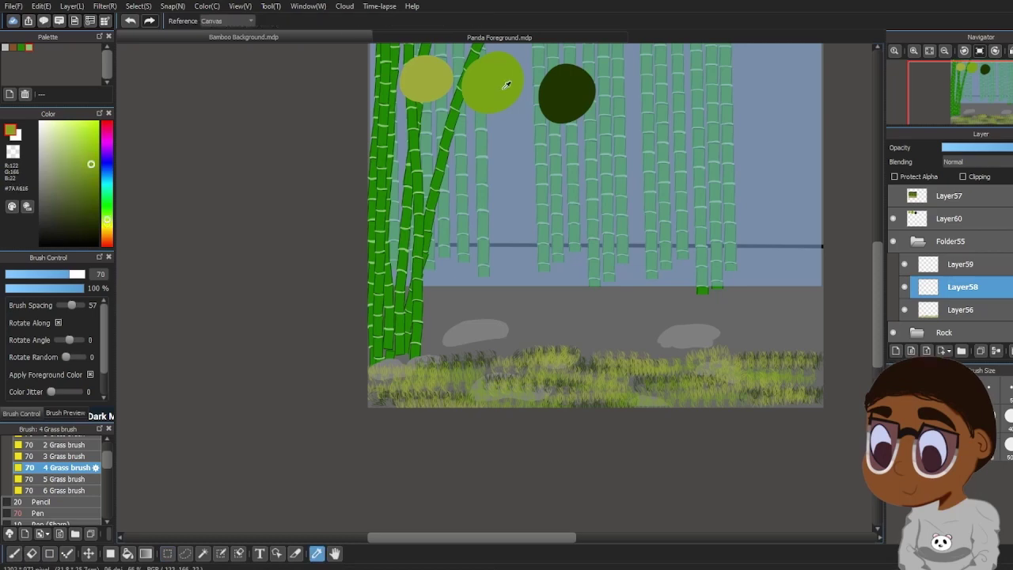
pyautogui.moveTo(385, 389)
pyautogui.mouseDown()
pyautogui.moveTo(525, 399)
pyautogui.moveTo(556, 363)
pyautogui.moveTo(719, 370)
pyautogui.mouseUp()
pyautogui.moveTo(785, 361); pyautogui.dragTo(811, 393)
pyautogui.moveTo(442, 364); pyautogui.dragTo(467, 362)
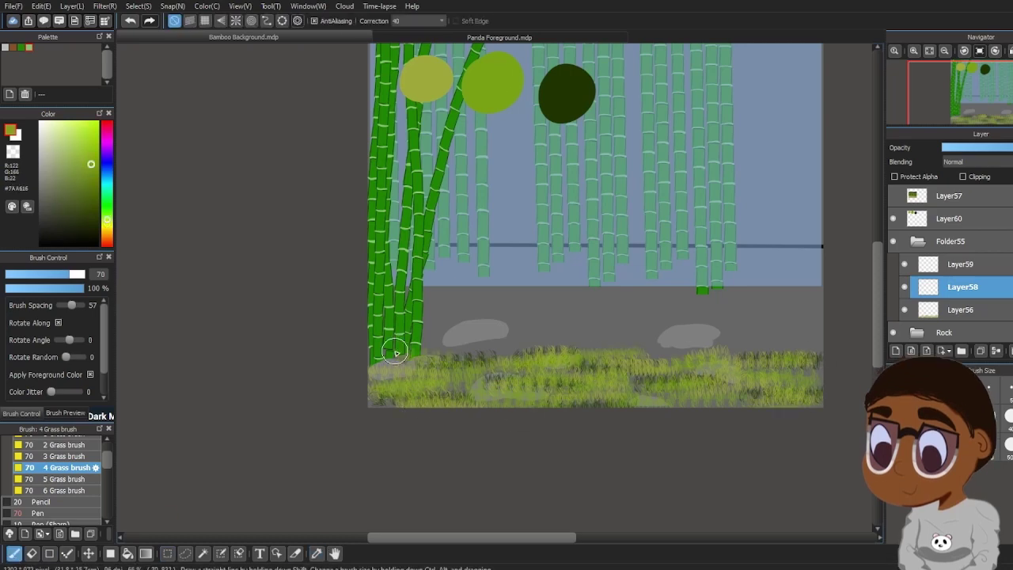
# Add yellow-green and dark green (#203700) grass strokes over the lower ground on Layer58
pyautogui.click(316, 553)
pyautogui.click(426, 80)
pyautogui.press('b')
pyautogui.moveTo(383, 393); pyautogui.dragTo(520, 364)
pyautogui.moveTo(586, 362)
pyautogui.mouseDown()
pyautogui.moveTo(648, 381)
pyautogui.moveTo(796, 398)
pyautogui.moveTo(628, 412)
pyautogui.mouseUp()
pyautogui.keyDown('alt'); pyautogui.click(434, 385); pyautogui.keyUp('alt')
pyautogui.moveTo(435, 385)
pyautogui.mouseDown()
pyautogui.moveTo(781, 396)
pyautogui.moveTo(614, 369)
pyautogui.moveTo(731, 379)
pyautogui.moveTo(814, 403)
pyautogui.moveTo(492, 367)
pyautogui.moveTo(366, 368)
pyautogui.moveTo(656, 361)
pyautogui.mouseUp()
# Brush dark green grass rows over the lower ground on Layer59, and undo the last change
pyautogui.click(960, 264)
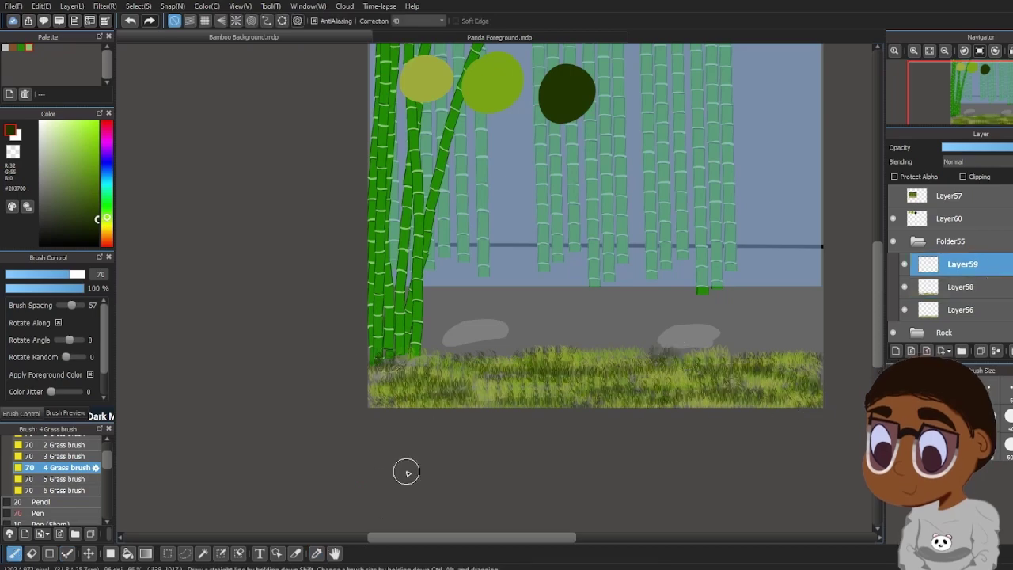
pyautogui.click(316, 553)
pyautogui.click(14, 553)
pyautogui.moveTo(472, 391)
pyautogui.mouseDown()
pyautogui.moveTo(609, 356)
pyautogui.moveTo(434, 359)
pyautogui.mouseUp()
pyautogui.moveTo(400, 403)
pyautogui.mouseDown()
pyautogui.moveTo(785, 353)
pyautogui.moveTo(625, 360)
pyautogui.mouseUp()
pyautogui.click(315, 554)
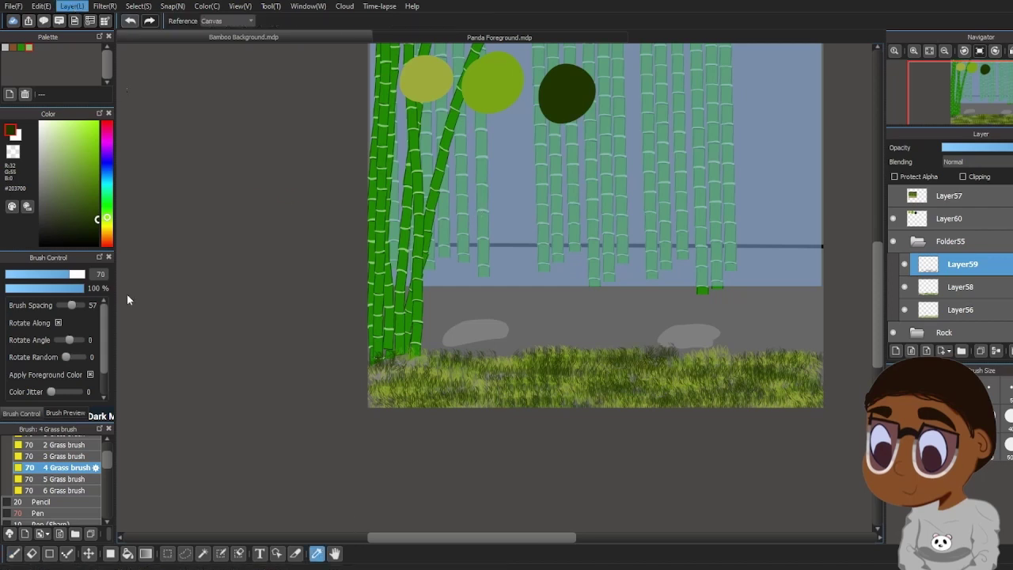
pyautogui.click(130, 23)
# Sample the yellow-green and bright green swatches and brush grass rows in both colours on Layer59
pyautogui.click(425, 79)
pyautogui.click(15, 553)
pyautogui.moveTo(383, 383)
pyautogui.mouseDown()
pyautogui.moveTo(412, 402)
pyautogui.moveTo(681, 390)
pyautogui.moveTo(554, 386)
pyautogui.mouseUp()
pyautogui.click(316, 554)
pyautogui.click(493, 82)
pyautogui.click(15, 553)
pyautogui.moveTo(382, 389)
pyautogui.mouseDown()
pyautogui.moveTo(641, 381)
pyautogui.moveTo(694, 395)
pyautogui.moveTo(805, 372)
pyautogui.mouseUp()
# Sample the dark green swatch (#203700) and brush darker grass strokes among the light rows on Layer59
pyautogui.click(317, 553)
pyautogui.click(566, 95)
pyautogui.press('b')
pyautogui.moveTo(388, 384)
pyautogui.mouseDown()
pyautogui.moveTo(783, 392)
pyautogui.moveTo(523, 388)
pyautogui.moveTo(417, 372)
pyautogui.moveTo(610, 360)
pyautogui.moveTo(641, 399)
pyautogui.mouseUp()
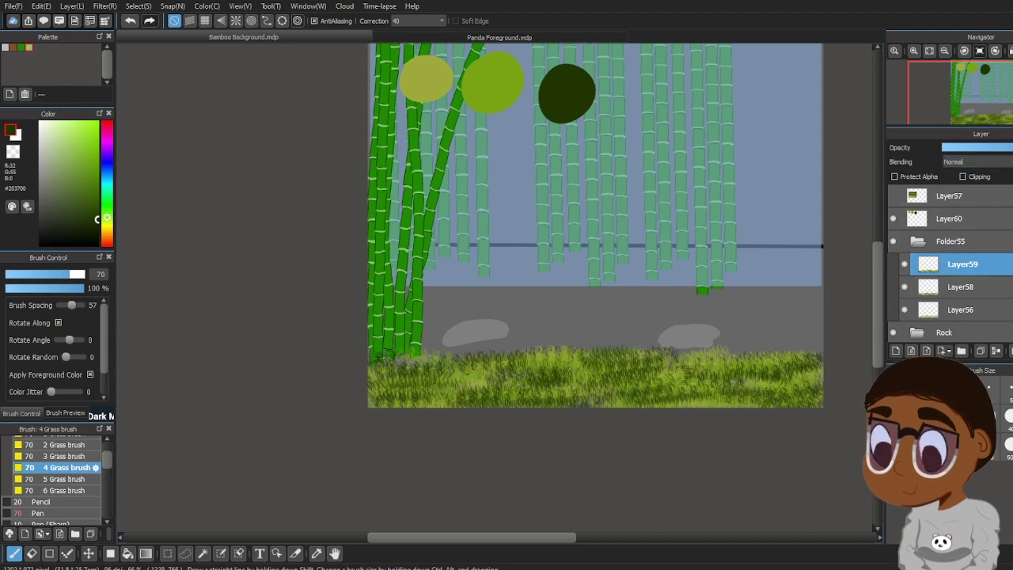
# Lower the opacity of Layer58 and Layer59 to blend the stacked grass layers
pyautogui.click(958, 287)
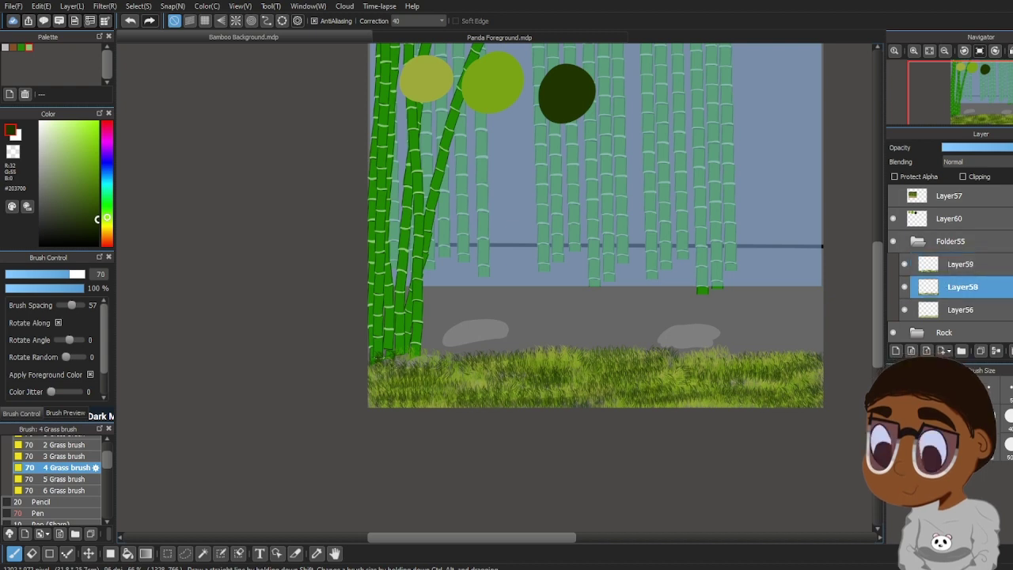
pyautogui.click(962, 309)
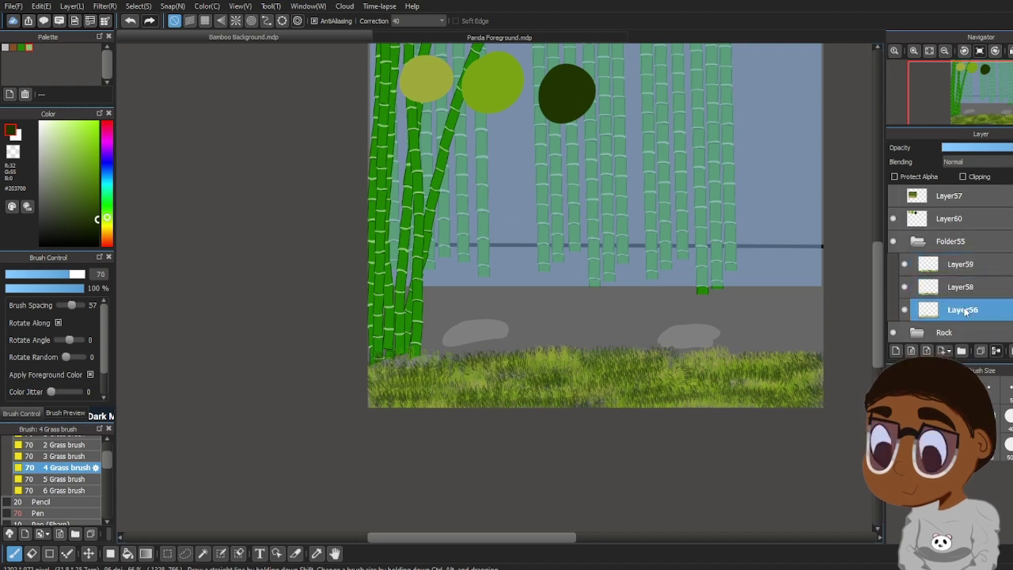
pyautogui.click(1002, 290)
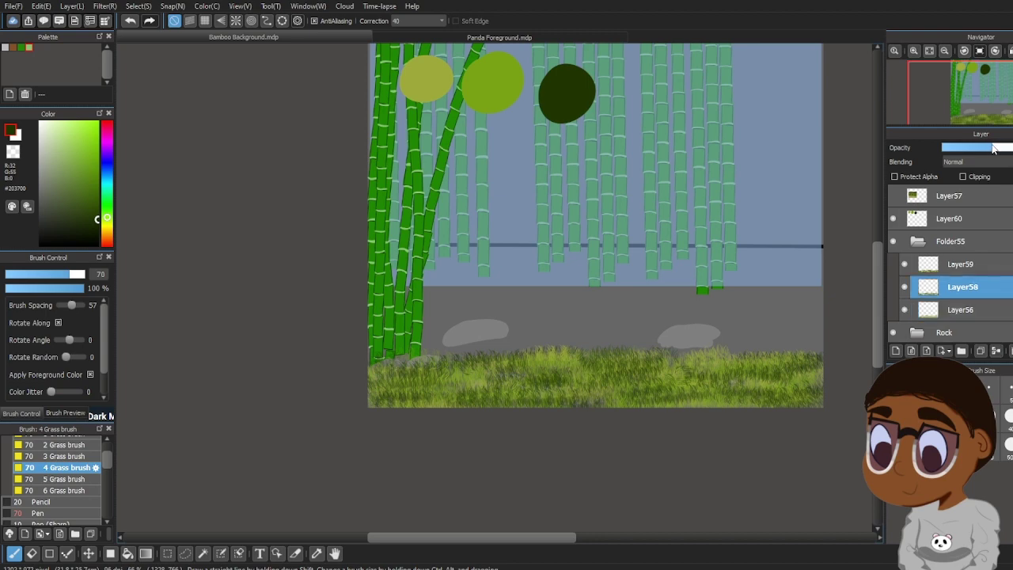
pyautogui.click(989, 271)
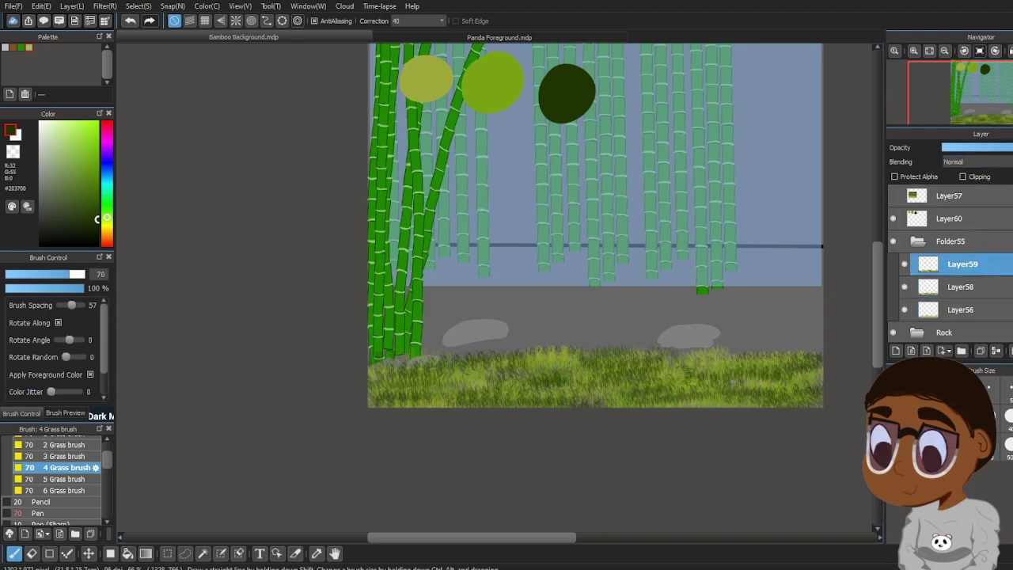
pyautogui.moveTo(1011, 147); pyautogui.dragTo(987, 153)
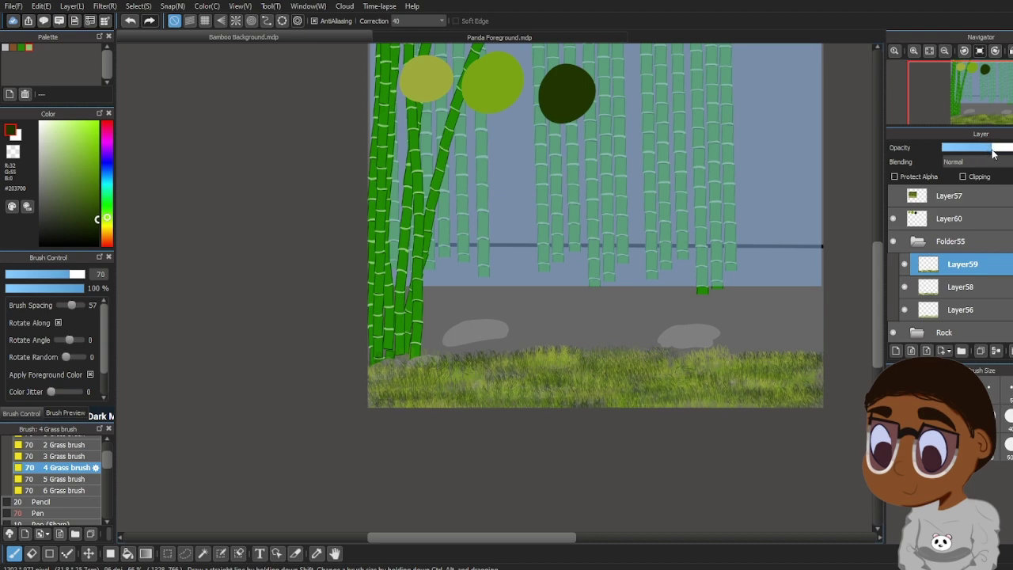
pyautogui.moveTo(992, 153); pyautogui.dragTo(1004, 156)
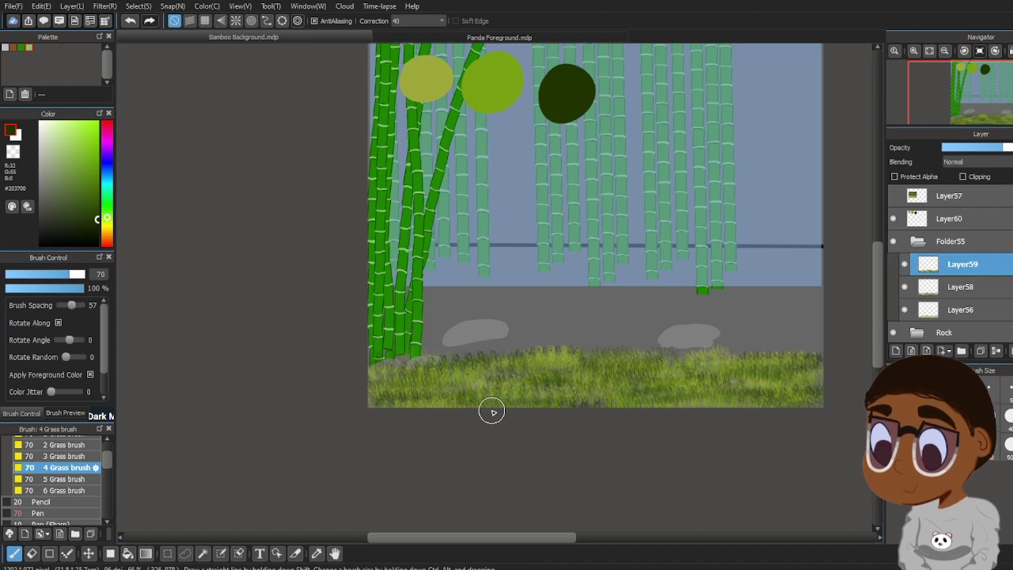
pyautogui.hotkey('ctrl', 'Tab')
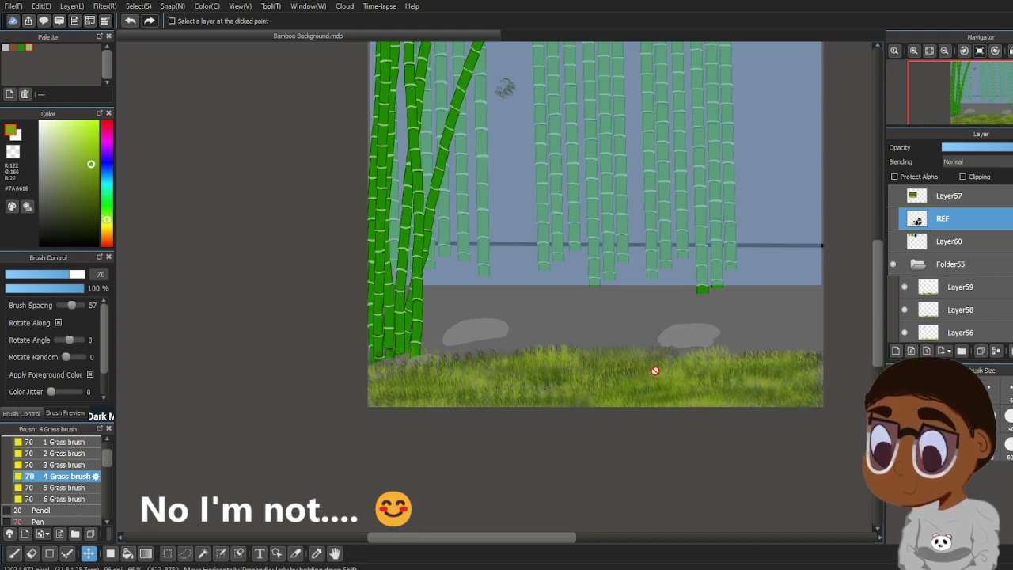
pyautogui.click(913, 51)
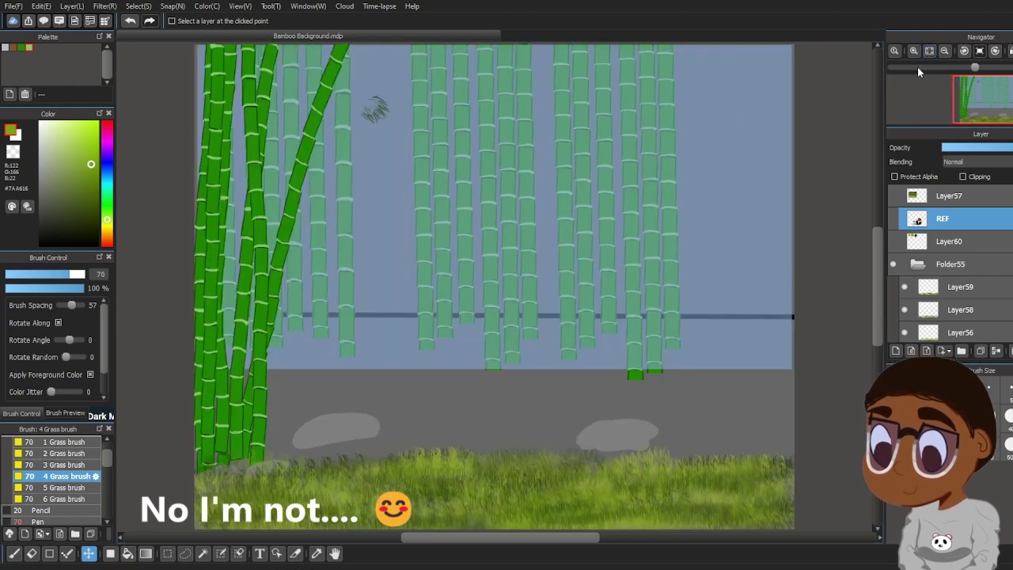